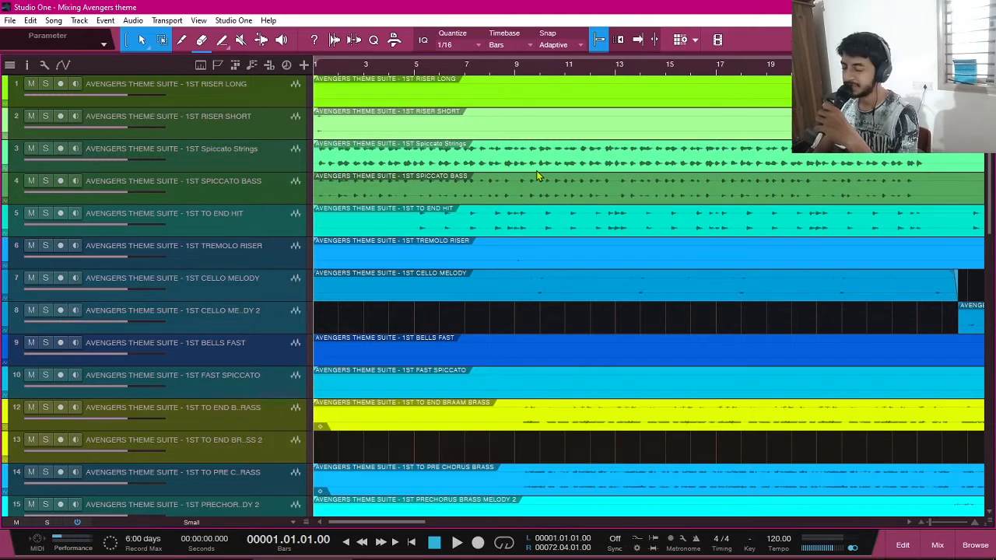
- Play the full arrangement from bar 1 up to about bar 9
{"action": "key", "text": "space"}
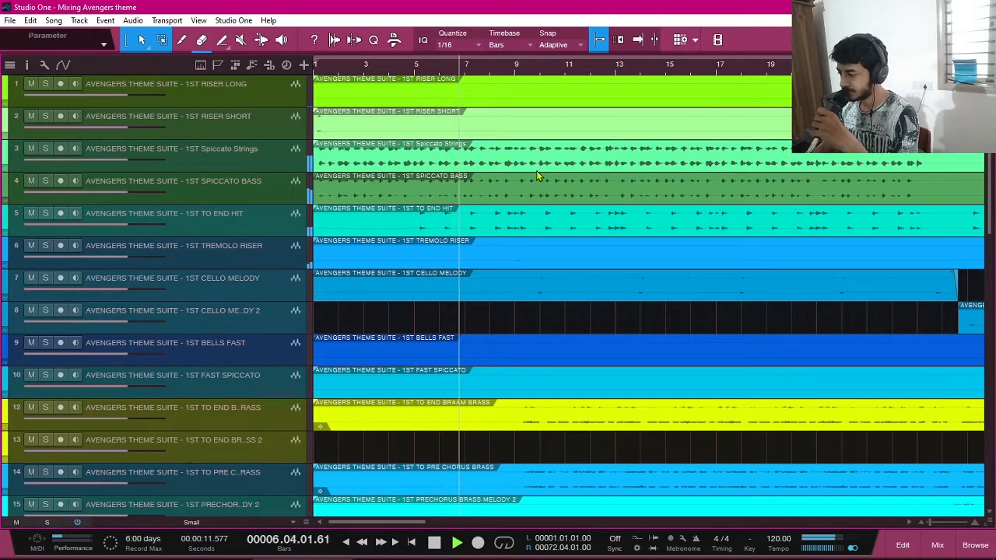
{"action": "scroll", "coordinate": [508, 171], "scroll_direction": "down", "scroll_amount": 7}
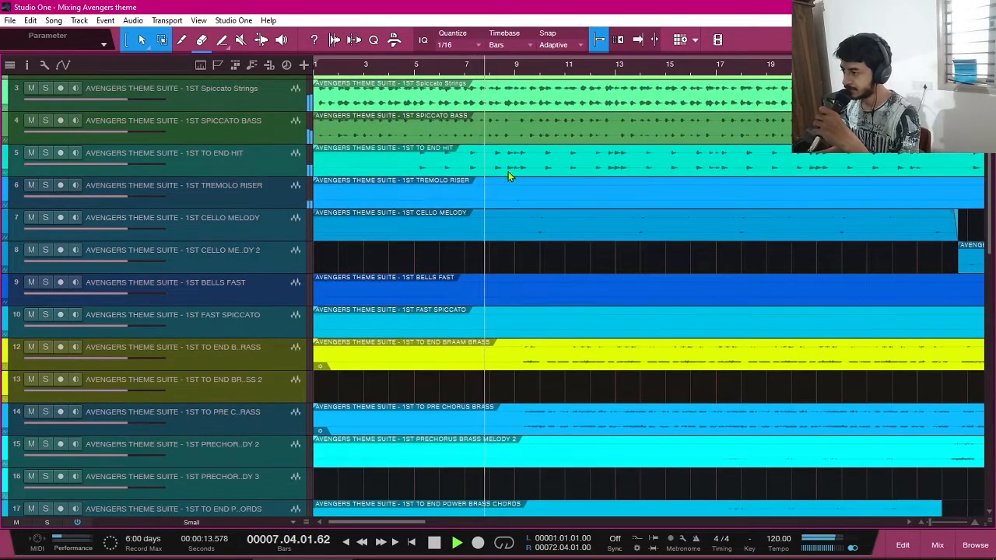
{"action": "scroll", "coordinate": [529, 227], "scroll_direction": "up", "scroll_amount": 7}
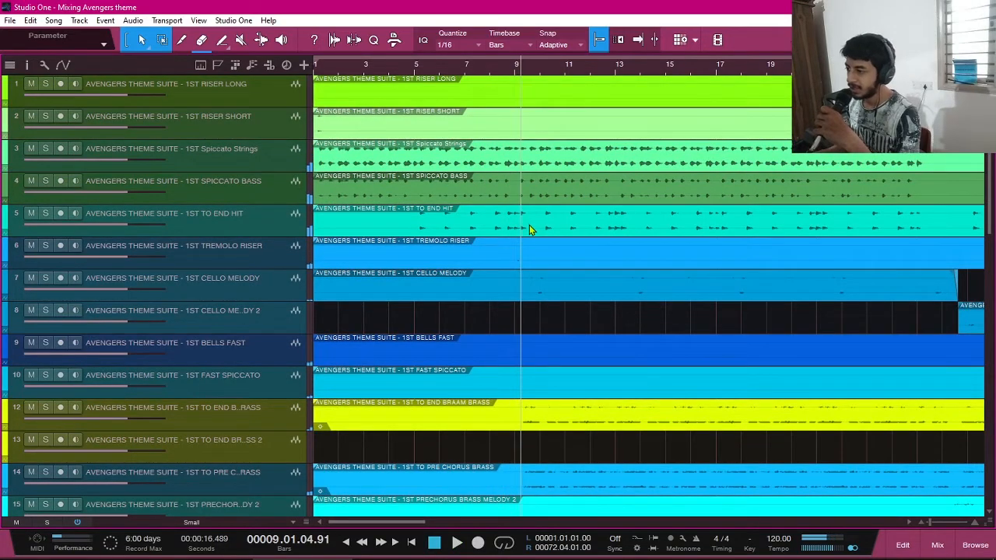
- Examine all the Avengers theme tracks in the arrangement, from the first risers down to LAST RISER
{"action": "scroll", "coordinate": [466, 233], "scroll_direction": "down", "scroll_amount": 20}
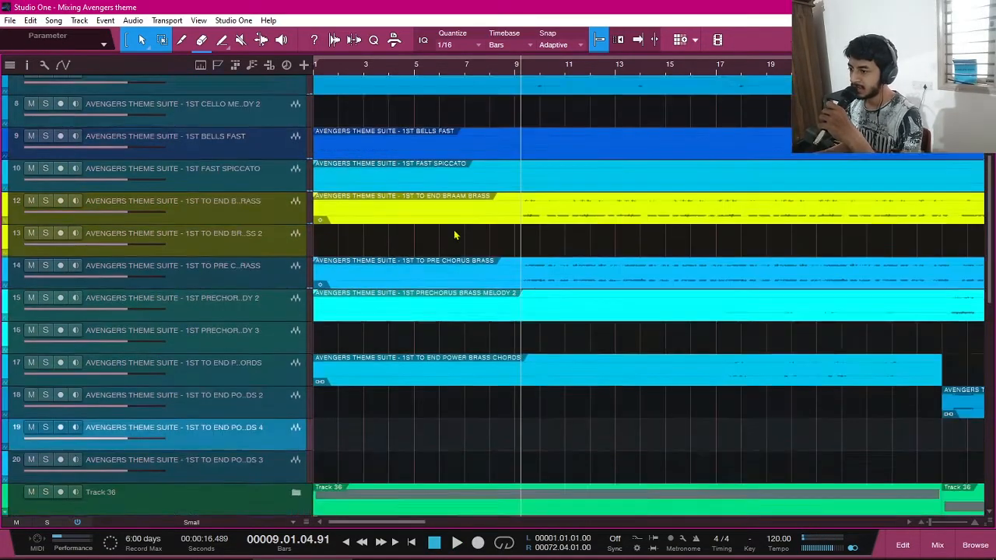
{"action": "scroll", "coordinate": [492, 350], "scroll_direction": "down", "scroll_amount": 5}
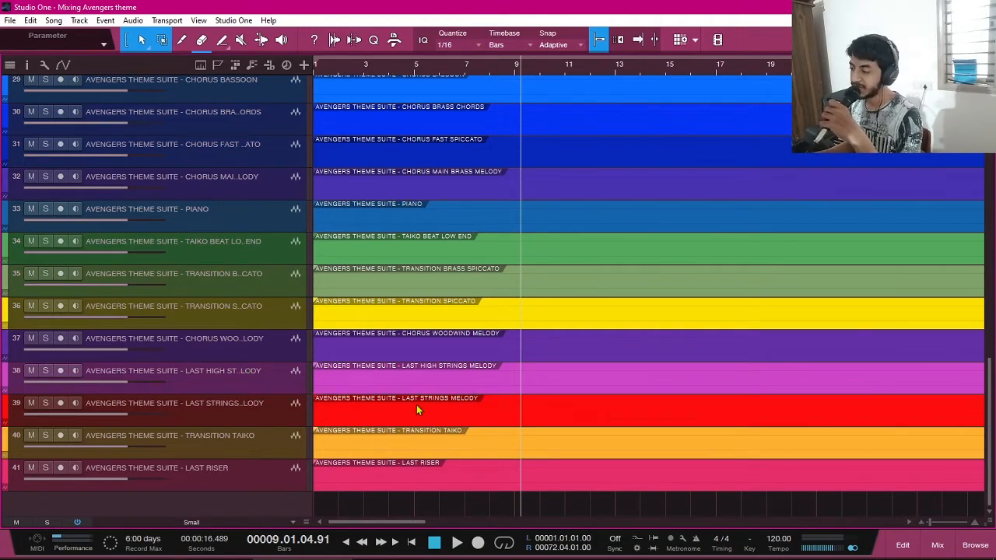
{"action": "scroll", "coordinate": [417, 410], "scroll_direction": "up", "scroll_amount": 15}
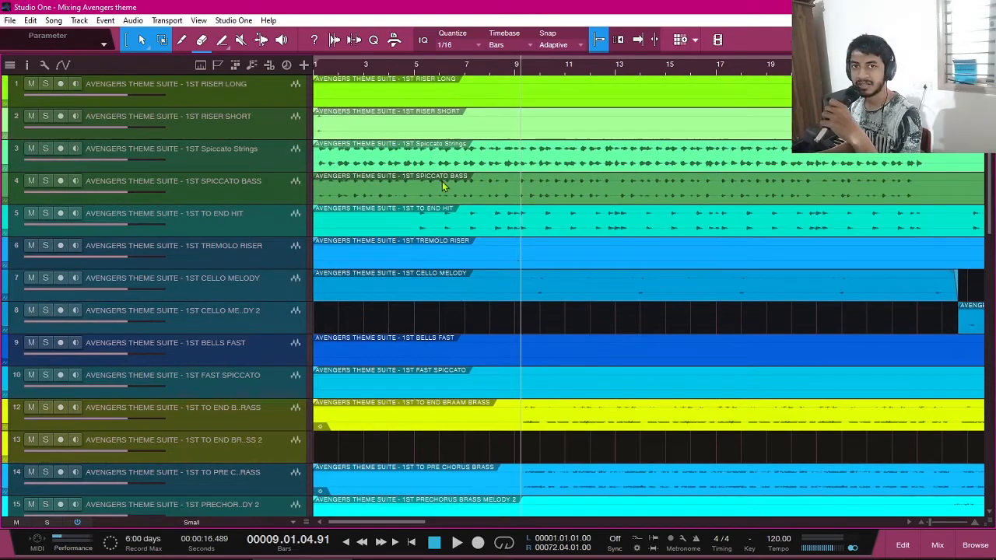
{"action": "scroll", "coordinate": [529, 233], "scroll_direction": "down", "scroll_amount": 15}
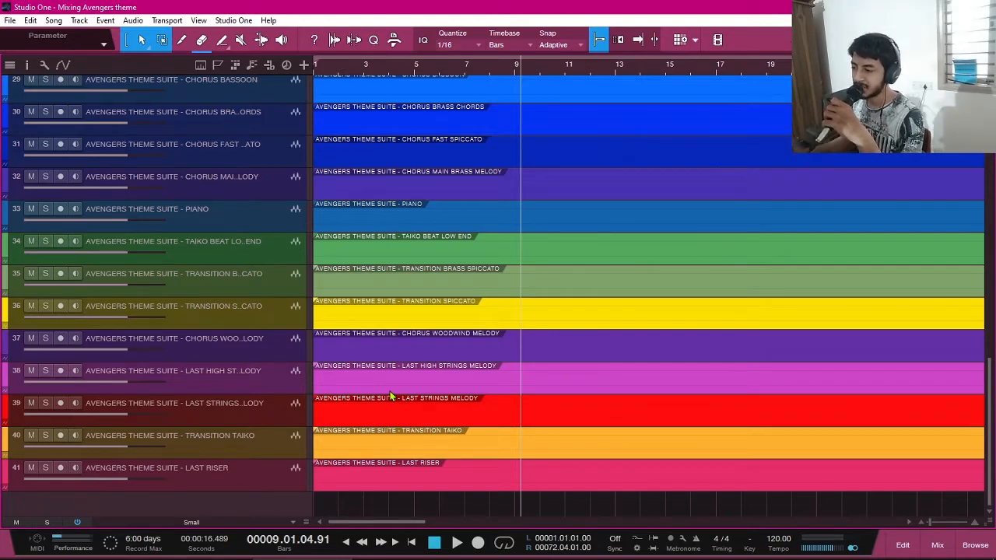
{"action": "scroll", "coordinate": [471, 325], "scroll_direction": "up", "scroll_amount": 13}
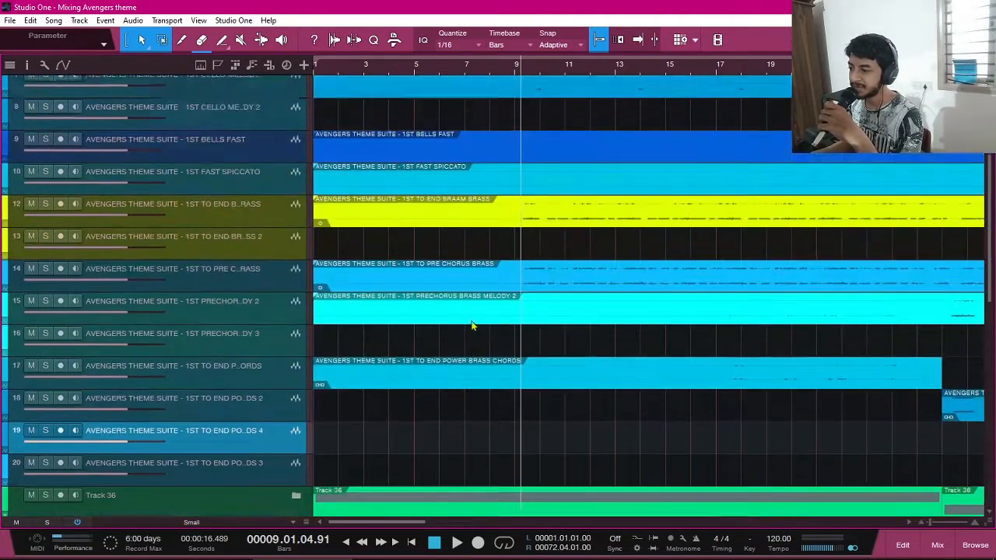
{"action": "scroll", "coordinate": [457, 334], "scroll_direction": "down", "scroll_amount": 13}
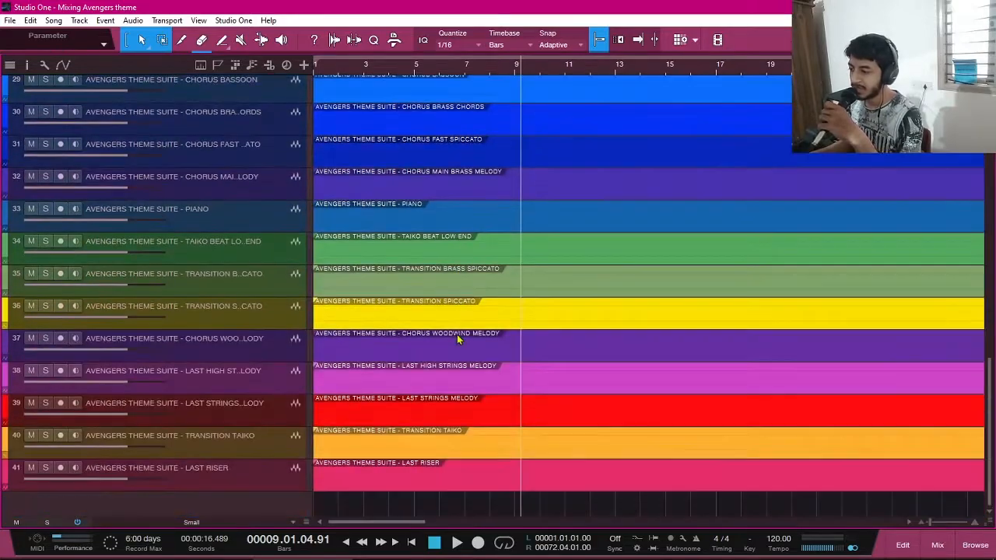
{"action": "scroll", "coordinate": [456, 334], "scroll_direction": "up", "scroll_amount": 5}
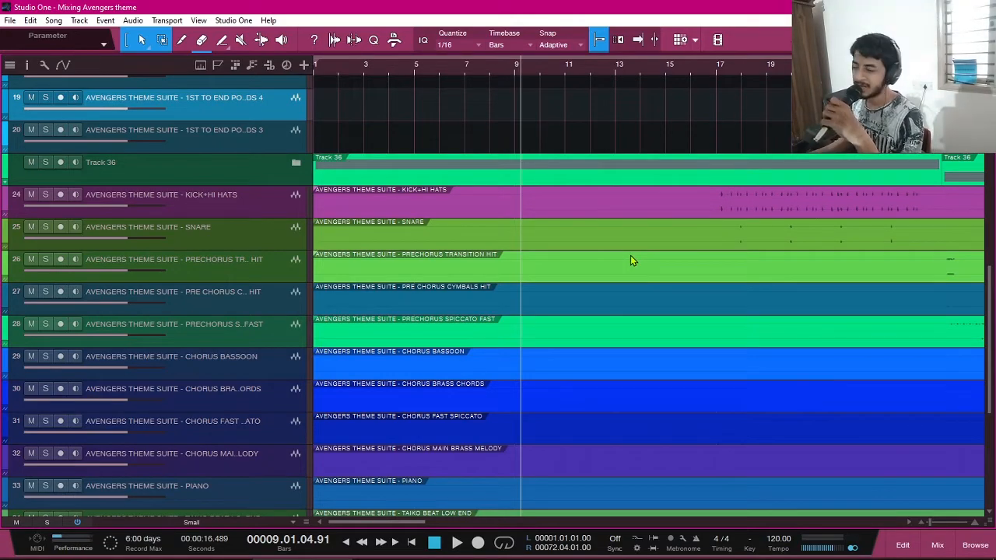
{"action": "scroll", "coordinate": [626, 261], "scroll_direction": "up", "scroll_amount": 5}
{"action": "scroll", "coordinate": [616, 265], "scroll_direction": "up", "scroll_amount": 4}
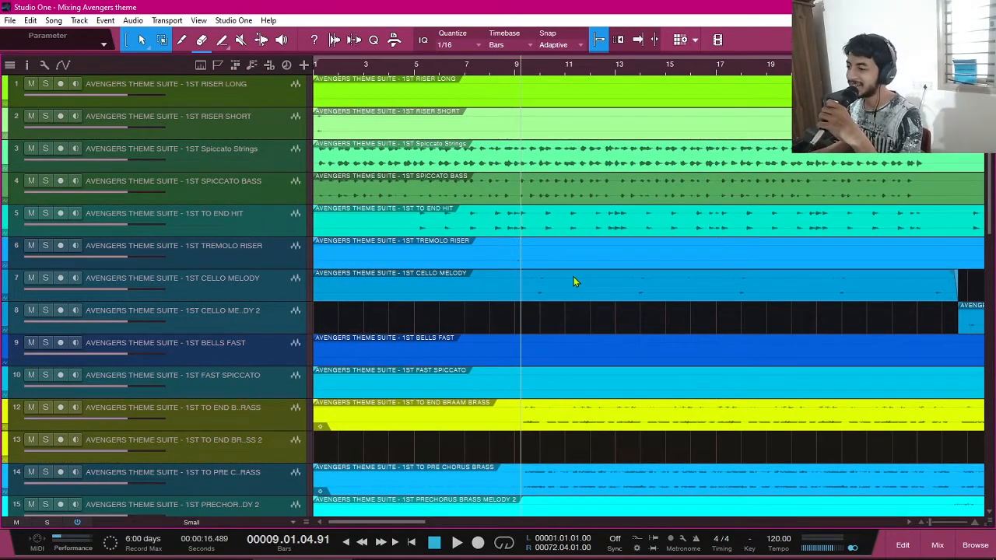
{"action": "scroll", "coordinate": [550, 268], "scroll_direction": "down", "scroll_amount": 10}
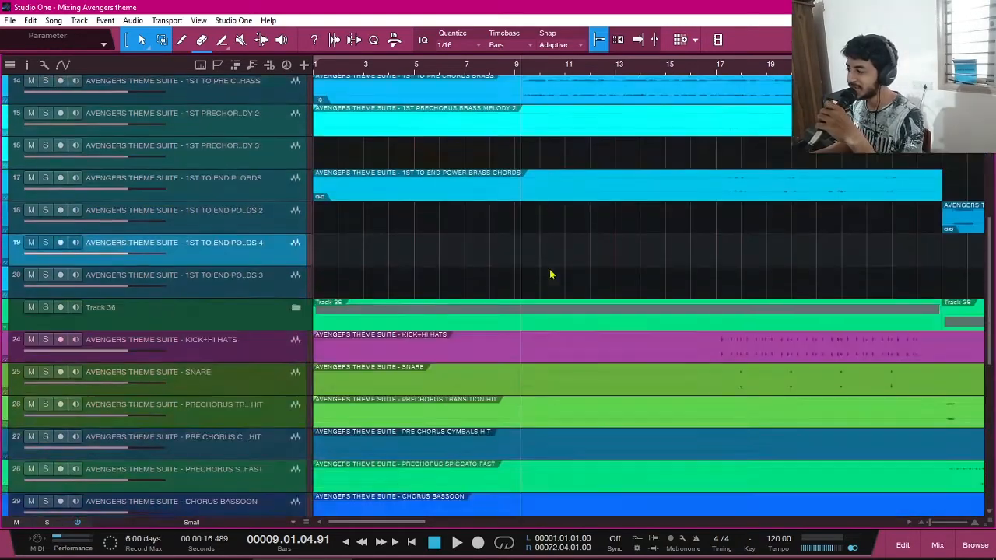
{"action": "scroll", "coordinate": [550, 275], "scroll_direction": "up", "scroll_amount": 10}
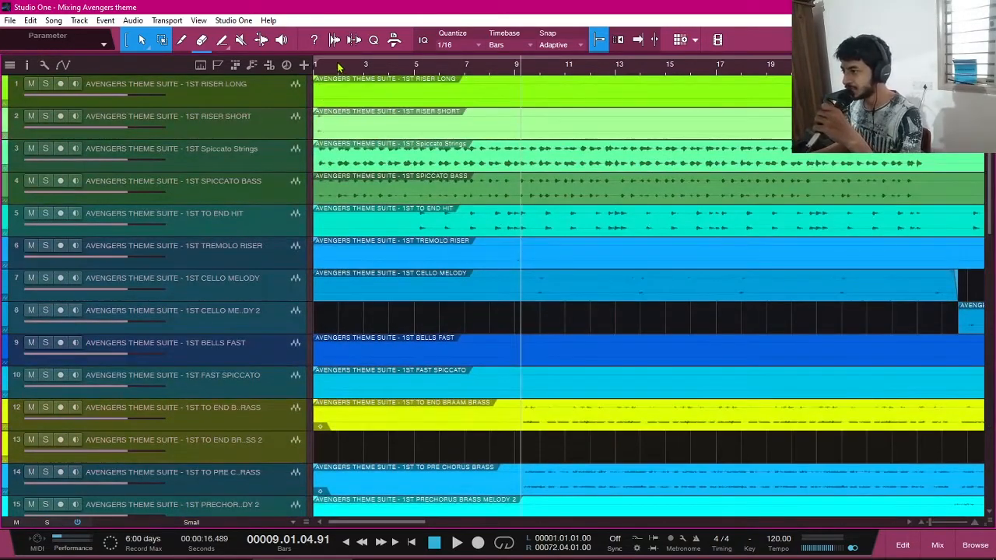
- Enlarge and solo the 1ST RISER LONG track and play it from the start of the song
{"action": "left_click", "coordinate": [315, 66]}
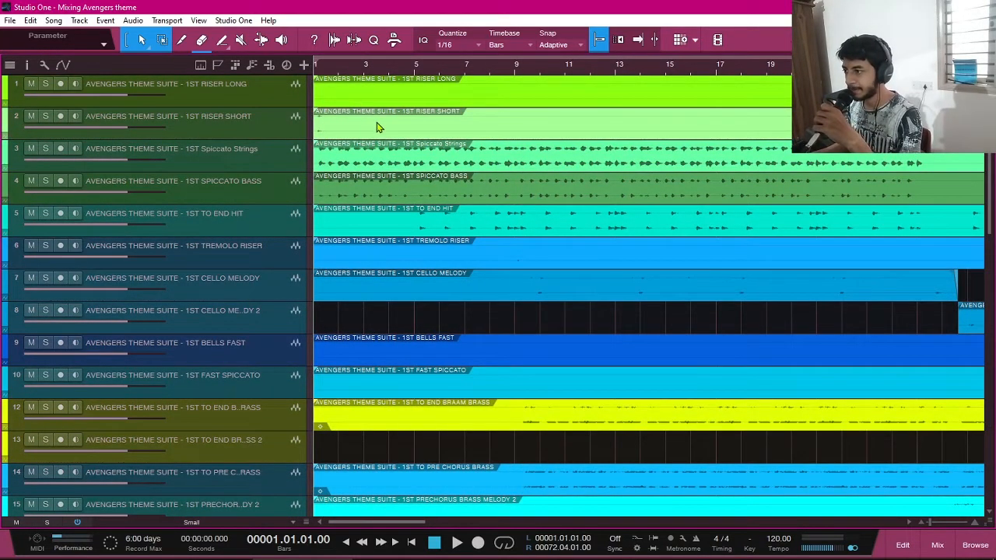
{"action": "left_click", "coordinate": [241, 100]}
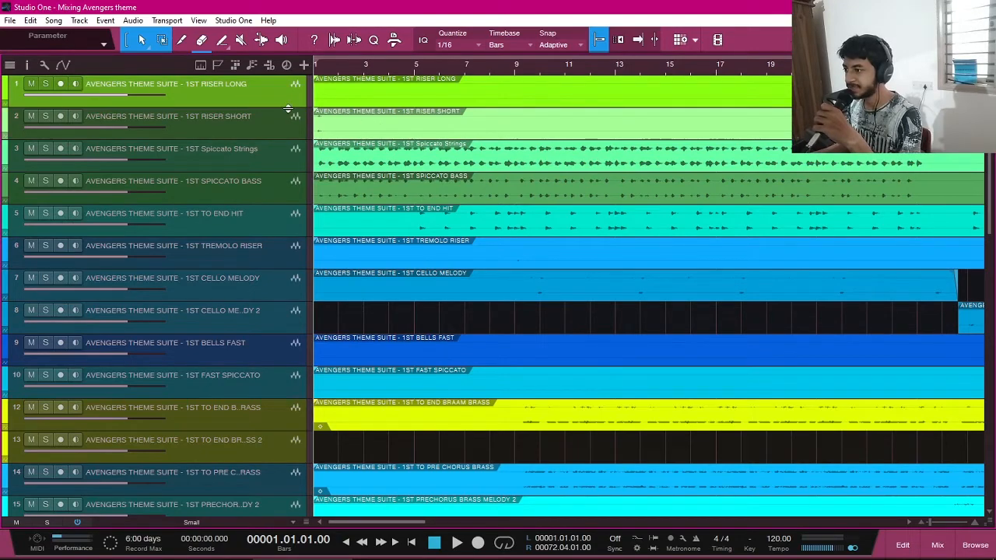
{"action": "left_click_drag", "start_coordinate": [289, 107], "coordinate": [289, 295]}
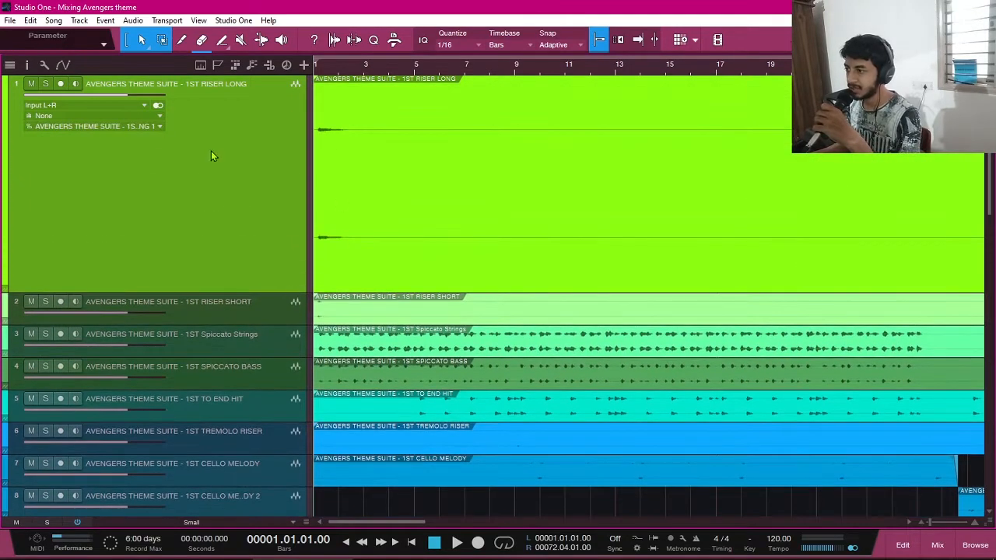
{"action": "left_click", "coordinate": [45, 84]}
{"action": "scroll", "coordinate": [578, 276], "scroll_direction": "down", "scroll_amount": 15}
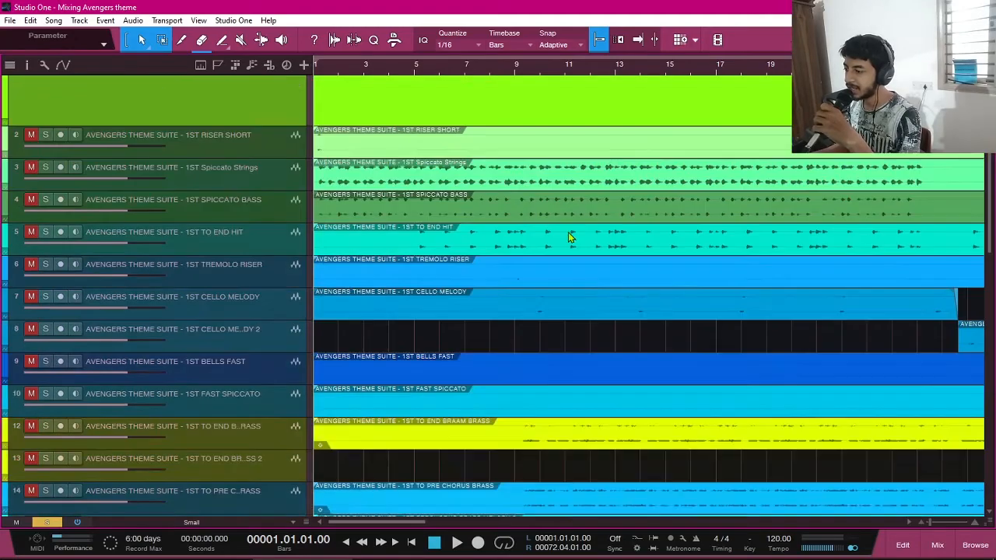
{"action": "scroll", "coordinate": [577, 277], "scroll_direction": "up", "scroll_amount": 15}
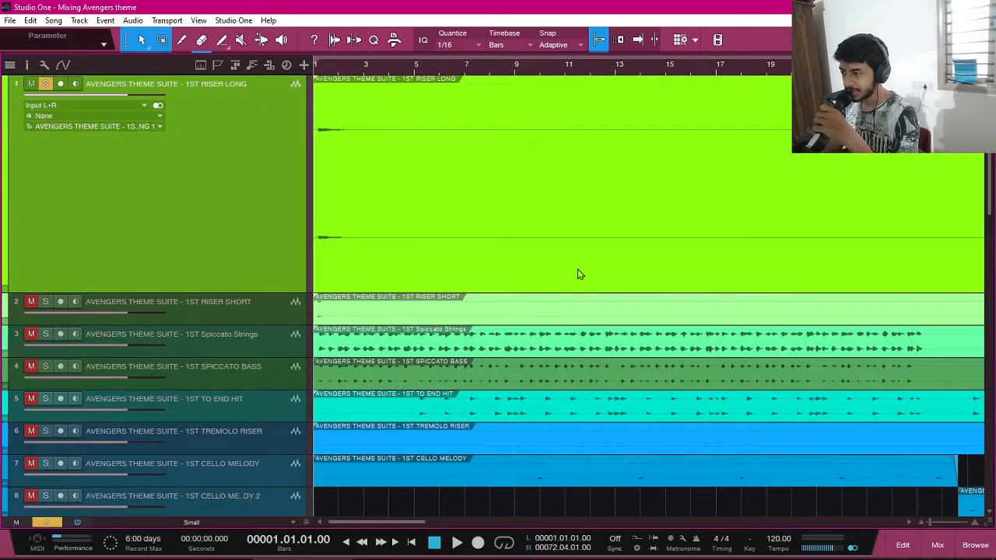
{"action": "key", "text": "space"}
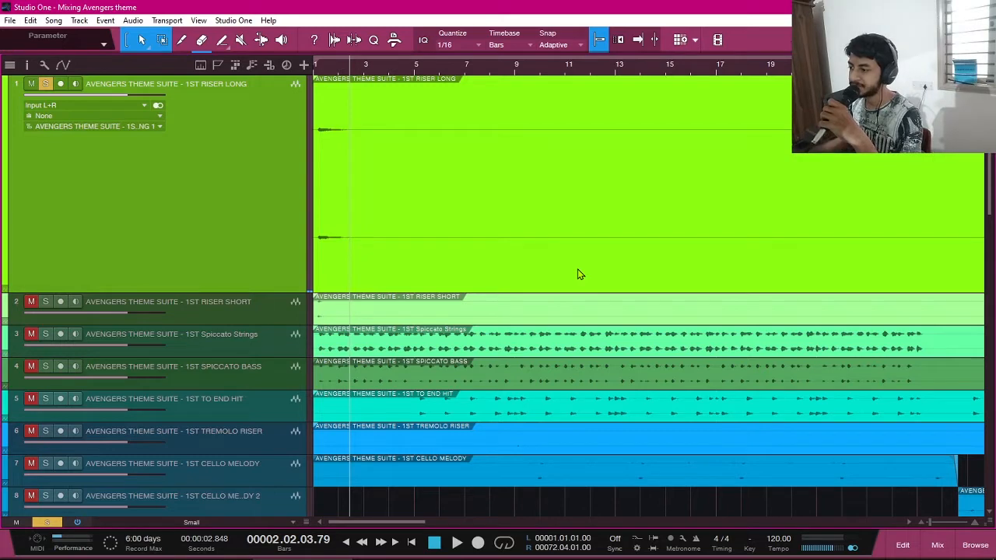
{"action": "scroll", "coordinate": [575, 268], "scroll_direction": "down", "scroll_amount": 4}
{"action": "scroll", "coordinate": [552, 262], "scroll_direction": "up", "scroll_amount": 4}
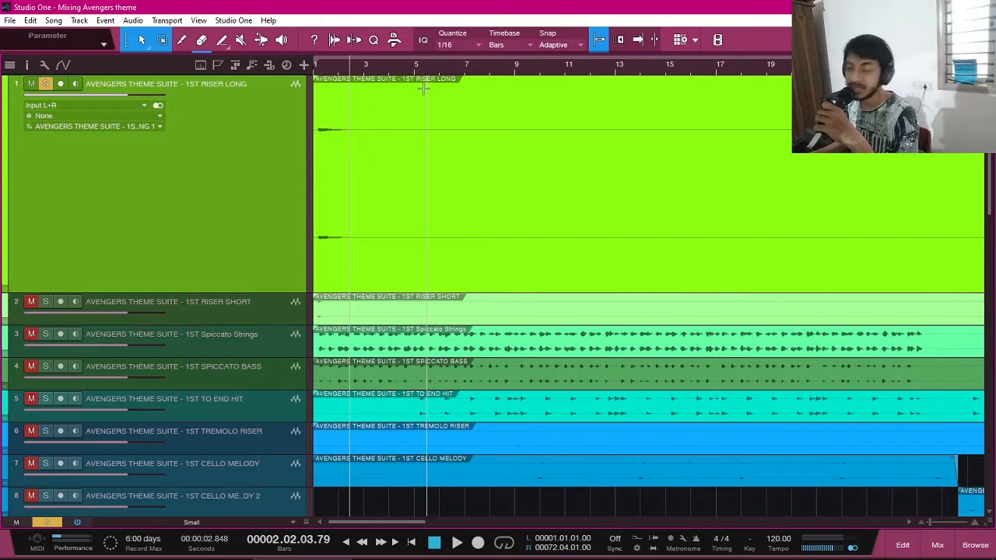
{"action": "scroll", "coordinate": [381, 112], "scroll_direction": "down", "scroll_amount": 1}
{"action": "scroll", "coordinate": [209, 118], "scroll_direction": "up", "scroll_amount": 1}
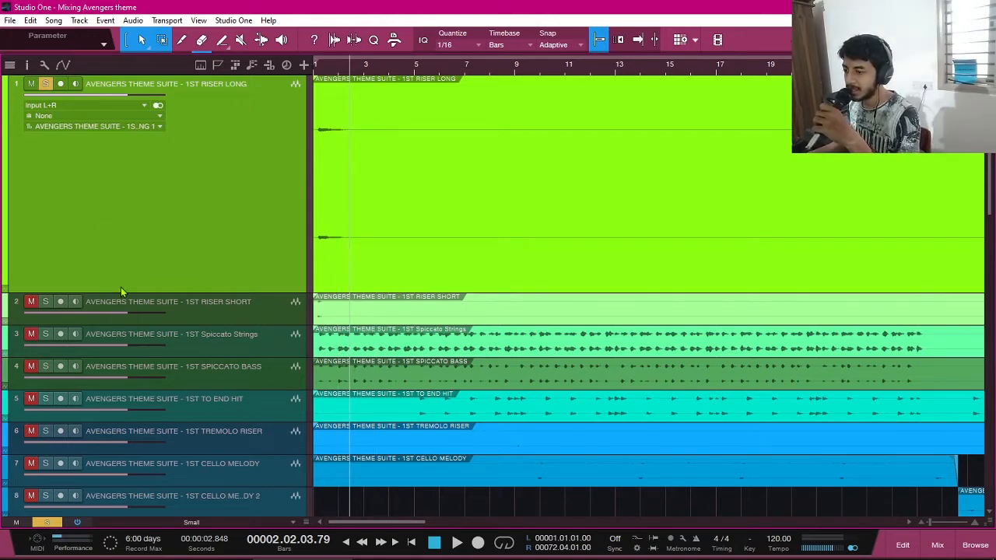
- Shrink and unsolo the 1ST RISER LONG track, enlarge and solo 1ST RISER SHORT, and play it from the start
{"action": "left_click_drag", "start_coordinate": [121, 290], "coordinate": [109, 129]}
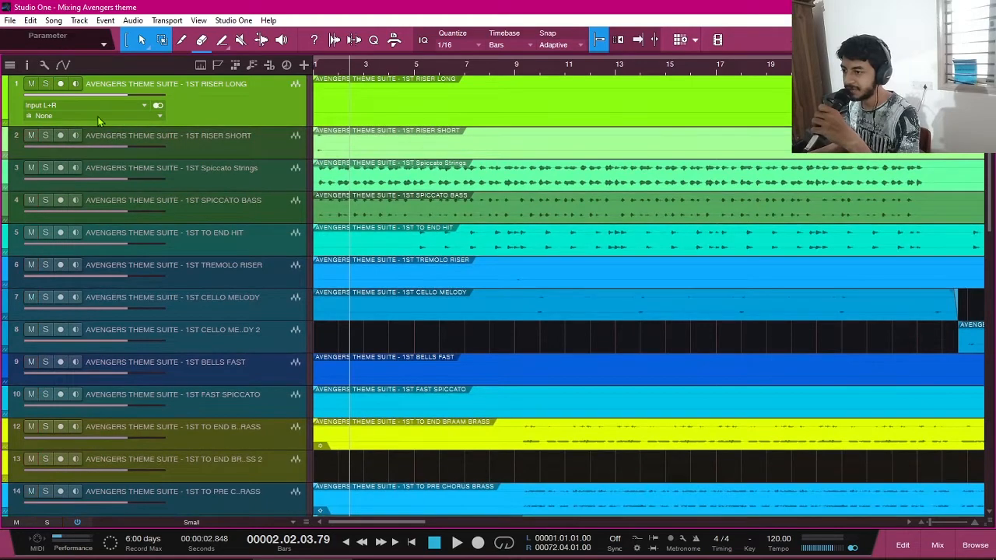
{"action": "left_click_drag", "start_coordinate": [223, 160], "coordinate": [230, 292]}
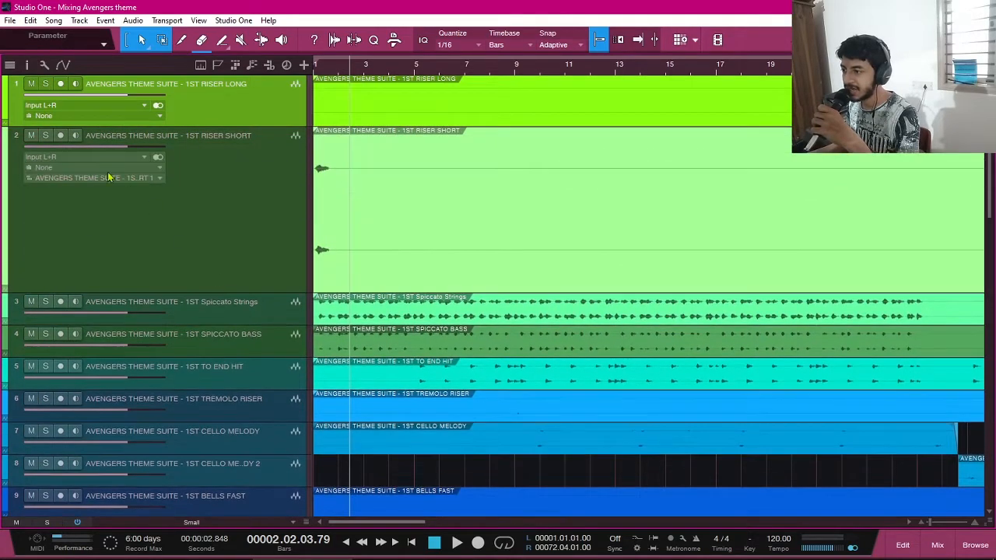
{"action": "left_click", "coordinate": [45, 136]}
{"action": "key", "text": "comma"}
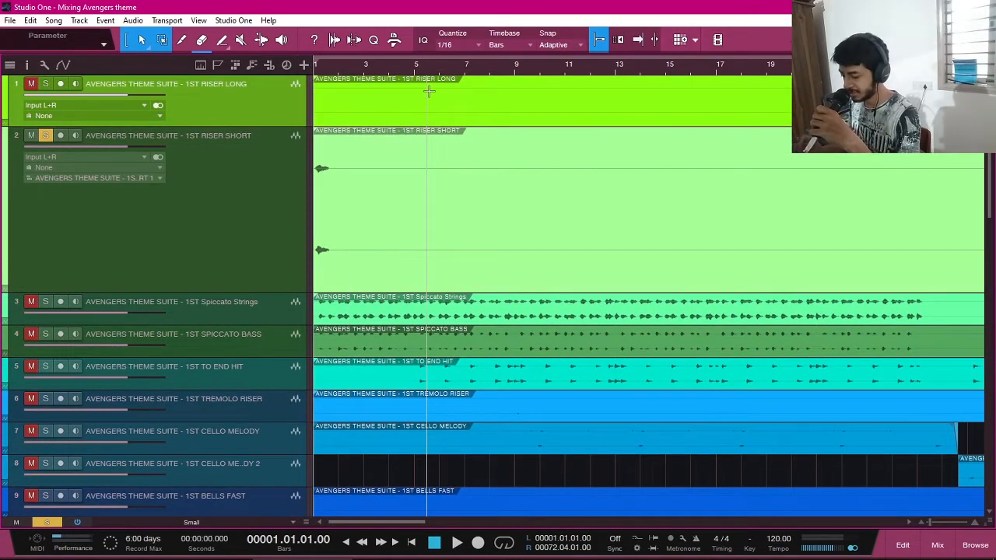
{"action": "key", "text": "space"}
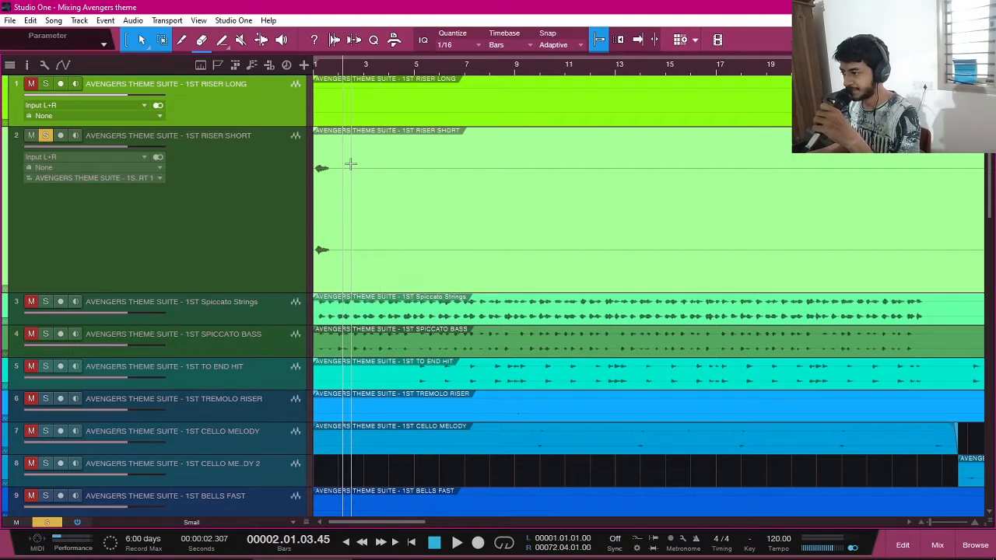
- Replay the soloed 1ST RISER SHORT track from bar 1 and return the playhead to the start
{"action": "left_click", "coordinate": [315, 68]}
{"action": "key", "text": "space"}
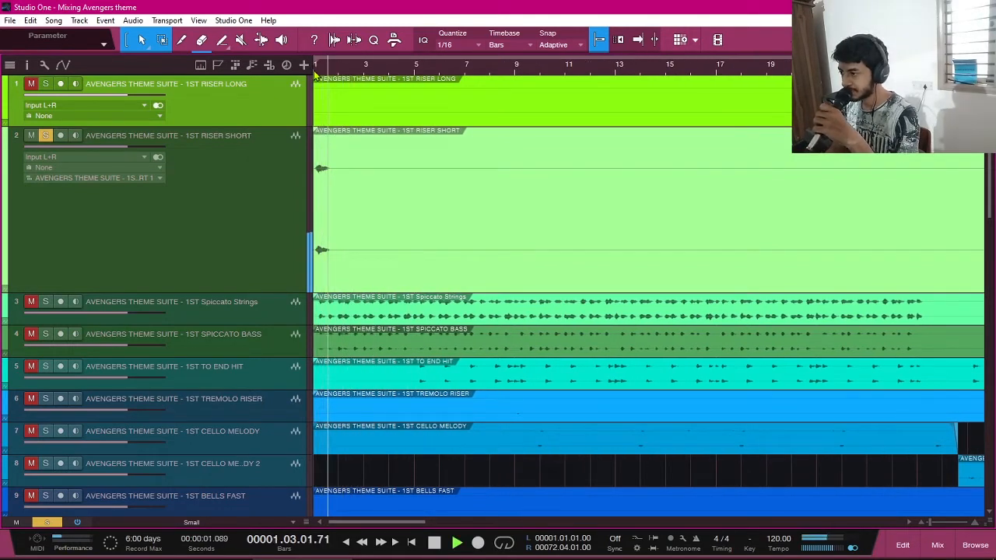
{"action": "key", "text": "space"}
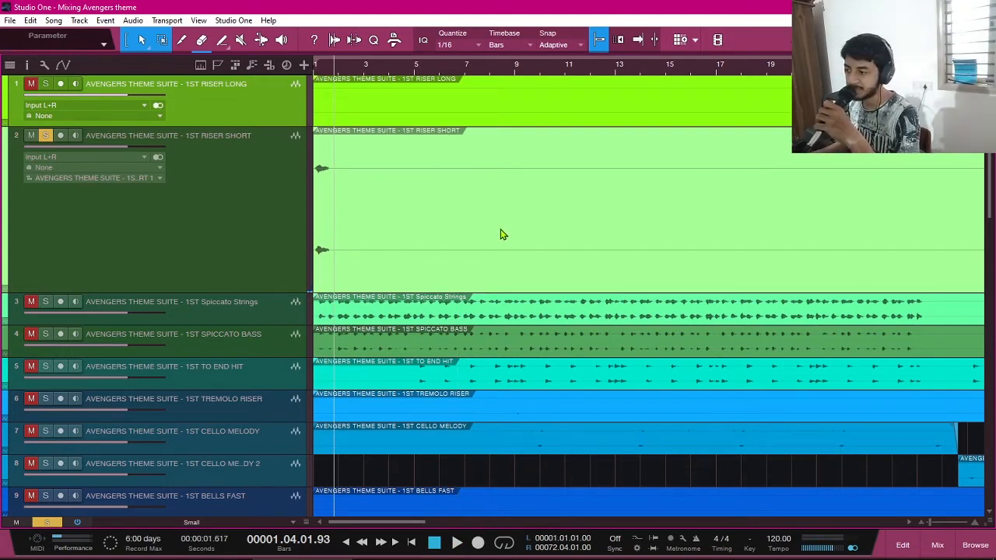
{"action": "left_click", "coordinate": [315, 64]}
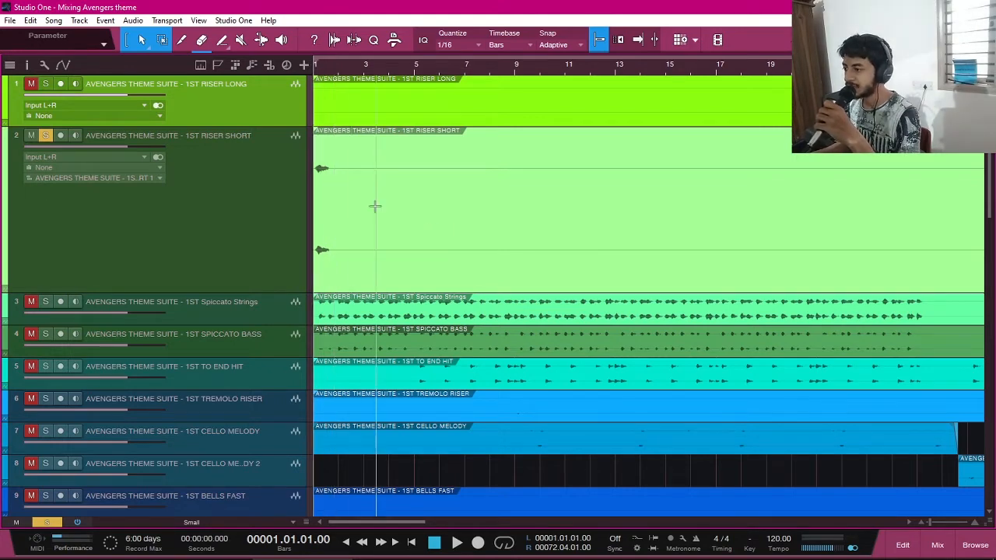
- Enlarge 1ST RISER LONG, solo it together with 1ST RISER SHORT, and play both risers from the start
{"action": "left_click_drag", "start_coordinate": [195, 127], "coordinate": [196, 272]}
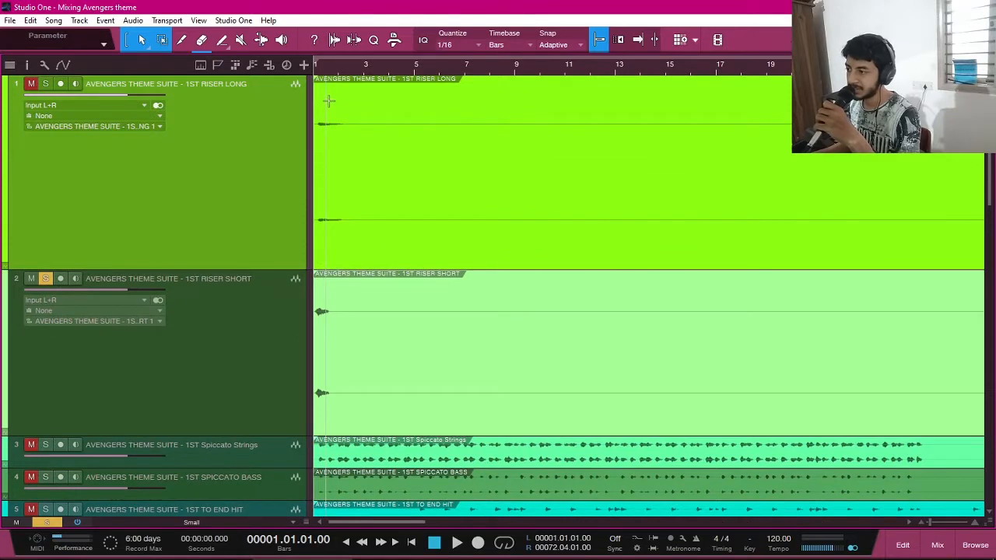
{"action": "left_click", "coordinate": [46, 84]}
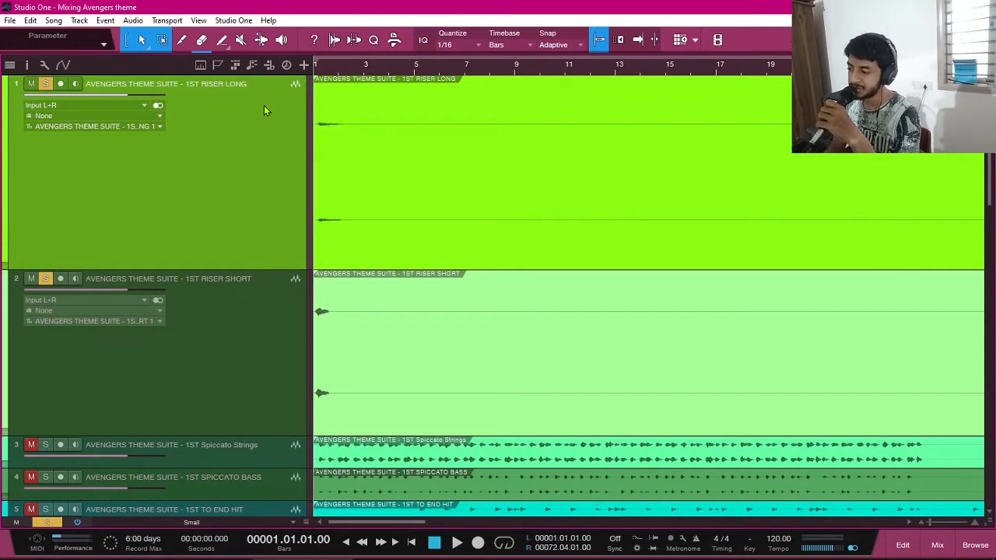
{"action": "key", "text": "space"}
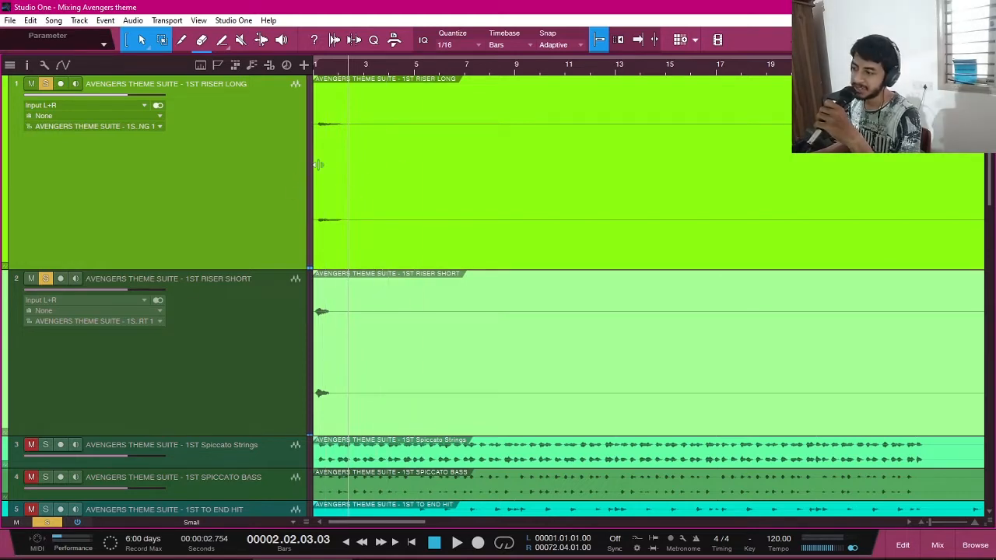
- Select the 1ST RISER LONG track, show the mixer console, and open the Pro EQ insert on its channel
{"action": "scroll", "coordinate": [412, 311], "scroll_direction": "down", "scroll_amount": 3}
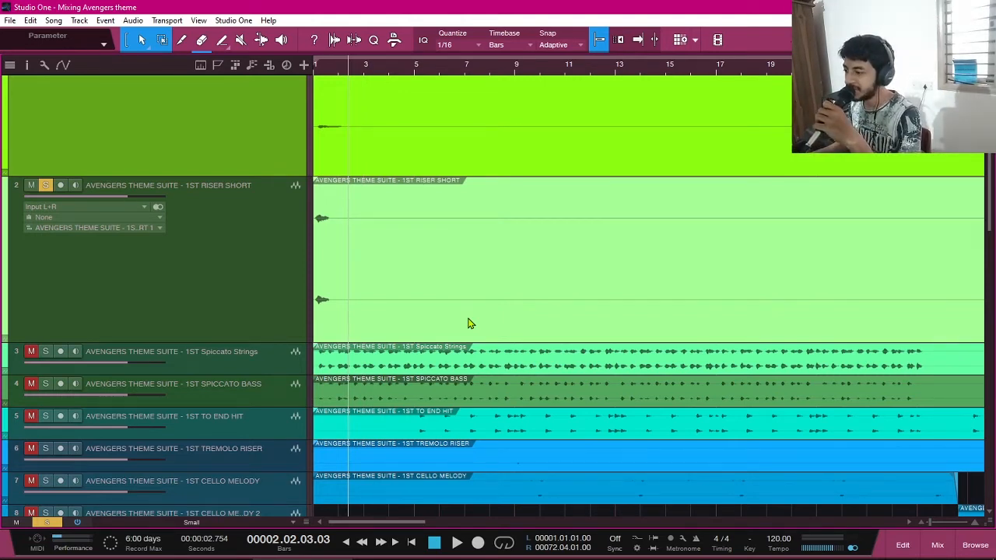
{"action": "scroll", "coordinate": [467, 323], "scroll_direction": "up", "scroll_amount": 3}
{"action": "left_click", "coordinate": [264, 336]}
{"action": "left_click", "coordinate": [232, 206]}
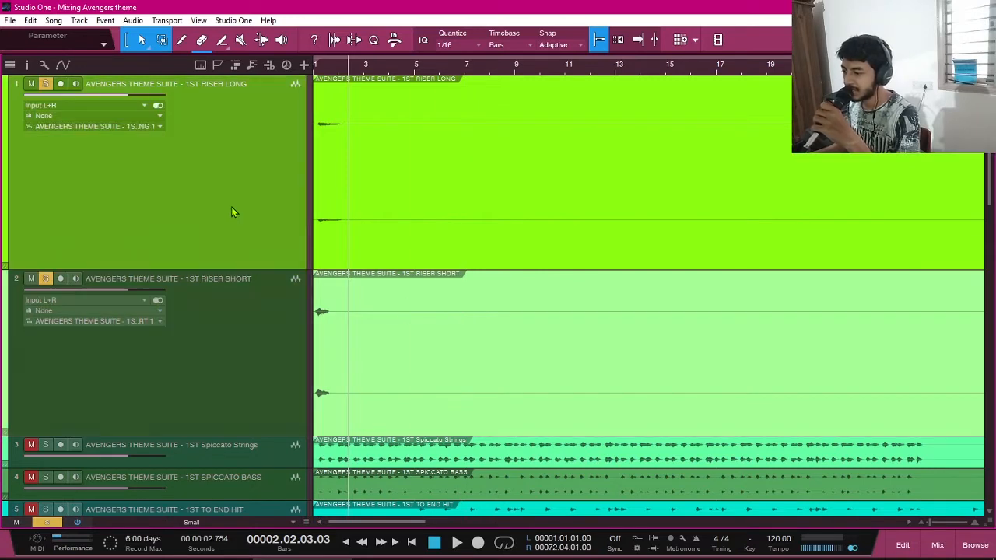
{"action": "key", "text": "F3"}
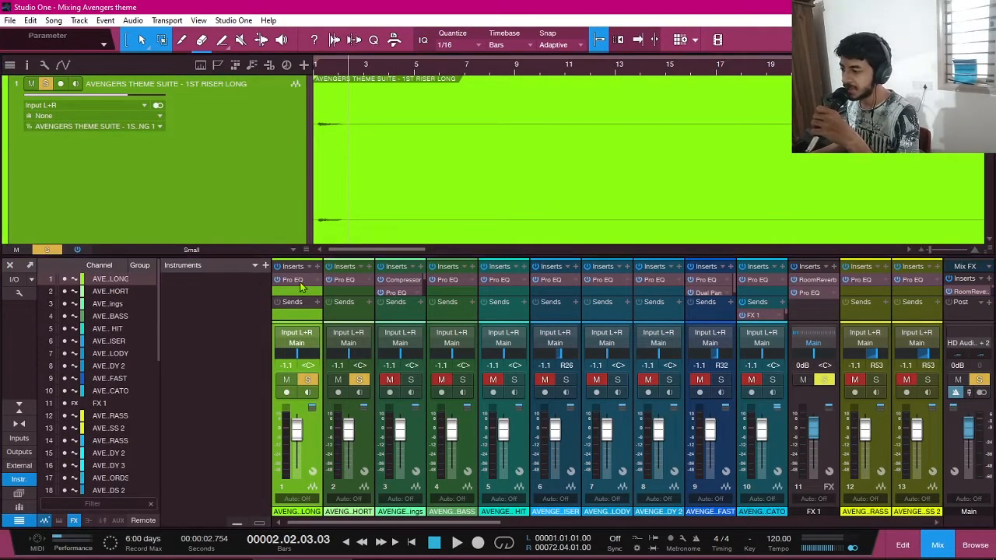
{"action": "left_click_drag", "start_coordinate": [0, 106], "coordinate": [584, 38]}
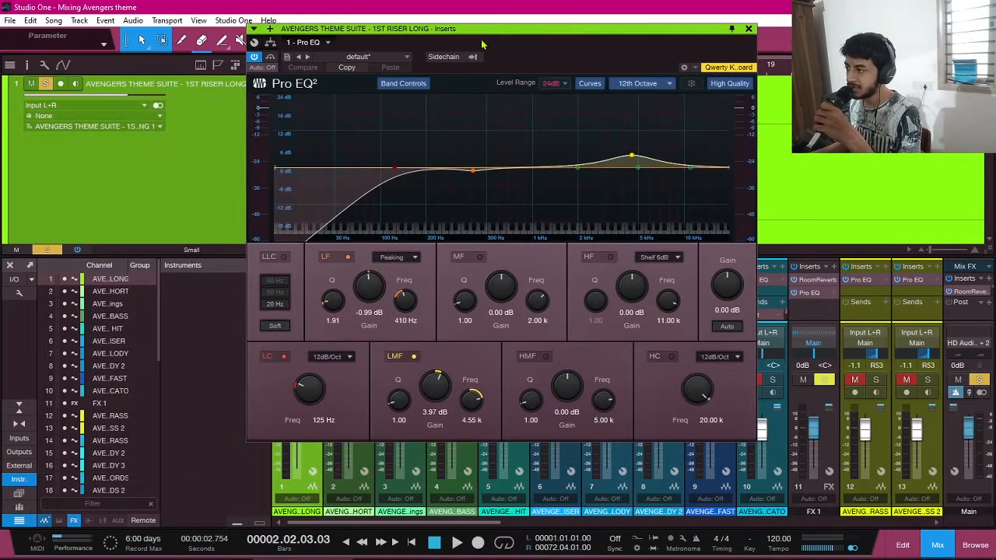
- Close the 1ST RISER LONG track's Pro EQ window and select bars 1 to 3 of its clip
{"action": "left_click_drag", "start_coordinate": [482, 45], "coordinate": [607, 67]}
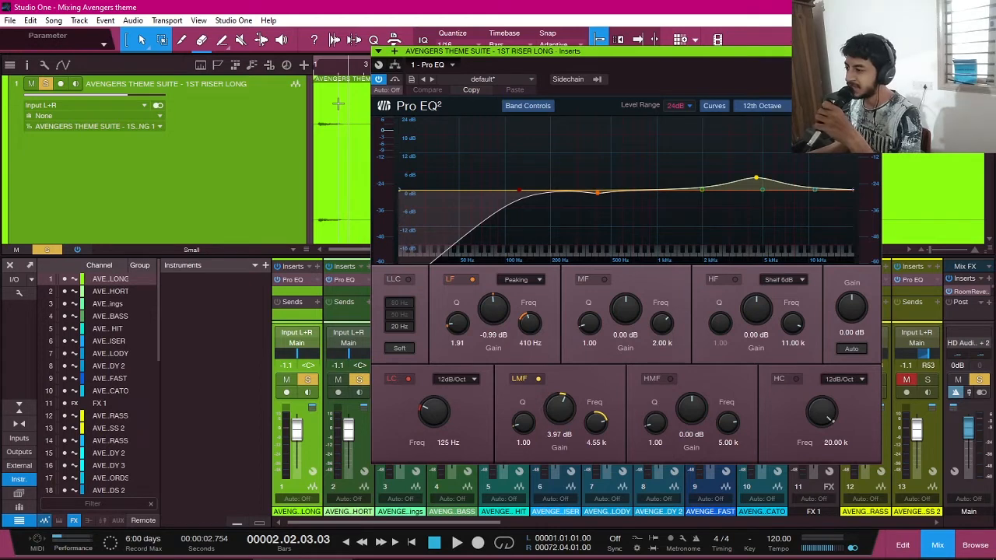
{"action": "left_click", "coordinate": [873, 51]}
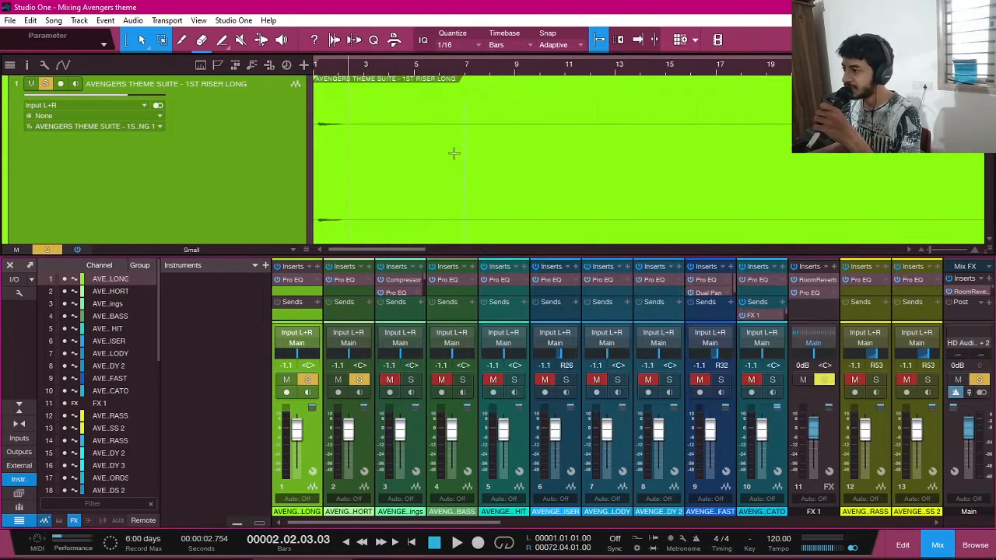
{"action": "left_click", "coordinate": [319, 135]}
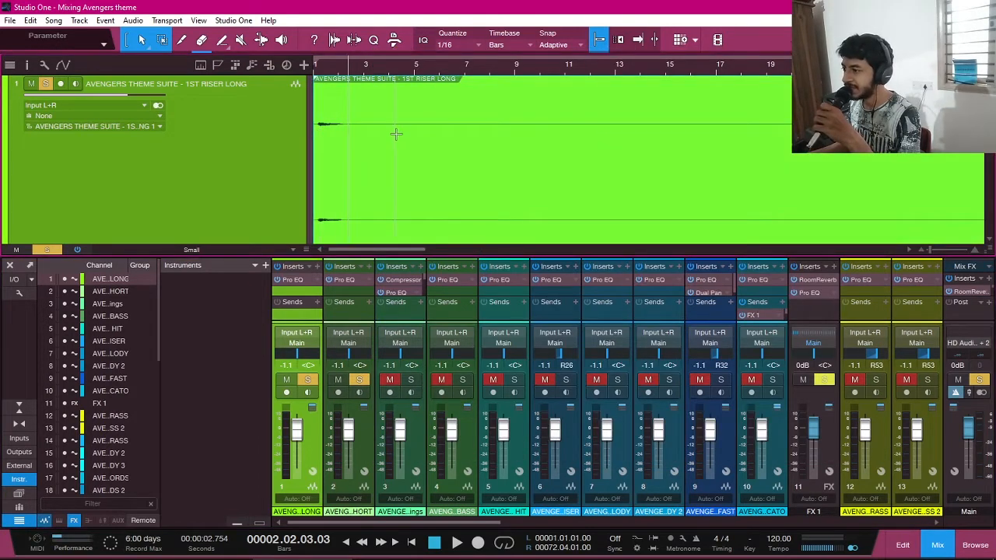
{"action": "left_click_drag", "start_coordinate": [362, 114], "coordinate": [309, 116]}
- Clear all track solos and play the full mix from bar 1
{"action": "scroll", "coordinate": [378, 151], "scroll_direction": "down", "scroll_amount": 10}
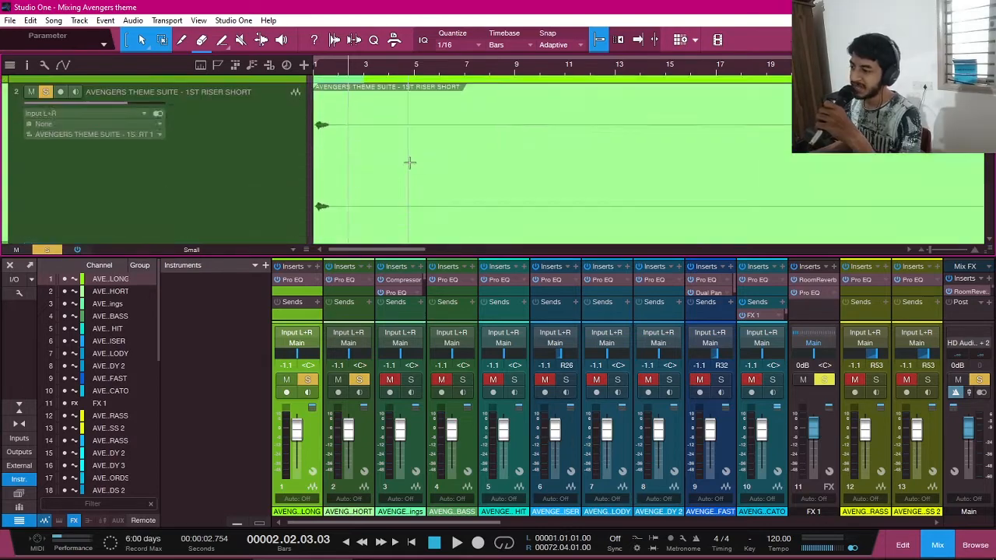
{"action": "scroll", "coordinate": [405, 148], "scroll_direction": "down", "scroll_amount": 10}
{"action": "scroll", "coordinate": [466, 203], "scroll_direction": "up", "scroll_amount": 15}
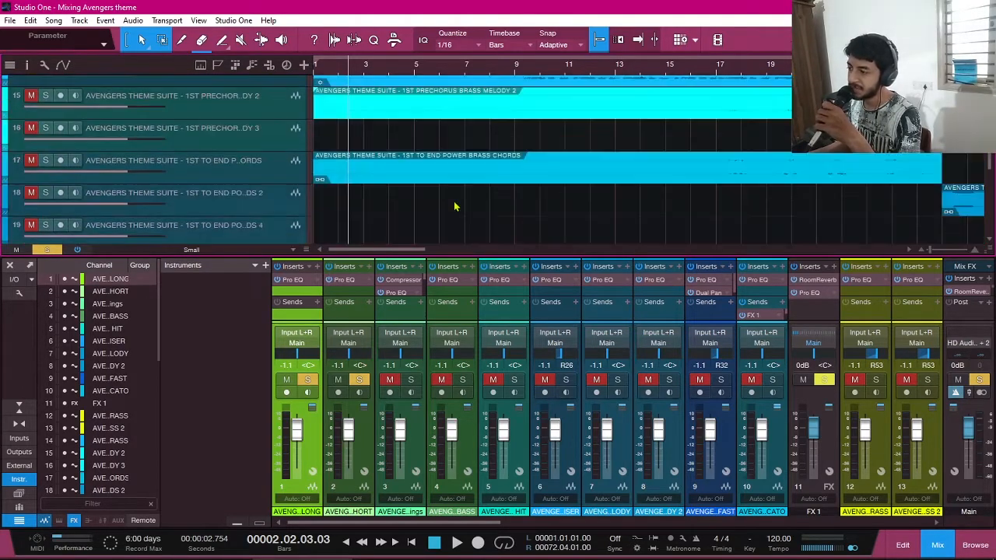
{"action": "scroll", "coordinate": [380, 189], "scroll_direction": "up", "scroll_amount": 2}
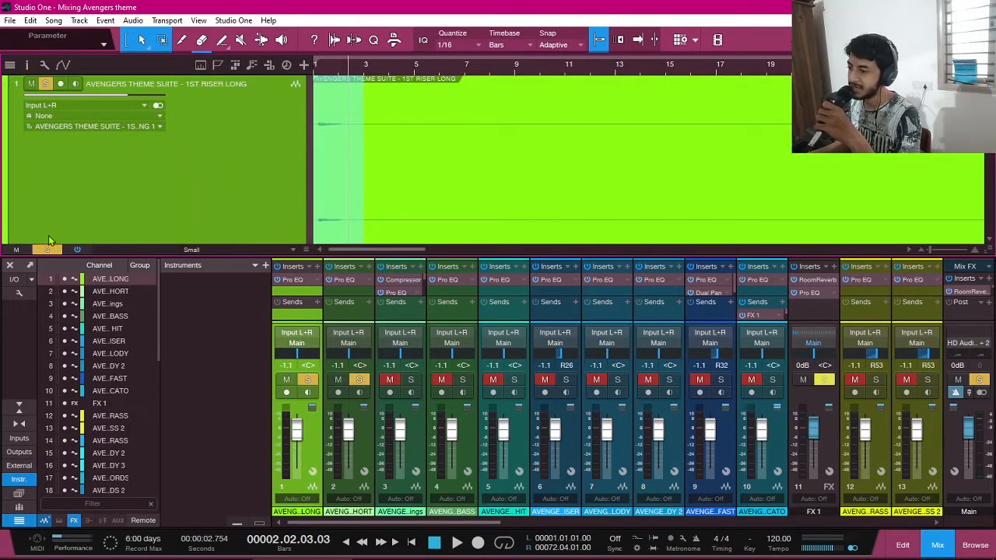
{"action": "left_click", "coordinate": [51, 252]}
{"action": "left_click", "coordinate": [317, 71]}
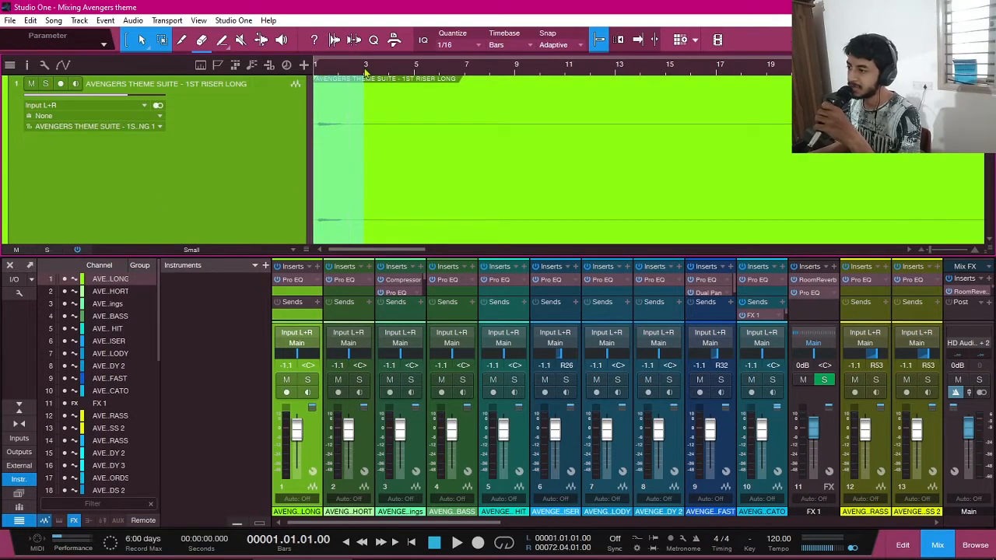
{"action": "left_click", "coordinate": [389, 72]}
{"action": "left_click", "coordinate": [421, 71]}
{"action": "left_click", "coordinate": [415, 148]}
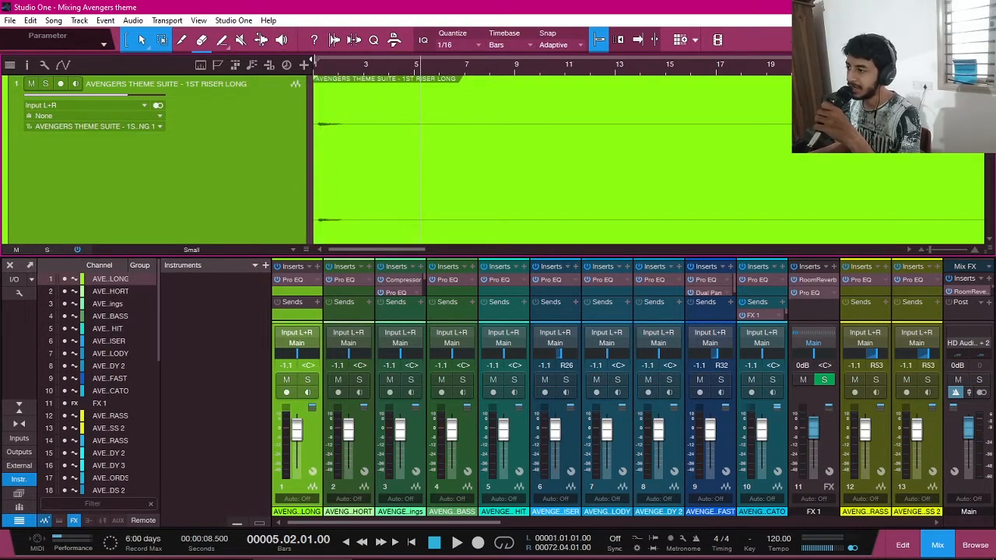
{"action": "left_click", "coordinate": [313, 61]}
{"action": "key", "text": "space"}
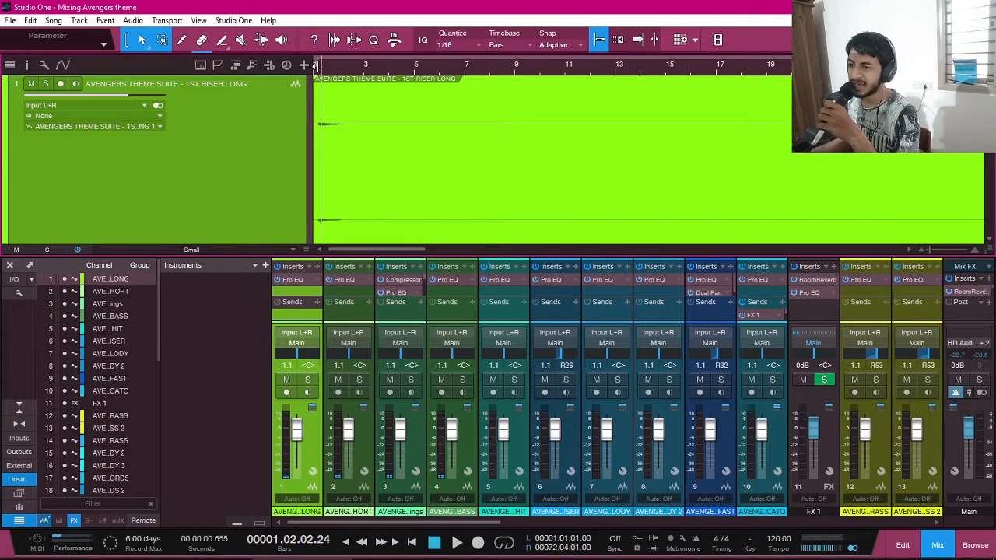
- Reduce the height of the 1ST RISER SHORT track and enlarge the 1ST Spiccato Strings track
{"action": "scroll", "coordinate": [370, 99], "scroll_direction": "down", "scroll_amount": 1}
{"action": "scroll", "coordinate": [342, 155], "scroll_direction": "down", "scroll_amount": 2}
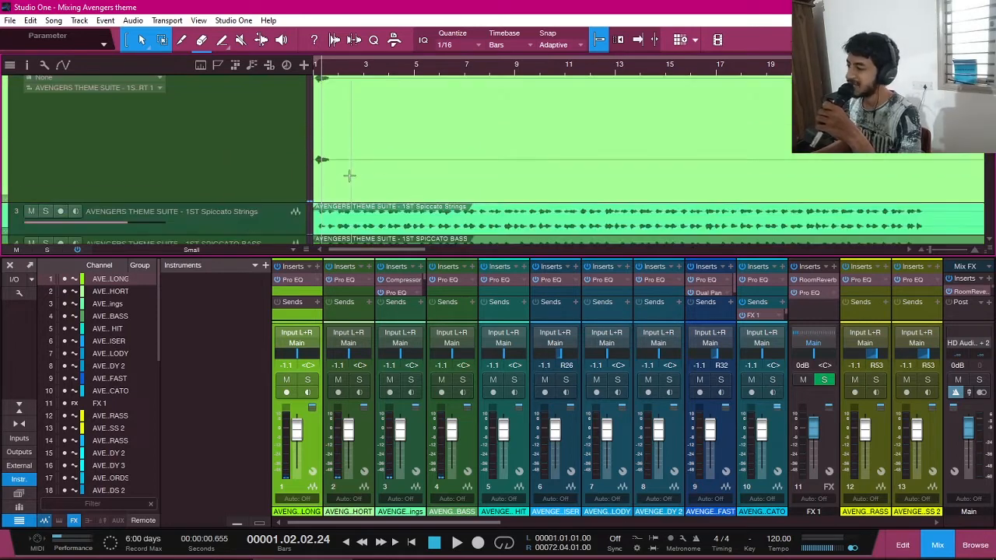
{"action": "scroll", "coordinate": [349, 176], "scroll_direction": "down", "scroll_amount": 3}
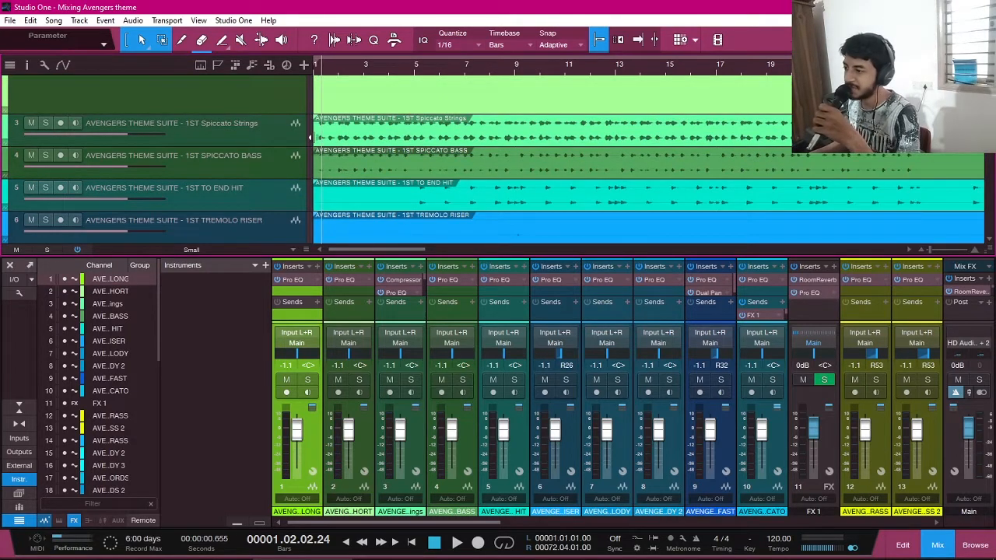
{"action": "scroll", "coordinate": [276, 219], "scroll_direction": "up", "scroll_amount": 2}
{"action": "left_click_drag", "start_coordinate": [273, 217], "coordinate": [269, 77]}
{"action": "scroll", "coordinate": [388, 142], "scroll_direction": "up", "scroll_amount": 2}
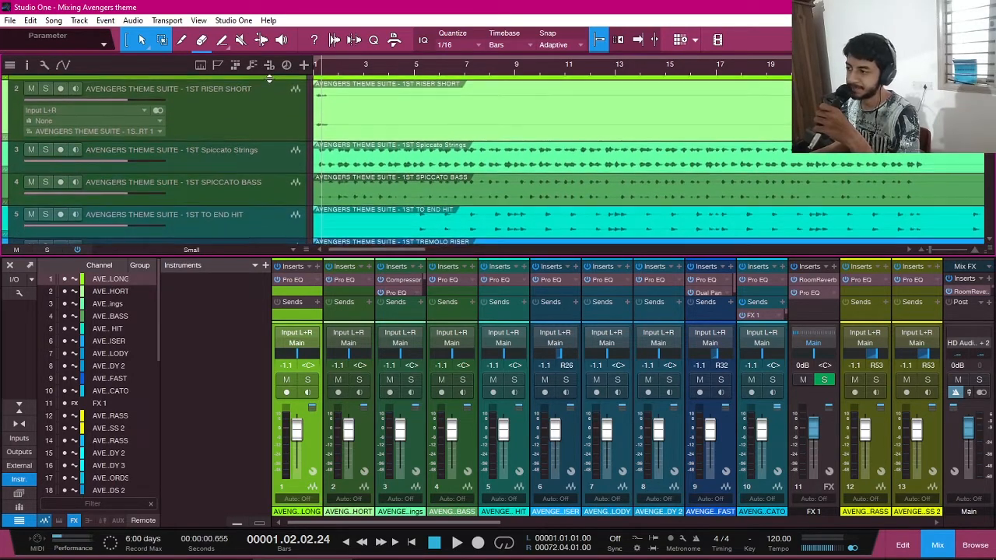
{"action": "scroll", "coordinate": [343, 162], "scroll_direction": "up", "scroll_amount": 2}
{"action": "left_click_drag", "start_coordinate": [285, 182], "coordinate": [285, 79]}
{"action": "scroll", "coordinate": [293, 140], "scroll_direction": "up", "scroll_amount": 2}
{"action": "left_click_drag", "start_coordinate": [284, 161], "coordinate": [282, 234]}
{"action": "scroll", "coordinate": [194, 155], "scroll_direction": "down", "scroll_amount": 2}
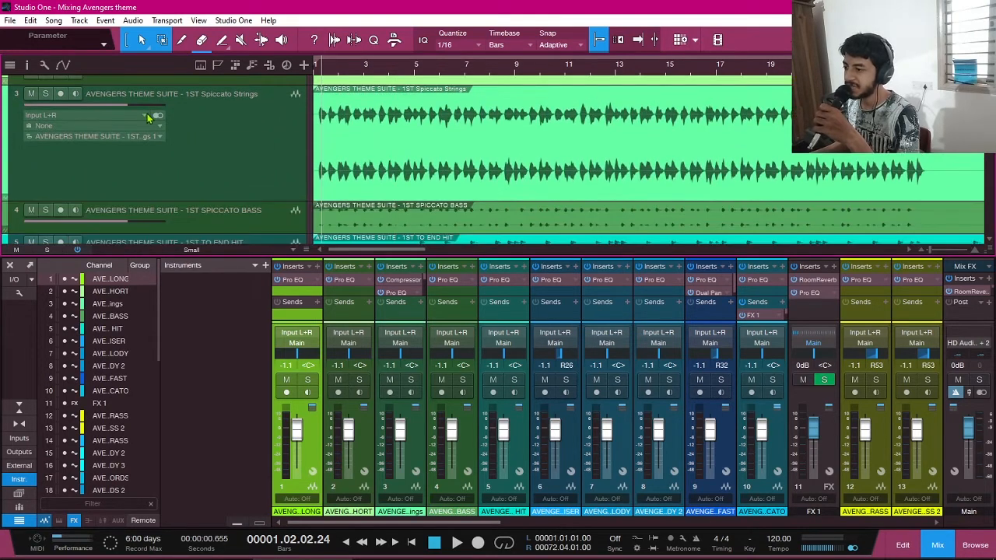
- Solo the 1ST Spiccato Strings track, play it while skipping ahead to its ending, and return the playhead to bar 1
{"action": "left_click", "coordinate": [45, 94]}
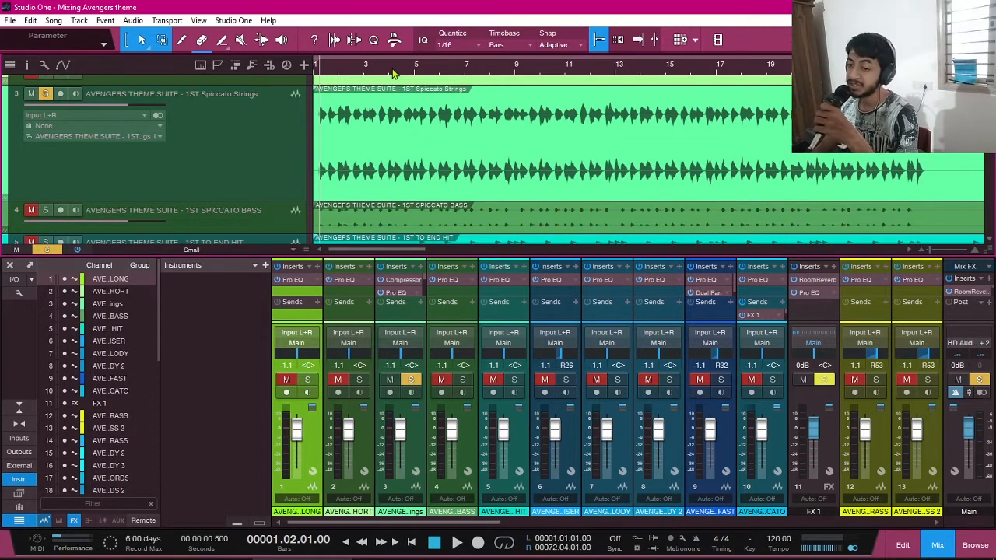
{"action": "key", "text": "space"}
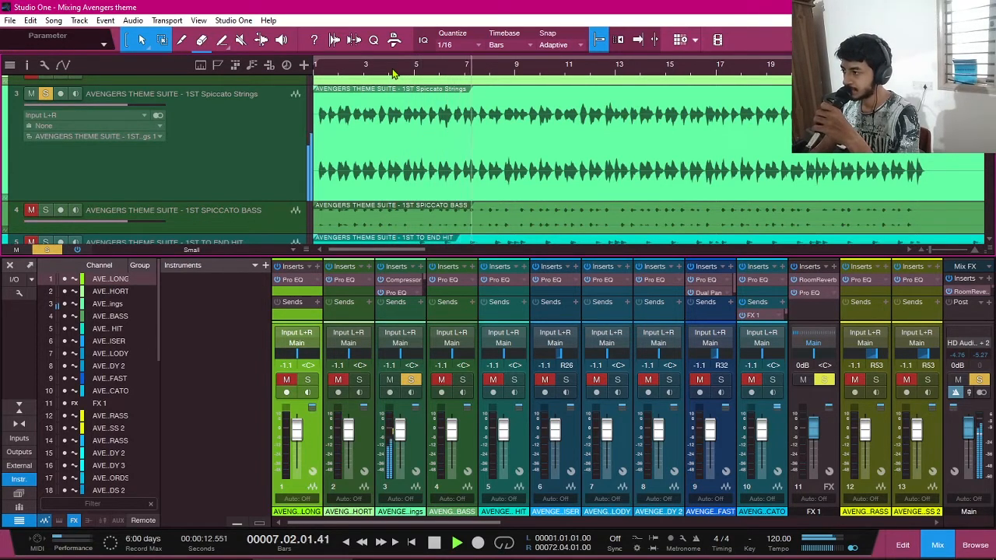
{"action": "left_click", "coordinate": [542, 77]}
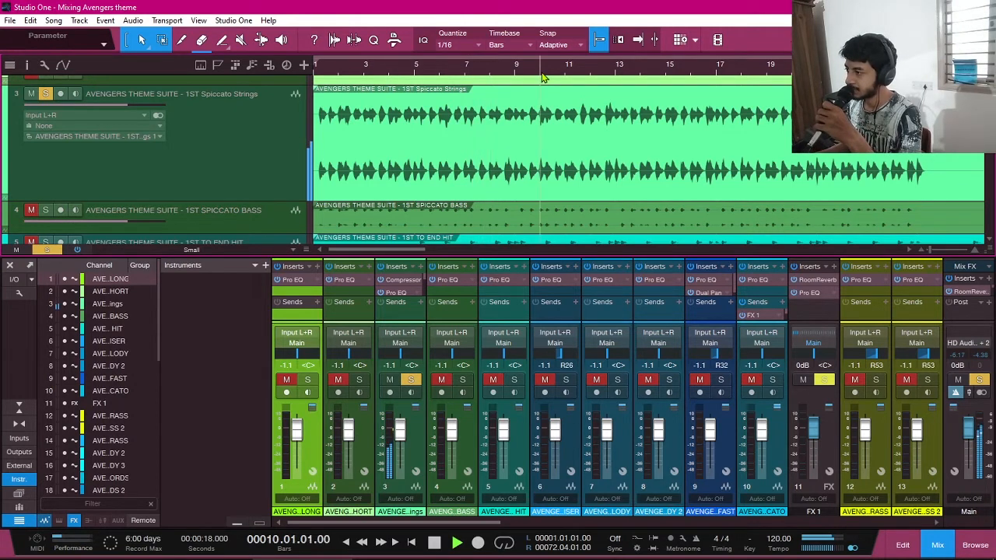
{"action": "left_click", "coordinate": [637, 77]}
{"action": "left_click", "coordinate": [749, 76]}
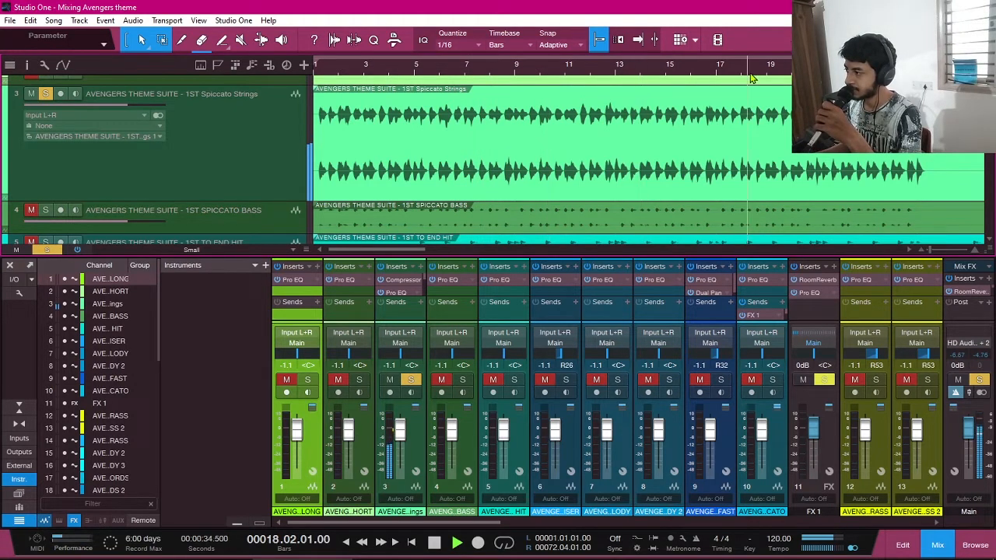
{"action": "left_click", "coordinate": [900, 76]}
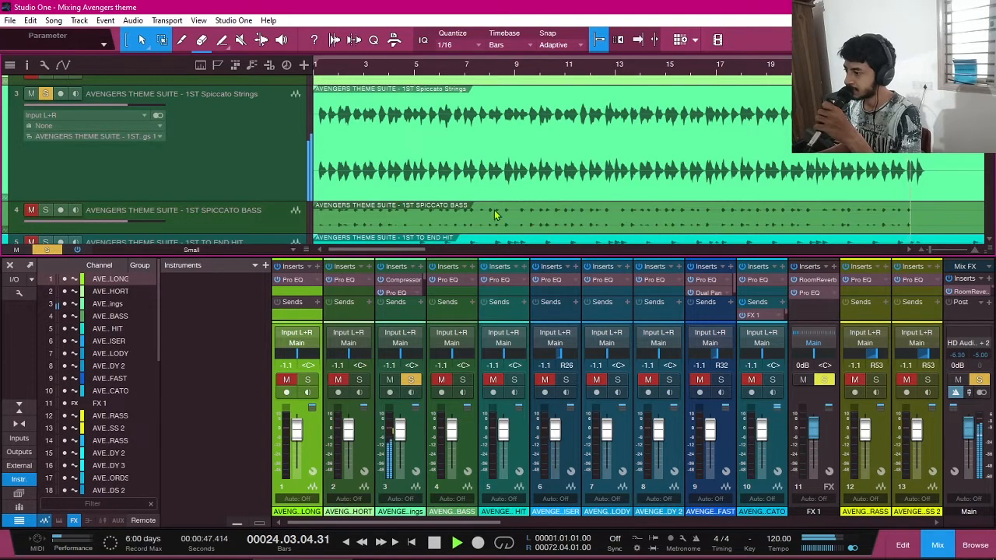
{"action": "key", "text": "space"}
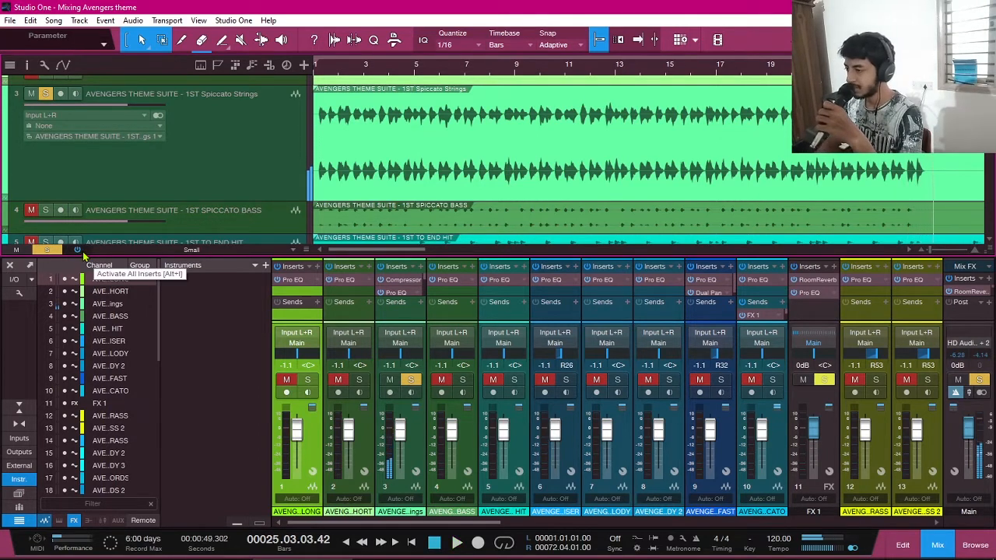
{"action": "left_click", "coordinate": [329, 67]}
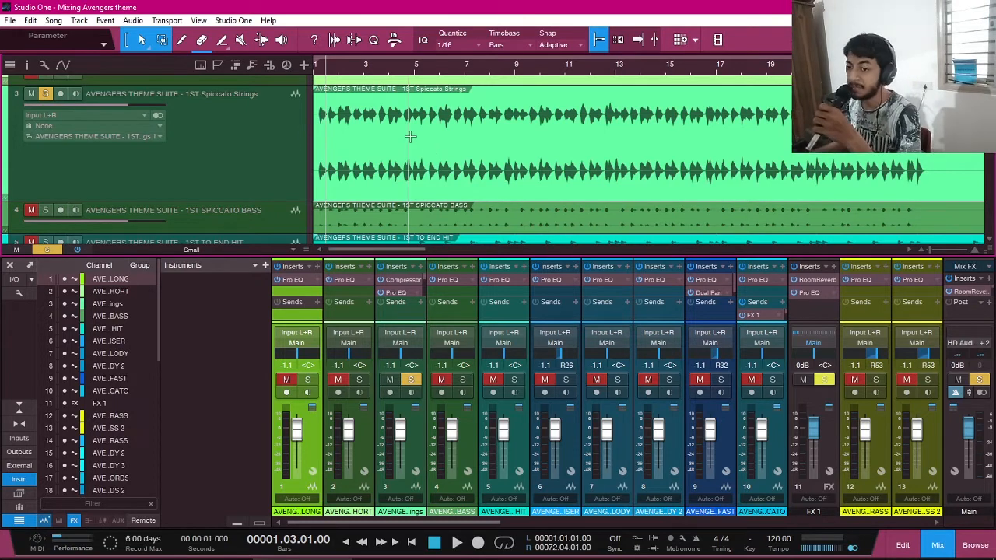
- Unsolo the Spiccato Strings, play the full mix from about bar 22 past the strings' ending, and check the rest of the arrangement
{"action": "left_click", "coordinate": [45, 93]}
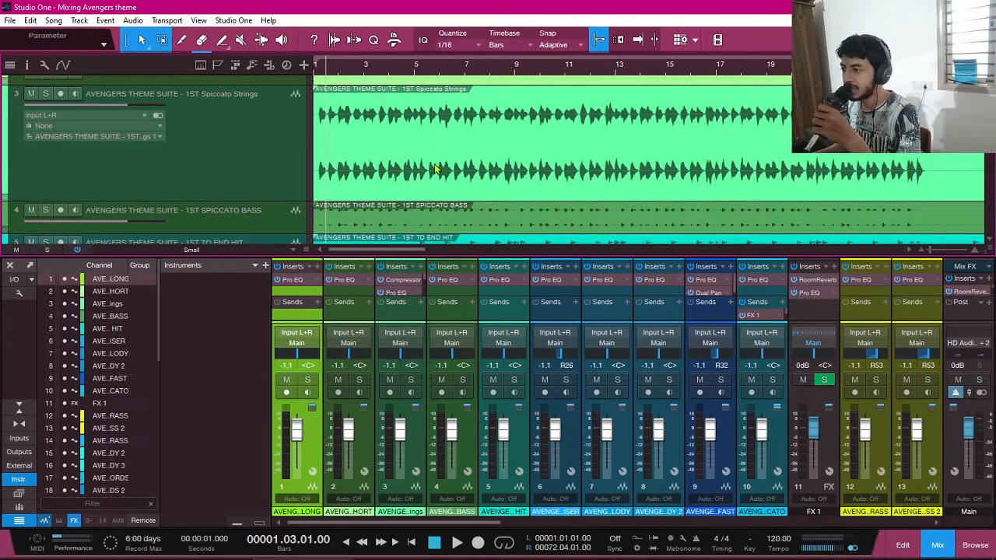
{"action": "left_click", "coordinate": [405, 76]}
{"action": "scroll", "coordinate": [623, 140], "scroll_direction": "right", "scroll_amount": 5}
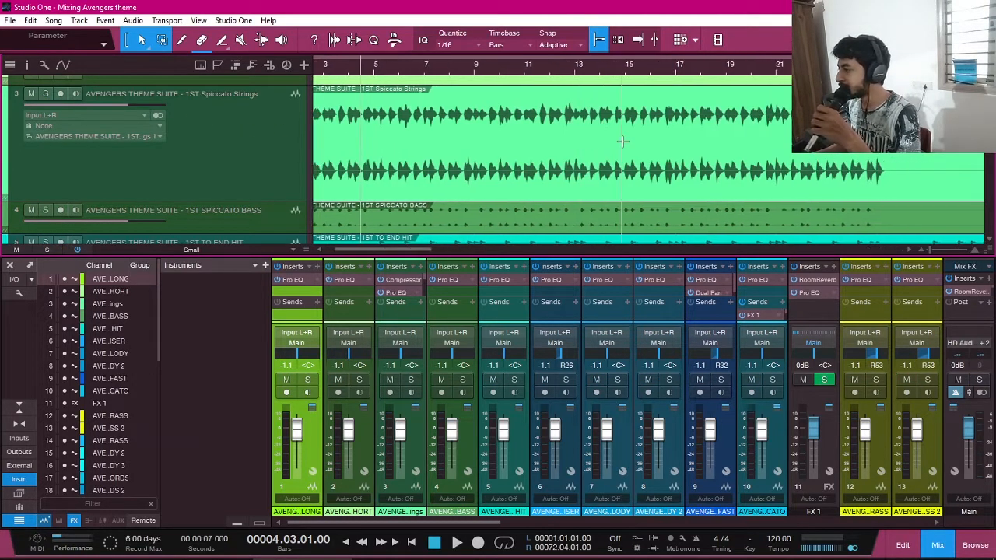
{"action": "scroll", "coordinate": [624, 141], "scroll_direction": "right", "scroll_amount": 1}
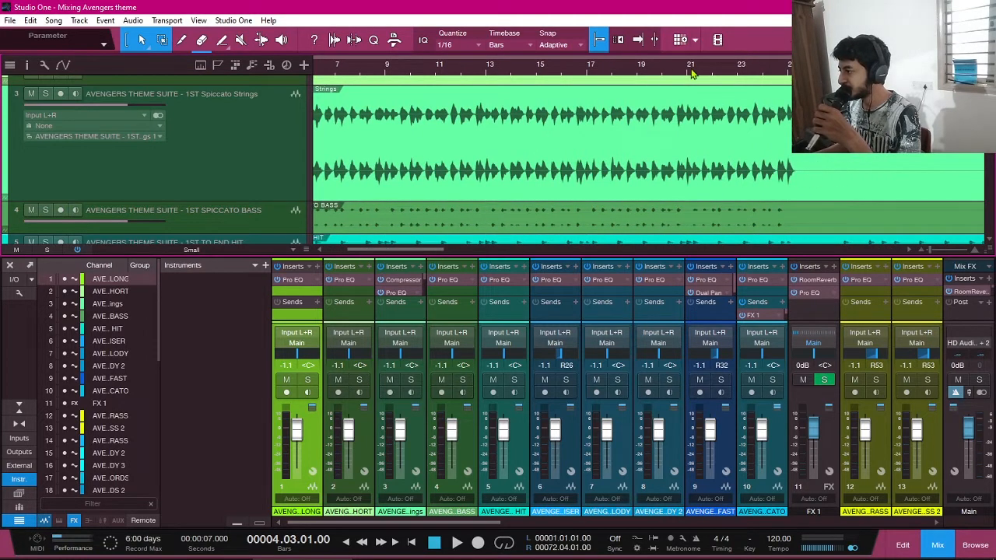
{"action": "left_click", "coordinate": [731, 78]}
{"action": "key", "text": "space"}
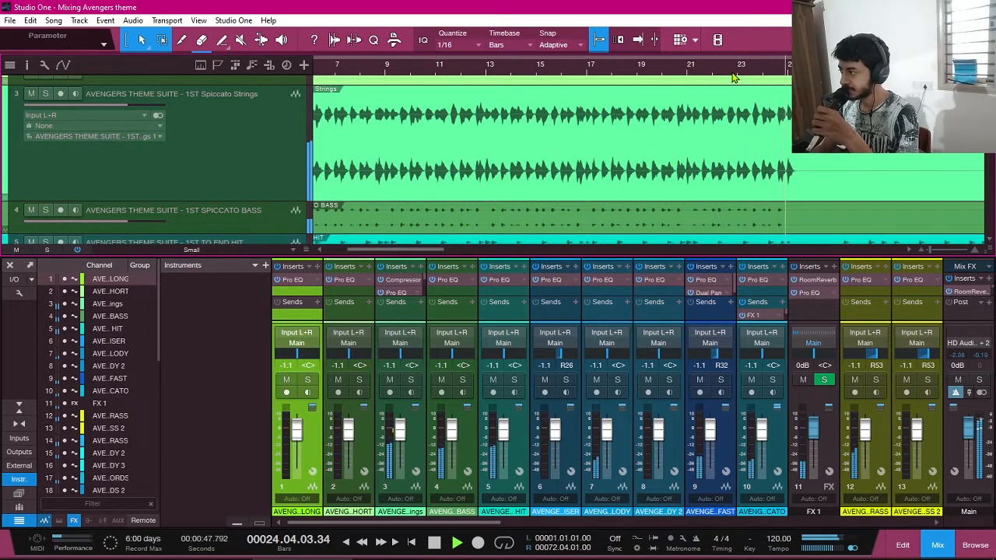
{"action": "key", "text": "space"}
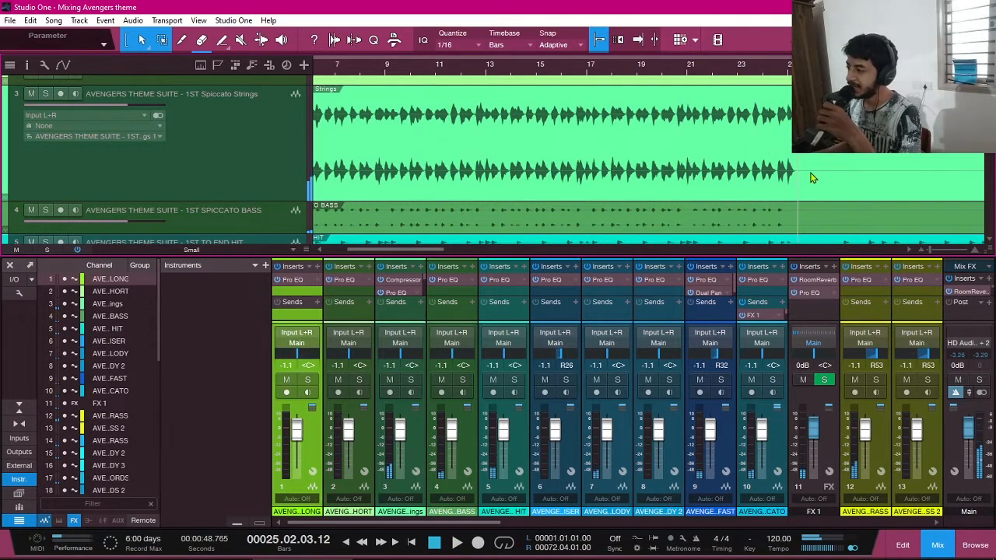
{"action": "scroll", "coordinate": [809, 175], "scroll_direction": "right", "scroll_amount": 3}
{"action": "scroll", "coordinate": [806, 180], "scroll_direction": "right", "scroll_amount": 3}
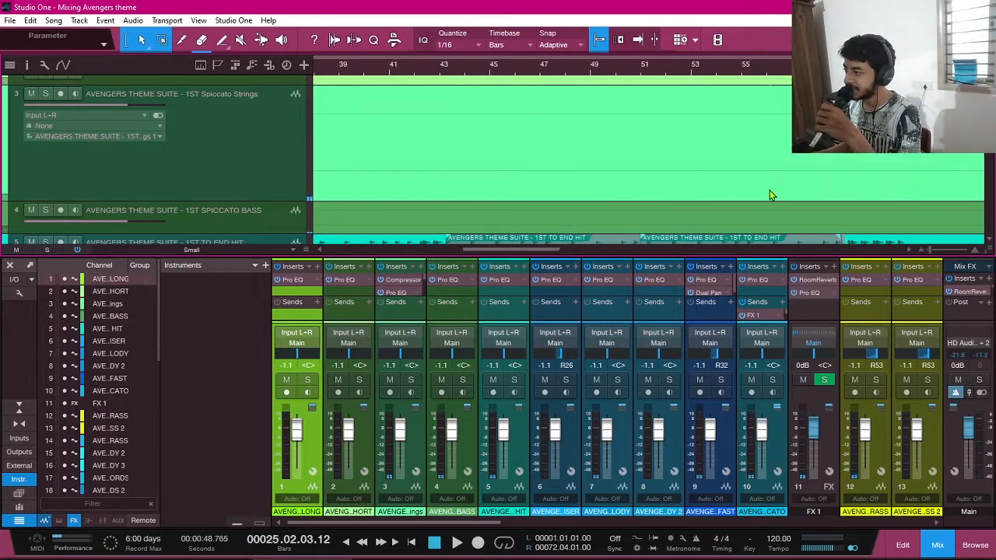
{"action": "scroll", "coordinate": [678, 165], "scroll_direction": "left", "scroll_amount": 6}
- Select the 1ST Spiccato Strings track and look through the insert list on its mixer channel
{"action": "left_click", "coordinate": [250, 165]}
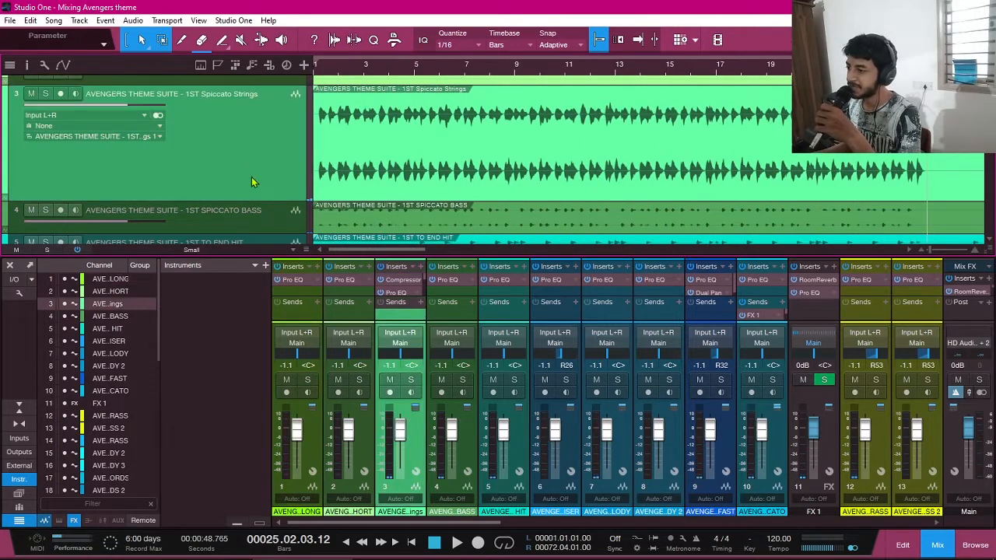
{"action": "left_click_drag", "start_coordinate": [424, 280], "coordinate": [425, 287]}
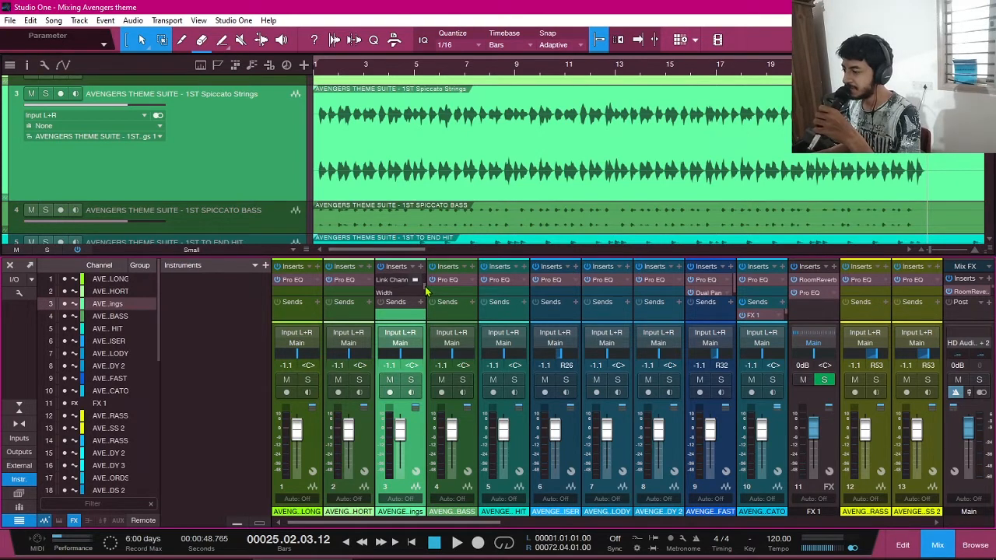
{"action": "scroll", "coordinate": [425, 286], "scroll_direction": "up", "scroll_amount": 1}
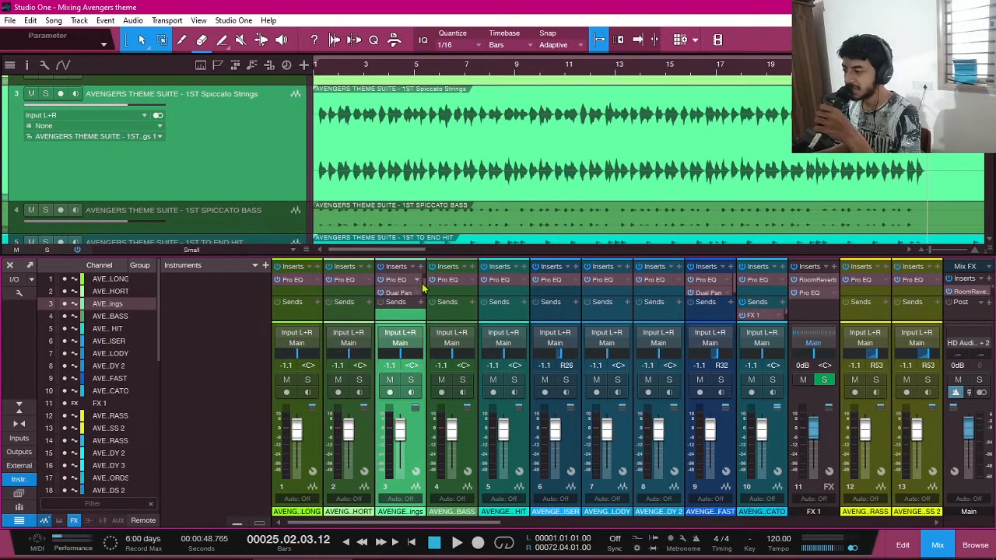
{"action": "scroll", "coordinate": [426, 293], "scroll_direction": "up", "scroll_amount": 1}
{"action": "scroll", "coordinate": [426, 288], "scroll_direction": "up", "scroll_amount": 1}
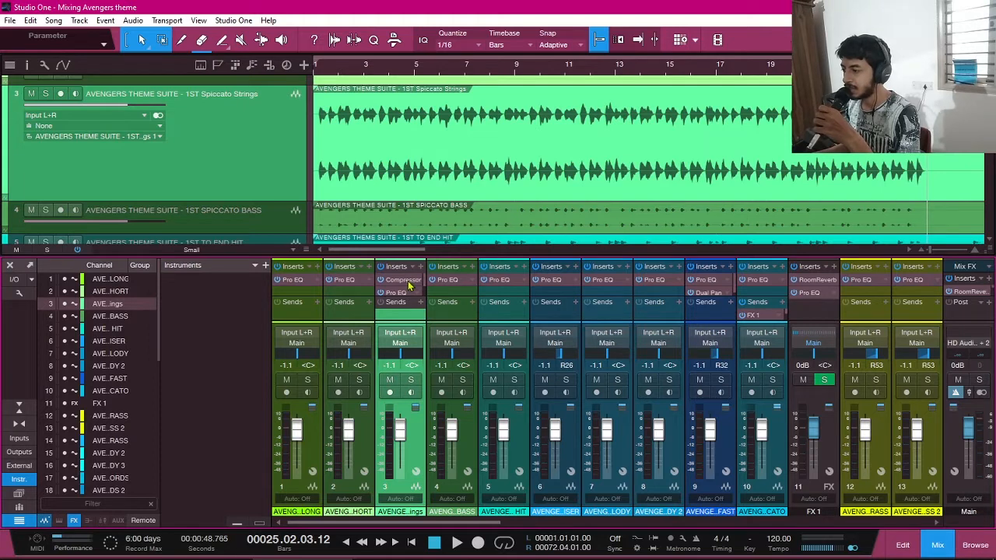
- Open the Compressor insert on the Spiccato Strings channel, review its Instruments presets, and position the window for inspecting the settings
{"action": "left_click", "coordinate": [405, 282]}
{"action": "left_click_drag", "start_coordinate": [414, 104], "coordinate": [526, 101]}
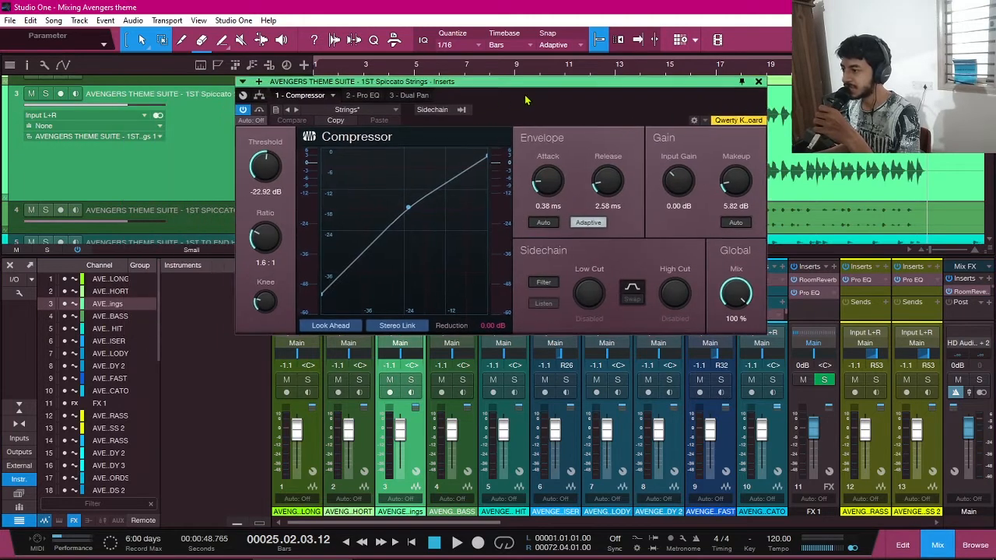
{"action": "left_click", "coordinate": [348, 111]}
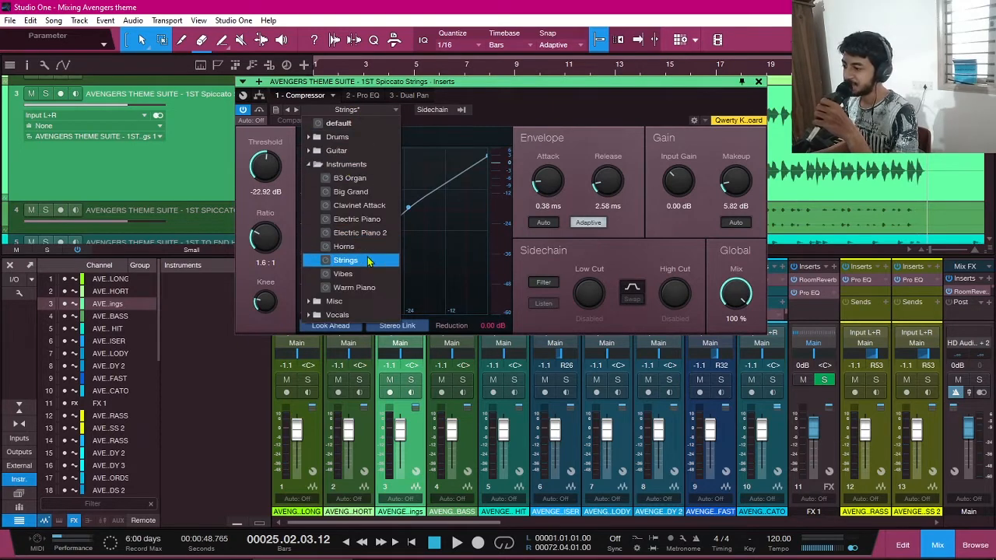
{"action": "left_click", "coordinate": [514, 115]}
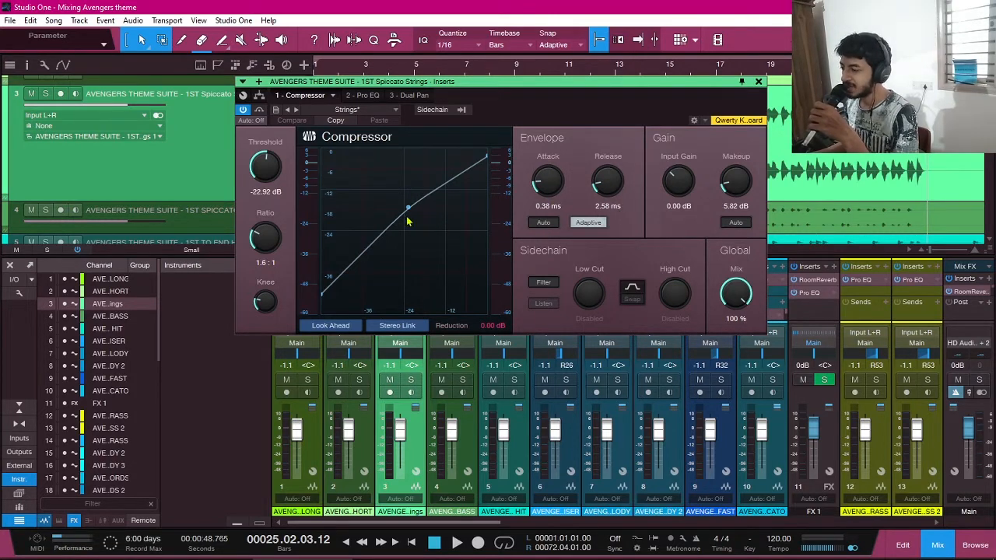
{"action": "left_click_drag", "start_coordinate": [492, 81], "coordinate": [480, 233]}
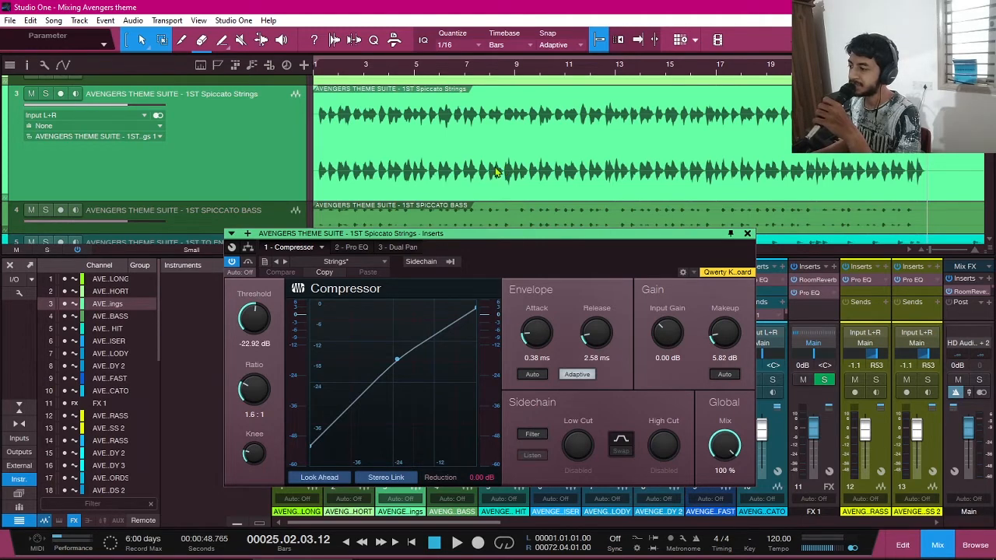
{"action": "left_click_drag", "start_coordinate": [544, 271], "coordinate": [509, 183]}
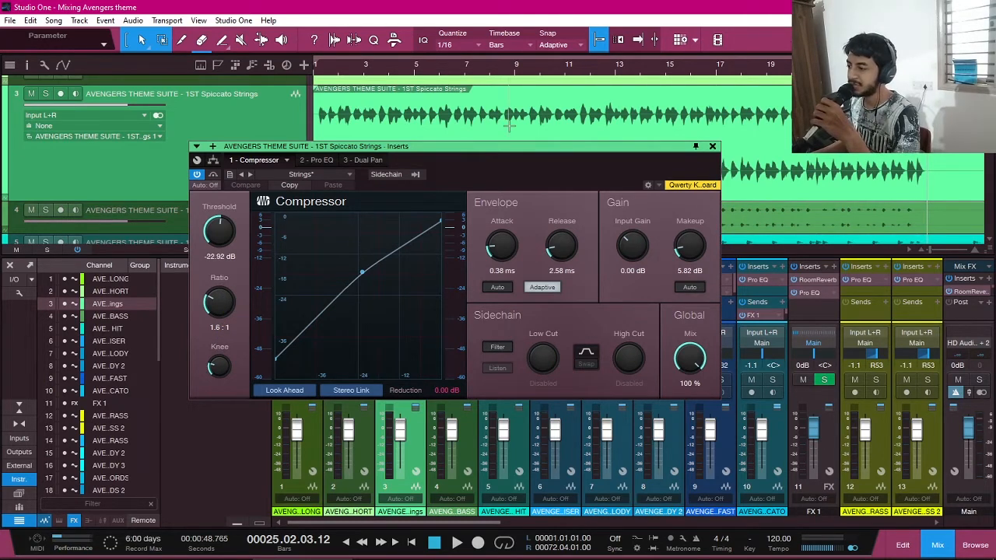
- Finish inspecting the Spiccato Strings Compressor, close its window, and place the playhead at bar 2
{"action": "left_click_drag", "start_coordinate": [507, 164], "coordinate": [503, 239]}
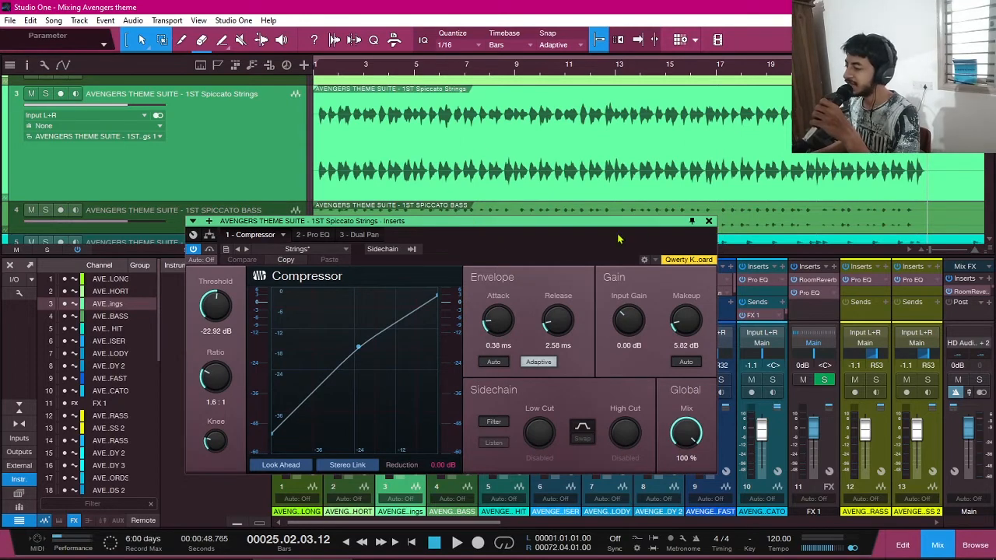
{"action": "left_click", "coordinate": [708, 221]}
{"action": "left_click", "coordinate": [341, 66]}
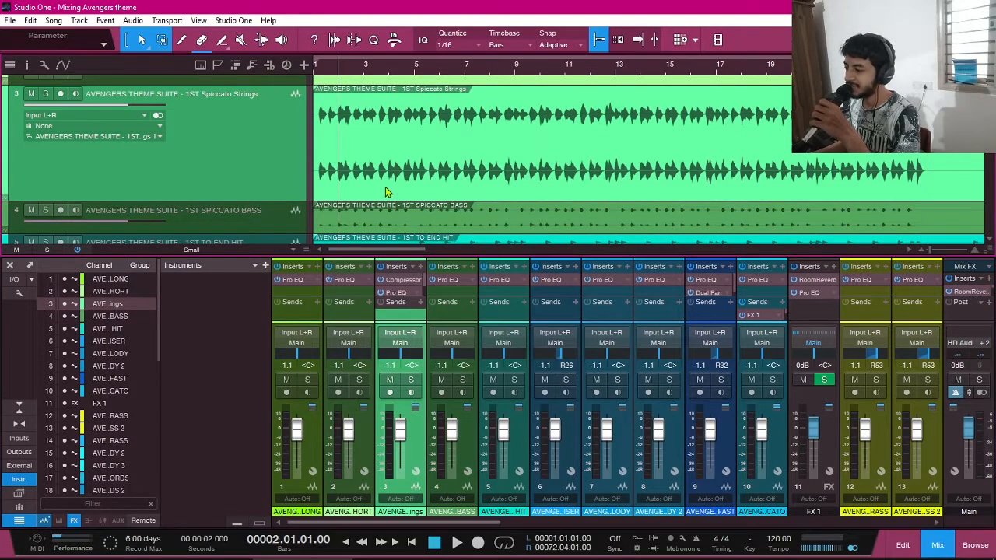
- Open the Pro EQ insert on the Spiccato Strings channel, examine its band settings and curve, and close it
{"action": "left_click", "coordinate": [396, 293]}
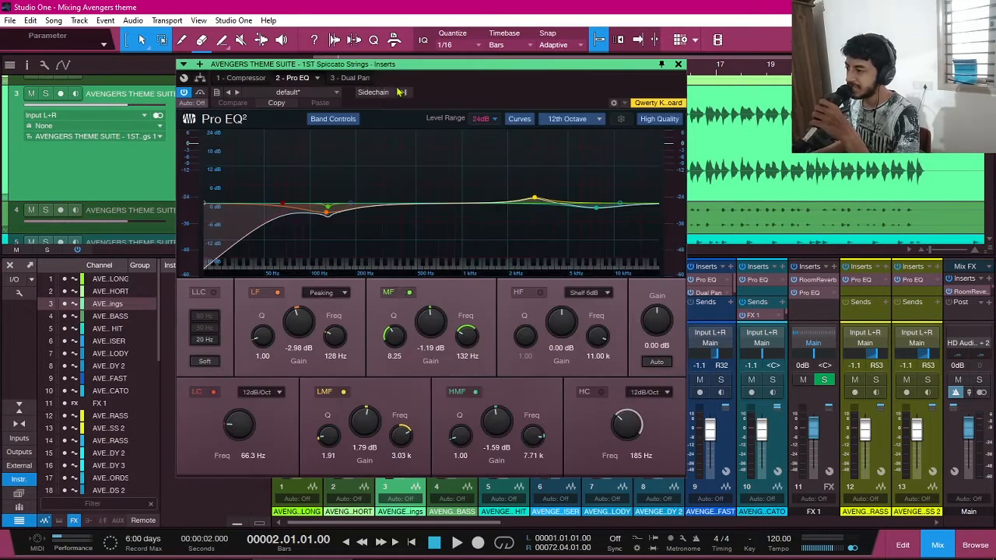
{"action": "left_click_drag", "start_coordinate": [422, 81], "coordinate": [588, 111]}
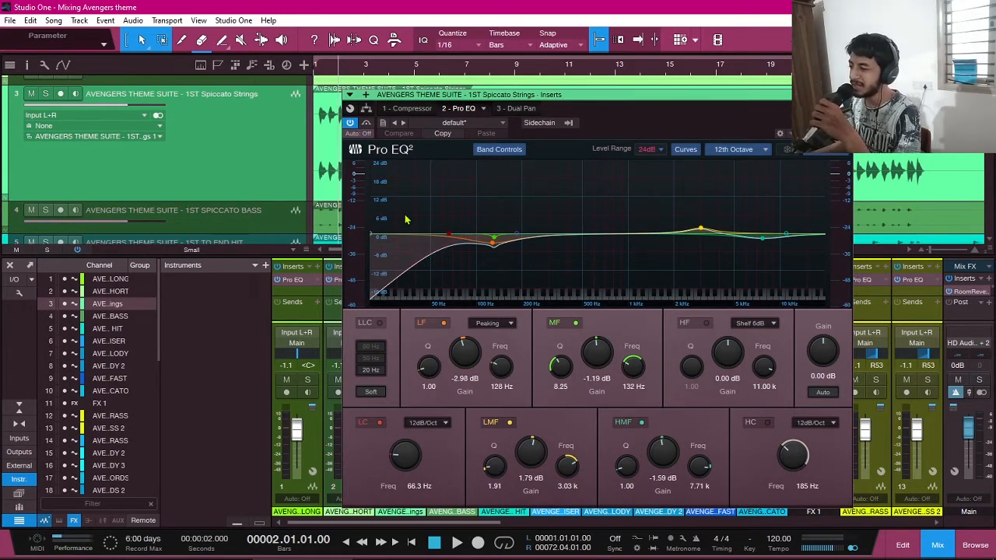
{"action": "left_click_drag", "start_coordinate": [582, 113], "coordinate": [535, 139]}
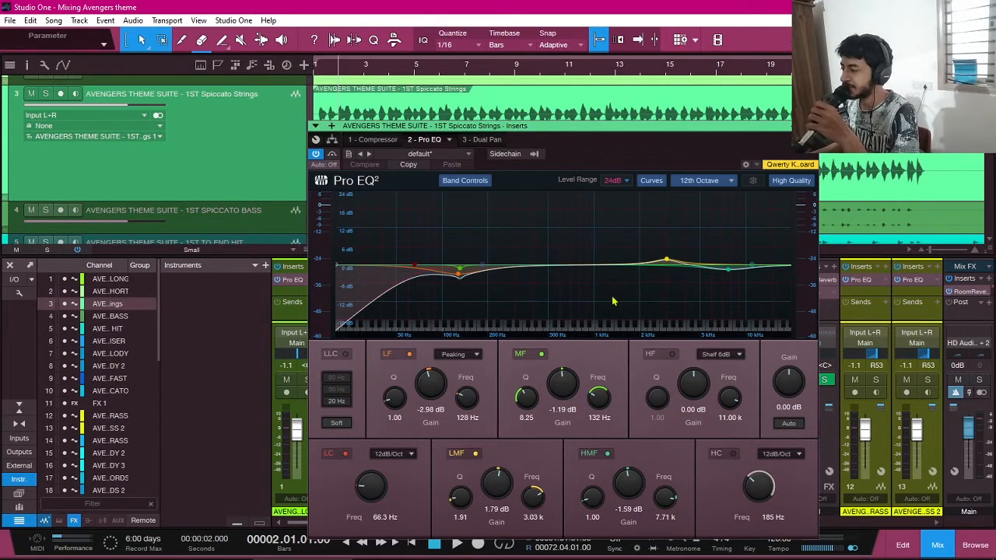
{"action": "left_click_drag", "start_coordinate": [631, 162], "coordinate": [514, 98]}
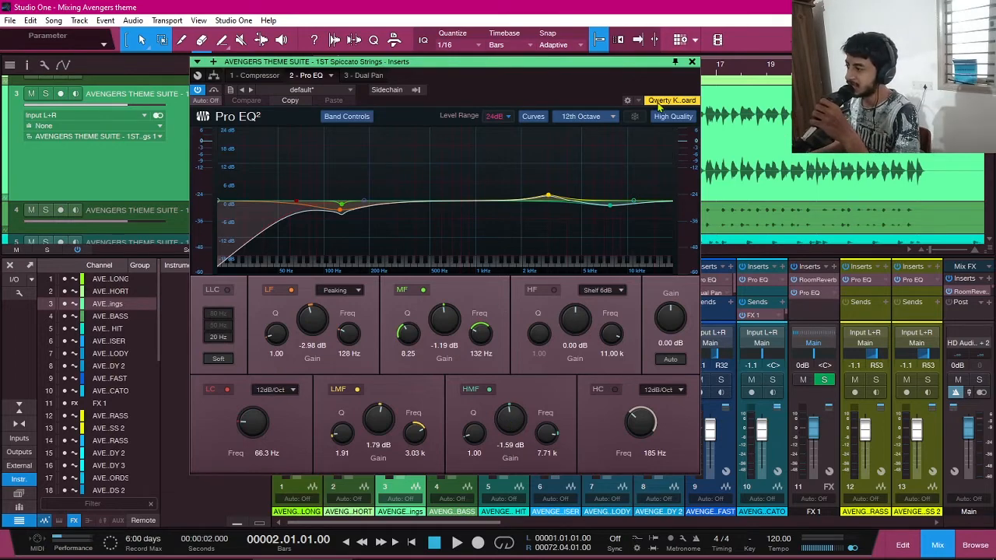
{"action": "left_click", "coordinate": [692, 62]}
- Enlarge the 1ST SPICCATO BASS track and open its Pro EQ insert, keeping the plug-in window clear of the waveform
{"action": "scroll", "coordinate": [463, 171], "scroll_direction": "down", "scroll_amount": 1}
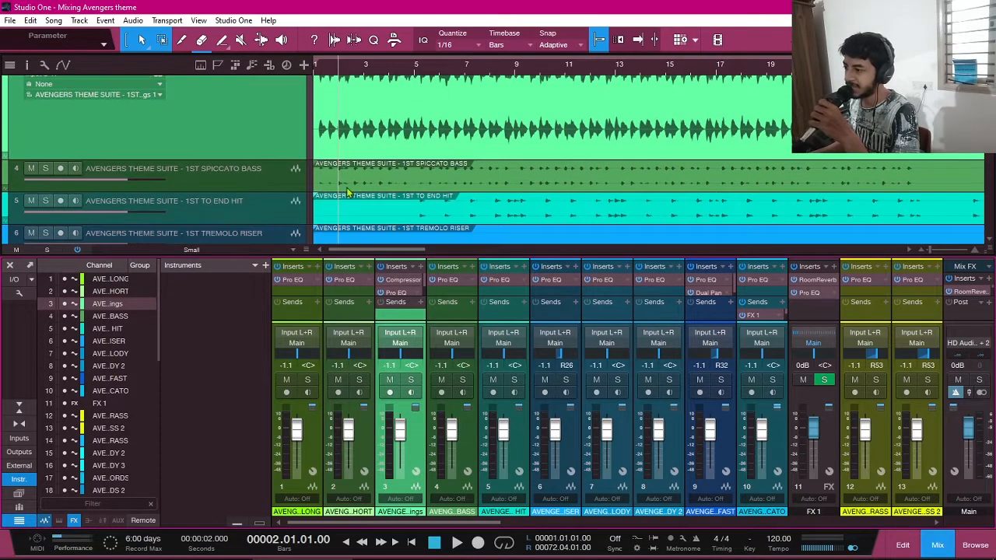
{"action": "scroll", "coordinate": [258, 137], "scroll_direction": "down", "scroll_amount": 2}
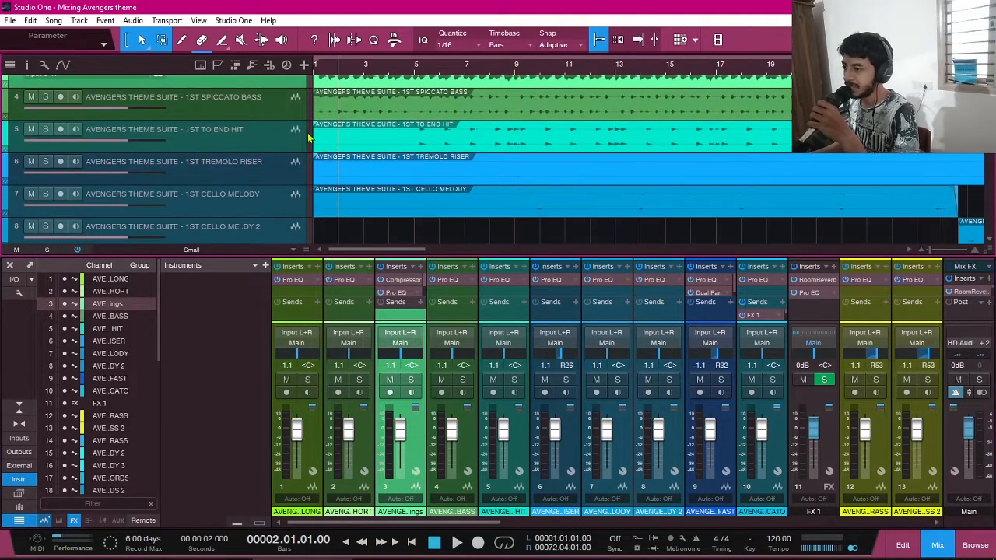
{"action": "left_click_drag", "start_coordinate": [276, 123], "coordinate": [259, 204]}
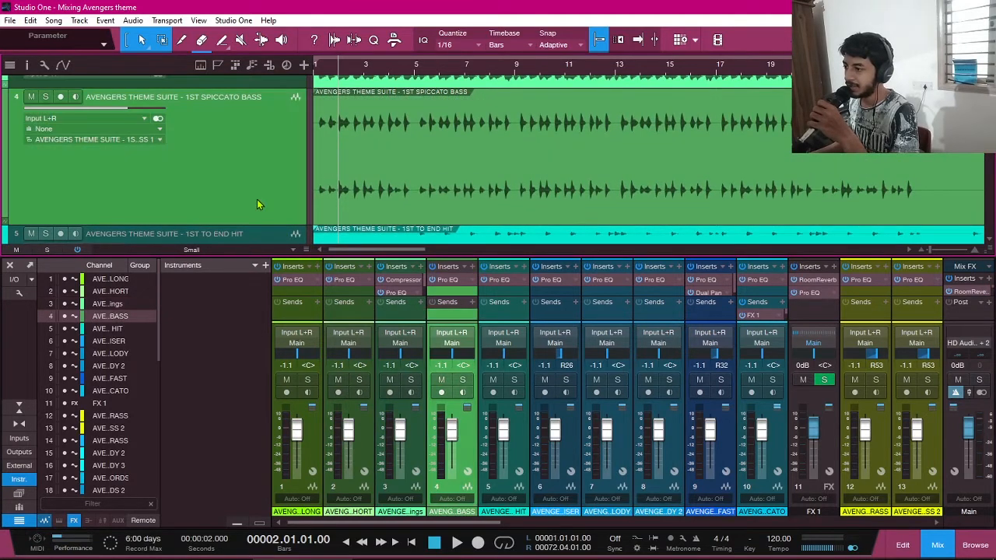
{"action": "left_click", "coordinate": [451, 280]}
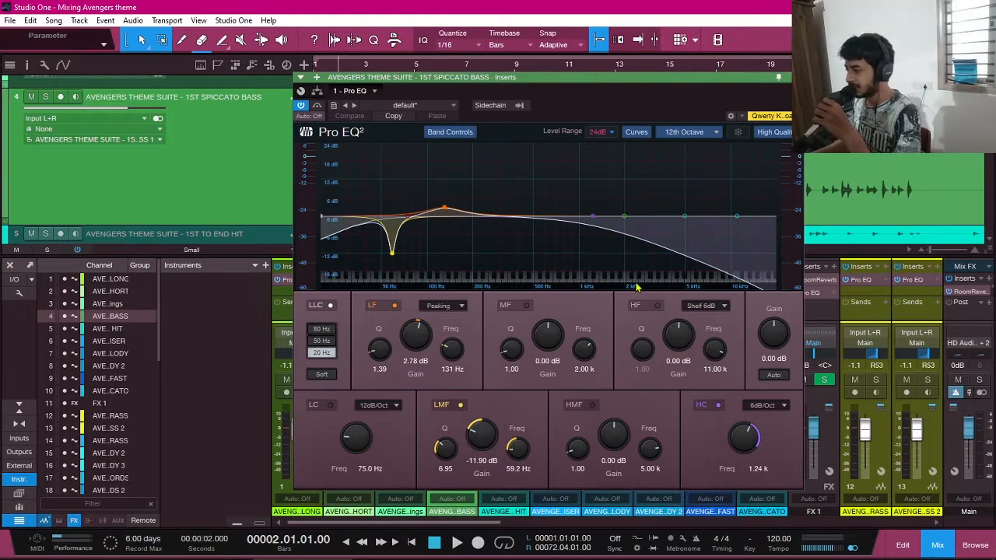
{"action": "left_click_drag", "start_coordinate": [613, 105], "coordinate": [687, 265]}
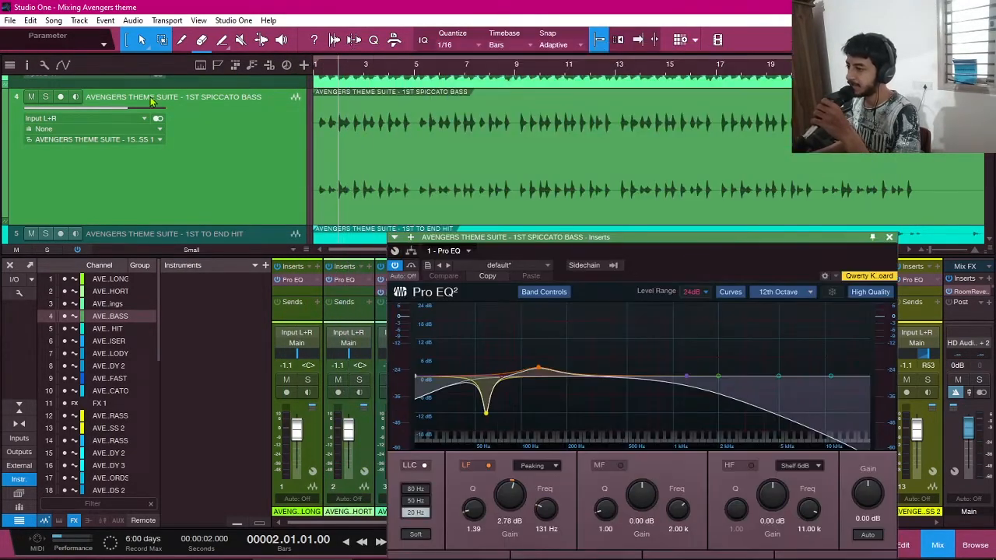
- Solo the Spiccato Bass, play it from bar 2 to about bar 8, and compare its waveform with the Spiccato Strings
{"action": "key", "text": "s"}
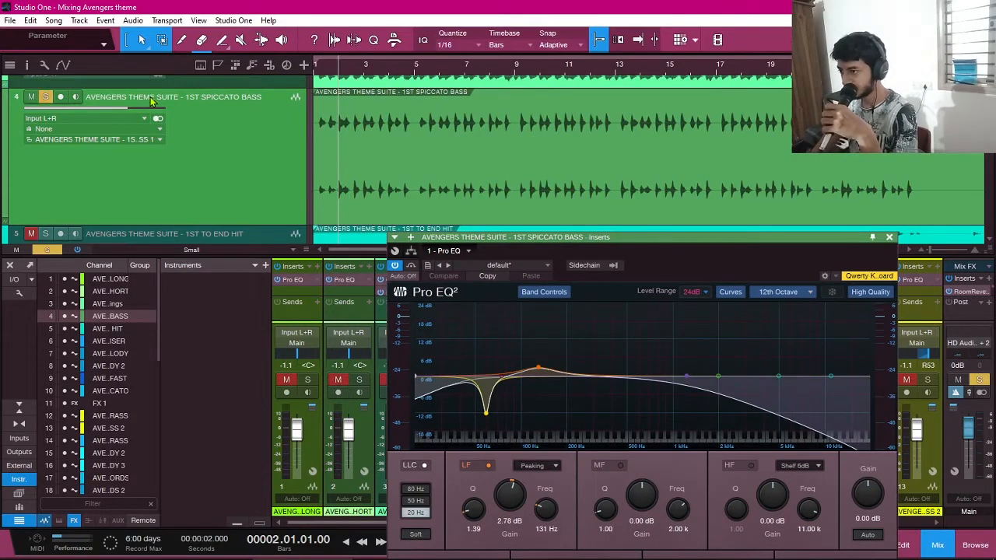
{"action": "key", "text": "space"}
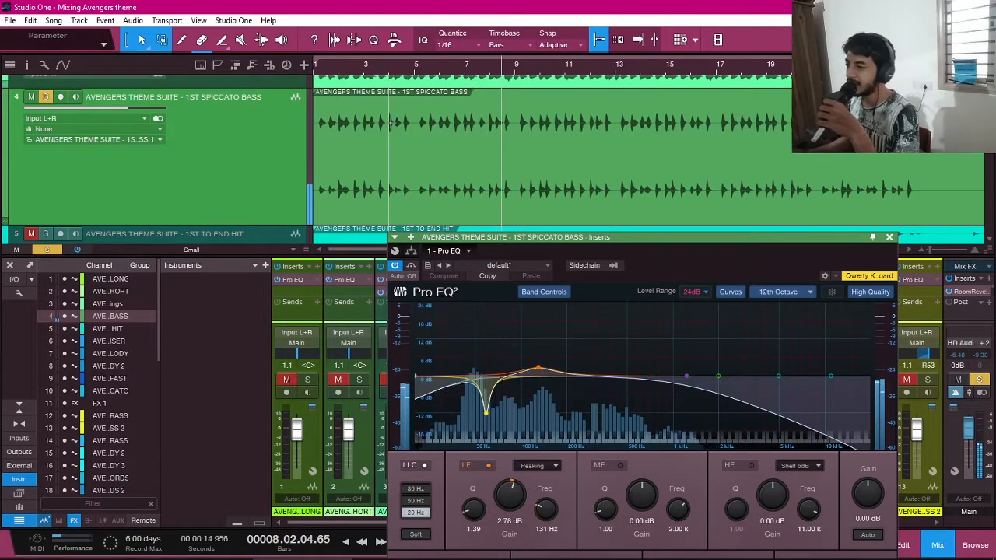
{"action": "scroll", "coordinate": [309, 159], "scroll_direction": "up", "scroll_amount": 3}
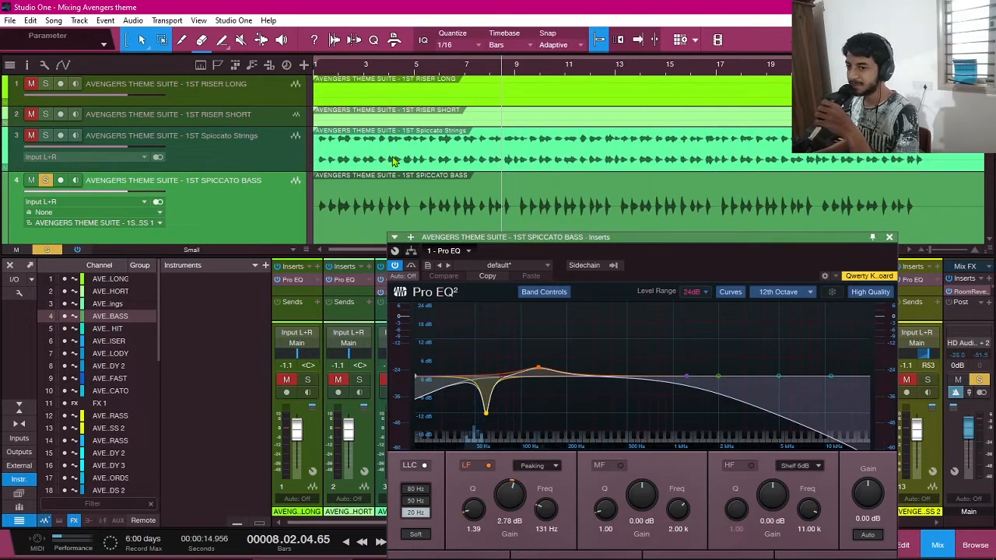
{"action": "scroll", "coordinate": [591, 169], "scroll_direction": "down", "scroll_amount": 2}
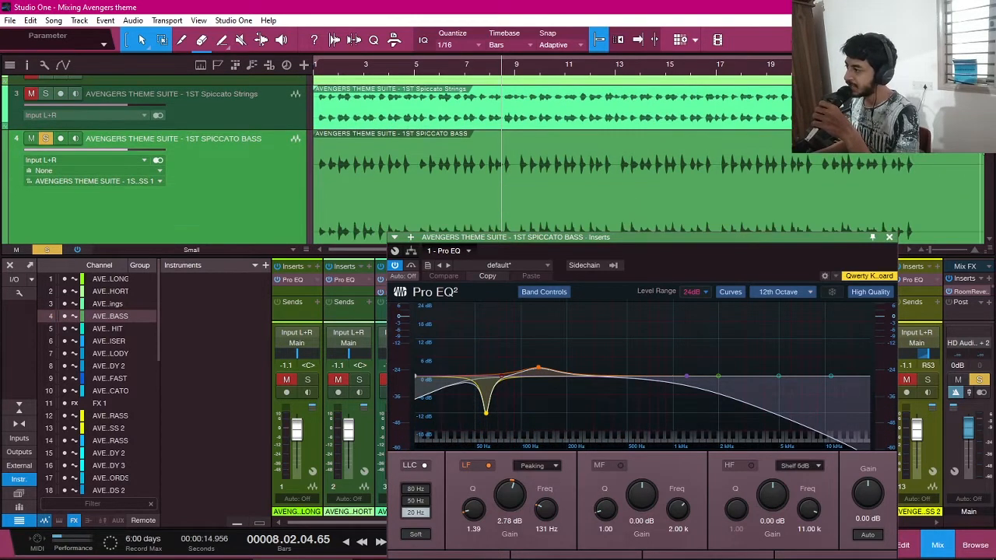
{"action": "scroll", "coordinate": [650, 168], "scroll_direction": "right", "scroll_amount": 3}
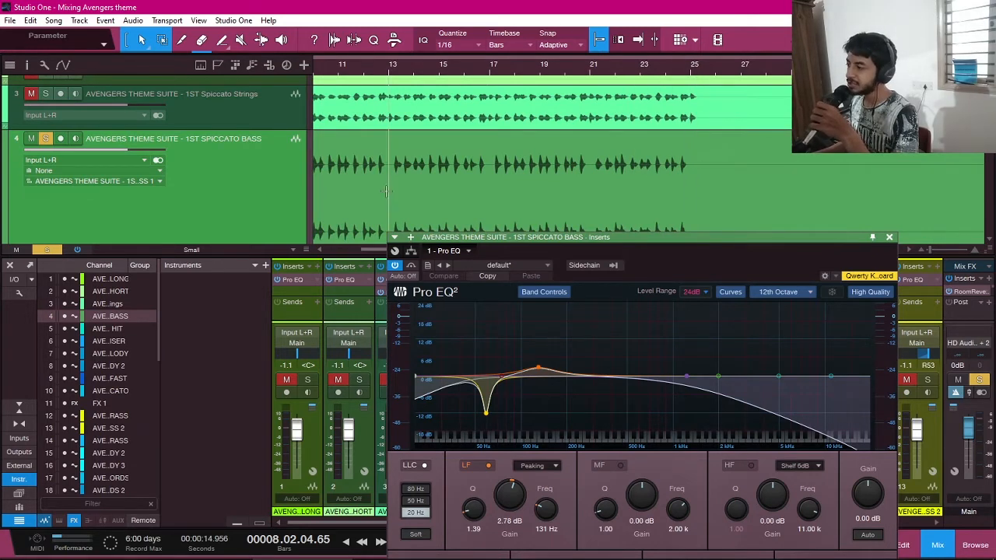
{"action": "scroll", "coordinate": [385, 190], "scroll_direction": "left", "scroll_amount": 4}
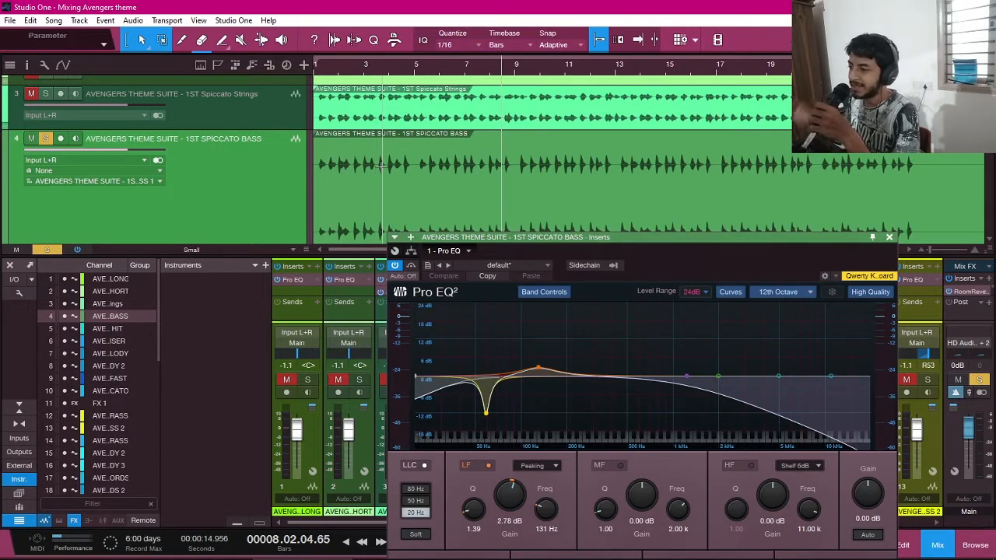
- Examine the Spiccato Bass Pro EQ bands and curve, moving the window aside to uncover the arrangement
{"action": "left_click_drag", "start_coordinate": [664, 251], "coordinate": [562, 97]}
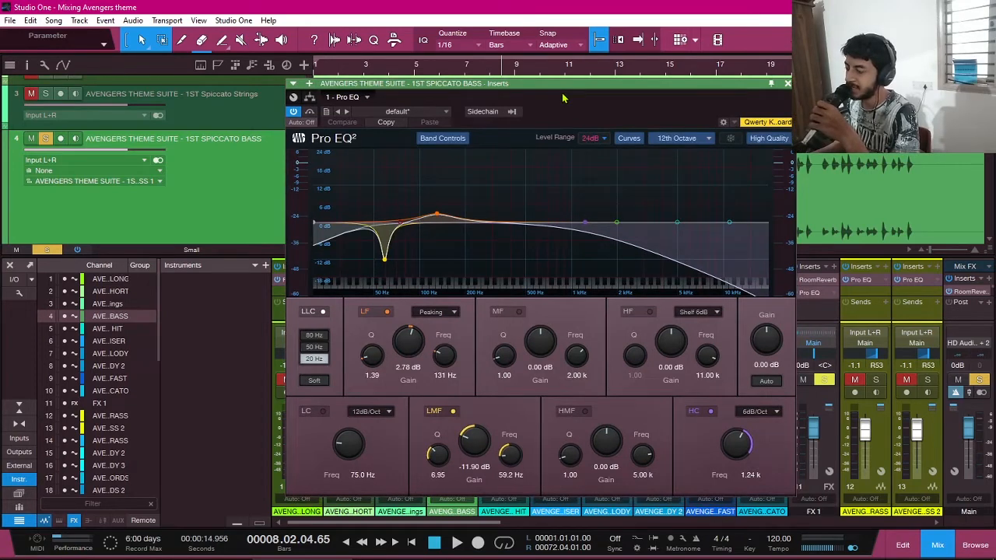
{"action": "left_click_drag", "start_coordinate": [554, 105], "coordinate": [568, 93]}
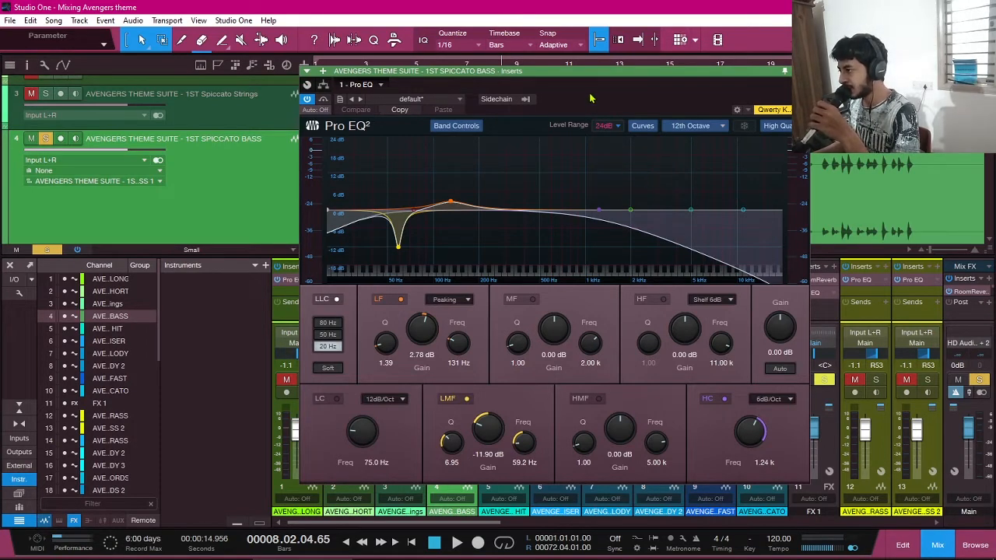
{"action": "left_click_drag", "start_coordinate": [593, 71], "coordinate": [708, 171]}
- Look through the whole track list down to the LAST RISER track and return to the Spiccato Bass
{"action": "scroll", "coordinate": [345, 172], "scroll_direction": "down", "scroll_amount": 3}
{"action": "scroll", "coordinate": [344, 173], "scroll_direction": "down", "scroll_amount": 15}
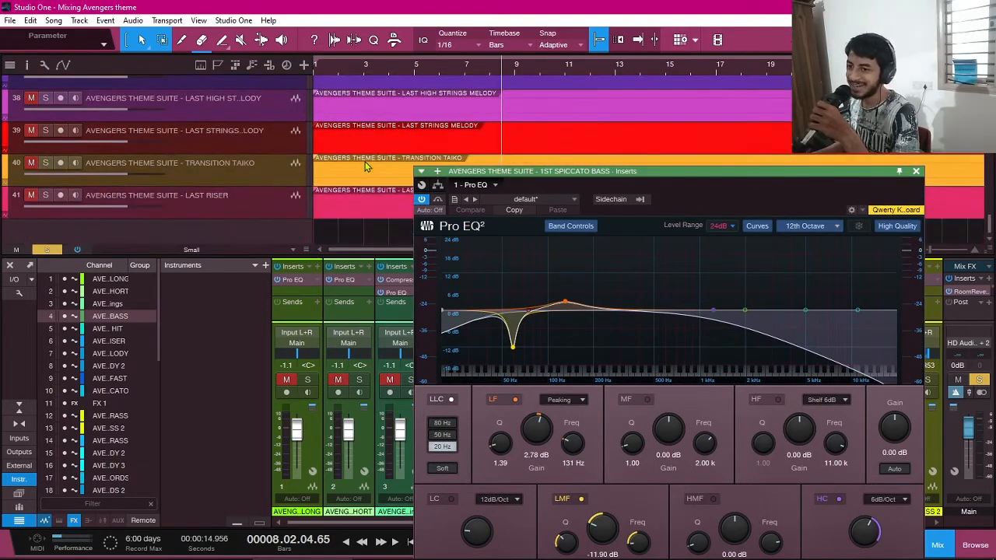
{"action": "scroll", "coordinate": [379, 152], "scroll_direction": "up", "scroll_amount": 10}
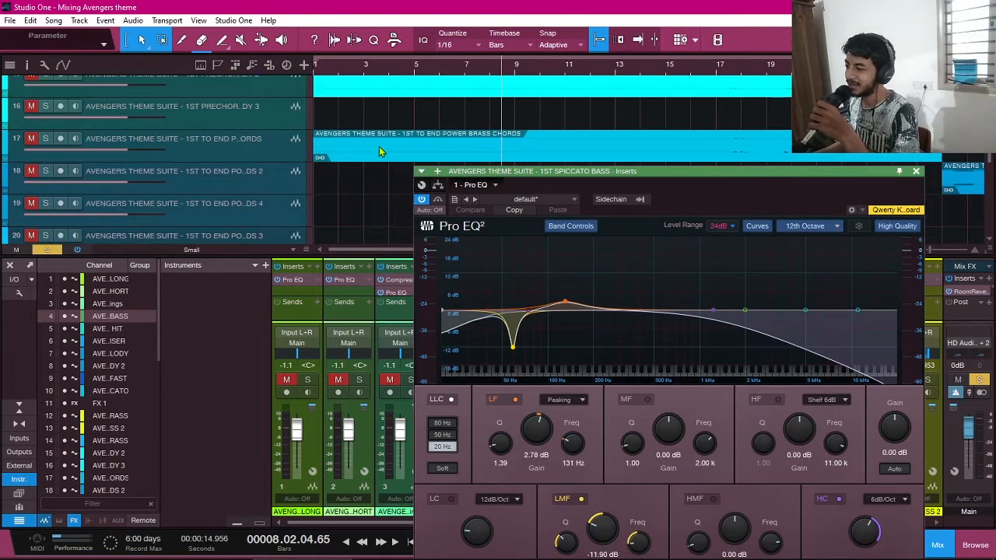
{"action": "scroll", "coordinate": [380, 151], "scroll_direction": "up", "scroll_amount": 6}
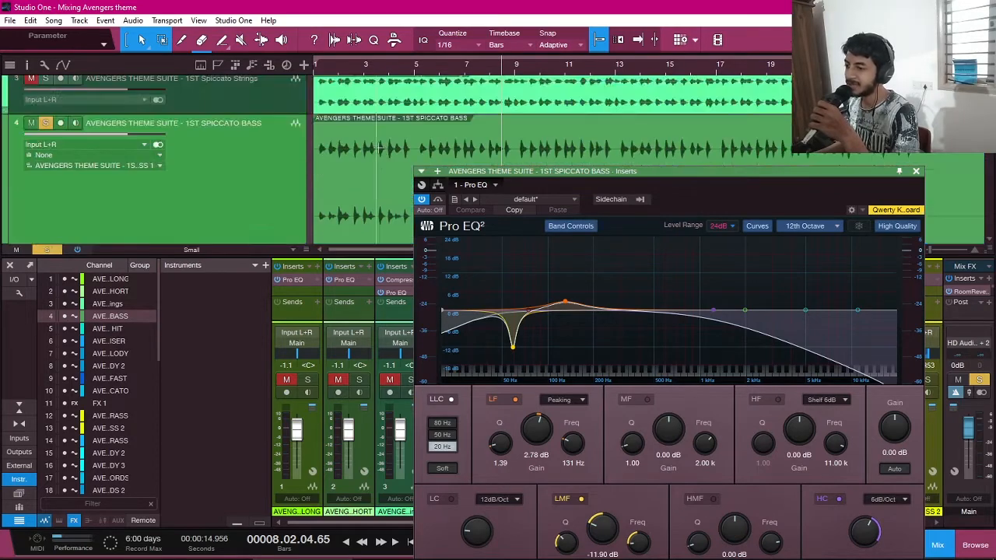
{"action": "scroll", "coordinate": [380, 147], "scroll_direction": "down", "scroll_amount": 1}
{"action": "scroll", "coordinate": [384, 153], "scroll_direction": "up", "scroll_amount": 1}
- Review the Spiccato Bass Pro EQ again, close it, and shrink the Spiccato Bass track back to a small height
{"action": "left_click_drag", "start_coordinate": [711, 172], "coordinate": [637, 104]}
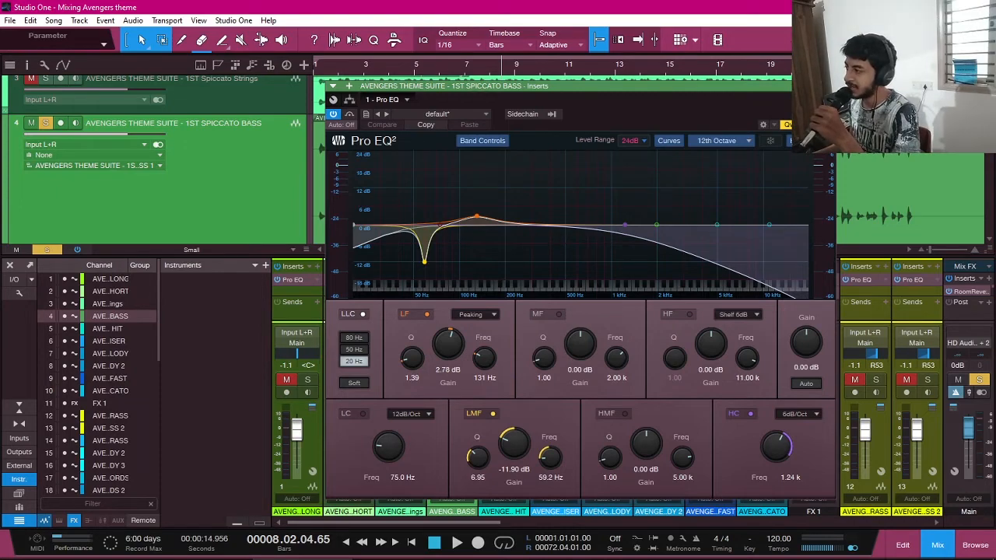
{"action": "left_click", "coordinate": [829, 87]}
{"action": "scroll", "coordinate": [339, 190], "scroll_direction": "down", "scroll_amount": 1}
{"action": "left_click_drag", "start_coordinate": [240, 207], "coordinate": [241, 98]}
- Select and enlarge the 1ST TO END HIT track and play it in solo from bar 5
{"action": "left_click", "coordinate": [251, 117]}
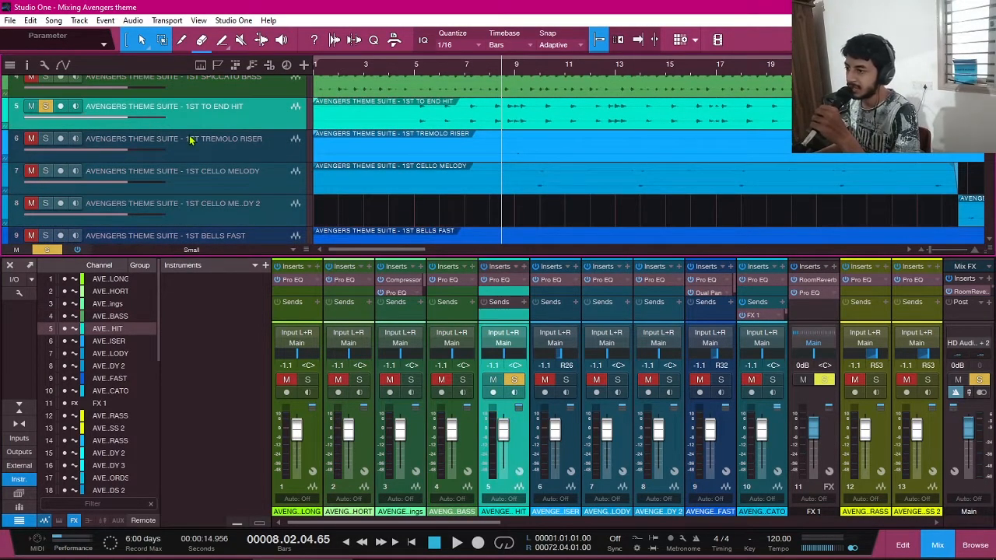
{"action": "left_click_drag", "start_coordinate": [207, 129], "coordinate": [280, 231]}
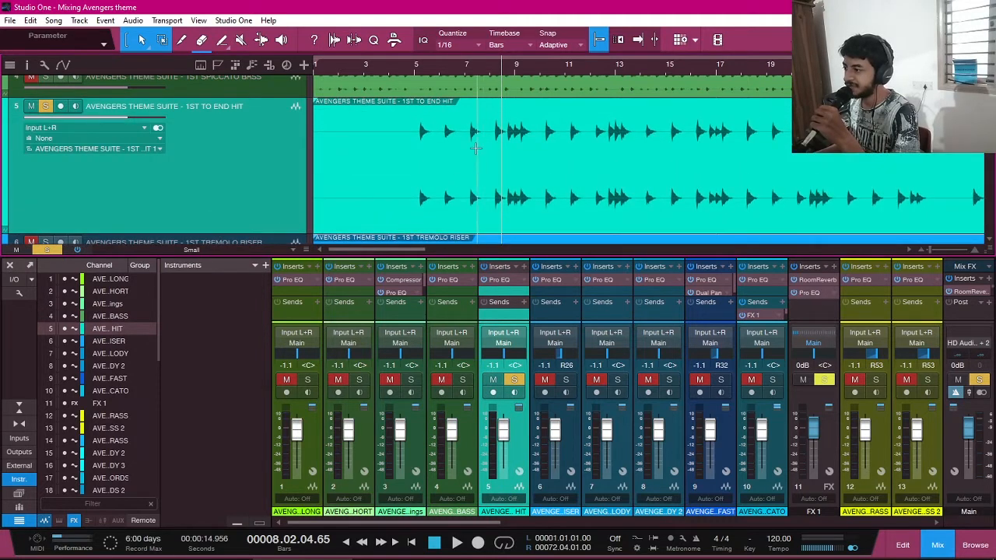
{"action": "left_click", "coordinate": [417, 70]}
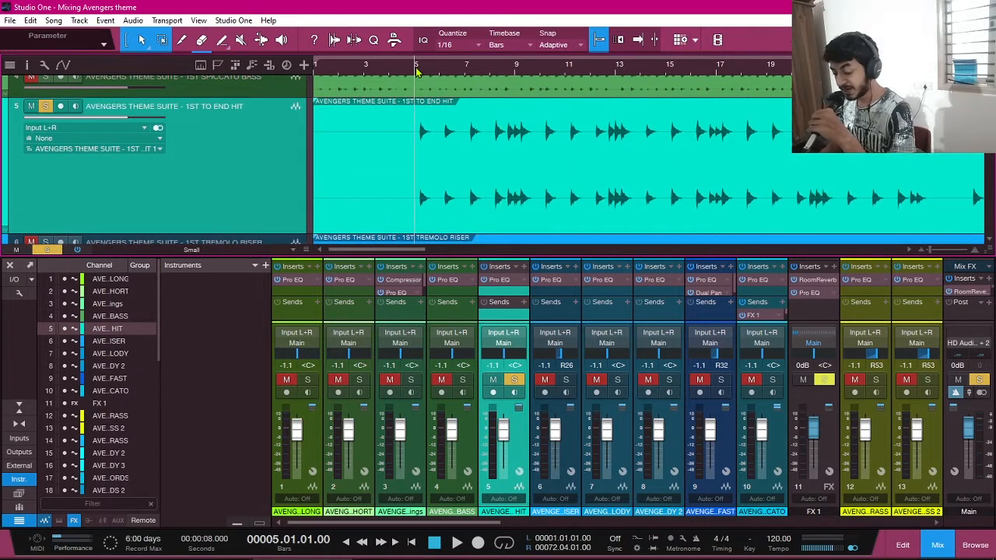
{"action": "key", "text": "space"}
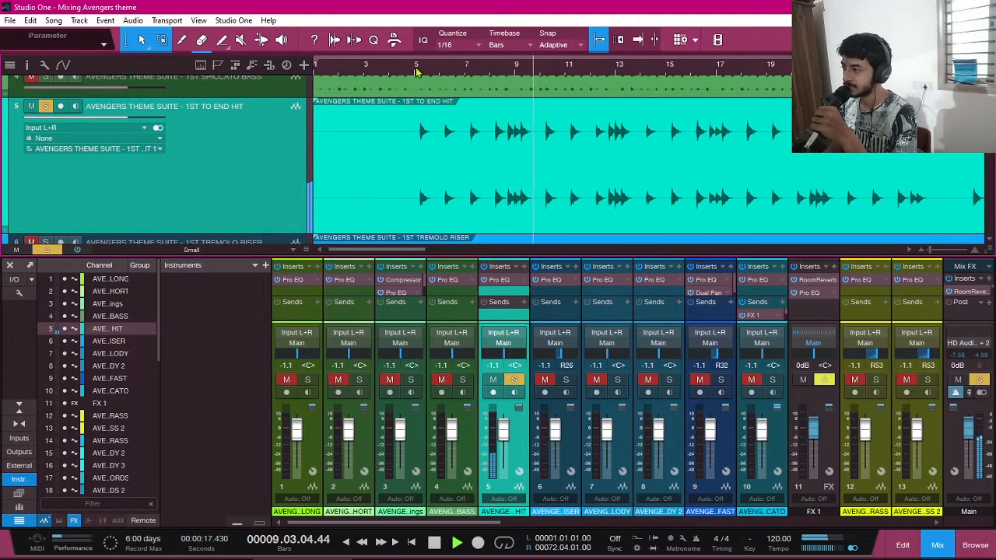
- Survey the 1ST TO END HIT events up to the song's end during playback and jump the playback to about bar 31
{"action": "scroll", "coordinate": [529, 115], "scroll_direction": "right", "scroll_amount": 15}
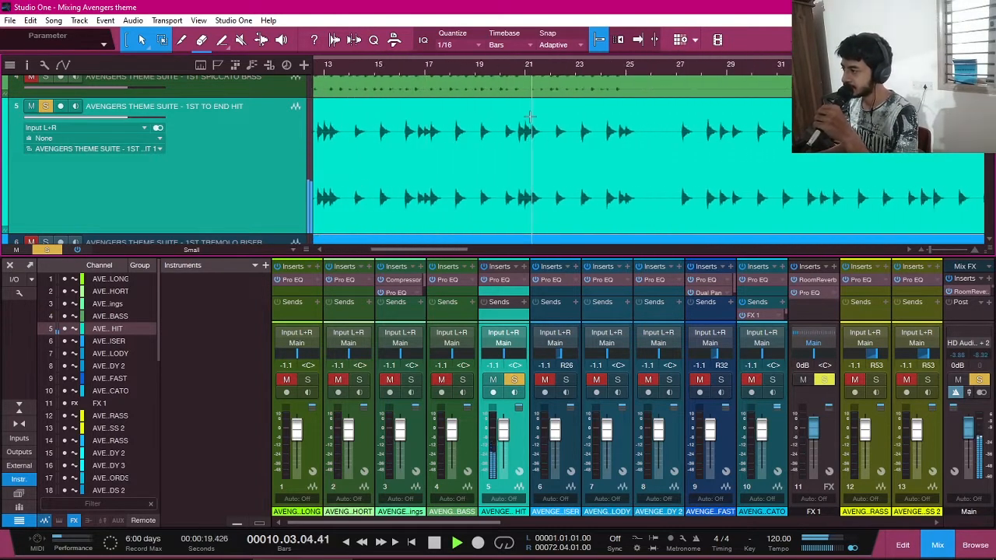
{"action": "scroll", "coordinate": [536, 128], "scroll_direction": "right", "scroll_amount": 12}
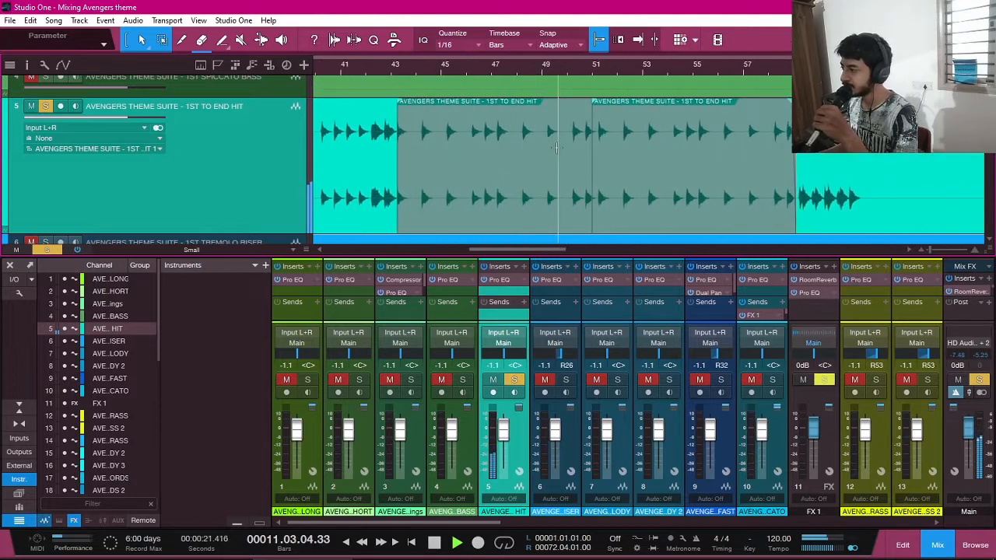
{"action": "scroll", "coordinate": [556, 148], "scroll_direction": "left", "scroll_amount": 20}
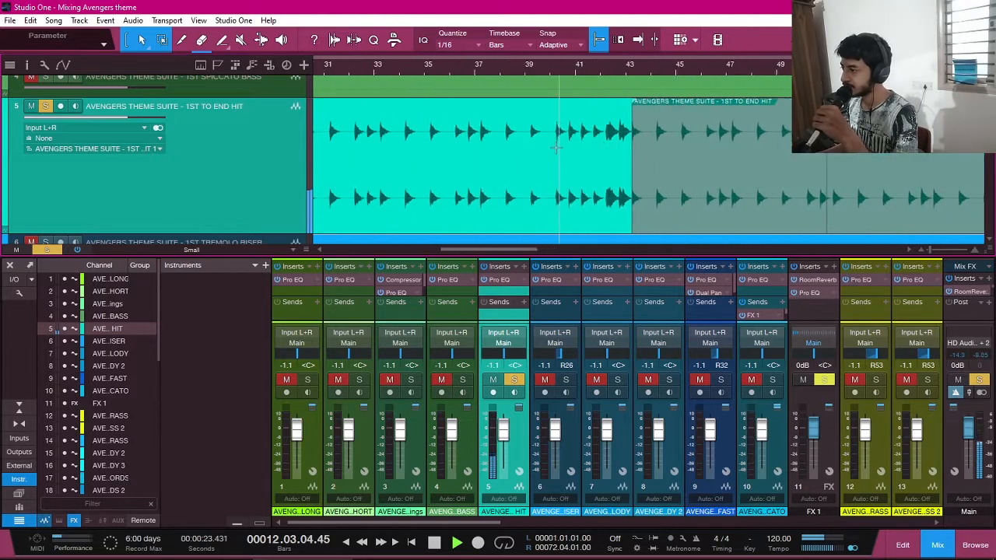
{"action": "scroll", "coordinate": [555, 148], "scroll_direction": "right", "scroll_amount": 12}
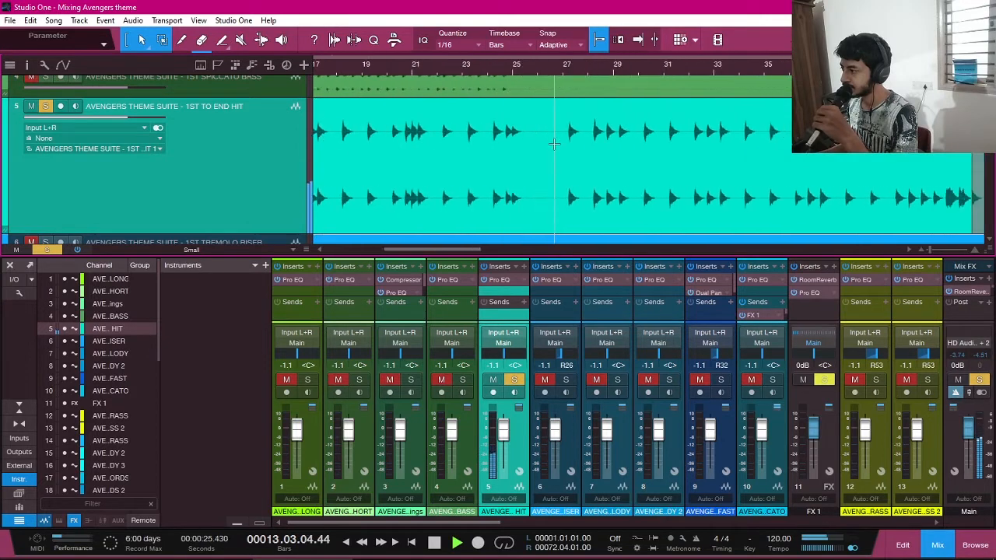
{"action": "scroll", "coordinate": [546, 76], "scroll_direction": "right", "scroll_amount": 1}
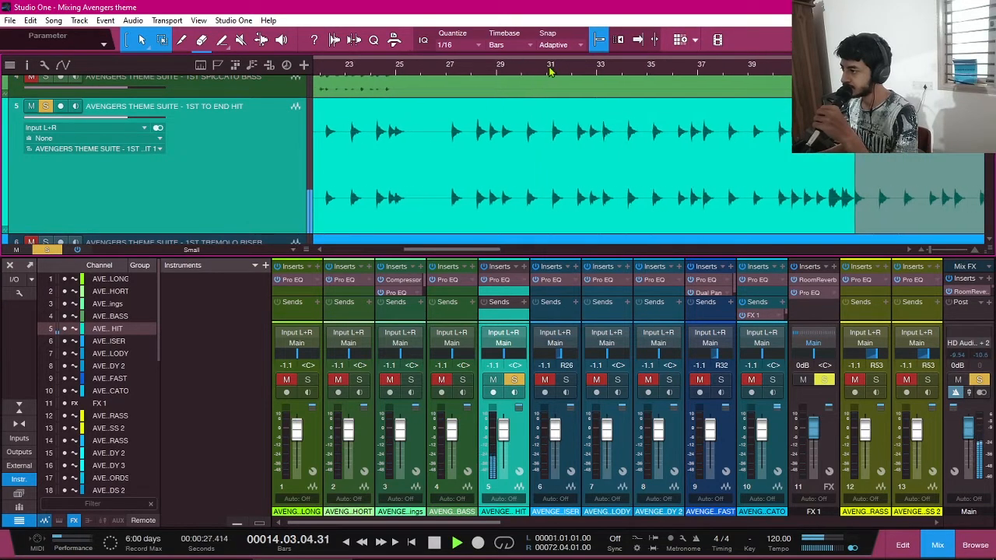
{"action": "scroll", "coordinate": [654, 93], "scroll_direction": "right", "scroll_amount": 4}
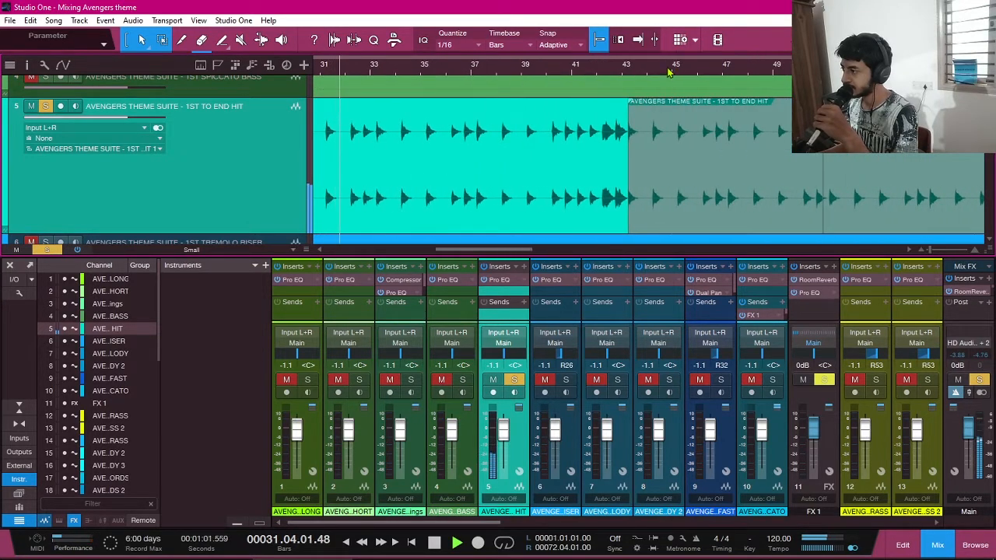
- Audition the soloed hits around bar 45 and bar 59, checking the greyed-out events between bars 43 and 59
{"action": "left_click", "coordinate": [666, 68]}
{"action": "scroll", "coordinate": [685, 85], "scroll_direction": "right", "scroll_amount": 5}
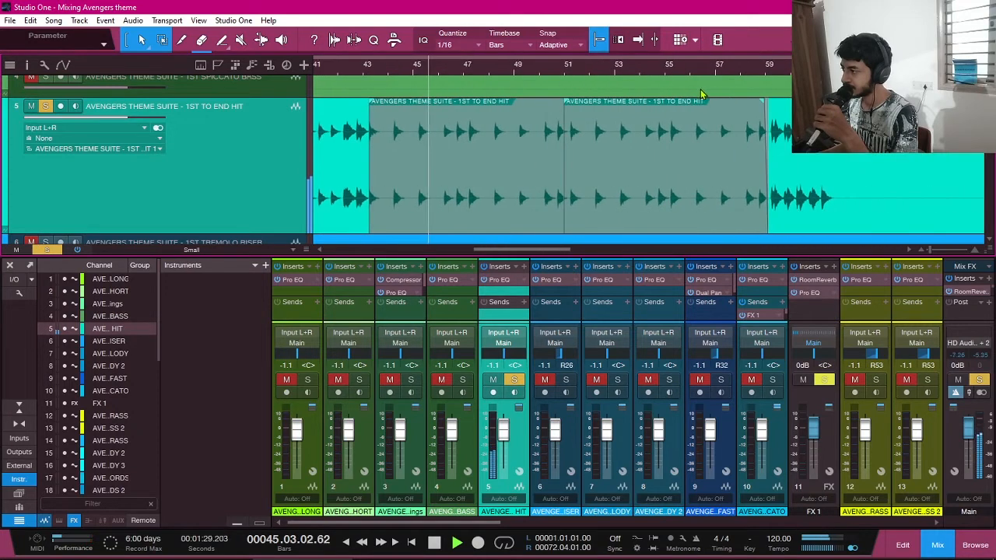
{"action": "left_click", "coordinate": [767, 69]}
{"action": "scroll", "coordinate": [495, 106], "scroll_direction": "left", "scroll_amount": 3}
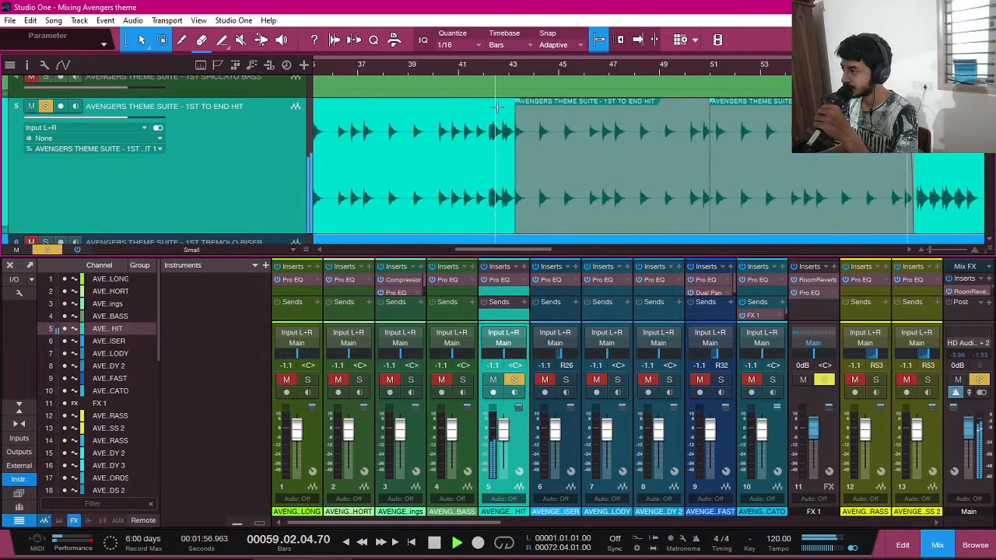
- Take the 1ST TO END HIT track out of solo, play the full mix from about bar 5, and review the opening hits
{"action": "scroll", "coordinate": [495, 107], "scroll_direction": "left", "scroll_amount": 10}
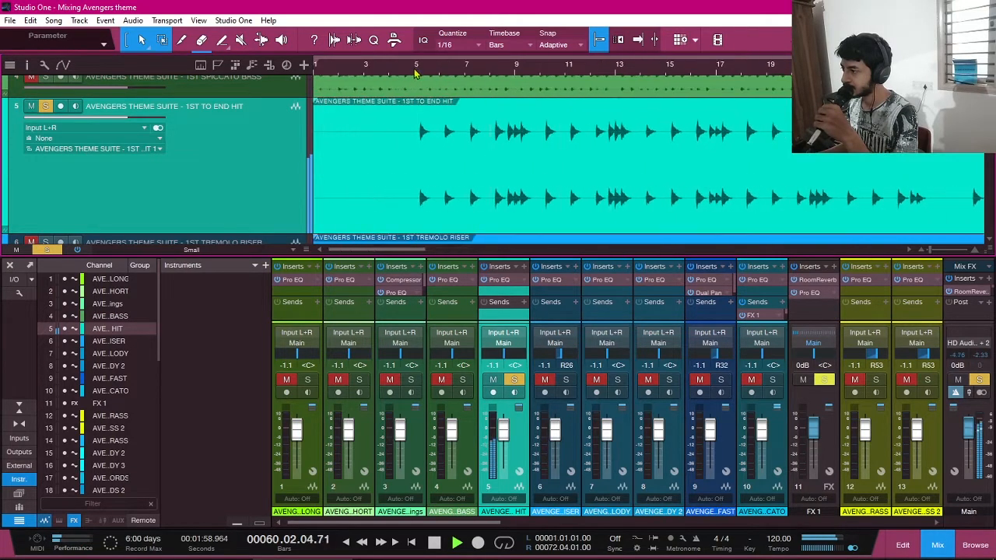
{"action": "left_click", "coordinate": [45, 107]}
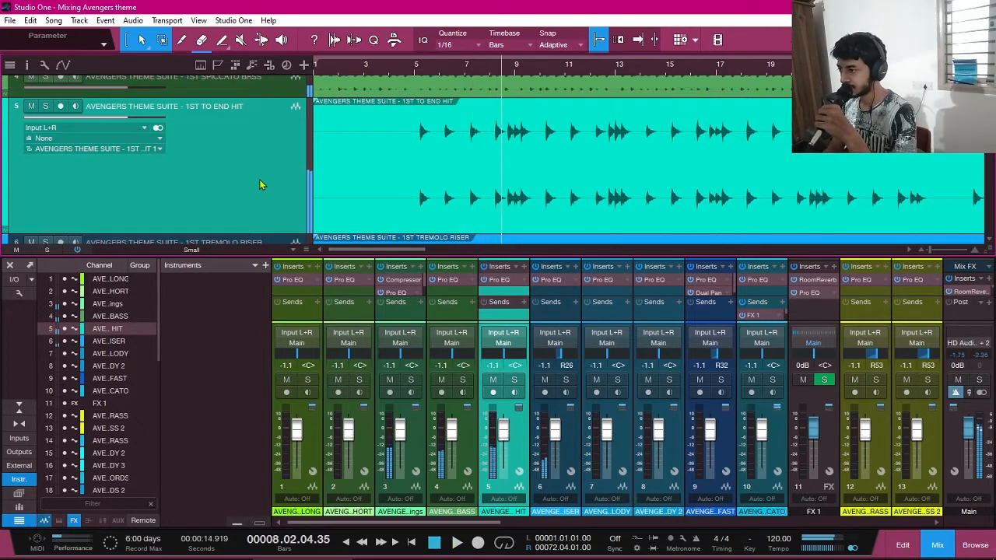
{"action": "scroll", "coordinate": [453, 165], "scroll_direction": "right", "scroll_amount": 3}
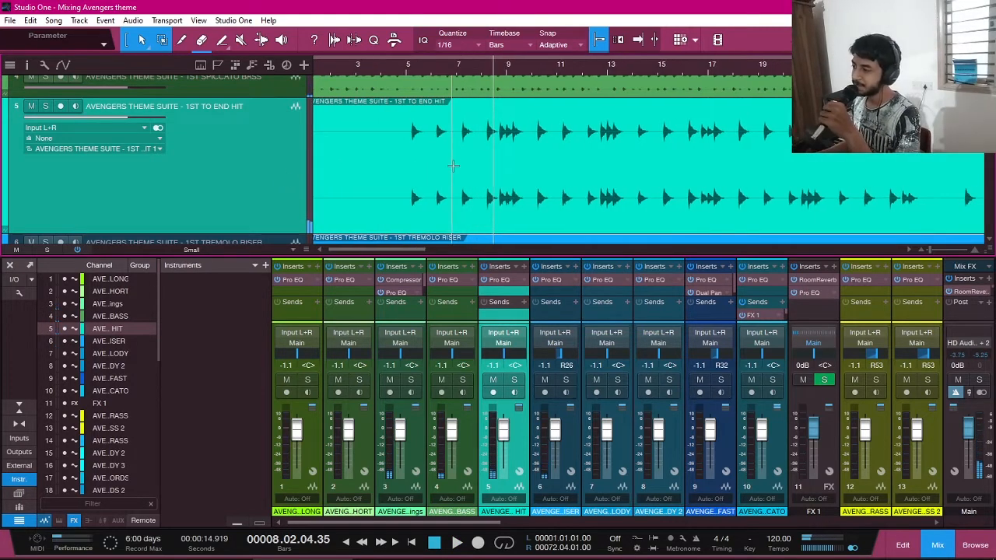
{"action": "scroll", "coordinate": [451, 165], "scroll_direction": "left", "scroll_amount": 1}
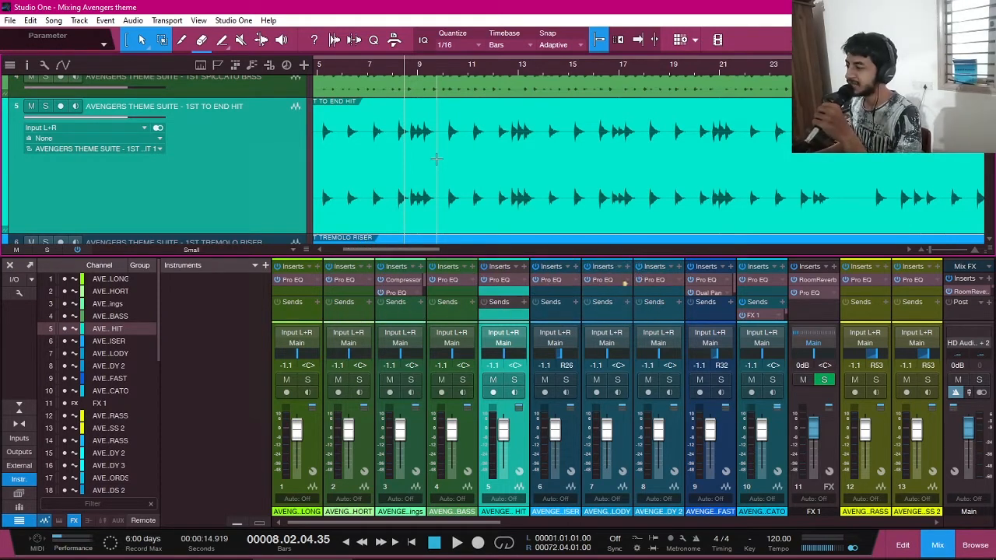
{"action": "scroll", "coordinate": [436, 158], "scroll_direction": "right", "scroll_amount": 2}
{"action": "scroll", "coordinate": [436, 158], "scroll_direction": "left", "scroll_amount": 3}
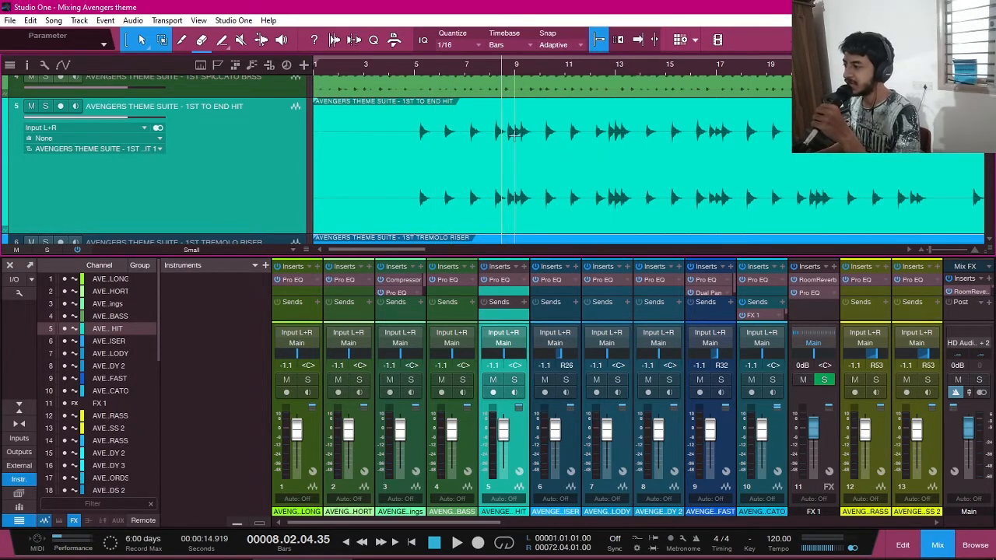
- Survey the 1ST TO END HIT events across the song, examining the greyed-out events between bars 43 and 59 and the final hits after them
{"action": "scroll", "coordinate": [554, 155], "scroll_direction": "right", "scroll_amount": 6}
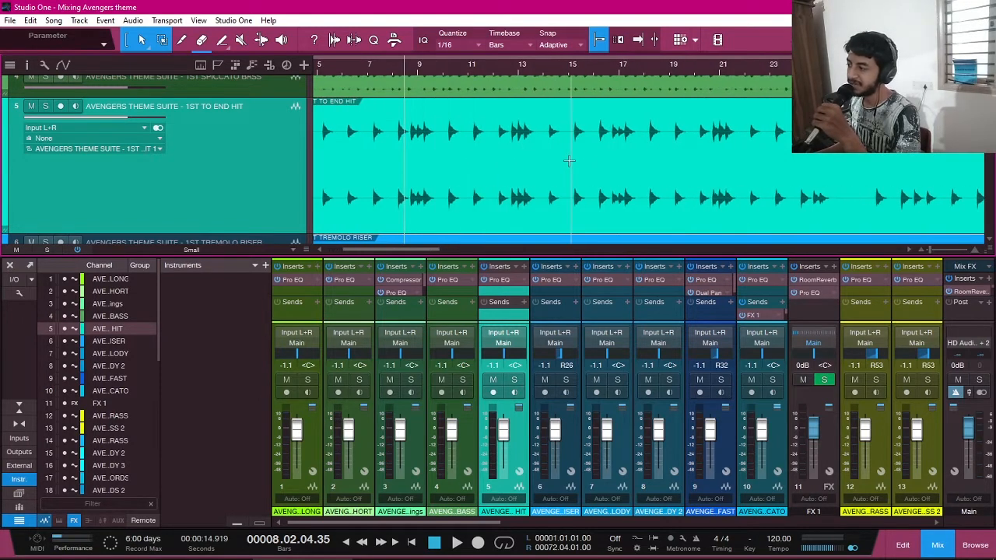
{"action": "scroll", "coordinate": [558, 165], "scroll_direction": "right", "scroll_amount": 10}
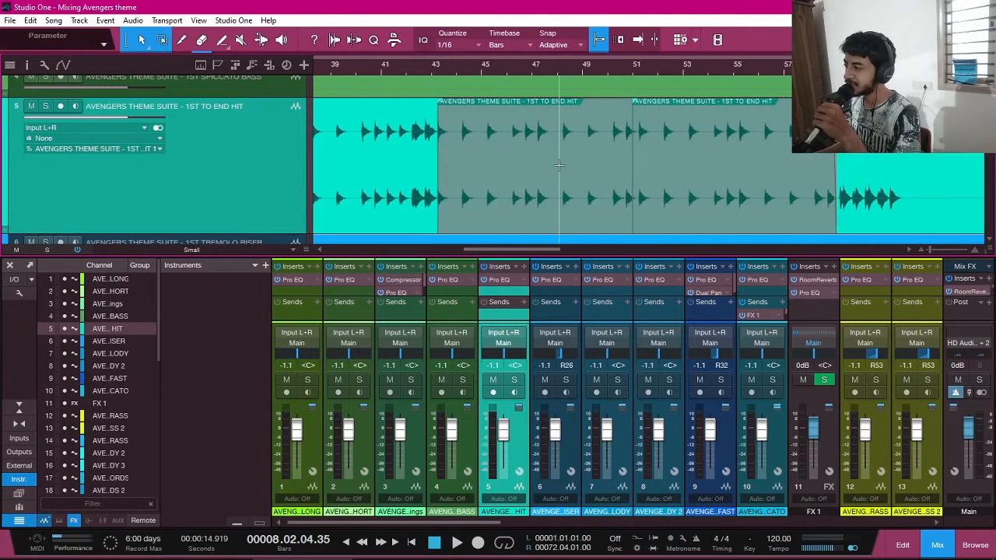
{"action": "scroll", "coordinate": [554, 167], "scroll_direction": "right", "scroll_amount": 2}
{"action": "scroll", "coordinate": [544, 166], "scroll_direction": "left", "scroll_amount": 5}
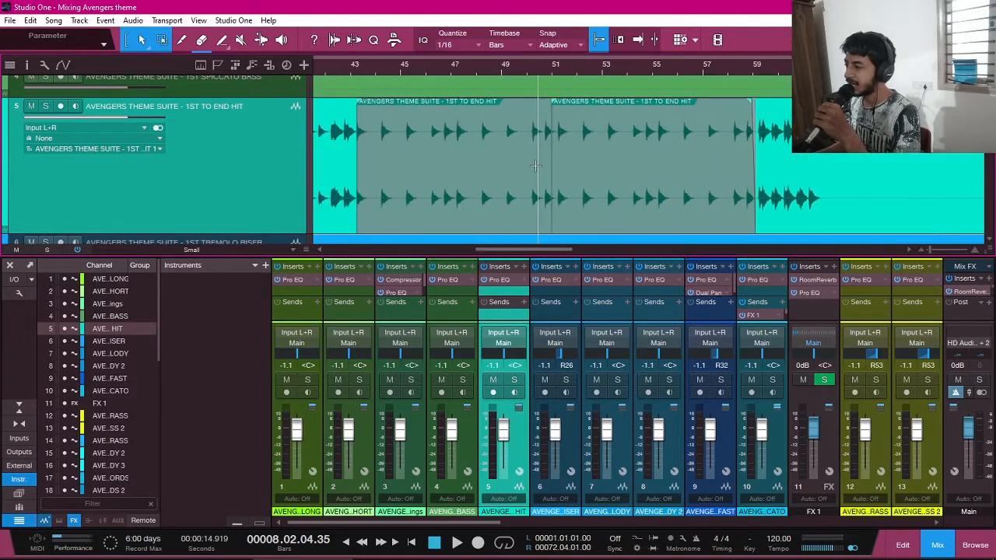
{"action": "scroll", "coordinate": [535, 166], "scroll_direction": "right", "scroll_amount": 3}
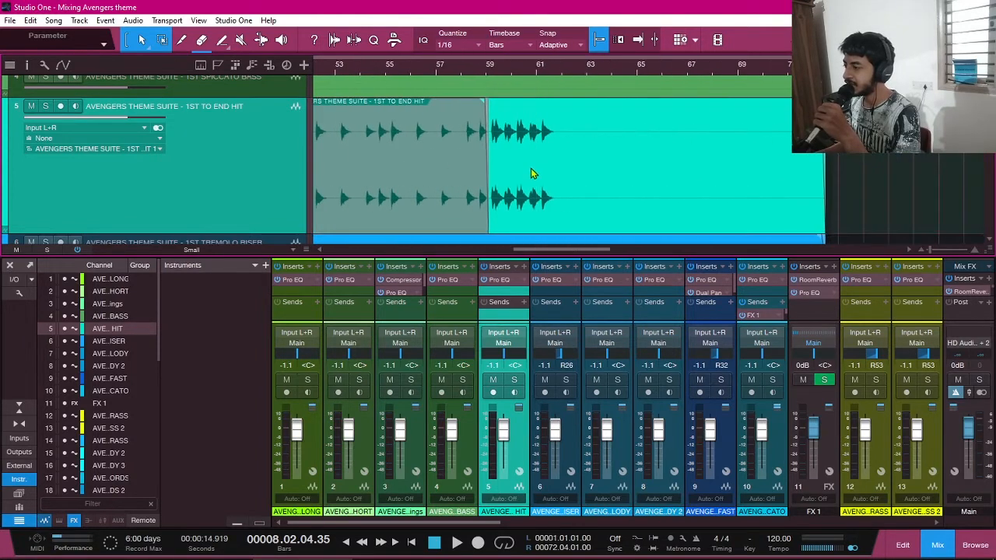
{"action": "scroll", "coordinate": [531, 168], "scroll_direction": "left", "scroll_amount": 4}
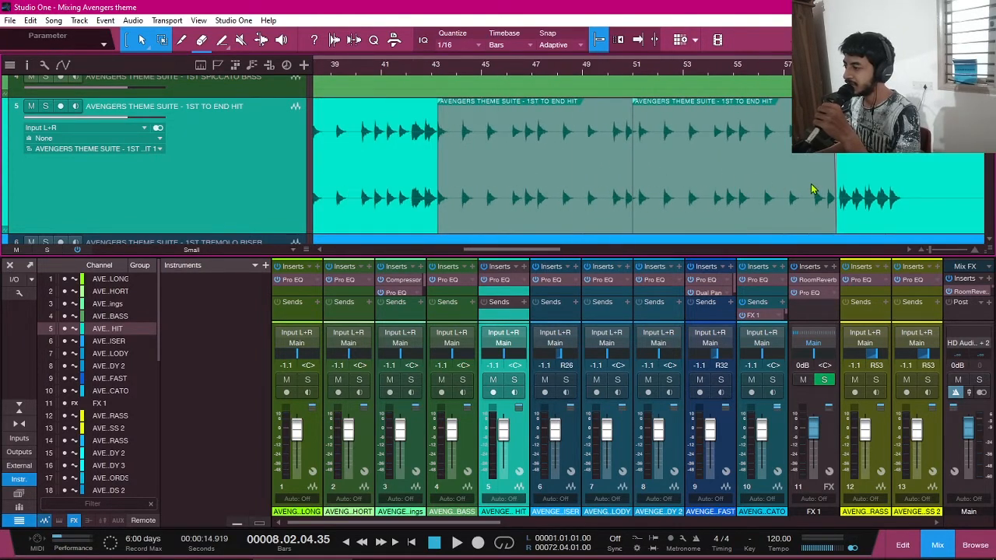
{"action": "scroll", "coordinate": [528, 177], "scroll_direction": "right", "scroll_amount": 1}
{"action": "scroll", "coordinate": [753, 178], "scroll_direction": "right", "scroll_amount": 3}
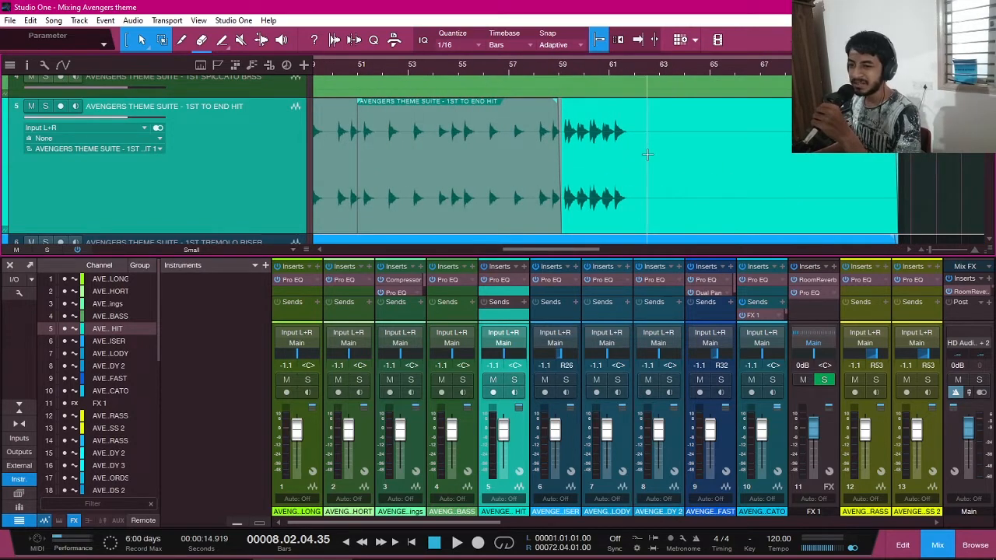
{"action": "scroll", "coordinate": [661, 152], "scroll_direction": "right", "scroll_amount": 1}
{"action": "scroll", "coordinate": [649, 153], "scroll_direction": "left", "scroll_amount": 3}
{"action": "scroll", "coordinate": [651, 167], "scroll_direction": "left", "scroll_amount": 15}
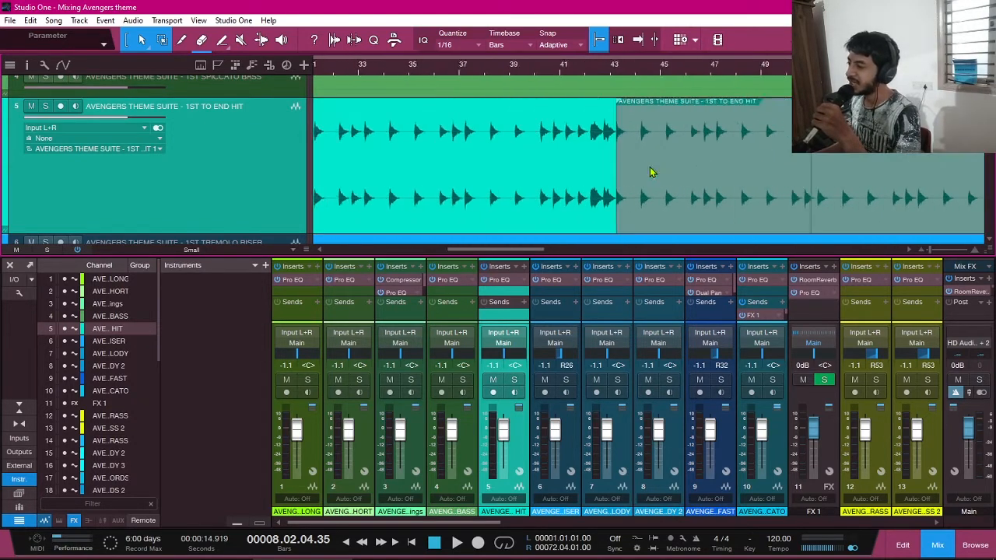
- Shrink the 1ST TO END HIT track to a small height and enlarge the 1ST TREMOLO RISER track
{"action": "scroll", "coordinate": [560, 172], "scroll_direction": "down", "scroll_amount": 3}
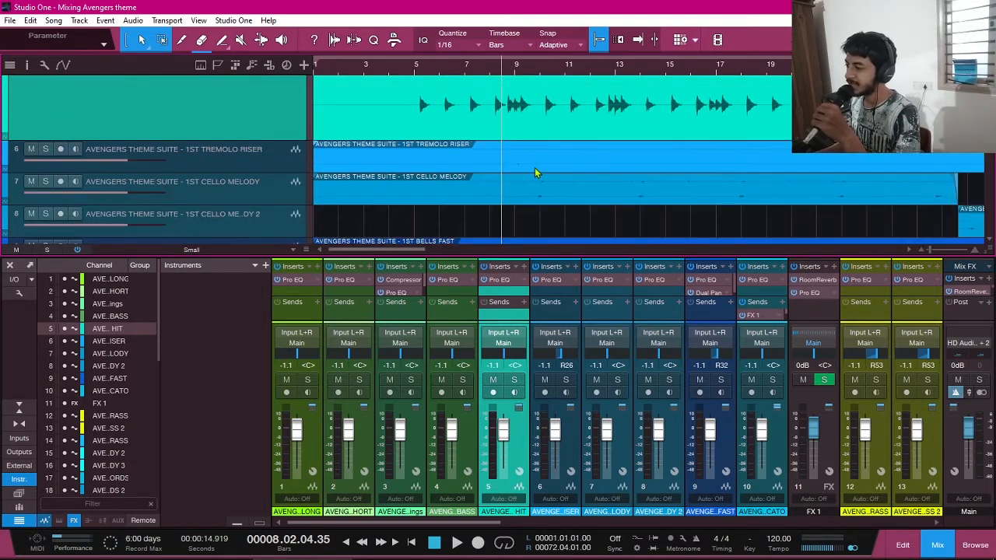
{"action": "scroll", "coordinate": [534, 169], "scroll_direction": "up", "scroll_amount": 2}
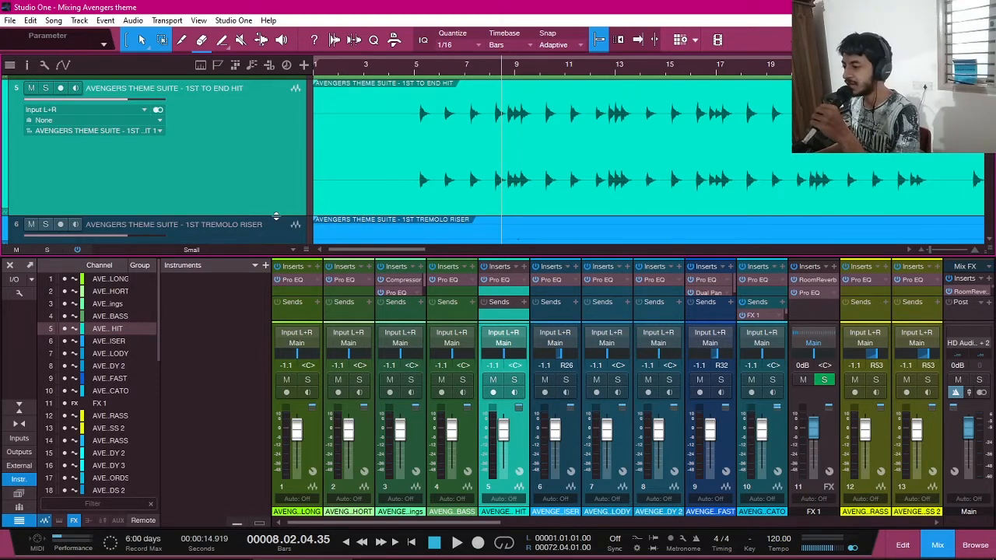
{"action": "left_click_drag", "start_coordinate": [275, 216], "coordinate": [275, 109]}
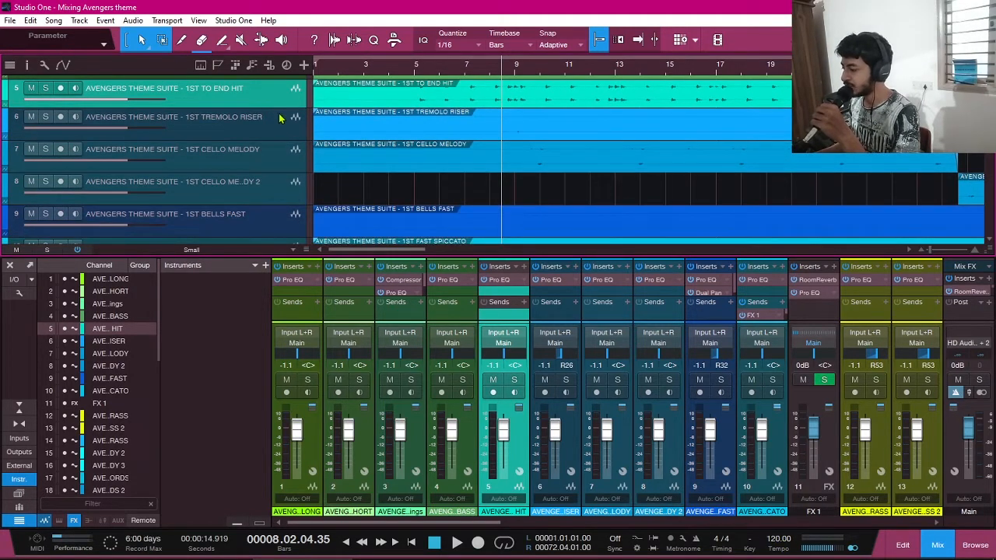
{"action": "left_click_drag", "start_coordinate": [272, 141], "coordinate": [271, 234]}
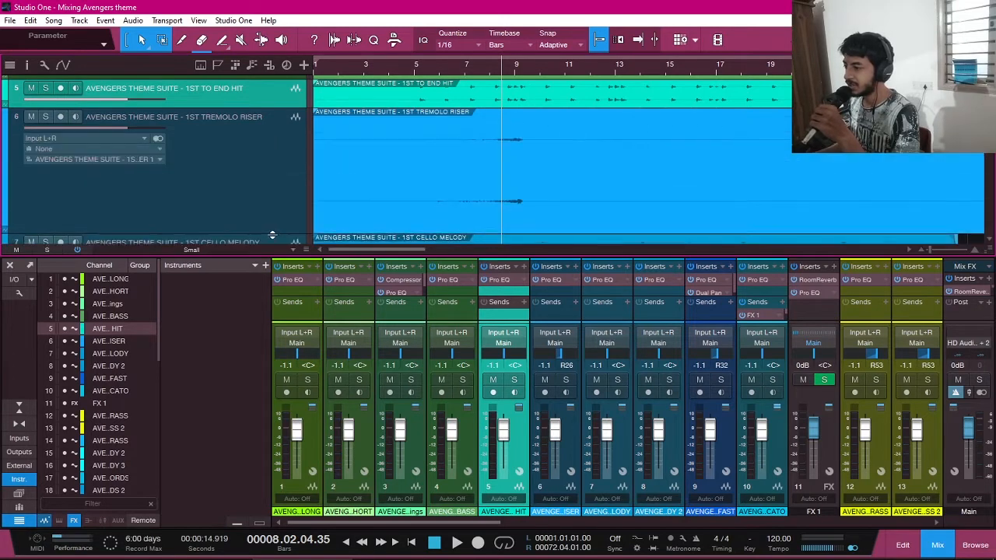
{"action": "scroll", "coordinate": [415, 164], "scroll_direction": "down", "scroll_amount": 1}
{"action": "scroll", "coordinate": [389, 155], "scroll_direction": "up", "scroll_amount": 1}
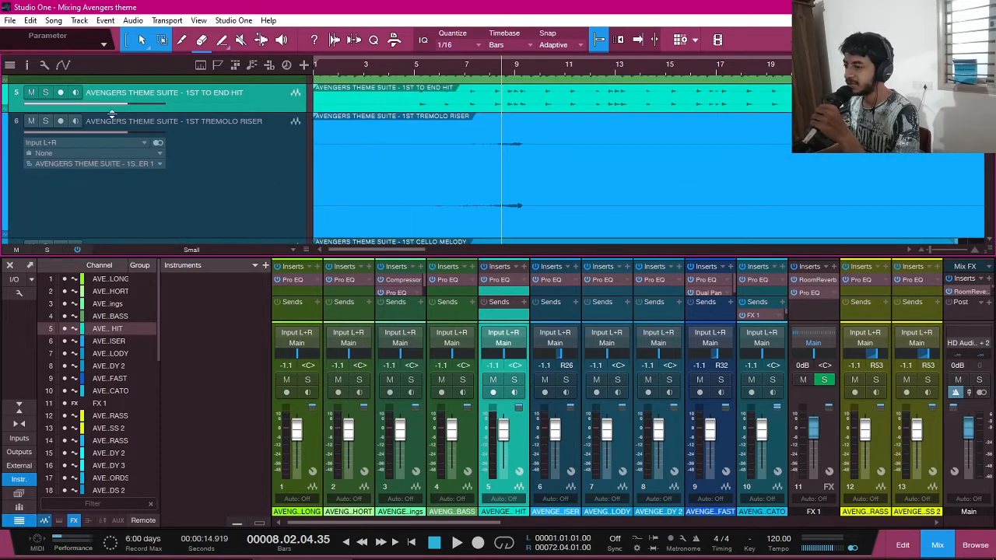
- Audition the 1ST TREMOLO RISER track in solo from bar 7 until just past bar 9, and take it out of solo
{"action": "left_click", "coordinate": [45, 122]}
{"action": "left_click", "coordinate": [467, 73]}
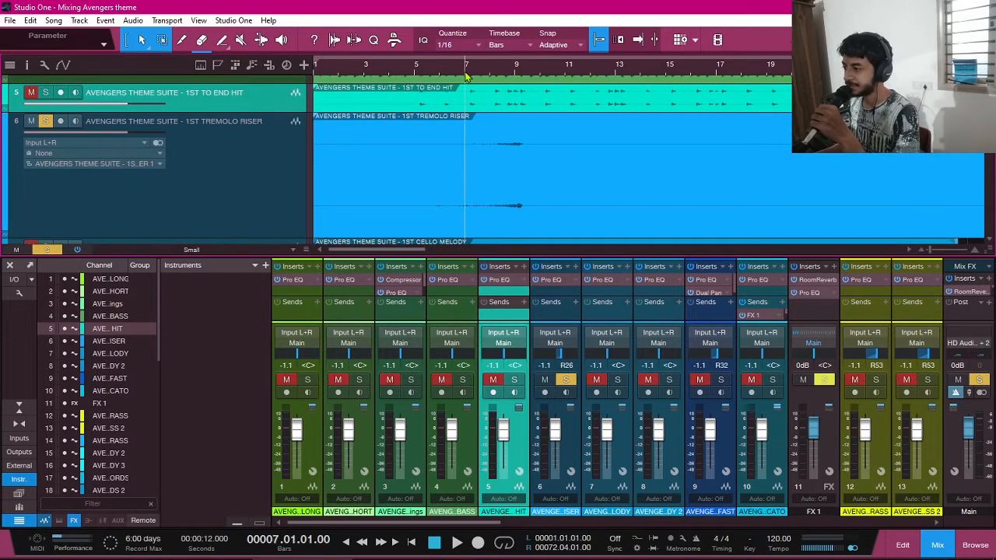
{"action": "key", "text": "space"}
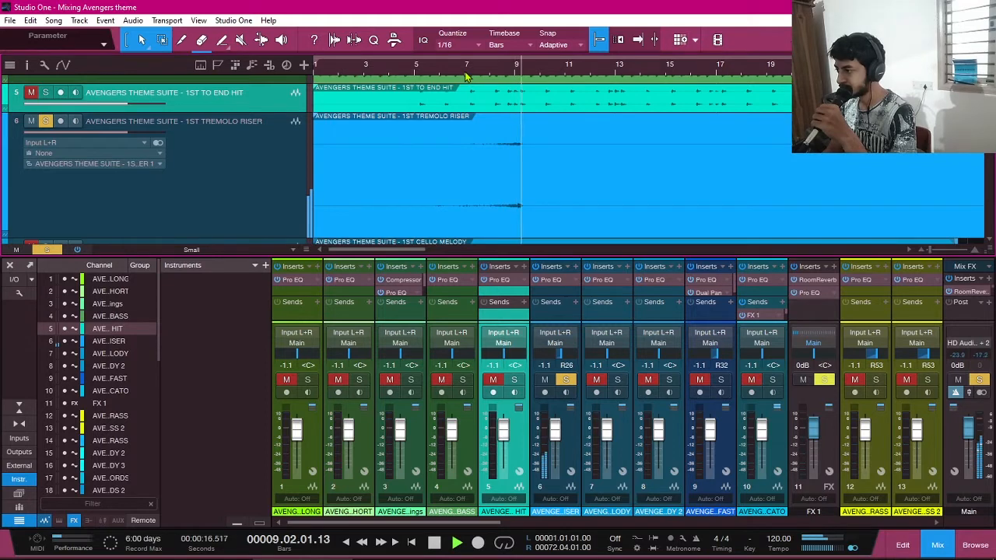
{"action": "key", "text": "space"}
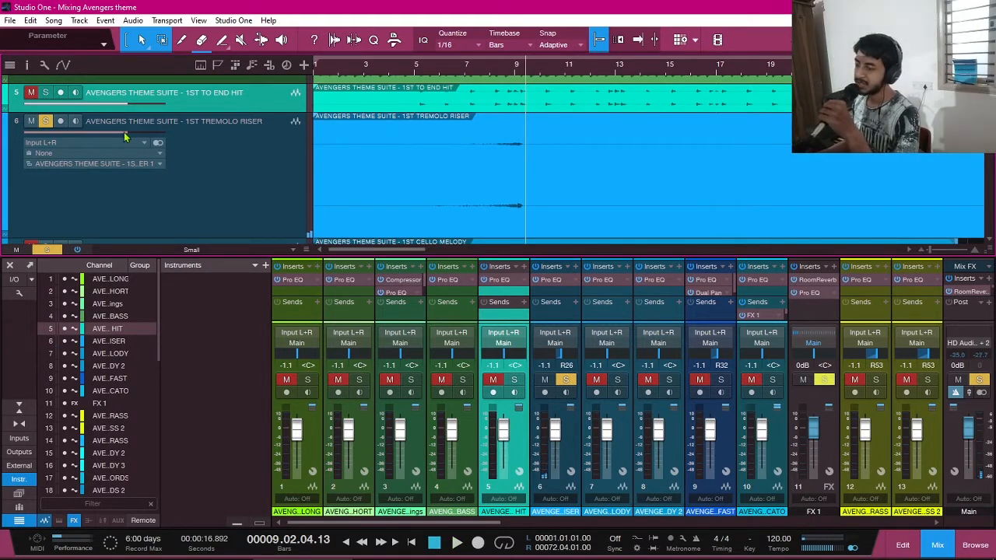
{"action": "left_click", "coordinate": [45, 120]}
- Play the full mix from bar 6 through bar 9 to hear the tremolo riser in context
{"action": "scroll", "coordinate": [540, 144], "scroll_direction": "up", "scroll_amount": 4}
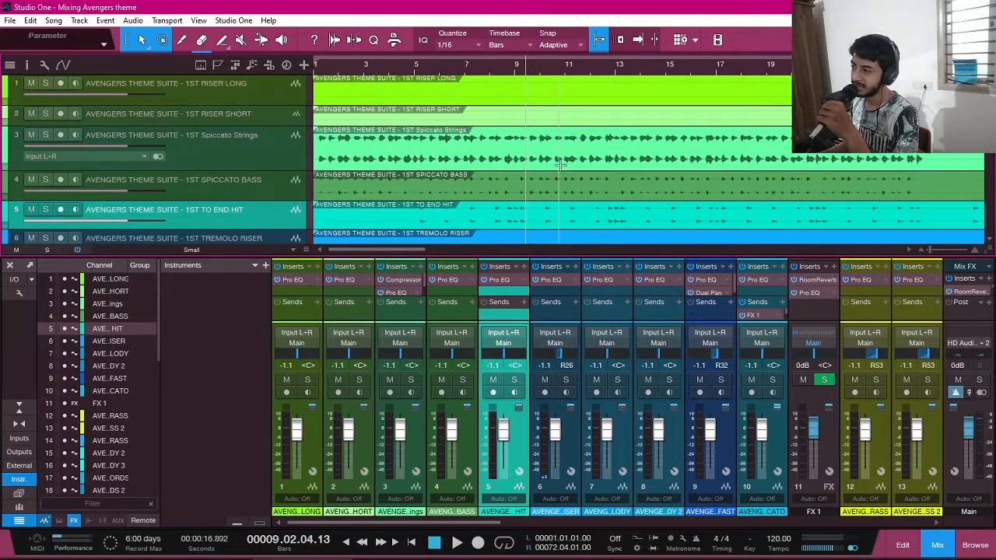
{"action": "scroll", "coordinate": [540, 143], "scroll_direction": "down", "scroll_amount": 2}
{"action": "left_click", "coordinate": [446, 73]}
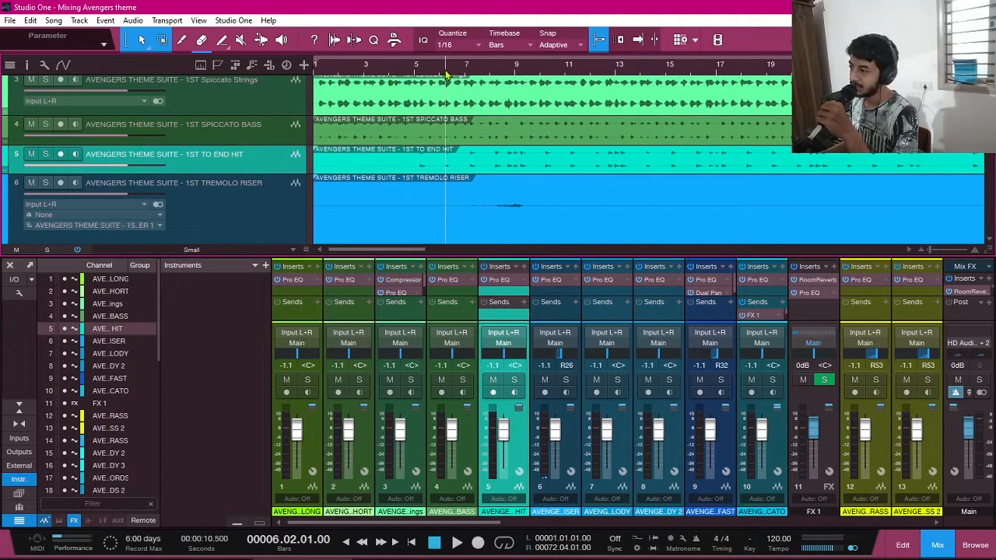
{"action": "key", "text": "space"}
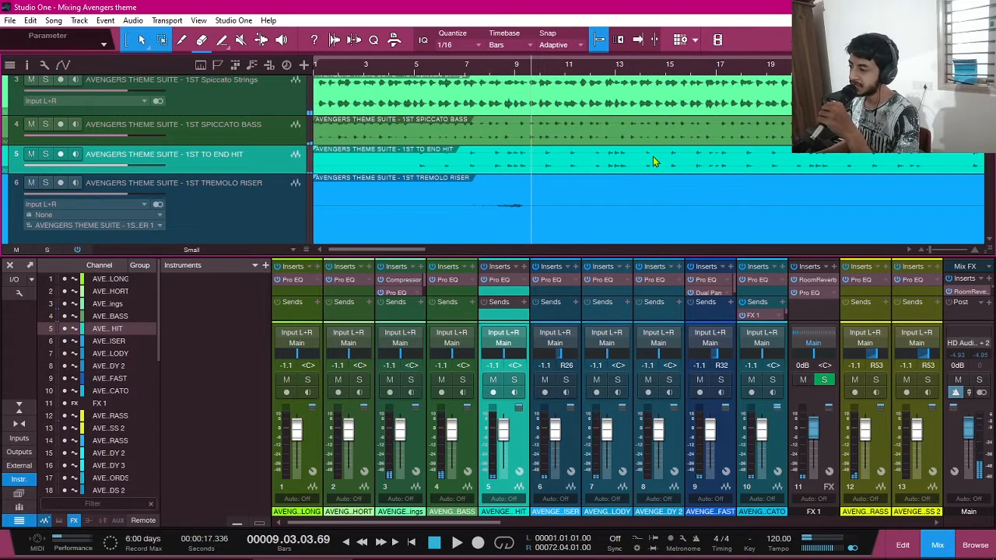
- Reduce the height of the 1ST TREMOLO RISER track and enlarge the 1ST CELLO MELODY track
{"action": "scroll", "coordinate": [615, 179], "scroll_direction": "down", "scroll_amount": 3}
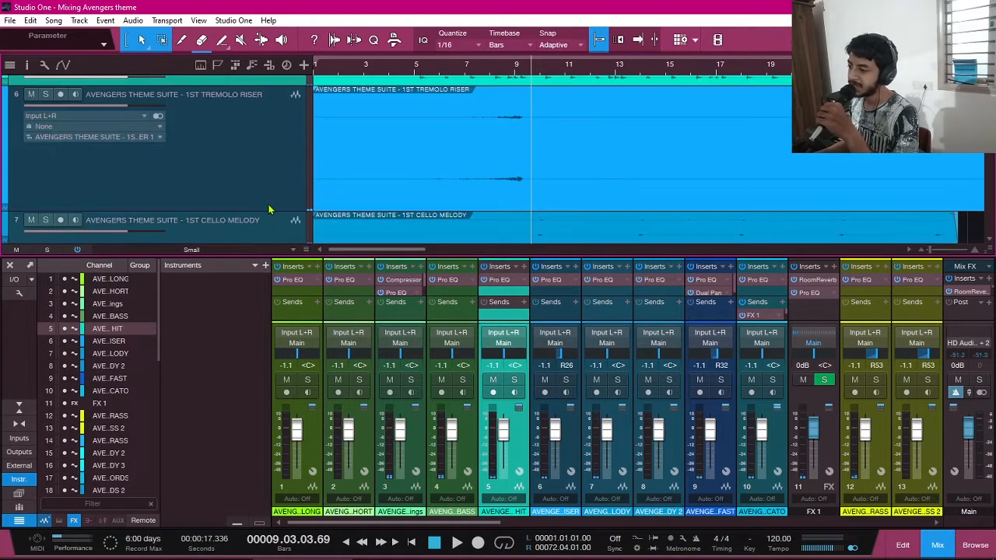
{"action": "mouse_move", "coordinate": [269, 212]}
{"action": "left_mouse_down"}
{"action": "mouse_move", "coordinate": [285, 113]}
{"action": "mouse_move", "coordinate": [276, 203]}
{"action": "left_mouse_up"}
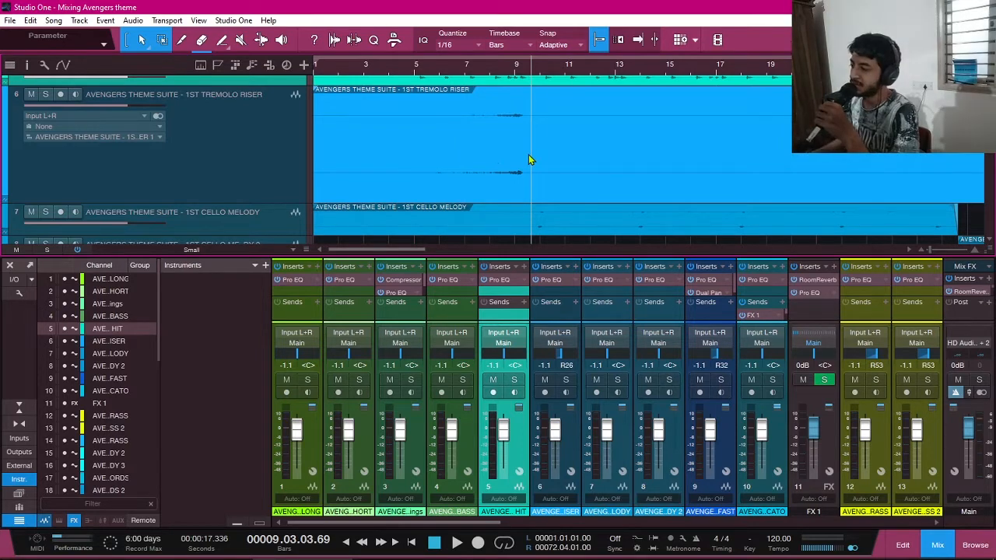
{"action": "scroll", "coordinate": [451, 173], "scroll_direction": "down", "scroll_amount": 1}
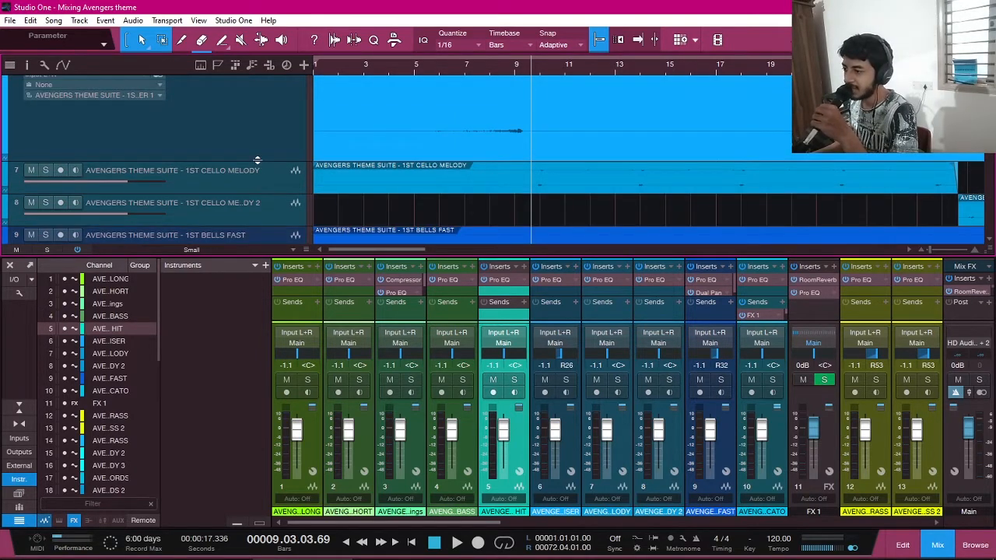
{"action": "left_click_drag", "start_coordinate": [257, 160], "coordinate": [264, 89]}
{"action": "left_click", "coordinate": [248, 133]}
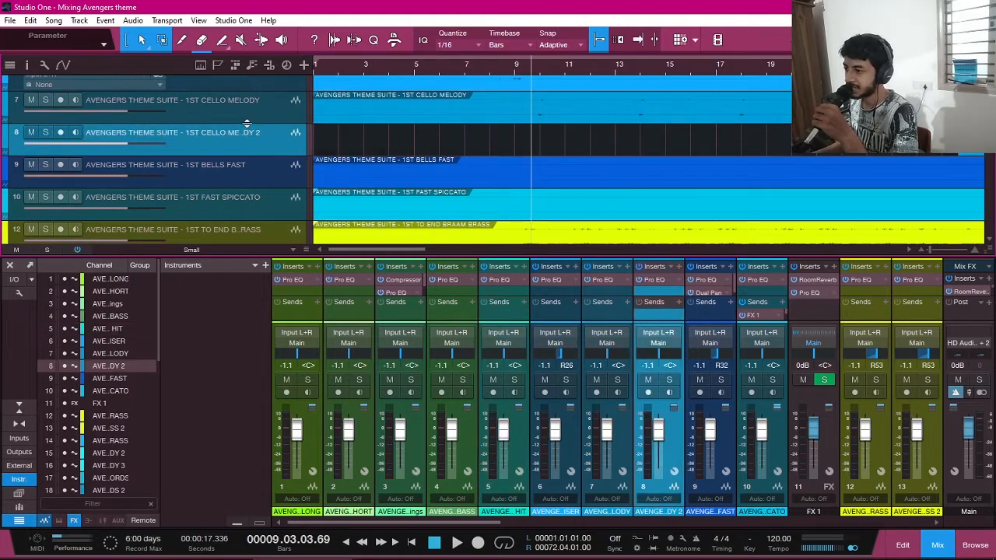
{"action": "left_click_drag", "start_coordinate": [247, 123], "coordinate": [252, 237]}
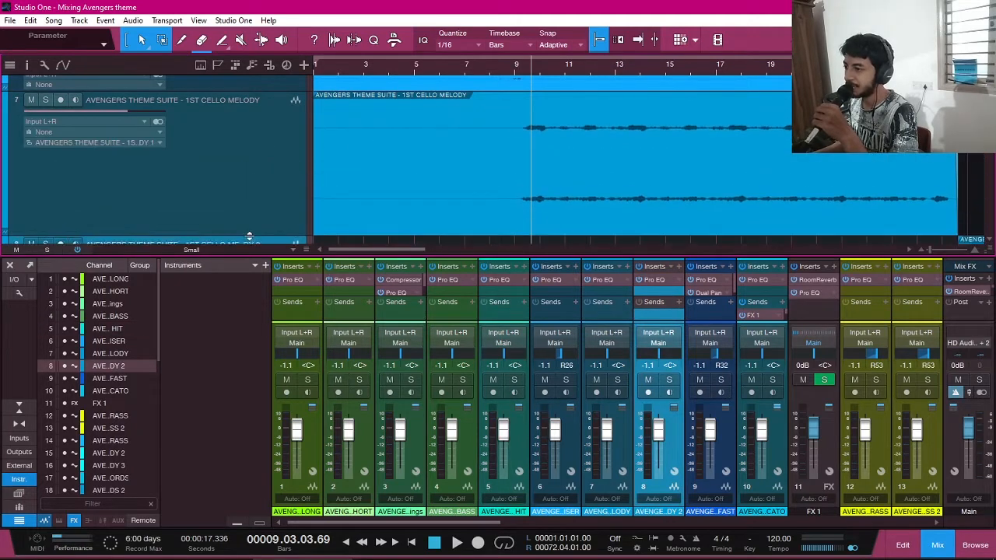
- Select the 1ST CELLO MELODY track and play it in solo from its entry in bar 9
{"action": "left_click", "coordinate": [521, 70]}
{"action": "left_click", "coordinate": [221, 193]}
{"action": "left_click", "coordinate": [46, 99]}
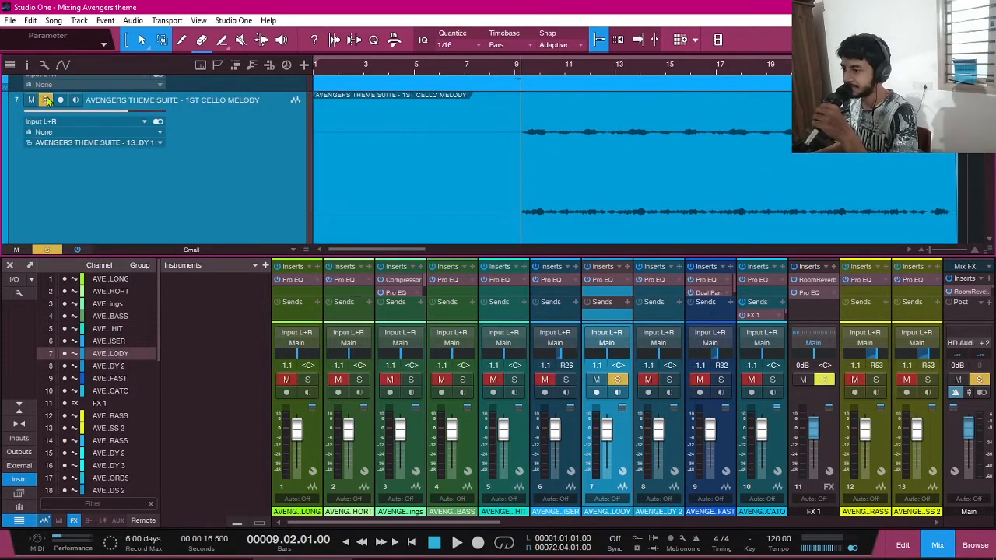
{"action": "key", "text": "space"}
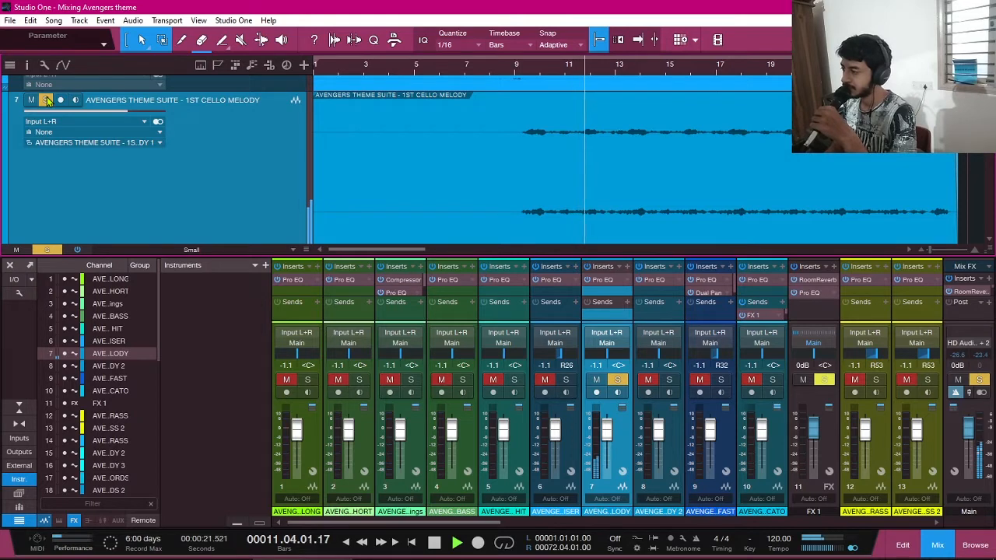
- Audition the end of the soloed cello melody from bar 25, return to just before its entry, stop playback, and take it out of solo
{"action": "scroll", "coordinate": [552, 183], "scroll_direction": "right", "scroll_amount": 8}
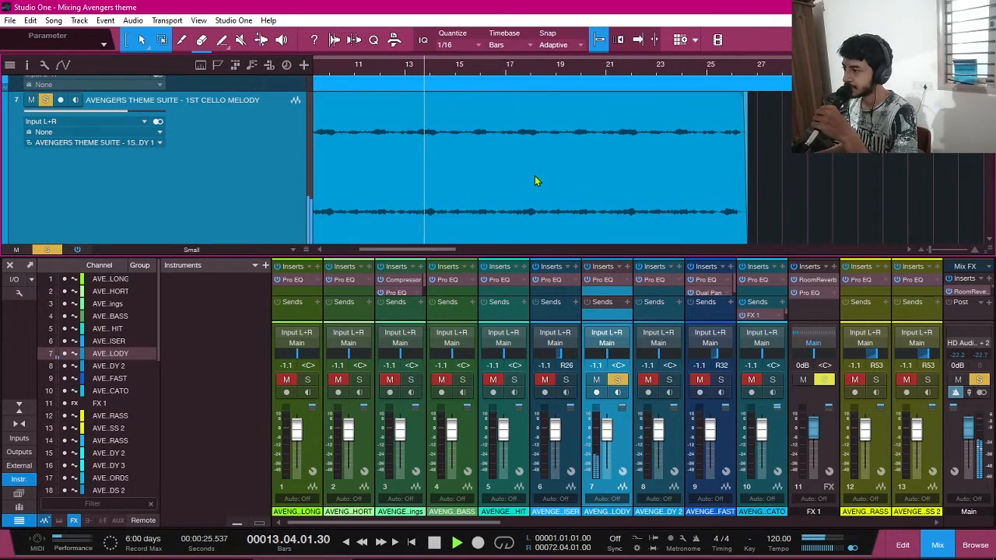
{"action": "left_click", "coordinate": [708, 72]}
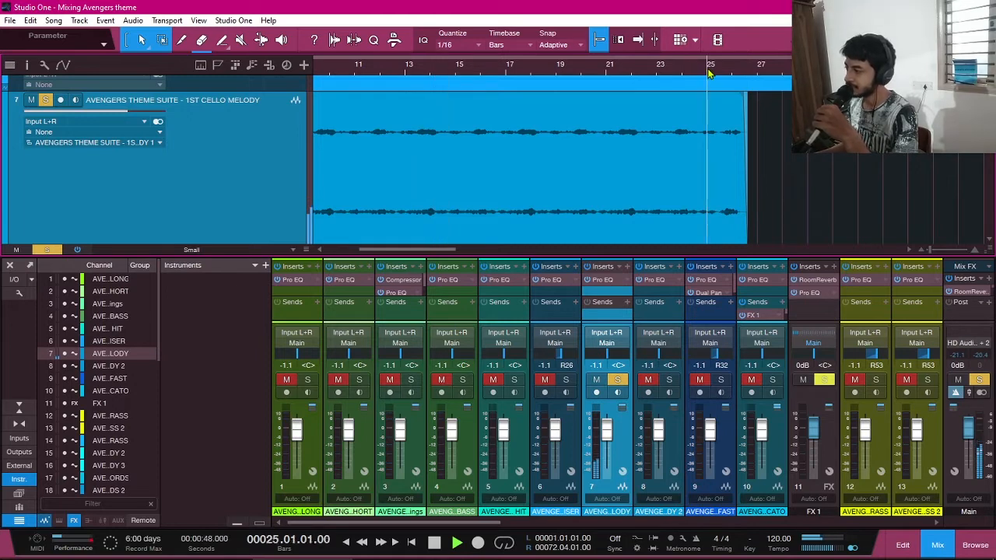
{"action": "scroll", "coordinate": [724, 78], "scroll_direction": "left", "scroll_amount": 8}
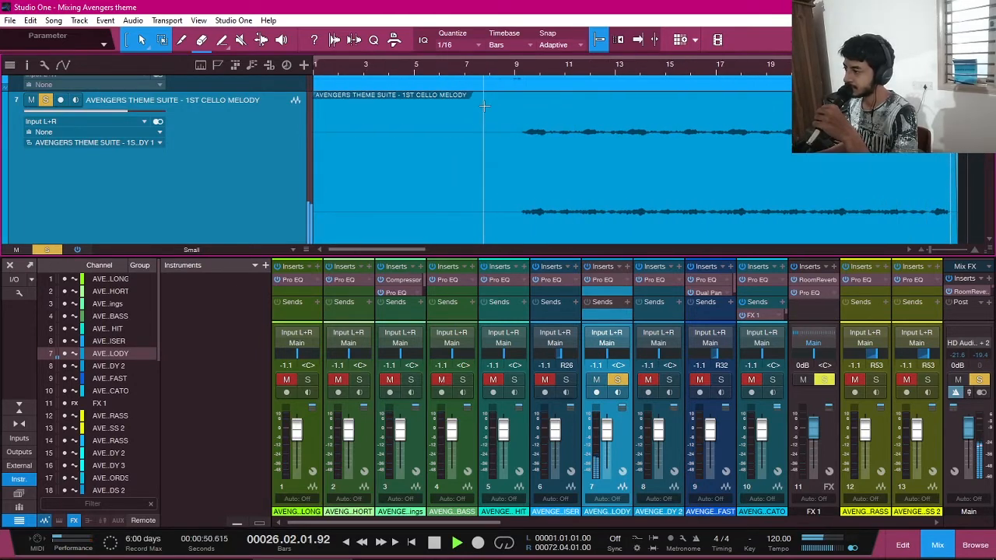
{"action": "left_click", "coordinate": [499, 71]}
{"action": "key", "text": "space"}
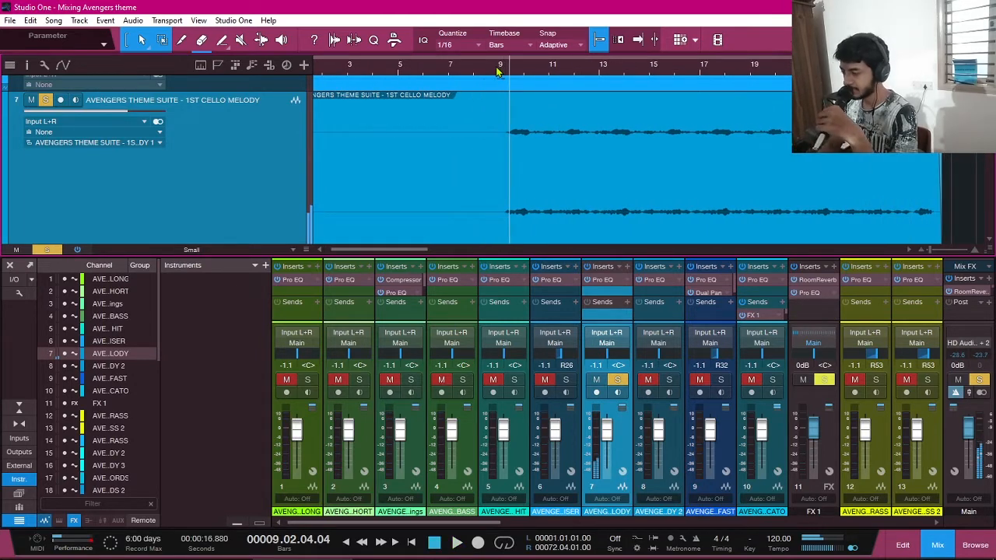
{"action": "left_click", "coordinate": [45, 100]}
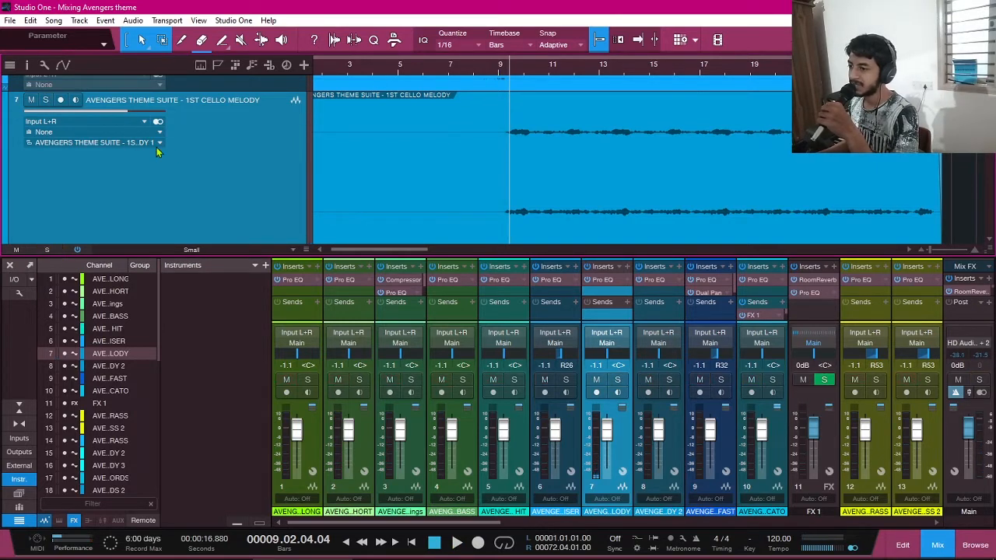
- Examine the 1ST CELLO MELODY waveform along the timeline from its entry in bar 9 to its end
{"action": "scroll", "coordinate": [502, 148], "scroll_direction": "left", "scroll_amount": 1}
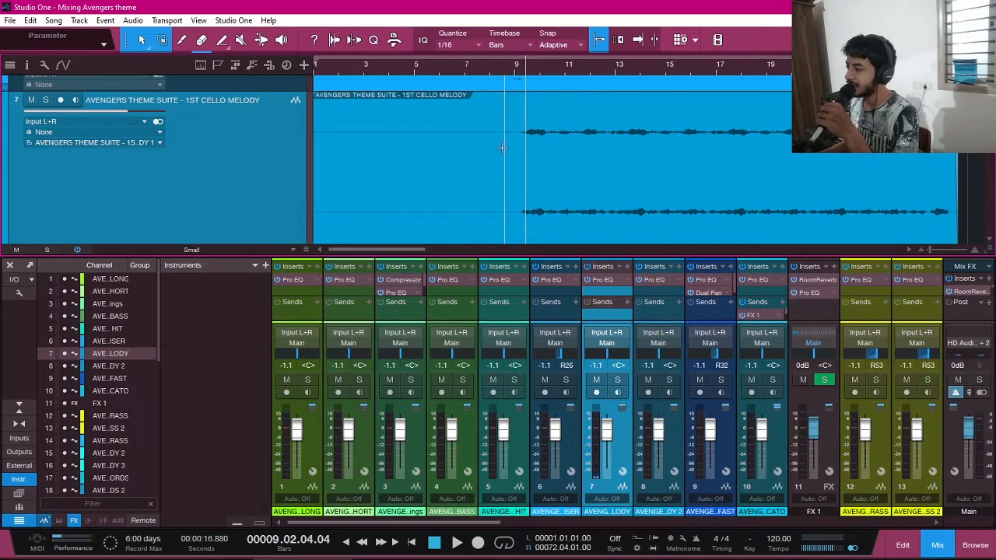
{"action": "scroll", "coordinate": [502, 147], "scroll_direction": "right", "scroll_amount": 6}
{"action": "scroll", "coordinate": [502, 148], "scroll_direction": "left", "scroll_amount": 4}
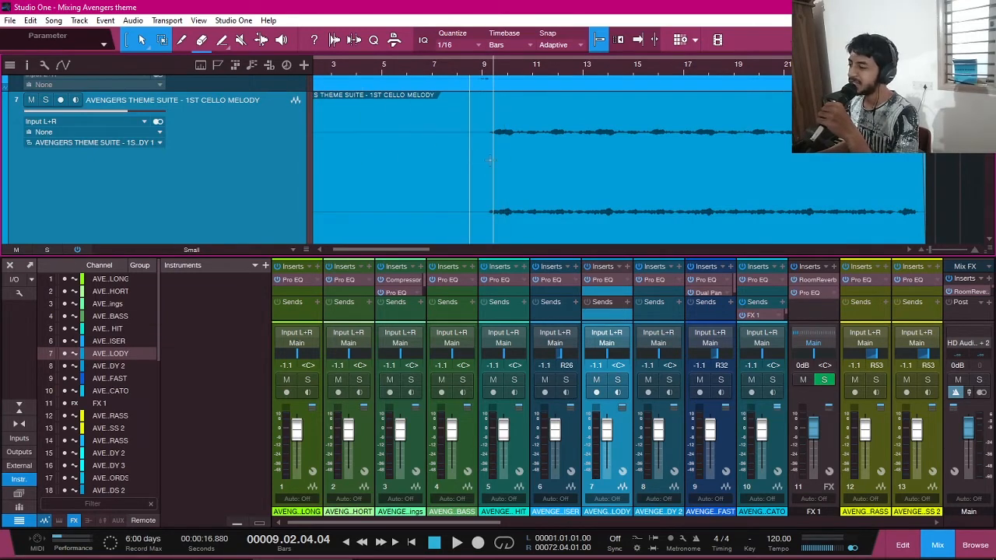
{"action": "scroll", "coordinate": [579, 155], "scroll_direction": "down", "scroll_amount": 1}
{"action": "scroll", "coordinate": [579, 155], "scroll_direction": "up", "scroll_amount": 2}
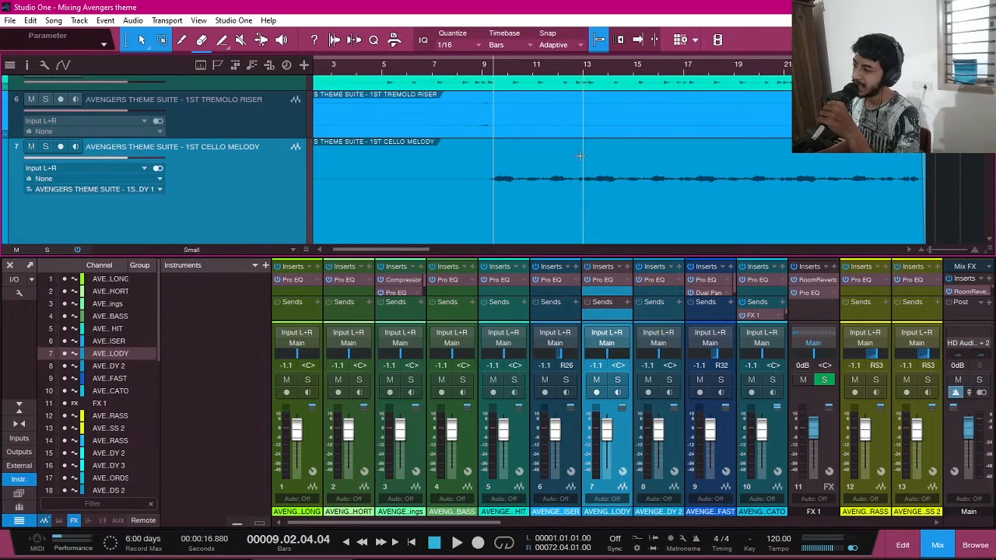
{"action": "scroll", "coordinate": [579, 156], "scroll_direction": "down", "scroll_amount": 1}
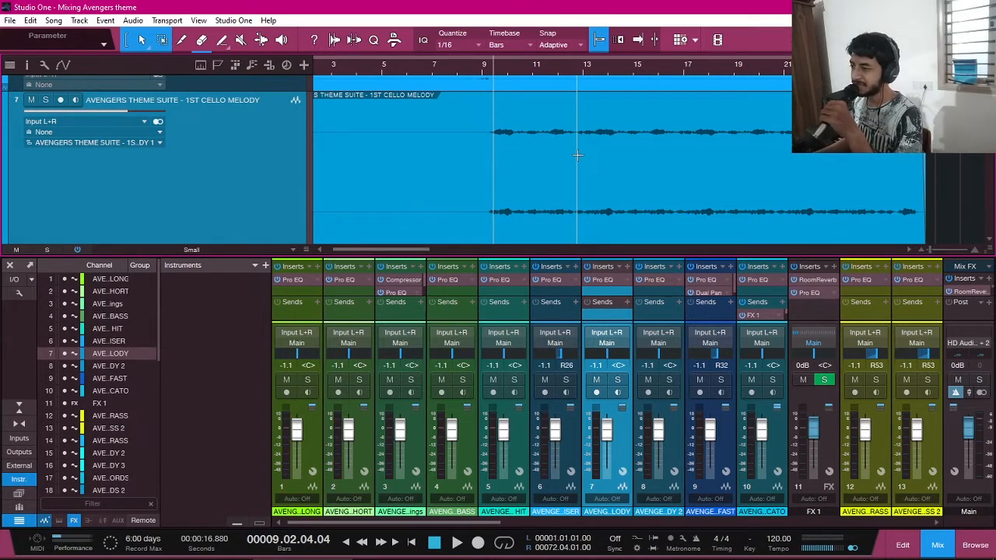
{"action": "scroll", "coordinate": [589, 186], "scroll_direction": "right", "scroll_amount": 2}
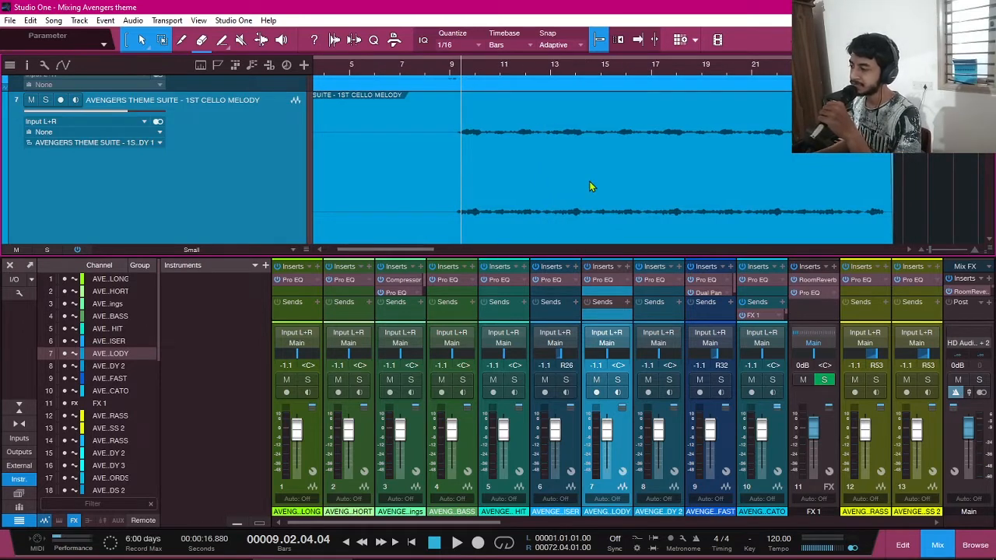
{"action": "scroll", "coordinate": [589, 186], "scroll_direction": "right", "scroll_amount": 4}
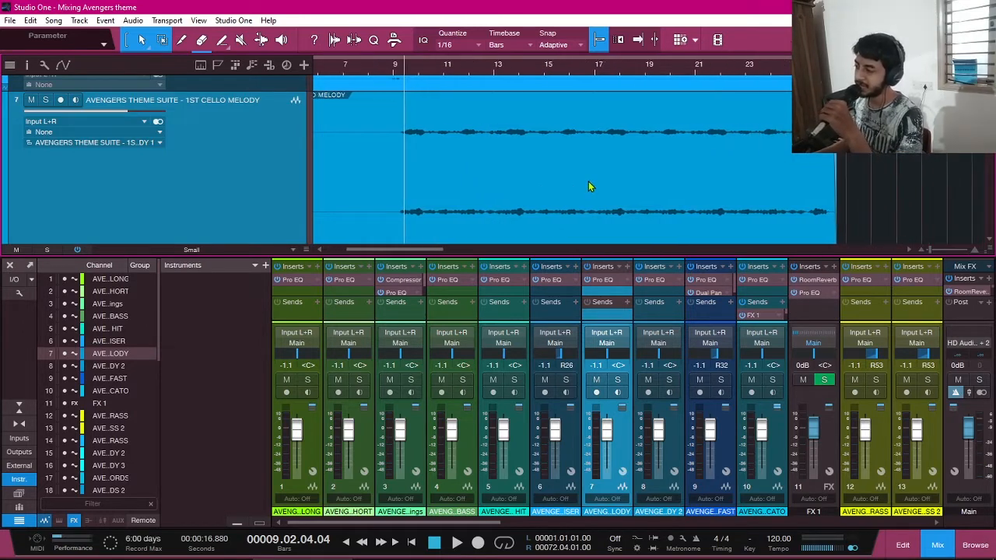
{"action": "scroll", "coordinate": [586, 186], "scroll_direction": "right", "scroll_amount": 3}
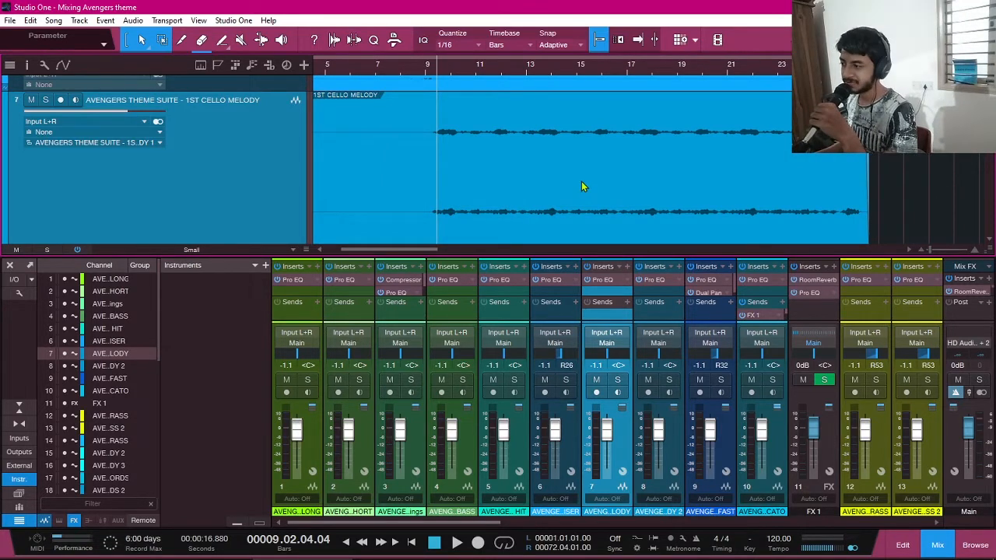
{"action": "scroll", "coordinate": [581, 184], "scroll_direction": "down", "scroll_amount": 4}
{"action": "scroll", "coordinate": [578, 185], "scroll_direction": "up", "scroll_amount": 4}
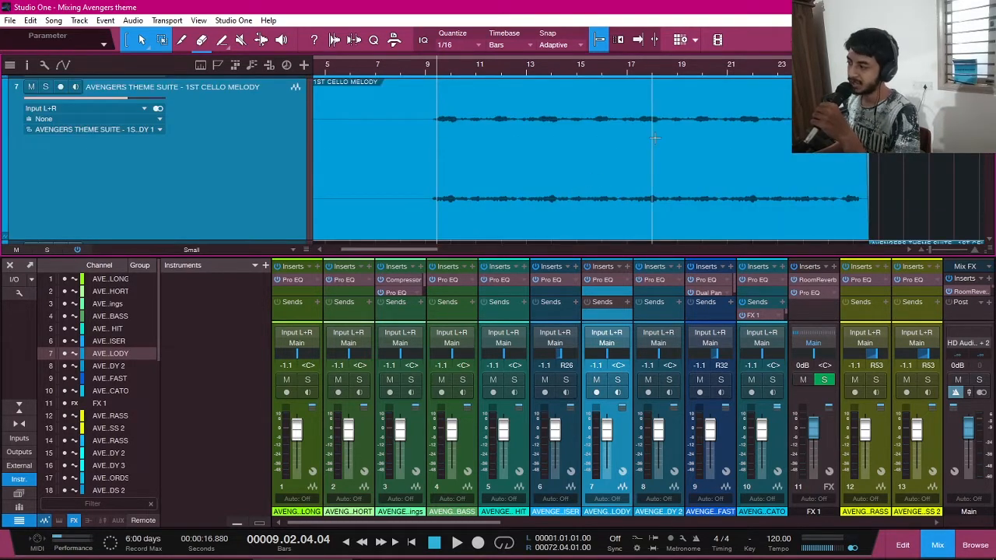
{"action": "scroll", "coordinate": [667, 148], "scroll_direction": "right", "scroll_amount": 3}
{"action": "scroll", "coordinate": [667, 147], "scroll_direction": "left", "scroll_amount": 3}
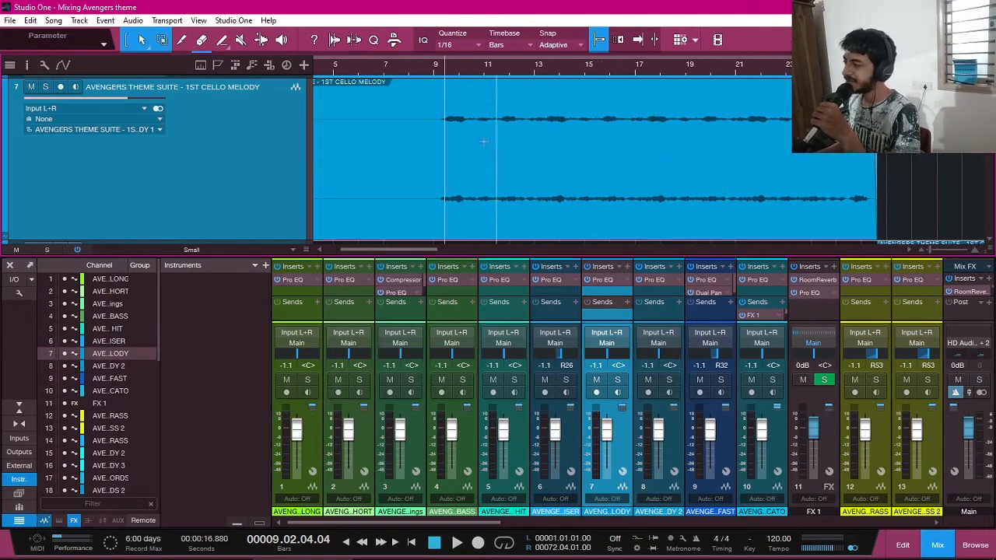
- Open the Pro EQ on the 1ST CELLO MELODY channel and reposition its window to inspect the curve
{"action": "left_click", "coordinate": [606, 282]}
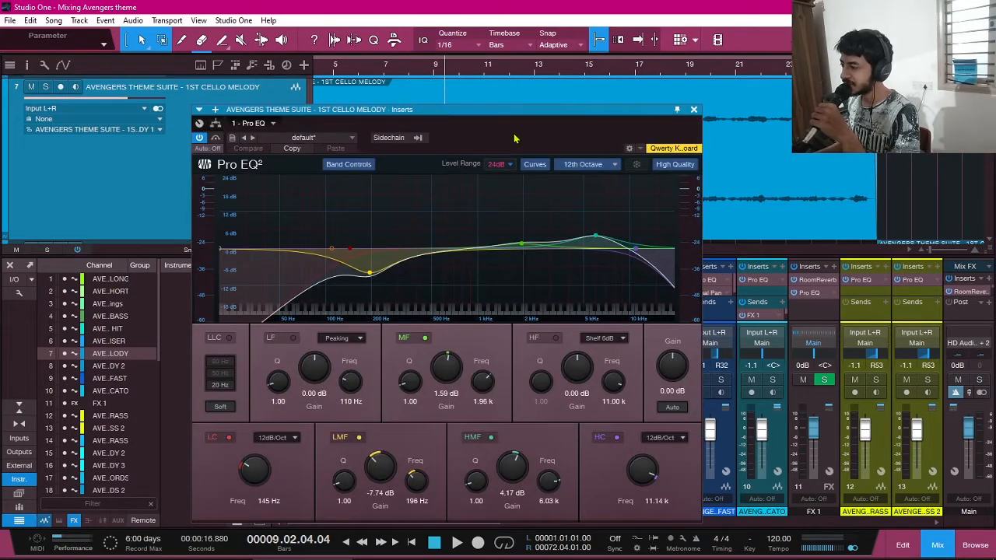
{"action": "left_click_drag", "start_coordinate": [514, 138], "coordinate": [682, 126]}
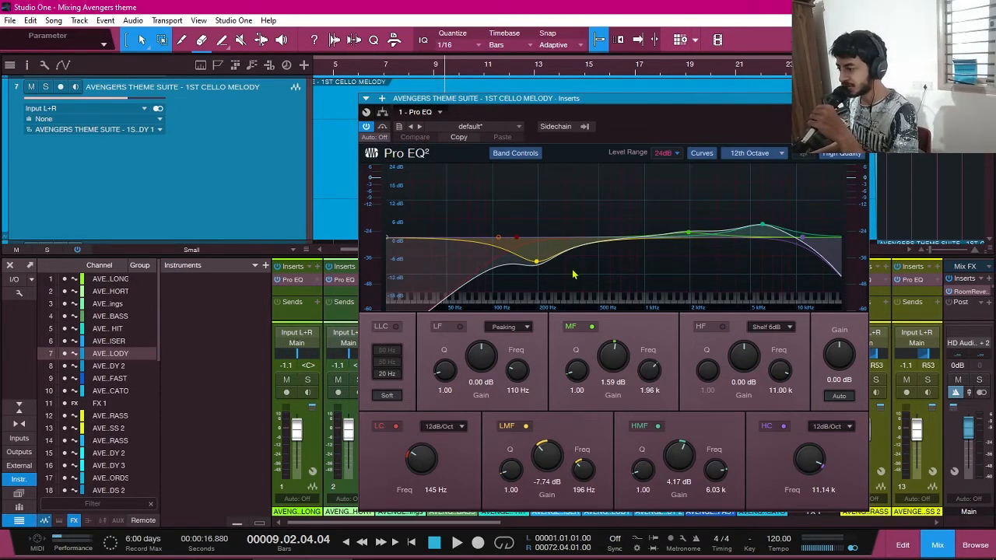
{"action": "left_click_drag", "start_coordinate": [598, 104], "coordinate": [565, 101]}
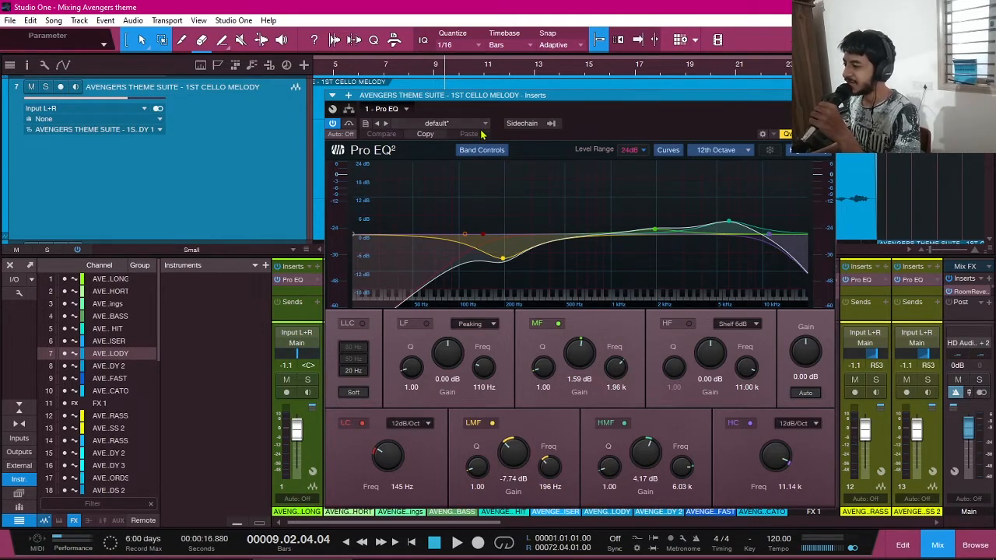
- Browse the Pro EQ's Instruments presets without loading one and close the EQ window
{"action": "left_click", "coordinate": [426, 124]}
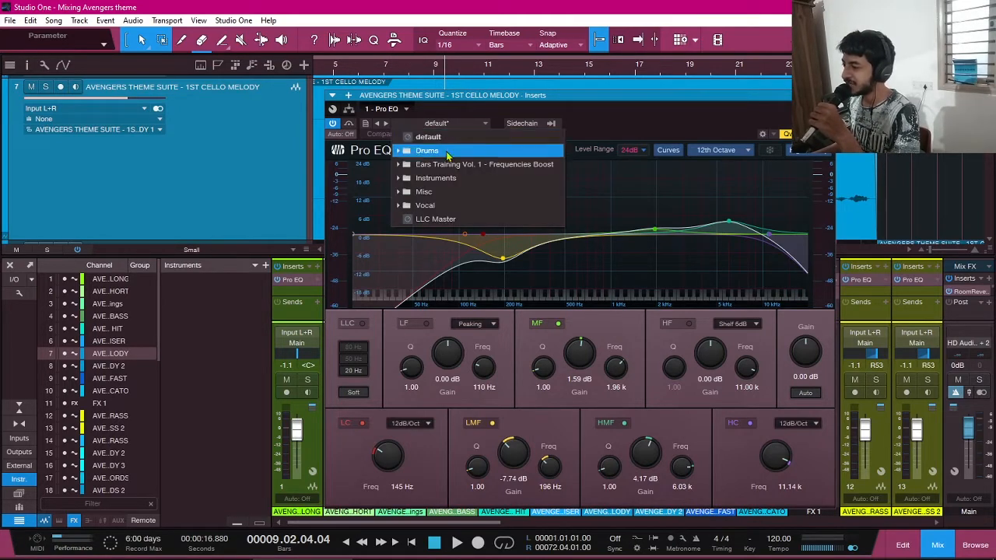
{"action": "left_click", "coordinate": [466, 184]}
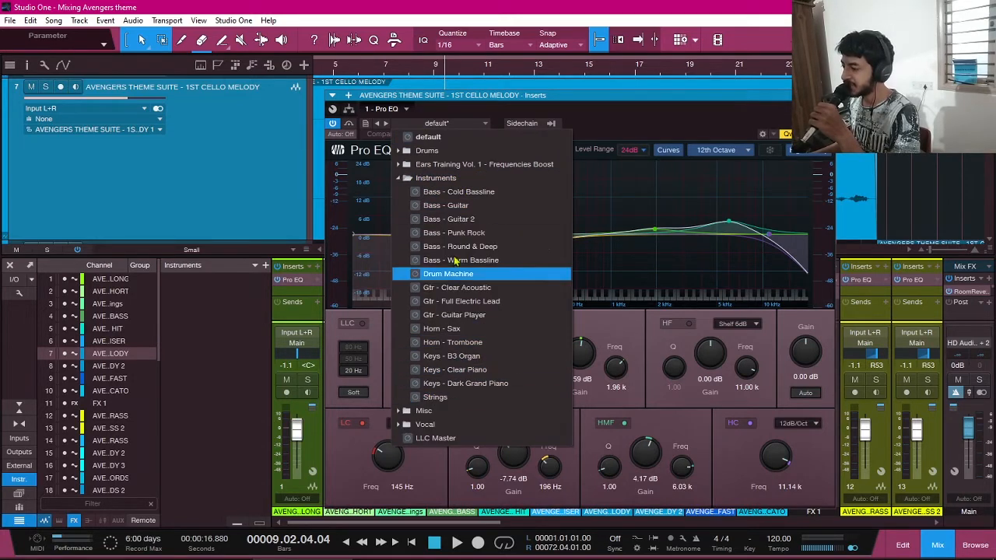
{"action": "left_click", "coordinate": [443, 178]}
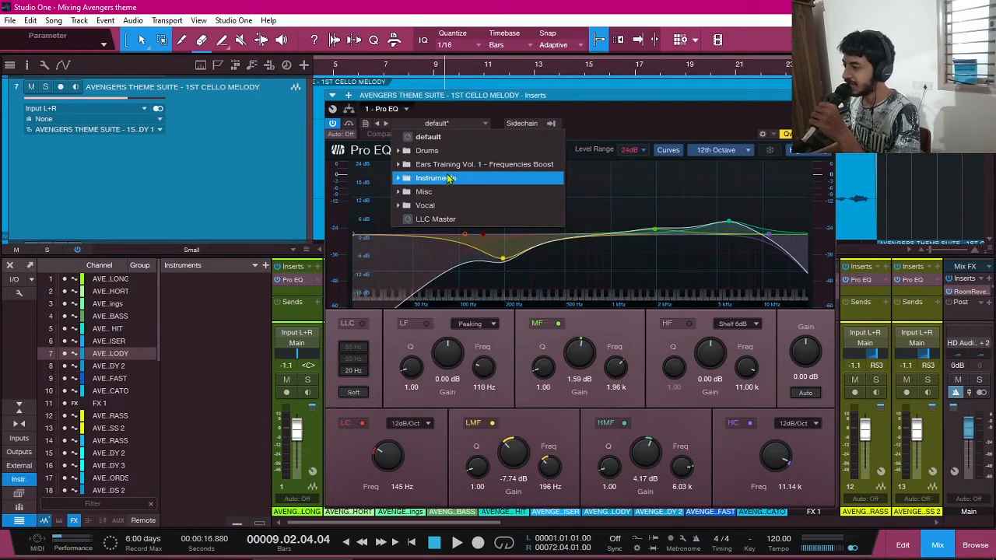
{"action": "left_click", "coordinate": [670, 115]}
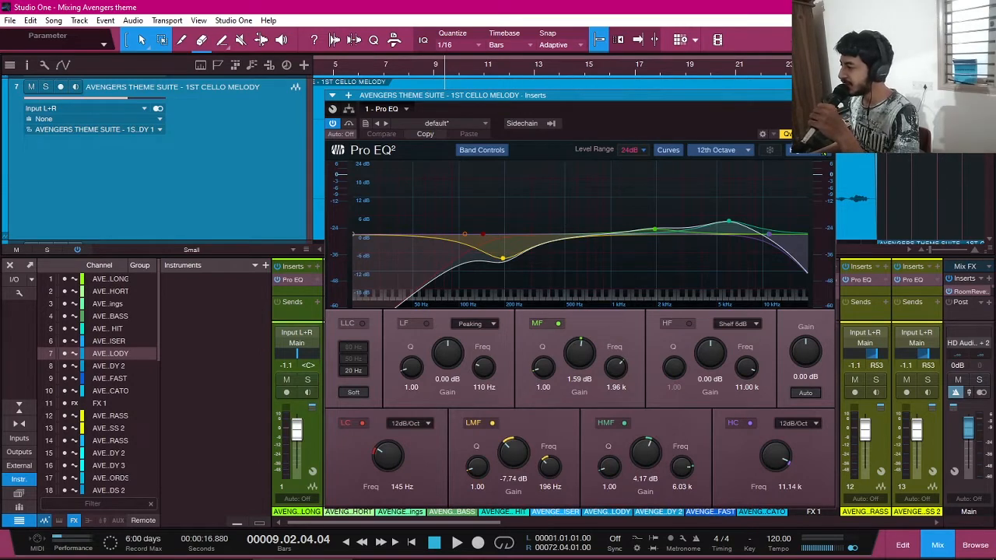
{"action": "left_click", "coordinate": [828, 95]}
- Select the 1ST CELLO MELODY 2 track and enlarge its height
{"action": "scroll", "coordinate": [404, 183], "scroll_direction": "down", "scroll_amount": 3}
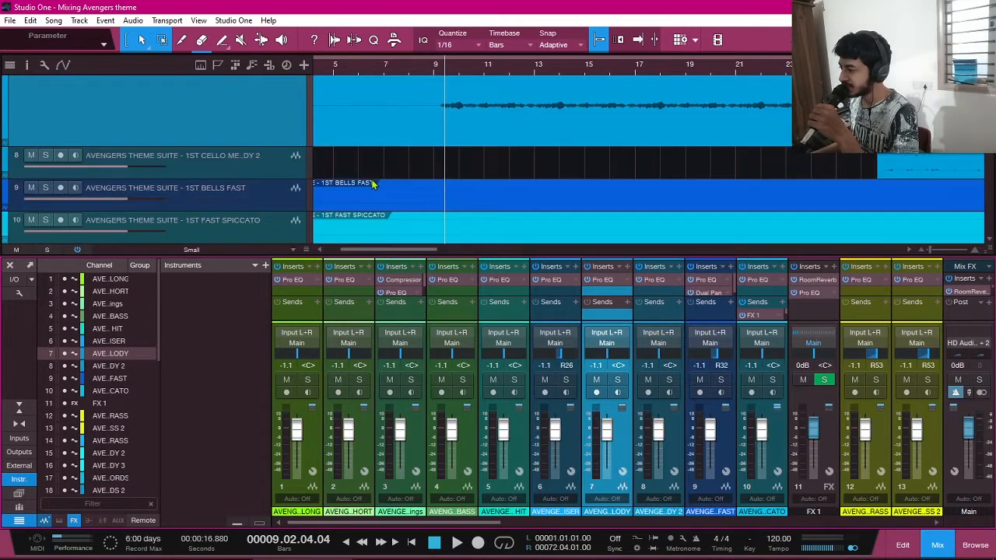
{"action": "left_click", "coordinate": [286, 174]}
{"action": "scroll", "coordinate": [667, 163], "scroll_direction": "right", "scroll_amount": 3}
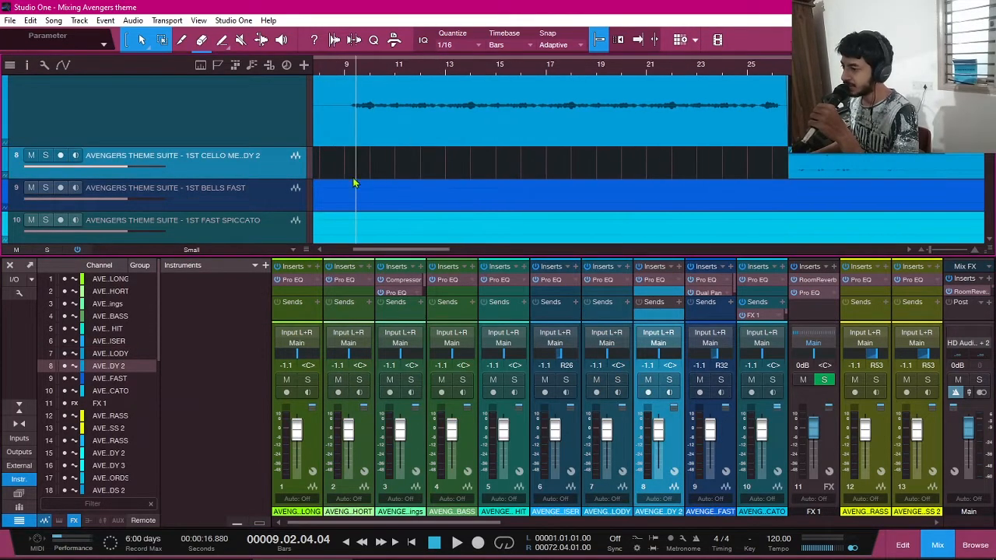
{"action": "left_click_drag", "start_coordinate": [277, 180], "coordinate": [278, 272]}
{"action": "scroll", "coordinate": [400, 211], "scroll_direction": "down", "scroll_amount": 2}
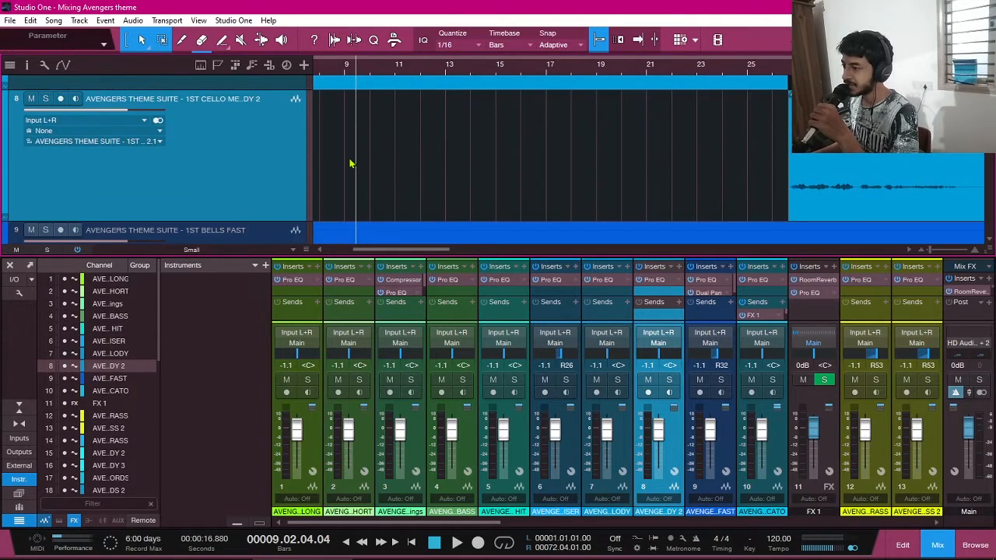
- Reduce the height of the 1ST CELLO MELODY track
{"action": "scroll", "coordinate": [350, 163], "scroll_direction": "up", "scroll_amount": 4}
{"action": "scroll", "coordinate": [262, 222], "scroll_direction": "down", "scroll_amount": 2}
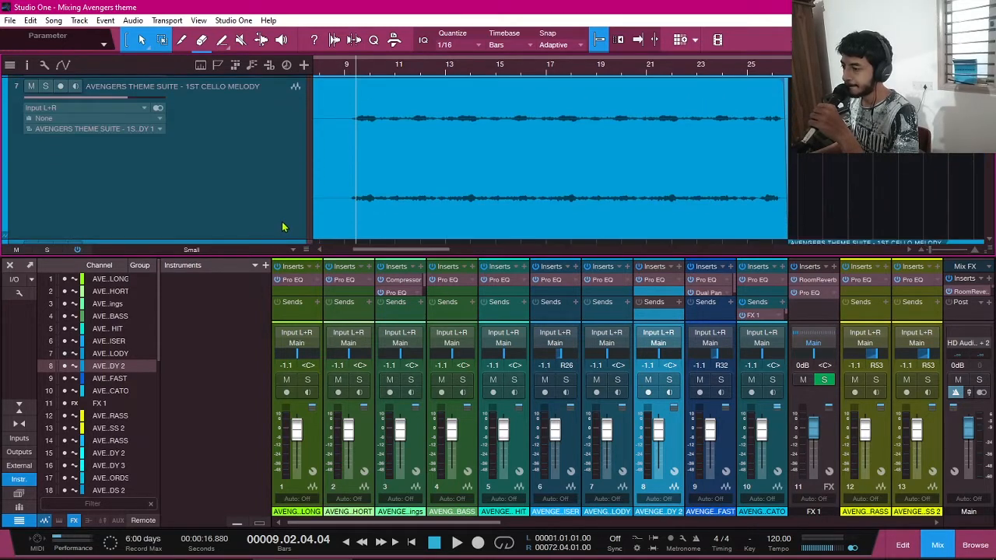
{"action": "left_click_drag", "start_coordinate": [275, 237], "coordinate": [276, 121]}
- Solo the 1ST CELLO MELODY 2 track, play it from bar 26 to bar 33, and stop playback
{"action": "scroll", "coordinate": [707, 148], "scroll_direction": "left", "scroll_amount": 4}
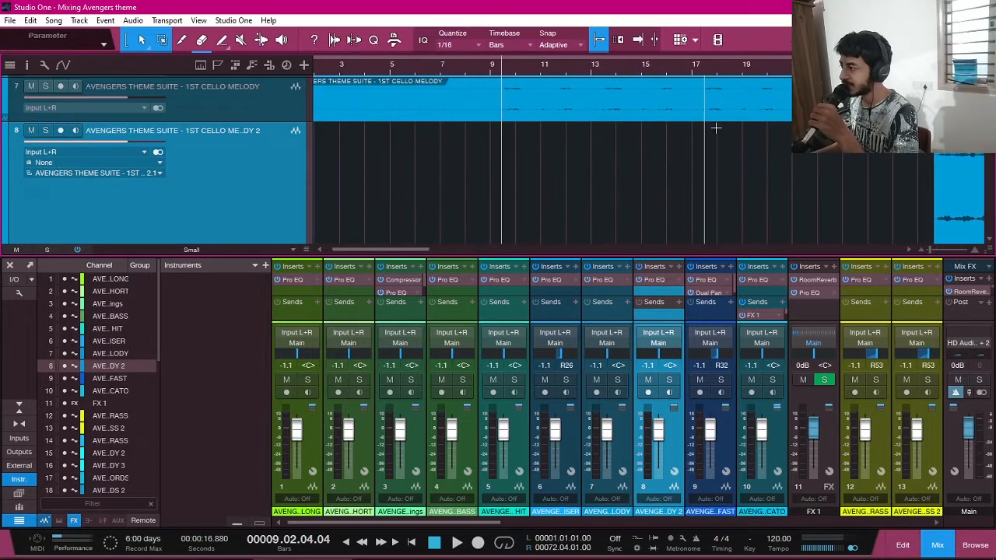
{"action": "left_click", "coordinate": [938, 67]}
{"action": "scroll", "coordinate": [413, 130], "scroll_direction": "right", "scroll_amount": 4}
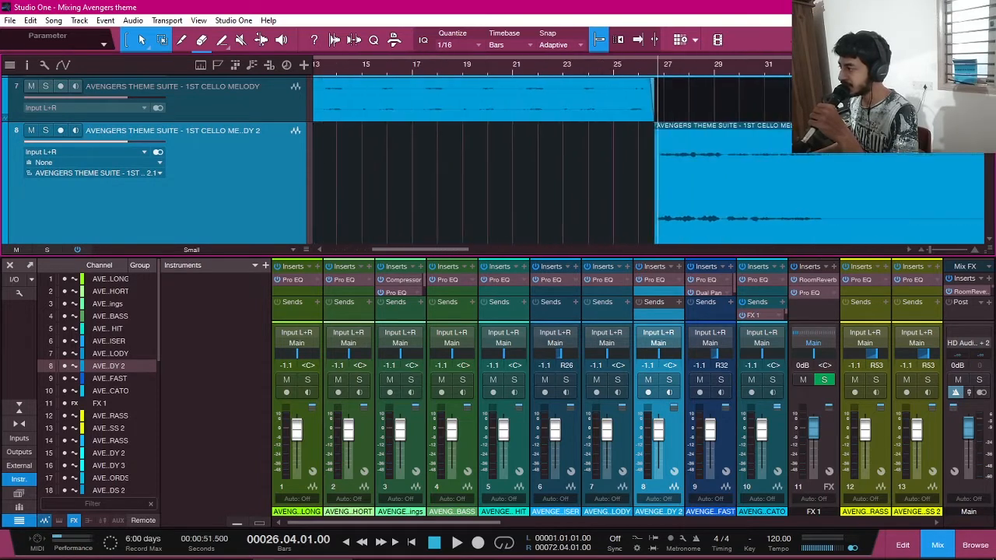
{"action": "left_click", "coordinate": [46, 131]}
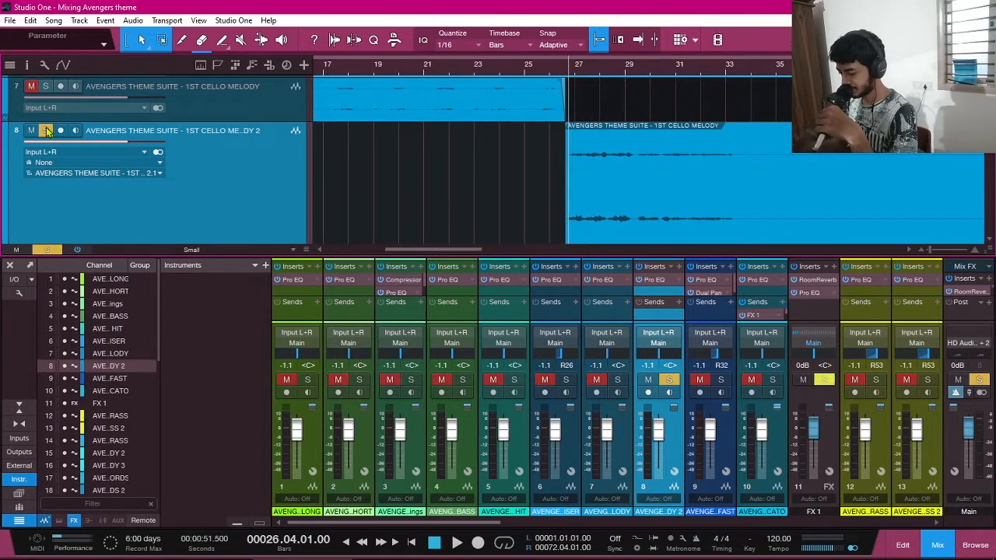
{"action": "key", "text": "space"}
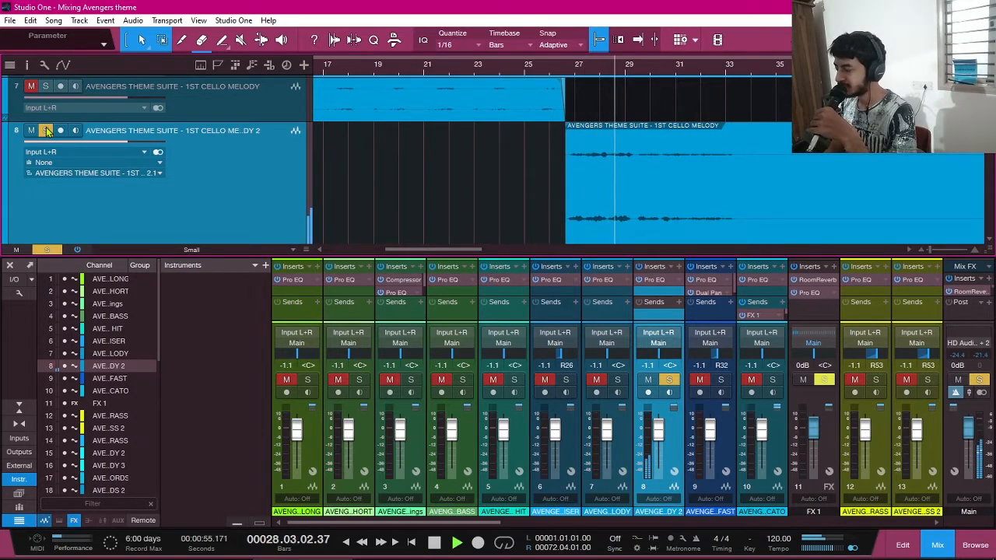
{"action": "scroll", "coordinate": [453, 171], "scroll_direction": "right", "scroll_amount": 2}
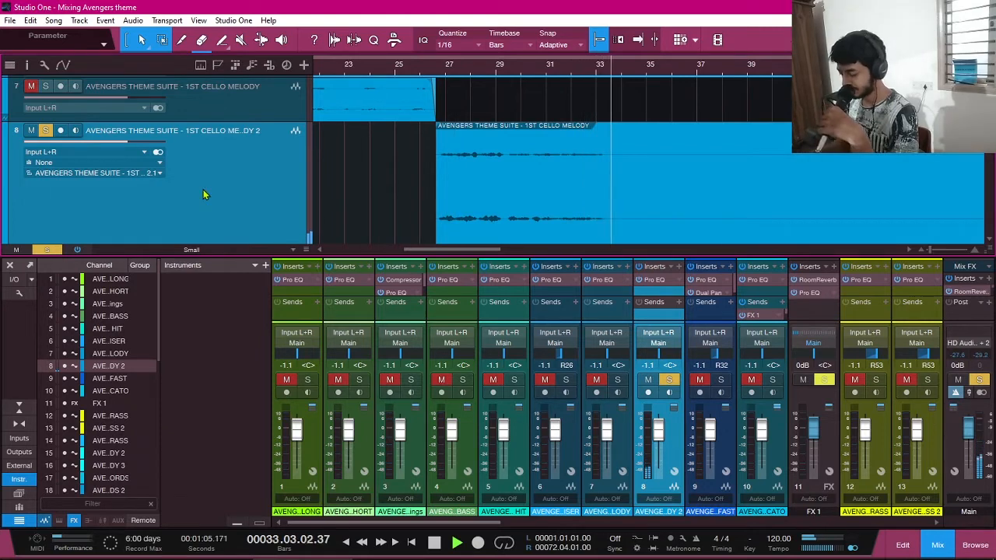
{"action": "key", "text": "space"}
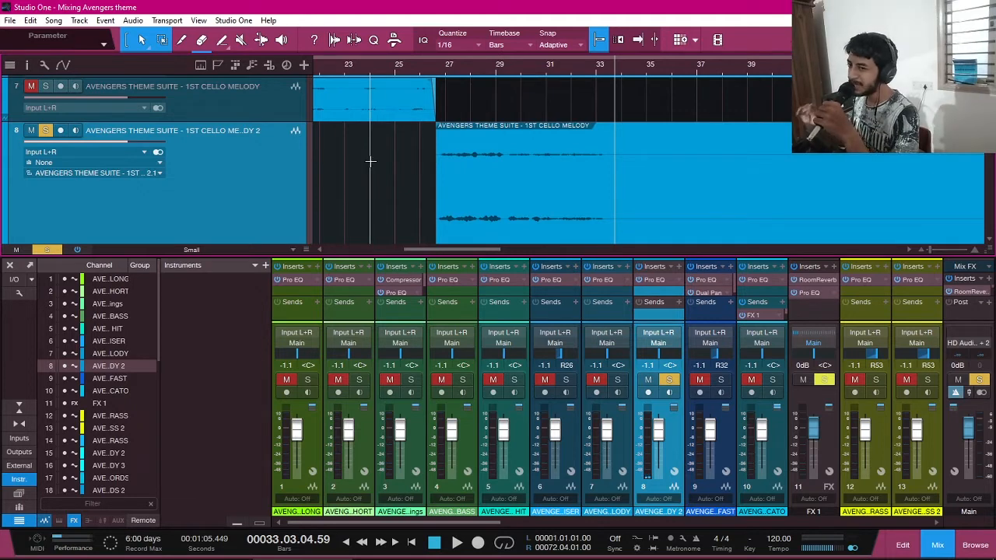
- Take the 1ST CELLO MELODY 2 track out of solo and play the full mix from bar 25 to bar 29
{"action": "scroll", "coordinate": [335, 198], "scroll_direction": "up", "scroll_amount": 1}
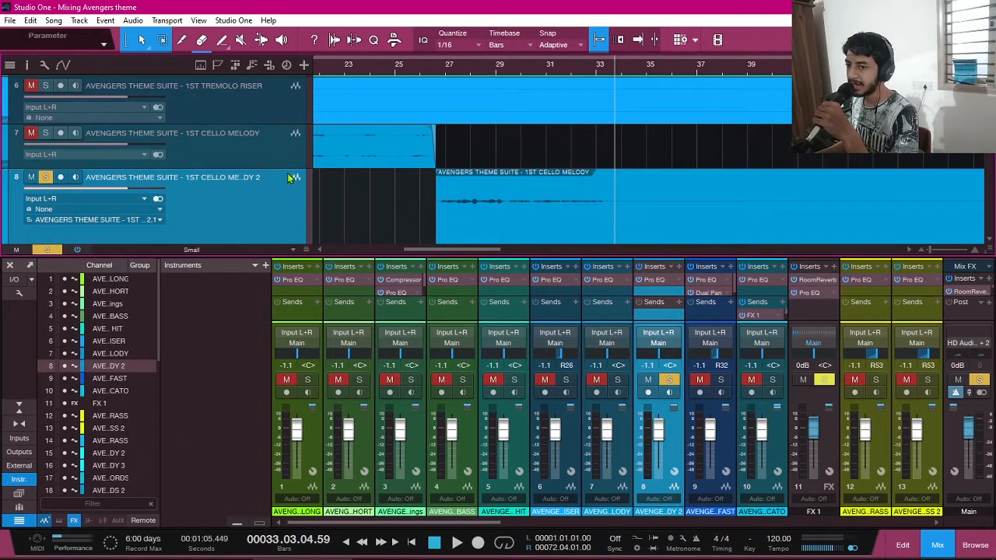
{"action": "scroll", "coordinate": [290, 190], "scroll_direction": "down", "scroll_amount": 2}
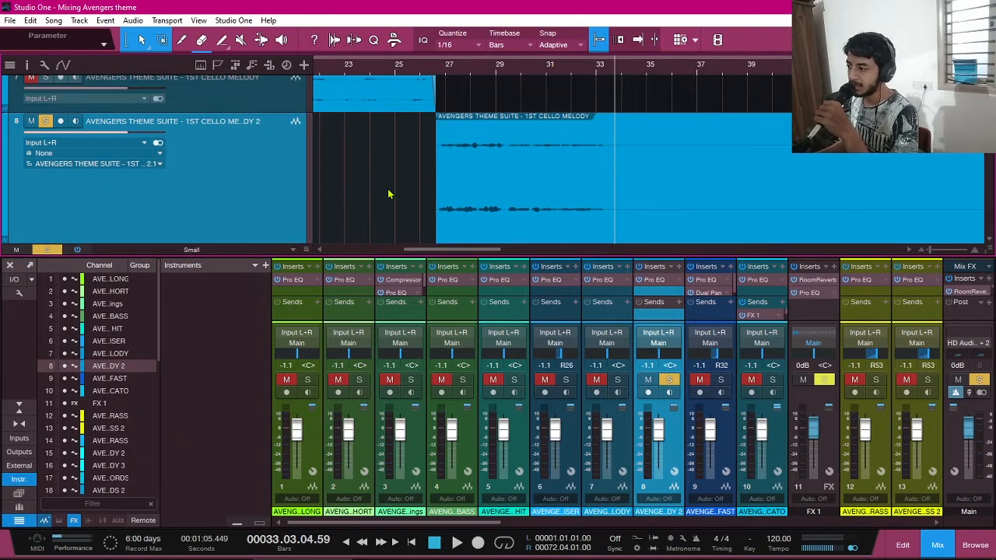
{"action": "scroll", "coordinate": [471, 172], "scroll_direction": "up", "scroll_amount": 1}
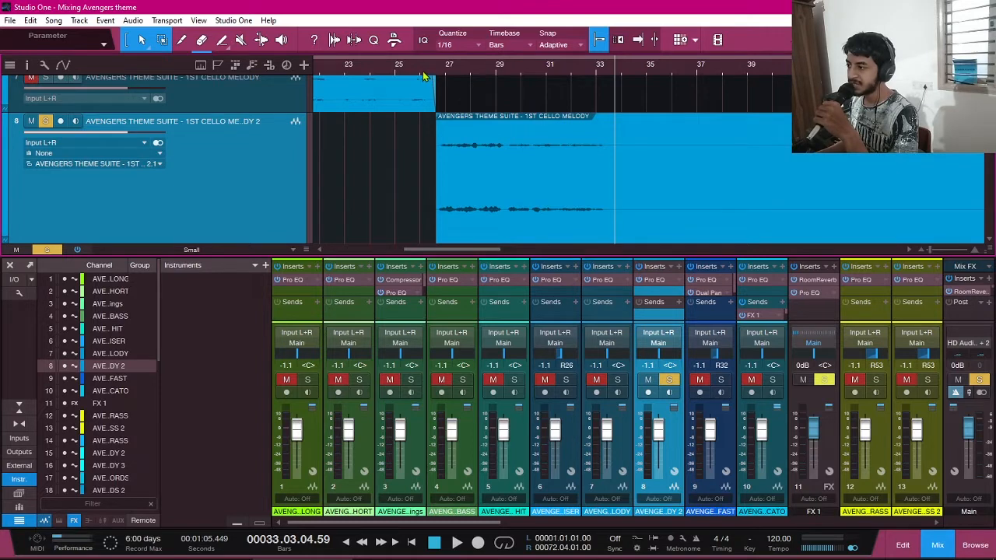
{"action": "left_click", "coordinate": [422, 72]}
{"action": "left_click", "coordinate": [48, 122]}
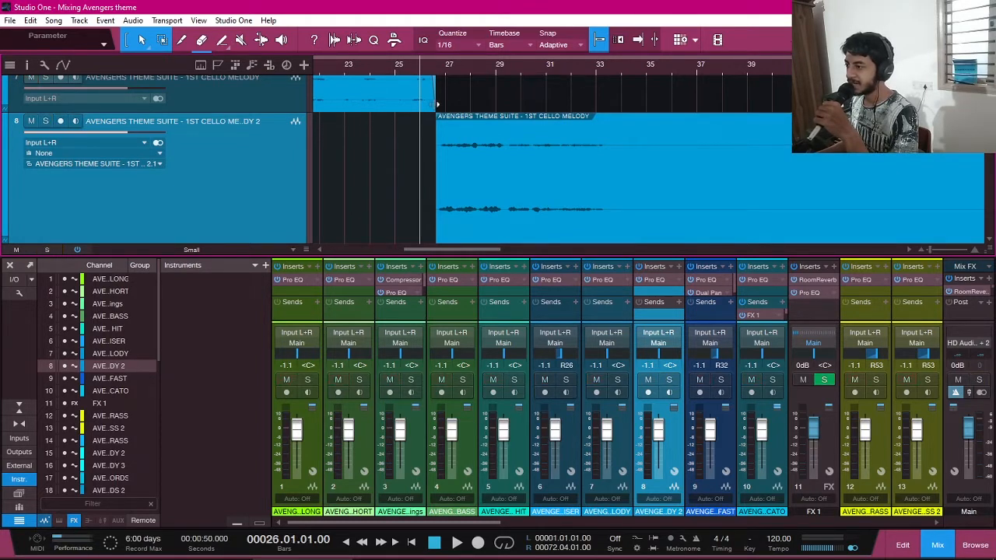
{"action": "left_click", "coordinate": [415, 76]}
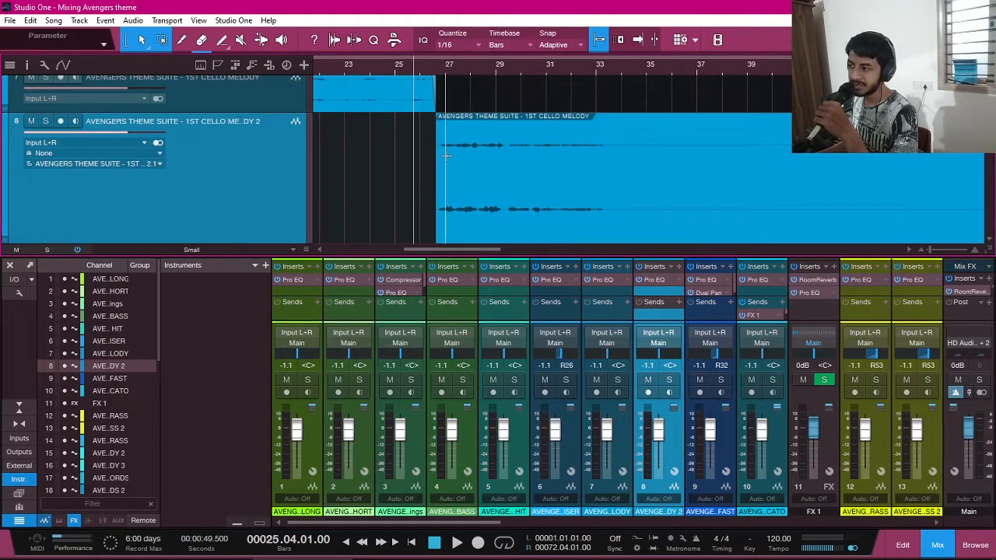
{"action": "key", "text": "space"}
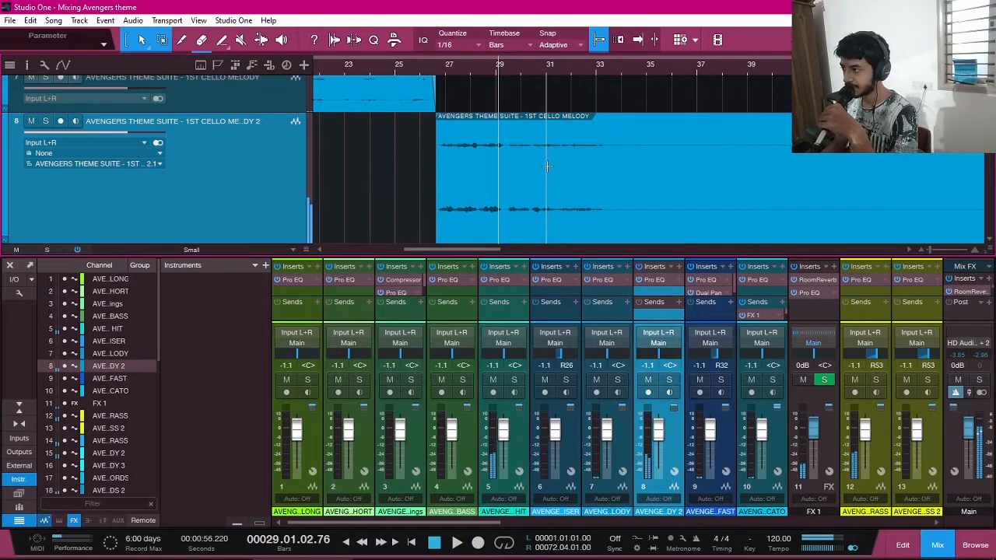
- Play the full mix from bar 23 to hear the handover between the two cello melody tracks
{"action": "left_click", "coordinate": [341, 72]}
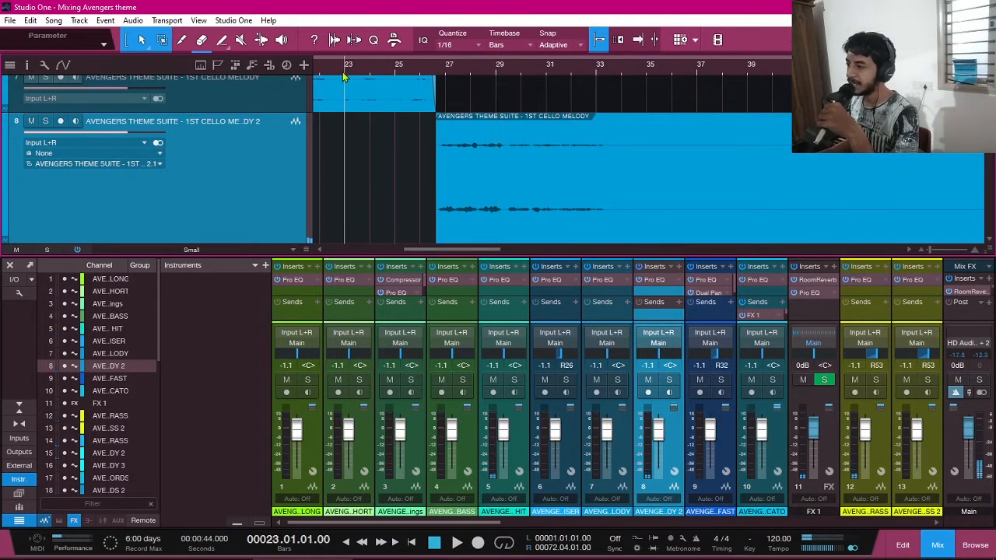
{"action": "key", "text": "space"}
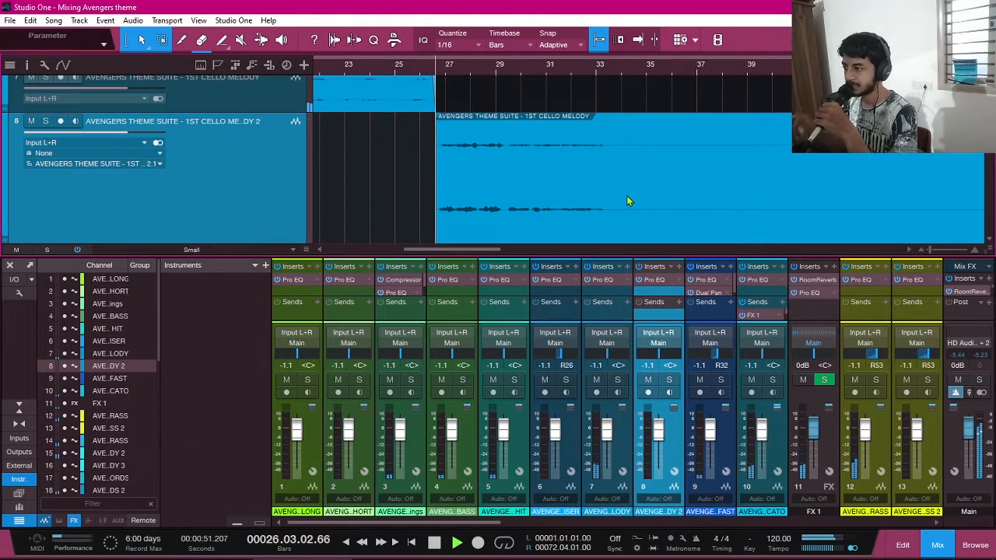
{"action": "key", "text": "space"}
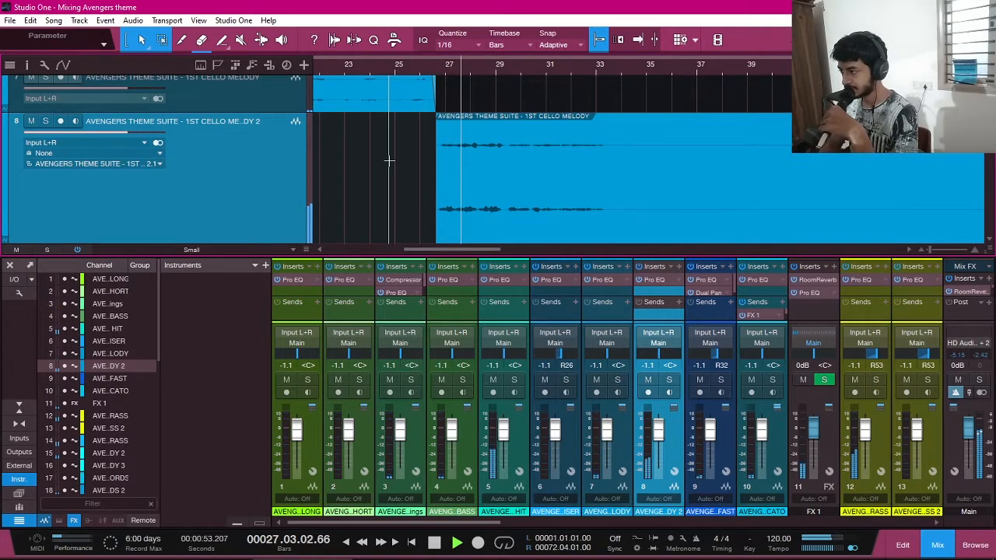
- Stop playback near bar 25 and select the 1ST CELLO MELODY and 1ST CELLO MELODY 2 tracks alternately to compare the split parts
{"action": "left_click", "coordinate": [413, 68]}
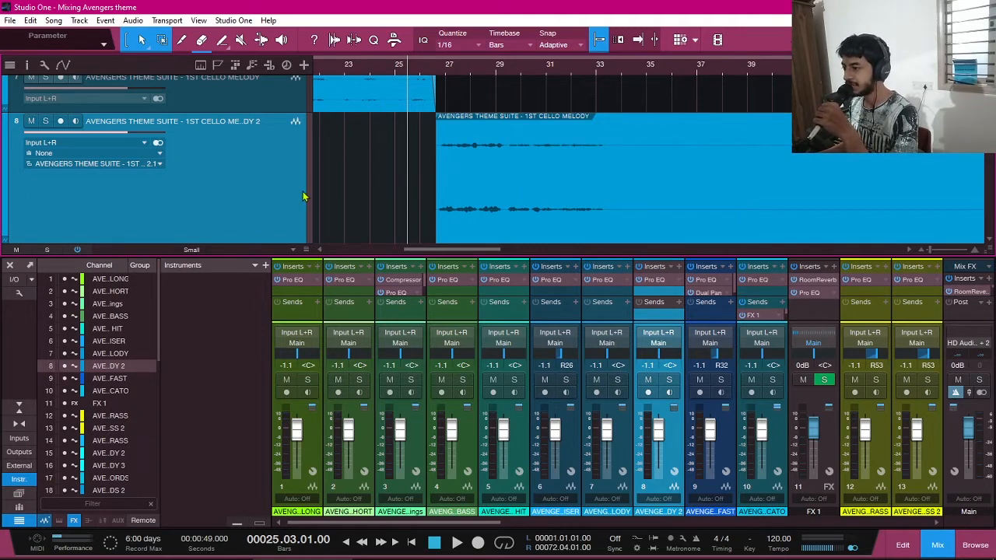
{"action": "scroll", "coordinate": [280, 152], "scroll_direction": "up", "scroll_amount": 1}
{"action": "left_click", "coordinate": [232, 116]}
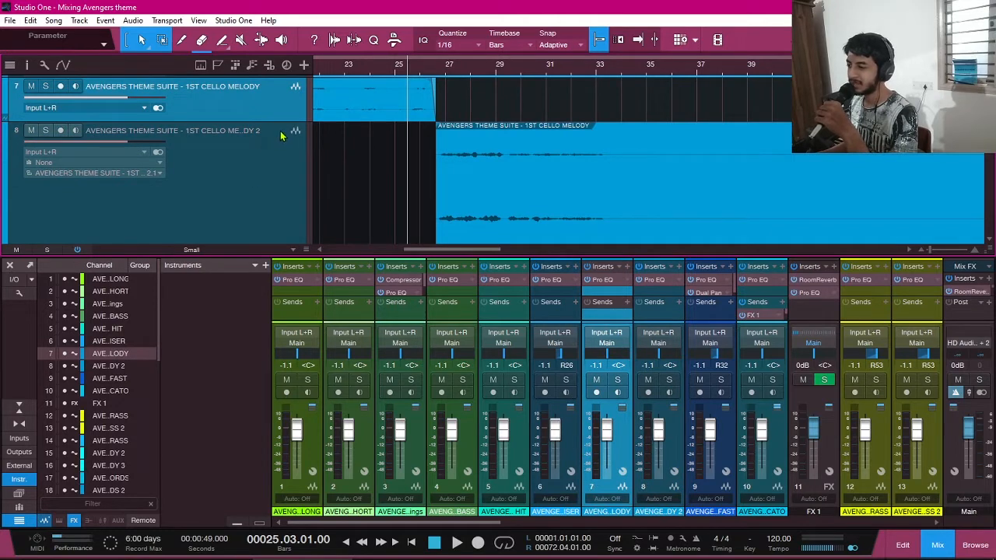
{"action": "left_click", "coordinate": [273, 165]}
{"action": "left_click", "coordinate": [269, 110]}
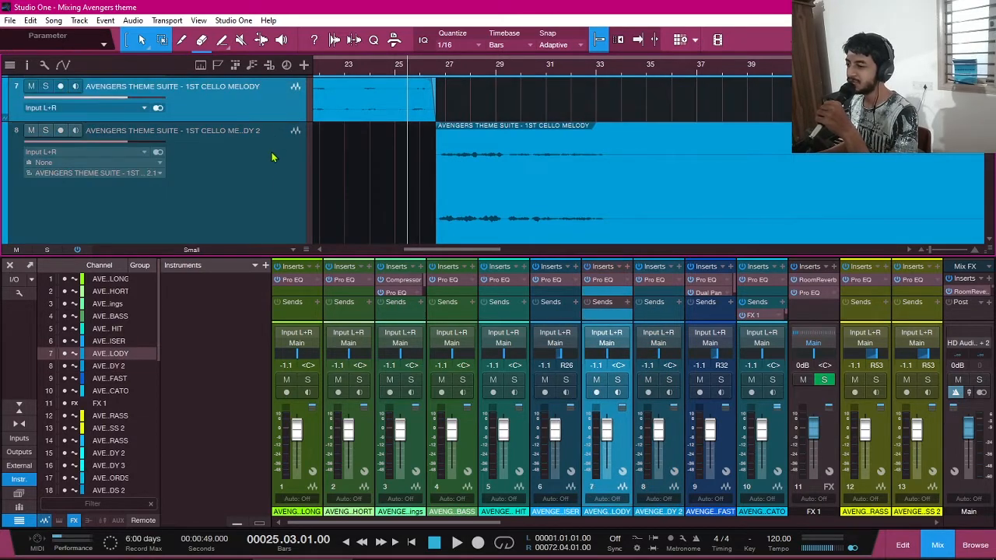
{"action": "left_click", "coordinate": [276, 179]}
{"action": "left_click", "coordinate": [269, 114]}
{"action": "left_click", "coordinate": [272, 189]}
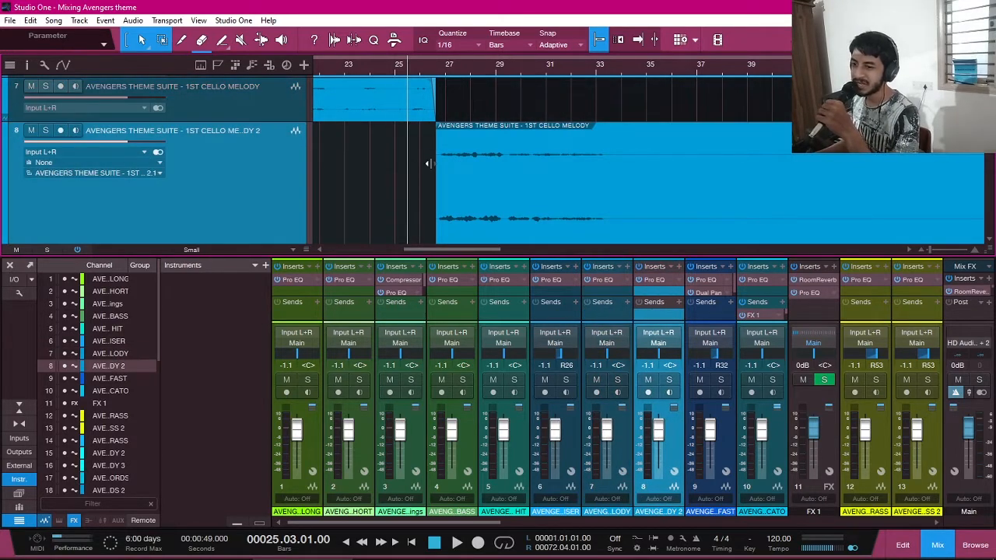
- Audition the 1ST CELLO MELODY 2 track in solo from bar 27 to bar 28 and review its Pro EQ settings
{"action": "scroll", "coordinate": [412, 151], "scroll_direction": "right", "scroll_amount": 3}
{"action": "left_click", "coordinate": [370, 69]}
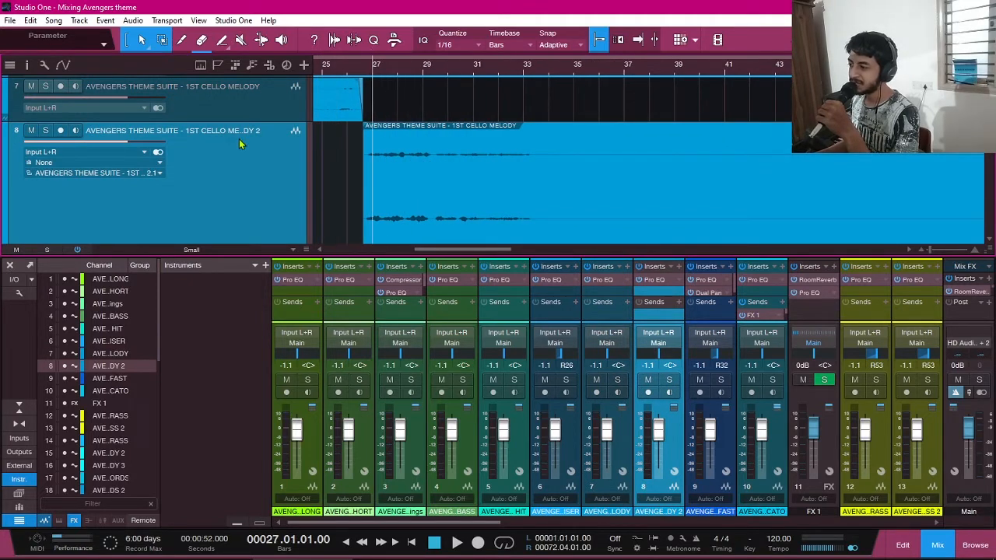
{"action": "left_click", "coordinate": [48, 136]}
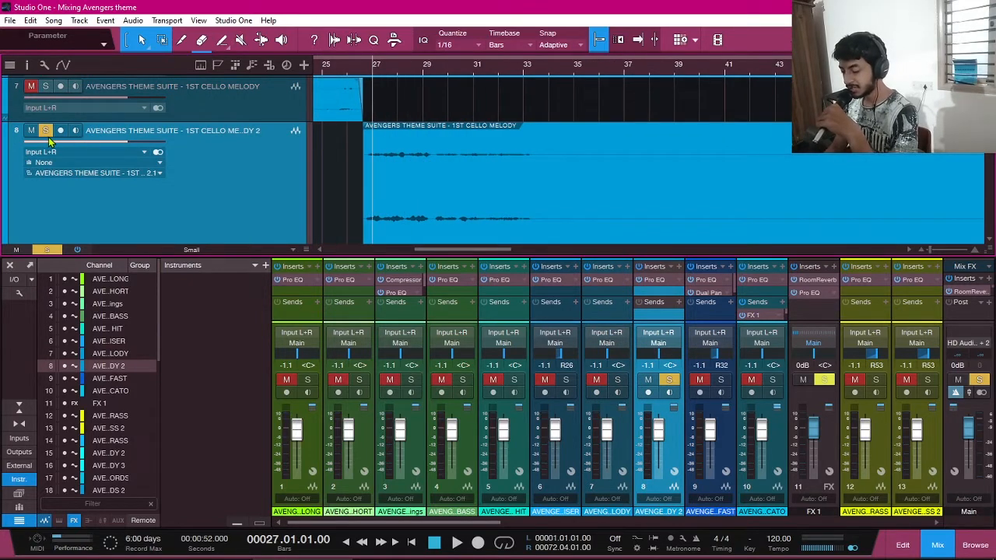
{"action": "key", "text": "space"}
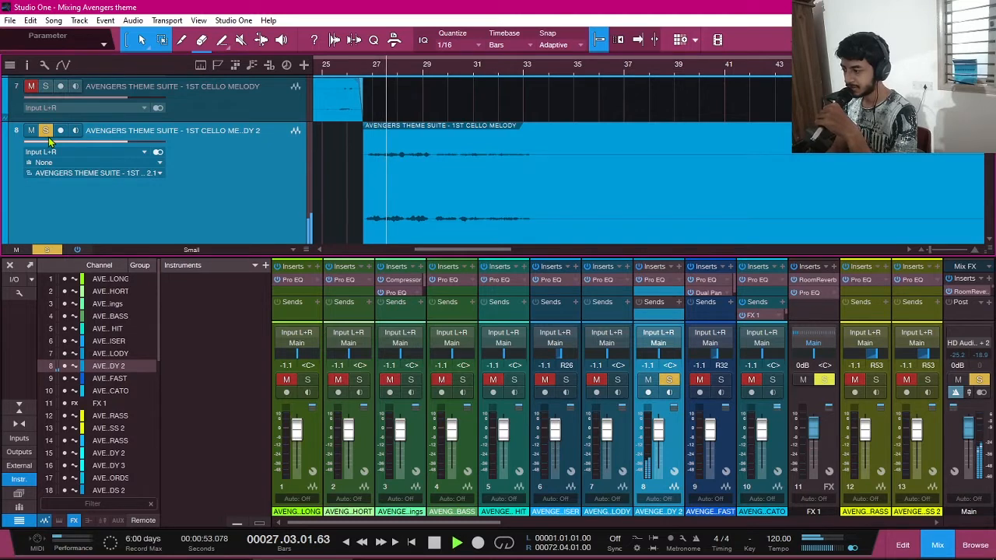
{"action": "key", "text": "space"}
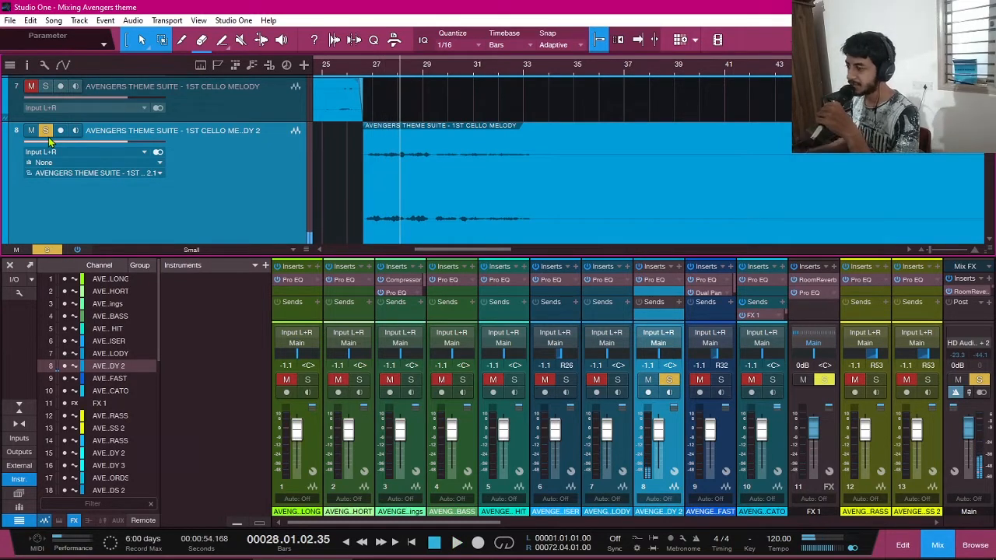
{"action": "left_click", "coordinate": [652, 280]}
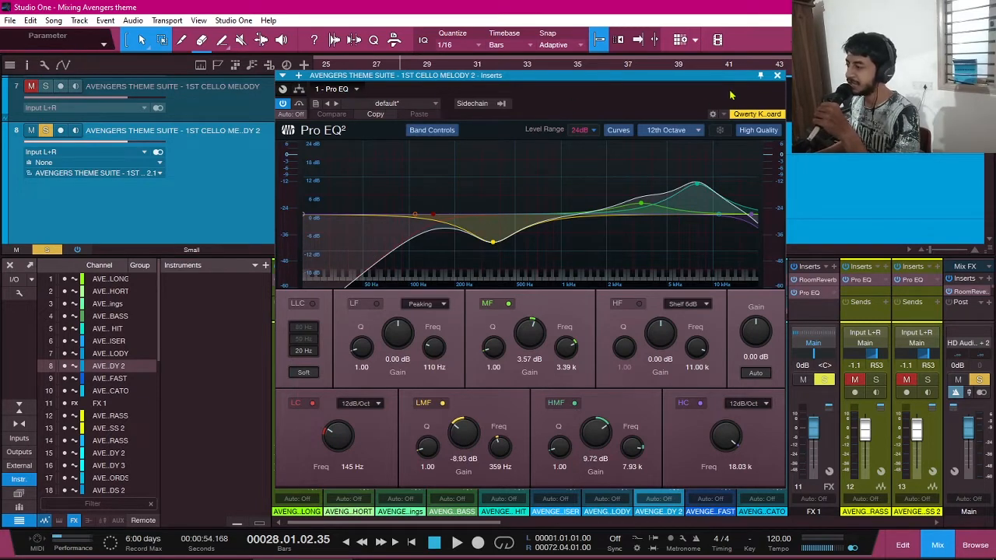
{"action": "left_click", "coordinate": [777, 76]}
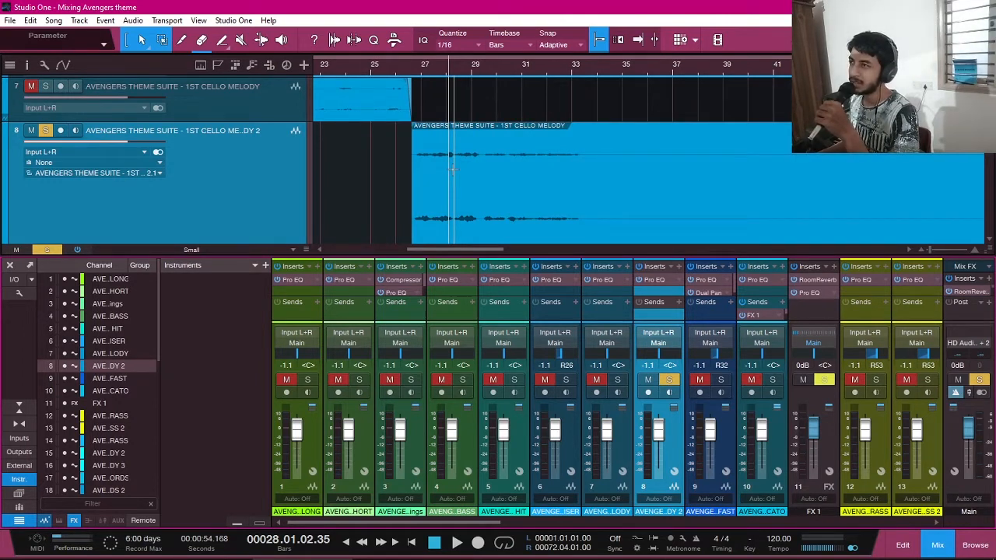
- Switch the solo to the 1ST BELLS FAST track, move back to the early bars of the song, and play it
{"action": "scroll", "coordinate": [453, 168], "scroll_direction": "down", "scroll_amount": 2}
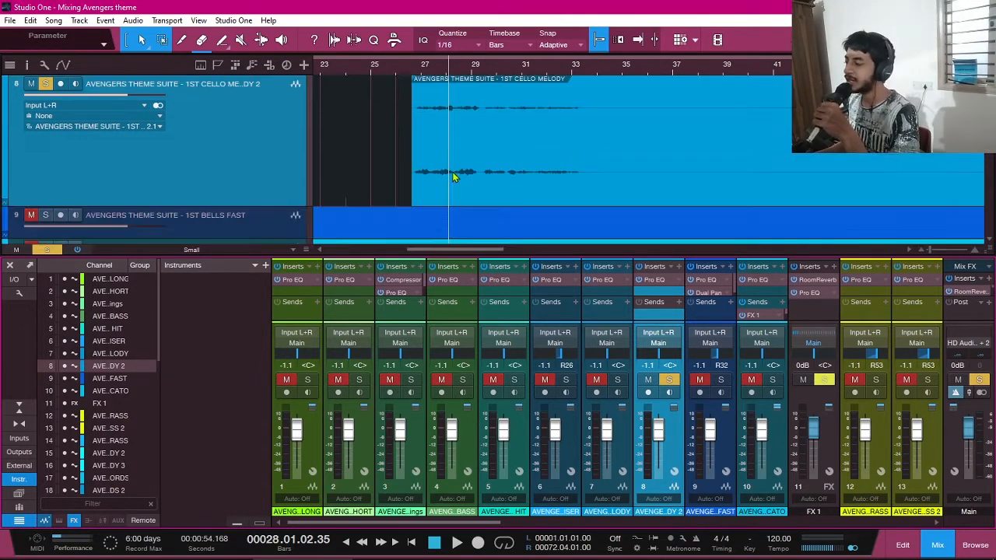
{"action": "scroll", "coordinate": [325, 148], "scroll_direction": "up", "scroll_amount": 1}
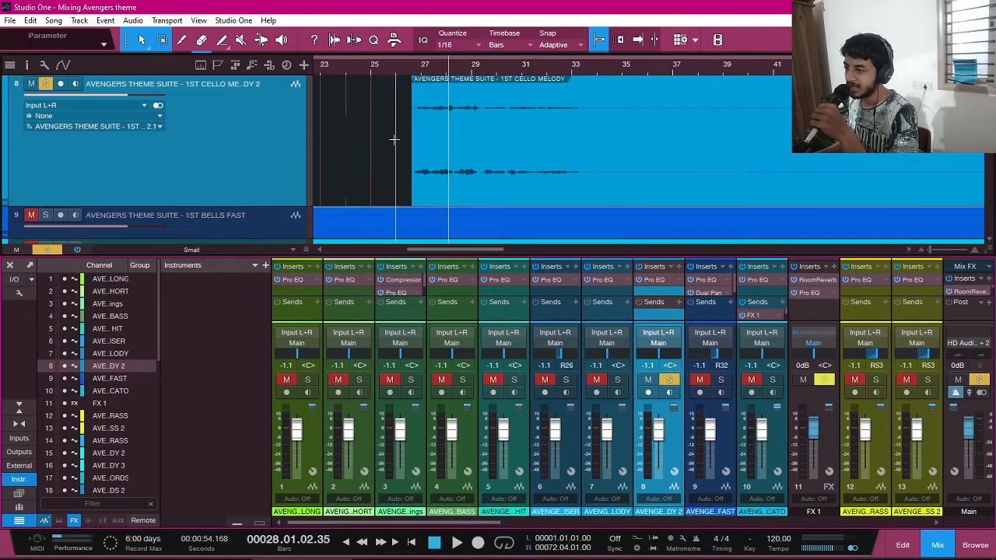
{"action": "scroll", "coordinate": [327, 160], "scroll_direction": "down", "scroll_amount": 1}
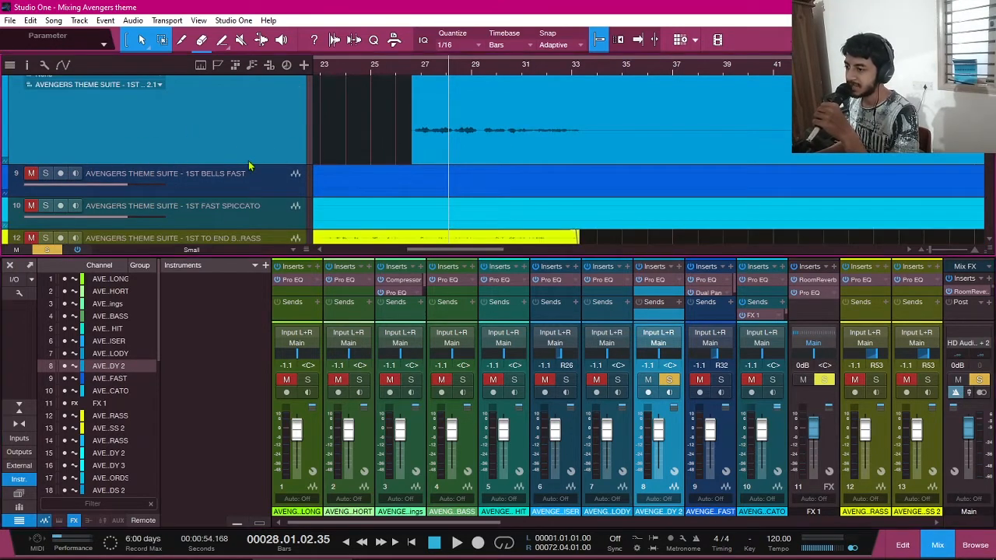
{"action": "left_click", "coordinate": [223, 185]}
{"action": "scroll", "coordinate": [472, 148], "scroll_direction": "left", "scroll_amount": 4}
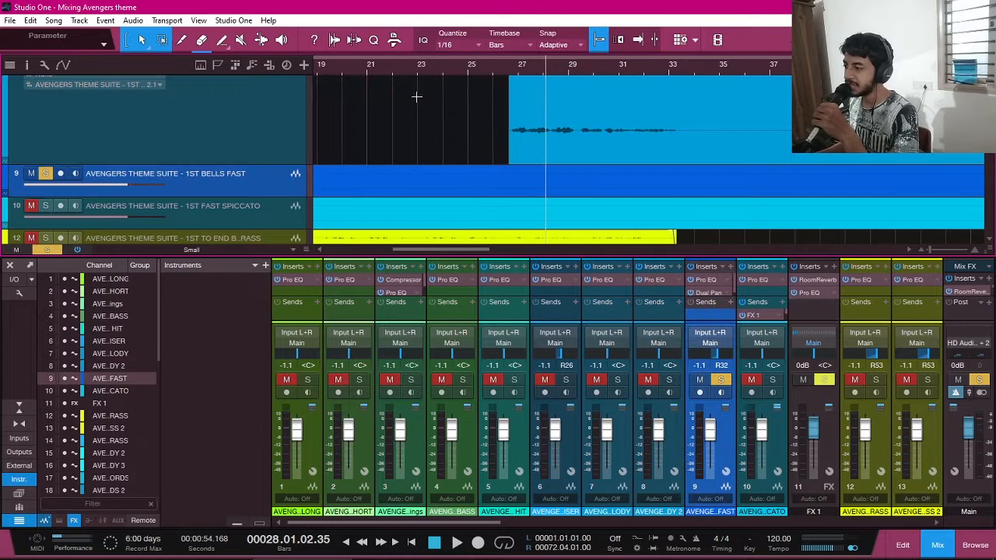
{"action": "left_click", "coordinate": [345, 73]}
{"action": "scroll", "coordinate": [350, 80], "scroll_direction": "left", "scroll_amount": 1}
{"action": "scroll", "coordinate": [350, 80], "scroll_direction": "left", "scroll_amount": 15}
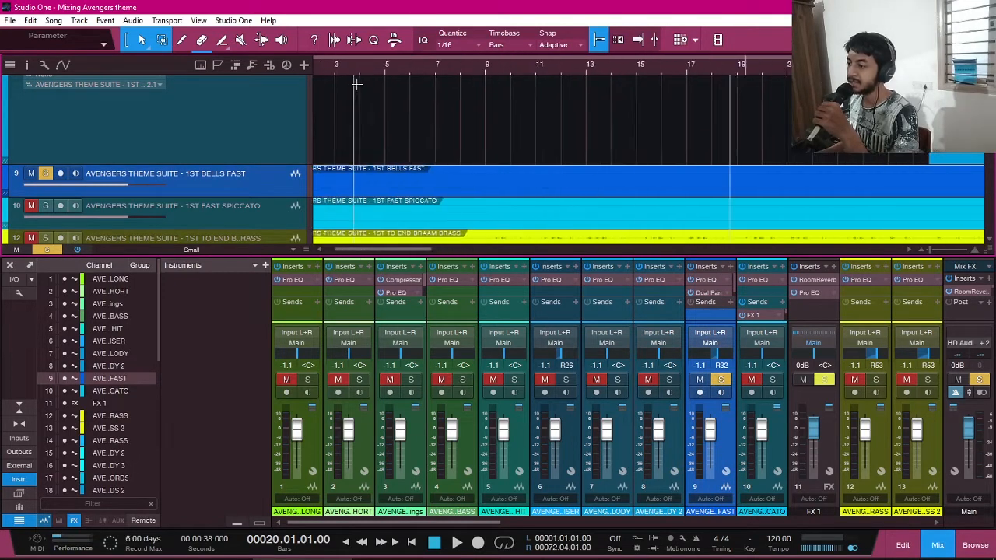
{"action": "left_click", "coordinate": [394, 69]}
{"action": "left_click", "coordinate": [471, 70]}
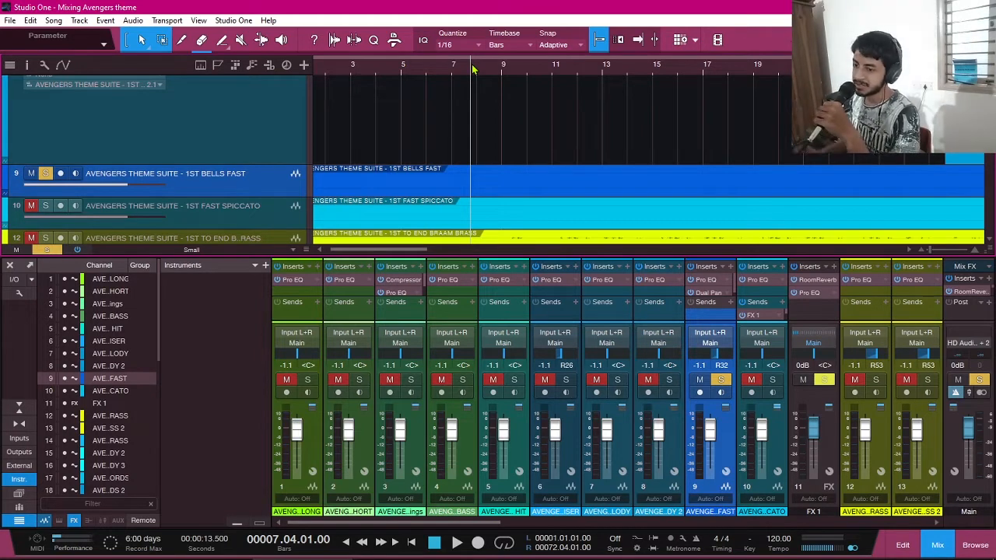
{"action": "left_click", "coordinate": [339, 69]}
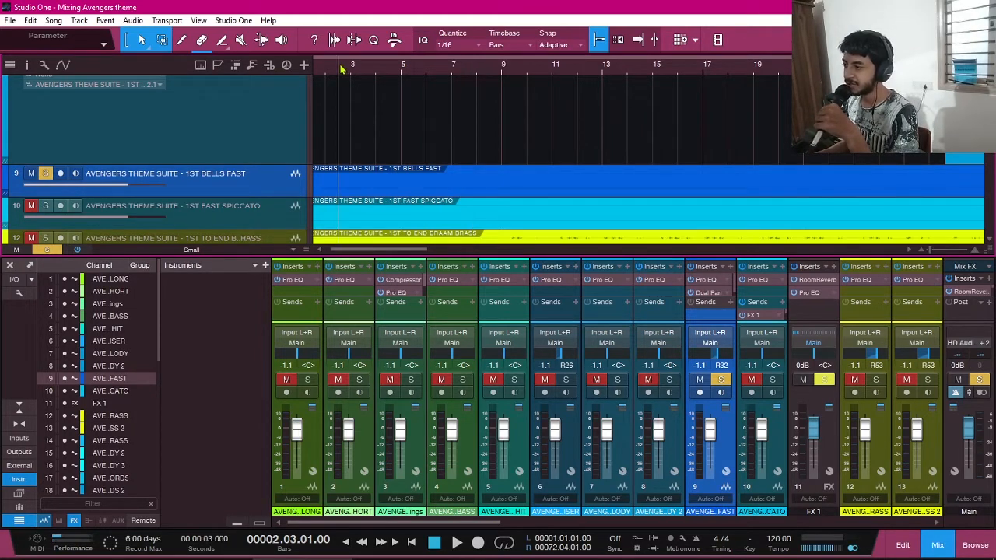
{"action": "key", "text": "space"}
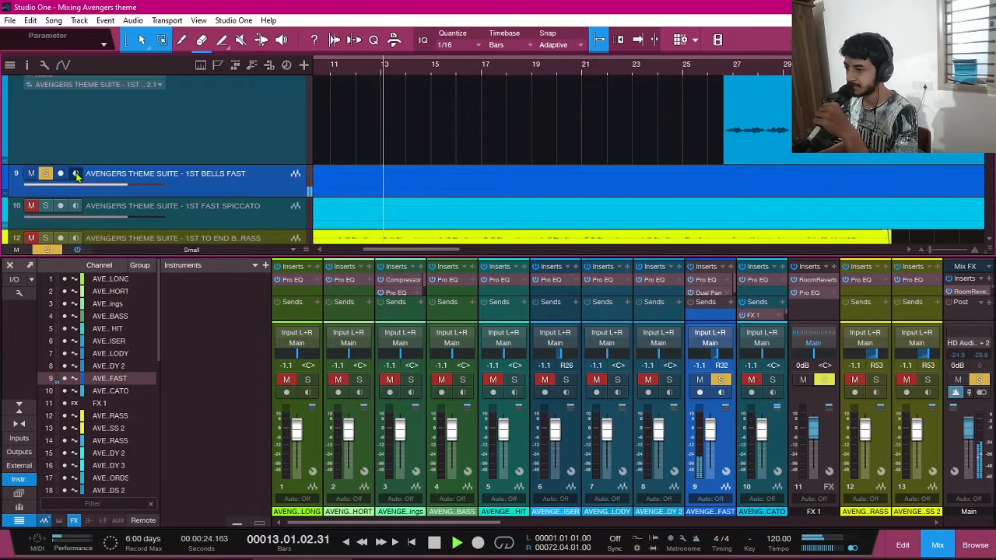
- Alternate the 1ST BELLS FAST track between solo and full mix from bar 13 to bar 21, ending unsoloed, and stop playback
{"action": "left_click", "coordinate": [45, 173]}
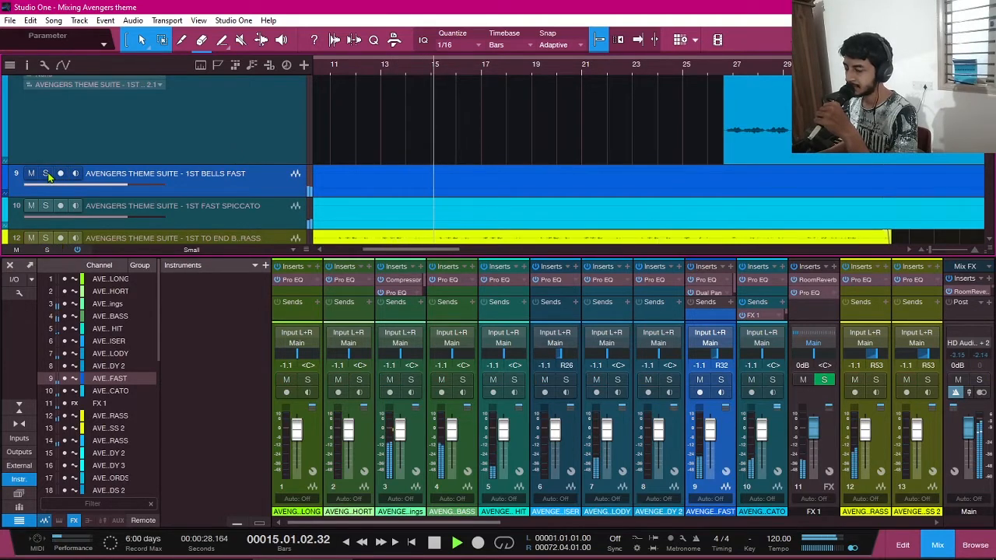
{"action": "left_click", "coordinate": [45, 173]}
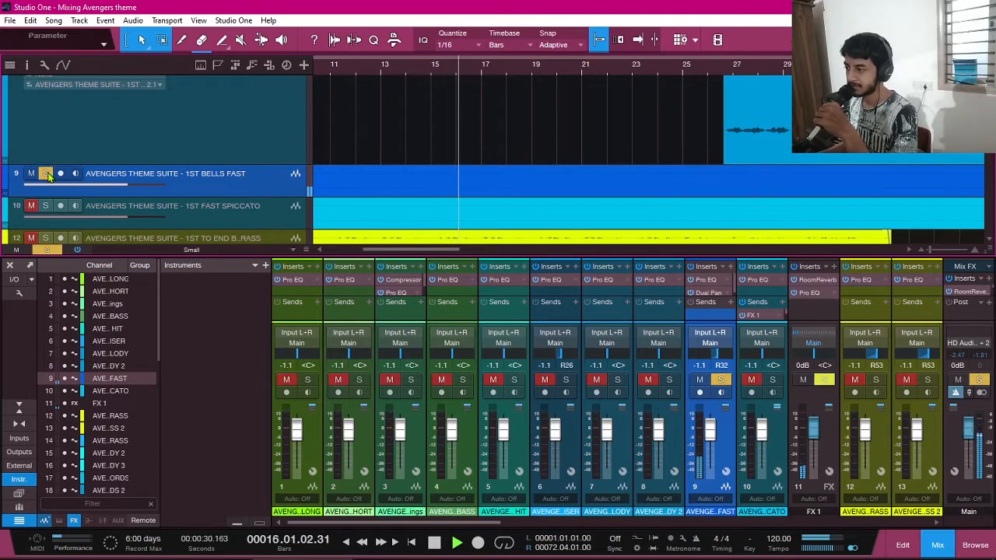
{"action": "left_click", "coordinate": [45, 173]}
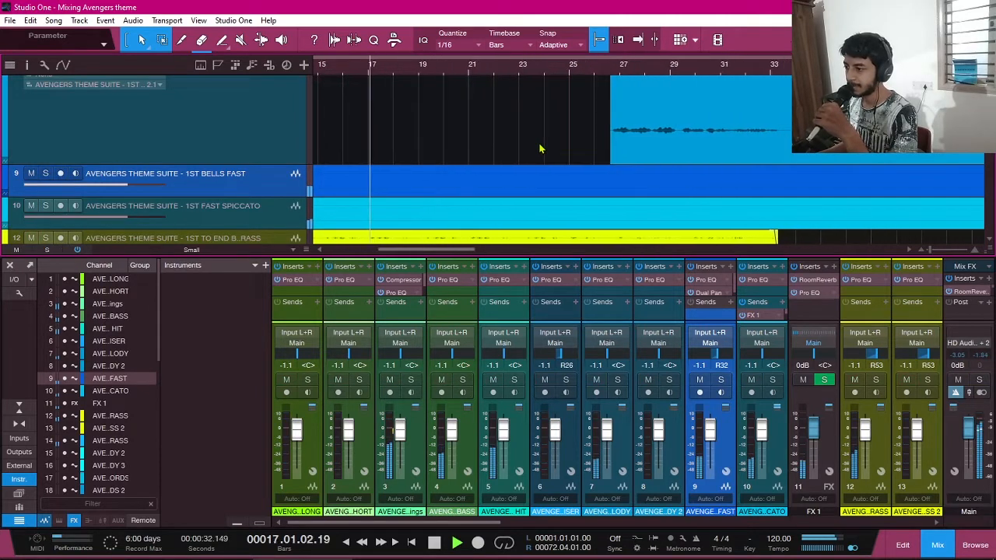
{"action": "left_click", "coordinate": [46, 173]}
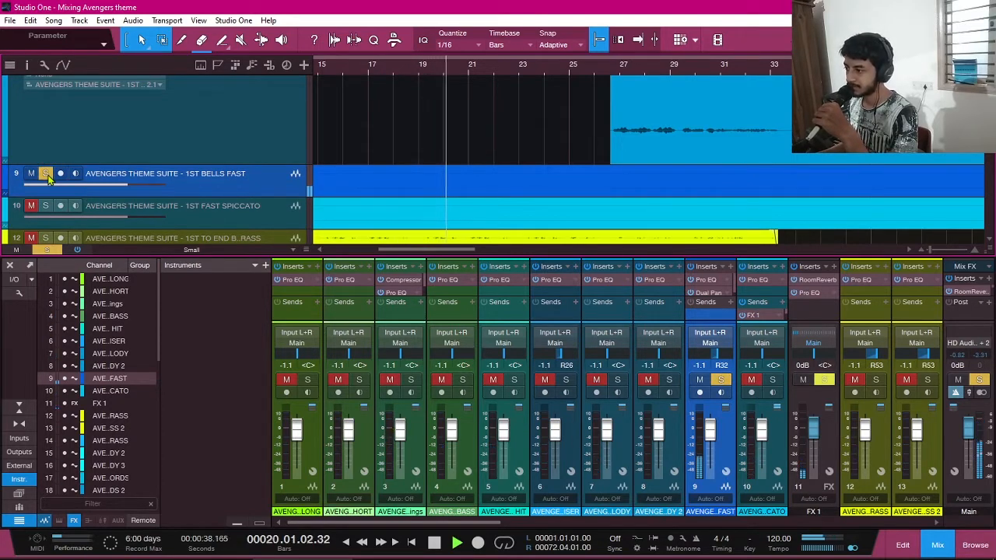
{"action": "left_click", "coordinate": [46, 173]}
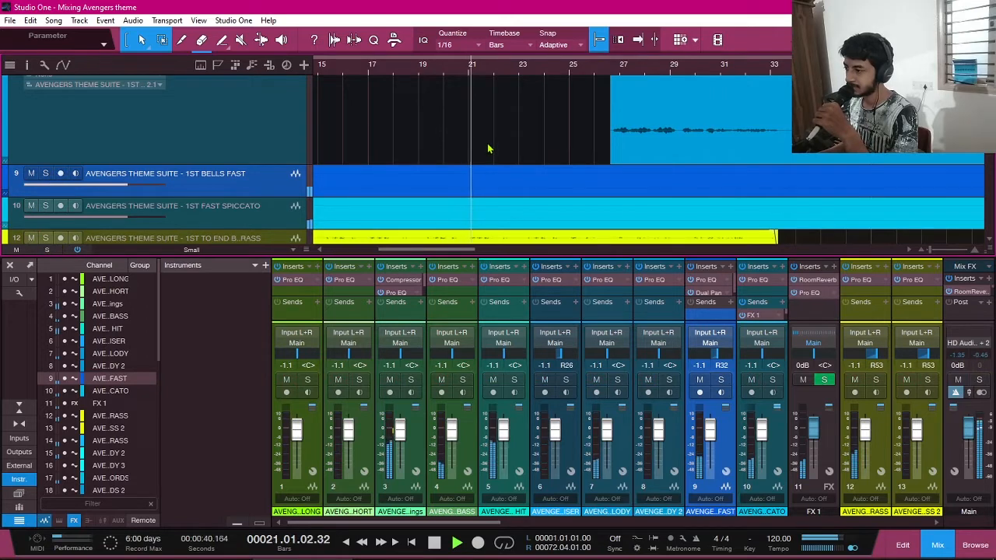
{"action": "key", "text": "space"}
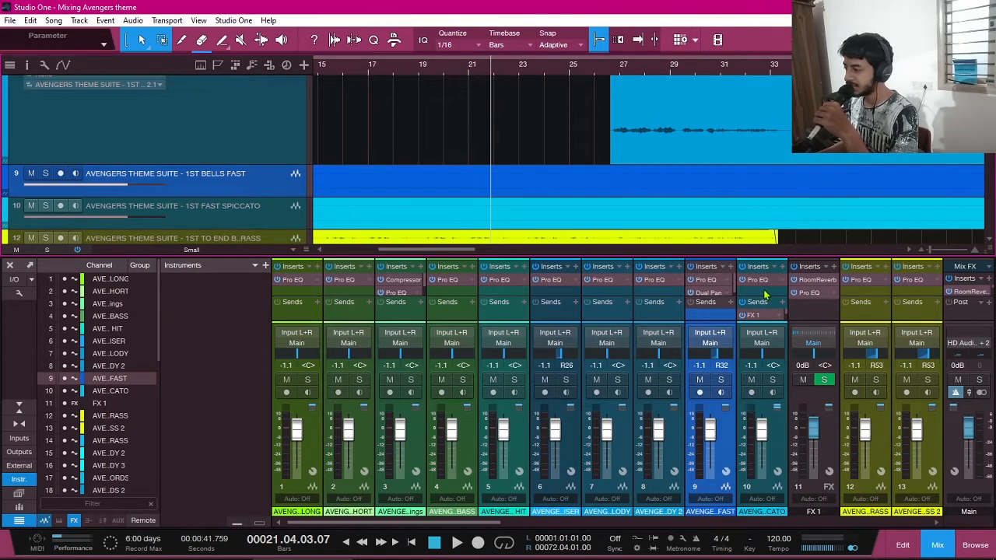
- Examine the Pro EQ low cut, mid dip and high boost on the 1ST BELLS FAST channel, and close the plug-in
{"action": "left_click", "coordinate": [713, 286]}
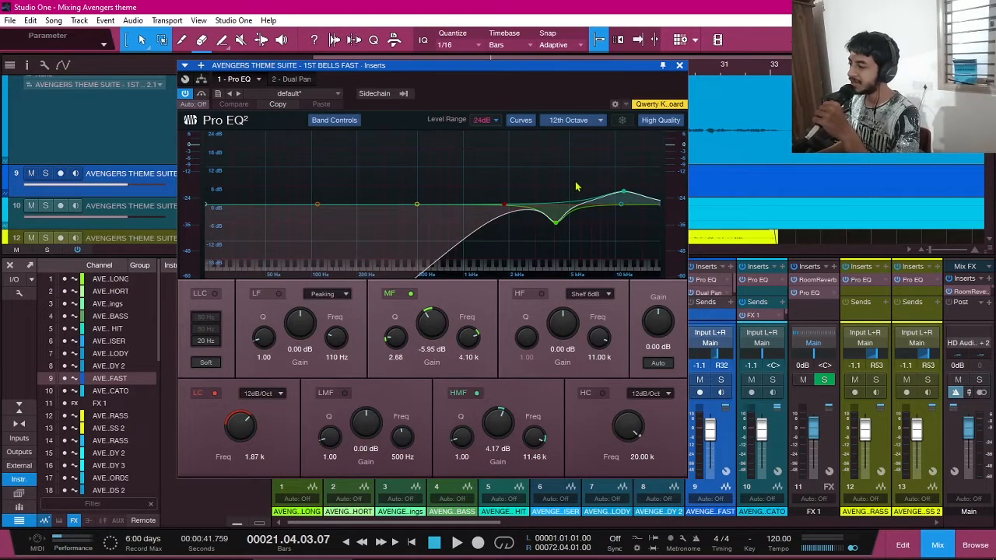
{"action": "scroll", "coordinate": [124, 153], "scroll_direction": "up", "scroll_amount": 2}
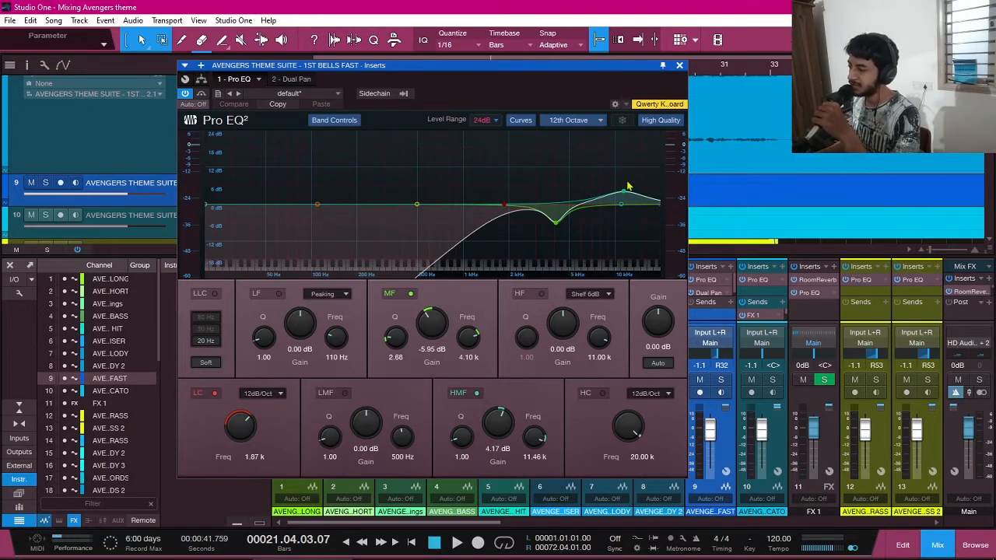
{"action": "left_click", "coordinate": [679, 65]}
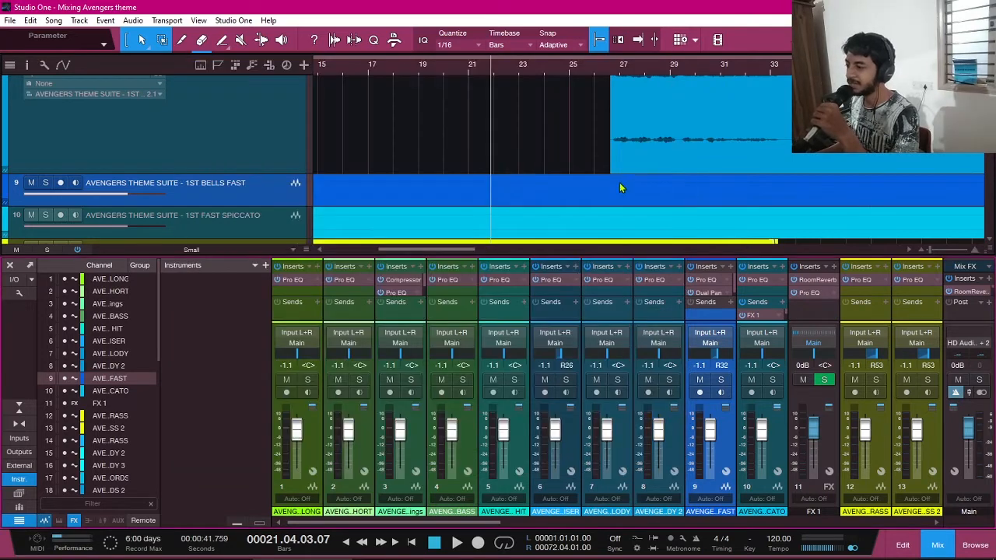
- Select the 1ST FAST SPICCATO track and increase its track height
{"action": "scroll", "coordinate": [620, 185], "scroll_direction": "down", "scroll_amount": 1}
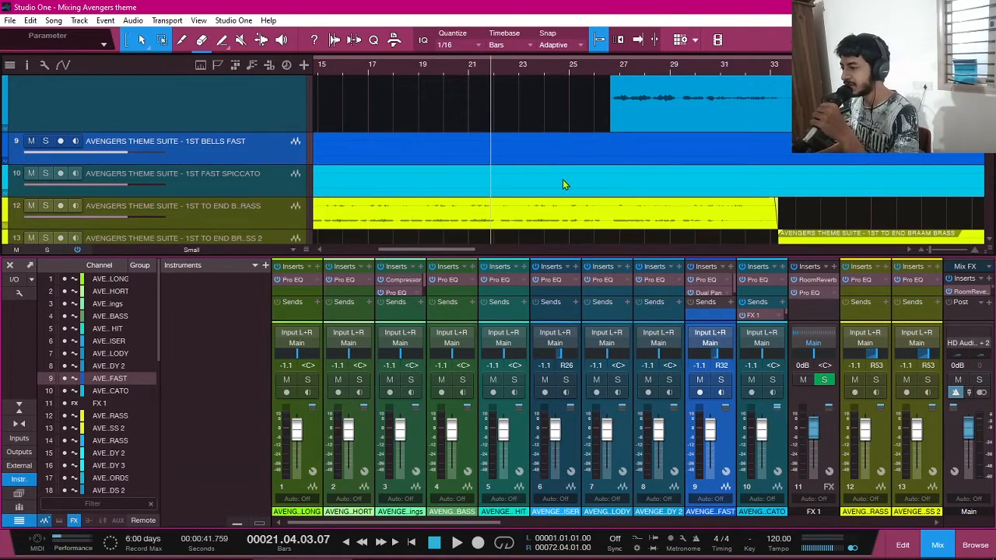
{"action": "left_click", "coordinate": [280, 188]}
{"action": "scroll", "coordinate": [548, 182], "scroll_direction": "down", "scroll_amount": 1}
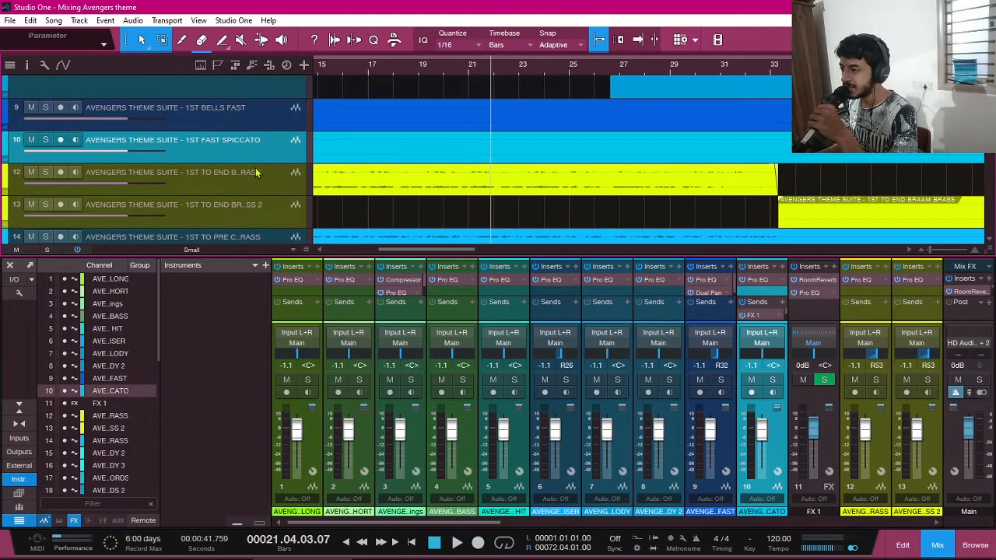
{"action": "left_click_drag", "start_coordinate": [253, 165], "coordinate": [247, 253]}
{"action": "scroll", "coordinate": [335, 225], "scroll_direction": "down", "scroll_amount": 1}
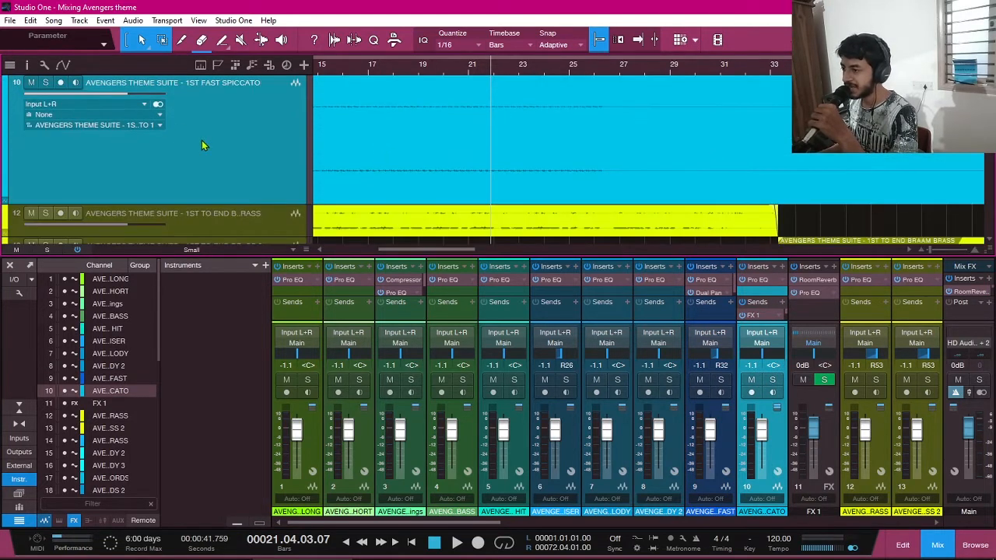
- Solo the 1ST FAST SPICCATO track, play it from bar 9 to bar 15, and stop playback
{"action": "left_click", "coordinate": [46, 82]}
{"action": "scroll", "coordinate": [443, 80], "scroll_direction": "left", "scroll_amount": 3}
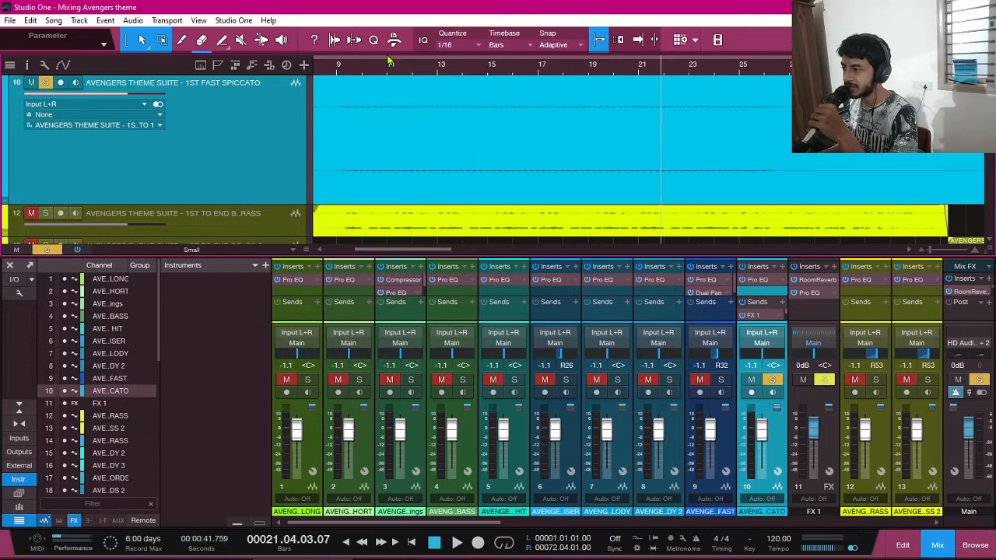
{"action": "left_click", "coordinate": [344, 68]}
{"action": "key", "text": "space"}
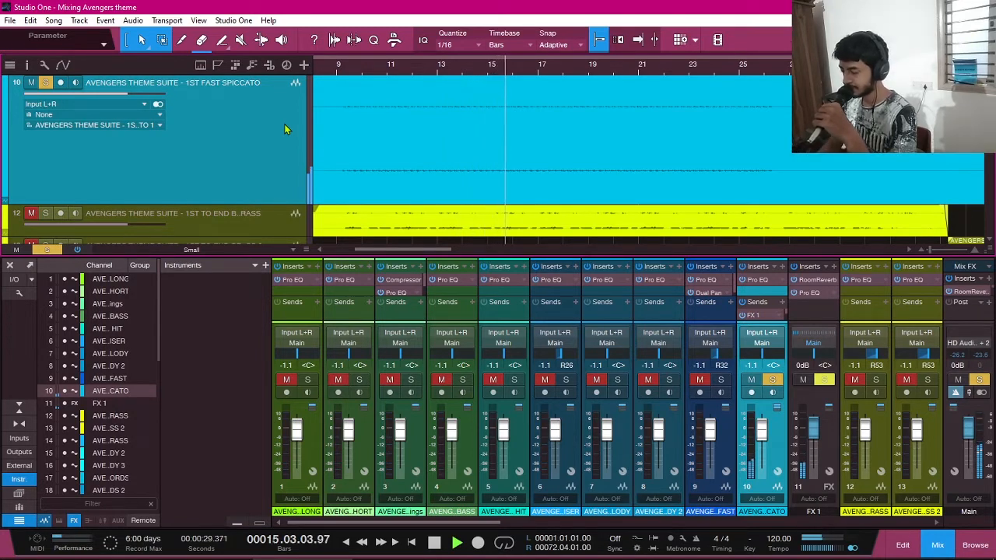
{"action": "key", "text": "space"}
- Open the Pro EQ on the 1ST FAST SPICCATO channel to review its curve
{"action": "scroll", "coordinate": [421, 121], "scroll_direction": "up", "scroll_amount": 2}
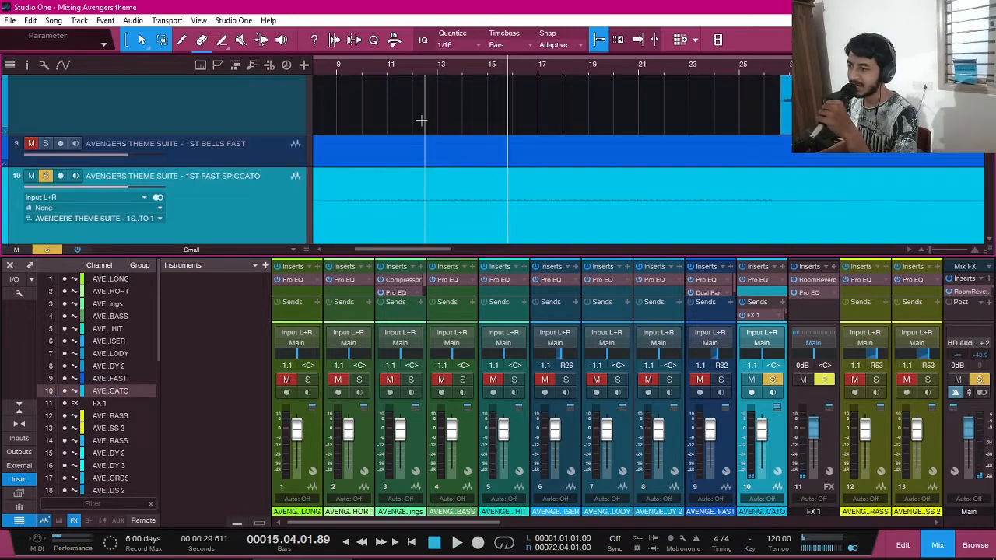
{"action": "scroll", "coordinate": [260, 179], "scroll_direction": "down", "scroll_amount": 1}
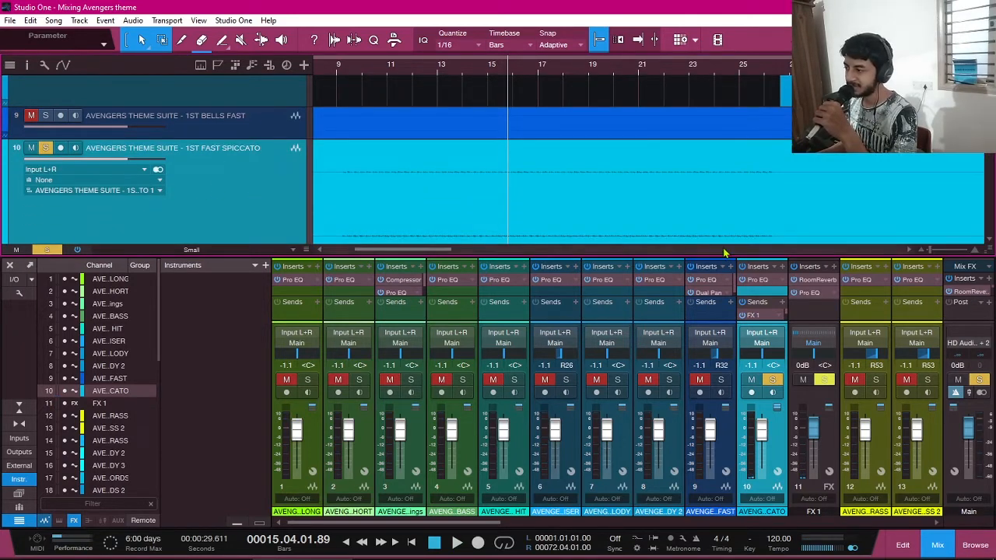
{"action": "left_click", "coordinate": [760, 279]}
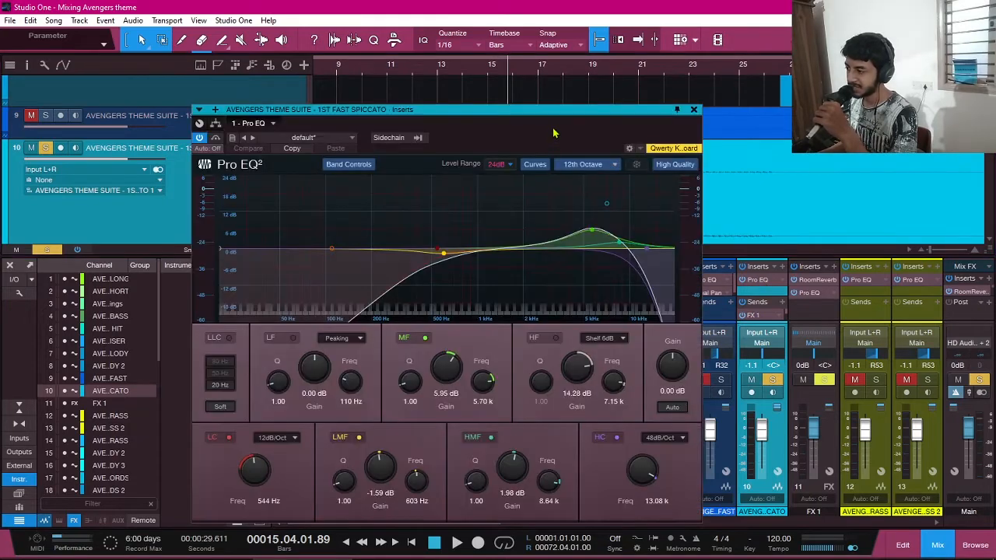
- Examine the Pro EQ high cut and low cut bands on the 1ST FAST SPICCATO channel, and close the plug-in
{"action": "left_click_drag", "start_coordinate": [553, 133], "coordinate": [544, 77]}
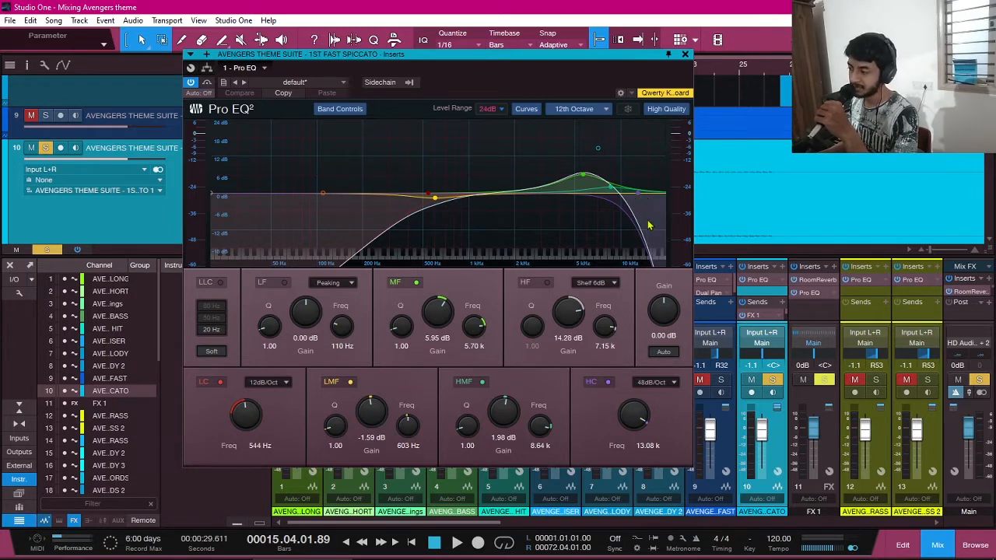
{"action": "left_click", "coordinate": [659, 384]}
{"action": "left_click", "coordinate": [598, 404]}
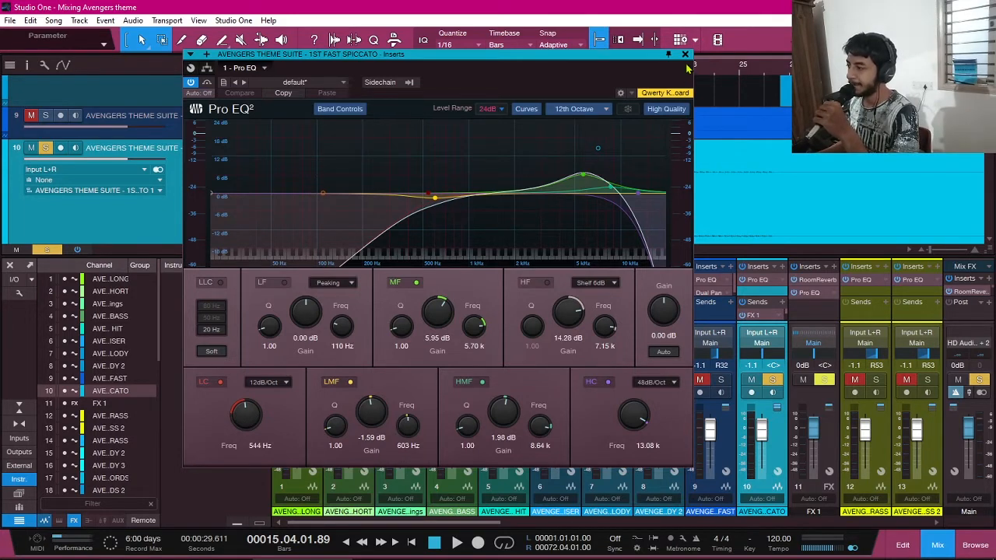
{"action": "left_click", "coordinate": [686, 55]}
- Enlarge the 1ST TO END BRAAM BRASS track, solo it, and start playback from bar 9
{"action": "scroll", "coordinate": [458, 188], "scroll_direction": "down", "scroll_amount": 3}
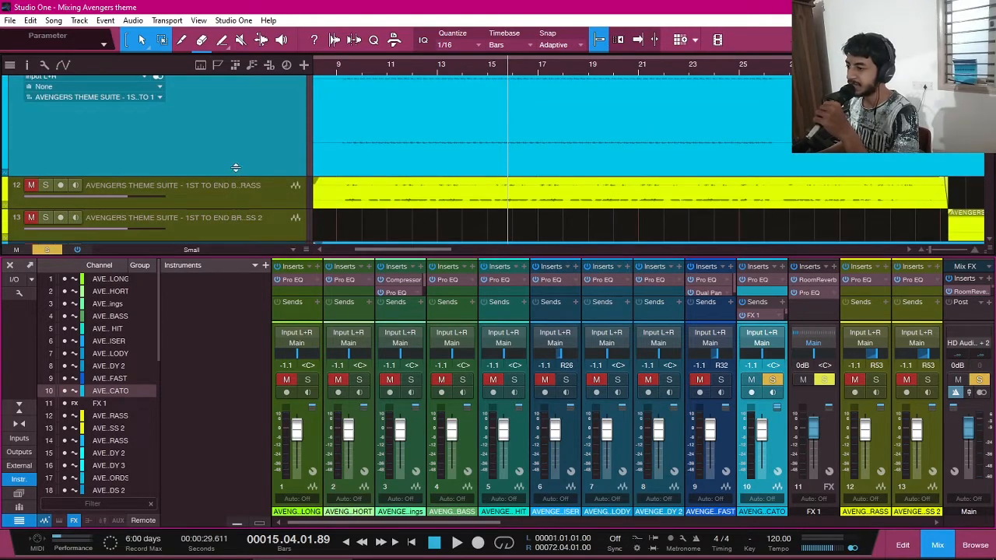
{"action": "scroll", "coordinate": [235, 167], "scroll_direction": "down", "scroll_amount": 3}
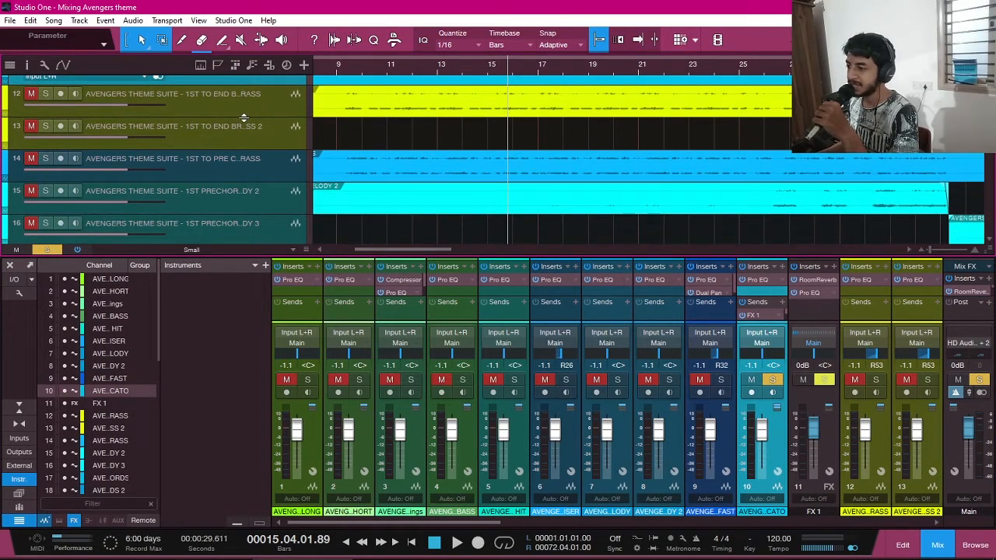
{"action": "left_click_drag", "start_coordinate": [244, 117], "coordinate": [233, 237]}
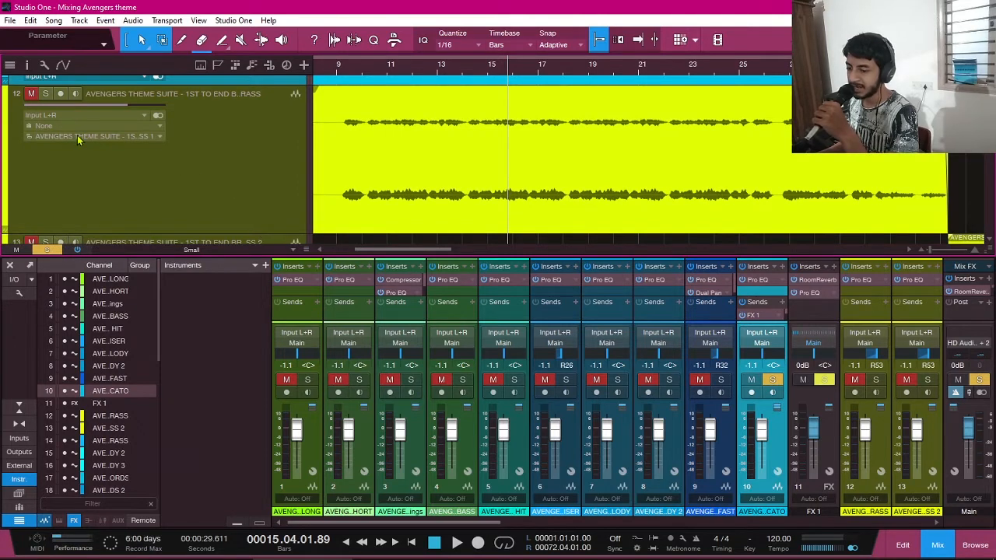
{"action": "left_click", "coordinate": [45, 94]}
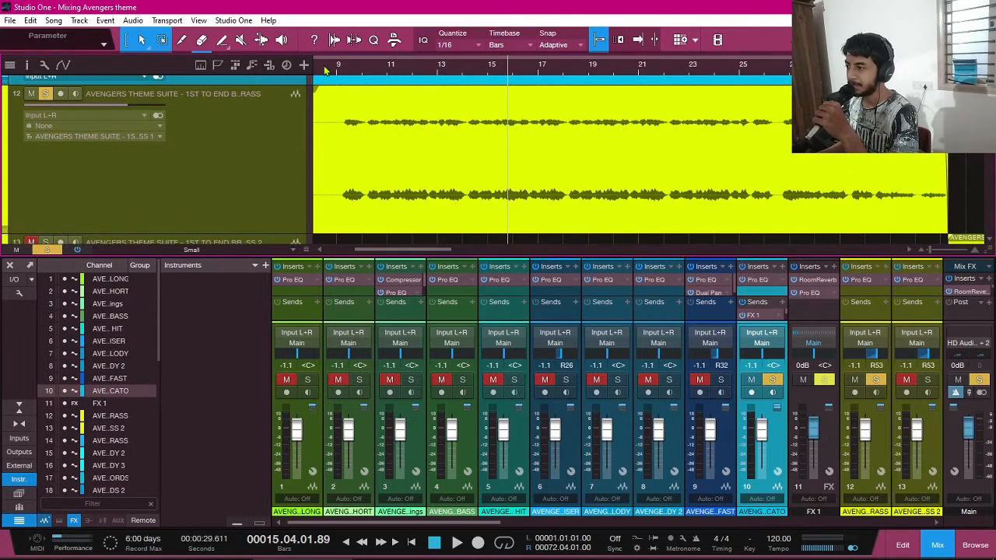
{"action": "left_click", "coordinate": [340, 72]}
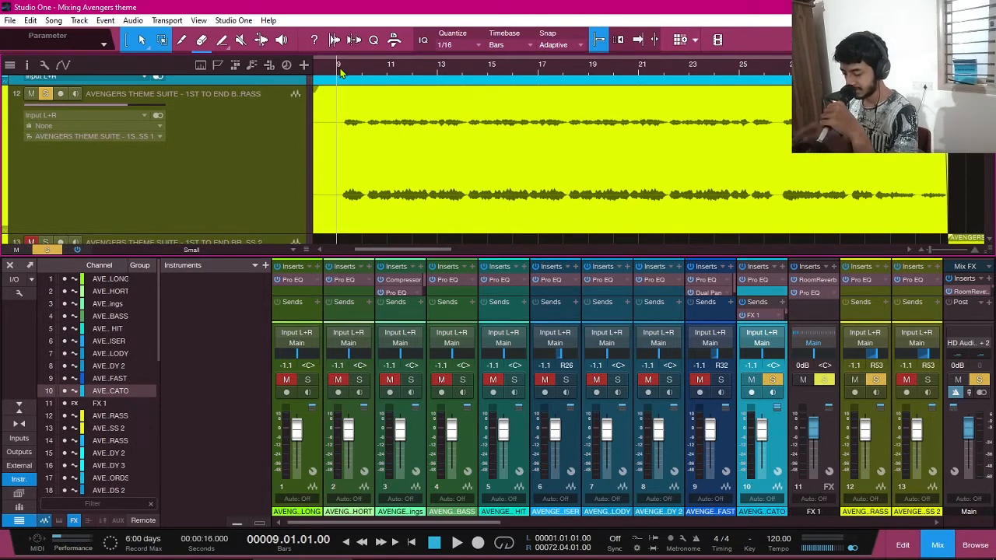
{"action": "key", "text": "space"}
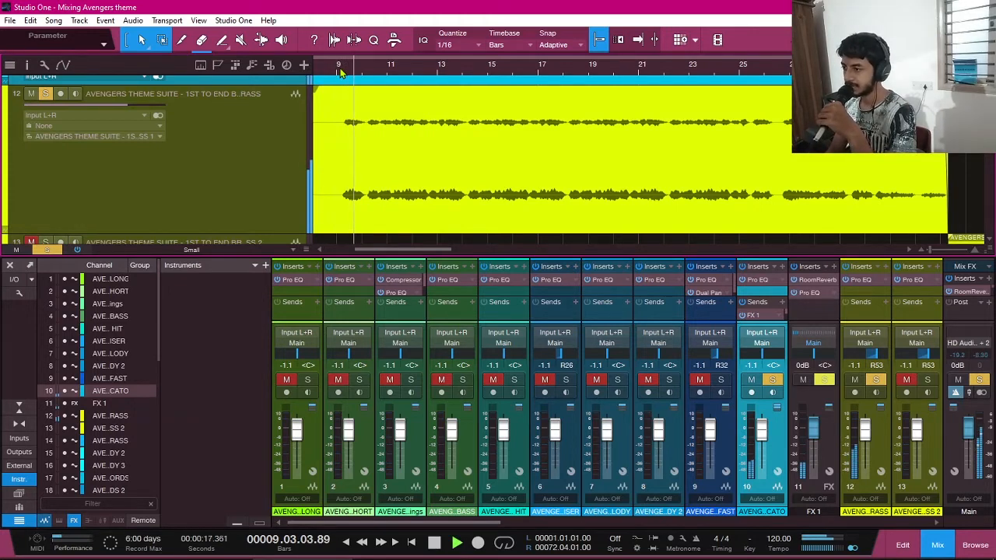
- Unsolo the 1ST FAST SPICCATO track to hear the braam brass alone, stop playback near bar 20, and select the braam brass track
{"action": "scroll", "coordinate": [47, 117], "scroll_direction": "up", "scroll_amount": 2}
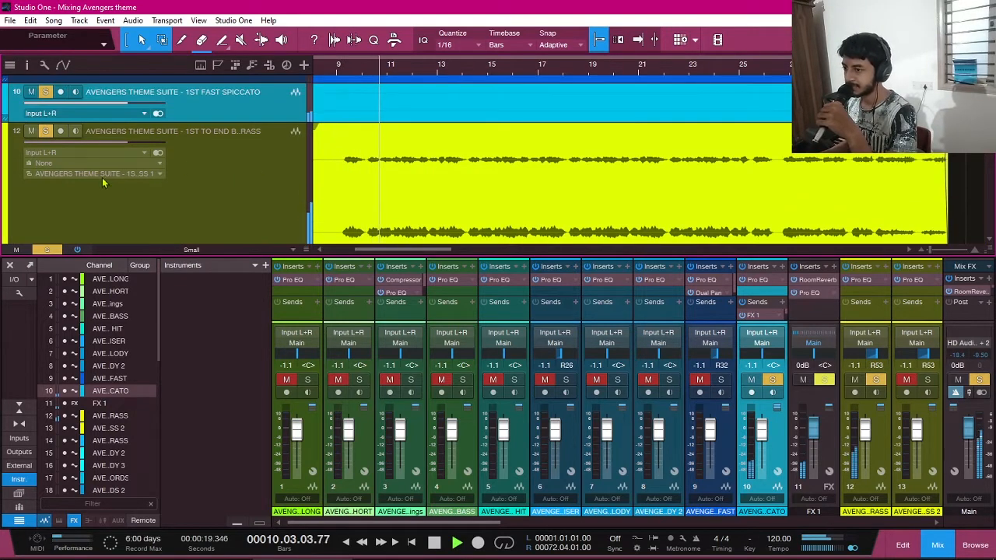
{"action": "left_click", "coordinate": [45, 93]}
{"action": "scroll", "coordinate": [629, 148], "scroll_direction": "down", "scroll_amount": 2}
{"action": "scroll", "coordinate": [614, 159], "scroll_direction": "up", "scroll_amount": 1}
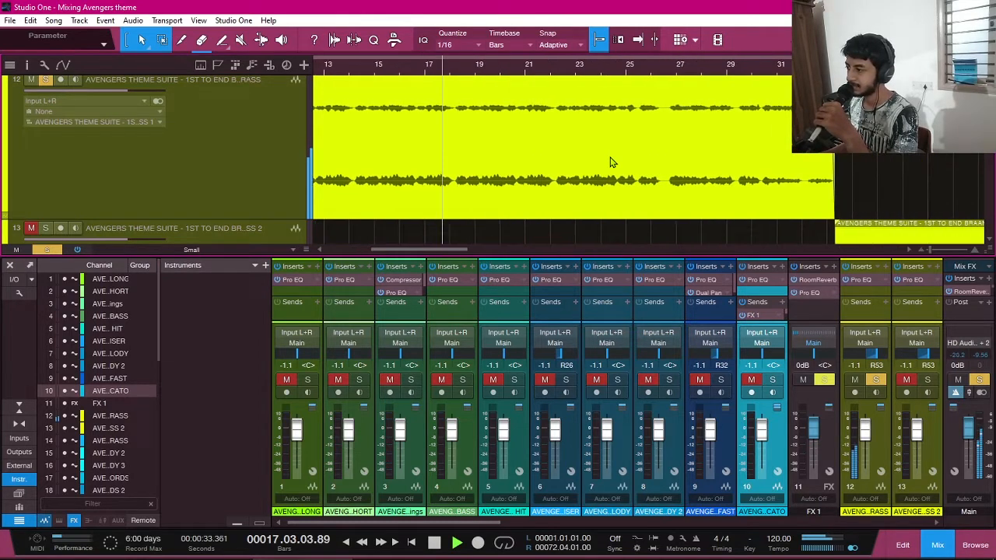
{"action": "scroll", "coordinate": [612, 162], "scroll_direction": "left", "scroll_amount": 3}
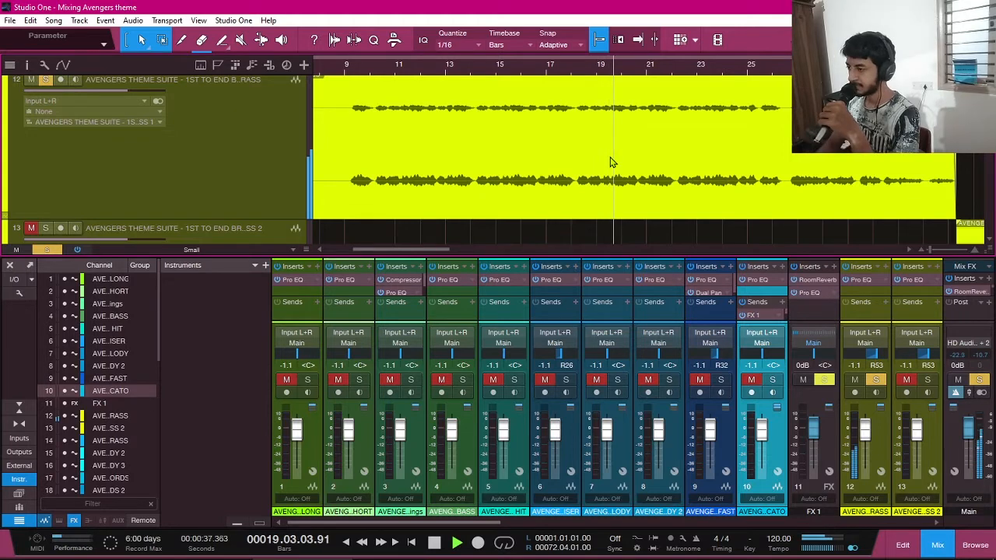
{"action": "left_click", "coordinate": [188, 156]}
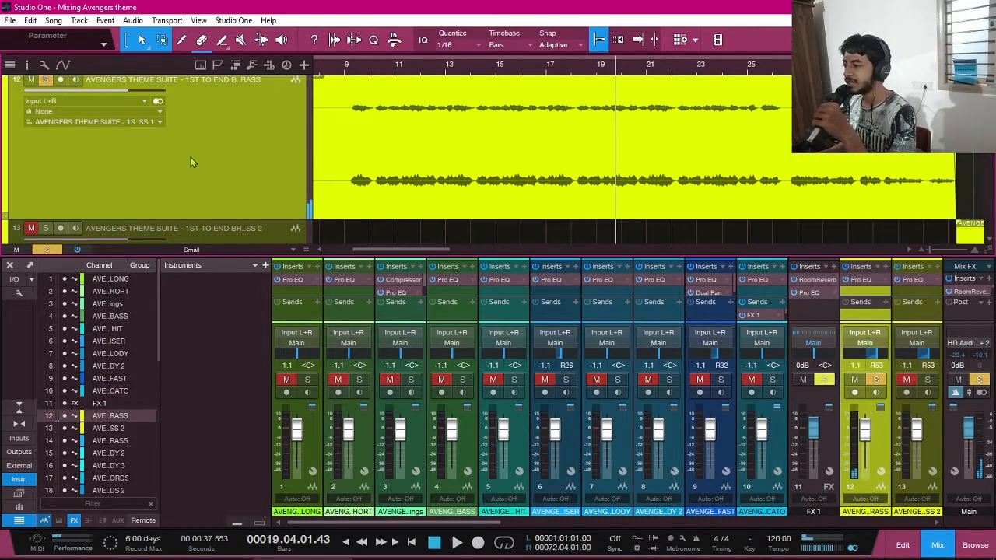
- Place the playhead at bar 9 beat 2 and look over the braam brass clip's waveform
{"action": "scroll", "coordinate": [551, 181], "scroll_direction": "left", "scroll_amount": 3}
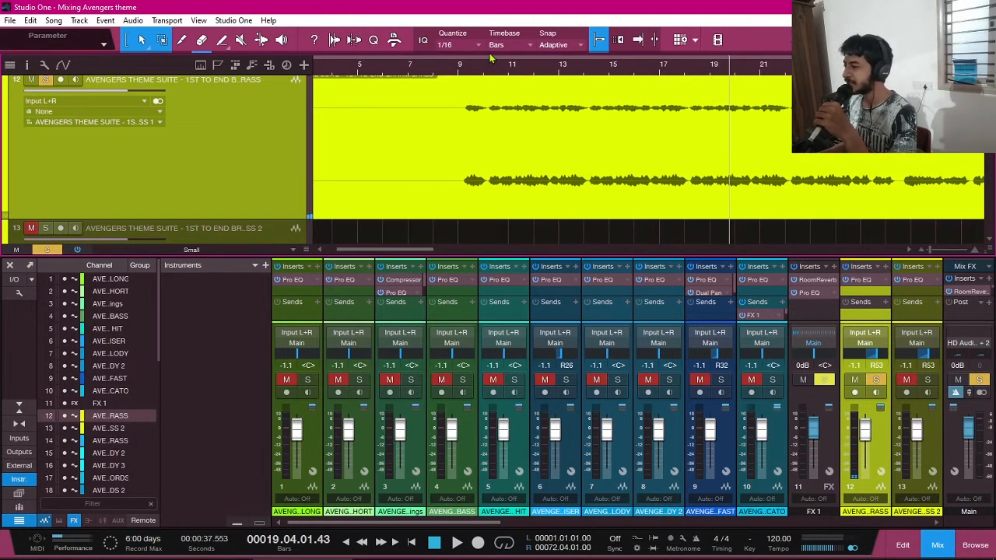
{"action": "left_click", "coordinate": [467, 70]}
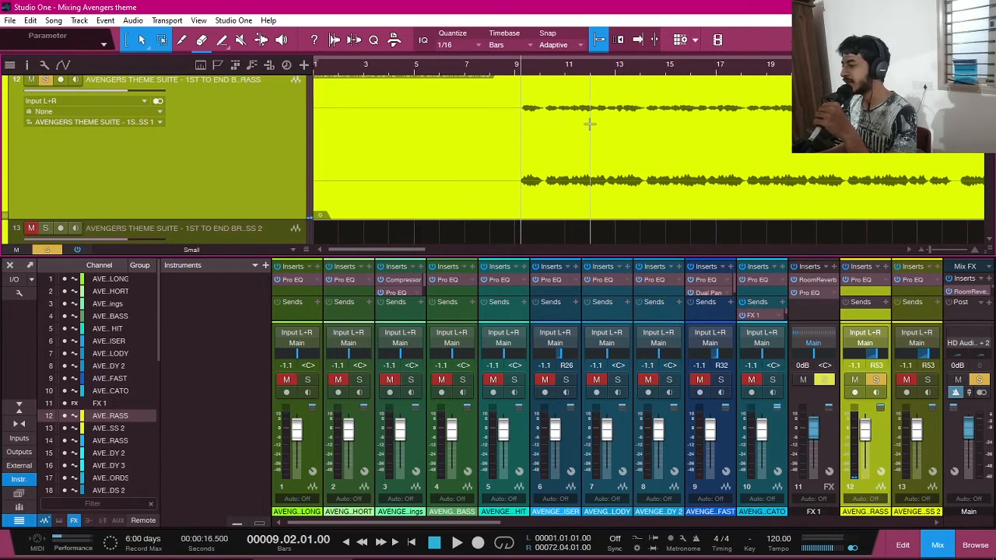
{"action": "scroll", "coordinate": [589, 123], "scroll_direction": "right", "scroll_amount": 6}
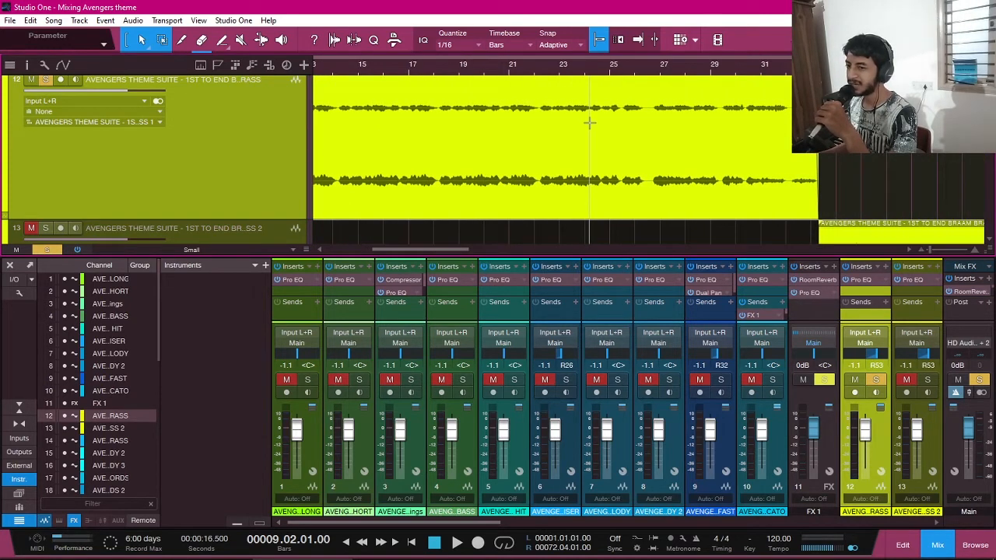
{"action": "scroll", "coordinate": [589, 123], "scroll_direction": "left", "scroll_amount": 4}
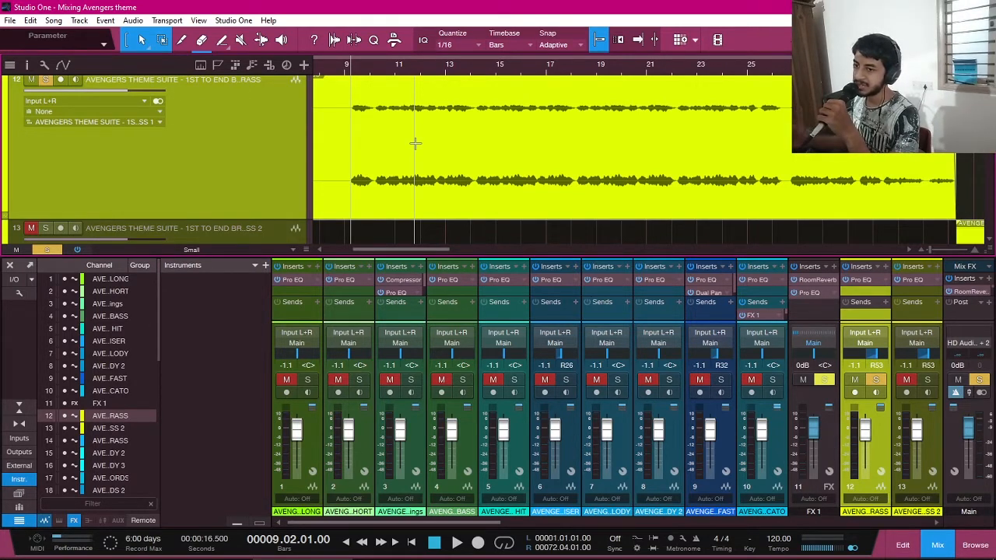
- Solo the 1ST TO PRE CHORUS BRASS track as well and play both brass tracks together
{"action": "scroll", "coordinate": [416, 148], "scroll_direction": "down", "scroll_amount": 3}
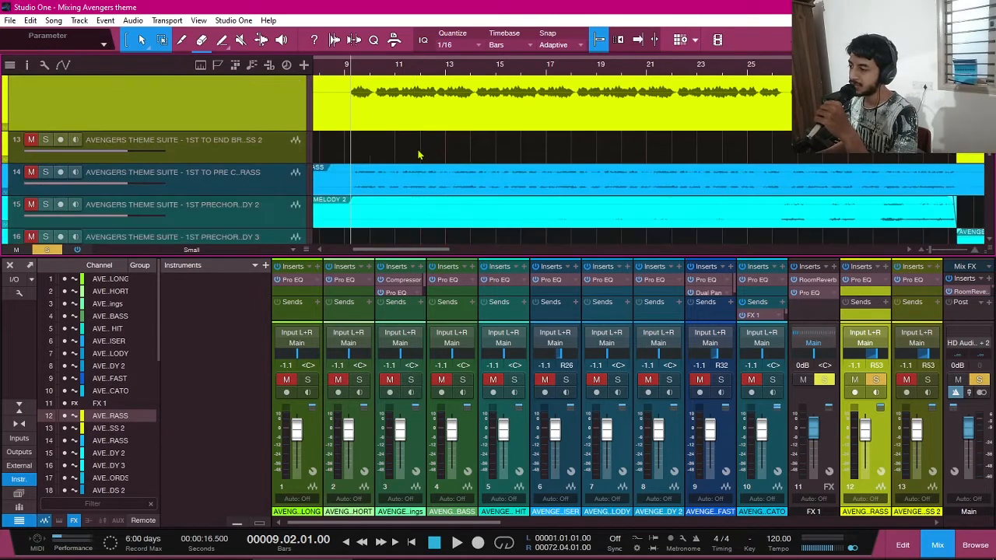
{"action": "scroll", "coordinate": [422, 161], "scroll_direction": "up", "scroll_amount": 2}
{"action": "scroll", "coordinate": [422, 162], "scroll_direction": "down", "scroll_amount": 2}
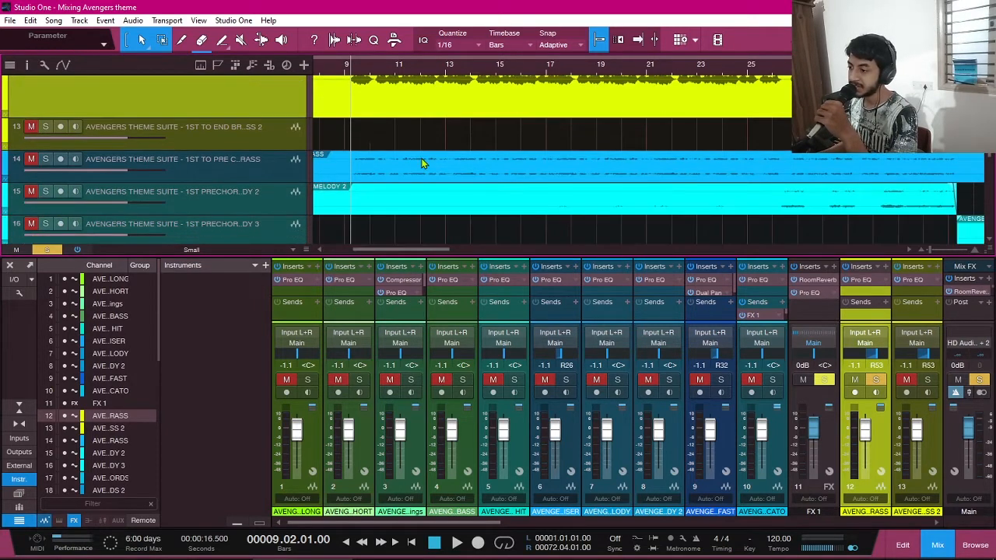
{"action": "left_click", "coordinate": [45, 160]}
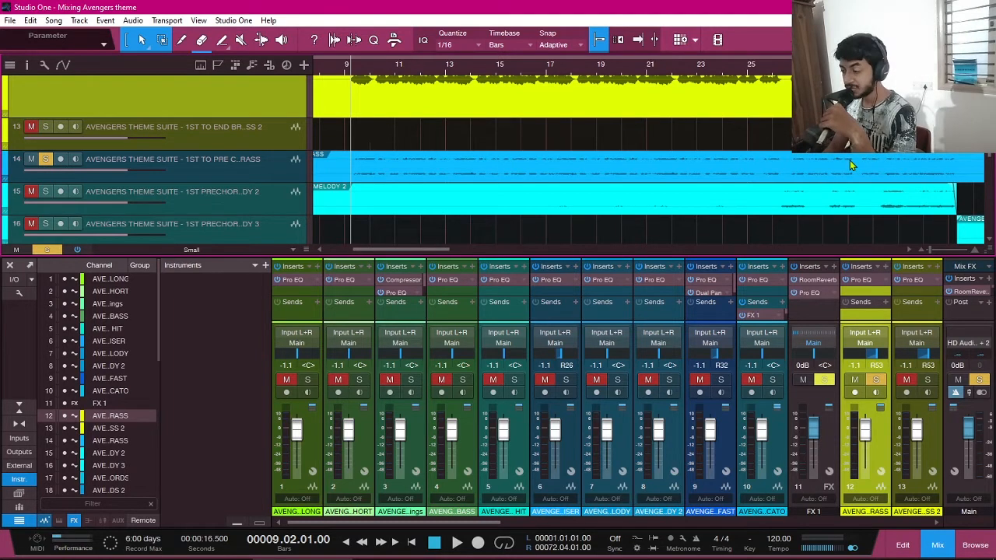
{"action": "key", "text": "space"}
- Reduce the height of the 1ST TO END BRAAM BRASS track during playback and unsolo it to hear the pre chorus brass alone
{"action": "scroll", "coordinate": [669, 137], "scroll_direction": "up", "scroll_amount": 4}
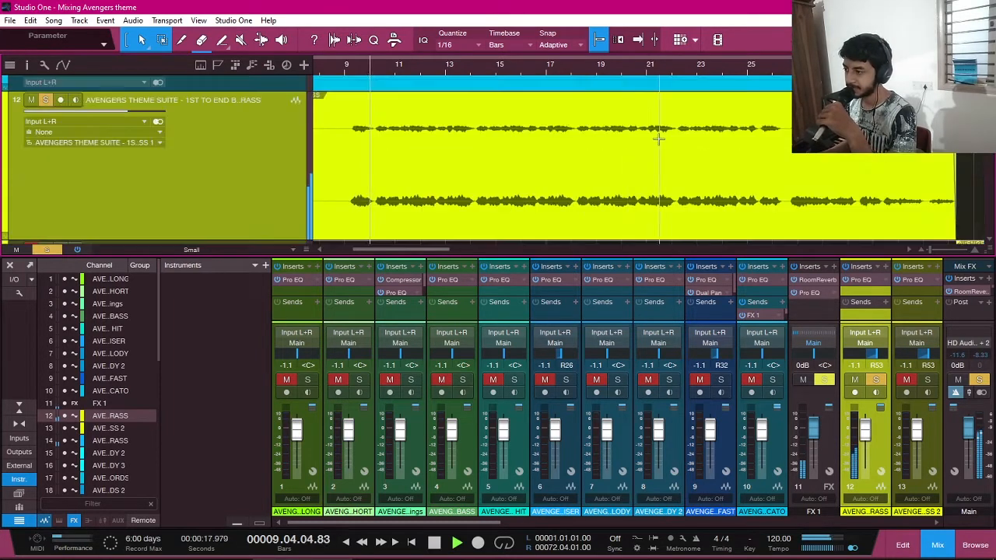
{"action": "scroll", "coordinate": [536, 159], "scroll_direction": "down", "scroll_amount": 3}
{"action": "scroll", "coordinate": [502, 164], "scroll_direction": "up", "scroll_amount": 1}
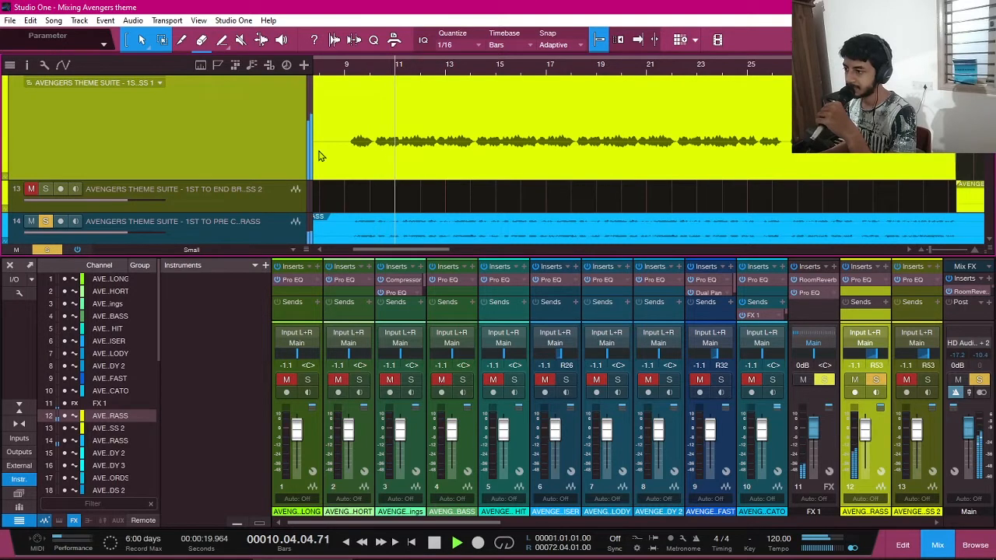
{"action": "scroll", "coordinate": [118, 104], "scroll_direction": "up", "scroll_amount": 1}
{"action": "left_click_drag", "start_coordinate": [127, 199], "coordinate": [132, 105]}
{"action": "scroll", "coordinate": [146, 126], "scroll_direction": "up", "scroll_amount": 2}
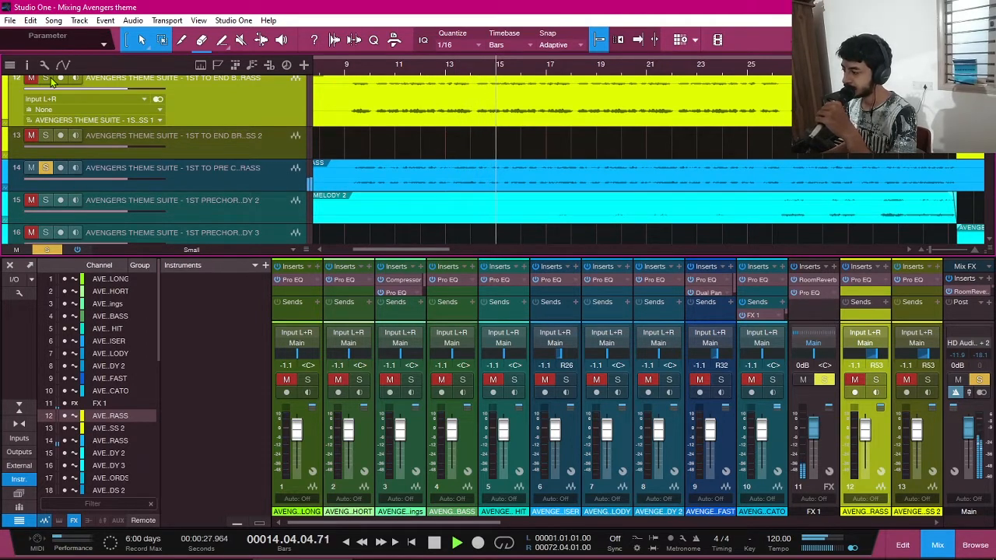
- Bring both brass channels into view in the mixer, solo the braam brass again, and stop playback at bar 20
{"action": "left_click_drag", "start_coordinate": [492, 522], "coordinate": [555, 523]}
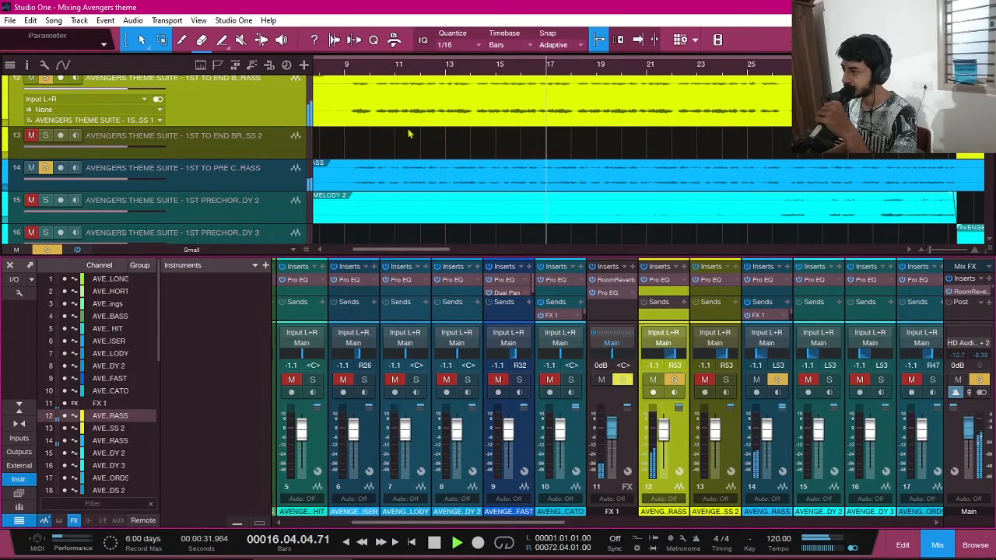
{"action": "left_click", "coordinate": [46, 79]}
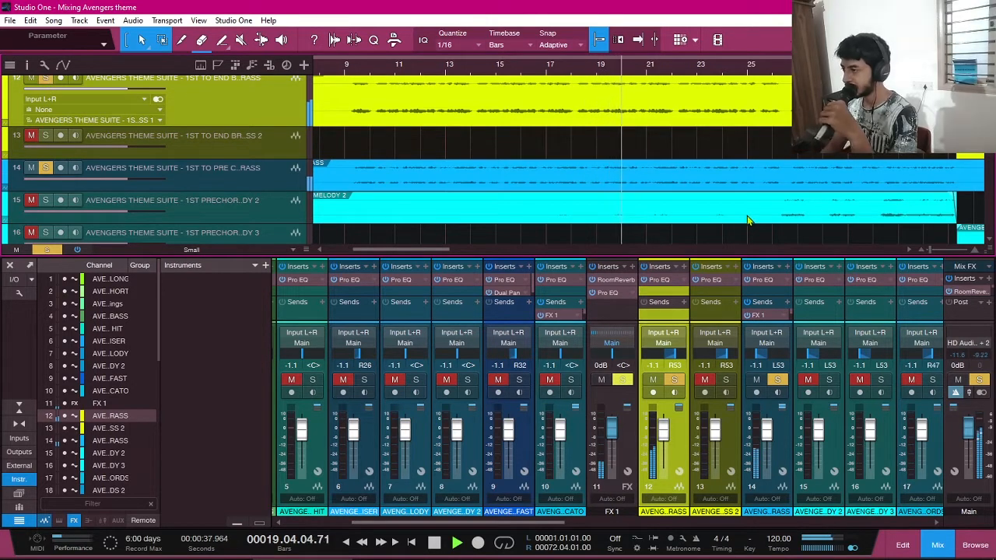
{"action": "key", "text": "space"}
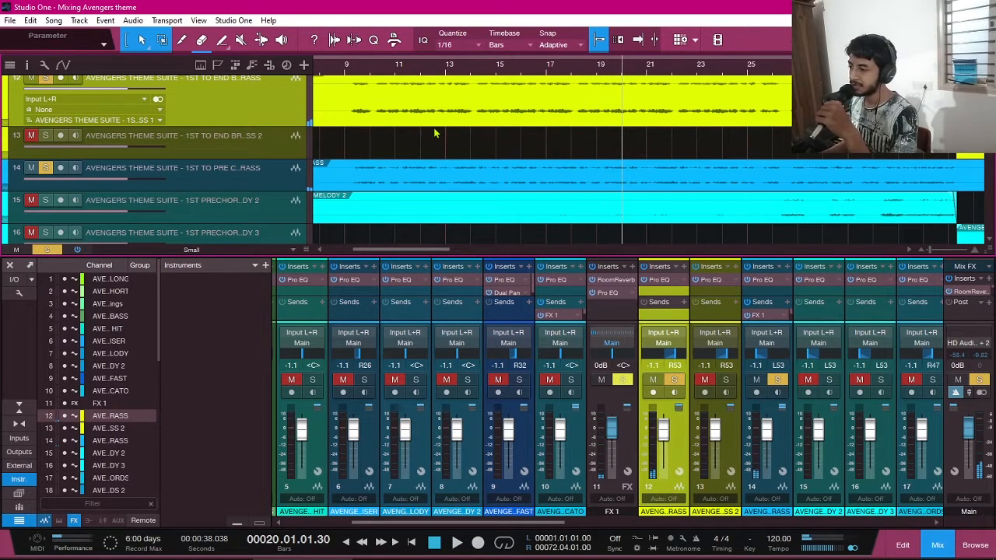
- Return the playhead to bar 9 beat 2 and alternately select the pre chorus brass and braam brass tracks to compare them
{"action": "left_click", "coordinate": [351, 68]}
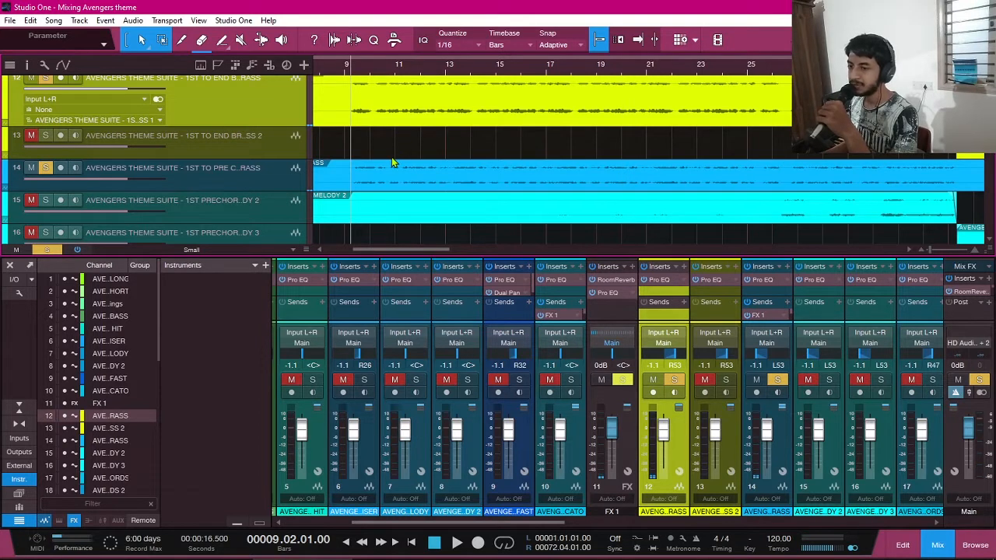
{"action": "left_click", "coordinate": [299, 182]}
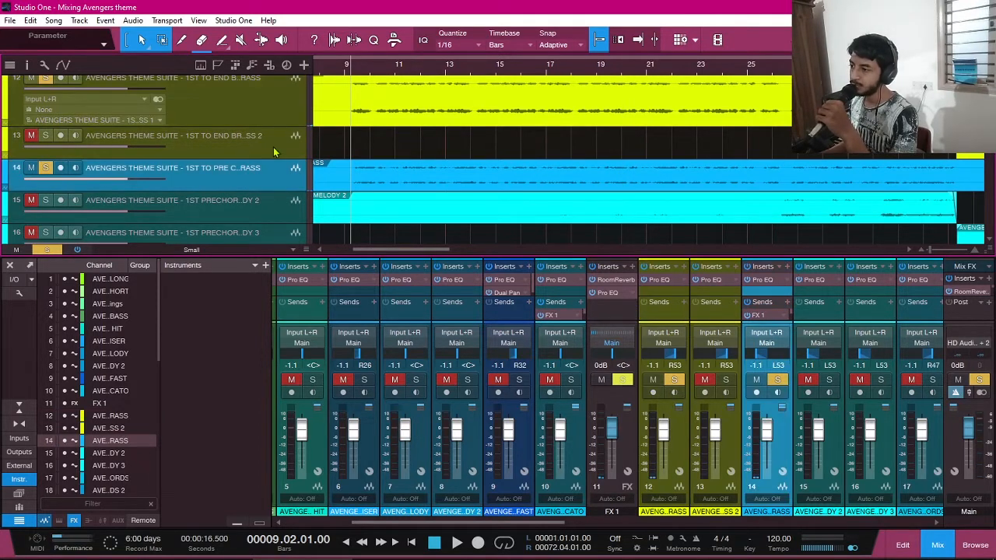
{"action": "left_click", "coordinate": [279, 115]}
{"action": "left_click", "coordinate": [280, 183]}
{"action": "left_click", "coordinate": [274, 114]}
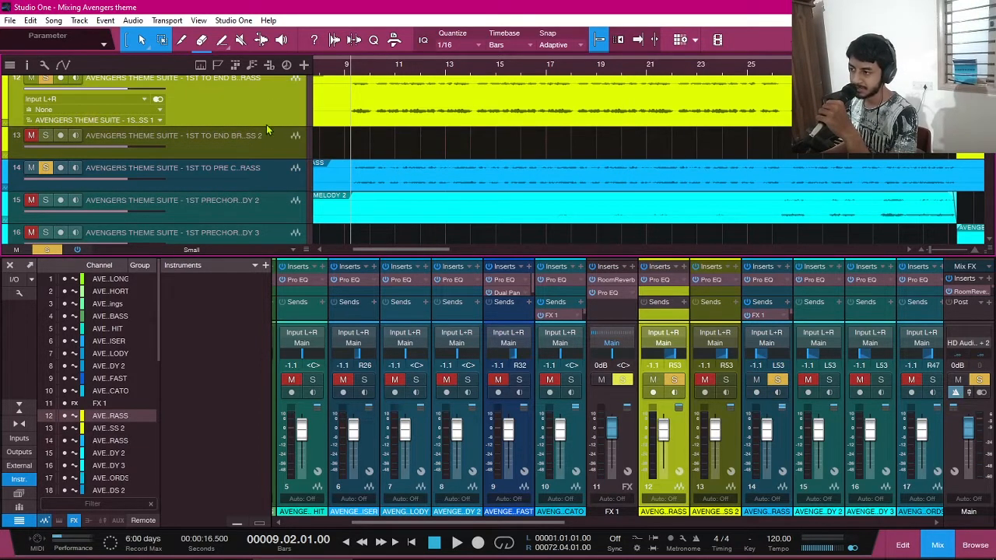
- Shrink the braam brass track to a small height, then compare the panning and clips of the braam and pre chorus brass tracks
{"action": "left_click_drag", "start_coordinate": [266, 126], "coordinate": [268, 98]}
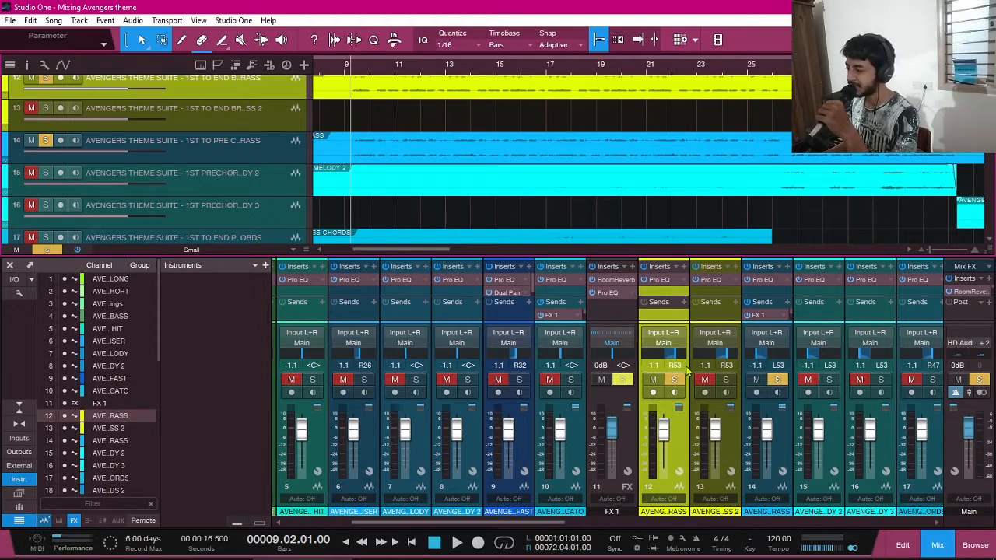
{"action": "left_click", "coordinate": [207, 159]}
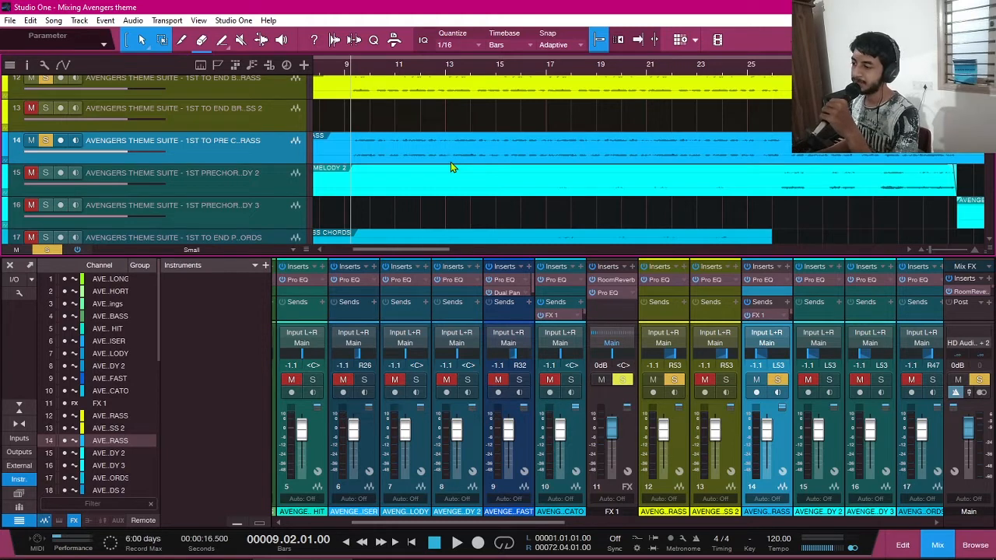
{"action": "scroll", "coordinate": [450, 164], "scroll_direction": "up", "scroll_amount": 2}
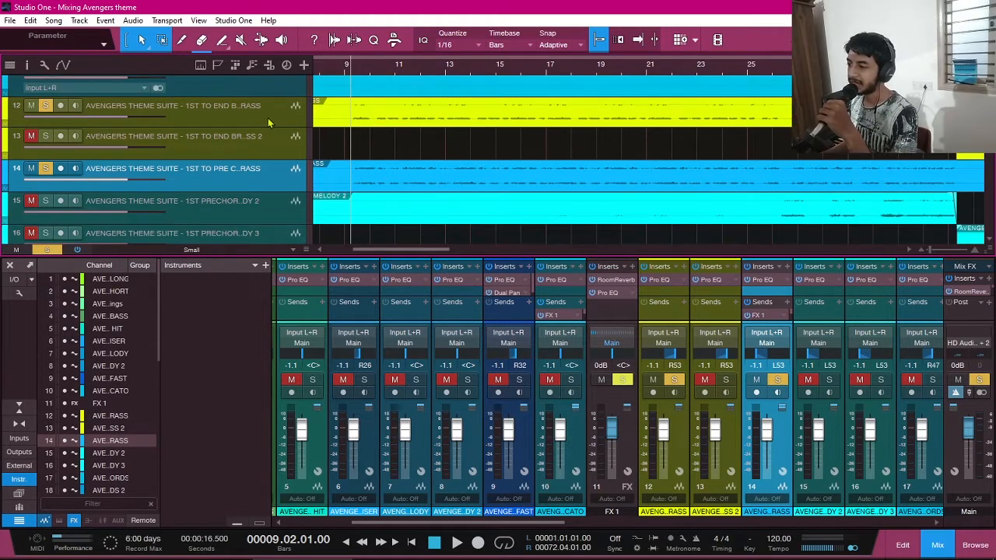
{"action": "left_click", "coordinate": [269, 122]}
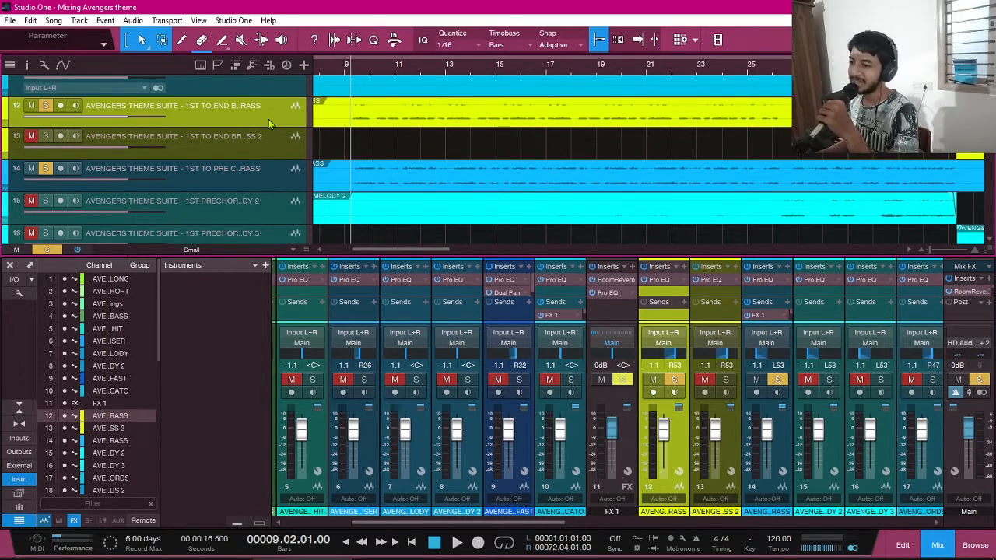
{"action": "scroll", "coordinate": [547, 129], "scroll_direction": "left", "scroll_amount": 3}
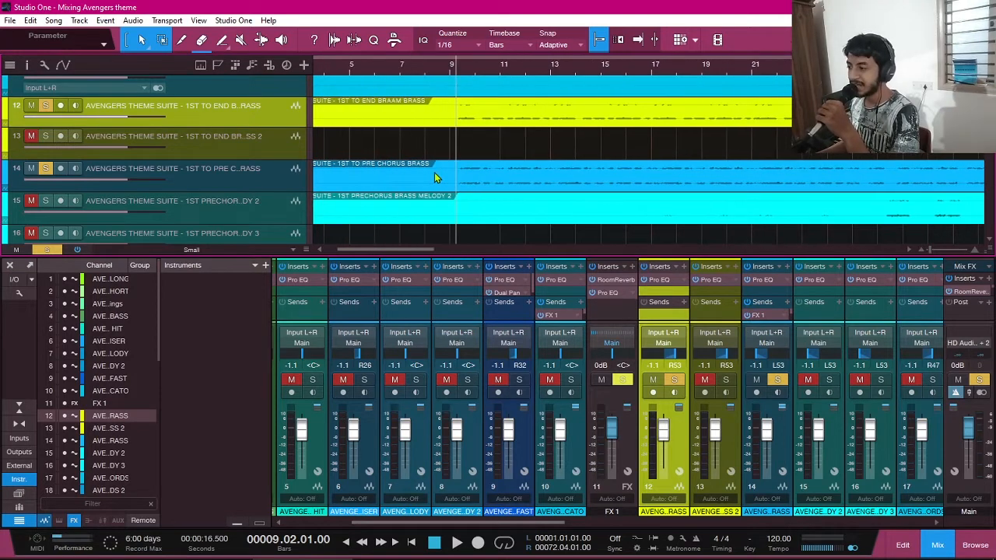
{"action": "scroll", "coordinate": [436, 177], "scroll_direction": "left", "scroll_amount": 2}
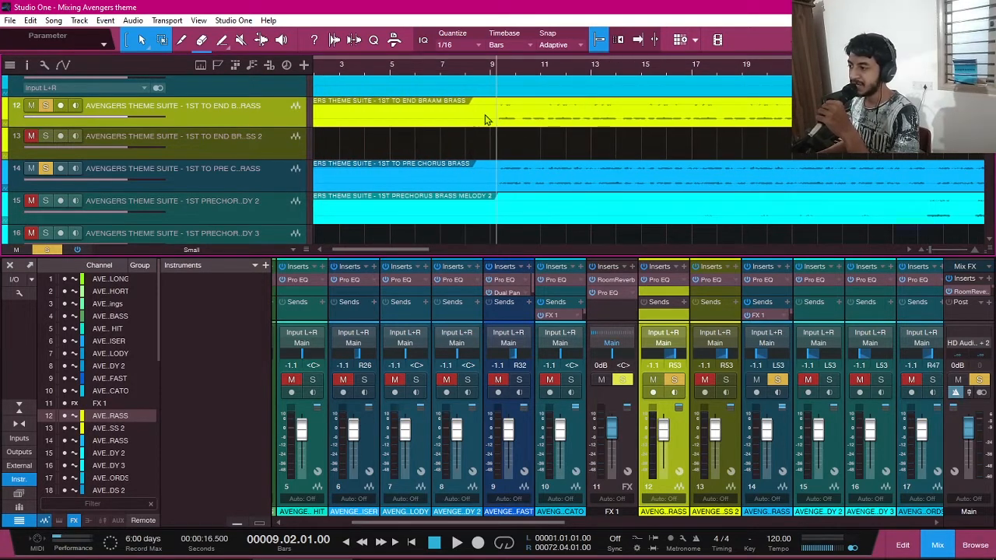
{"action": "scroll", "coordinate": [529, 142], "scroll_direction": "right", "scroll_amount": 6}
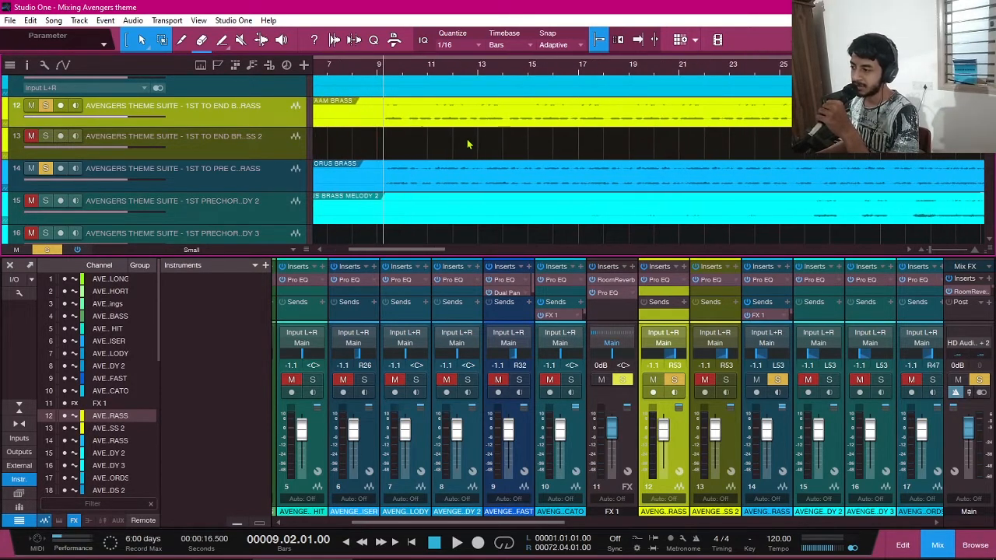
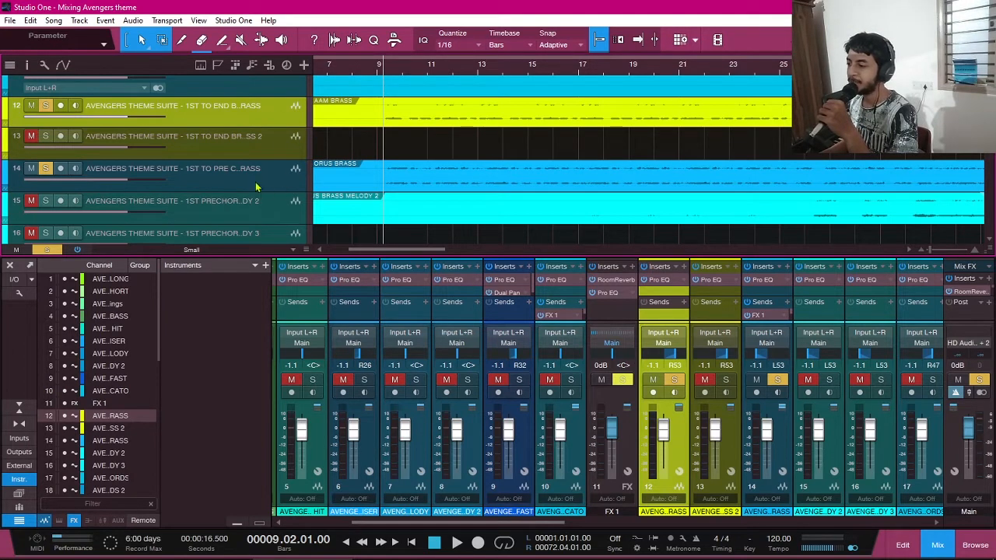
- Alternately select the pre chorus brass and braam brass tracks to compare them, ending on the pre chorus brass
{"action": "left_click", "coordinate": [255, 186]}
{"action": "left_click", "coordinate": [274, 117]}
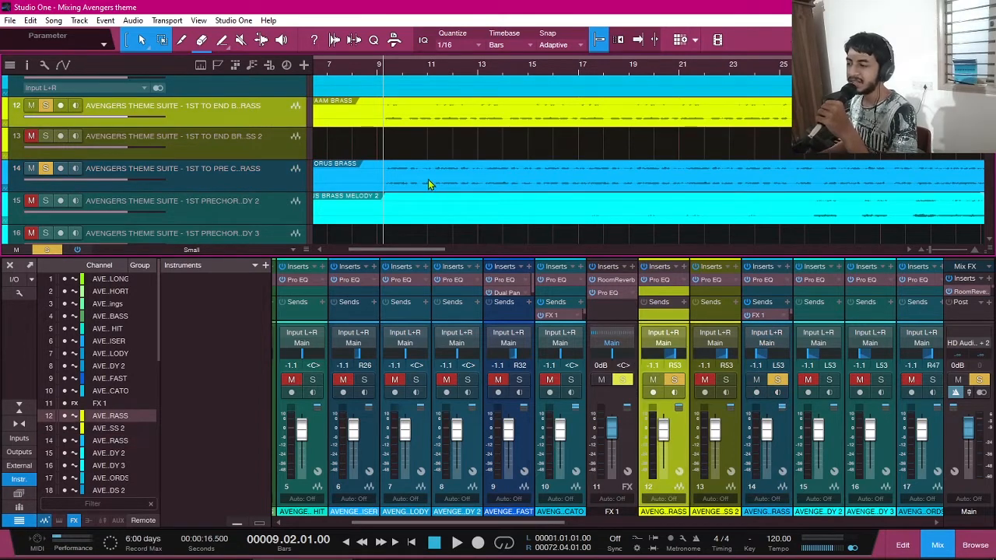
{"action": "left_click", "coordinate": [278, 181]}
{"action": "left_click", "coordinate": [280, 123]}
{"action": "left_click", "coordinate": [253, 184]}
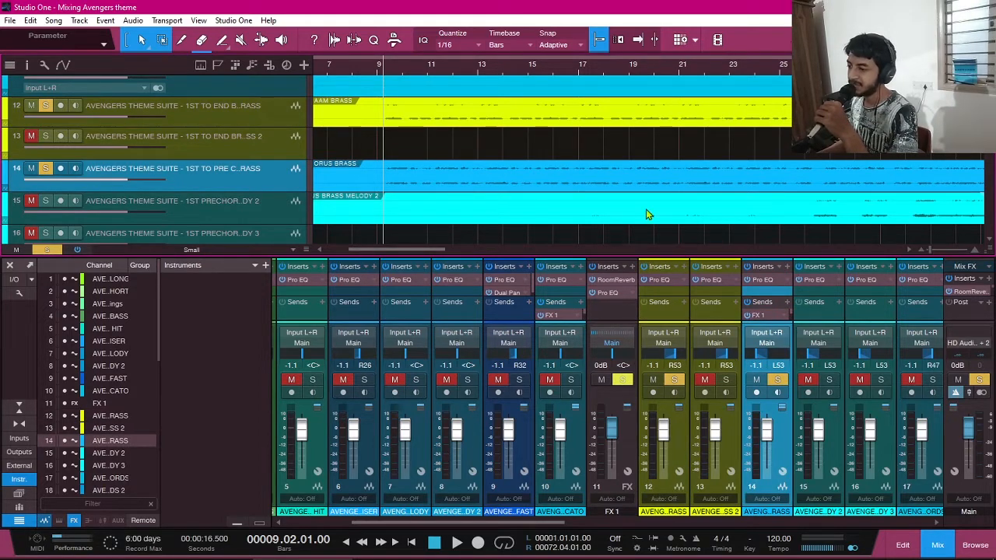
- Play the soloed braam brass and pre chorus brass together from bar 9 beat 2, following their clips, and stop at bar 19
{"action": "scroll", "coordinate": [387, 157], "scroll_direction": "down", "scroll_amount": 1}
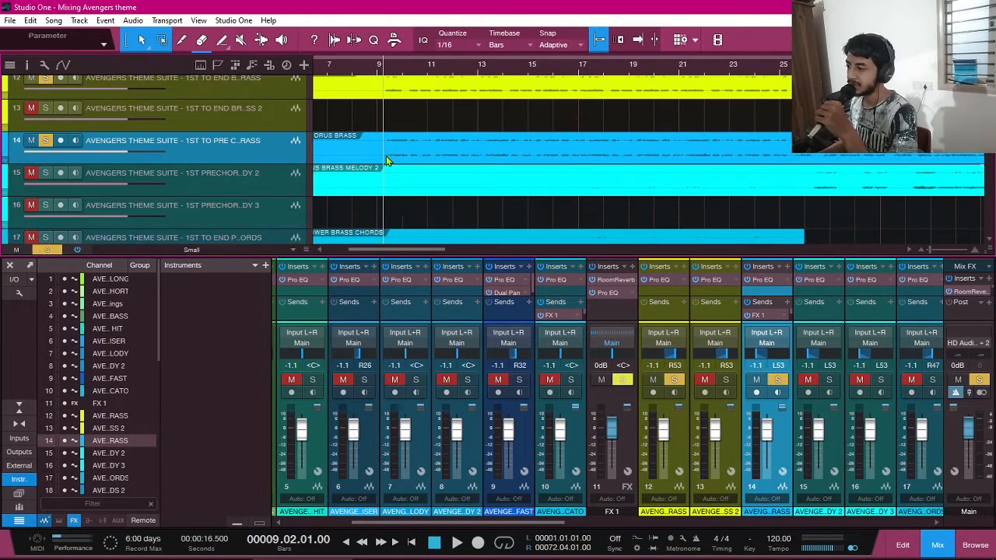
{"action": "scroll", "coordinate": [385, 156], "scroll_direction": "left", "scroll_amount": 3}
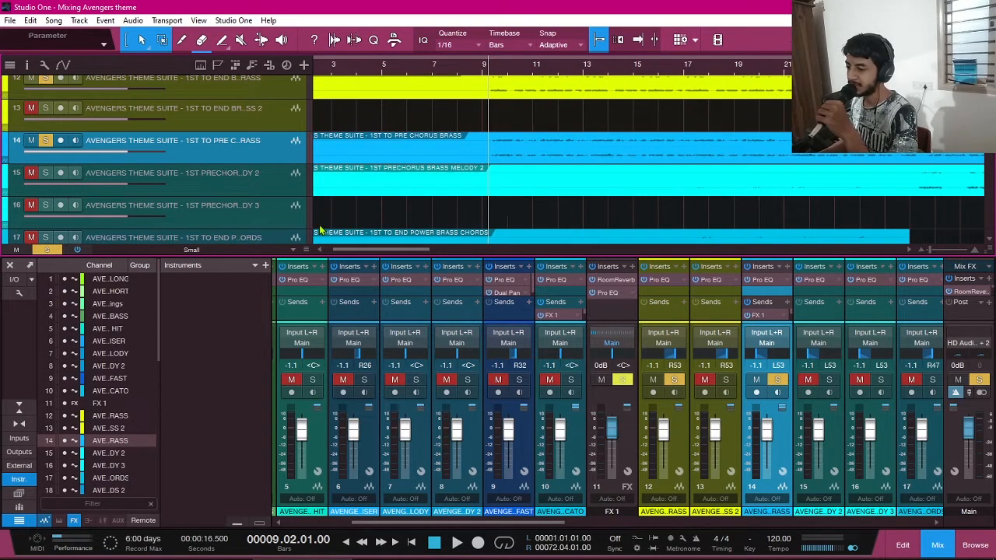
{"action": "key", "text": "space"}
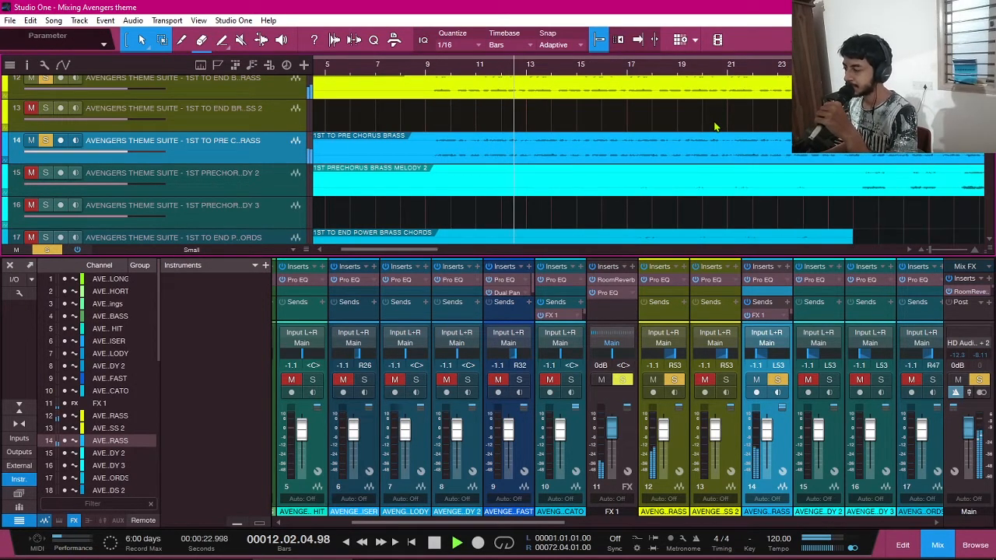
{"action": "scroll", "coordinate": [714, 126], "scroll_direction": "down", "scroll_amount": 1}
{"action": "scroll", "coordinate": [714, 127], "scroll_direction": "up", "scroll_amount": 1}
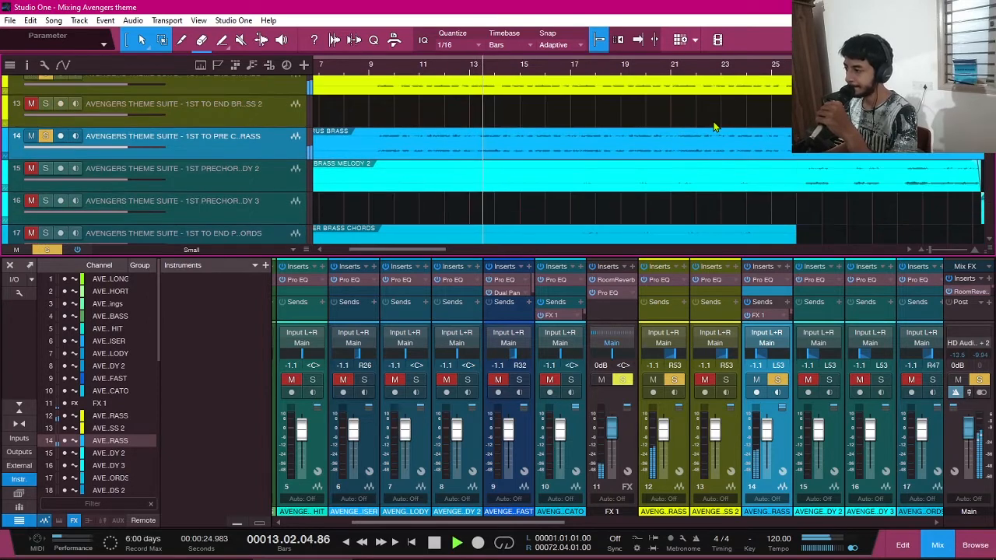
{"action": "scroll", "coordinate": [714, 127], "scroll_direction": "up", "scroll_amount": 2}
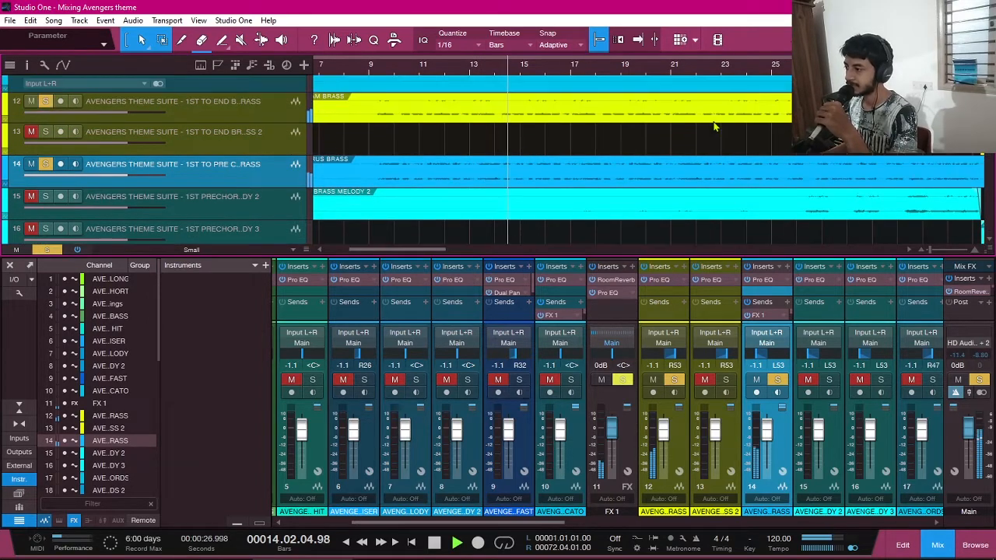
{"action": "scroll", "coordinate": [714, 127], "scroll_direction": "down", "scroll_amount": 1}
{"action": "scroll", "coordinate": [712, 123], "scroll_direction": "down", "scroll_amount": 1}
{"action": "scroll", "coordinate": [712, 123], "scroll_direction": "up", "scroll_amount": 2}
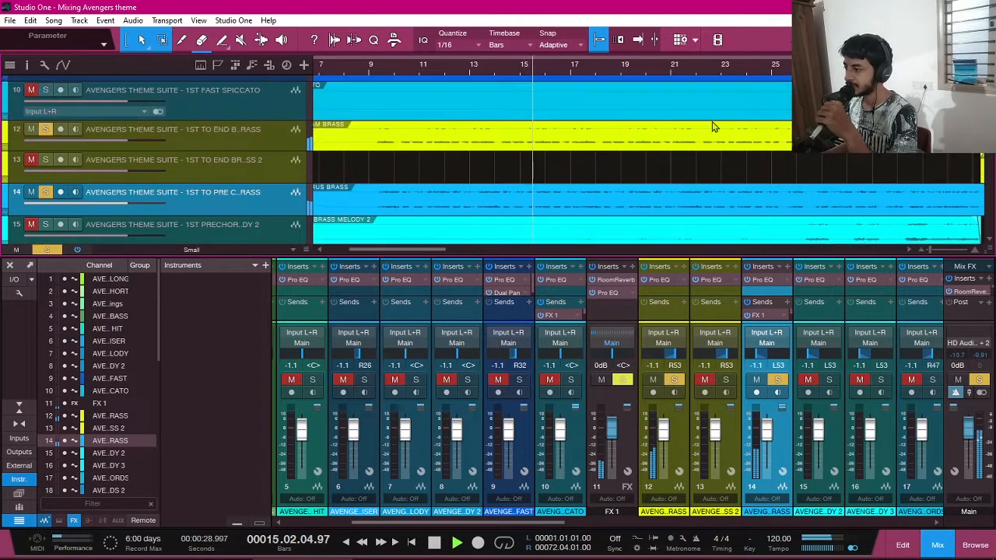
{"action": "scroll", "coordinate": [712, 122], "scroll_direction": "down", "scroll_amount": 1}
{"action": "scroll", "coordinate": [712, 121], "scroll_direction": "up", "scroll_amount": 1}
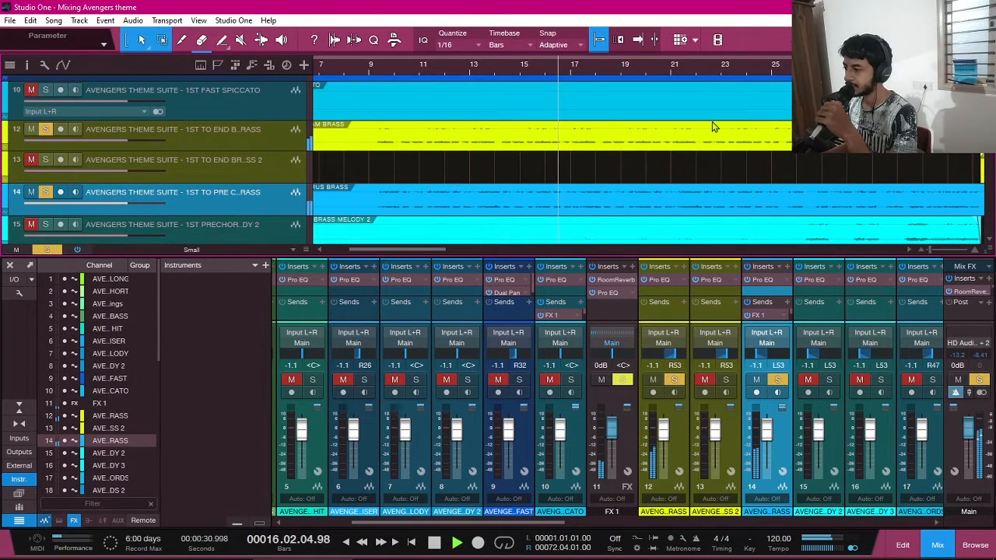
{"action": "scroll", "coordinate": [711, 121], "scroll_direction": "down", "scroll_amount": 1}
{"action": "scroll", "coordinate": [712, 122], "scroll_direction": "right", "scroll_amount": 5}
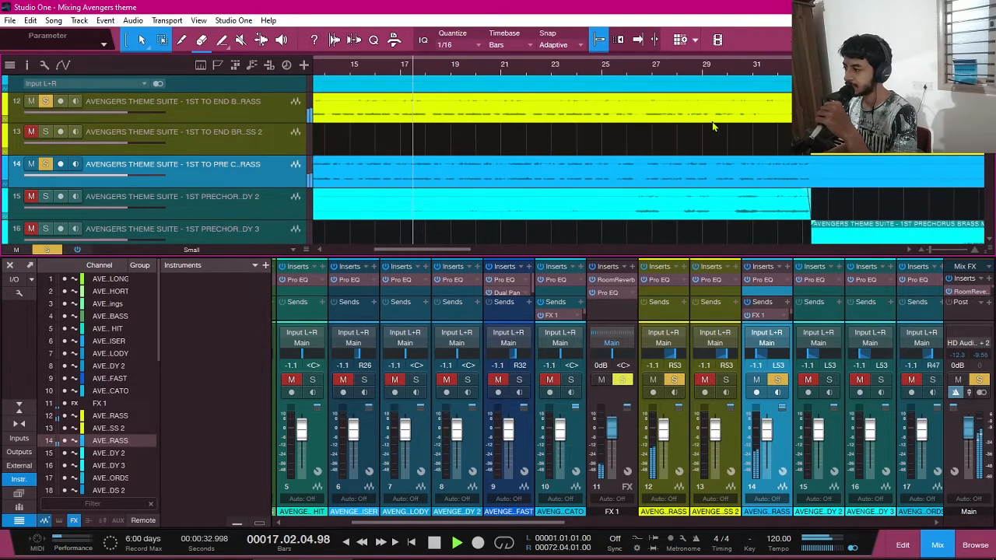
{"action": "scroll", "coordinate": [711, 121], "scroll_direction": "left", "scroll_amount": 2}
{"action": "scroll", "coordinate": [711, 121], "scroll_direction": "left", "scroll_amount": 1}
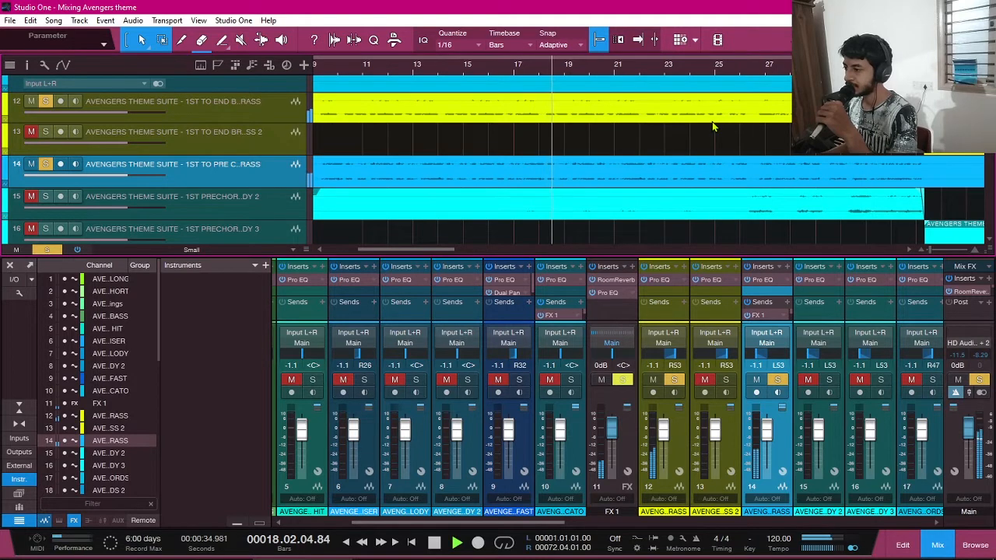
{"action": "key", "text": "space"}
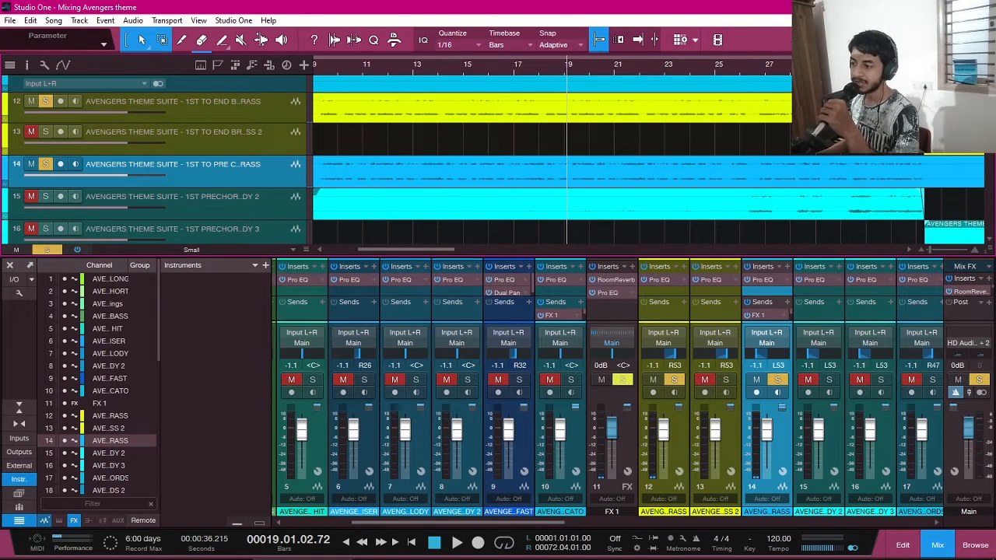
- Clear all solos, then select track 15, the 1ST PRECHORUS BRASS MELODY 2, and enlarge its height to show the waveform
{"action": "scroll", "coordinate": [351, 167], "scroll_direction": "down", "scroll_amount": 1}
{"action": "scroll", "coordinate": [351, 167], "scroll_direction": "down", "scroll_amount": 1}
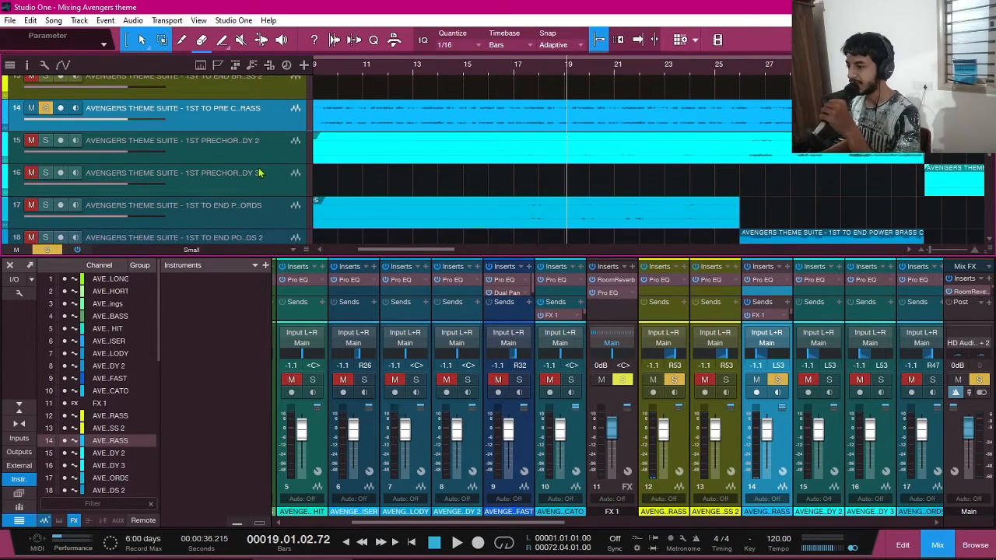
{"action": "scroll", "coordinate": [231, 120], "scroll_direction": "up", "scroll_amount": 1}
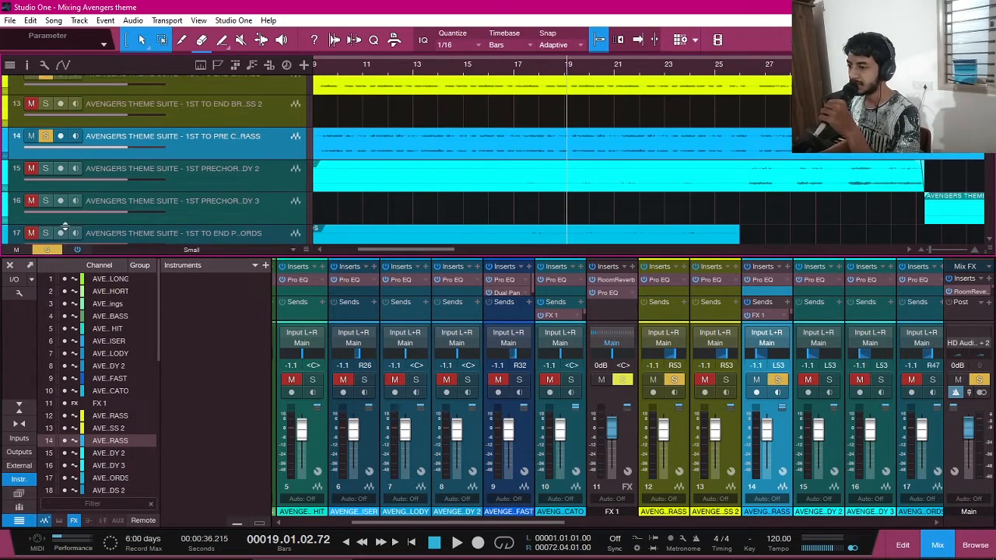
{"action": "left_click", "coordinate": [46, 249]}
{"action": "left_click", "coordinate": [263, 188]}
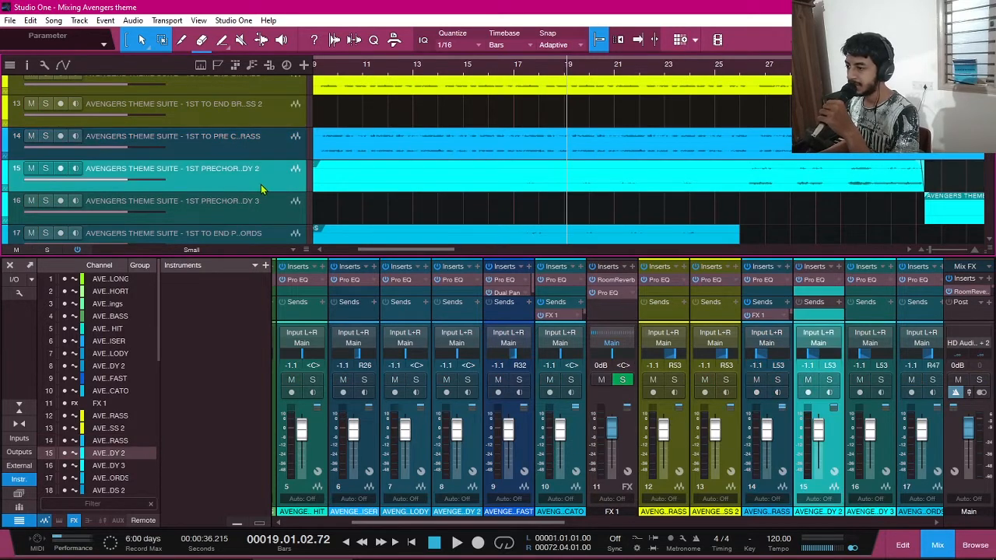
{"action": "left_click_drag", "start_coordinate": [250, 192], "coordinate": [238, 260]}
{"action": "scroll", "coordinate": [333, 164], "scroll_direction": "down", "scroll_amount": 2}
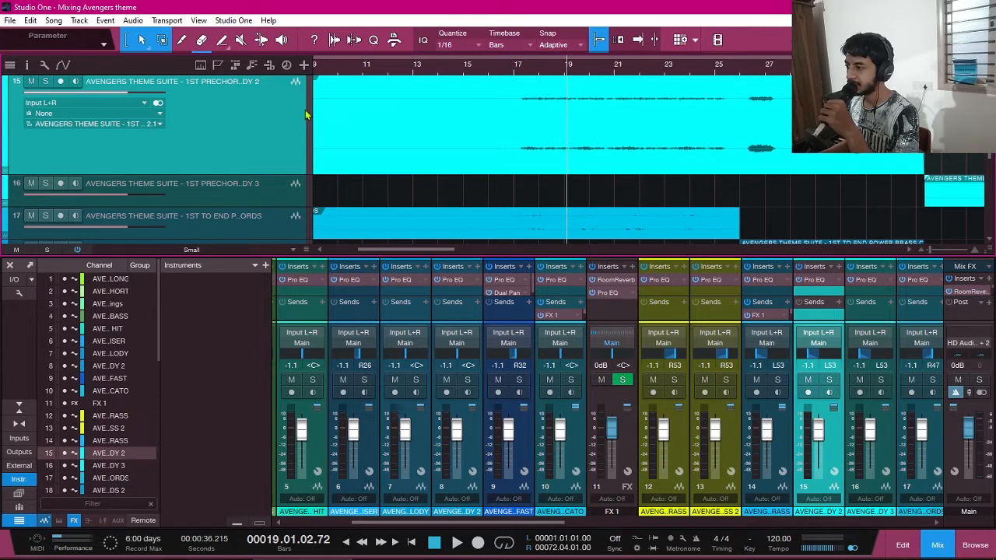
- Play from bar 17 beat 2, solo the PRECHORUS BRASS MELODY 2 on track 15 during playback, and stop at bar 20
{"action": "left_click", "coordinate": [520, 67]}
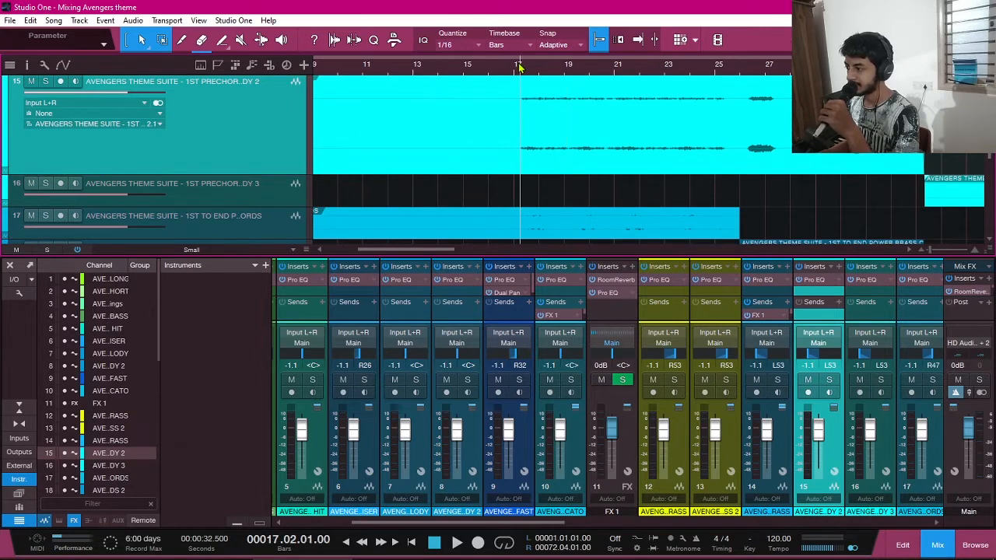
{"action": "key", "text": "space"}
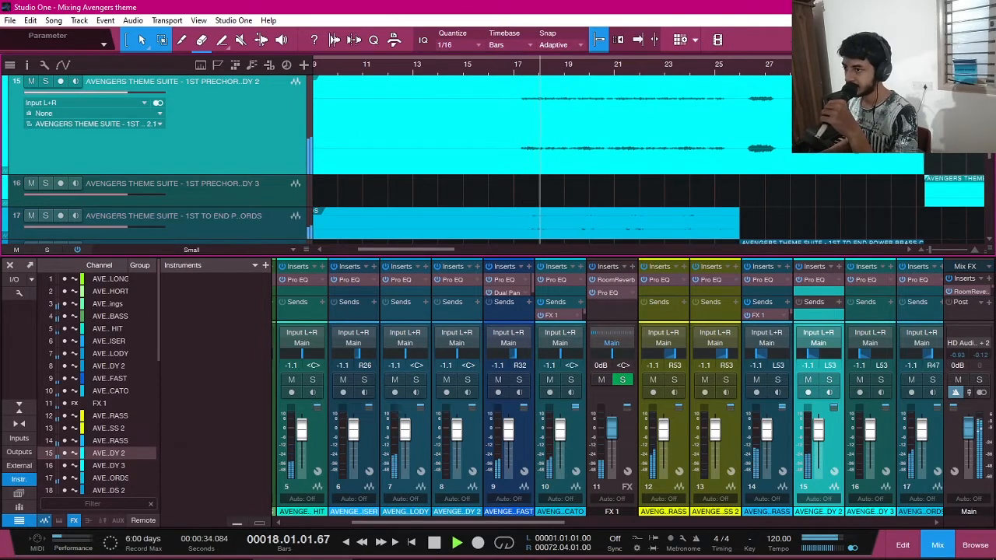
{"action": "left_click", "coordinate": [46, 82]}
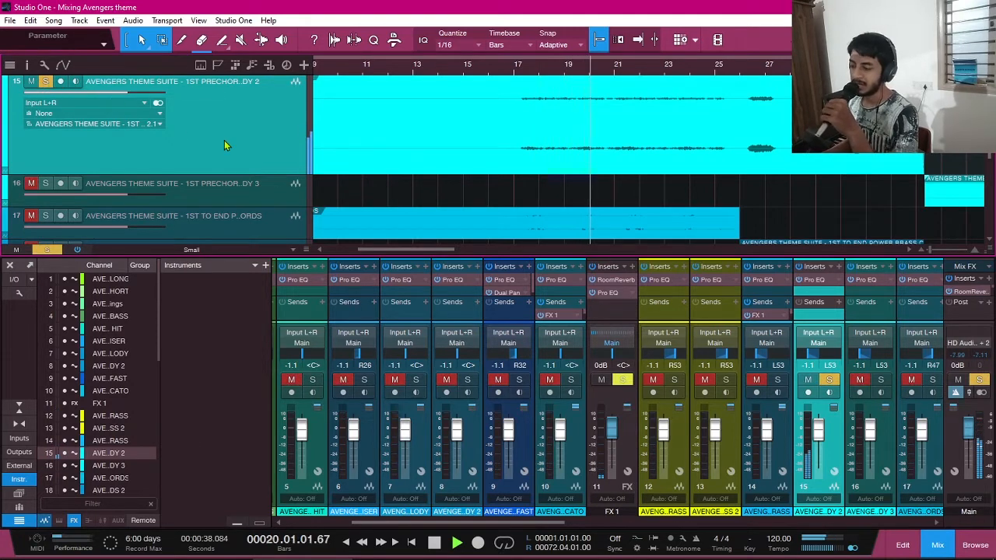
{"action": "key", "text": "space"}
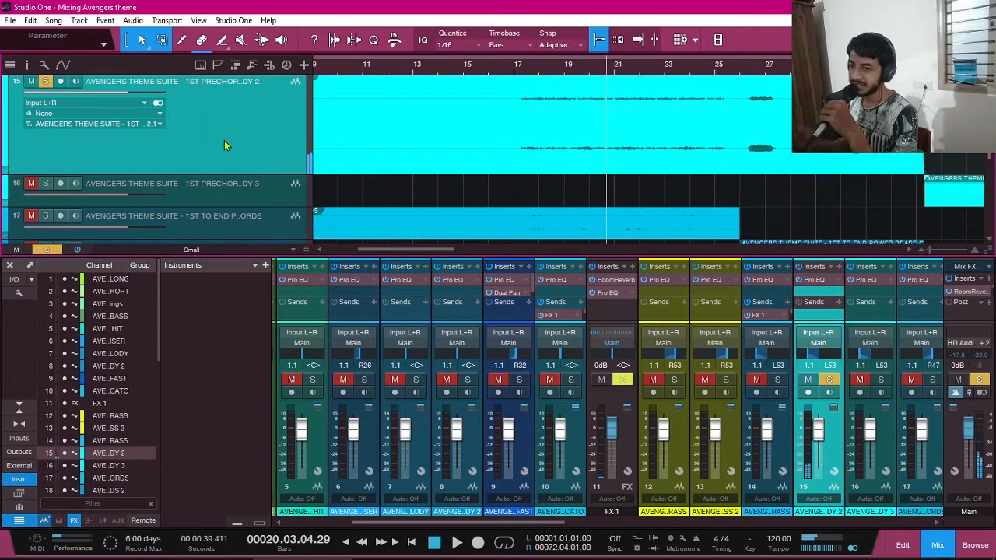
- Examine the Pro EQ on track 15 during playback, auditioning its MF band on and off, and close the editor
{"action": "scroll", "coordinate": [552, 187], "scroll_direction": "right", "scroll_amount": 1}
{"action": "scroll", "coordinate": [553, 187], "scroll_direction": "left", "scroll_amount": 2}
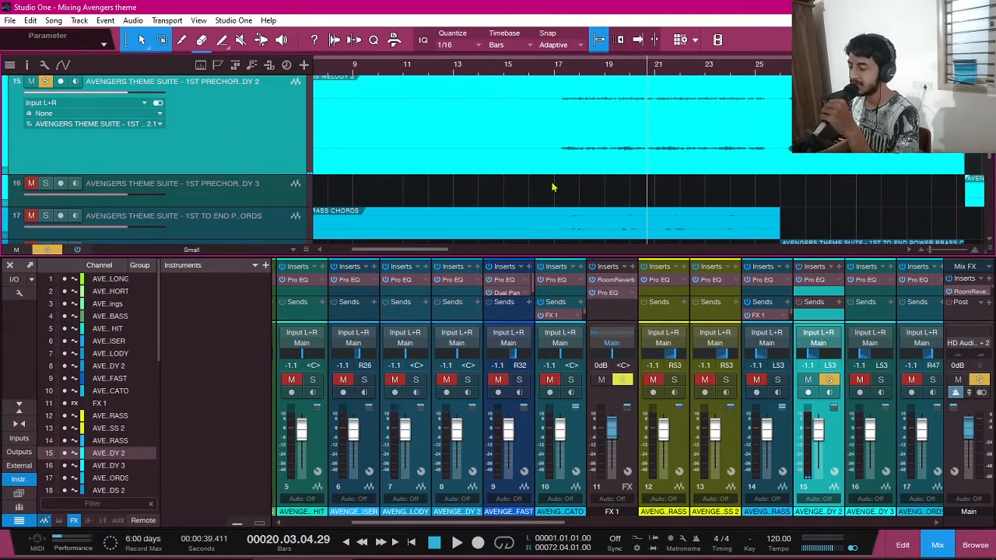
{"action": "scroll", "coordinate": [537, 187], "scroll_direction": "up", "scroll_amount": 1}
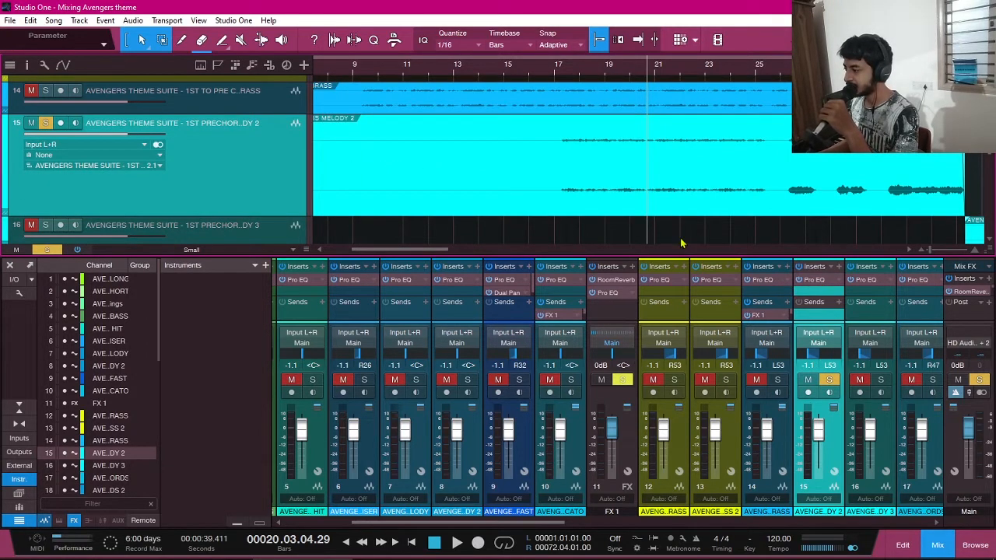
{"action": "left_click", "coordinate": [815, 281]}
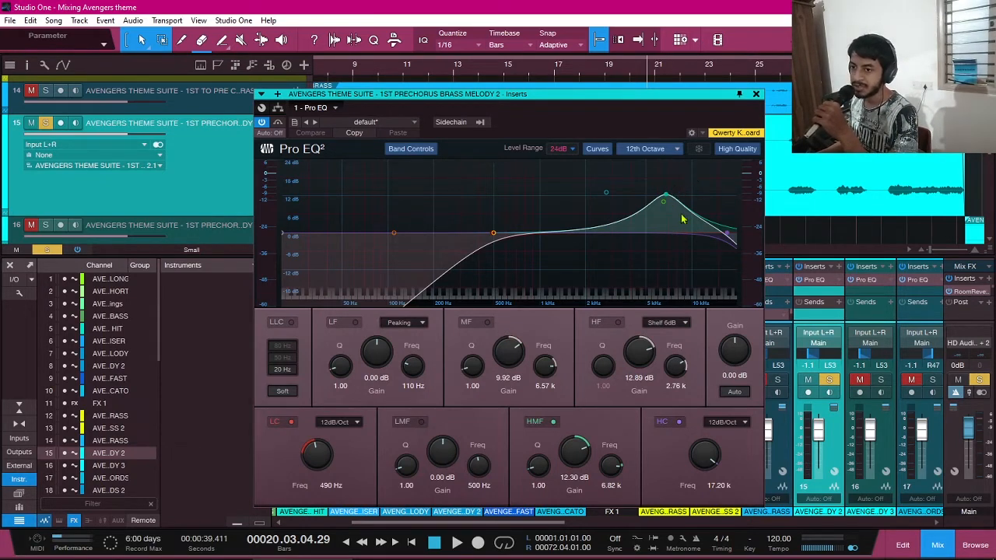
{"action": "key", "text": "space"}
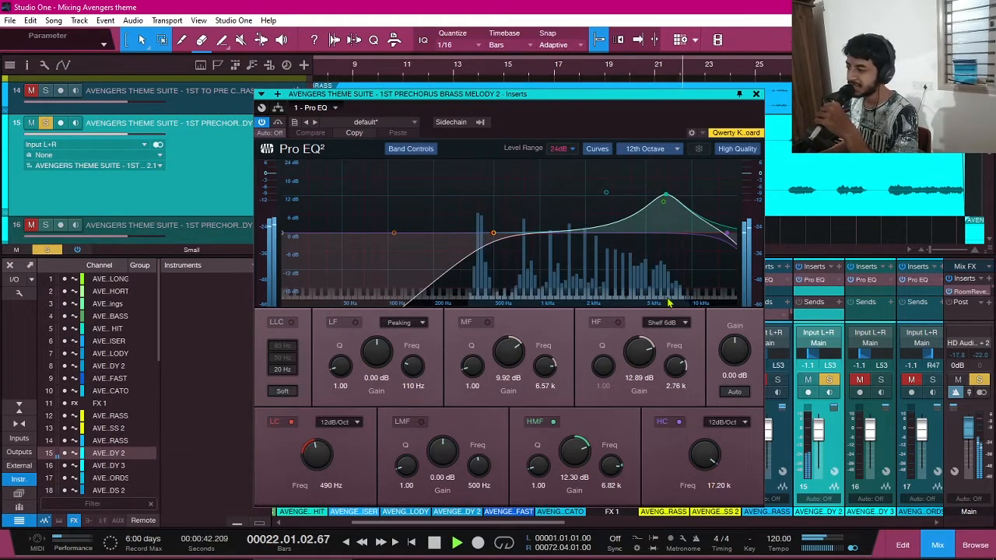
{"action": "left_click", "coordinate": [667, 201]}
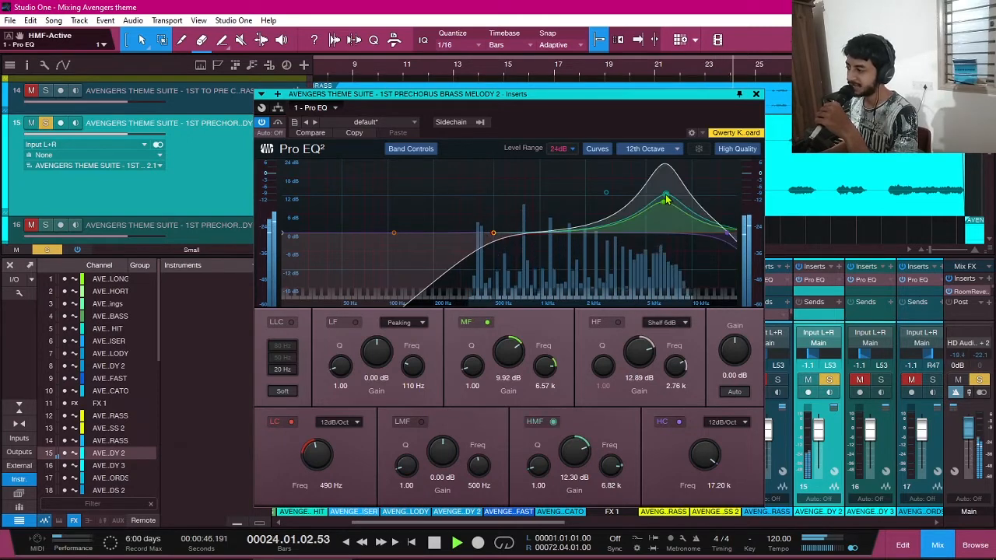
{"action": "double_click", "coordinate": [666, 201]}
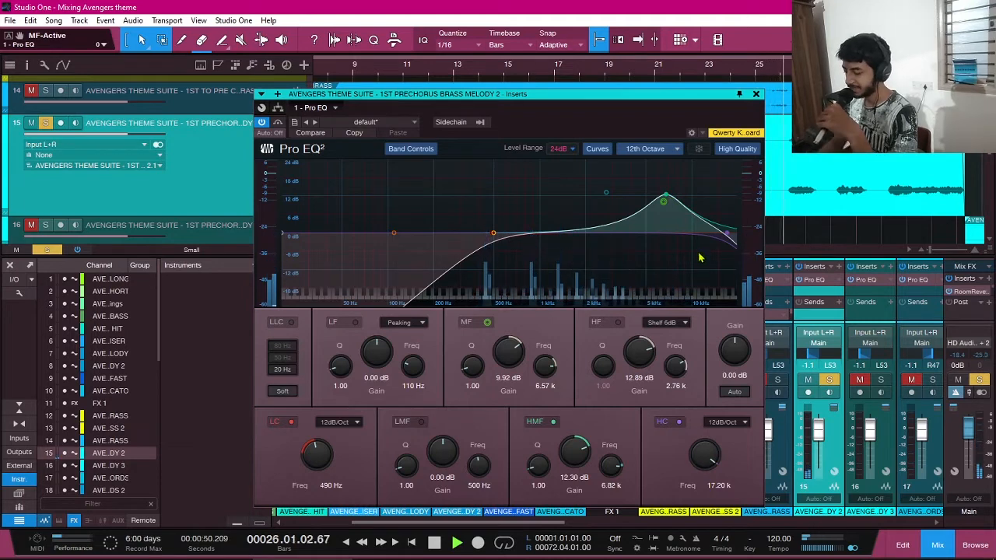
{"action": "left_click", "coordinate": [754, 94]}
- Shrink track 15 to a small height and bring up track 16 instead, soloed and enlarged
{"action": "scroll", "coordinate": [476, 148], "scroll_direction": "down", "scroll_amount": 1}
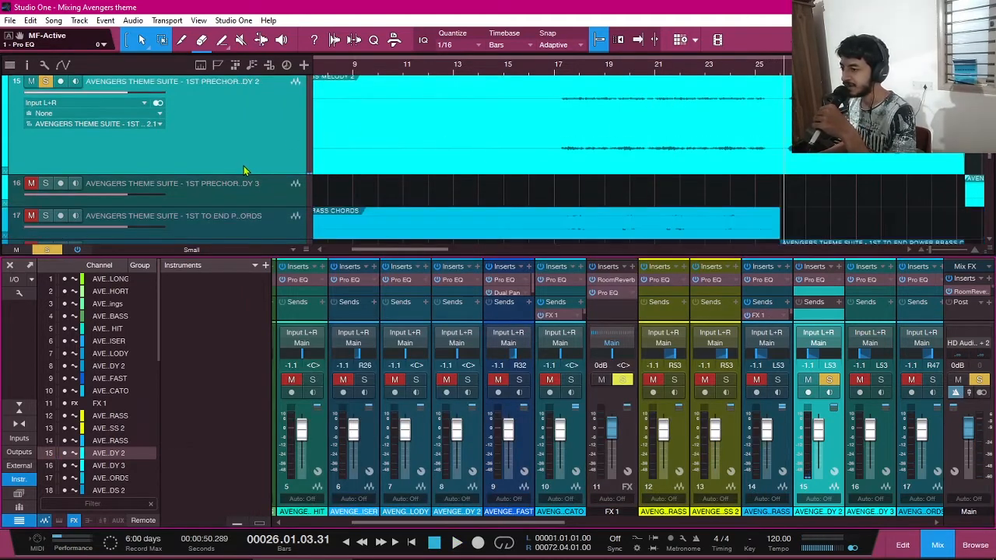
{"action": "left_click_drag", "start_coordinate": [245, 178], "coordinate": [237, 96]}
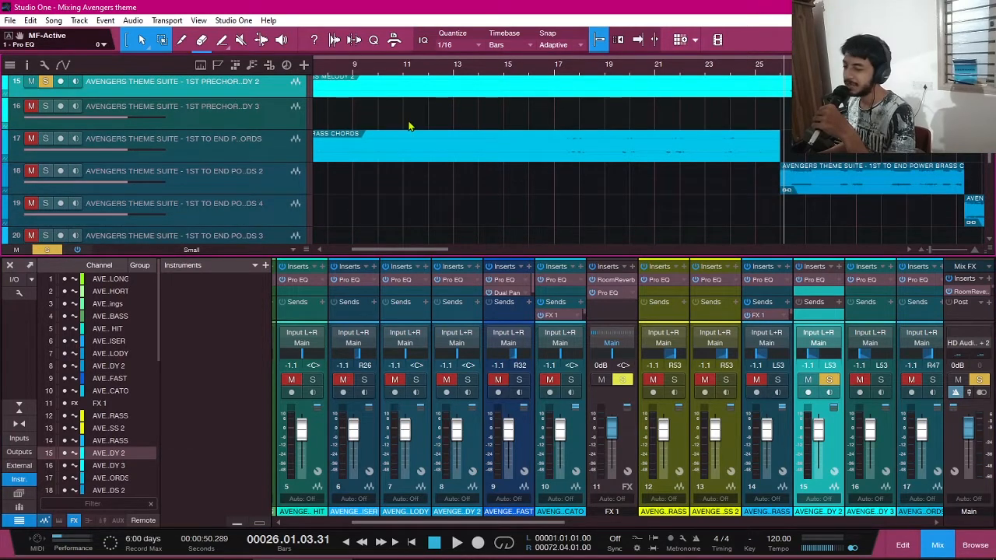
{"action": "left_click", "coordinate": [211, 126]}
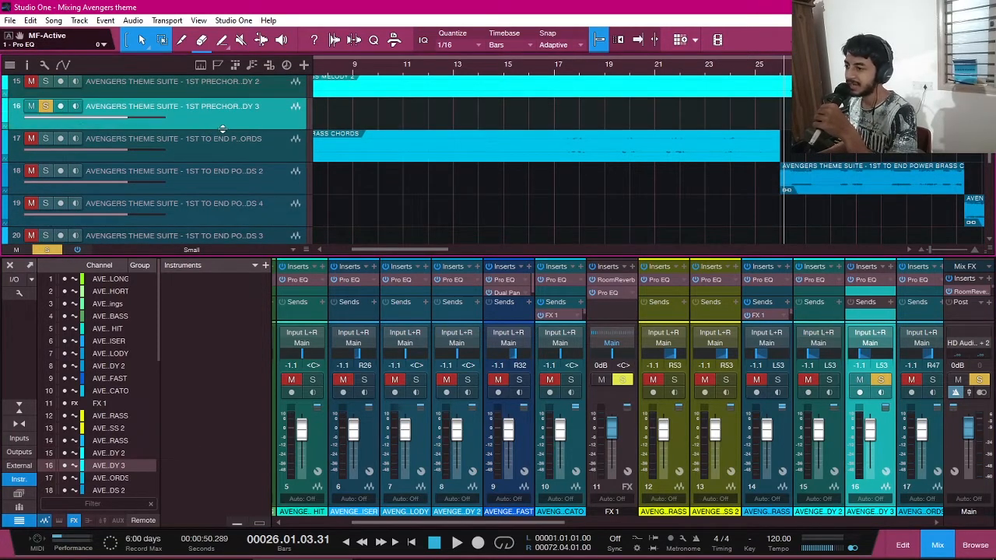
{"action": "left_click_drag", "start_coordinate": [223, 130], "coordinate": [311, 202]}
- Play the soloed track 16 brass melody from the start of its clip at bar 33 beat 2, and stop at bar 40
{"action": "scroll", "coordinate": [642, 175], "scroll_direction": "right", "scroll_amount": 5}
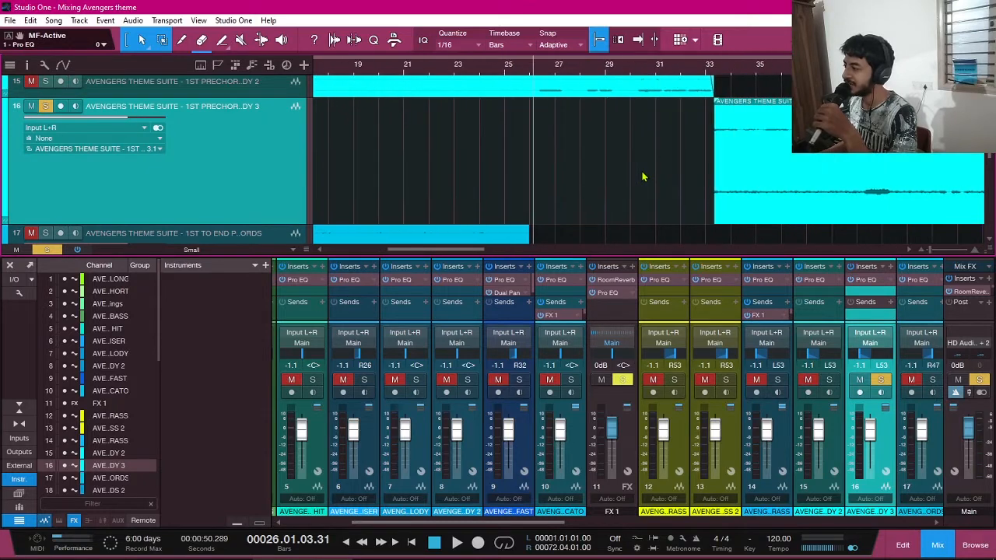
{"action": "scroll", "coordinate": [643, 177], "scroll_direction": "right", "scroll_amount": 2}
{"action": "left_click", "coordinate": [591, 72]}
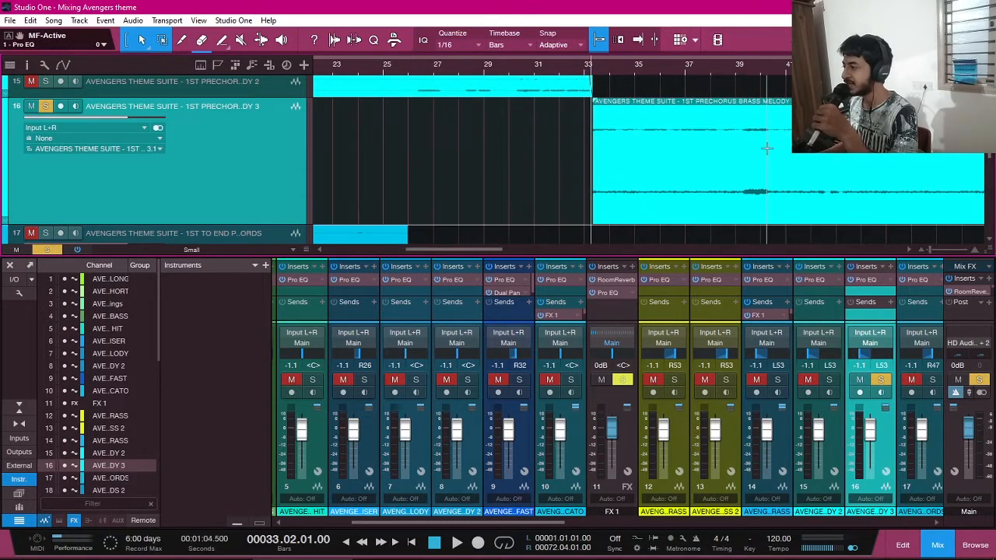
{"action": "scroll", "coordinate": [766, 148], "scroll_direction": "right", "scroll_amount": 3}
{"action": "scroll", "coordinate": [581, 166], "scroll_direction": "up", "scroll_amount": 3}
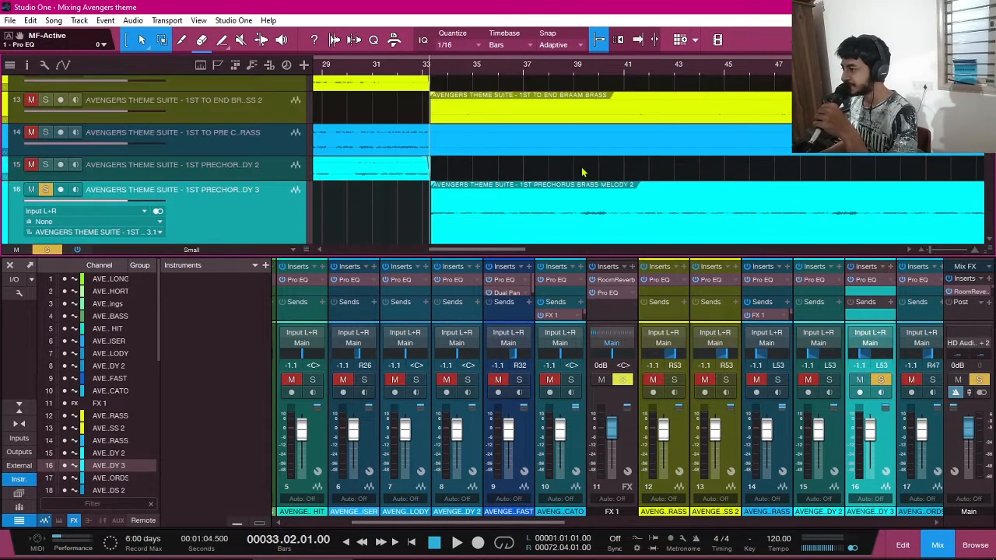
{"action": "scroll", "coordinate": [583, 171], "scroll_direction": "down", "scroll_amount": 1}
{"action": "key", "text": "space"}
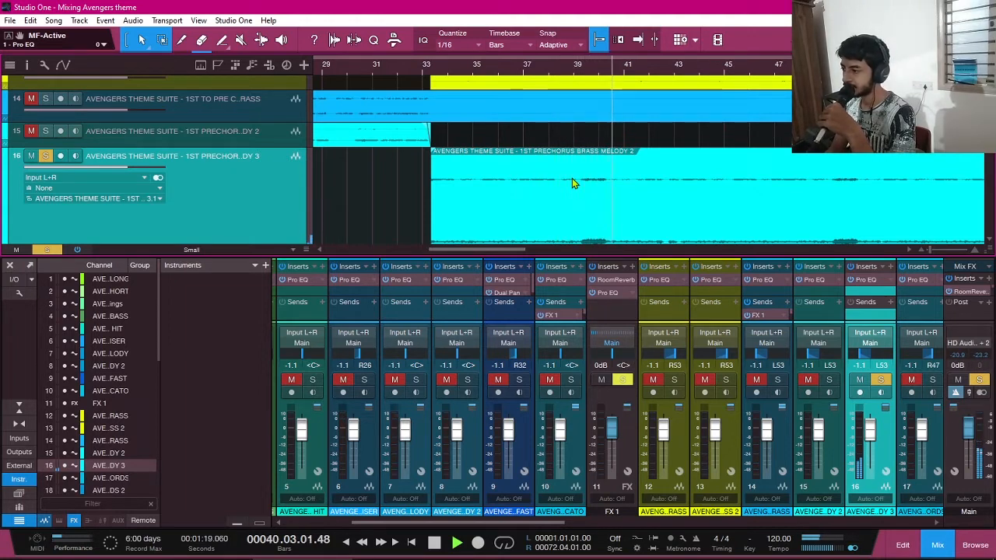
{"action": "key", "text": "space"}
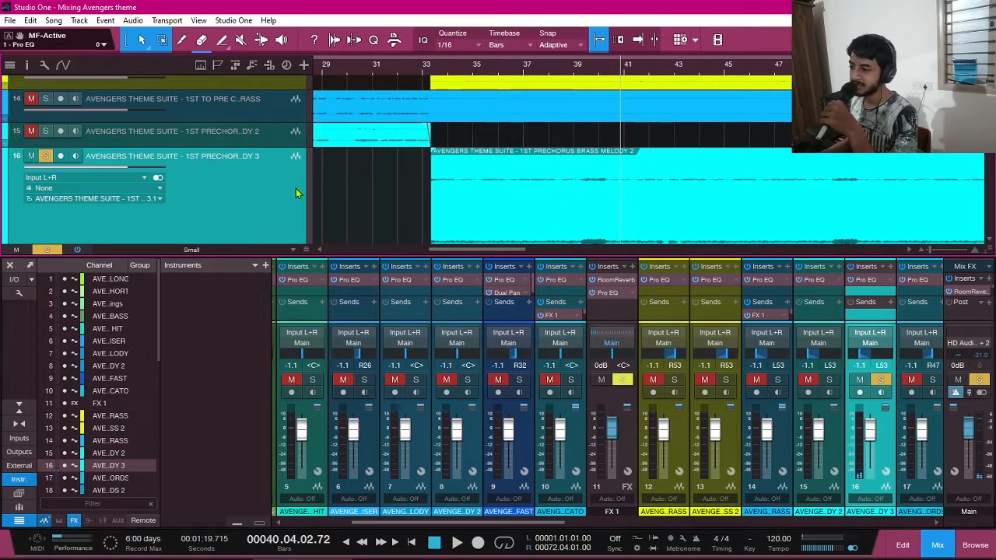
- Take track 16 out of solo, play the full mix from bar 32 beat 3, and stop near the end of bar 36
{"action": "scroll", "coordinate": [649, 182], "scroll_direction": "down", "scroll_amount": 2}
{"action": "scroll", "coordinate": [630, 200], "scroll_direction": "up", "scroll_amount": 2}
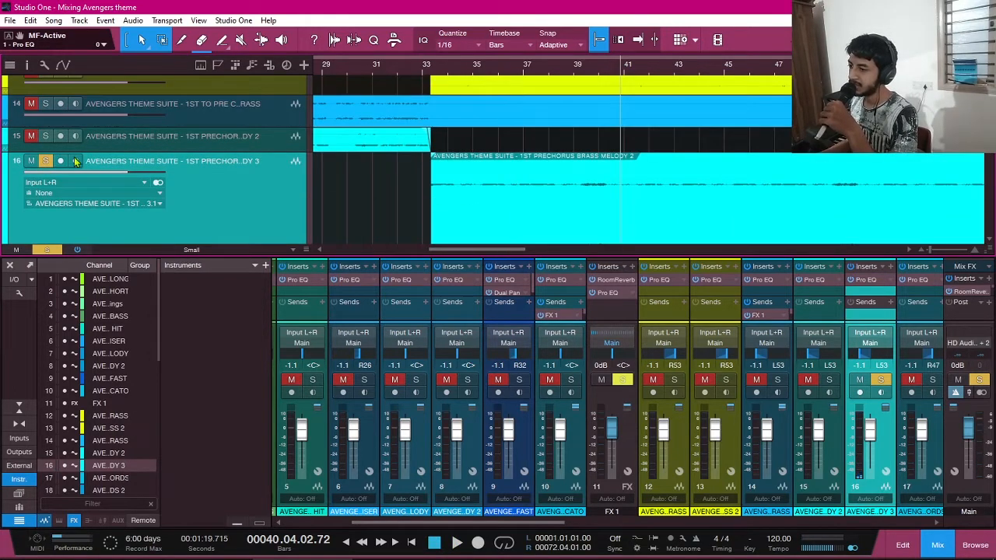
{"action": "left_click", "coordinate": [45, 161]}
{"action": "left_click", "coordinate": [412, 75]}
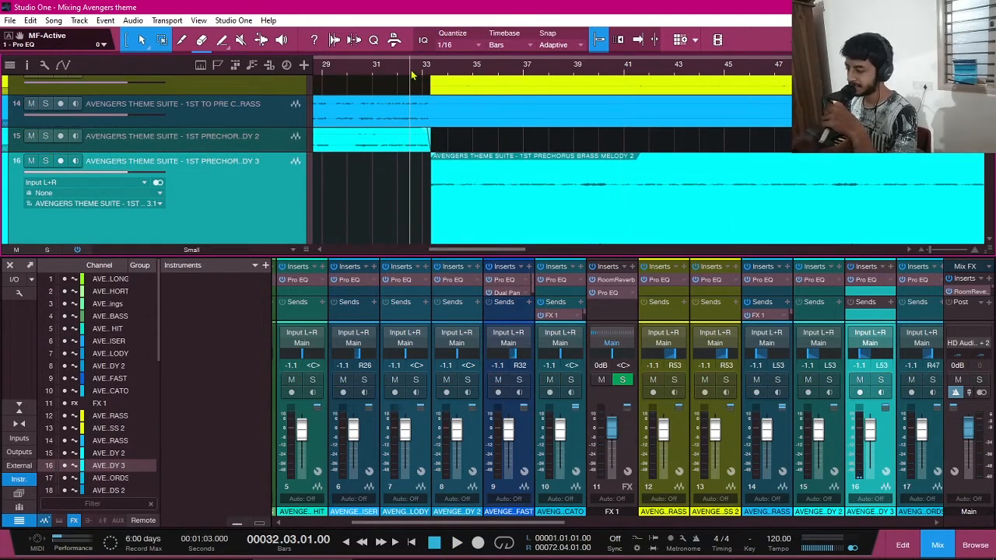
{"action": "key", "text": "space"}
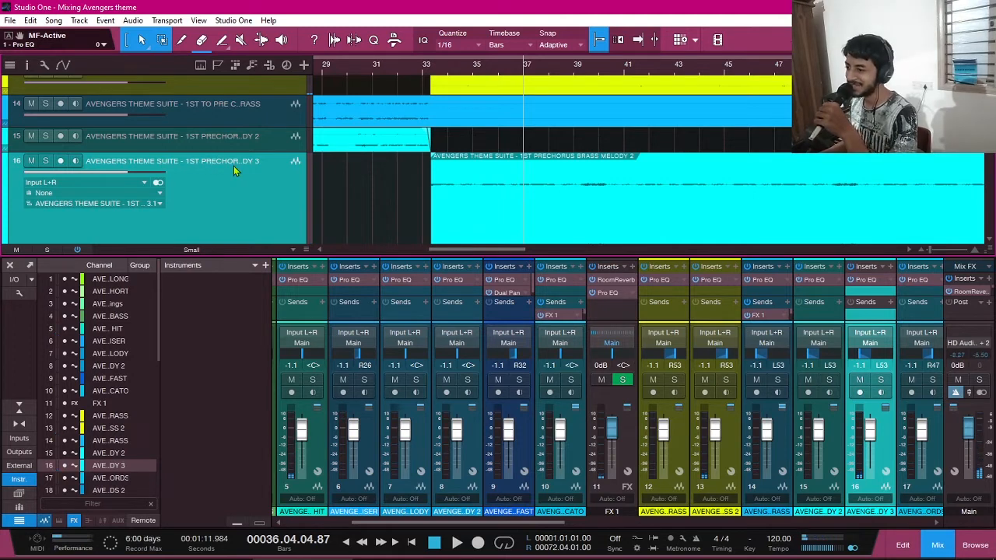
- Solo the PRECHORUS BRASS MELODY 2 on track 15 and play it from bar 30 beat 4
{"action": "scroll", "coordinate": [616, 209], "scroll_direction": "left", "scroll_amount": 1}
{"action": "scroll", "coordinate": [617, 209], "scroll_direction": "left", "scroll_amount": 1}
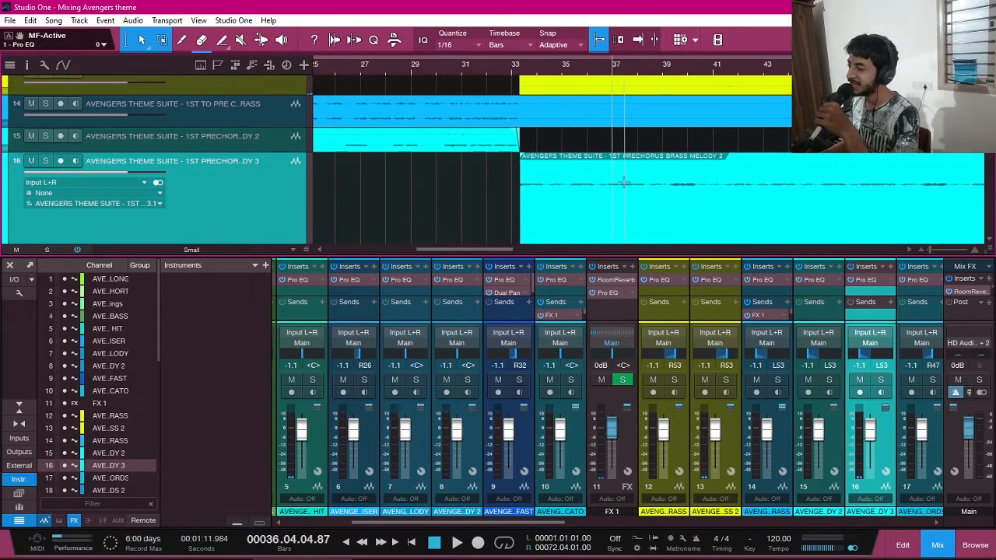
{"action": "scroll", "coordinate": [700, 176], "scroll_direction": "down", "scroll_amount": 1}
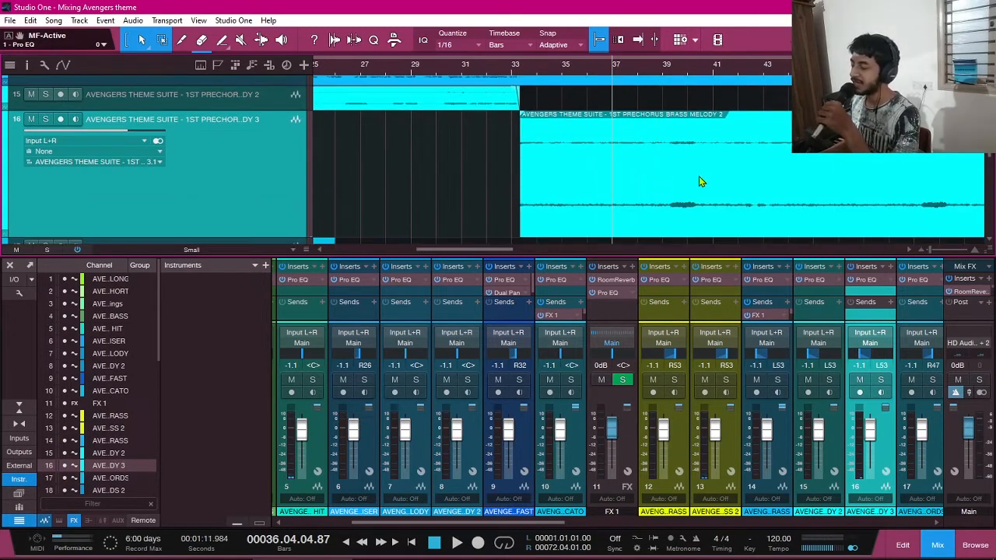
{"action": "scroll", "coordinate": [698, 176], "scroll_direction": "left", "scroll_amount": 1}
{"action": "scroll", "coordinate": [591, 186], "scroll_direction": "up", "scroll_amount": 2}
{"action": "scroll", "coordinate": [569, 211], "scroll_direction": "down", "scroll_amount": 1}
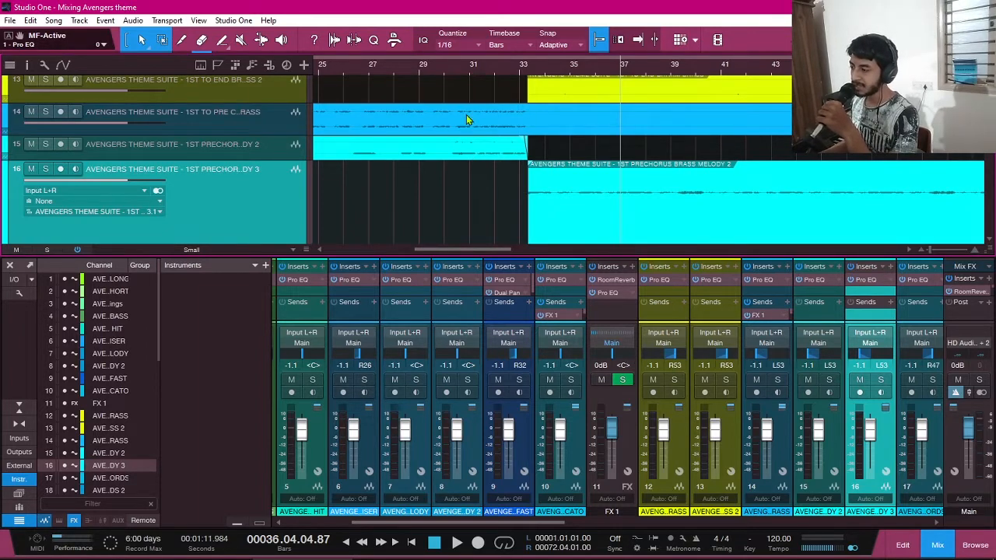
{"action": "left_click", "coordinate": [468, 71]}
{"action": "left_click", "coordinate": [49, 148]}
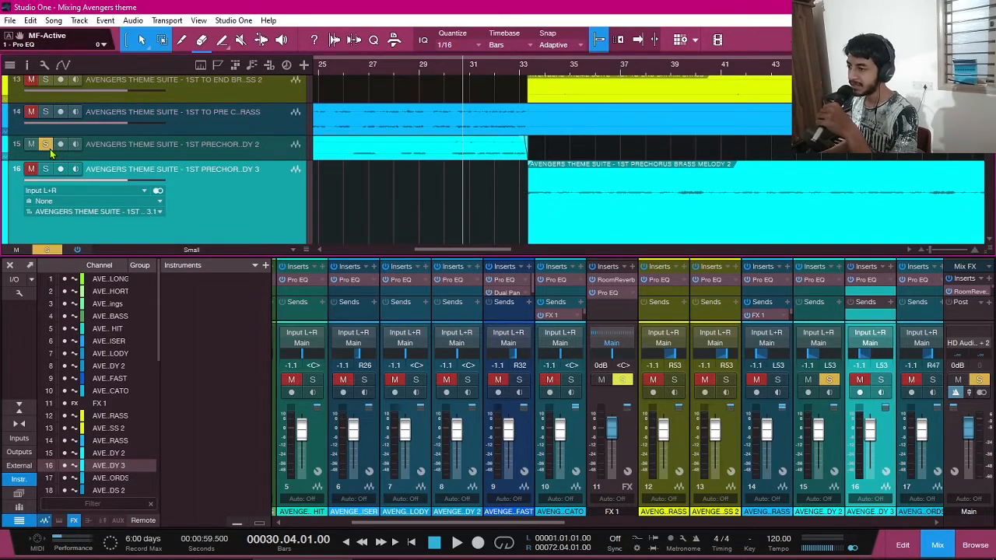
{"action": "key", "text": "space"}
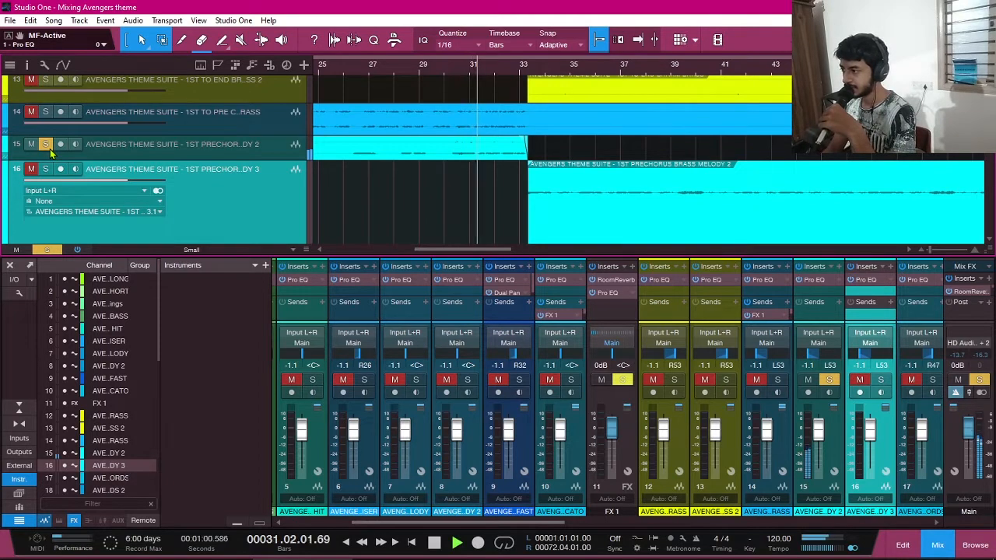
- Replay the soloed track 15 melody from about bar 26, restarting it once, and stop at bar 30 beat 4
{"action": "scroll", "coordinate": [358, 144], "scroll_direction": "left", "scroll_amount": 3}
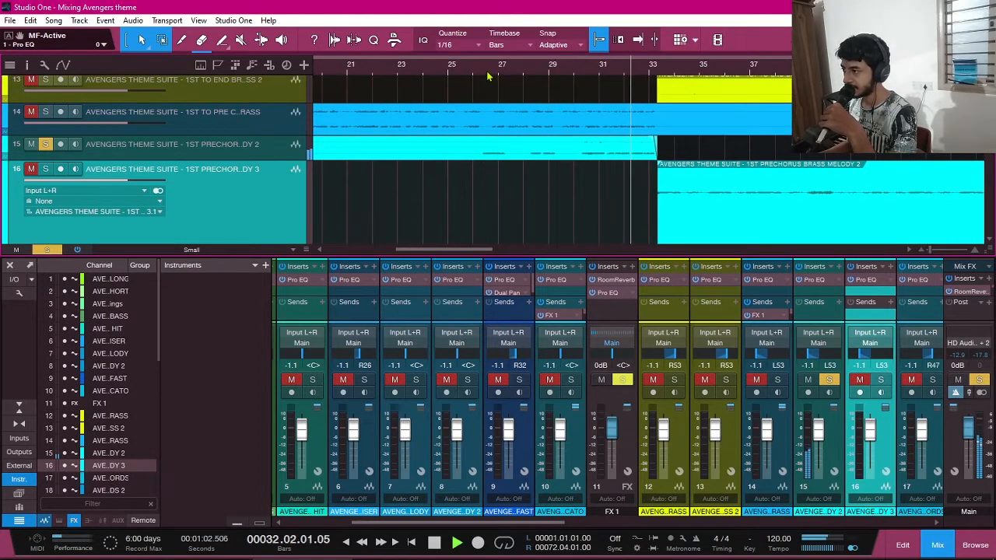
{"action": "left_click", "coordinate": [484, 77]}
{"action": "scroll", "coordinate": [463, 128], "scroll_direction": "left", "scroll_amount": 5}
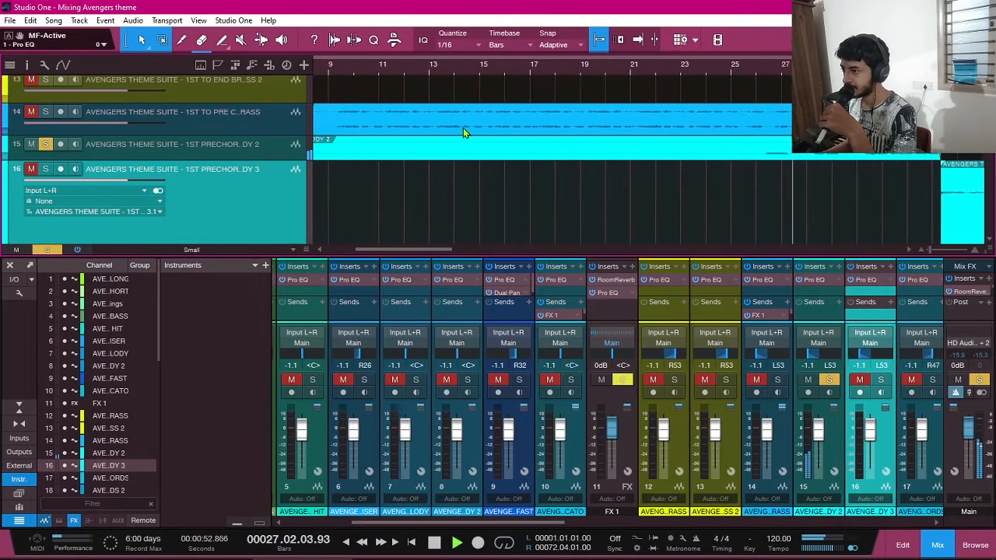
{"action": "scroll", "coordinate": [463, 128], "scroll_direction": "right", "scroll_amount": 4}
{"action": "left_click", "coordinate": [495, 69]}
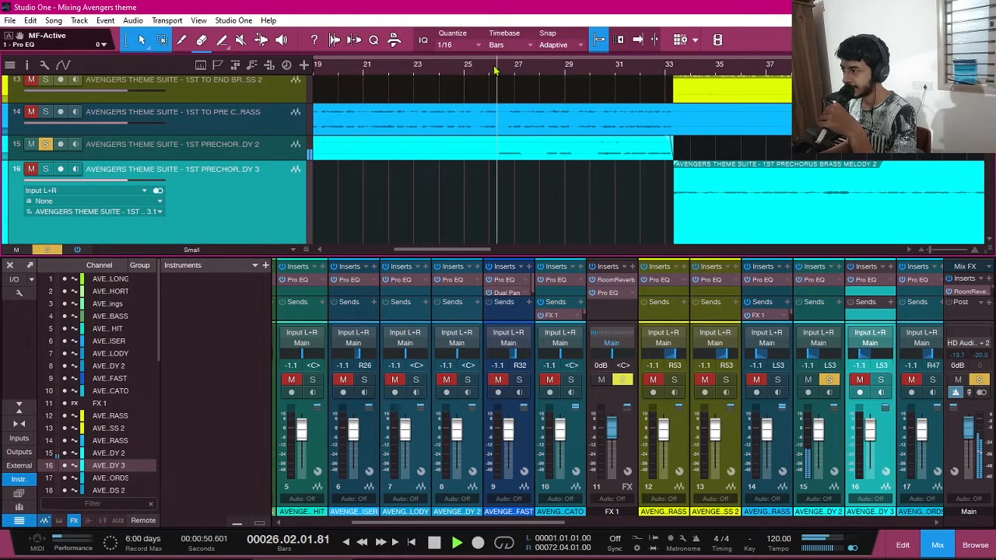
{"action": "scroll", "coordinate": [500, 133], "scroll_direction": "left", "scroll_amount": 6}
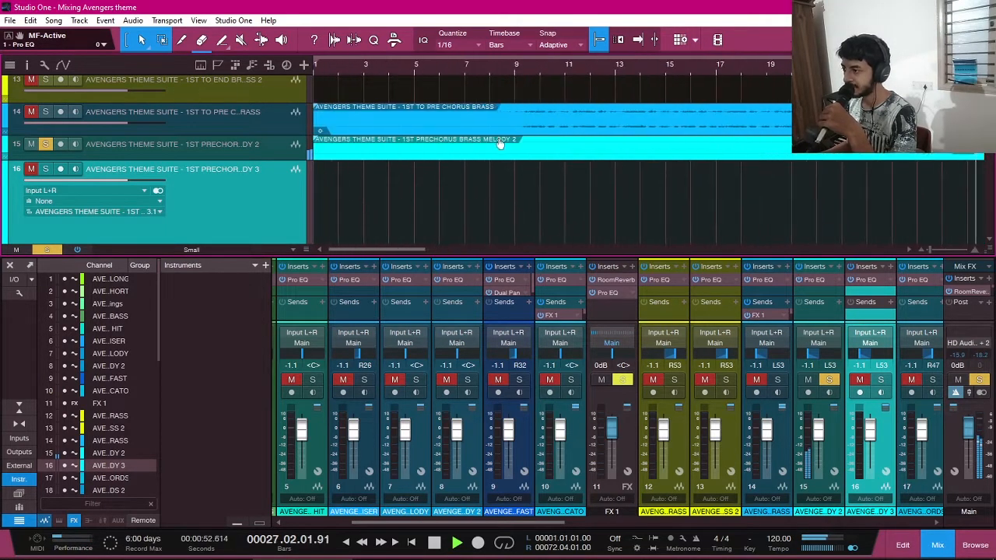
{"action": "scroll", "coordinate": [497, 144], "scroll_direction": "right", "scroll_amount": 8}
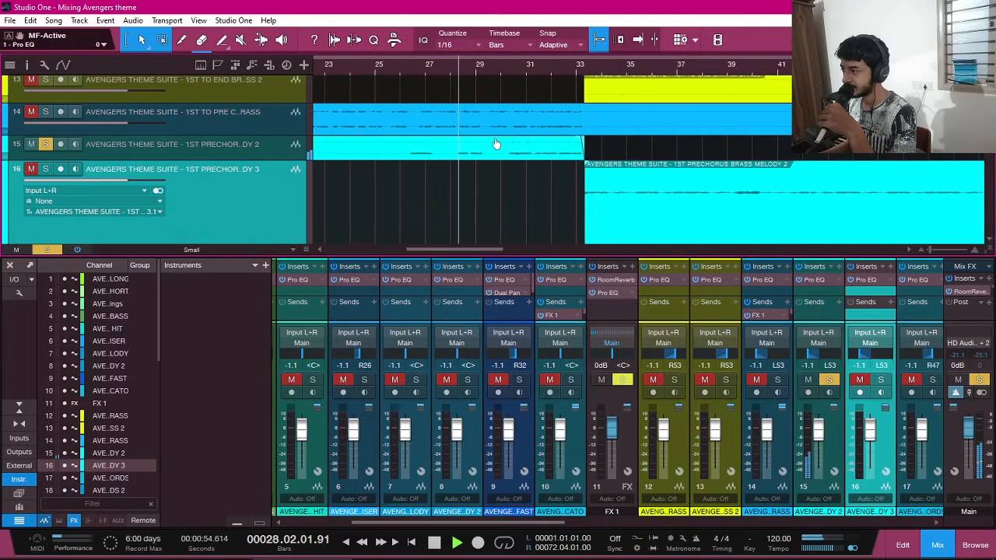
{"action": "scroll", "coordinate": [495, 143], "scroll_direction": "right", "scroll_amount": 2}
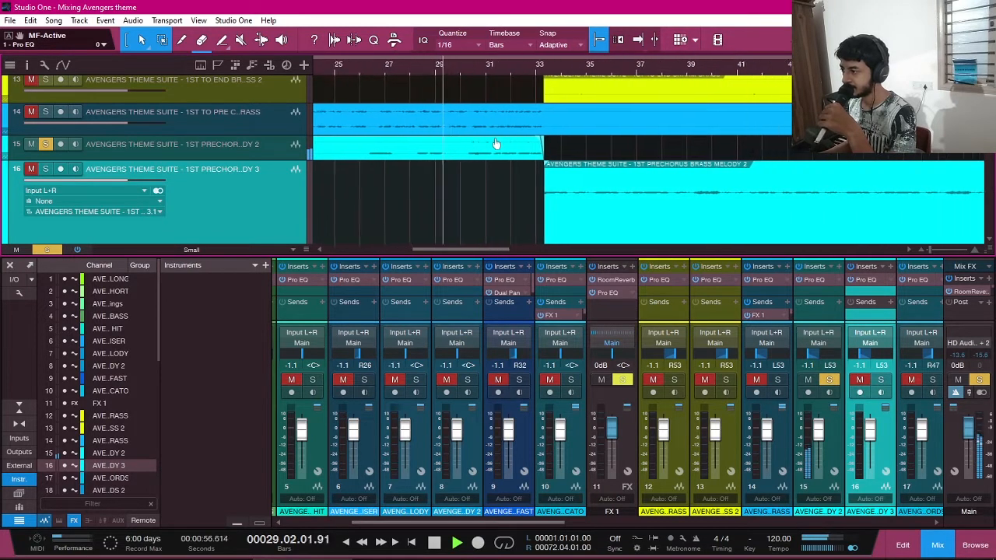
- Play on from about bar 34, solo track 16 in addition to track 15, and stop at bar 38
{"action": "scroll", "coordinate": [496, 144], "scroll_direction": "left", "scroll_amount": 1}
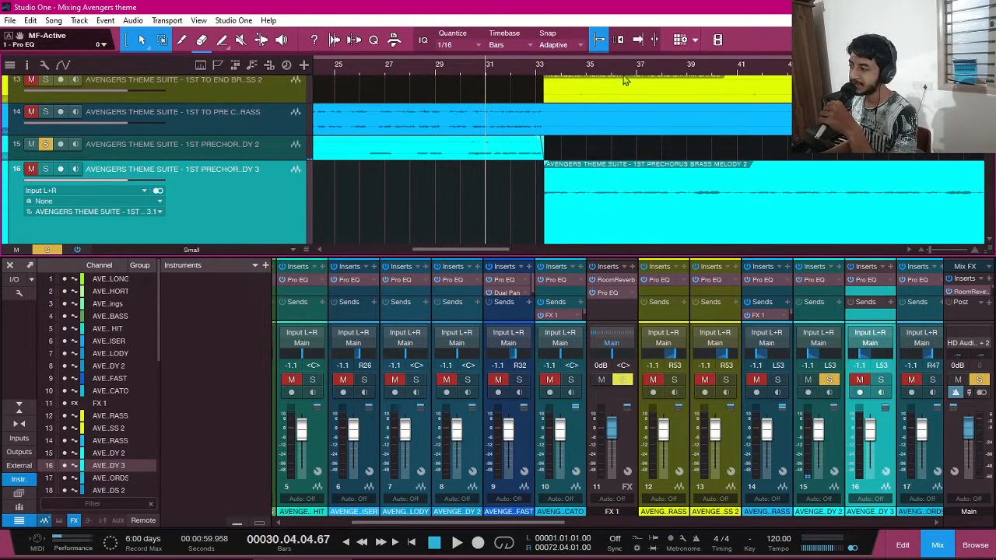
{"action": "left_click", "coordinate": [570, 76]}
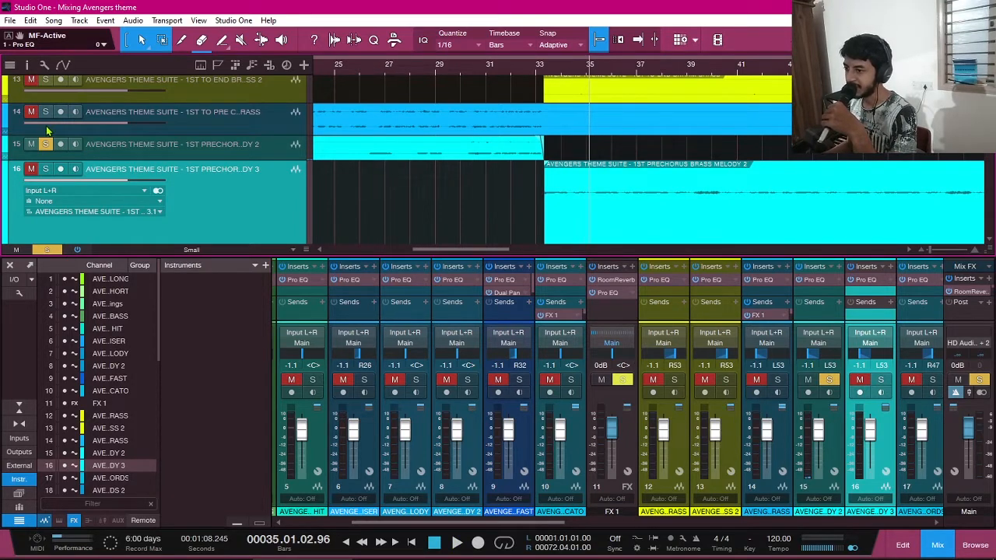
{"action": "left_click", "coordinate": [44, 169]}
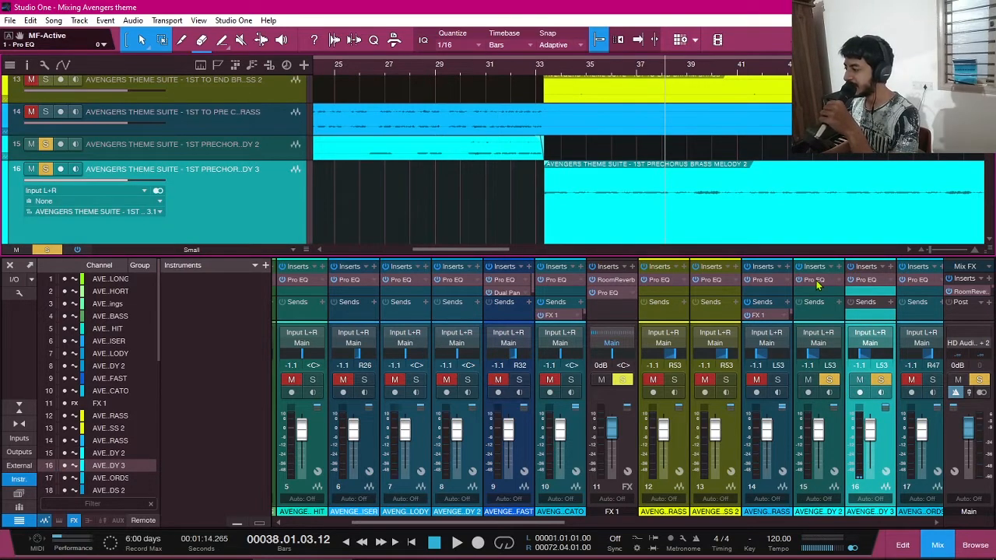
- Examine the Pro EQ curve on track 15, select that track, recheck the EQ, and close the editor
{"action": "left_click", "coordinate": [816, 282]}
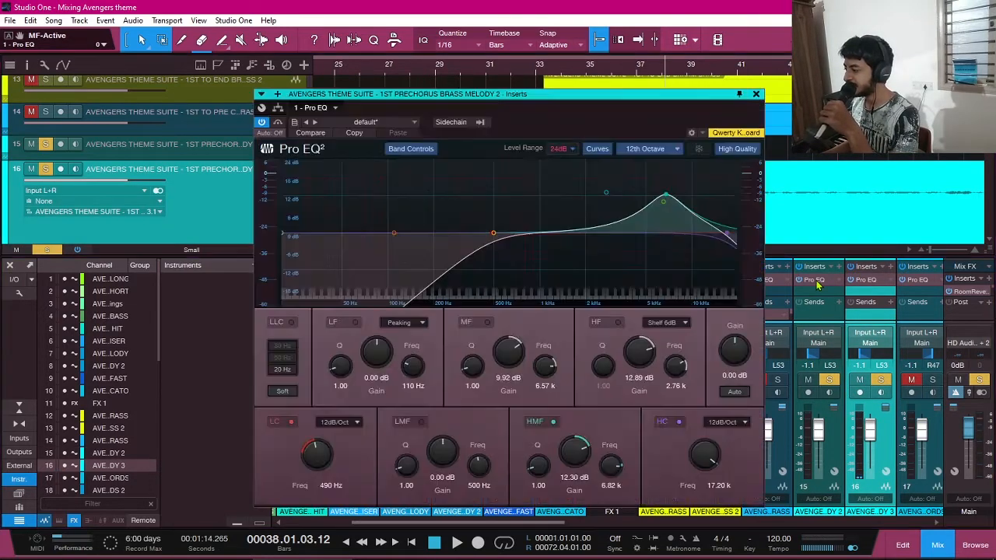
{"action": "left_click", "coordinate": [755, 95]}
{"action": "left_click", "coordinate": [255, 156]}
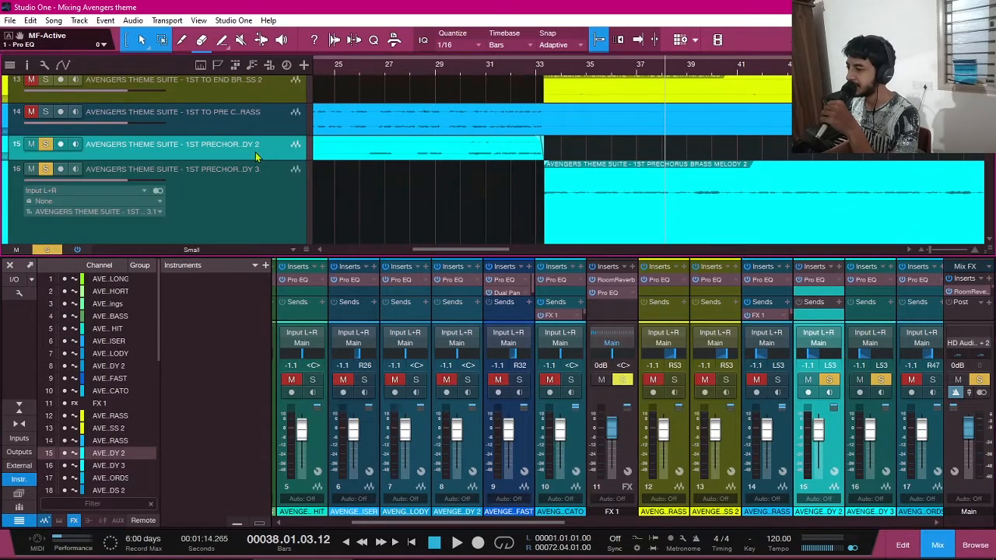
{"action": "left_click", "coordinate": [818, 282]}
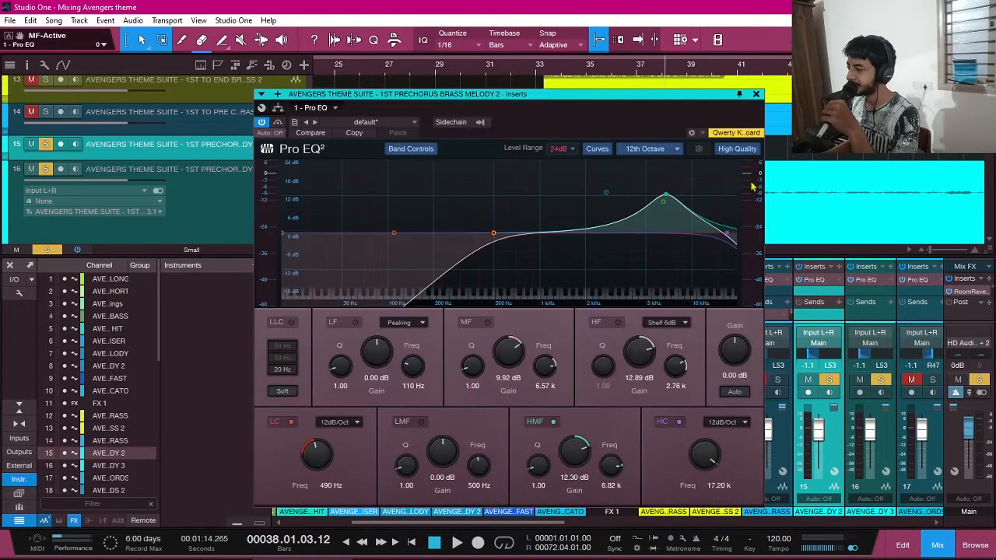
{"action": "left_click", "coordinate": [755, 94]}
- Examine the Pro EQ on track 16, moving its window aside, and close the editor
{"action": "left_click", "coordinate": [884, 317]}
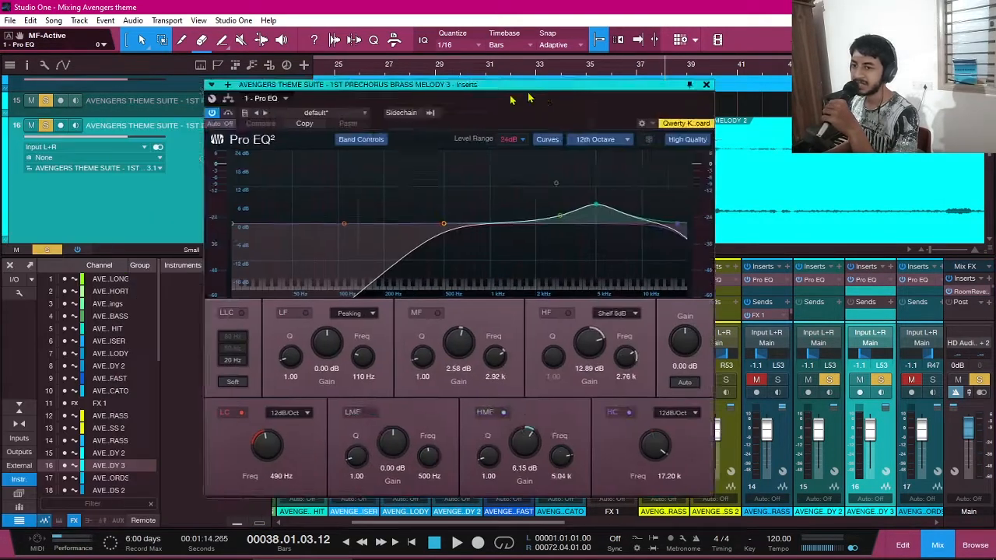
{"action": "left_click_drag", "start_coordinate": [511, 99], "coordinate": [648, 71]}
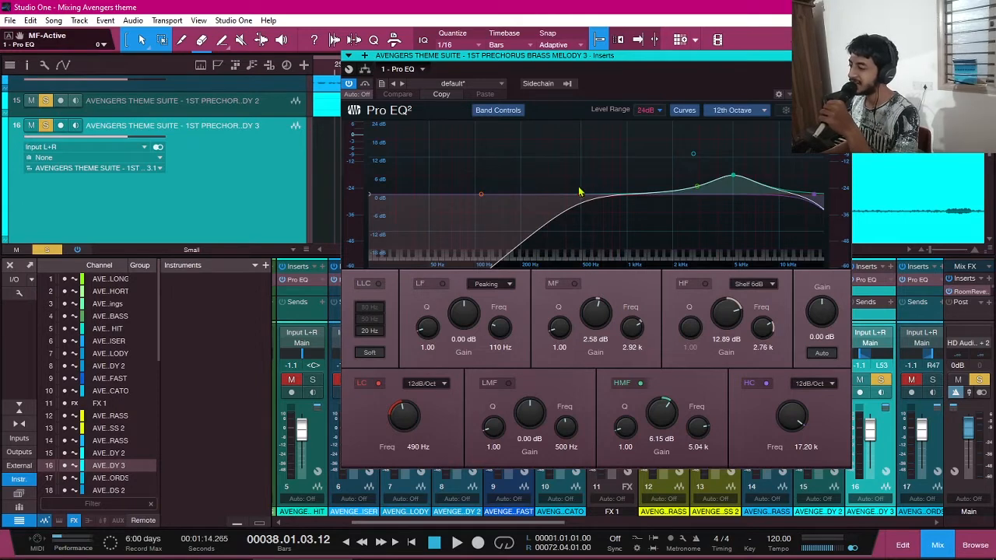
{"action": "left_click", "coordinate": [844, 56]}
- Switch the solo from tracks 15 and 16 to the POWER BRASS CHORDS on track 17, and enlarge track 17
{"action": "scroll", "coordinate": [704, 178], "scroll_direction": "down", "scroll_amount": 3}
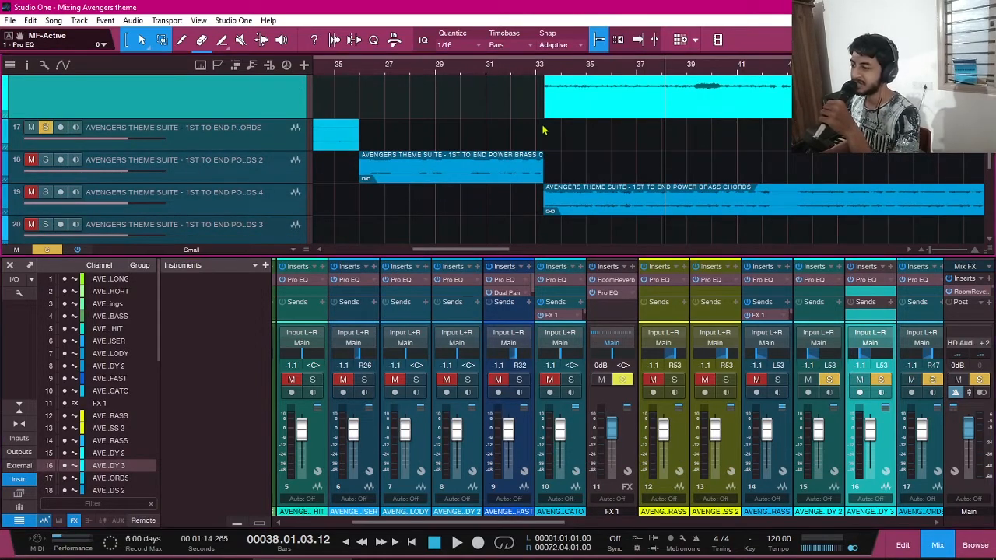
{"action": "scroll", "coordinate": [548, 132], "scroll_direction": "left", "scroll_amount": 6}
{"action": "scroll", "coordinate": [423, 146], "scroll_direction": "up", "scroll_amount": 3}
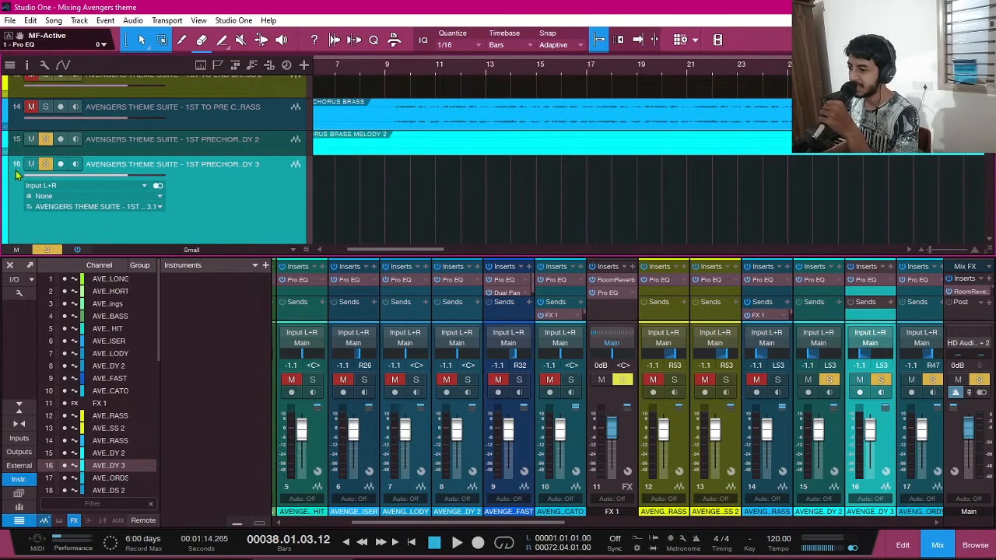
{"action": "scroll", "coordinate": [472, 140], "scroll_direction": "down", "scroll_amount": 3}
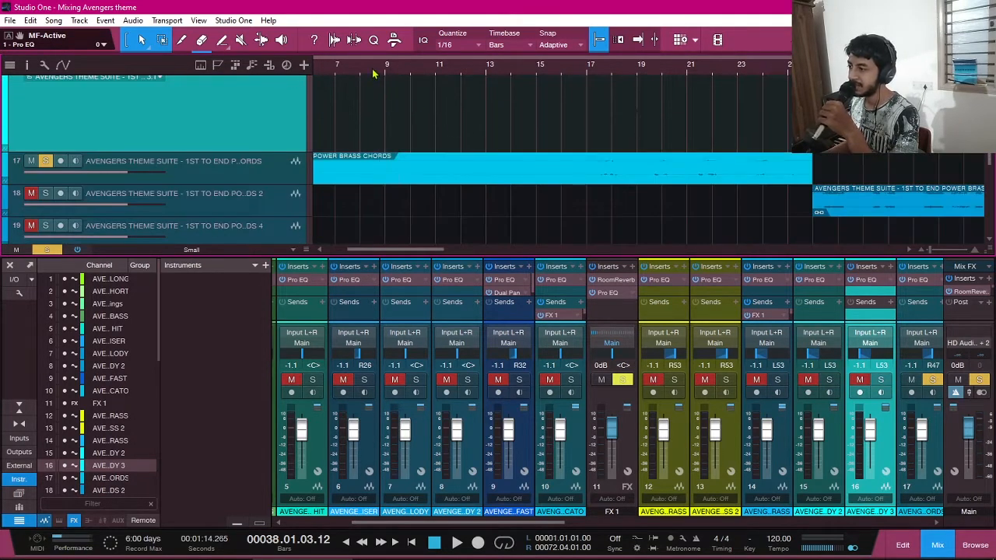
{"action": "left_click", "coordinate": [373, 73]}
{"action": "left_click_drag", "start_coordinate": [235, 185], "coordinate": [232, 268]}
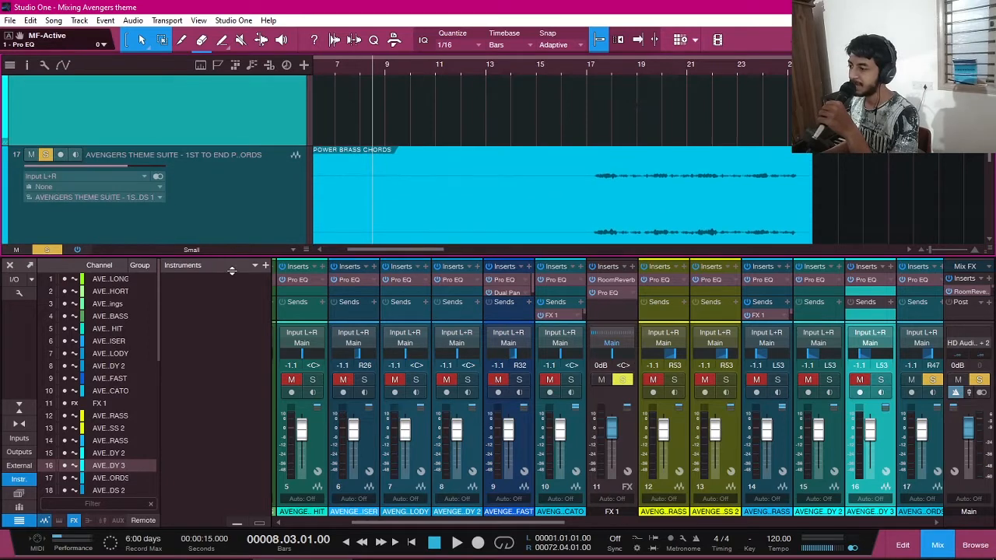
- Play the power brass chords from bar 17, solo track 18 as well during playback, and stop at bar 29
{"action": "left_click", "coordinate": [587, 75]}
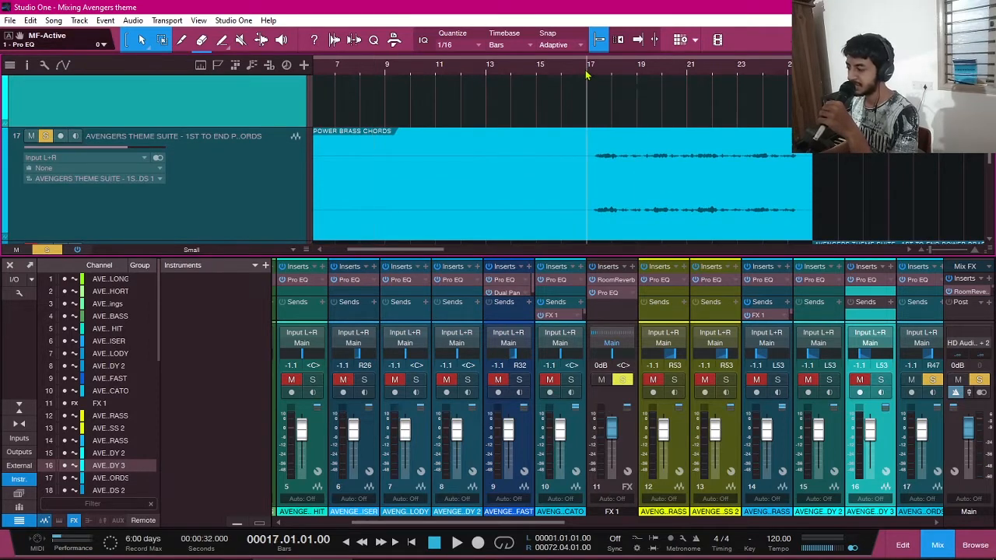
{"action": "key", "text": "space"}
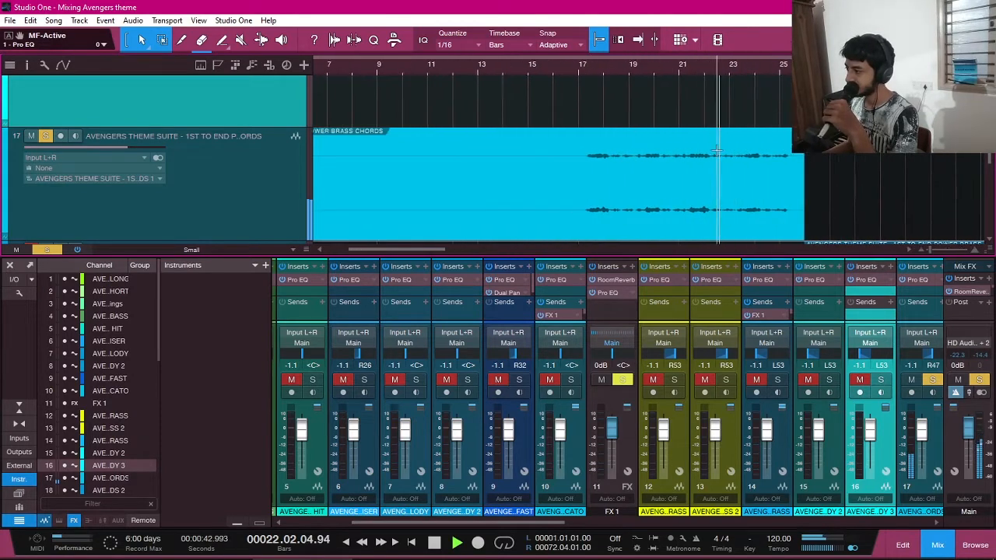
{"action": "scroll", "coordinate": [715, 147], "scroll_direction": "down", "scroll_amount": 2}
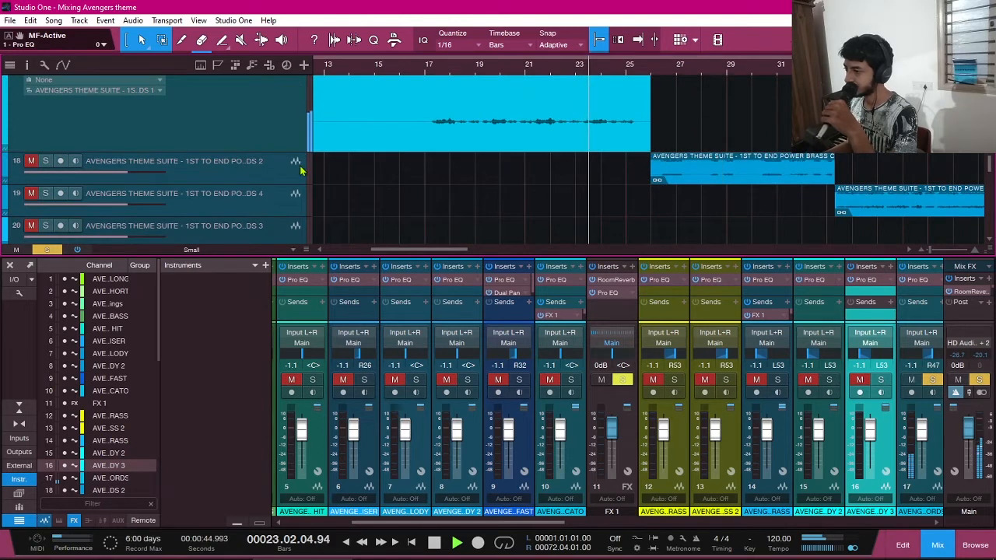
{"action": "left_click", "coordinate": [45, 161]}
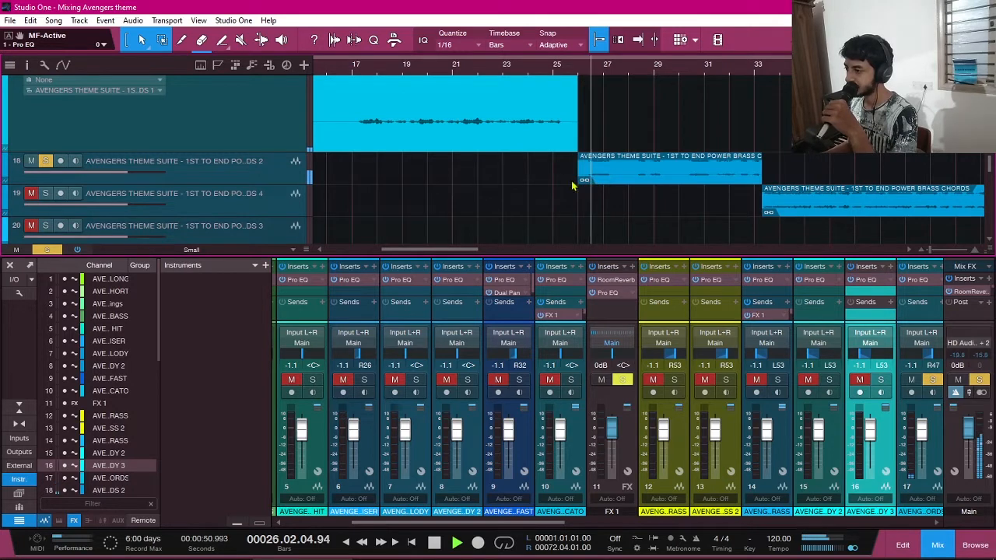
{"action": "scroll", "coordinate": [326, 200], "scroll_direction": "up", "scroll_amount": 1}
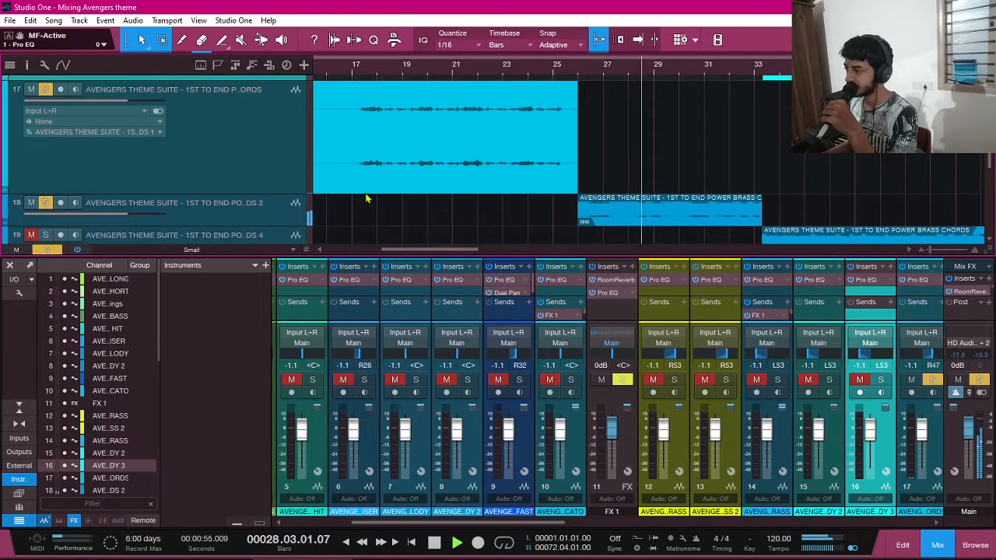
- Bring up the mixer channel of track 17 and of track 18, and make track 17 slightly taller
{"action": "left_click", "coordinate": [241, 183]}
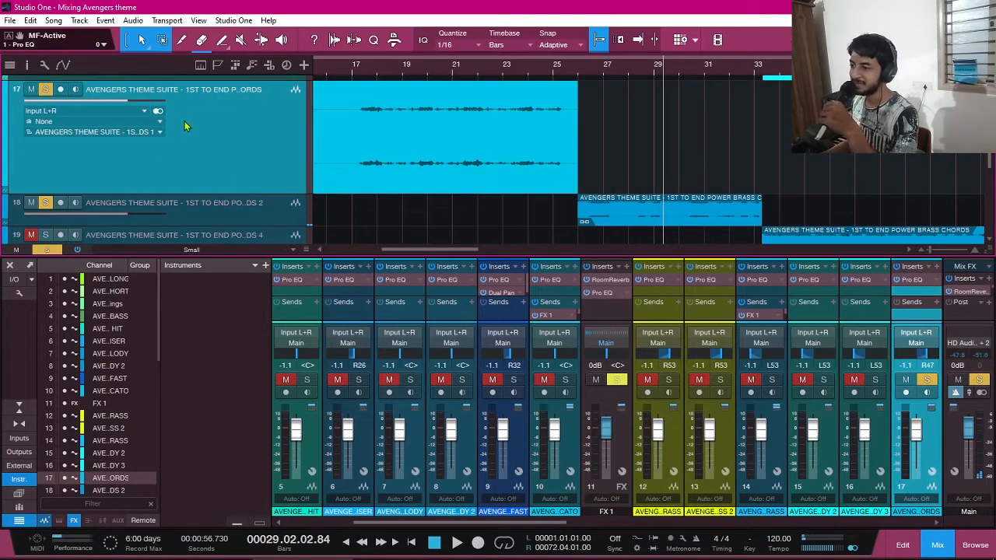
{"action": "scroll", "coordinate": [273, 137], "scroll_direction": "up", "scroll_amount": 1}
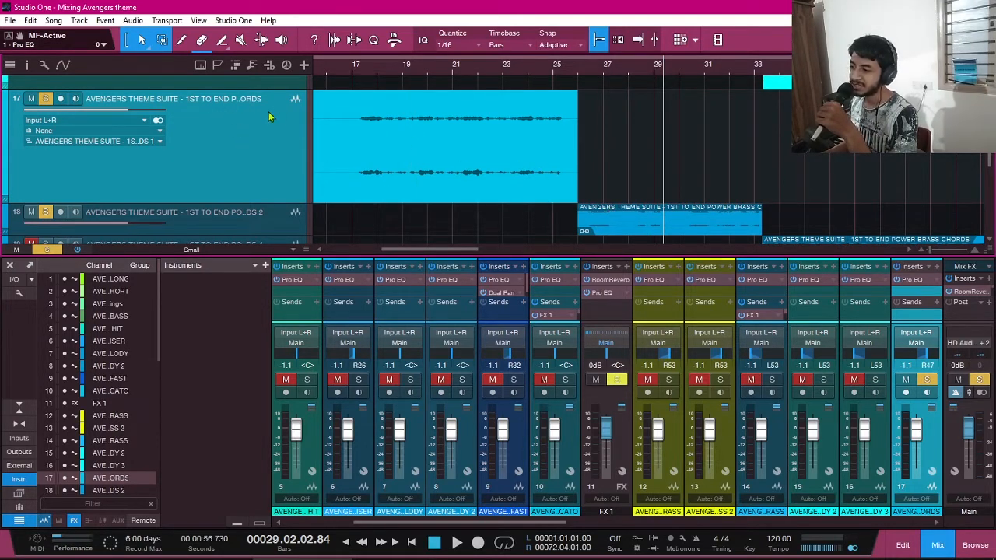
{"action": "scroll", "coordinate": [283, 150], "scroll_direction": "down", "scroll_amount": 2}
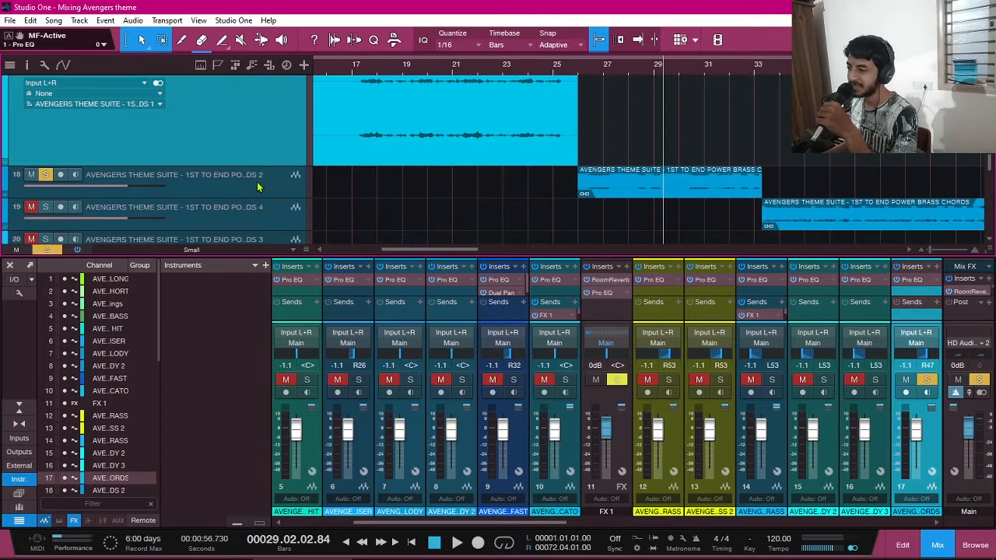
{"action": "left_click", "coordinate": [257, 168]}
{"action": "left_click_drag", "start_coordinate": [258, 165], "coordinate": [258, 173]}
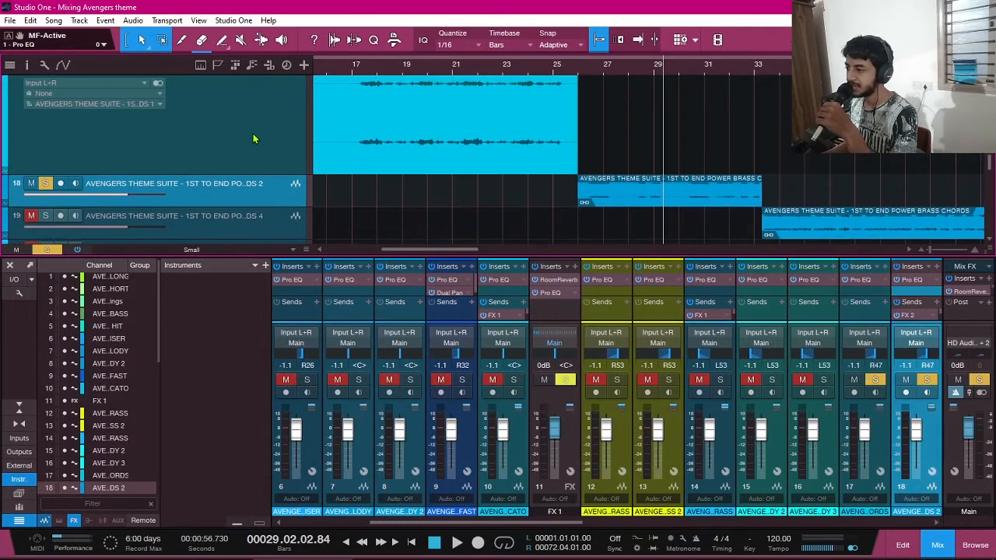
- Select the power brass chords clip on track 17, play it from just after bar 17, and stop at bar 20
{"action": "left_click", "coordinate": [385, 88]}
{"action": "left_click", "coordinate": [373, 70]}
{"action": "key", "text": "space"}
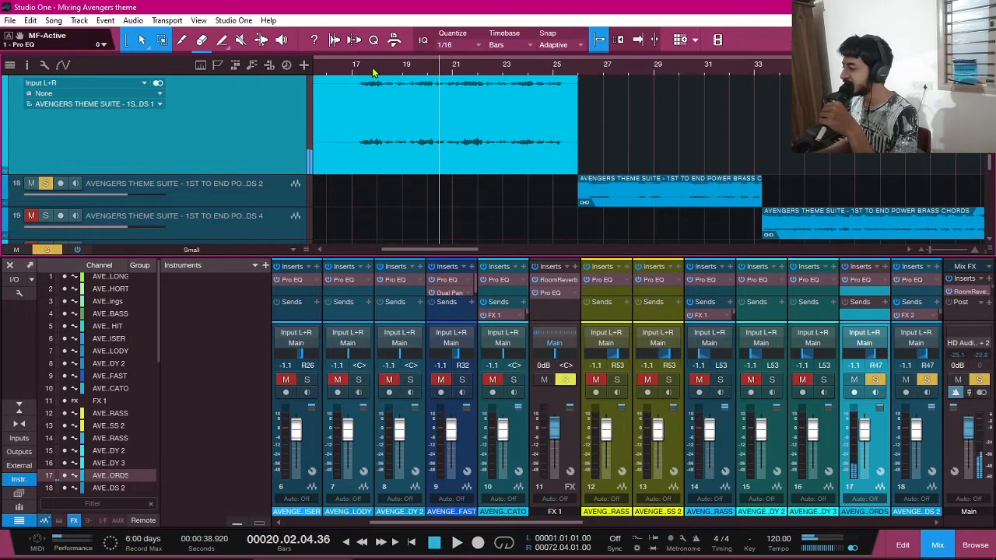
- Reduce the heights of the enlarged tracks 17 and 16 to match the compact neighbouring tracks
{"action": "left_click_drag", "start_coordinate": [224, 172], "coordinate": [218, 83]}
{"action": "scroll", "coordinate": [507, 136], "scroll_direction": "up", "scroll_amount": 8}
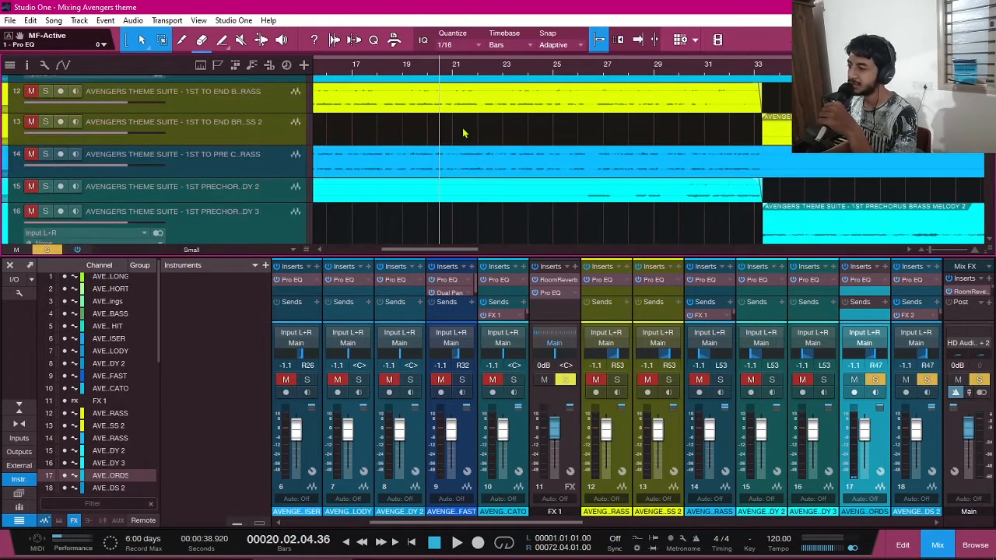
{"action": "scroll", "coordinate": [462, 134], "scroll_direction": "down", "scroll_amount": 3}
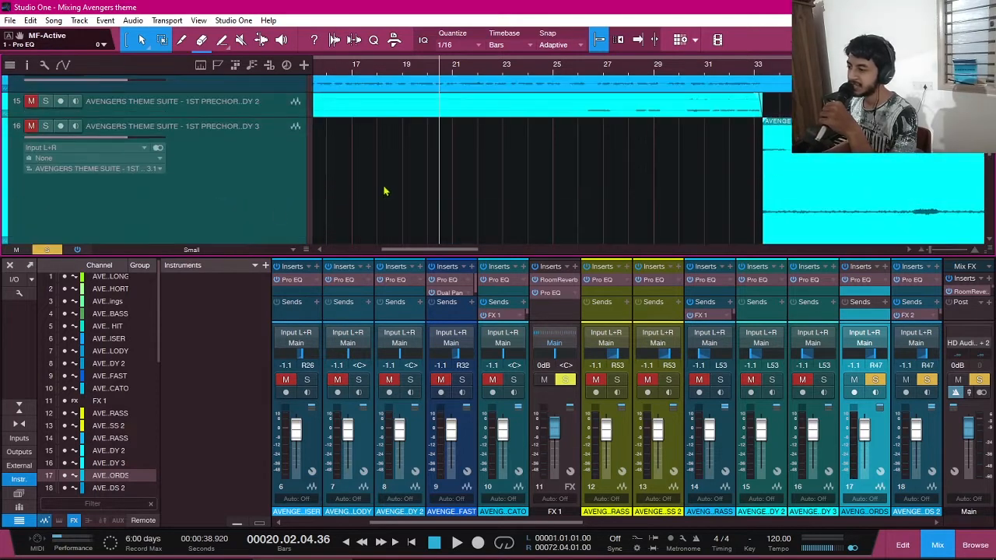
{"action": "scroll", "coordinate": [384, 191], "scroll_direction": "down", "scroll_amount": 2}
{"action": "left_click_drag", "start_coordinate": [286, 197], "coordinate": [286, 99]}
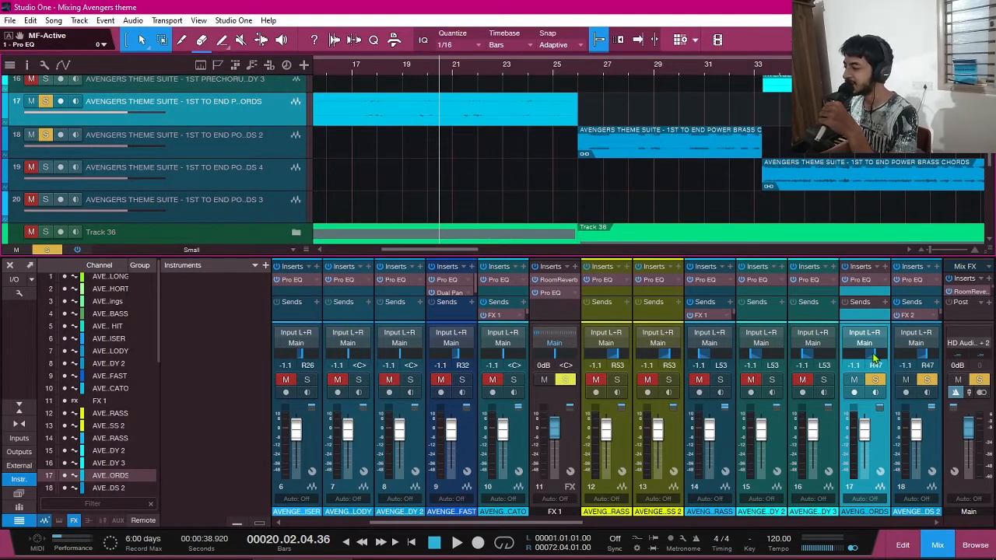
- Select track 18, play its power brass chords from bar 26, and stop near the end of bar 30
{"action": "left_click", "coordinate": [292, 142]}
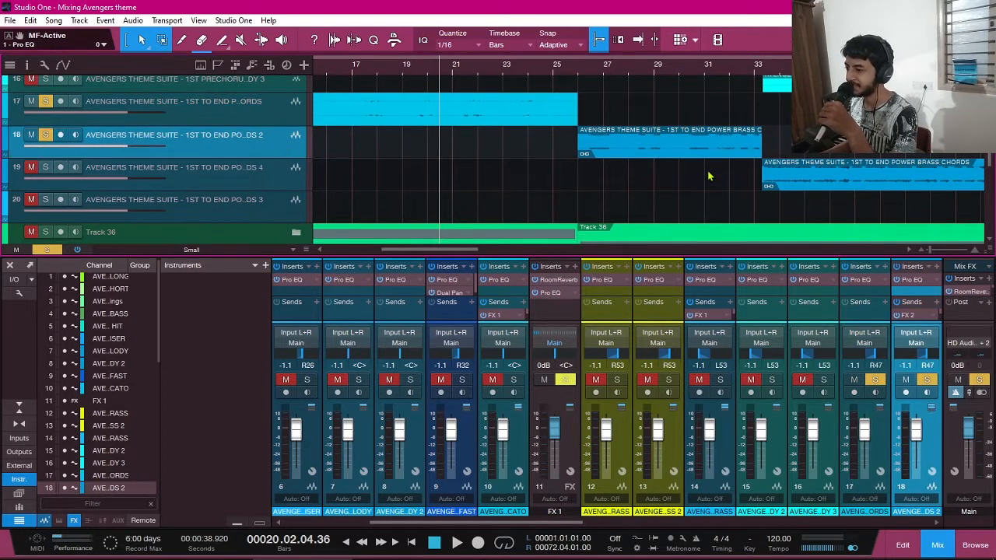
{"action": "scroll", "coordinate": [646, 156], "scroll_direction": "right", "scroll_amount": 3}
{"action": "left_click", "coordinate": [453, 72]}
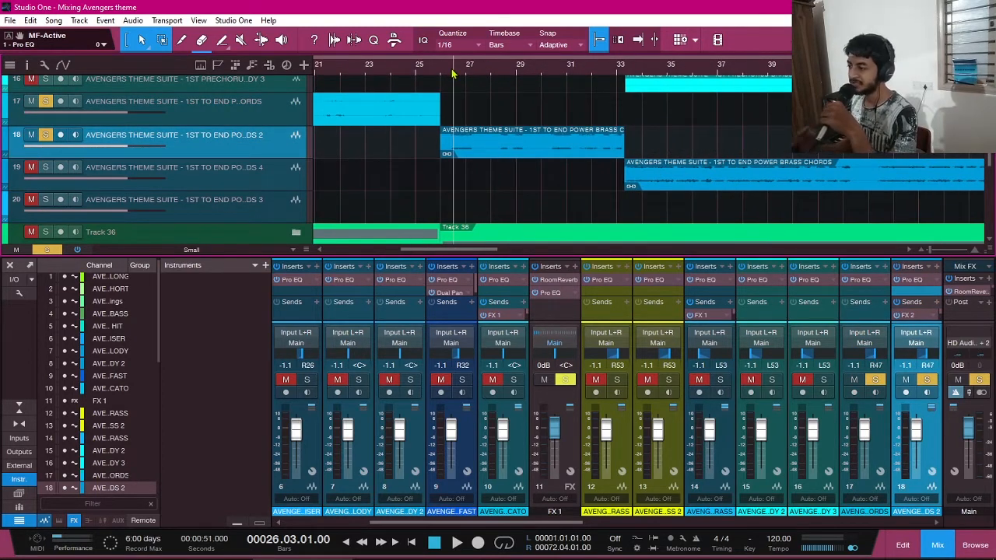
{"action": "key", "text": "space"}
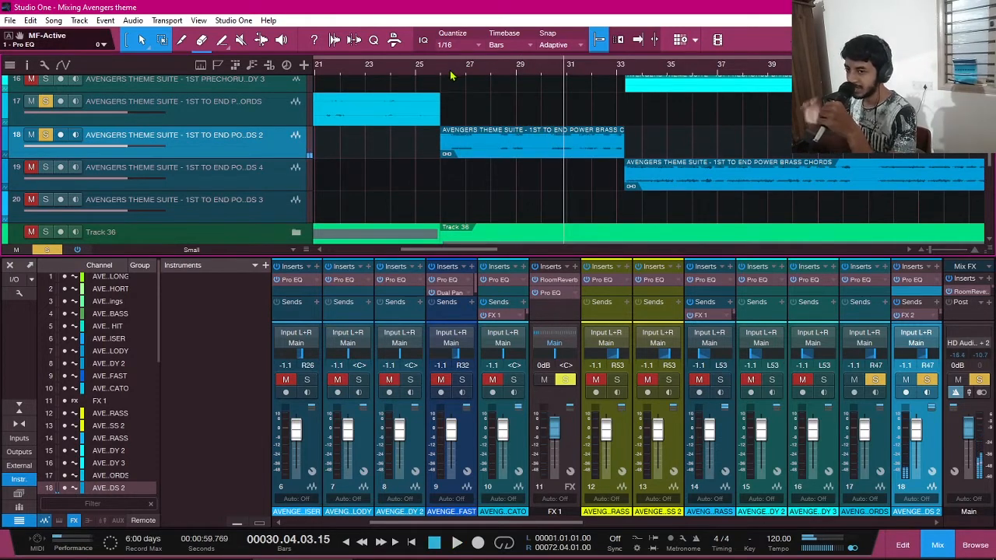
- Open the FX 2 send's Room Reverb from track 18, examine its Concert Hall settings, and close the editor
{"action": "double_click", "coordinate": [921, 316]}
{"action": "left_click_drag", "start_coordinate": [0, 94], "coordinate": [498, 75]}
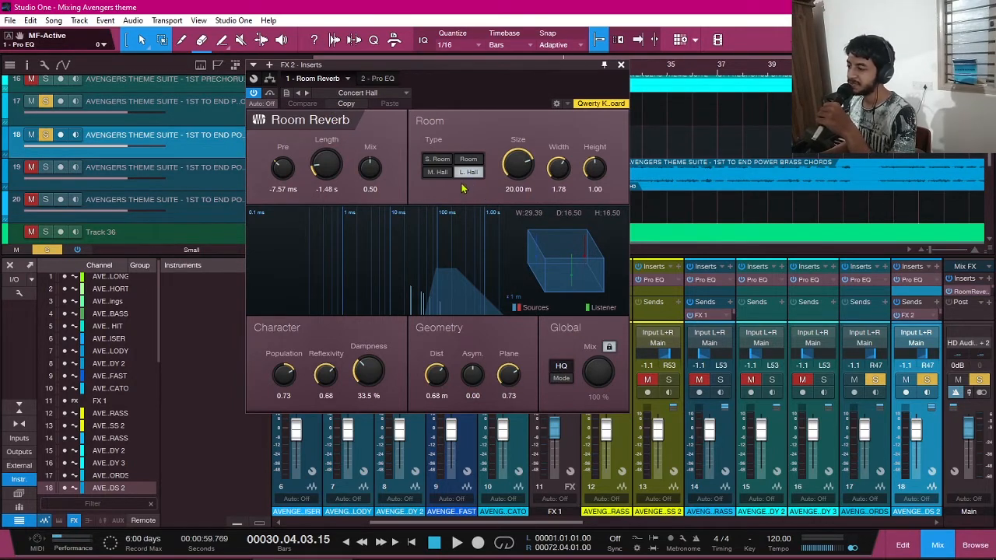
{"action": "left_click", "coordinate": [621, 65]}
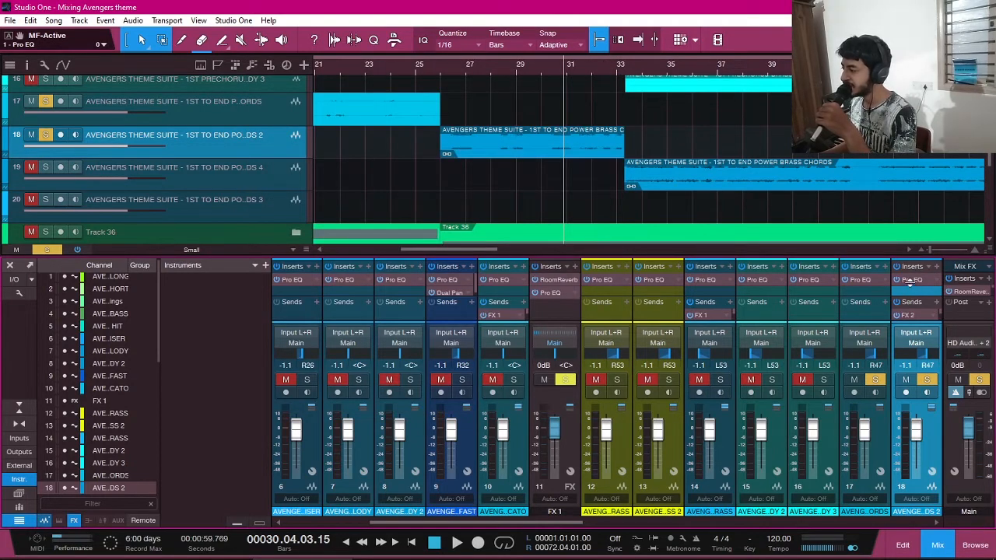
- Enlarge the mixer's sends area to expose the send faders, and check track 18's FX 2 send level
{"action": "left_click_drag", "start_coordinate": [912, 319], "coordinate": [914, 338]}
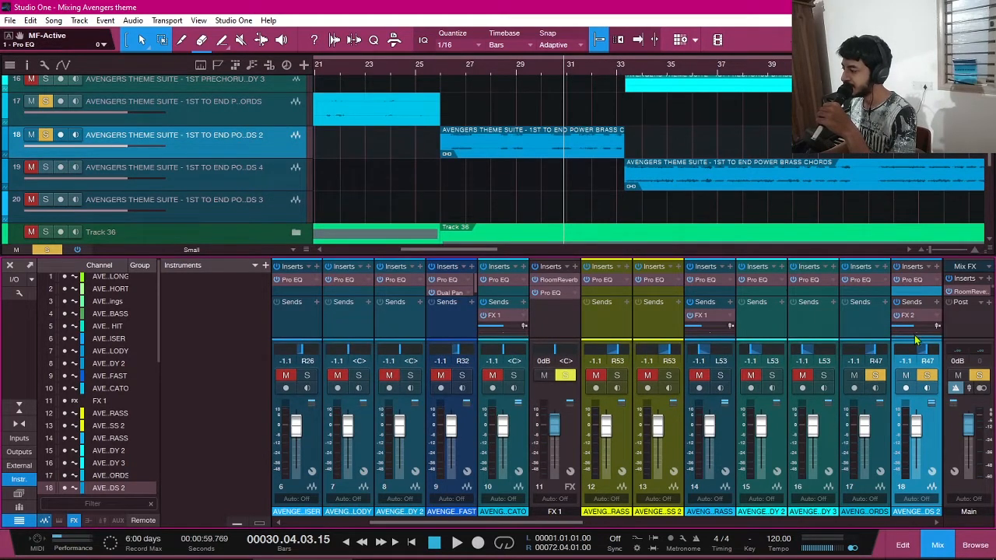
{"action": "mouse_move", "coordinate": [916, 332]}
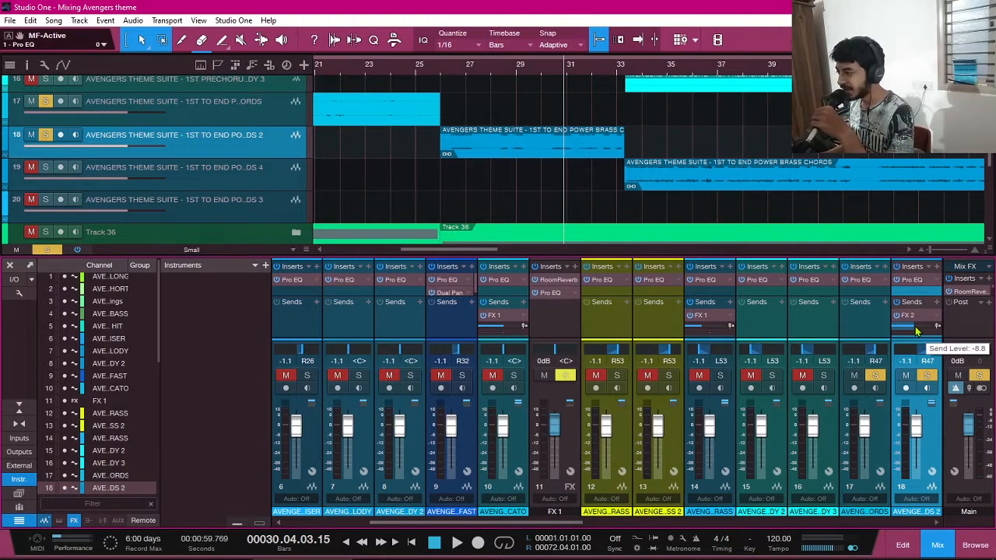
{"action": "scroll", "coordinate": [591, 191], "scroll_direction": "left", "scroll_amount": 3}
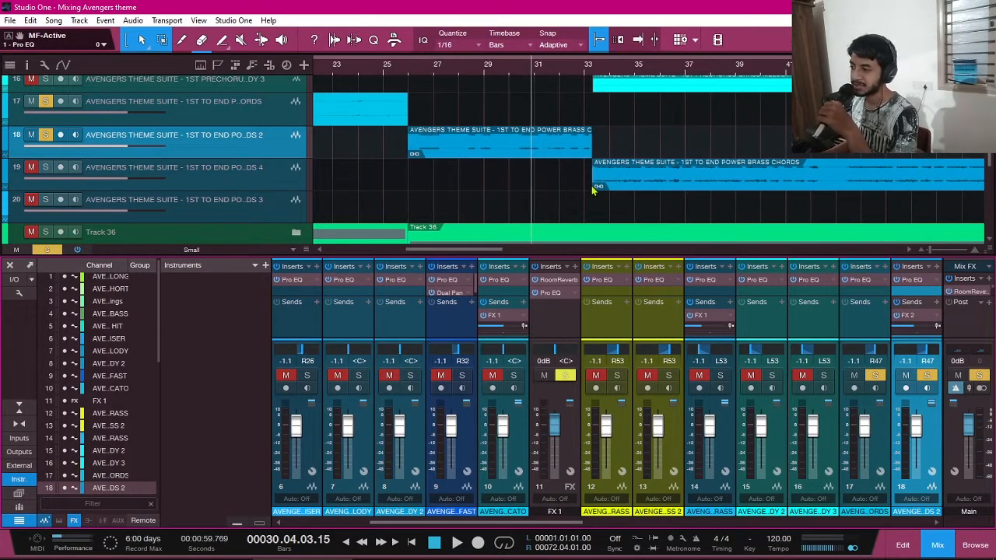
{"action": "scroll", "coordinate": [591, 190], "scroll_direction": "right", "scroll_amount": 3}
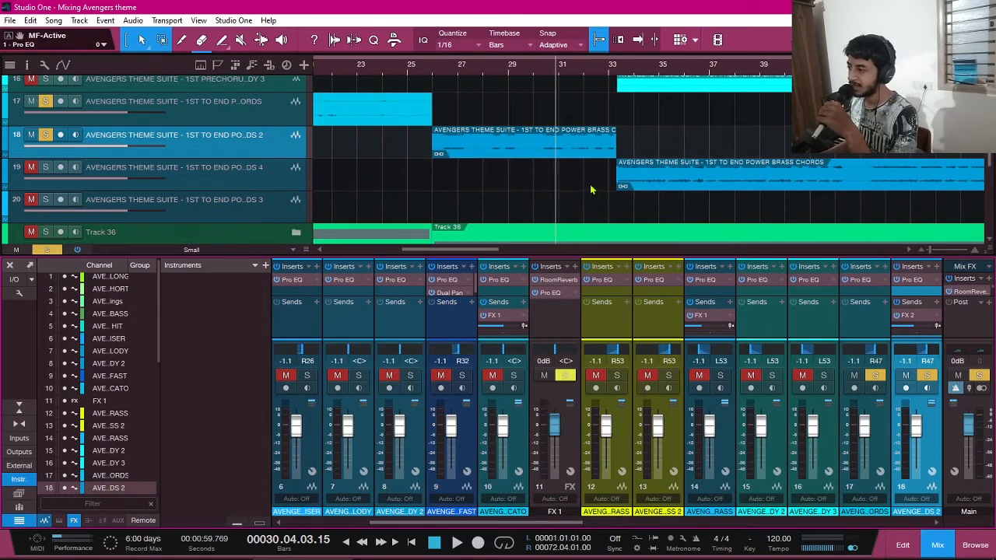
- Solo track 19, the fourth power brass chords track, and play its clip from bar 33
{"action": "left_click", "coordinate": [448, 75]}
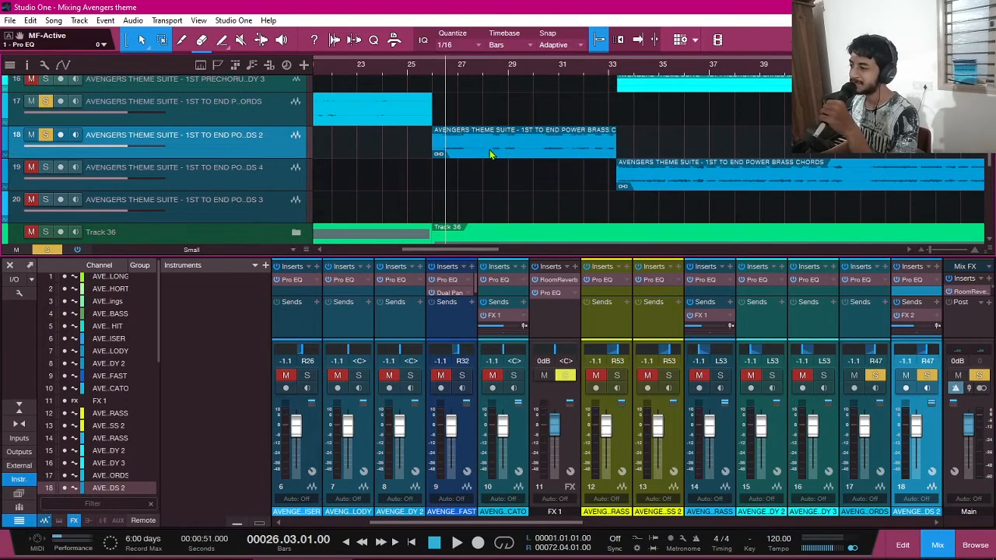
{"action": "scroll", "coordinate": [490, 172], "scroll_direction": "left", "scroll_amount": 3}
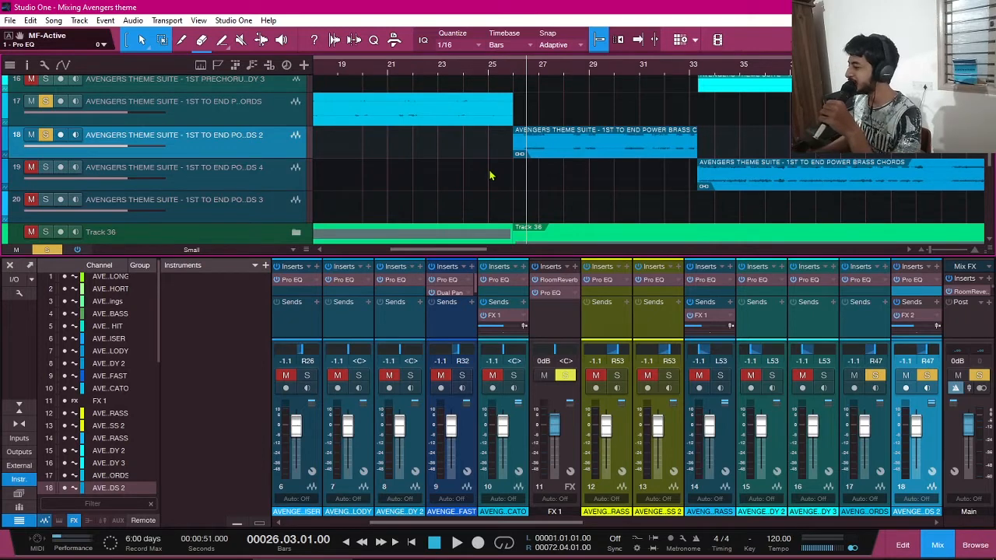
{"action": "scroll", "coordinate": [489, 174], "scroll_direction": "right", "scroll_amount": 1}
{"action": "scroll", "coordinate": [480, 173], "scroll_direction": "down", "scroll_amount": 1}
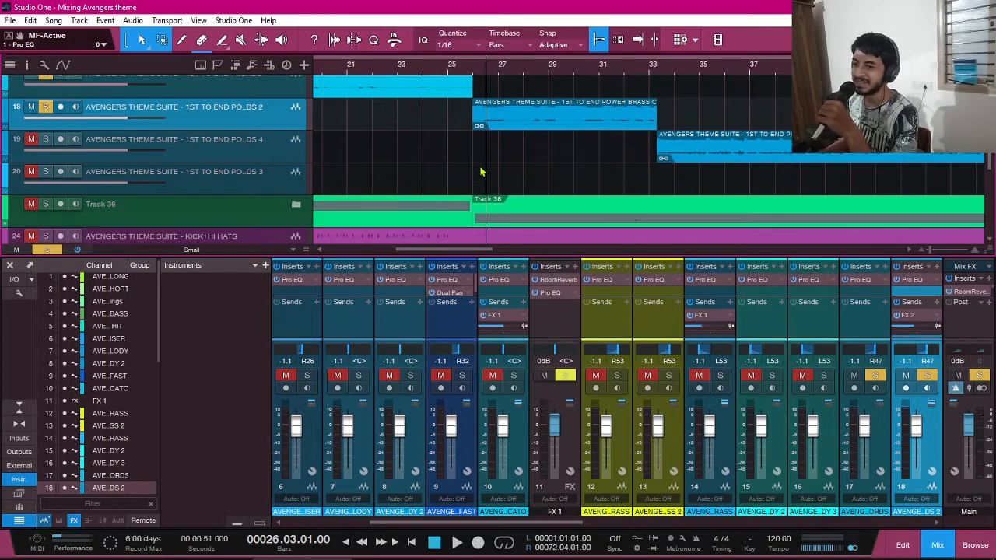
{"action": "scroll", "coordinate": [490, 168], "scroll_direction": "right", "scroll_amount": 2}
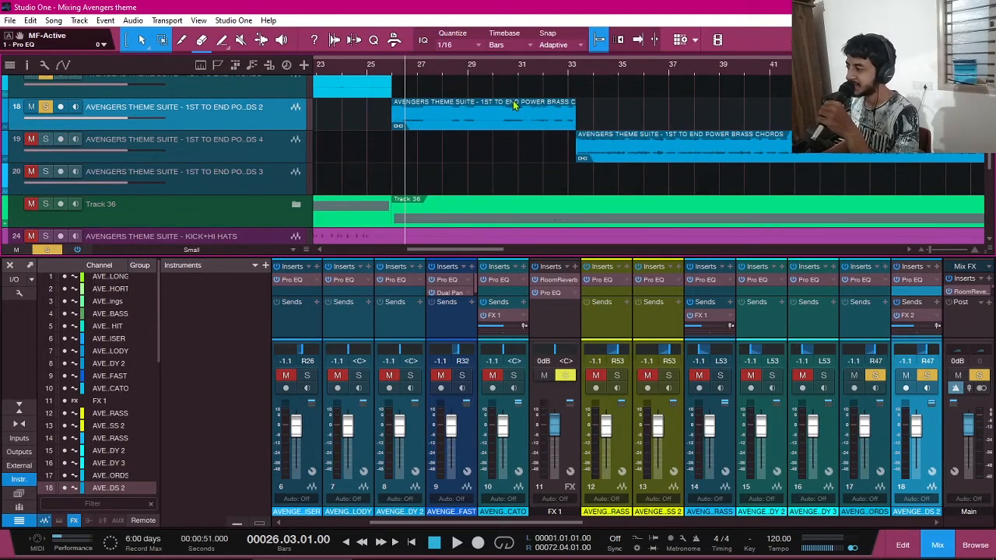
{"action": "left_click", "coordinate": [584, 68]}
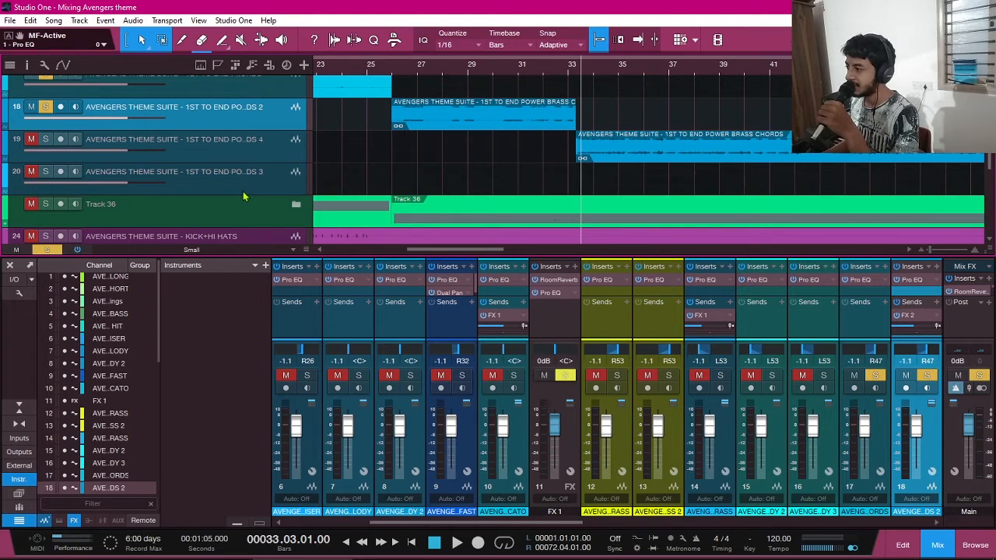
{"action": "left_click", "coordinate": [47, 141]}
{"action": "key", "text": "space"}
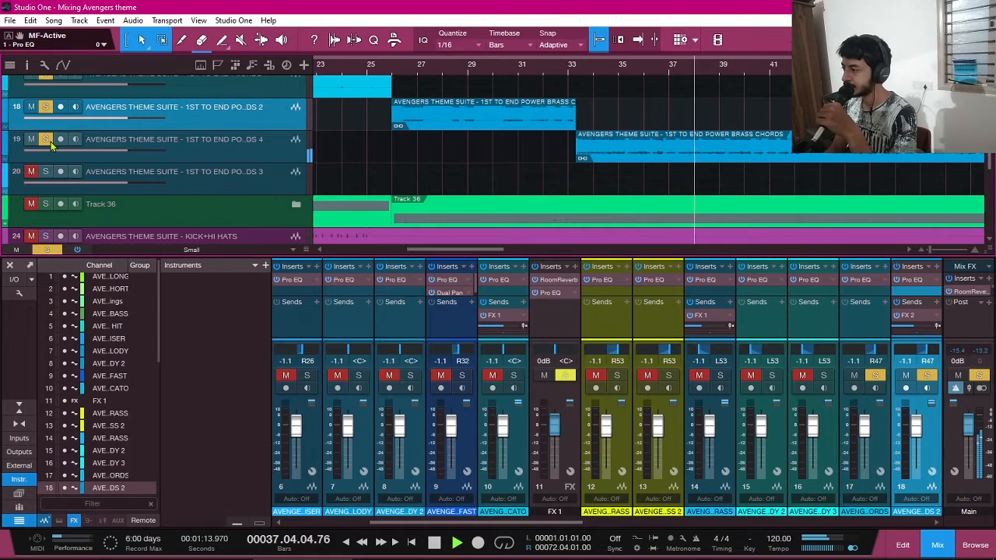
{"action": "scroll", "coordinate": [605, 115], "scroll_direction": "right", "scroll_amount": 9}
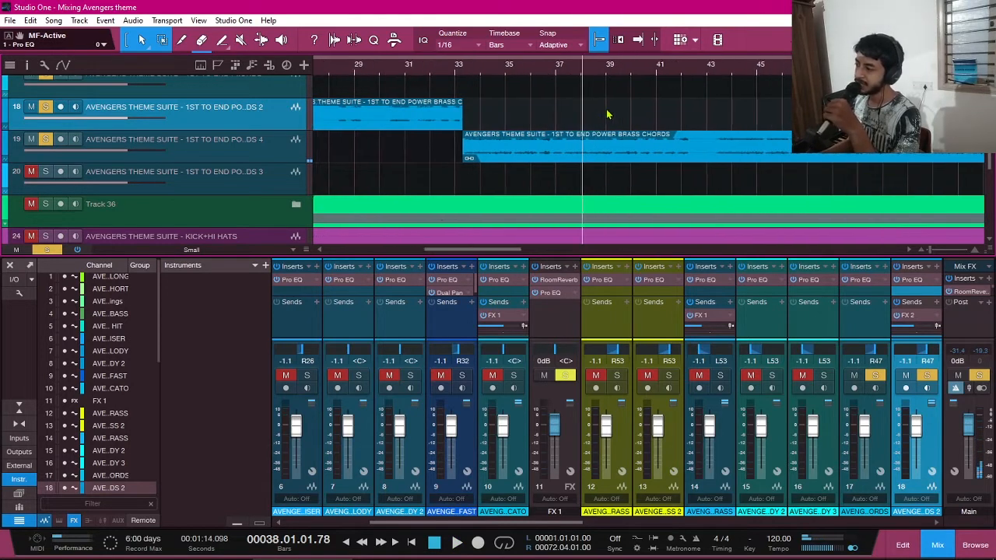
{"action": "scroll", "coordinate": [605, 115], "scroll_direction": "left", "scroll_amount": 9}
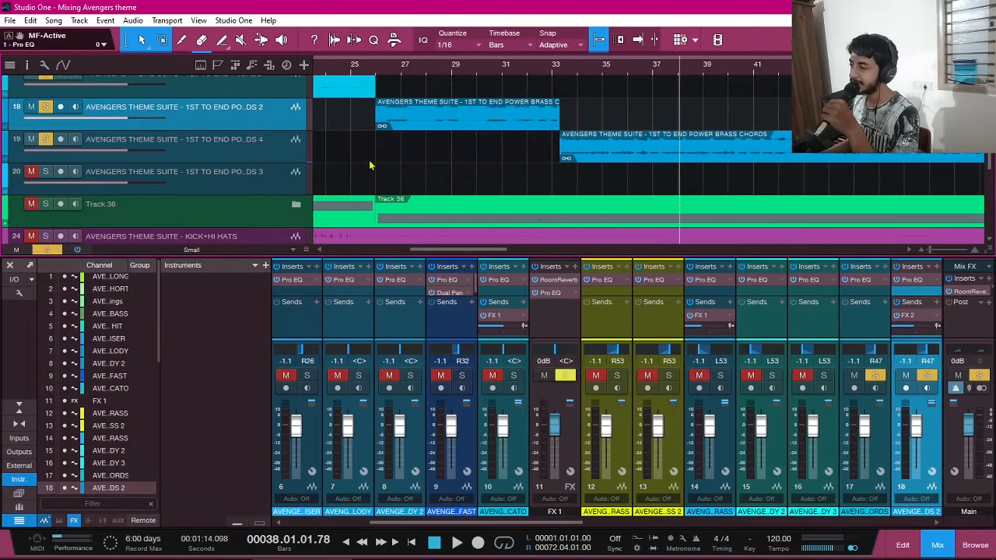
- Open the Pro EQ insert on track 19 and position its window so the timeline ruler stays accessible
{"action": "left_click", "coordinate": [272, 159]}
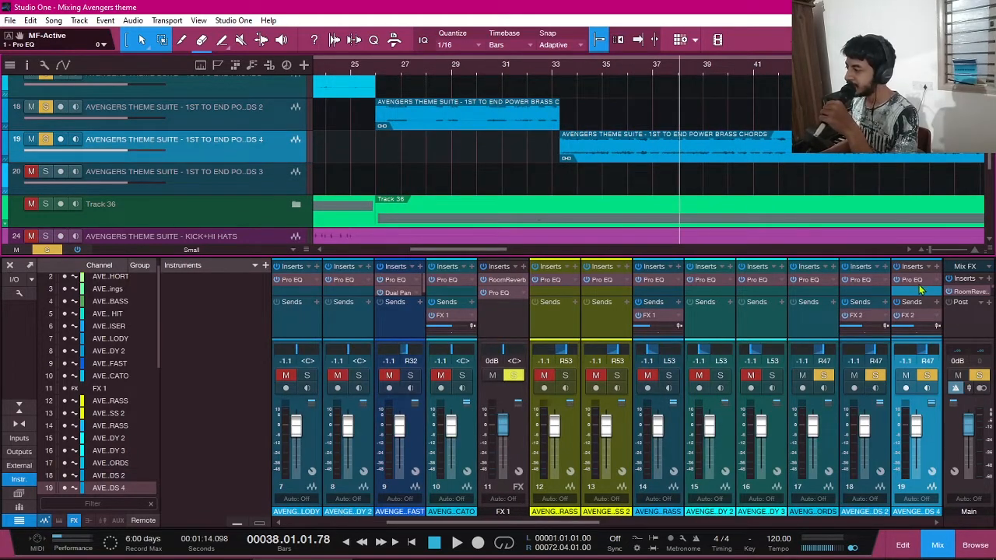
{"action": "double_click", "coordinate": [914, 280]}
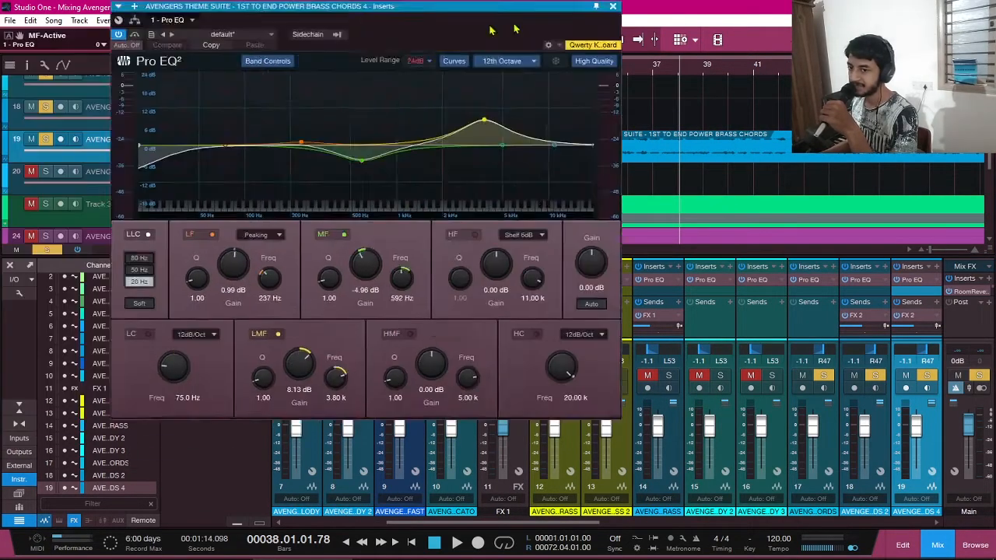
{"action": "left_click_drag", "start_coordinate": [492, 30], "coordinate": [774, 77]}
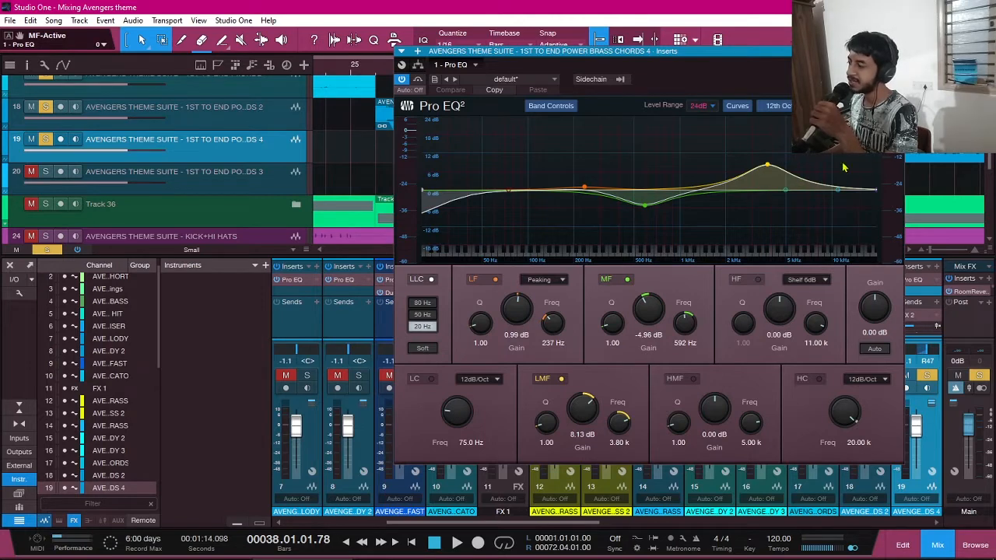
{"action": "left_click_drag", "start_coordinate": [730, 56], "coordinate": [406, 60]}
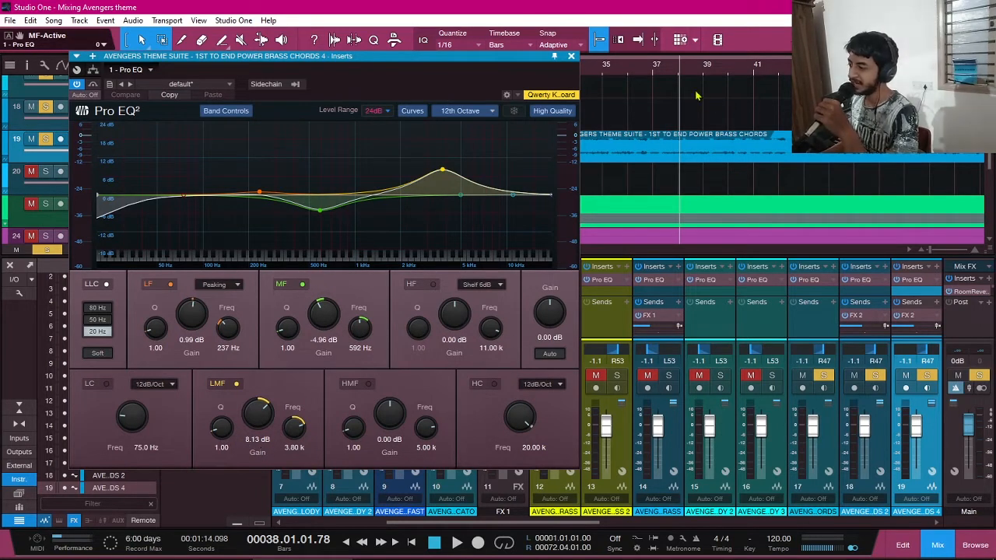
- Play track 19 from bar 37 to watch its spectrum in Pro EQ, and close the EQ window
{"action": "left_click", "coordinate": [657, 70]}
{"action": "key", "text": "space"}
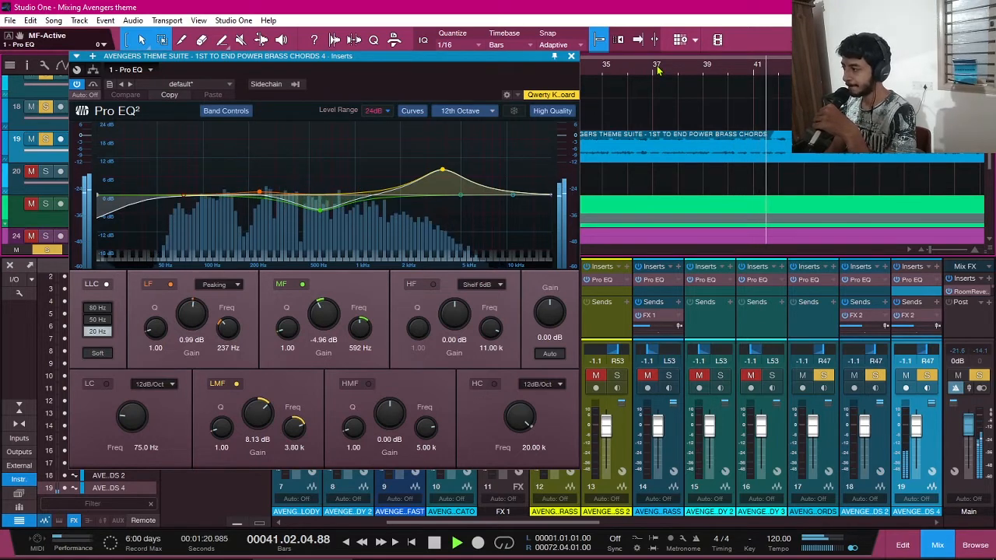
{"action": "key", "text": "space"}
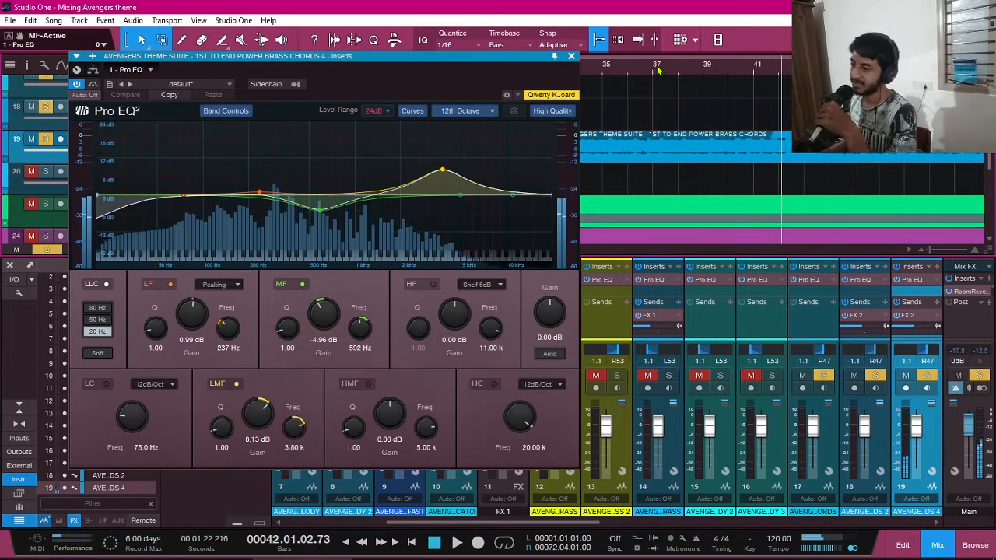
{"action": "left_click_drag", "start_coordinate": [482, 57], "coordinate": [606, 100]}
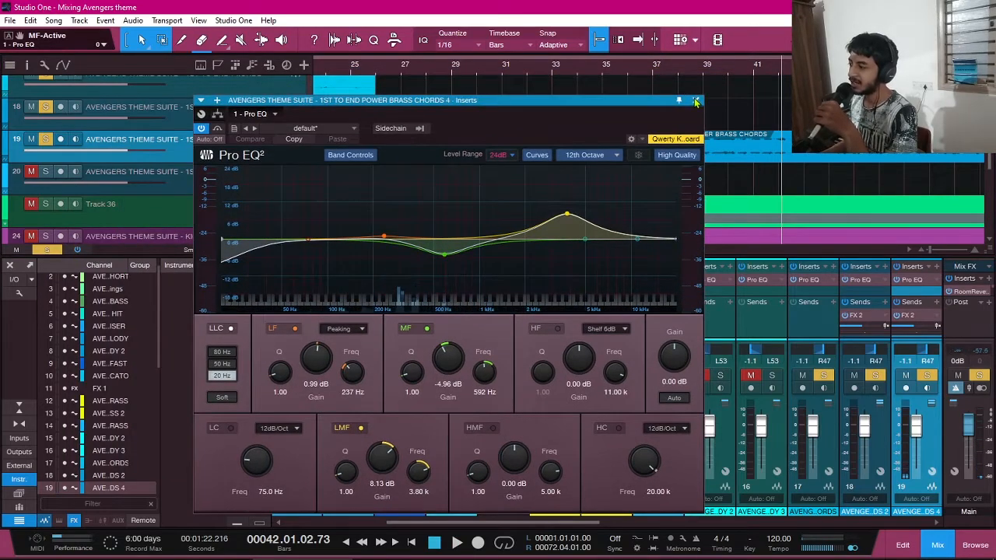
{"action": "left_click", "coordinate": [694, 101]}
- Solo only track 20, the third power brass chords track, and play its clip from bar 61
{"action": "scroll", "coordinate": [694, 103], "scroll_direction": "left", "scroll_amount": 2}
{"action": "scroll", "coordinate": [693, 109], "scroll_direction": "down", "scroll_amount": 2}
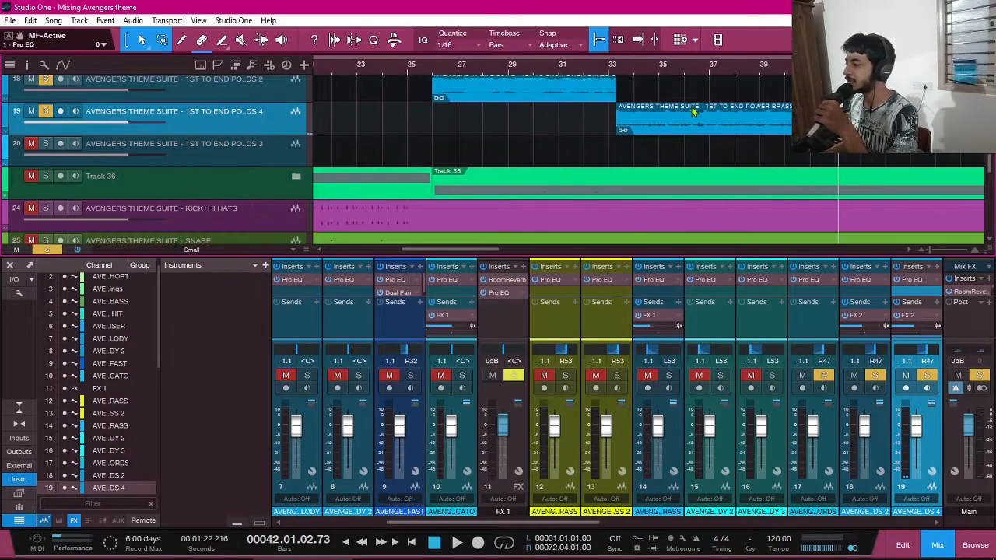
{"action": "scroll", "coordinate": [693, 113], "scroll_direction": "up", "scroll_amount": 2}
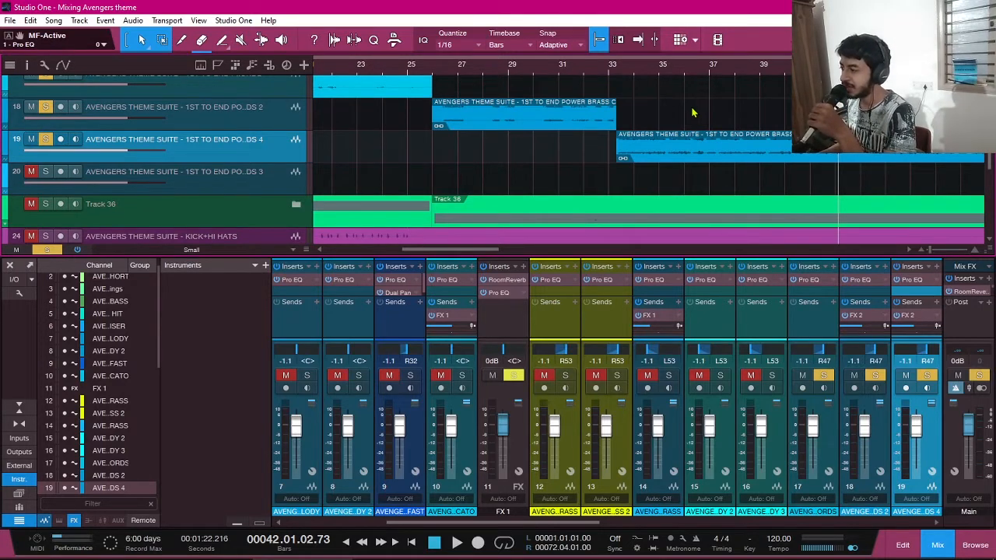
{"action": "scroll", "coordinate": [693, 113], "scroll_direction": "right", "scroll_amount": 3}
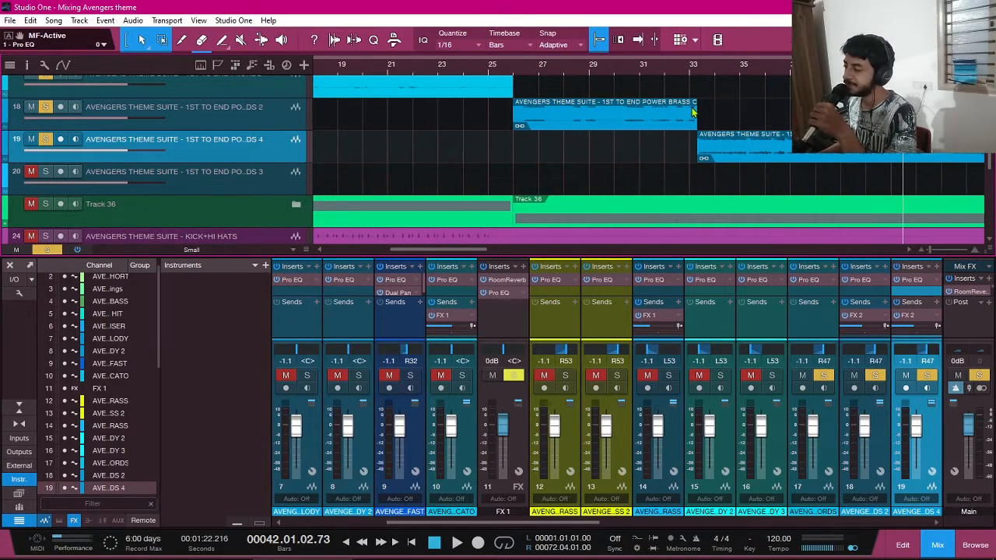
{"action": "scroll", "coordinate": [695, 115], "scroll_direction": "left", "scroll_amount": 20}
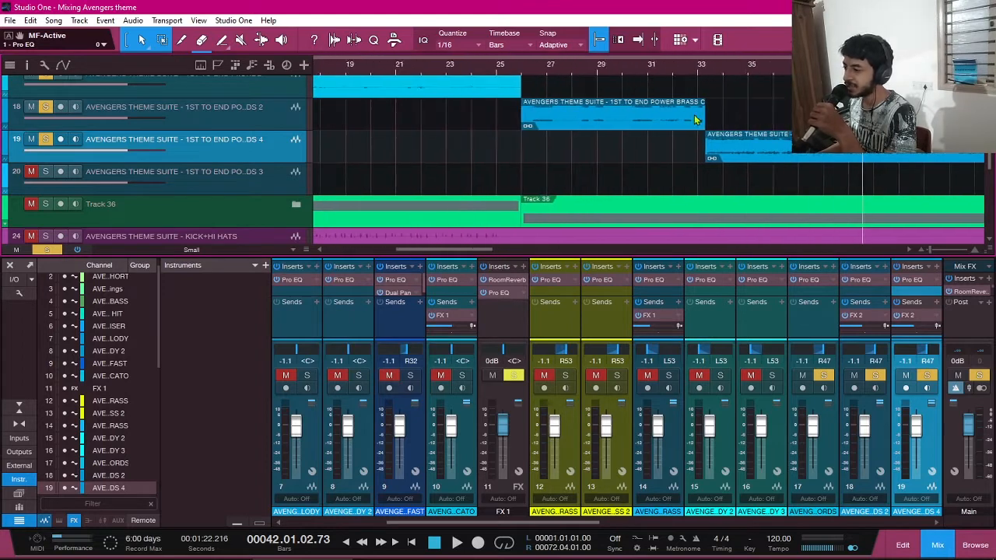
{"action": "left_click", "coordinate": [261, 182]}
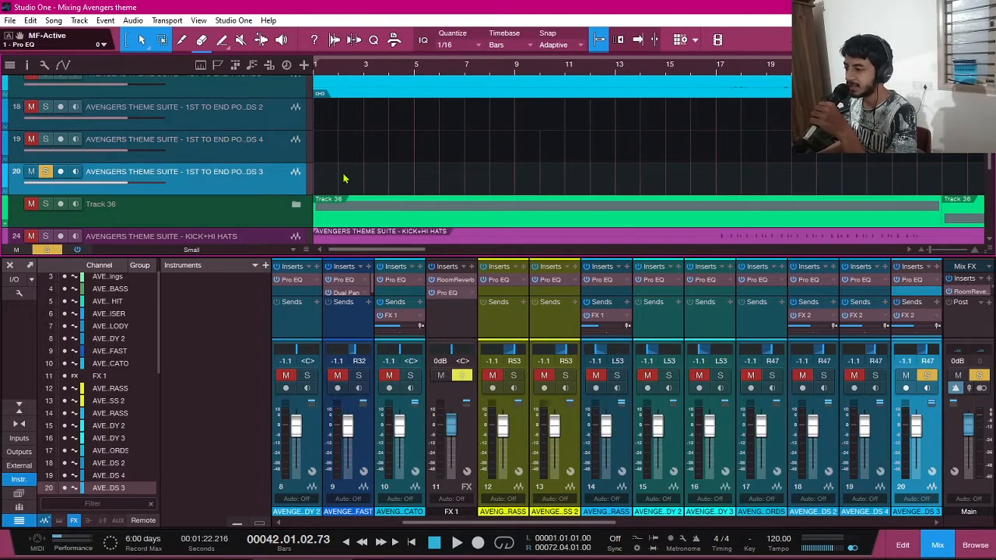
{"action": "scroll", "coordinate": [669, 165], "scroll_direction": "right", "scroll_amount": 20}
{"action": "scroll", "coordinate": [646, 168], "scroll_direction": "right", "scroll_amount": 12}
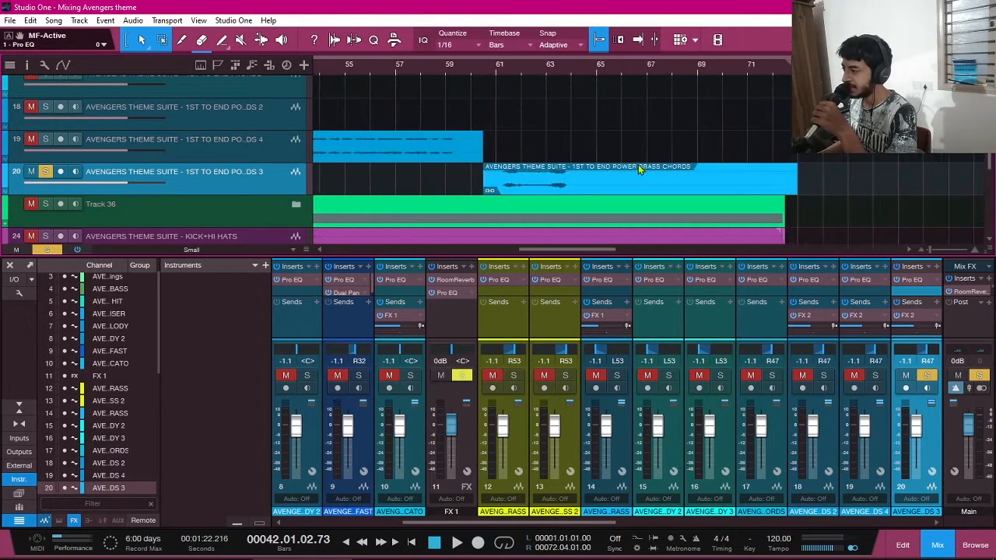
{"action": "left_click", "coordinate": [499, 76]}
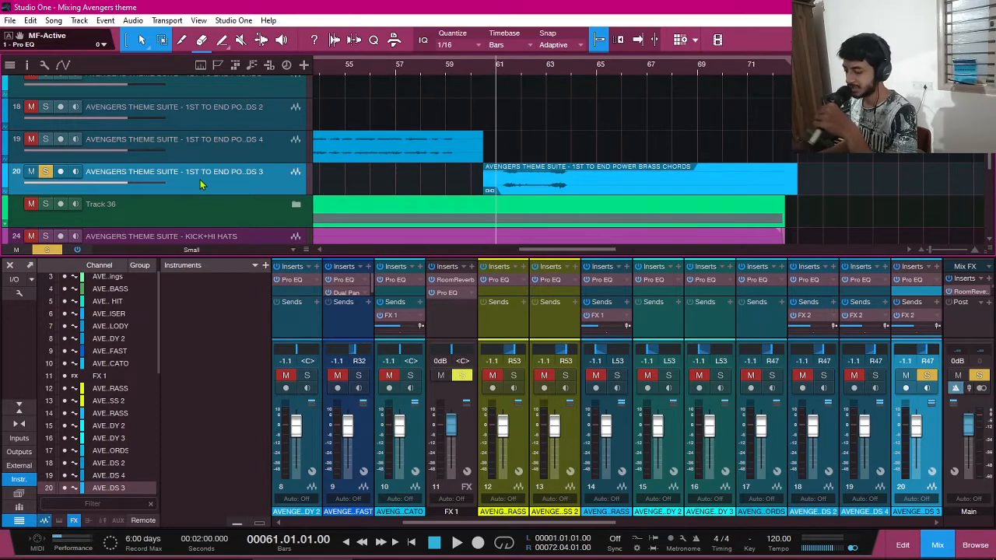
{"action": "key", "text": "space"}
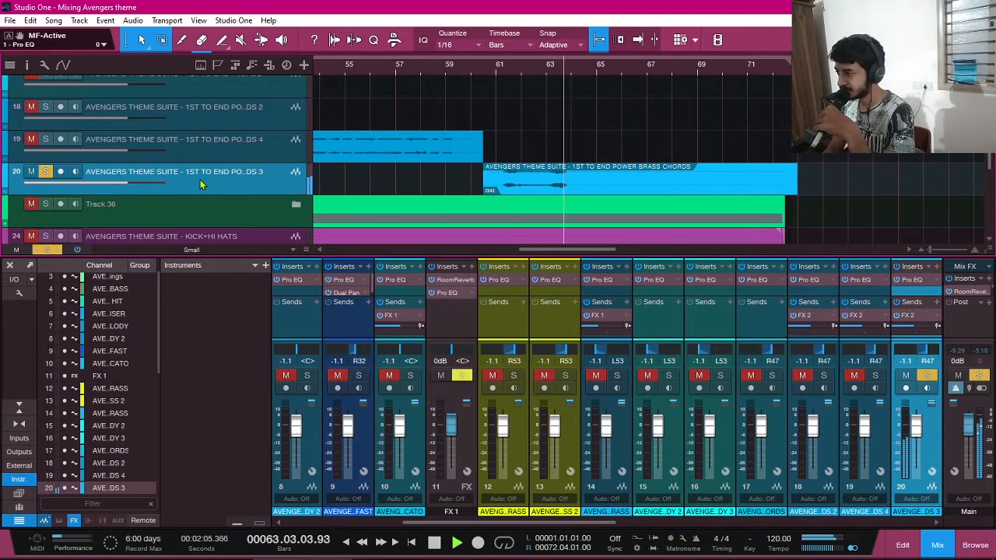
{"action": "key", "text": "space"}
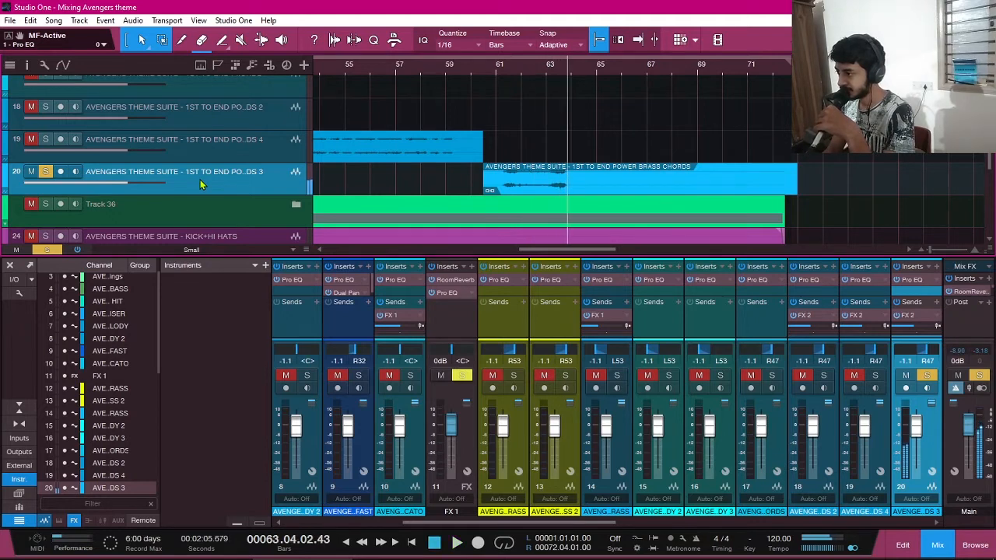
- Turn off the solo on track 20 and play the full mix from bar 60 beat 3, returning the playhead to bar 61 beat 2
{"action": "left_click", "coordinate": [49, 172]}
{"action": "left_click", "coordinate": [483, 76]}
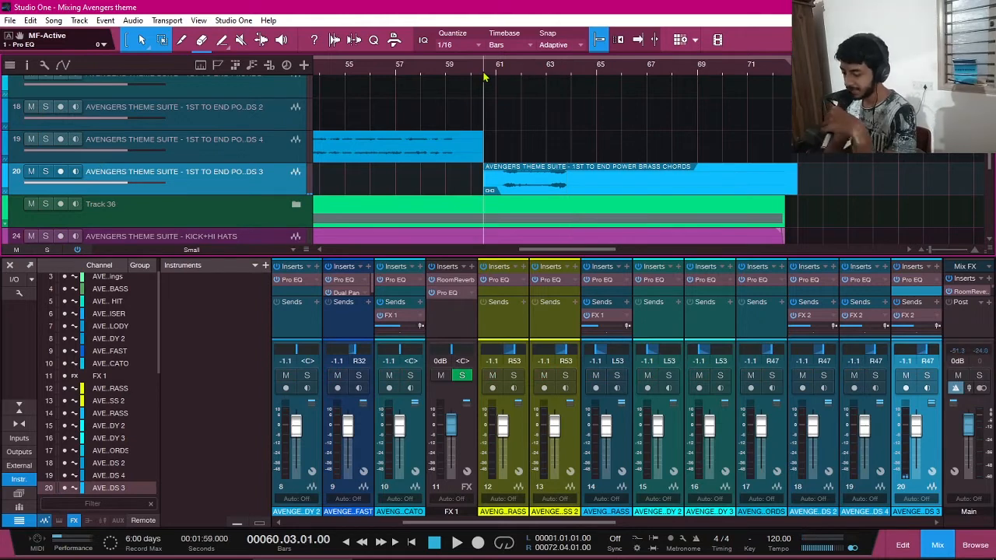
{"action": "key", "text": "space"}
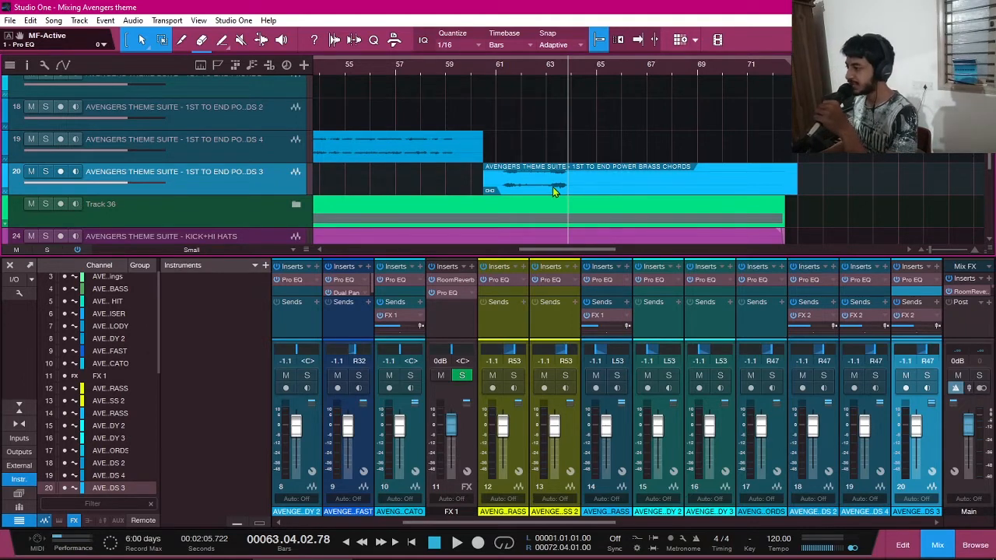
{"action": "left_click", "coordinate": [506, 74]}
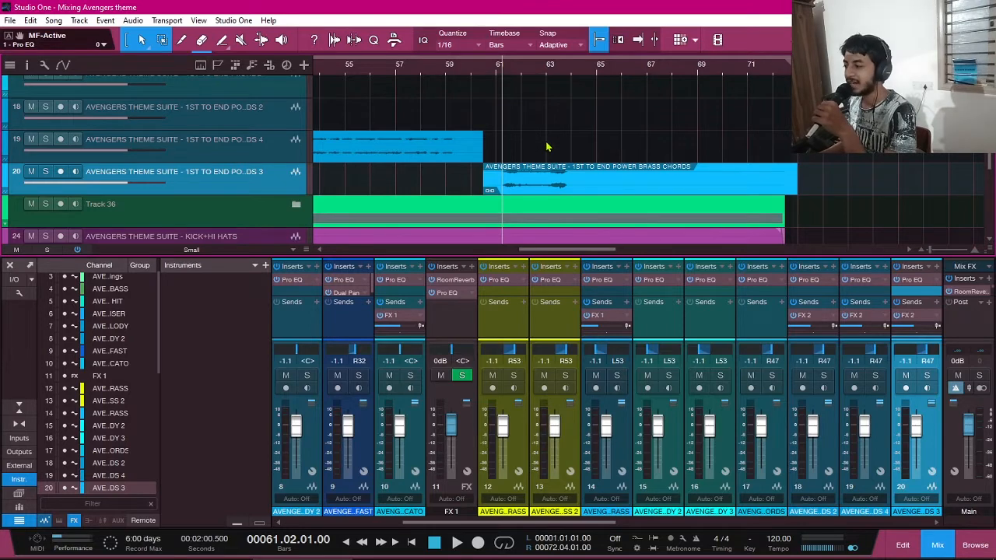
- Review the four power brass chords tracks, 17 to 20, selecting each in turn and ending on track 17
{"action": "scroll", "coordinate": [547, 147], "scroll_direction": "left", "scroll_amount": 1}
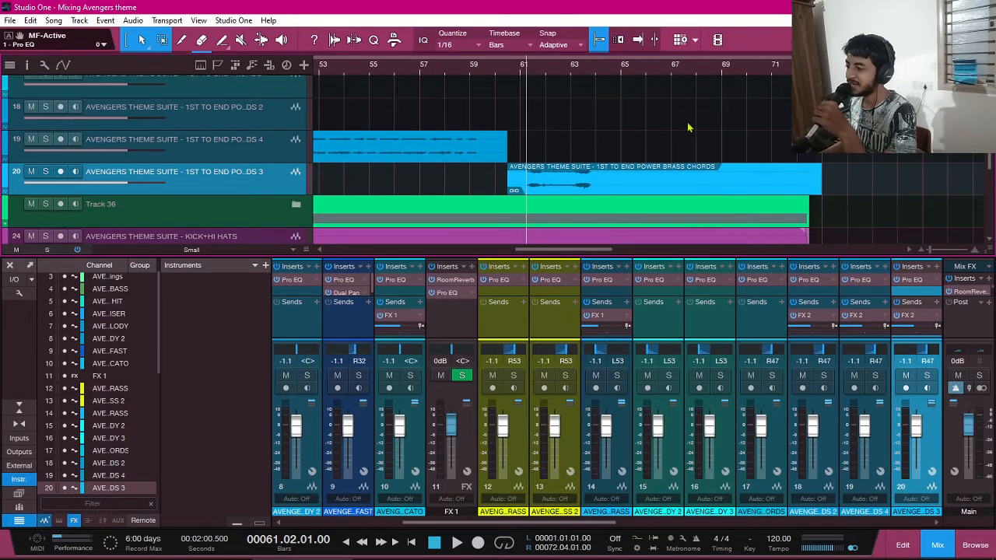
{"action": "scroll", "coordinate": [638, 147], "scroll_direction": "down", "scroll_amount": 2}
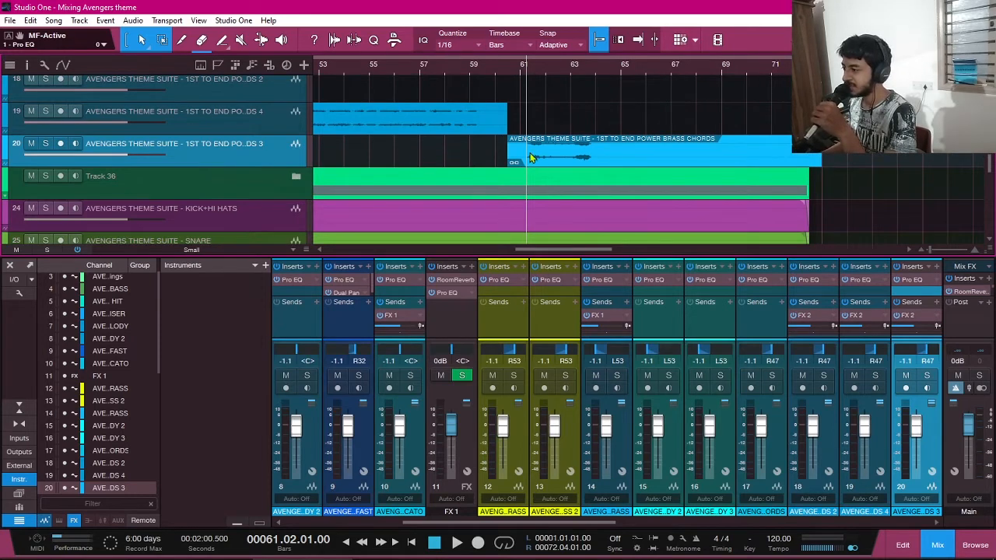
{"action": "scroll", "coordinate": [549, 167], "scroll_direction": "left", "scroll_amount": 10}
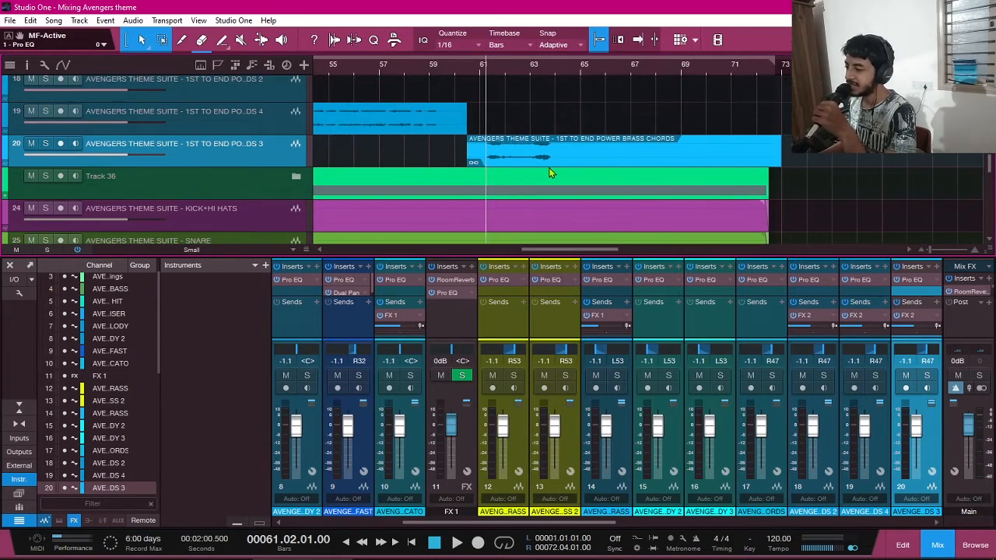
{"action": "scroll", "coordinate": [490, 171], "scroll_direction": "left", "scroll_amount": 3}
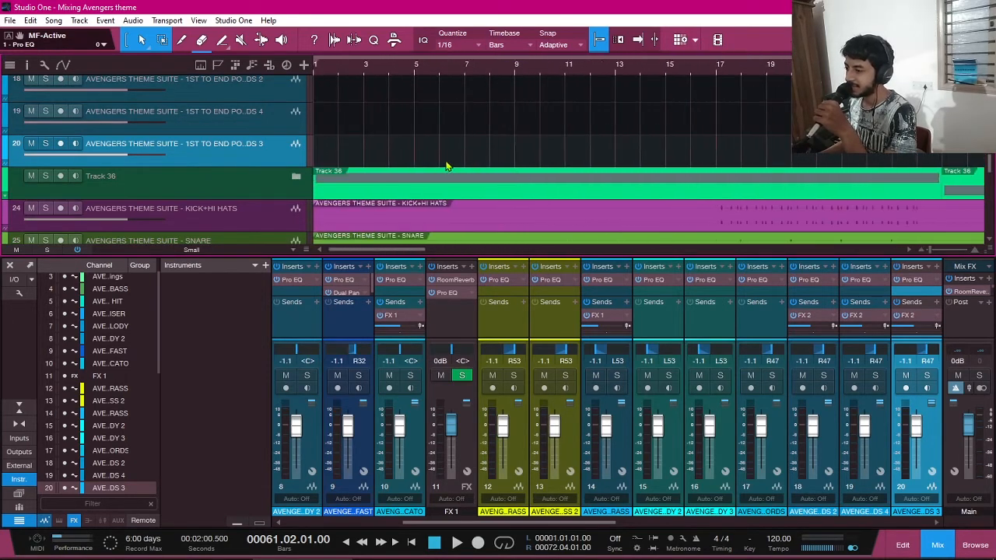
{"action": "scroll", "coordinate": [354, 143], "scroll_direction": "up", "scroll_amount": 2}
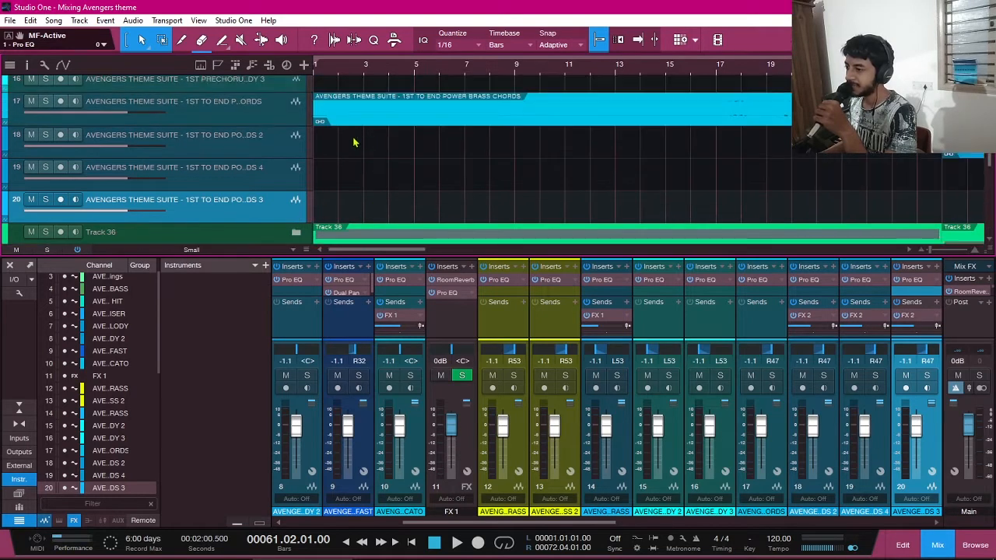
{"action": "left_click", "coordinate": [264, 103]}
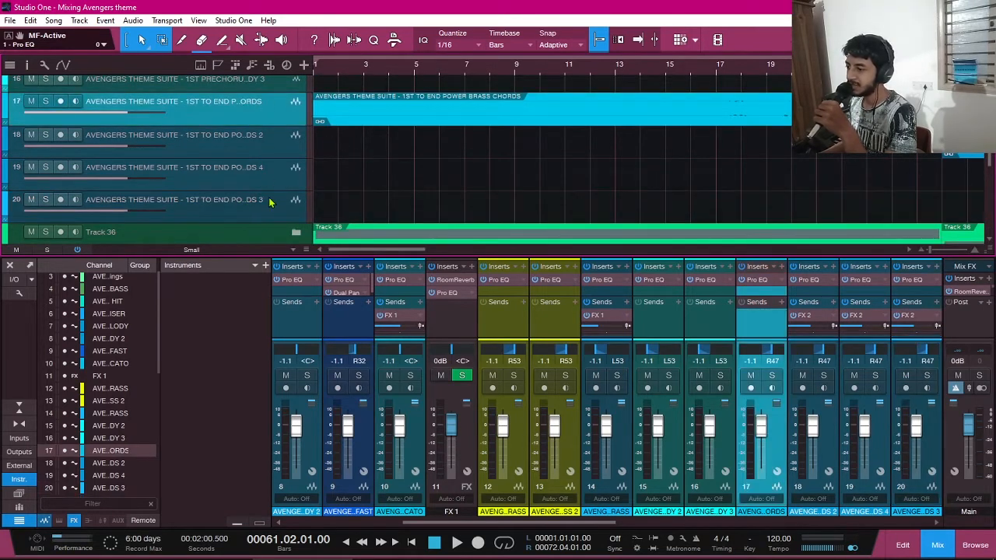
{"action": "left_click", "coordinate": [269, 202]}
{"action": "left_click", "coordinate": [274, 175]}
{"action": "left_click", "coordinate": [278, 150]}
{"action": "left_click", "coordinate": [280, 108]}
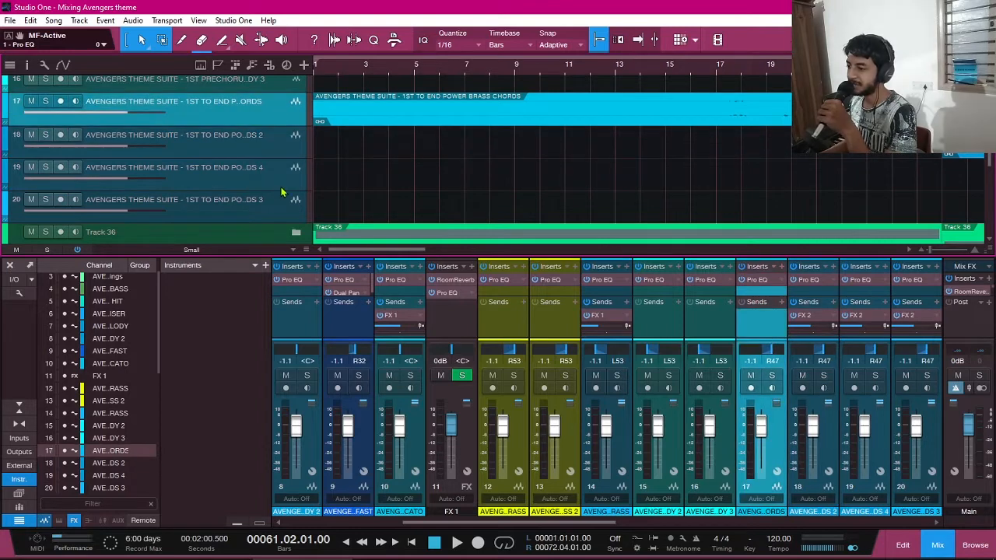
{"action": "left_click", "coordinate": [276, 203]}
{"action": "left_click", "coordinate": [278, 176]}
{"action": "left_click", "coordinate": [282, 148]}
{"action": "left_click", "coordinate": [284, 116]}
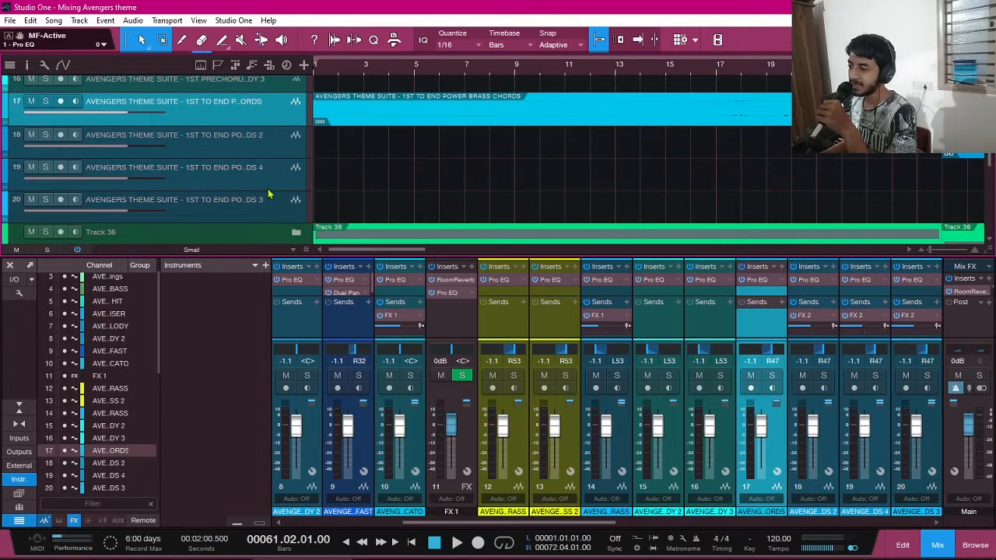
- Step repeatedly through the power brass chords tracks from track 20 up to track 17 to point out the group
{"action": "left_click", "coordinate": [272, 203]}
{"action": "left_click", "coordinate": [271, 179]}
{"action": "left_click", "coordinate": [273, 151]}
{"action": "left_click", "coordinate": [271, 123]}
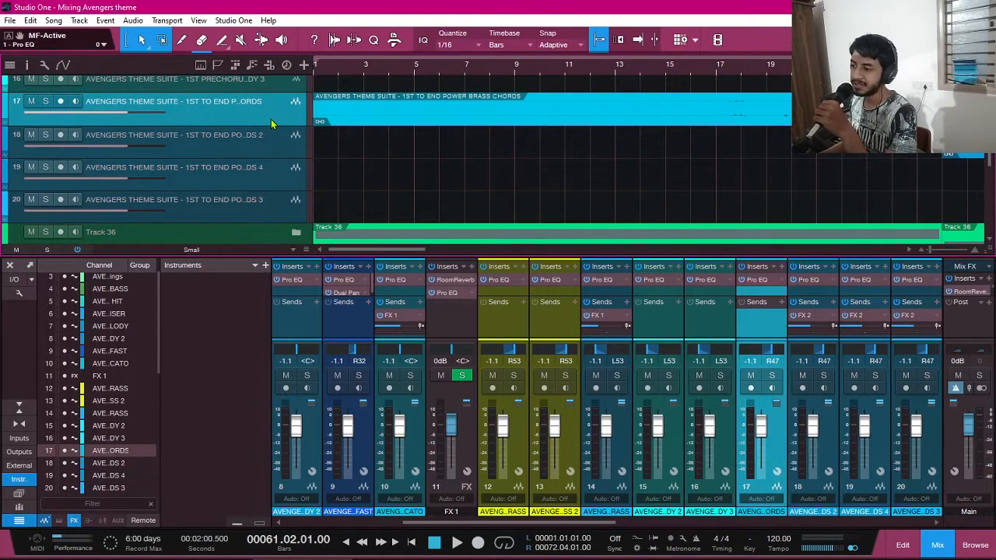
{"action": "left_click", "coordinate": [265, 205]}
{"action": "left_click", "coordinate": [272, 176]}
{"action": "left_click", "coordinate": [276, 149]}
{"action": "left_click", "coordinate": [279, 118]}
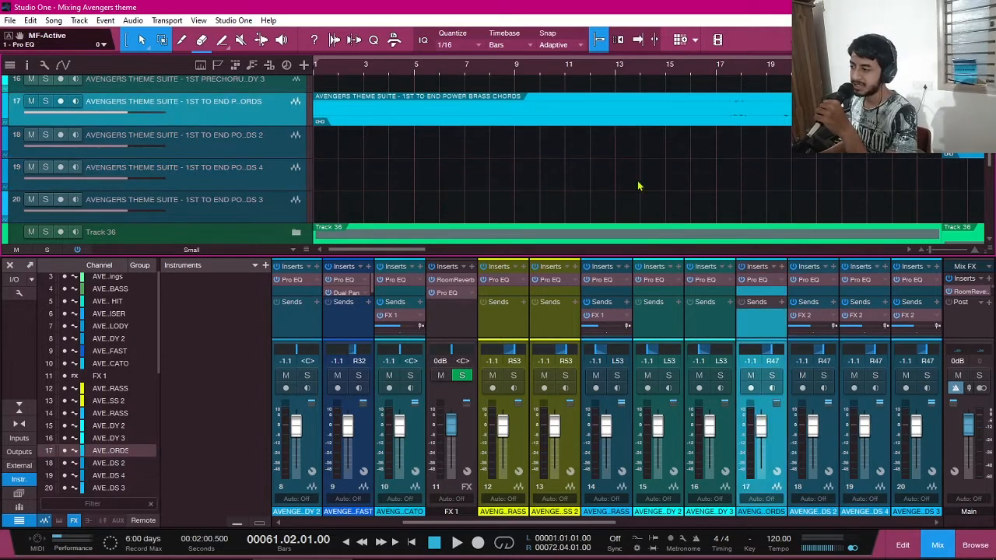
{"action": "left_click", "coordinate": [269, 187]}
{"action": "left_click", "coordinate": [273, 151]}
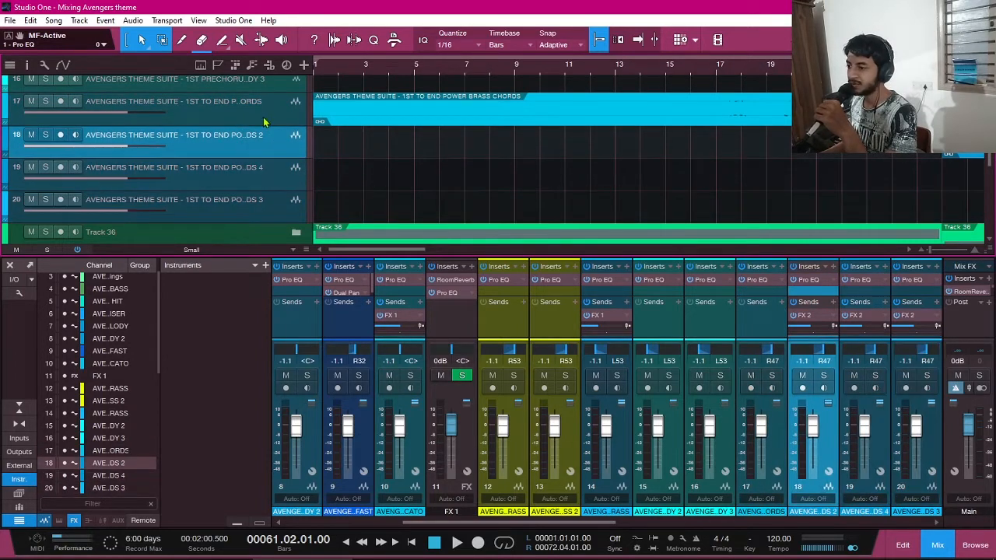
{"action": "left_click", "coordinate": [264, 119]}
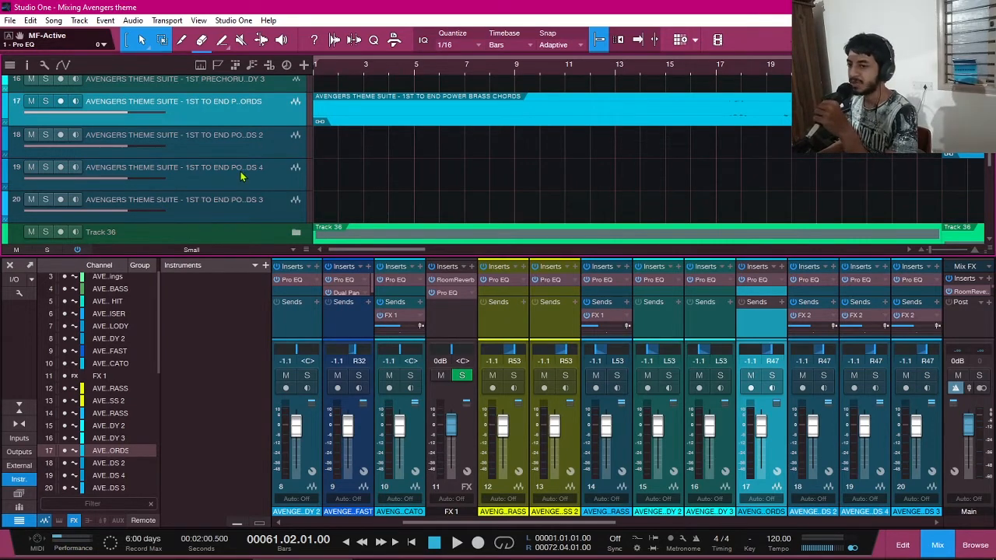
- Examine how the power brass chords clips on tracks 17 to 20 are laid out along the timeline, selecting track 18
{"action": "scroll", "coordinate": [427, 188], "scroll_direction": "down", "scroll_amount": 1}
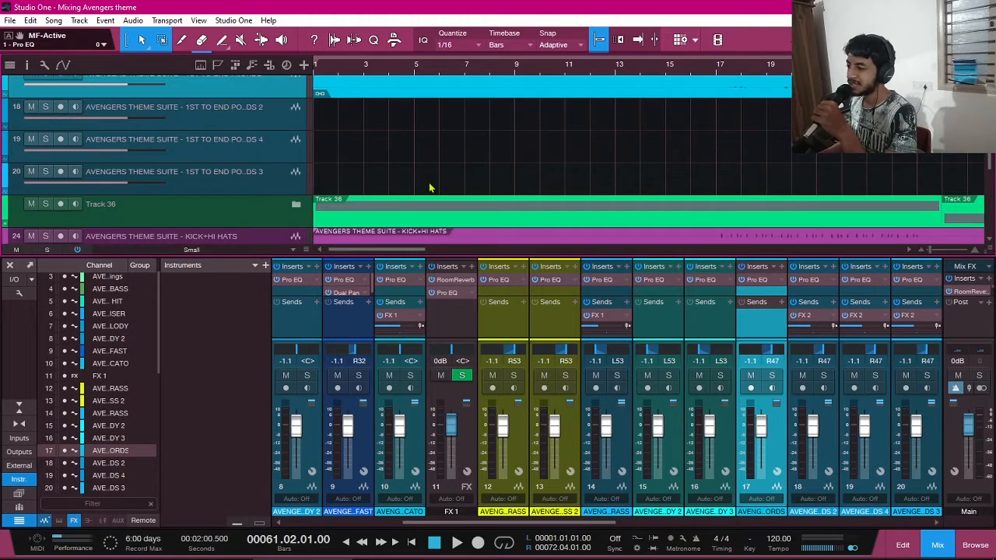
{"action": "scroll", "coordinate": [427, 186], "scroll_direction": "up", "scroll_amount": 1}
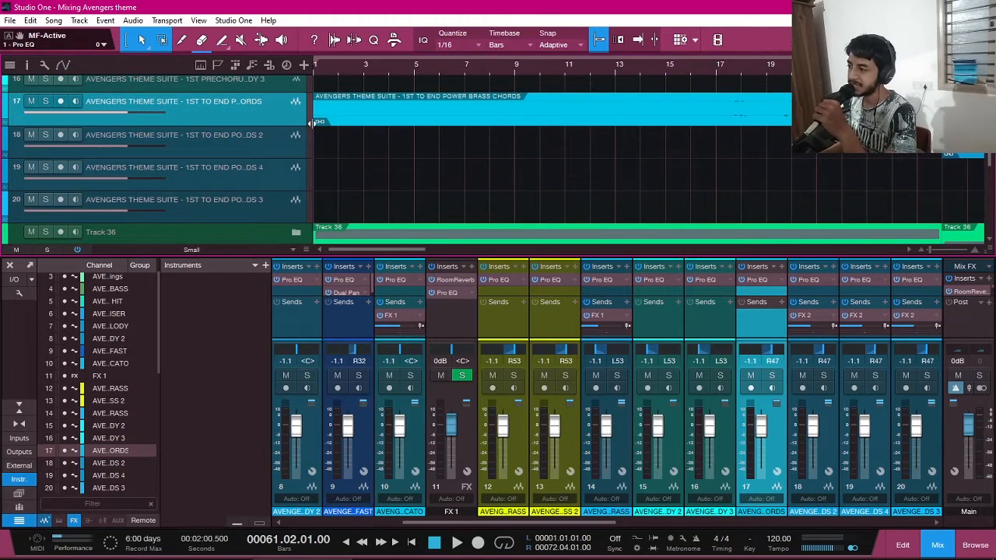
{"action": "scroll", "coordinate": [542, 149], "scroll_direction": "right", "scroll_amount": 5}
{"action": "left_click", "coordinate": [244, 155]}
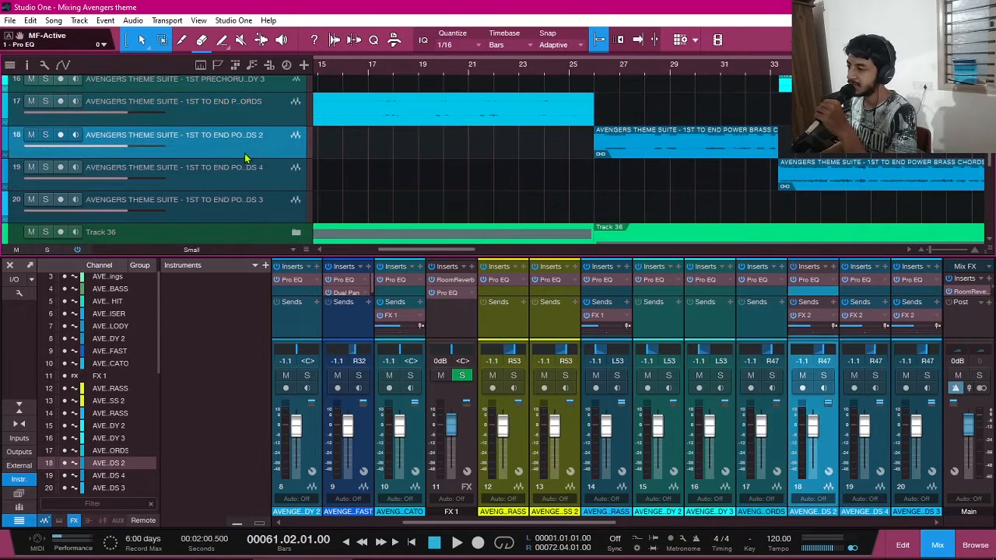
{"action": "scroll", "coordinate": [717, 147], "scroll_direction": "right", "scroll_amount": 10}
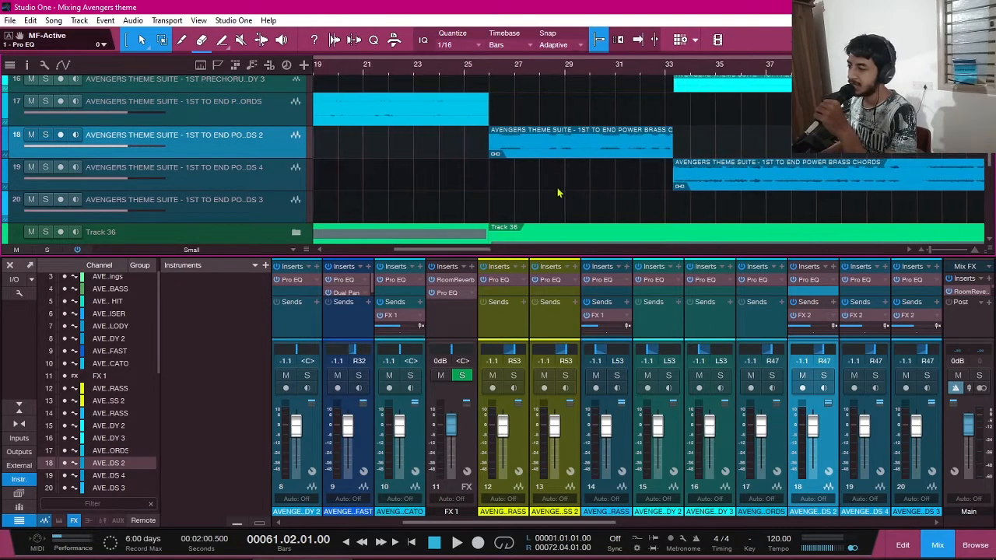
{"action": "scroll", "coordinate": [689, 198], "scroll_direction": "right", "scroll_amount": 5}
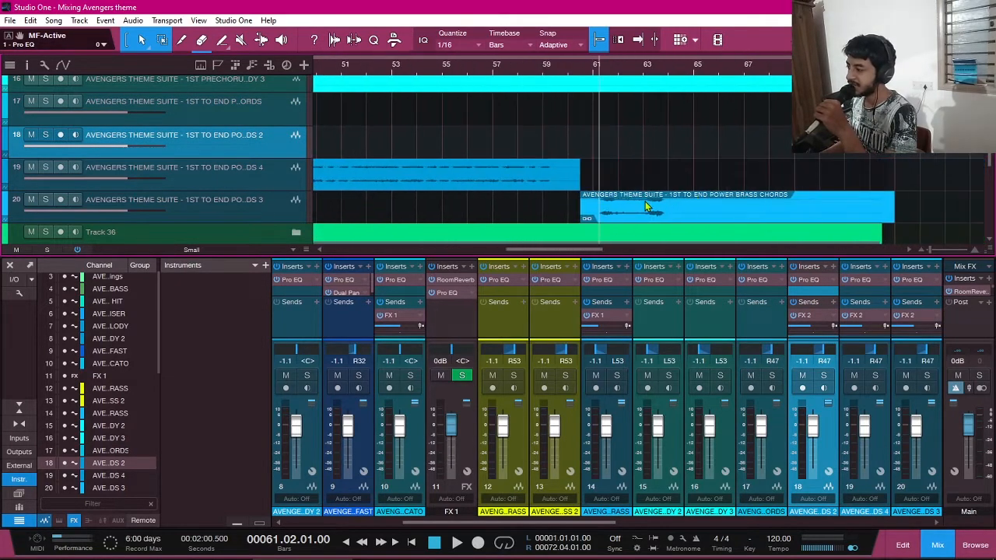
{"action": "scroll", "coordinate": [582, 204], "scroll_direction": "left", "scroll_amount": 12}
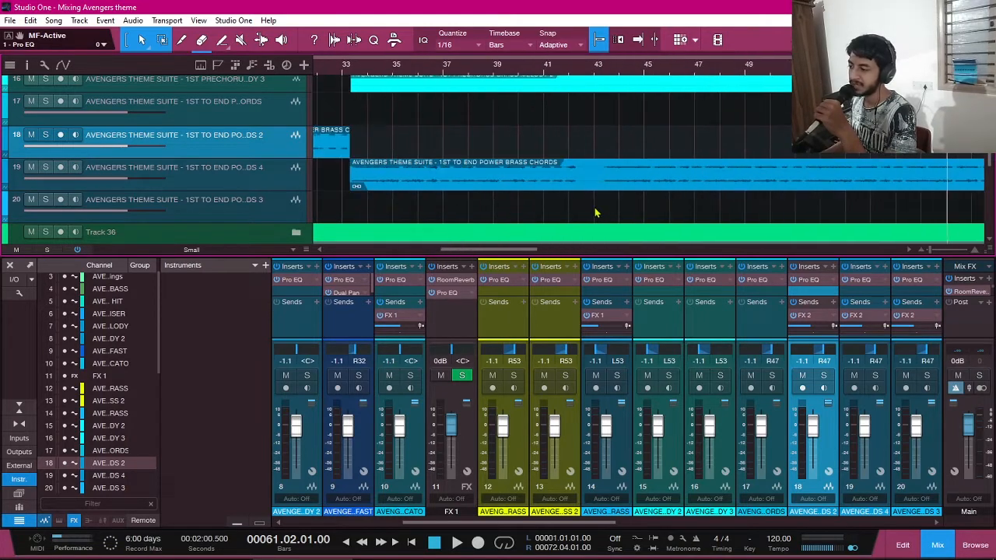
- Expand the Track 36 folder to show the prechorus brass melody tracks 21 and 22
{"action": "scroll", "coordinate": [495, 179], "scroll_direction": "down", "scroll_amount": 2}
{"action": "scroll", "coordinate": [495, 179], "scroll_direction": "down", "scroll_amount": 1}
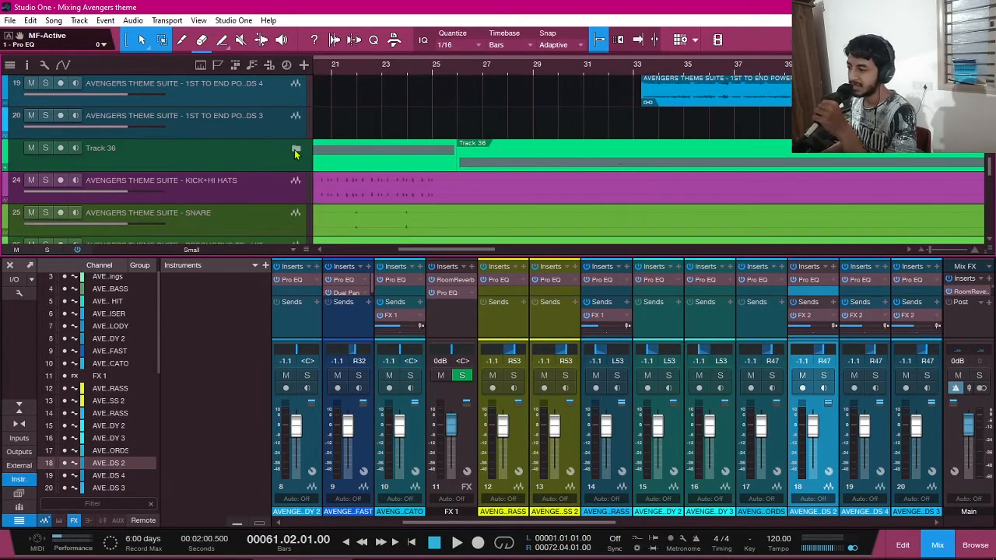
{"action": "left_click", "coordinate": [296, 150]}
{"action": "scroll", "coordinate": [431, 153], "scroll_direction": "down", "scroll_amount": 3}
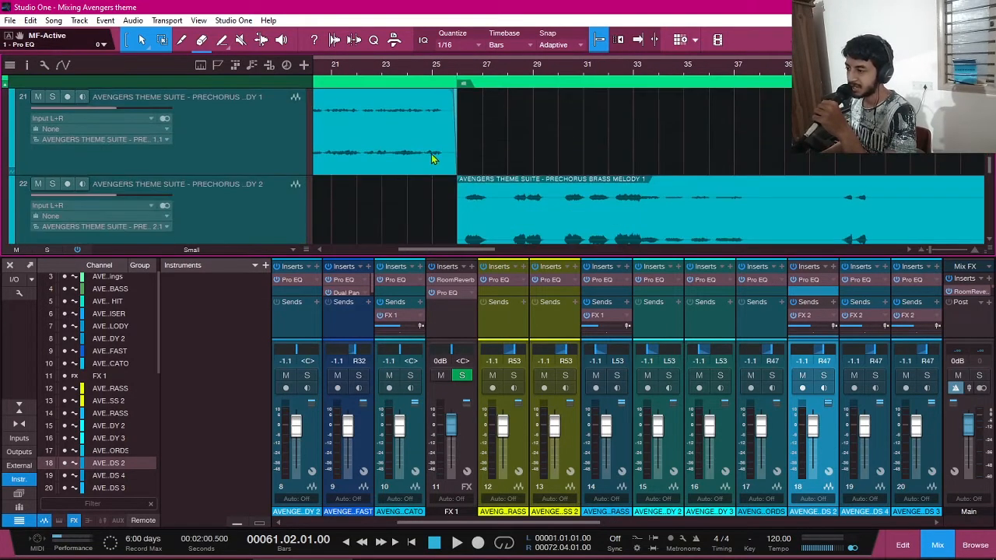
- Solo track 21, the first prechorus brass melody track, play its clip from bar 17, and turn the solo off
{"action": "left_click", "coordinate": [334, 67]}
{"action": "left_click", "coordinate": [51, 96]}
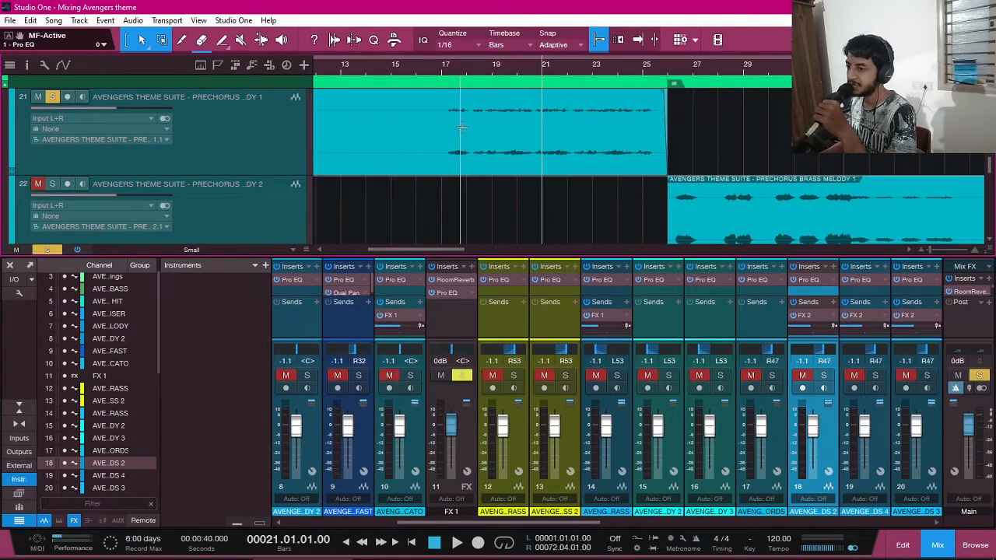
{"action": "scroll", "coordinate": [462, 127], "scroll_direction": "left", "scroll_amount": 4}
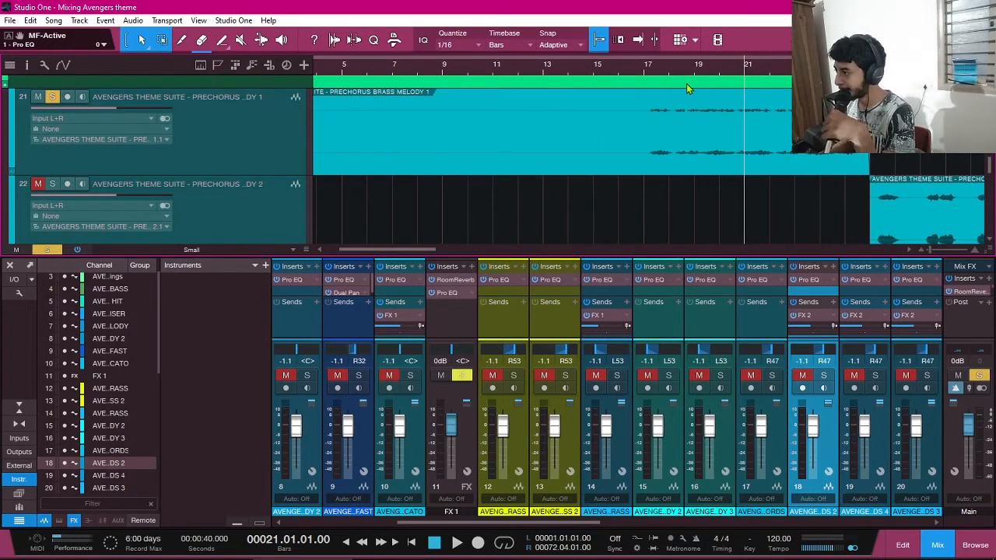
{"action": "left_click", "coordinate": [644, 78]}
{"action": "key", "text": "space"}
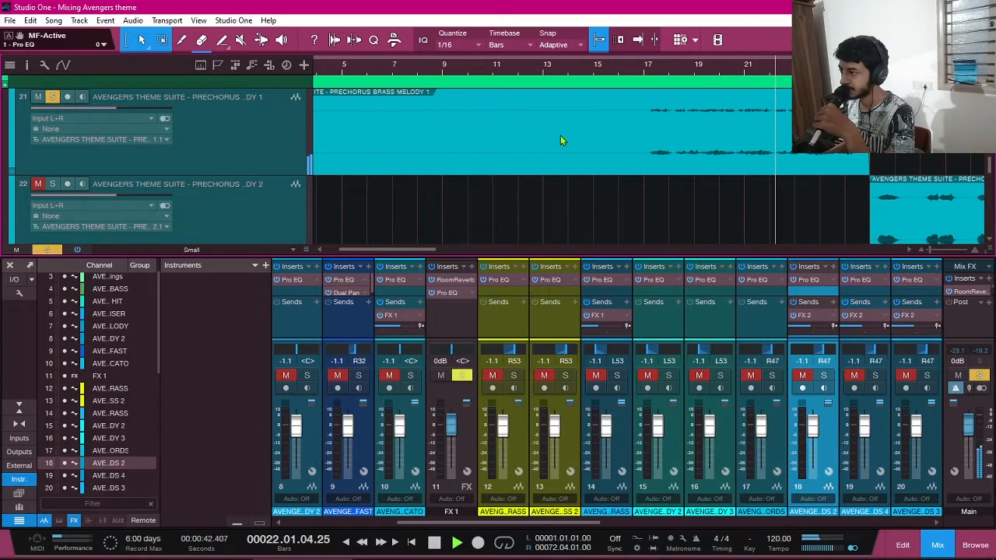
{"action": "key", "text": "space"}
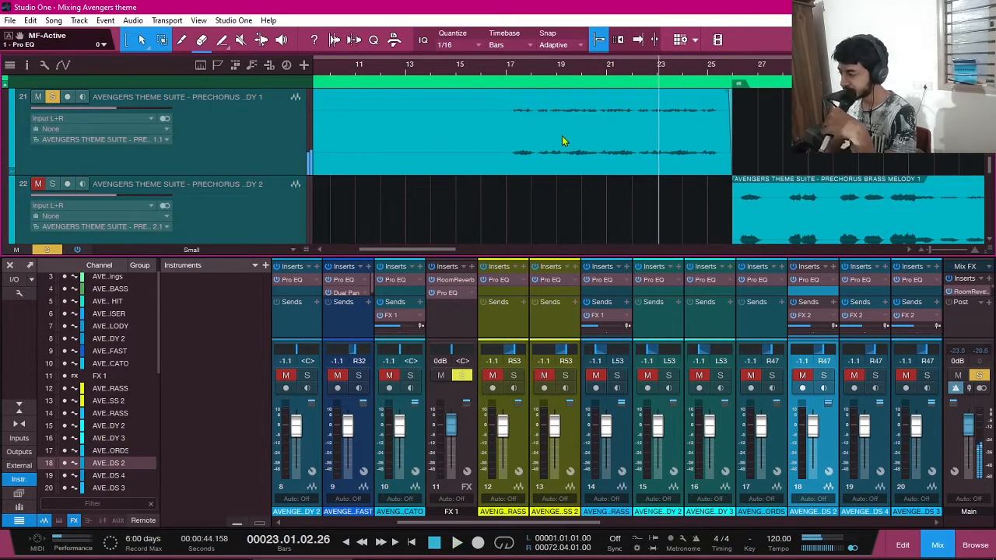
{"action": "left_click", "coordinate": [52, 96]}
{"action": "scroll", "coordinate": [554, 146], "scroll_direction": "right", "scroll_amount": 3}
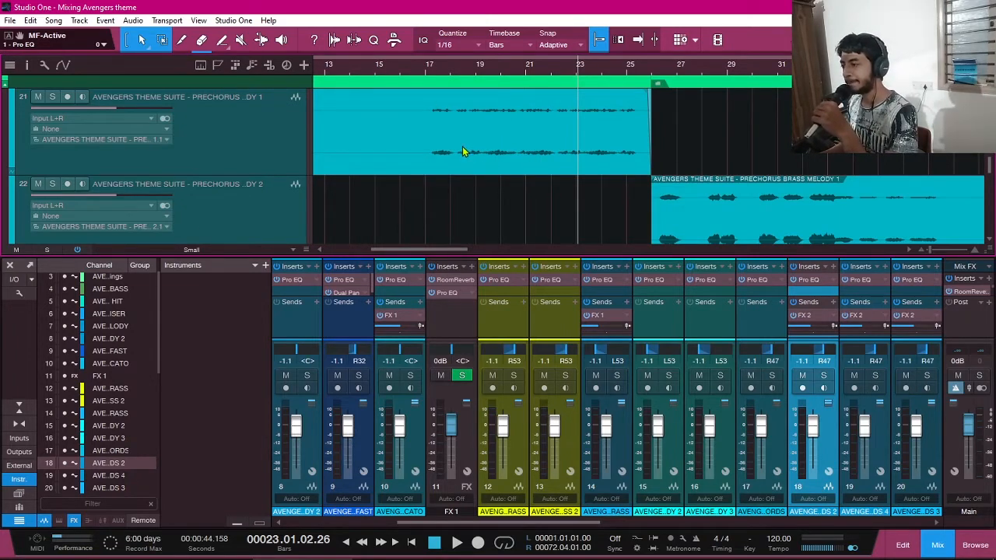
- Select track 21, review its Pro EQ band settings, and close the EQ window
{"action": "left_click", "coordinate": [297, 131]}
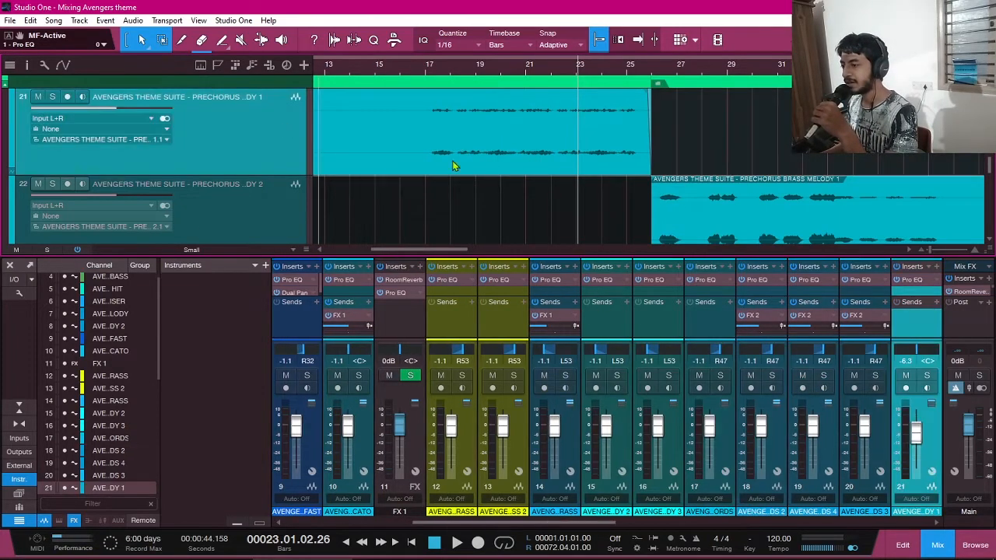
{"action": "left_click", "coordinate": [917, 280]}
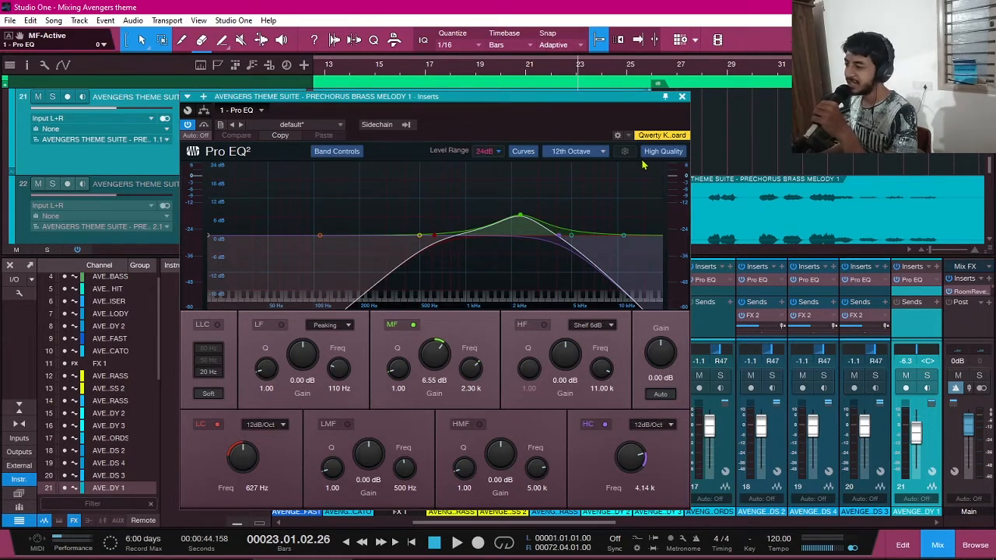
{"action": "left_click", "coordinate": [682, 96]}
{"action": "scroll", "coordinate": [739, 184], "scroll_direction": "down", "scroll_amount": 1}
{"action": "scroll", "coordinate": [739, 184], "scroll_direction": "up", "scroll_amount": 1}
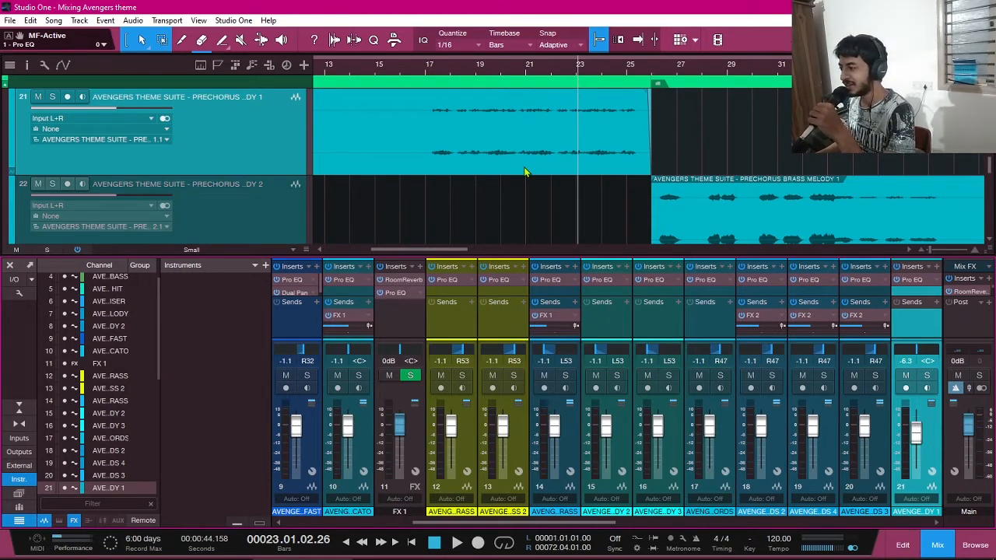
- Look over the prechorus brass melody clips on tracks 21 and 22 and the drum tracks beneath them
{"action": "scroll", "coordinate": [526, 172], "scroll_direction": "down", "scroll_amount": 2}
{"action": "scroll", "coordinate": [538, 173], "scroll_direction": "up", "scroll_amount": 1}
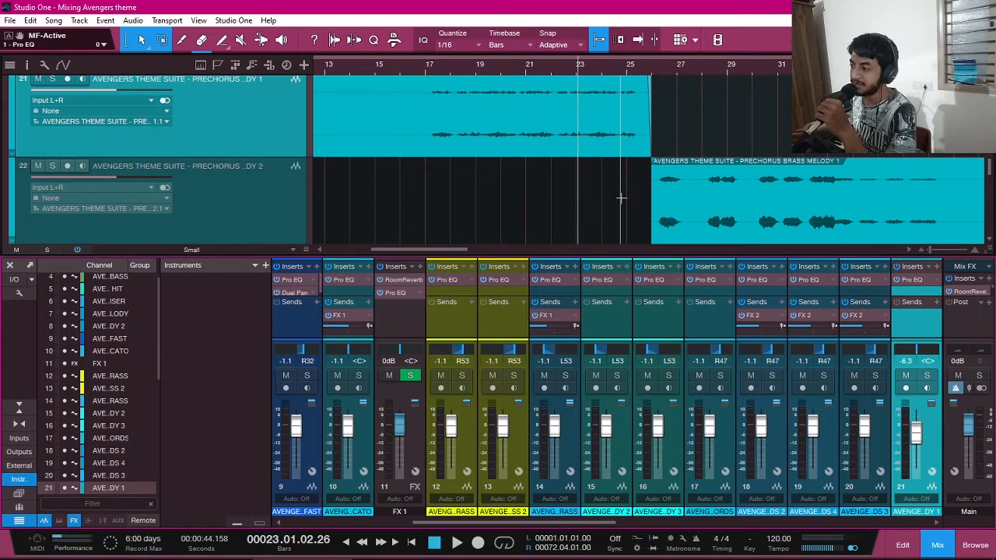
{"action": "scroll", "coordinate": [621, 198], "scroll_direction": "right", "scroll_amount": 5}
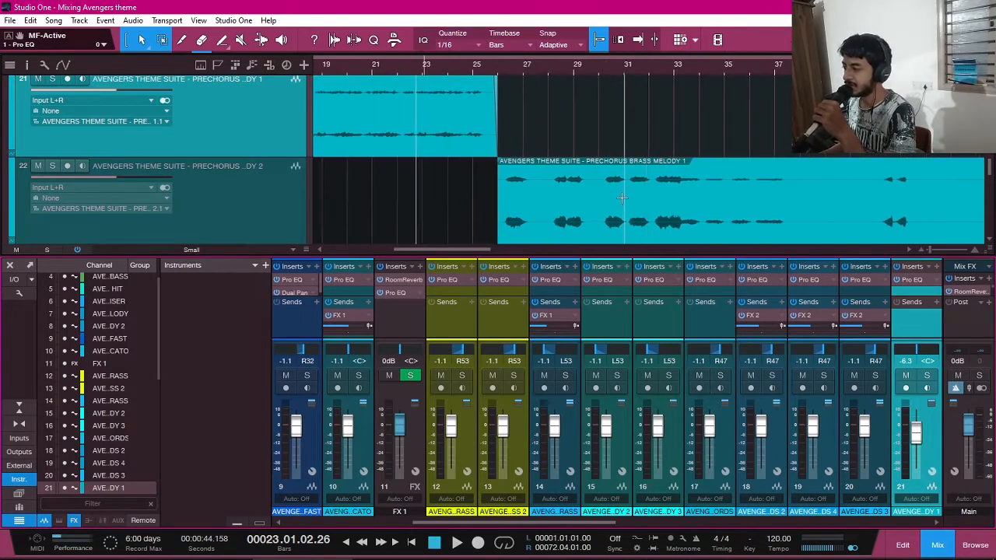
{"action": "scroll", "coordinate": [614, 194], "scroll_direction": "left", "scroll_amount": 8}
{"action": "scroll", "coordinate": [716, 190], "scroll_direction": "down", "scroll_amount": 3}
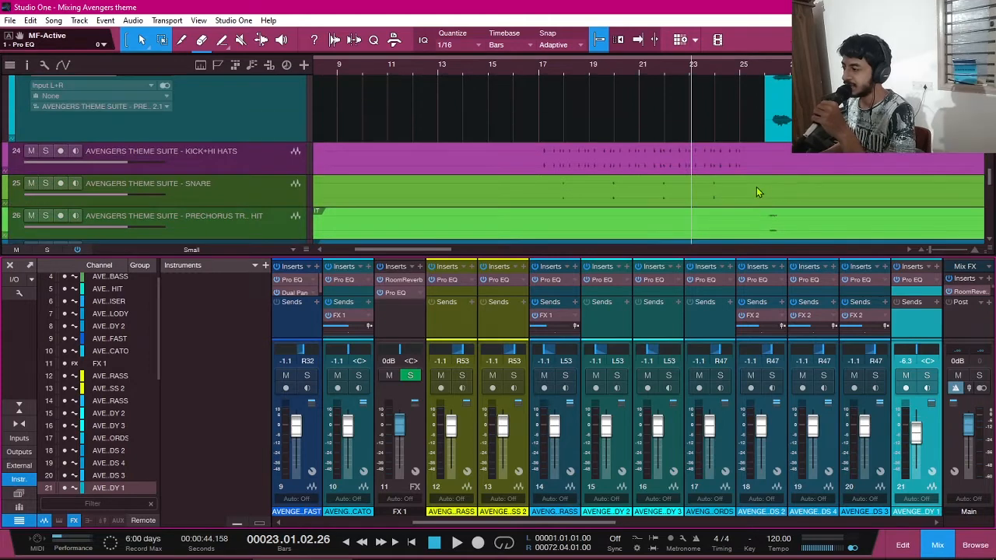
{"action": "scroll", "coordinate": [756, 191], "scroll_direction": "up", "scroll_amount": 2}
{"action": "scroll", "coordinate": [752, 191], "scroll_direction": "right", "scroll_amount": 8}
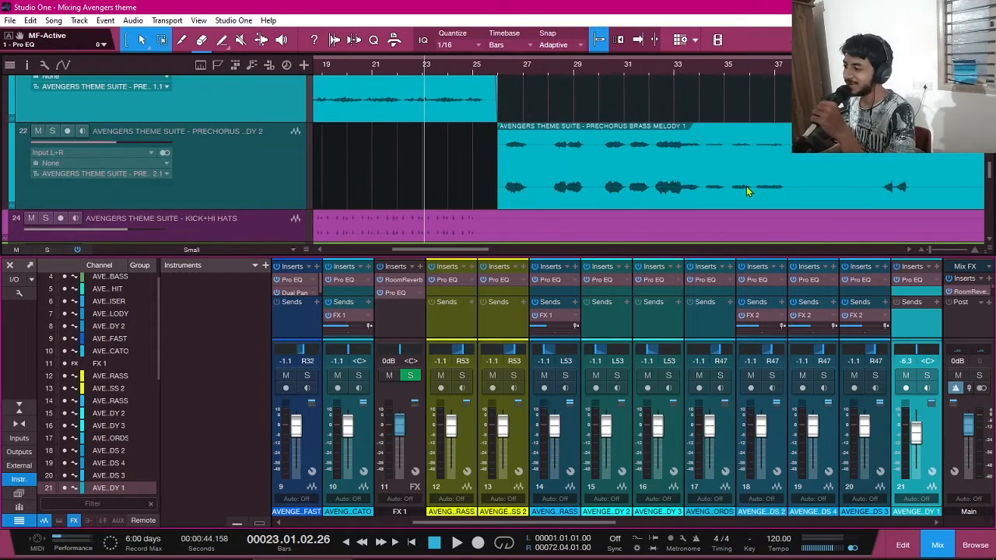
{"action": "scroll", "coordinate": [747, 187], "scroll_direction": "right", "scroll_amount": 3}
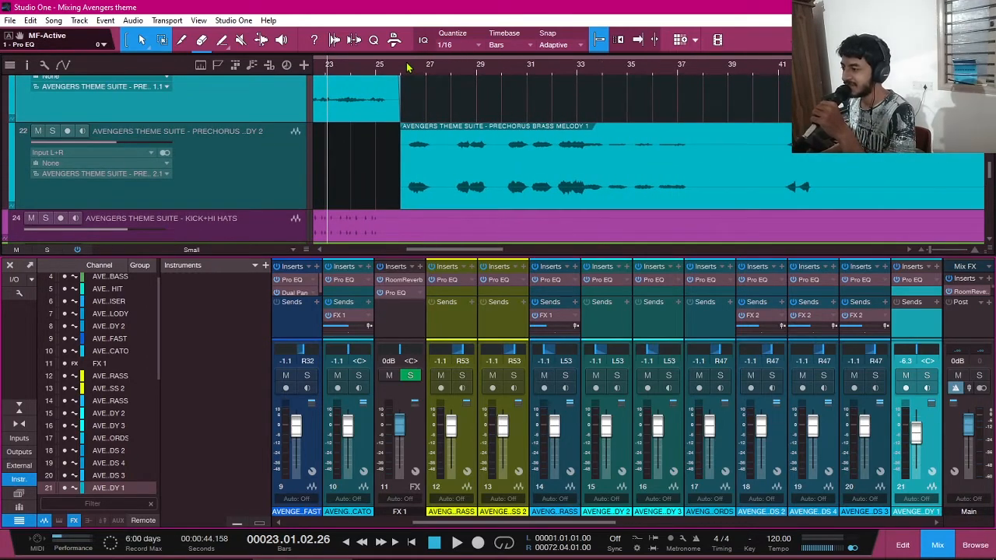
- Solo track 22, the second prechorus brass melody track, and play its clip from bar 26
{"action": "left_click", "coordinate": [406, 68]}
{"action": "left_click", "coordinate": [53, 131]}
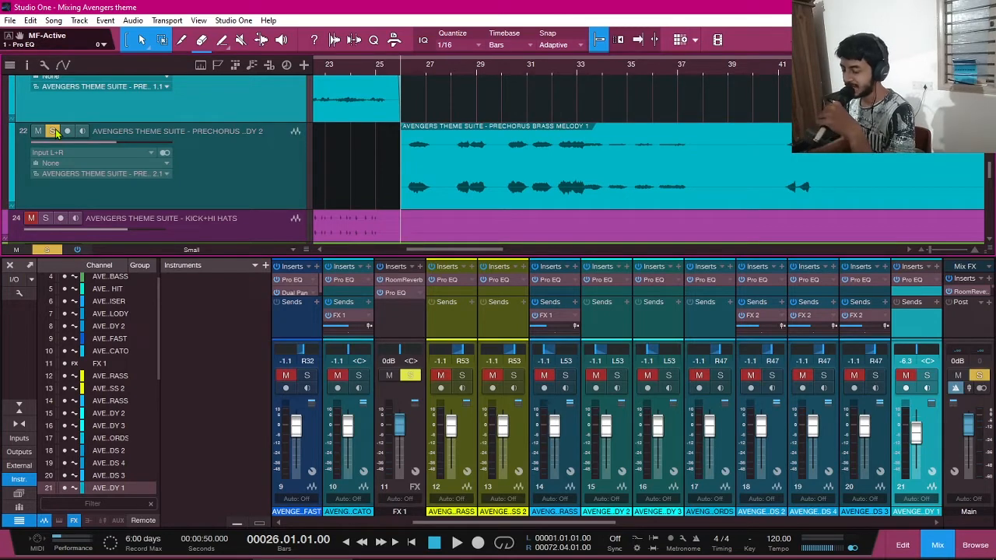
{"action": "key", "text": "space"}
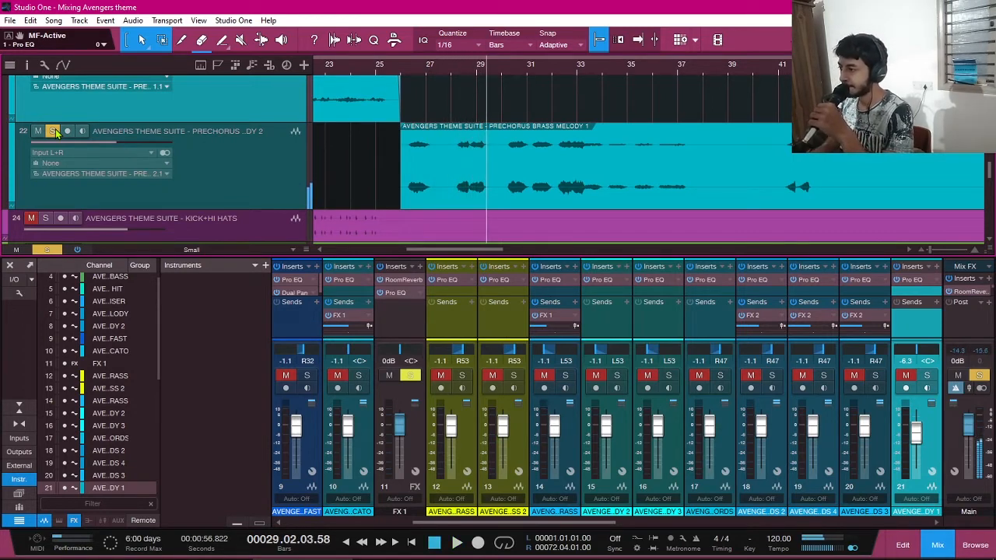
- Turn off the solo on track 22 and play the full mix from bar 26, stopping in bar 31
{"action": "left_click", "coordinate": [52, 131]}
{"action": "left_click", "coordinate": [405, 76]}
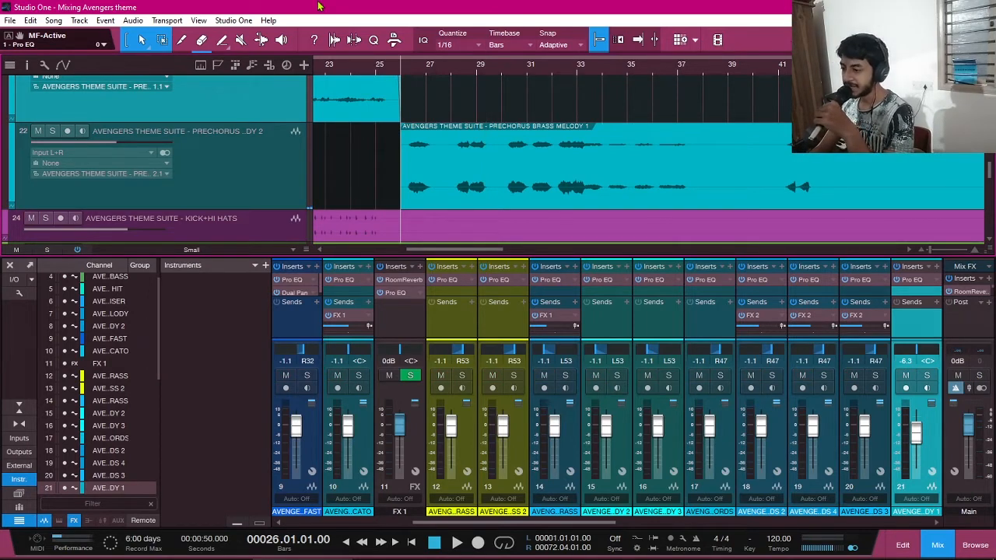
{"action": "key", "text": "space"}
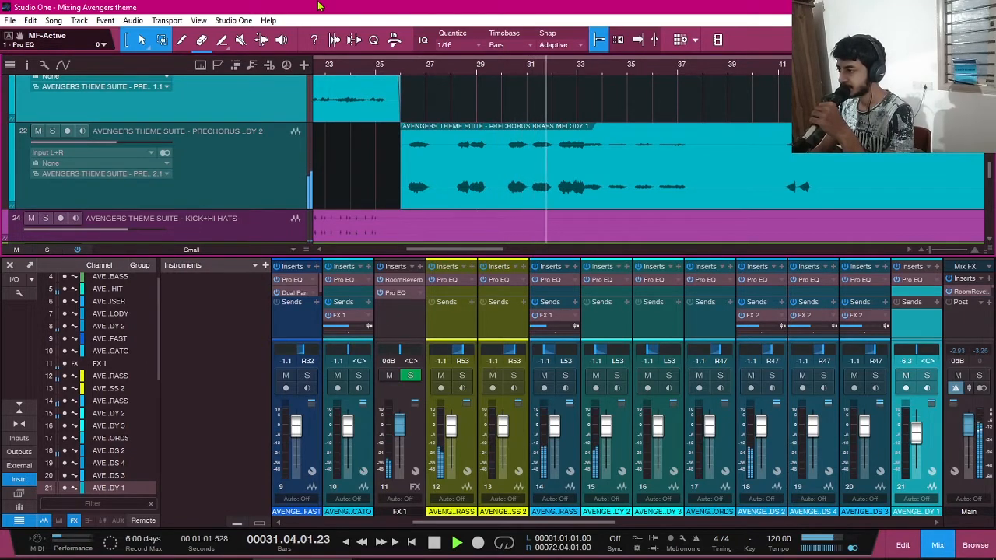
{"action": "key", "text": "space"}
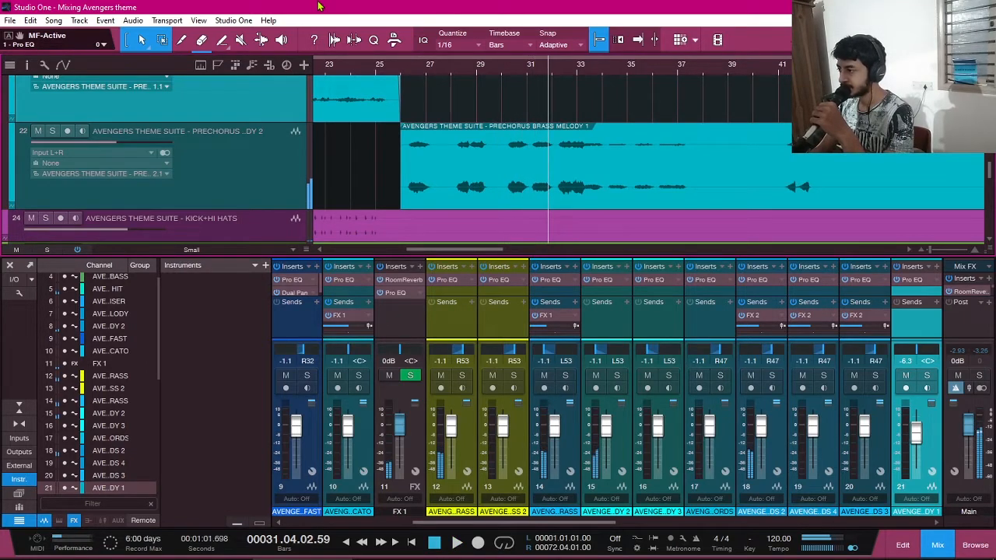
- Solo track 22 again and continue playback from bar 31 beat 4, stopping in bar 34
{"action": "left_click", "coordinate": [51, 132]}
{"action": "key", "text": "space"}
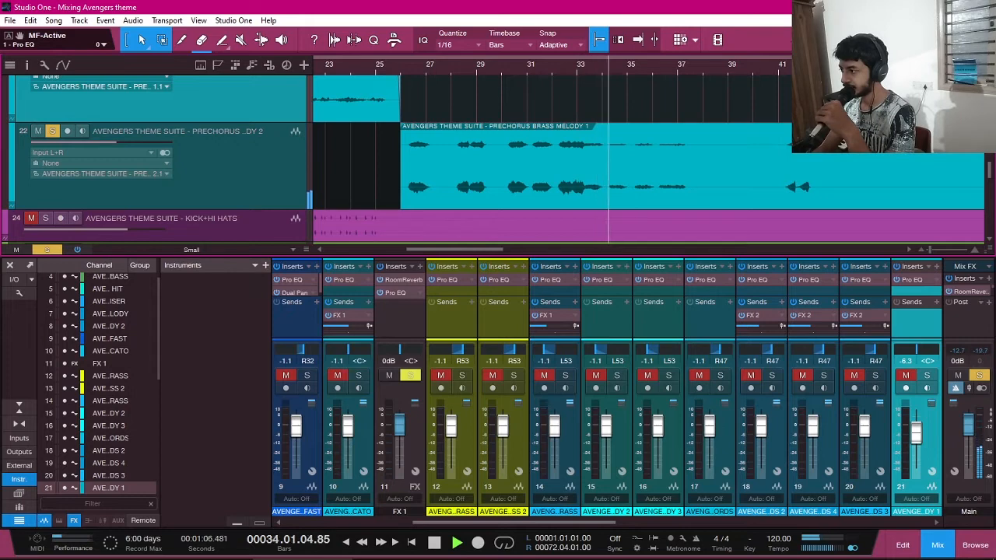
{"action": "key", "text": "space"}
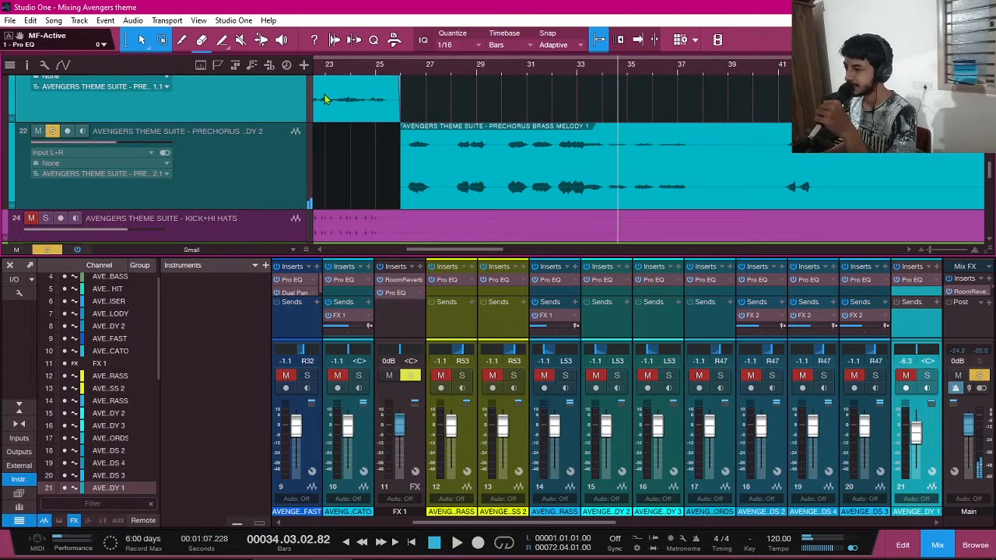
- Select track 22, review its Pro EQ band settings, and close the EQ window
{"action": "left_click", "coordinate": [238, 187]}
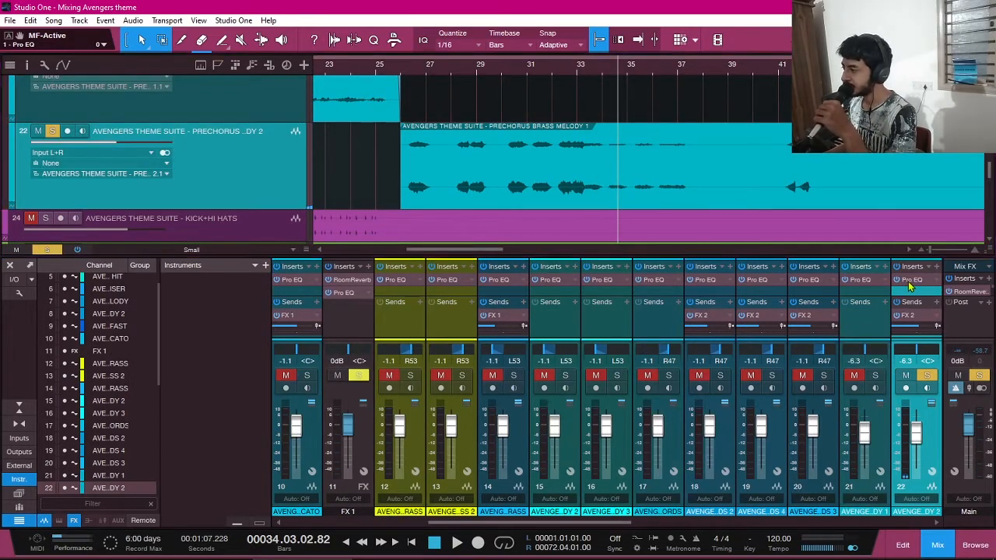
{"action": "left_click", "coordinate": [912, 279]}
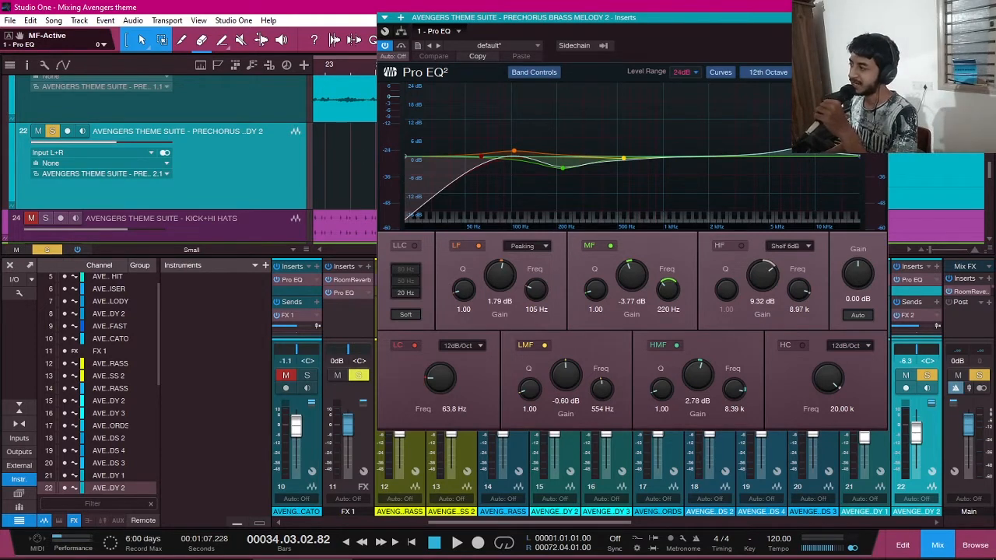
{"action": "left_click", "coordinate": [879, 17]}
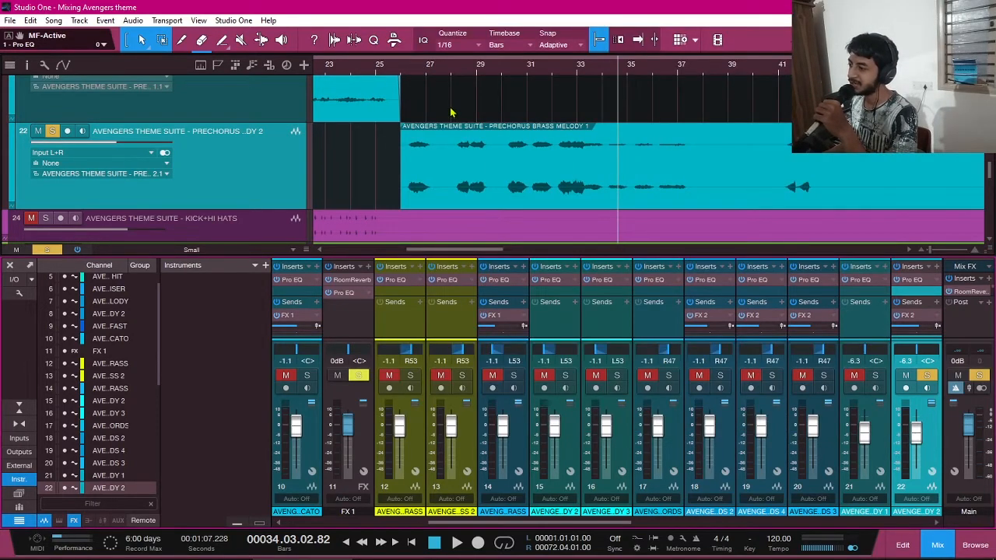
- Play the soloed track 22 from bar 26 beat 3, stopping in bar 31
{"action": "left_click", "coordinate": [415, 77]}
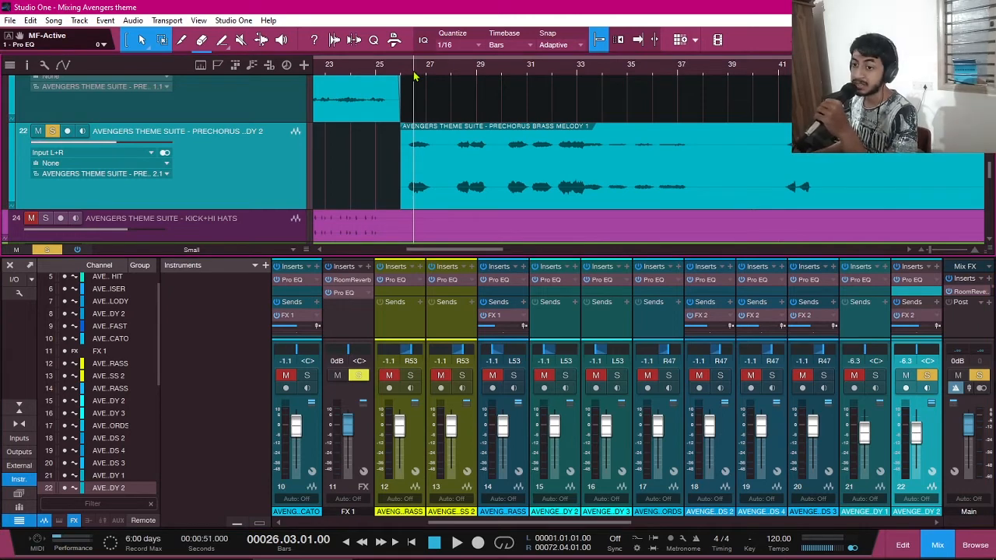
{"action": "scroll", "coordinate": [454, 129], "scroll_direction": "left", "scroll_amount": 3}
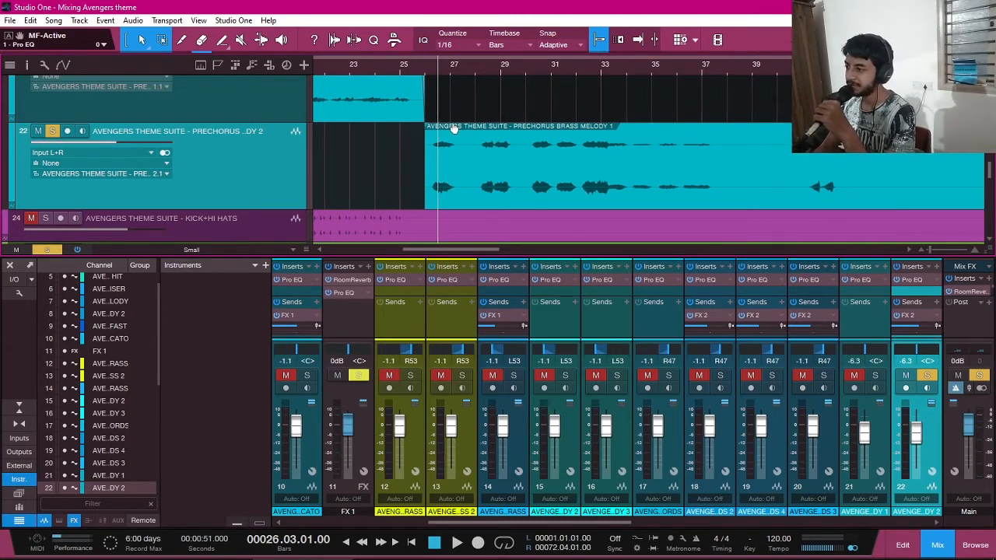
{"action": "key", "text": "space"}
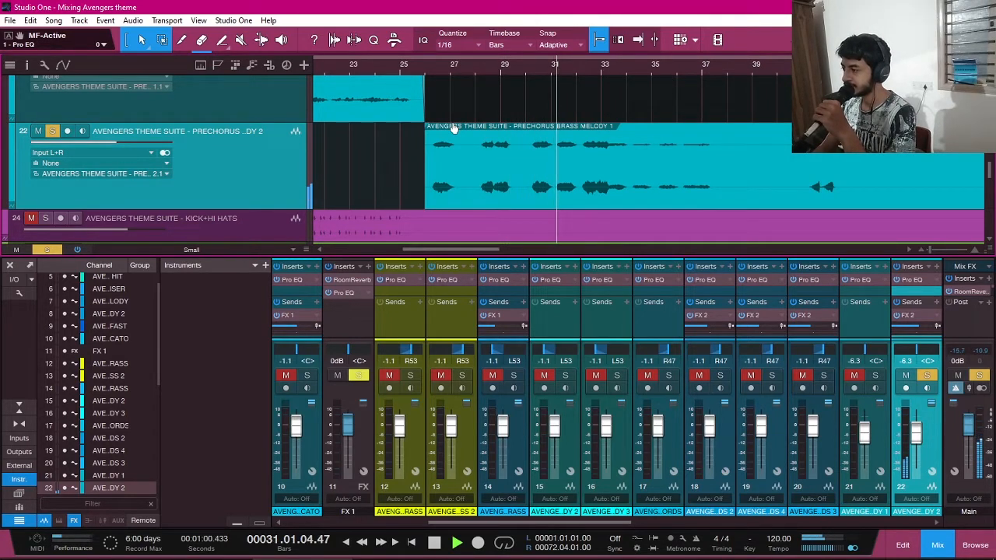
{"action": "key", "text": "space"}
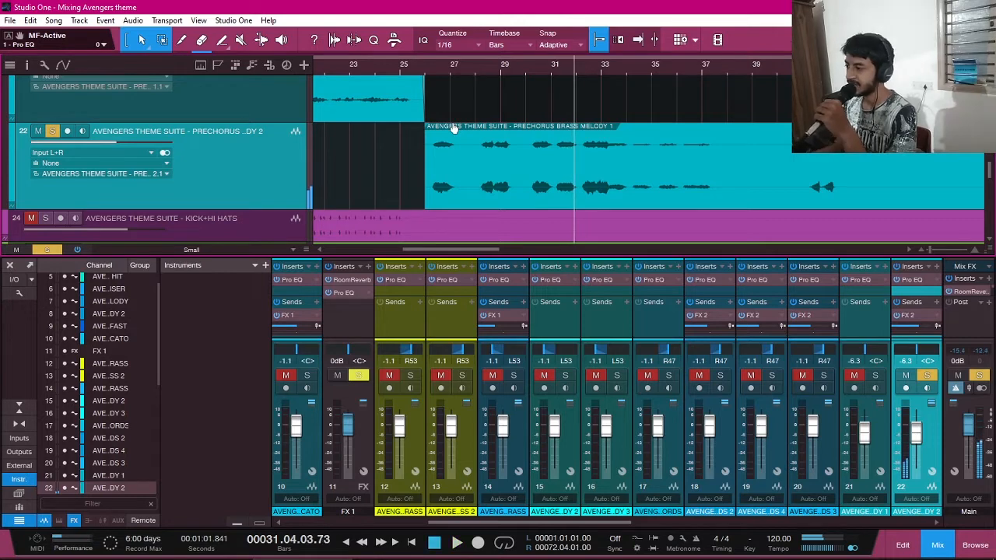
- Select track 24, the kick and hi-hats, and solo it in place of track 22
{"action": "scroll", "coordinate": [466, 177], "scroll_direction": "left", "scroll_amount": 2}
{"action": "scroll", "coordinate": [472, 181], "scroll_direction": "left", "scroll_amount": 15}
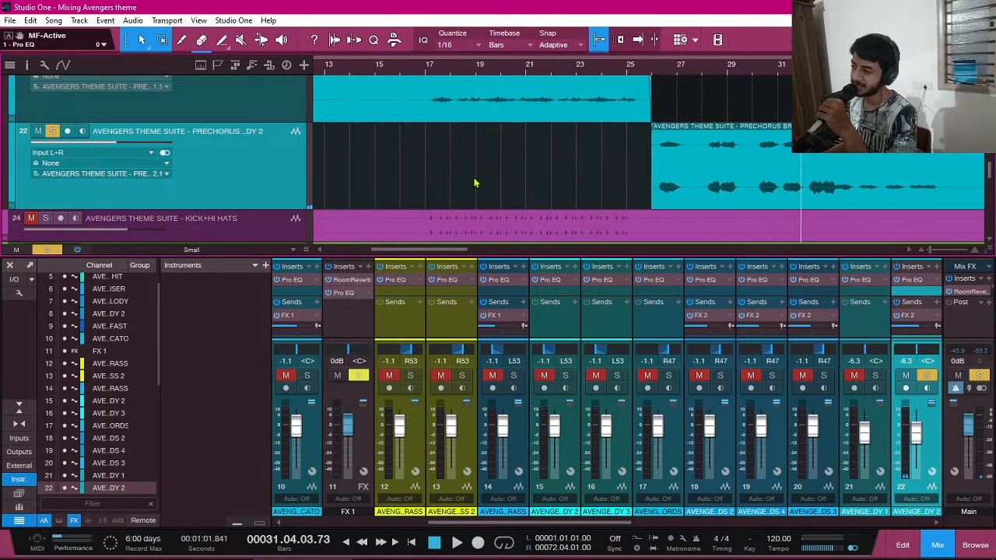
{"action": "scroll", "coordinate": [476, 183], "scroll_direction": "down", "scroll_amount": 2}
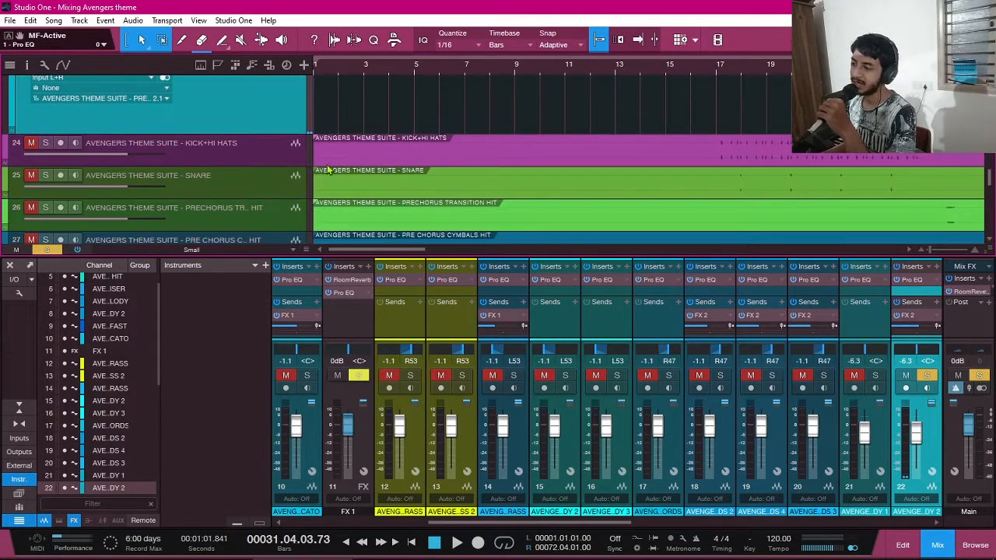
{"action": "left_click", "coordinate": [266, 160]}
{"action": "scroll", "coordinate": [389, 140], "scroll_direction": "up", "scroll_amount": 2}
{"action": "left_click", "coordinate": [481, 136]}
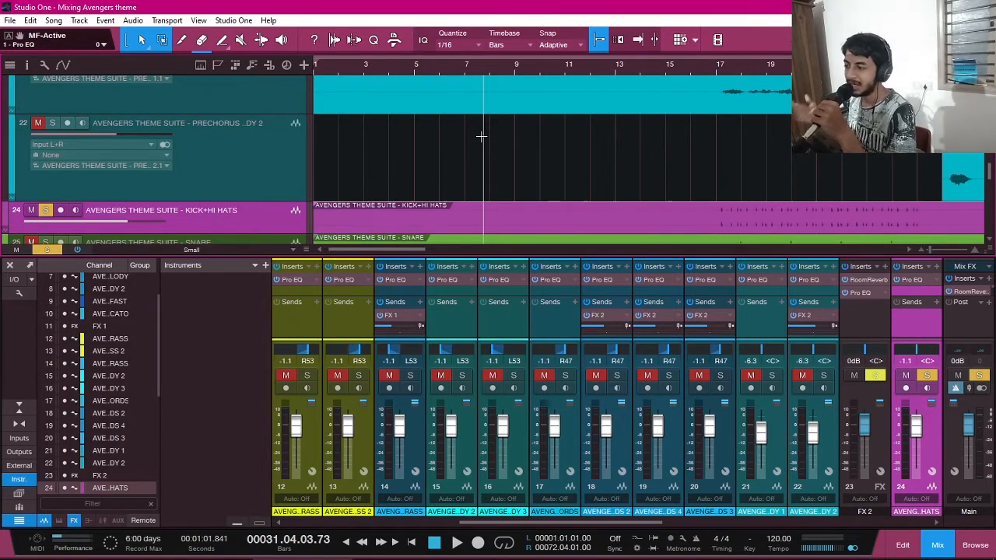
- Set the playhead to bar 17 and play the soloed kick and hi-hats track
{"action": "scroll", "coordinate": [470, 140], "scroll_direction": "down", "scroll_amount": 3}
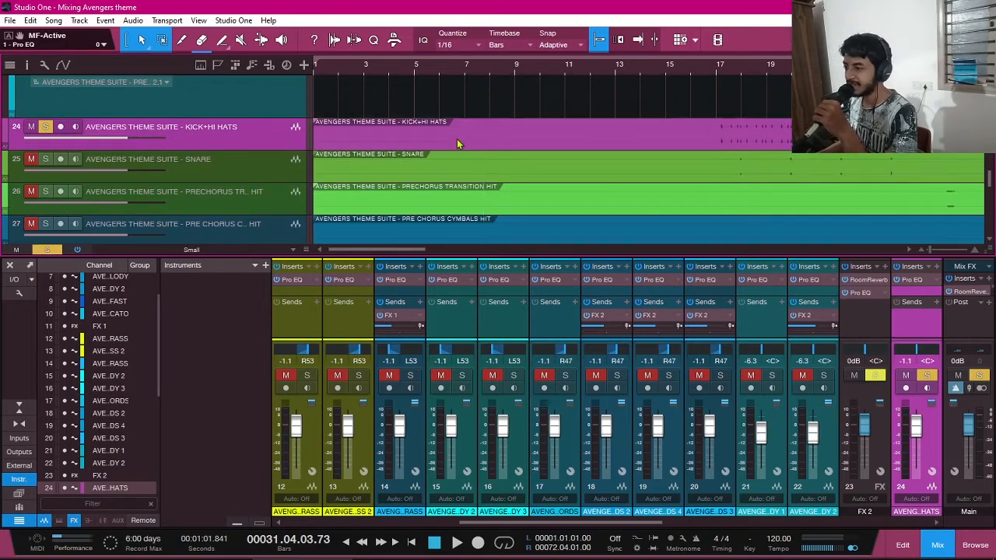
{"action": "scroll", "coordinate": [458, 143], "scroll_direction": "right", "scroll_amount": 3}
{"action": "left_click", "coordinate": [571, 76]}
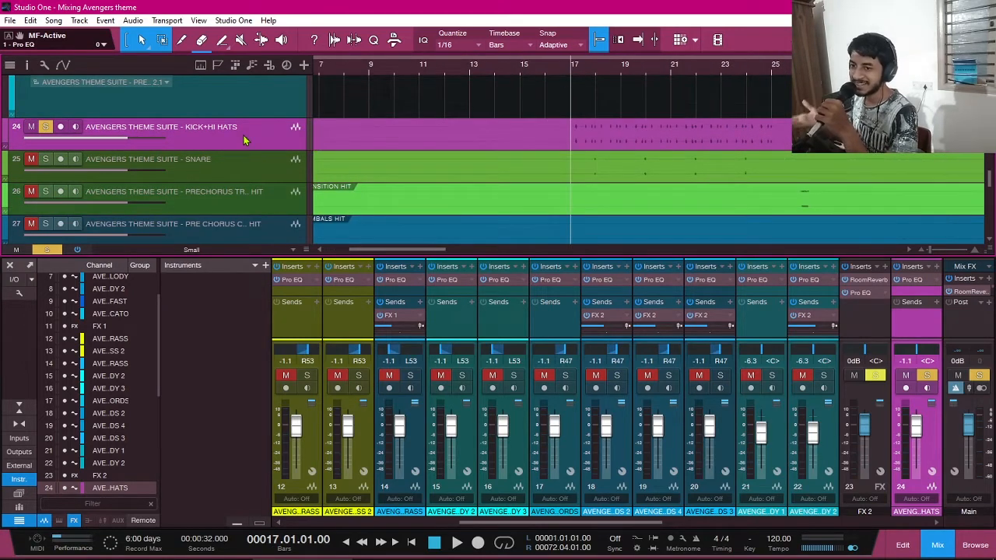
{"action": "scroll", "coordinate": [503, 121], "scroll_direction": "right", "scroll_amount": 2}
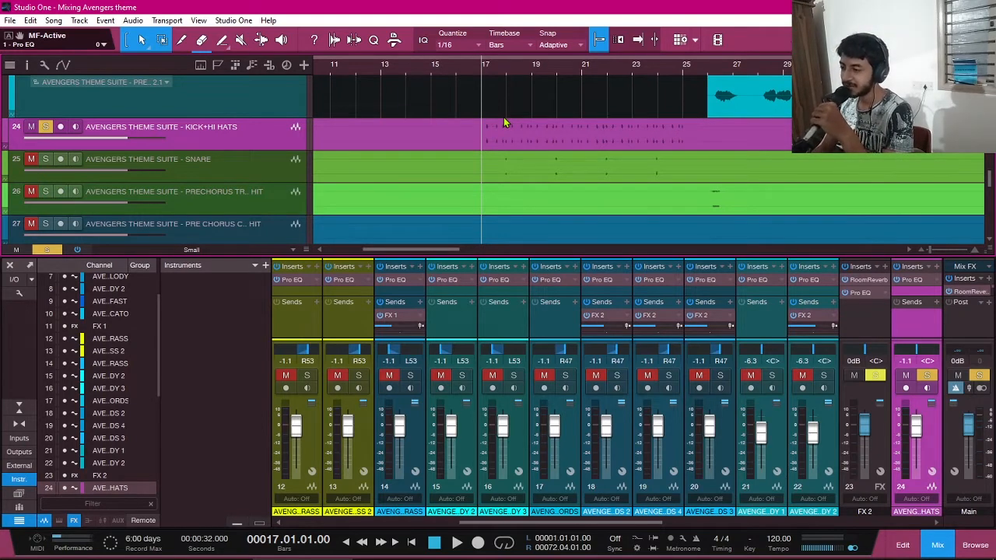
{"action": "key", "text": "space"}
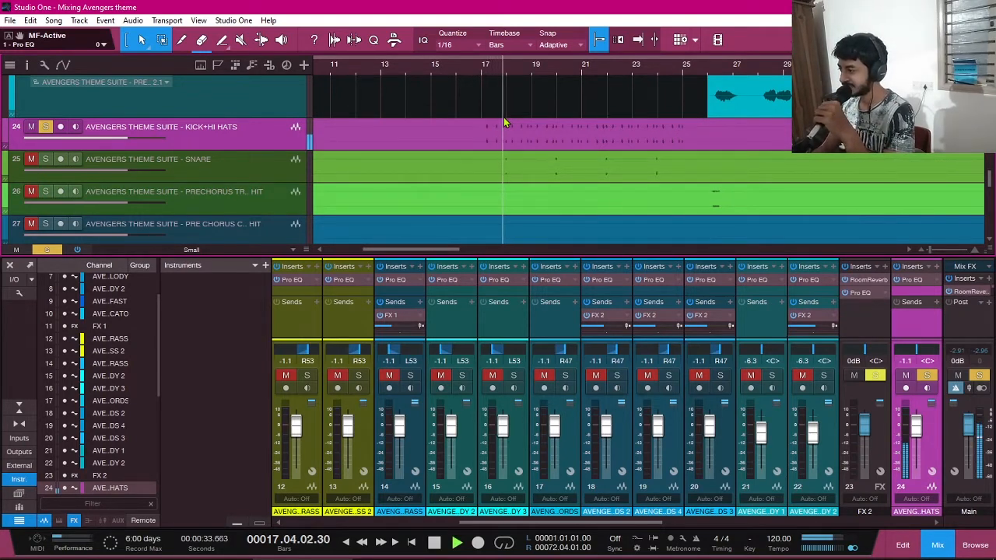
- Open the Pro EQ on the kick and hi-hats track, watch its spectrum during playback, and stop the playback
{"action": "double_click", "coordinate": [915, 282]}
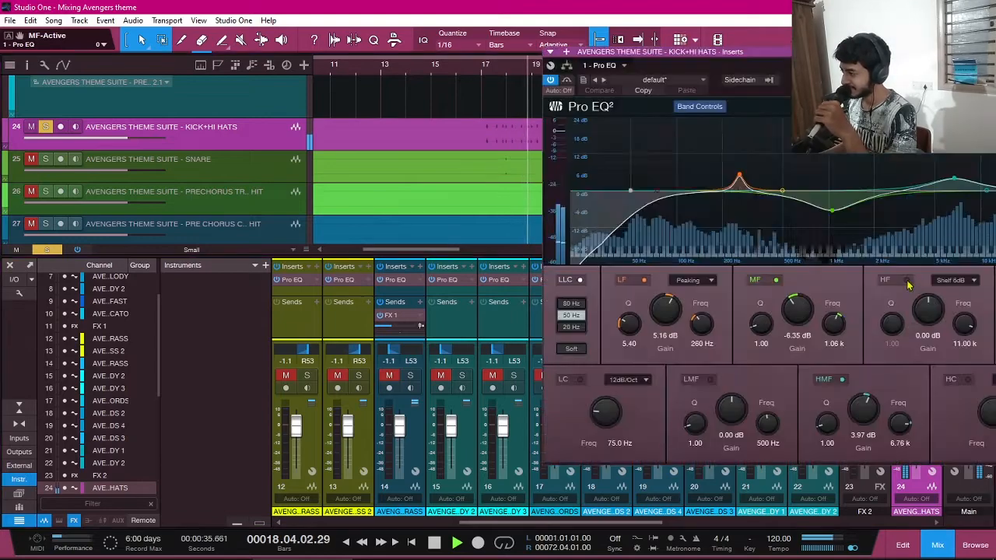
{"action": "left_click_drag", "start_coordinate": [881, 65], "coordinate": [915, 117]}
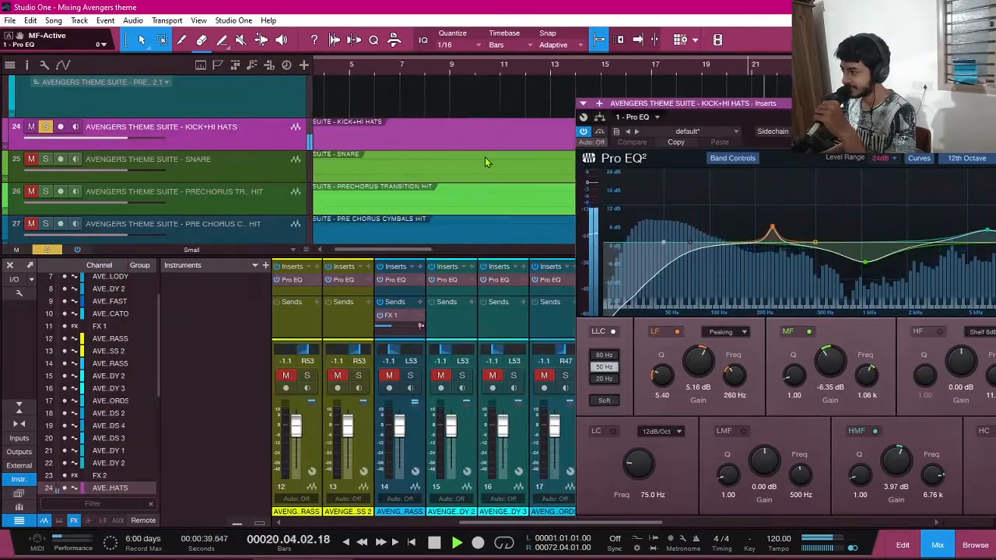
{"action": "left_click_drag", "start_coordinate": [914, 103], "coordinate": [508, 184]}
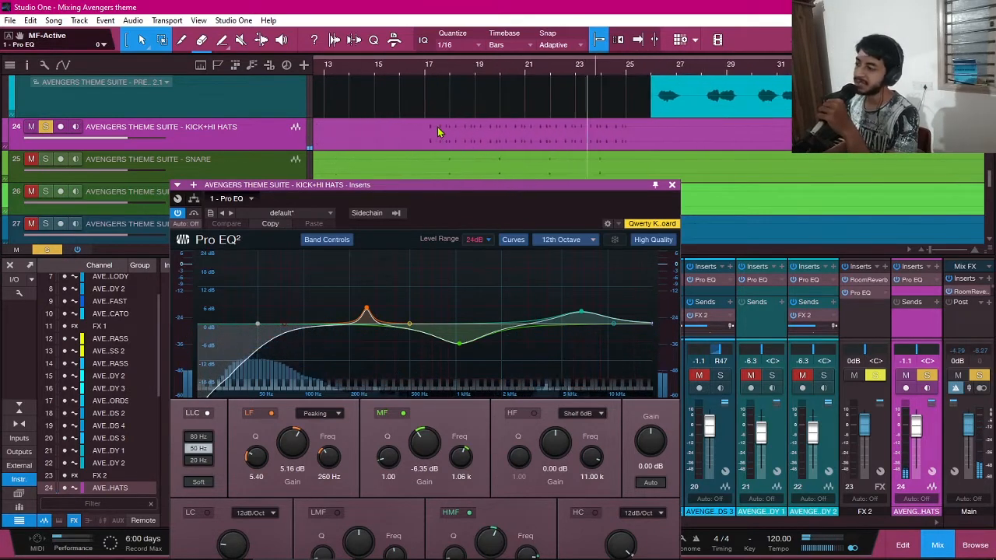
{"action": "key", "text": "space"}
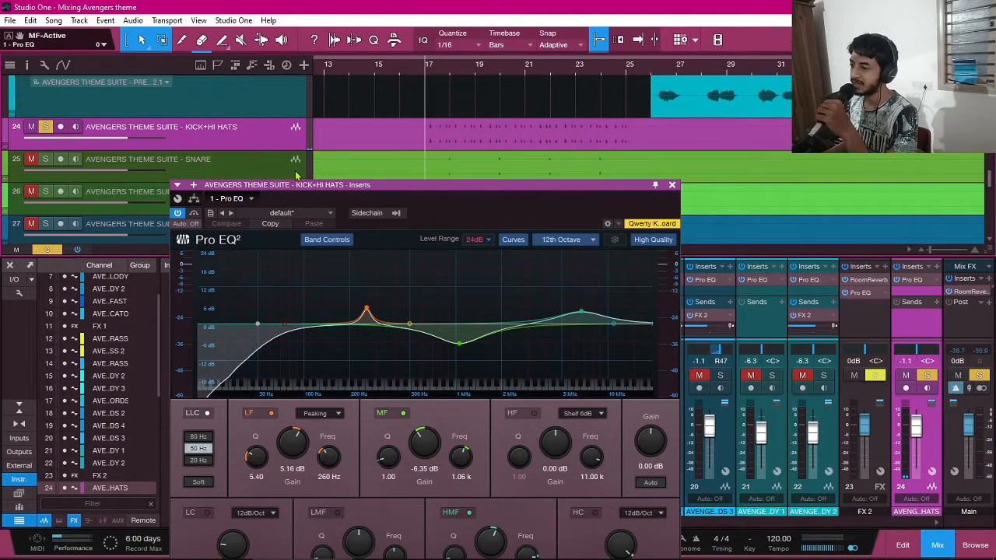
- Solo the snare on track 25 alongside the kick and hi-hats and play both from bar 17, stopping in bar 20
{"action": "scroll", "coordinate": [559, 87], "scroll_direction": "down", "scroll_amount": 1}
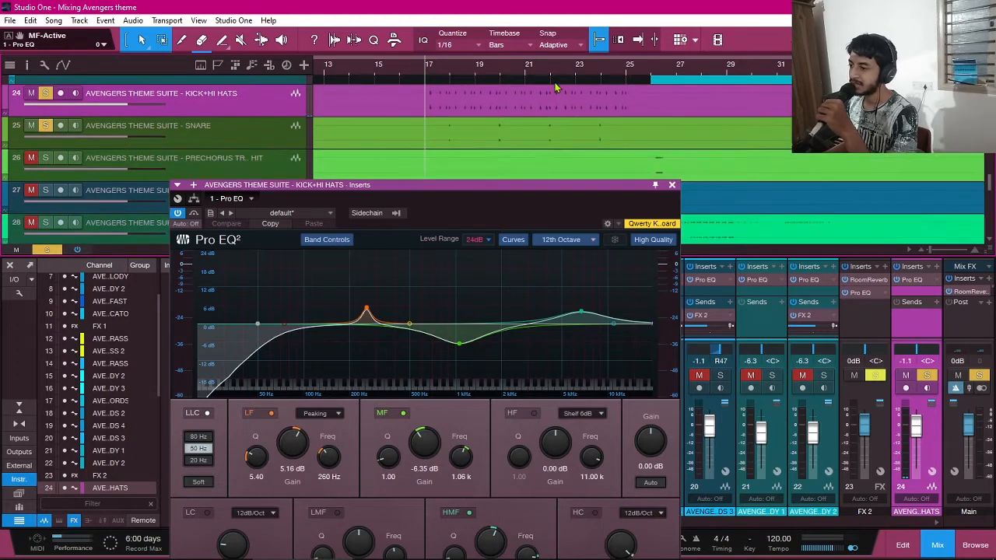
{"action": "left_click", "coordinate": [439, 72]}
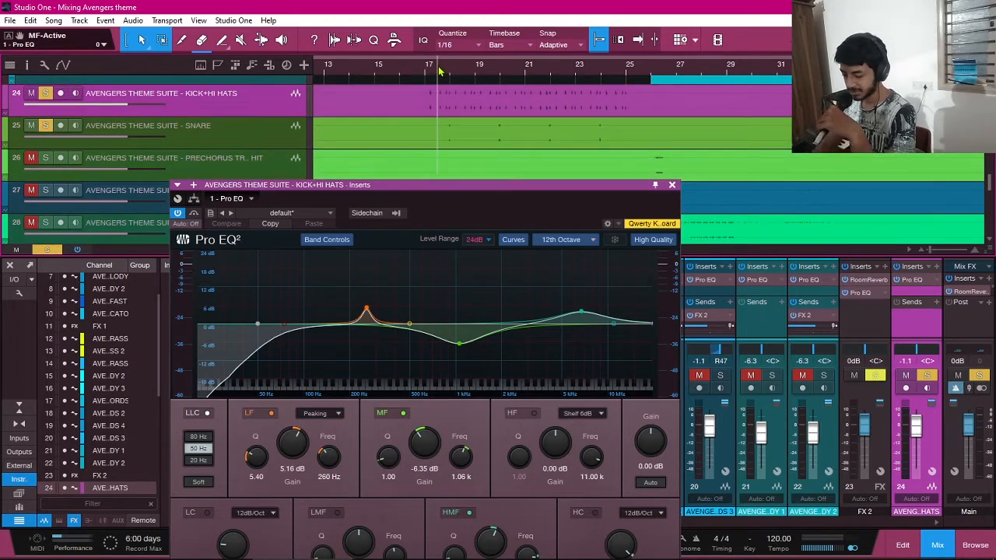
{"action": "key", "text": "space"}
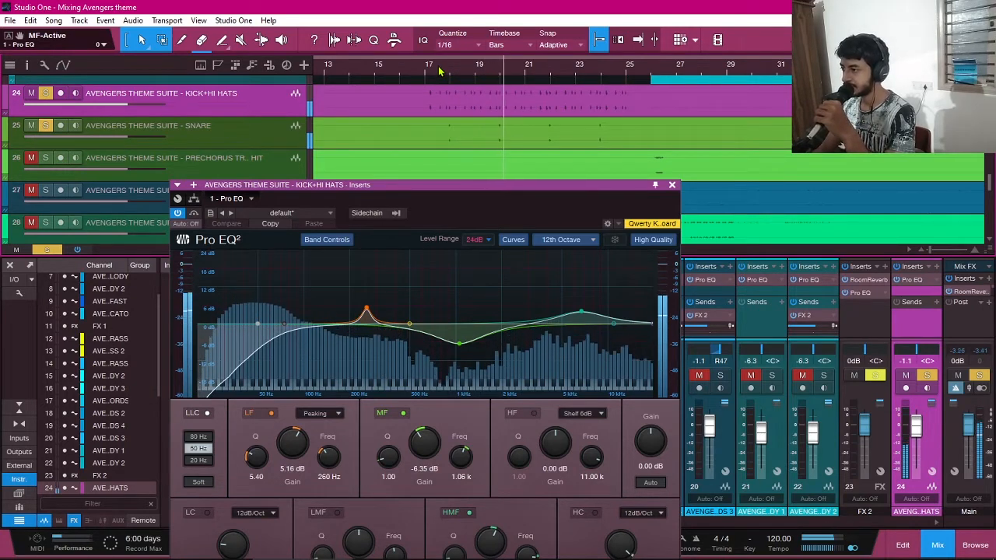
{"action": "key", "text": "space"}
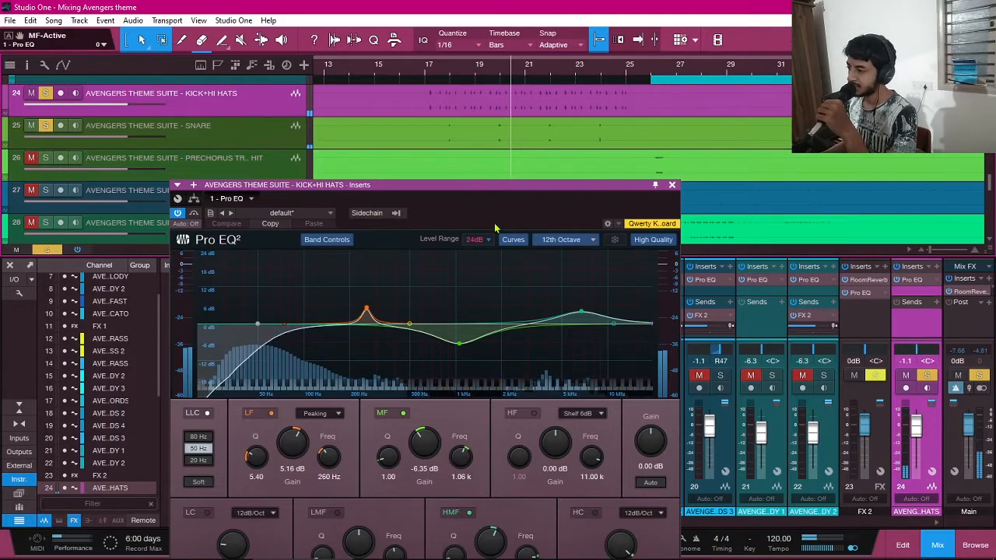
- Review the kick and hi-hats Pro EQ band settings and close the EQ window
{"action": "left_click_drag", "start_coordinate": [498, 217], "coordinate": [603, 107]}
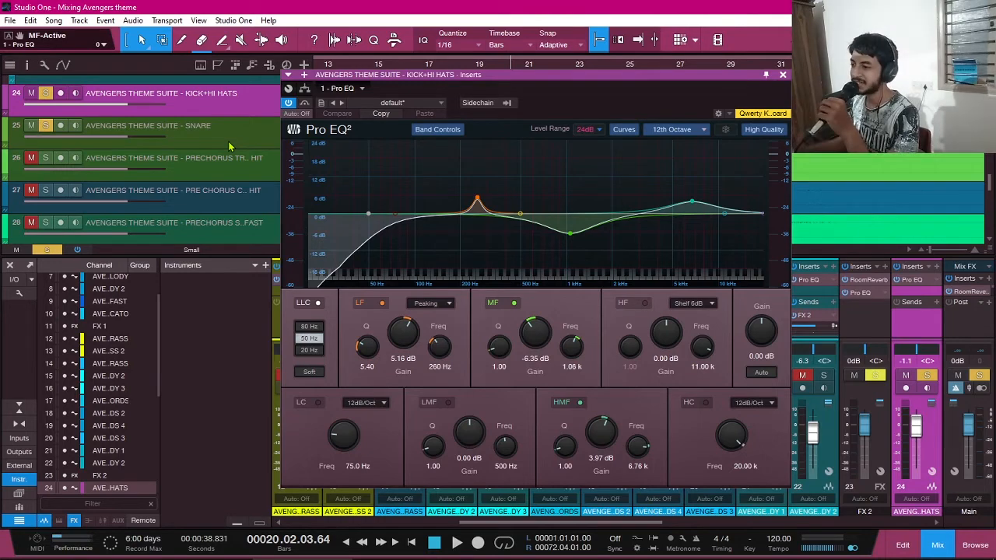
{"action": "left_click_drag", "start_coordinate": [557, 74], "coordinate": [506, 155]}
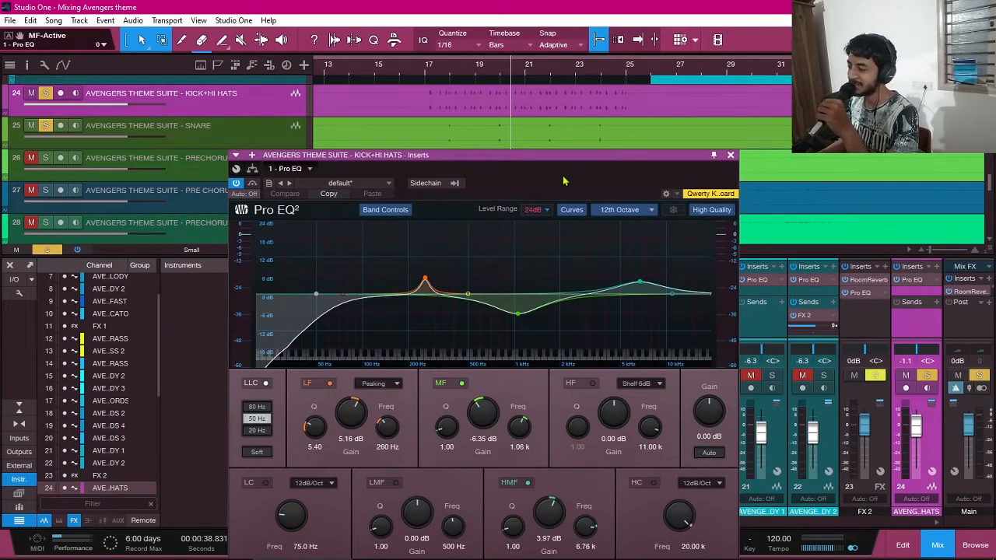
{"action": "left_click_drag", "start_coordinate": [564, 181], "coordinate": [610, 87]}
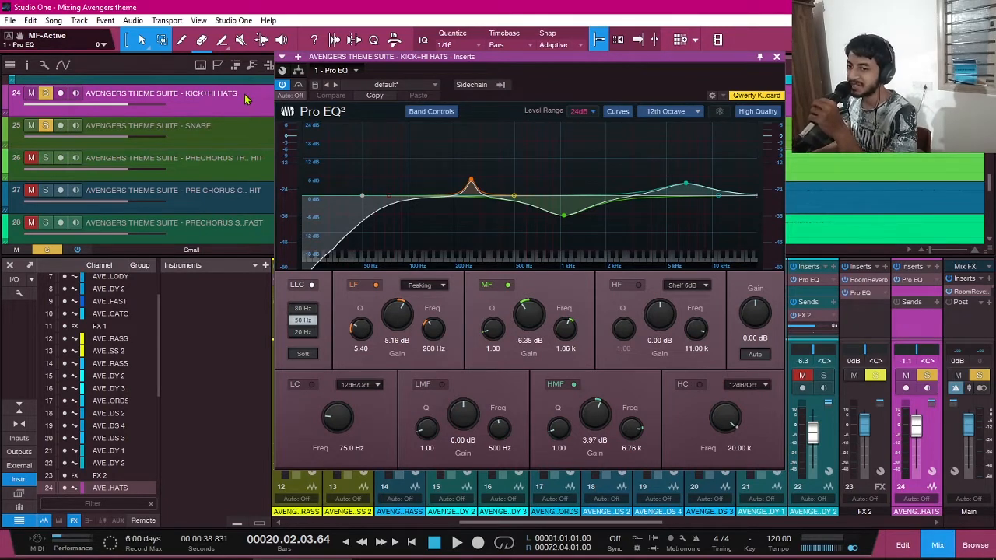
{"action": "left_click_drag", "start_coordinate": [583, 85], "coordinate": [585, 64]}
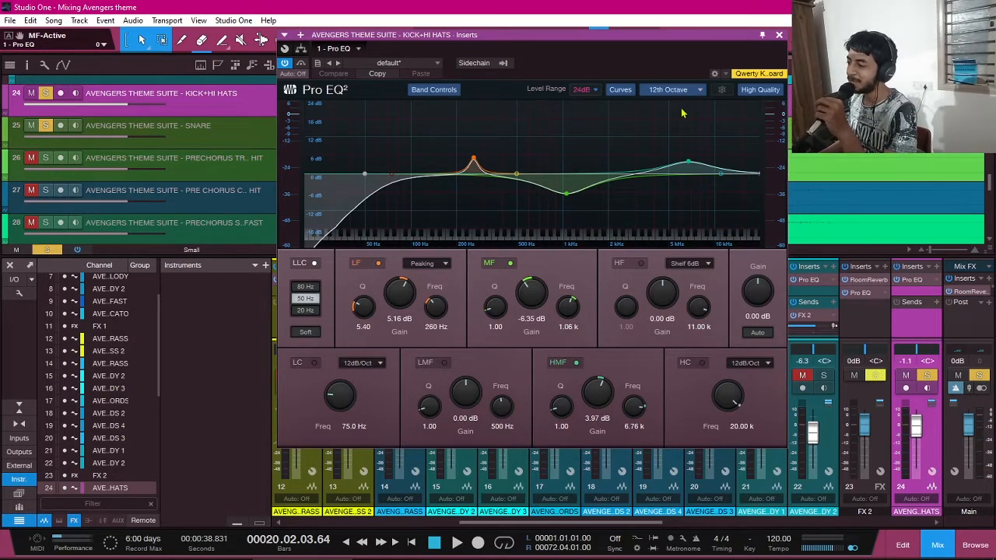
{"action": "left_click", "coordinate": [779, 35]}
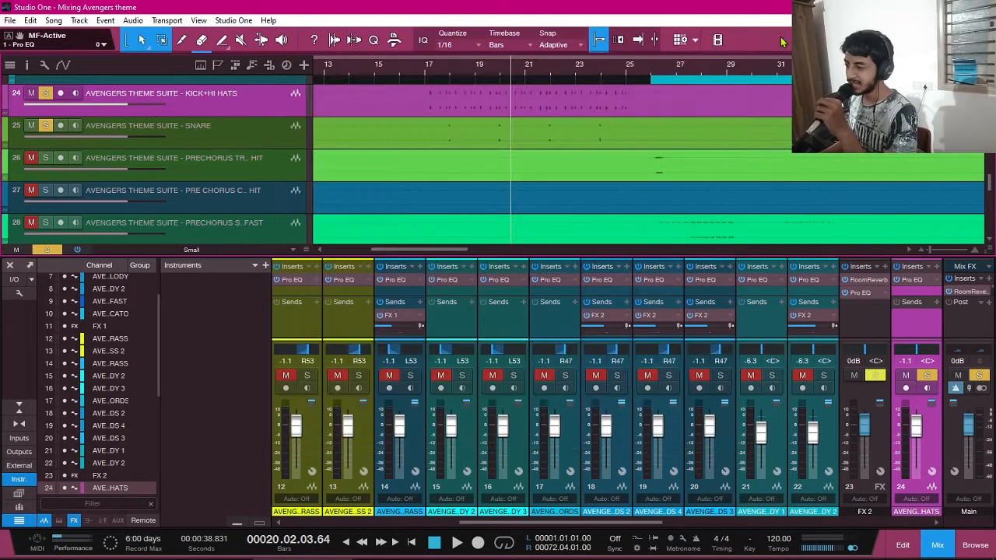
- Leave only the snare track soloed, review its Pro EQ band settings, and close the EQ window
{"action": "left_click", "coordinate": [261, 136]}
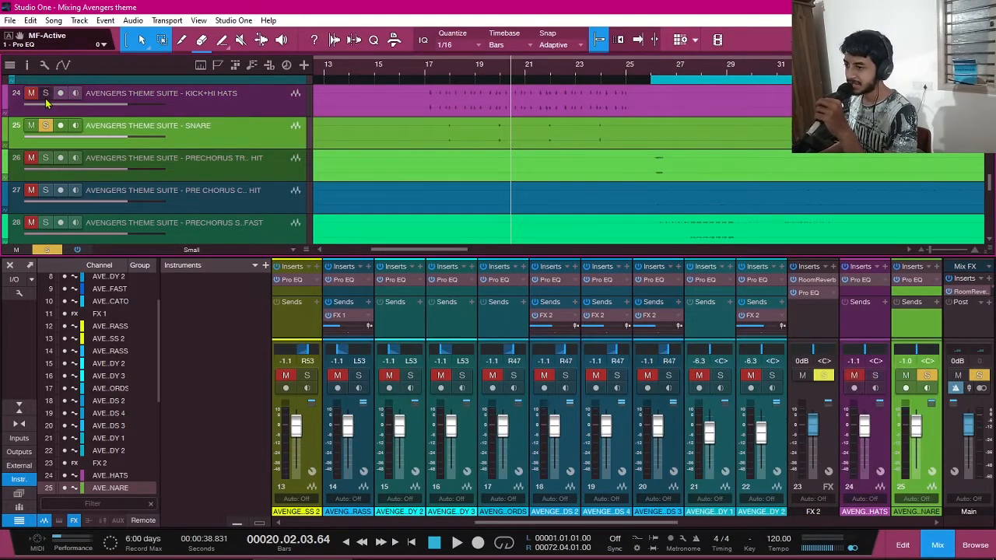
{"action": "left_click", "coordinate": [912, 282]}
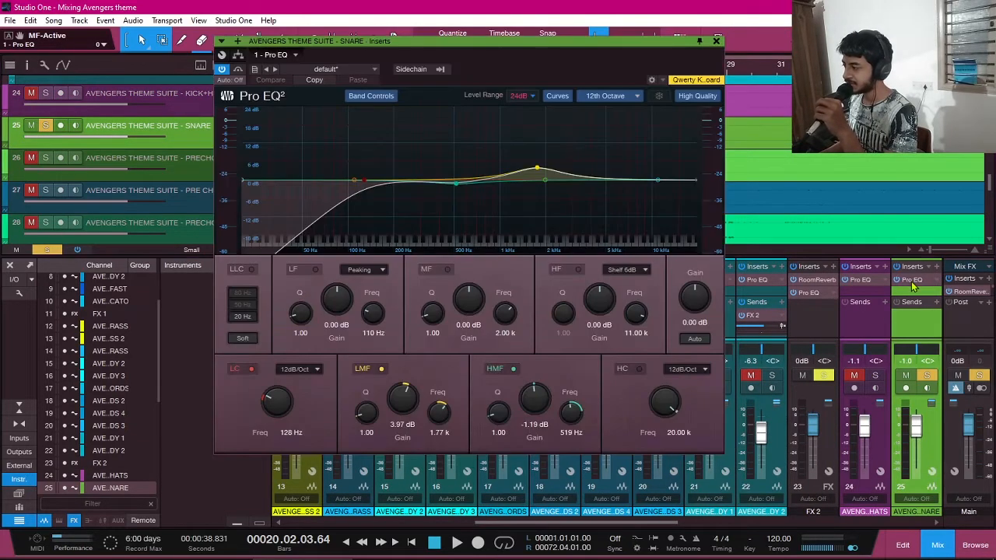
{"action": "left_click_drag", "start_coordinate": [534, 72], "coordinate": [609, 56]}
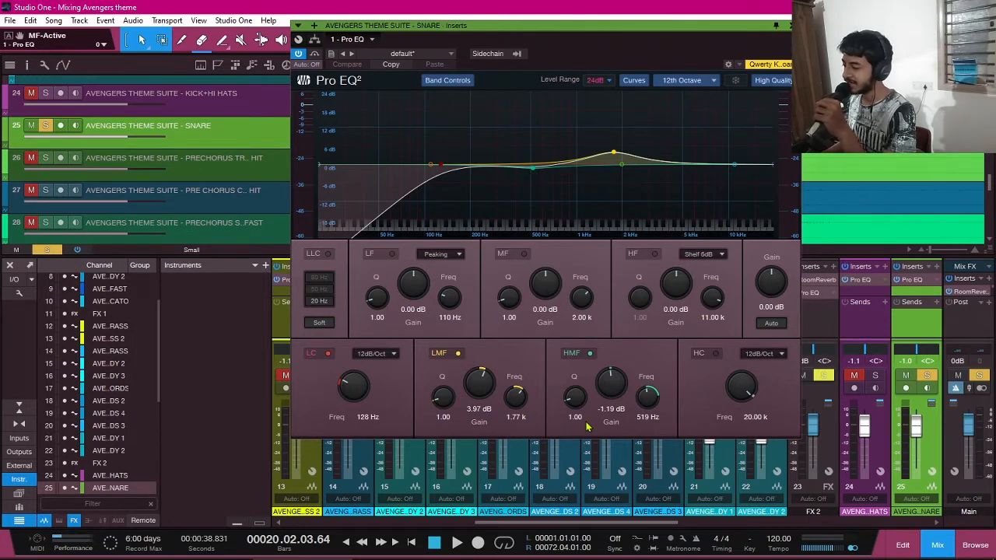
{"action": "left_click", "coordinate": [793, 26]}
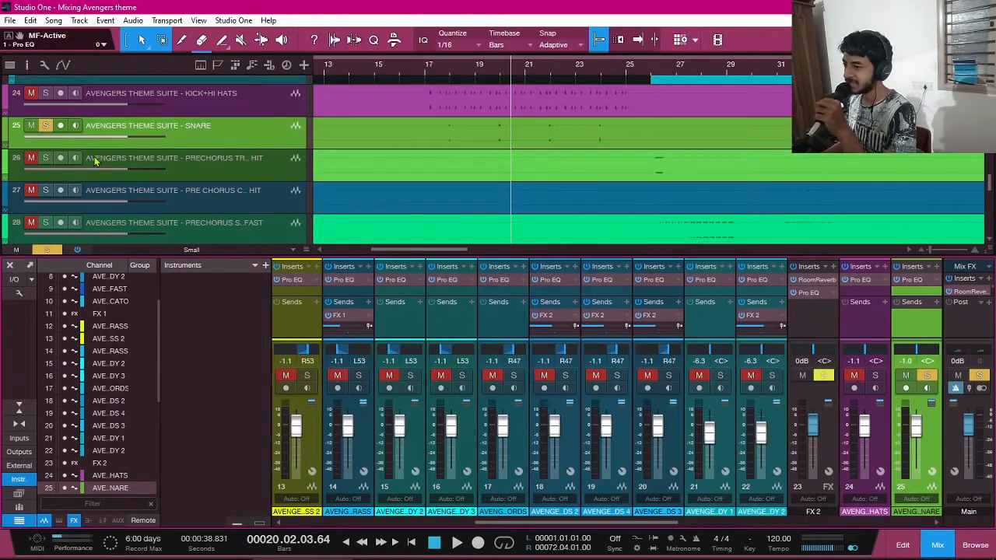
- Turn off the solo on the snare track and move the playhead to bar 26
{"action": "left_click", "coordinate": [46, 125]}
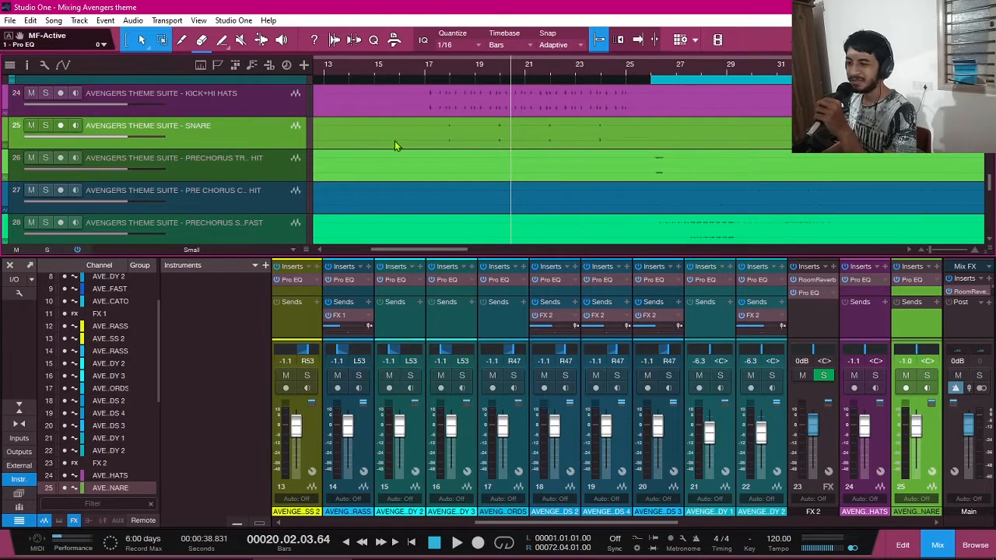
{"action": "scroll", "coordinate": [558, 172], "scroll_direction": "down", "scroll_amount": 1}
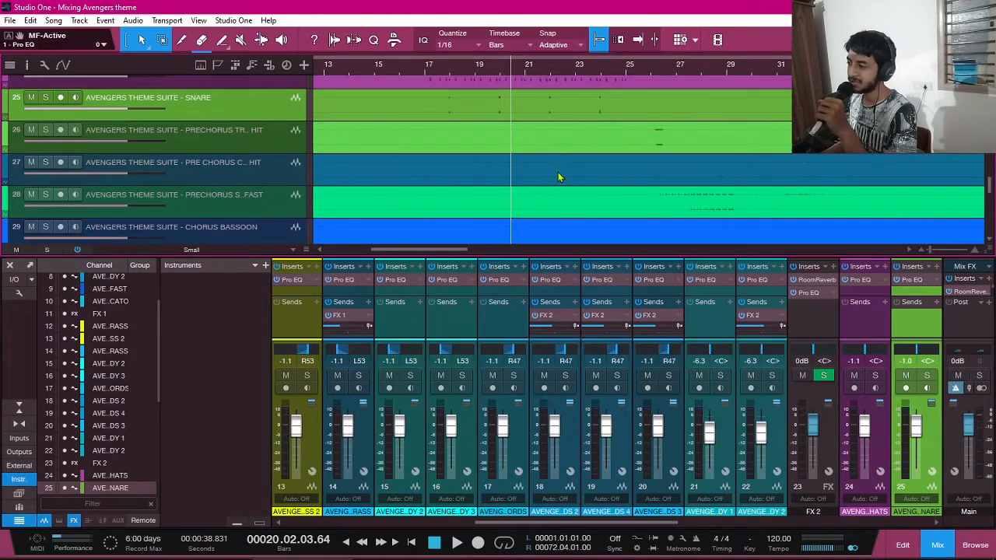
{"action": "scroll", "coordinate": [558, 171], "scroll_direction": "right", "scroll_amount": 2}
{"action": "left_click", "coordinate": [552, 69]}
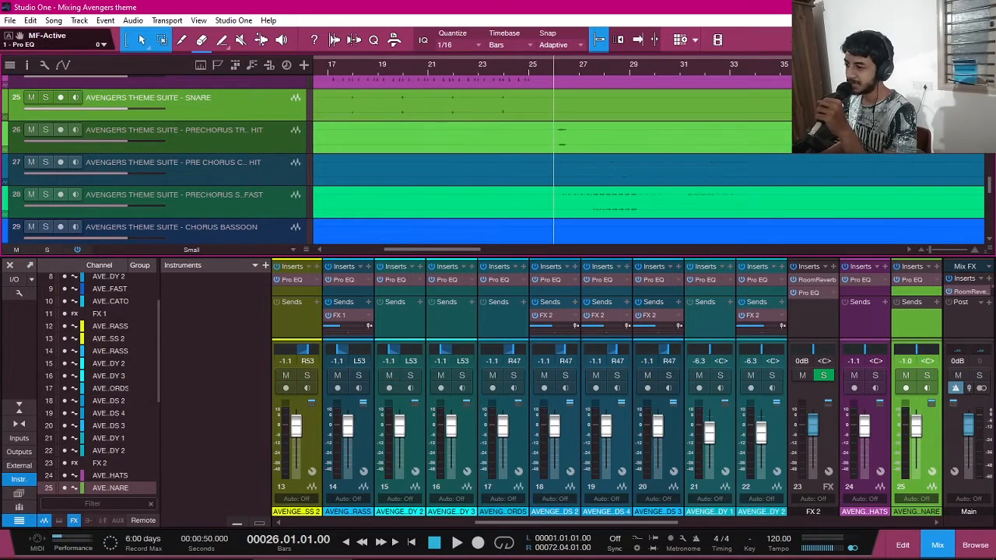
- Enlarge and solo track 26, the prechorus transition hit, and play it from bar 26, stopping in bar 27
{"action": "left_click_drag", "start_coordinate": [217, 156], "coordinate": [217, 237]}
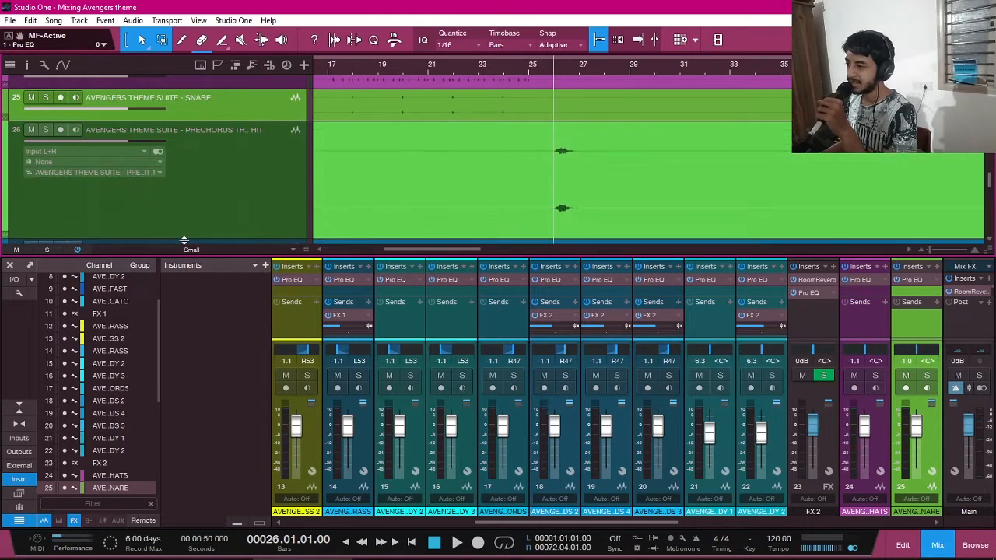
{"action": "left_click", "coordinate": [45, 129]}
{"action": "key", "text": "space"}
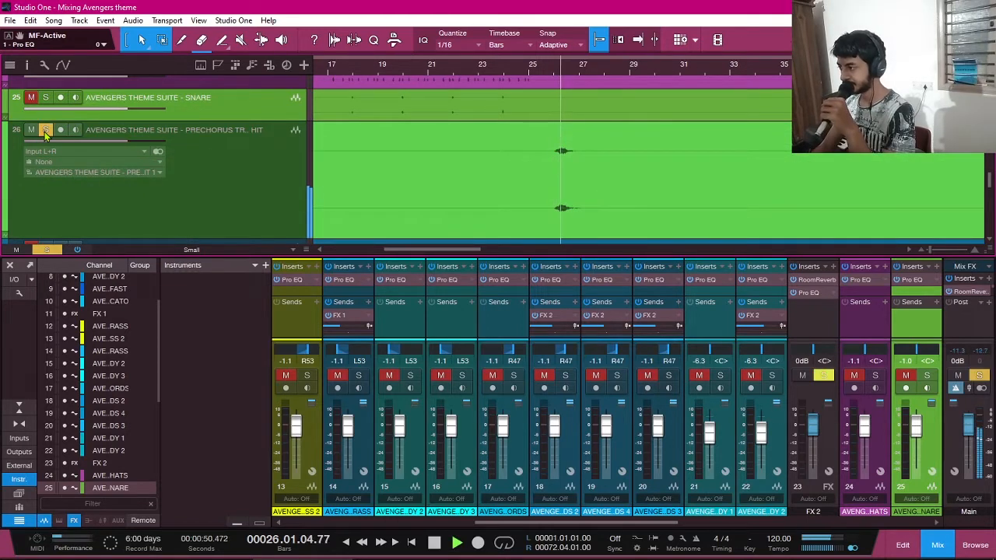
{"action": "key", "text": "space"}
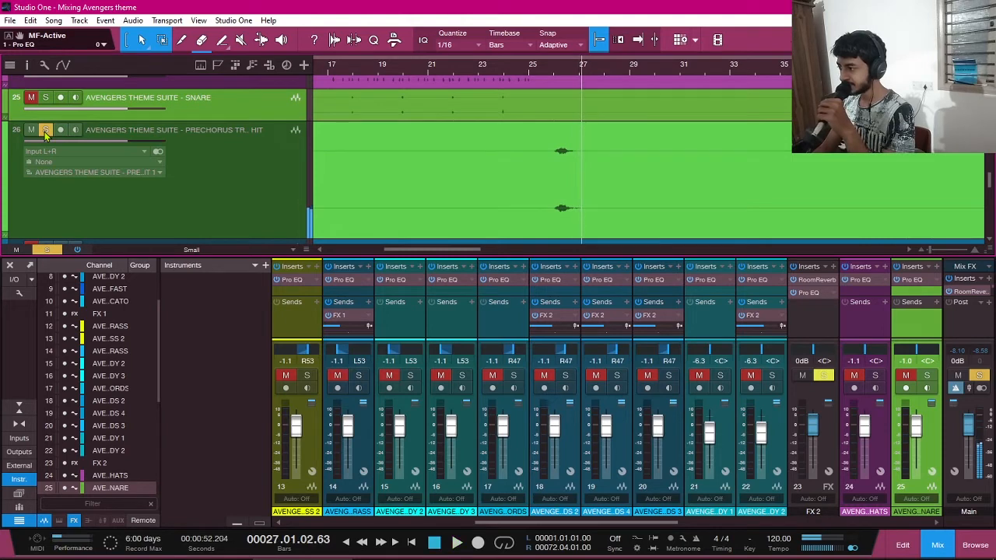
- Turn off the solo on the prechorus transition hit and play the full mix from bar 24 into bar 27
{"action": "left_click", "coordinate": [45, 131]}
{"action": "left_click", "coordinate": [515, 75]}
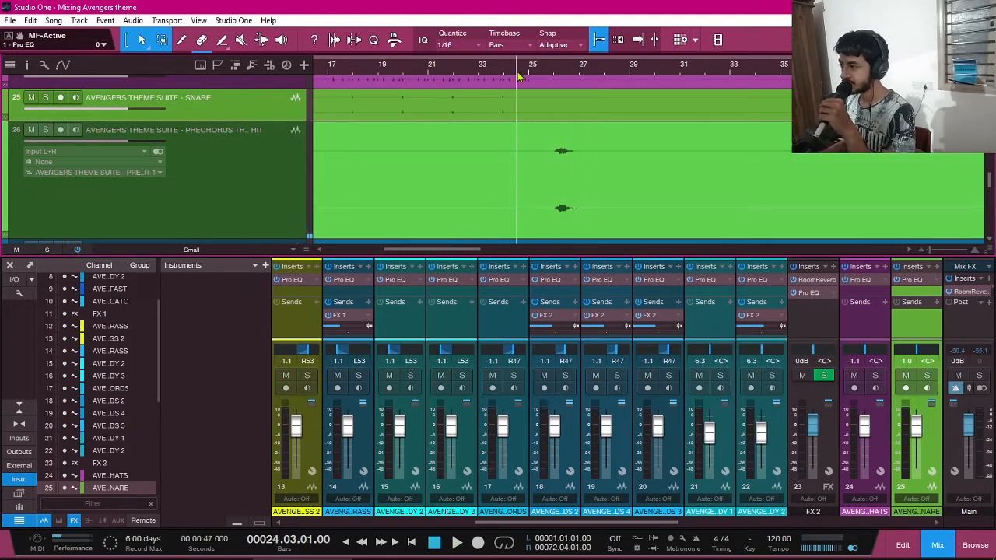
{"action": "key", "text": "space"}
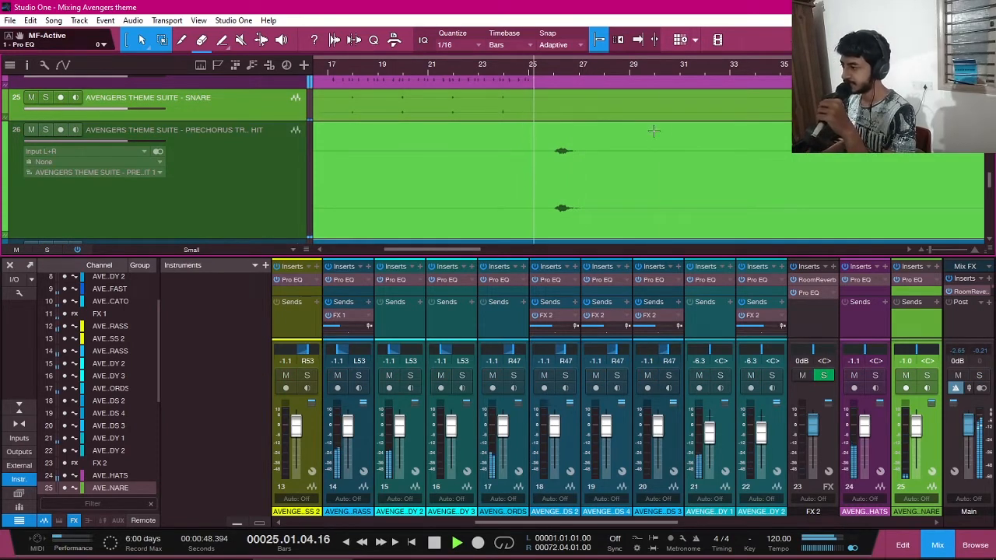
{"action": "scroll", "coordinate": [661, 136], "scroll_direction": "right", "scroll_amount": 3}
{"action": "scroll", "coordinate": [665, 136], "scroll_direction": "right", "scroll_amount": 2}
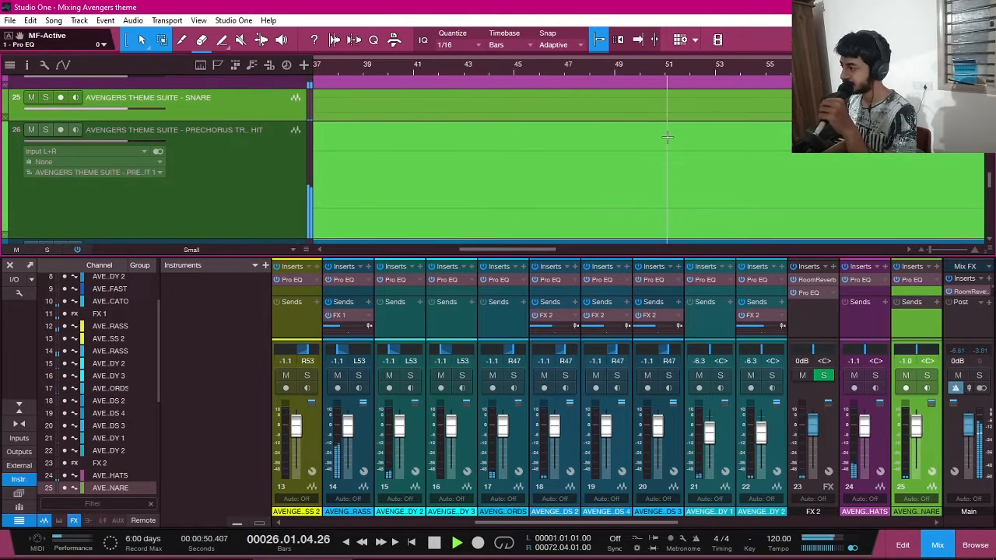
{"action": "scroll", "coordinate": [662, 132], "scroll_direction": "left", "scroll_amount": 5}
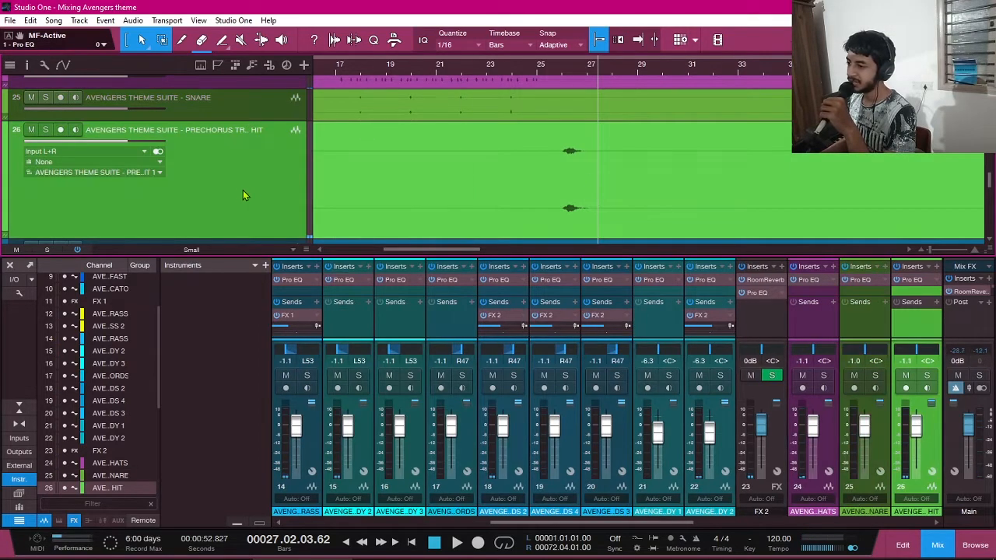
- Select track 26, the prechorus transition hit, review its Pro EQ band settings, and close the EQ window
{"action": "left_click", "coordinate": [241, 192]}
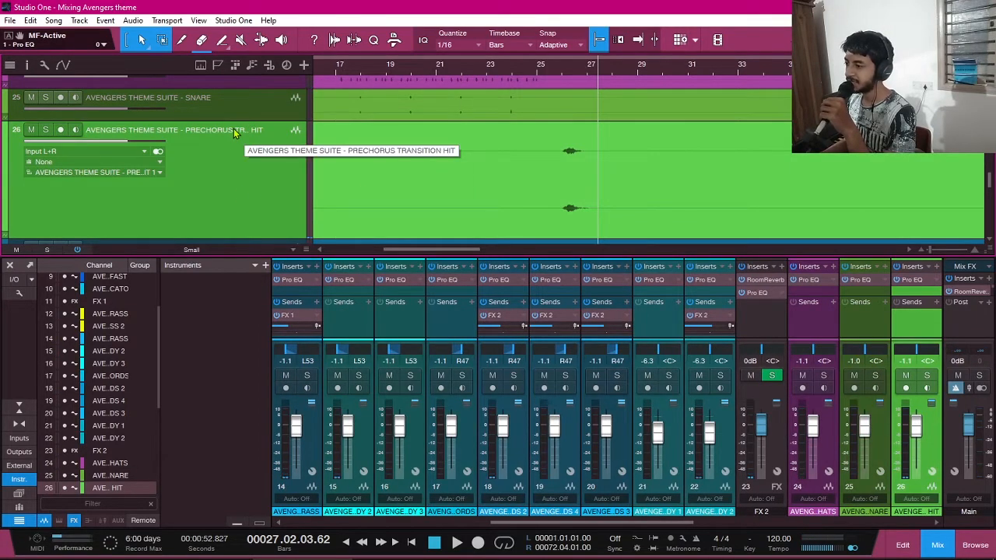
{"action": "left_click", "coordinate": [912, 279]}
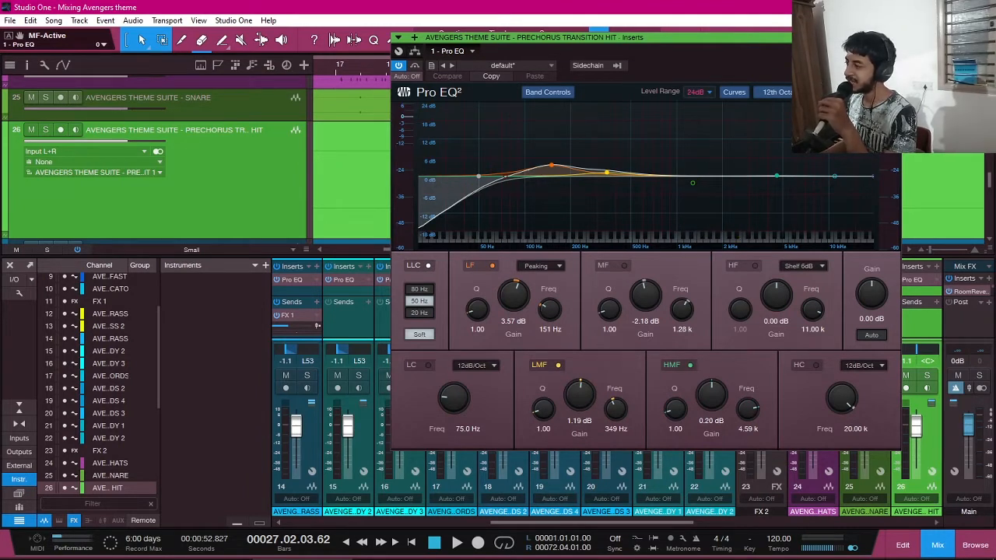
{"action": "left_click", "coordinate": [893, 37]}
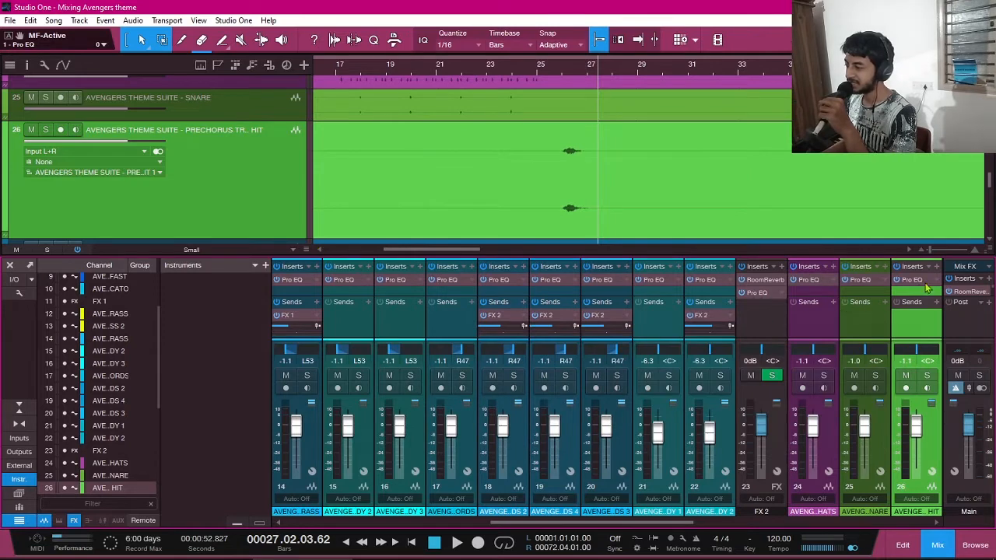
{"action": "left_click", "coordinate": [918, 280]}
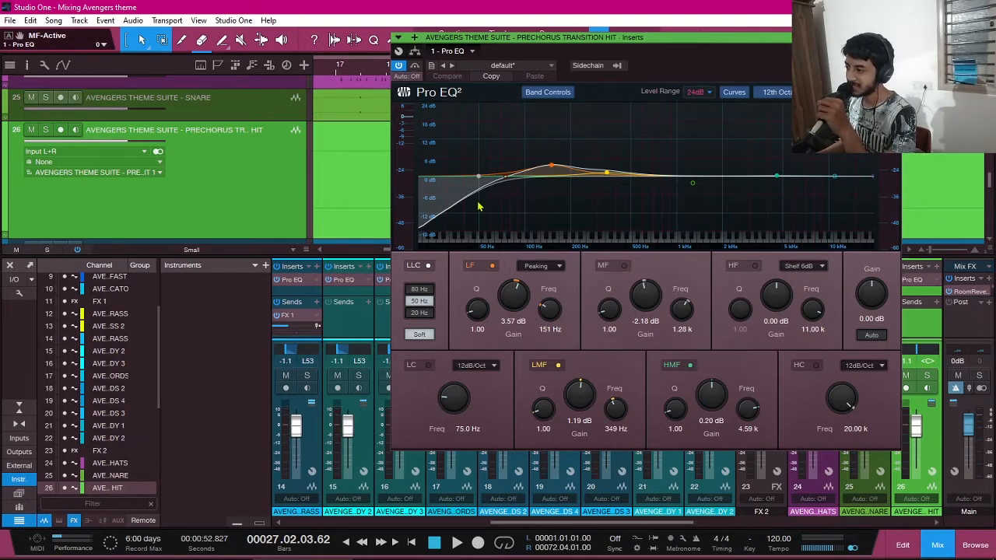
{"action": "left_click", "coordinate": [892, 37]}
- Enlarge and select track 27, the pre chorus cymbals hit, and open its Pro EQ clear of the track's controls
{"action": "scroll", "coordinate": [409, 211], "scroll_direction": "down", "scroll_amount": 2}
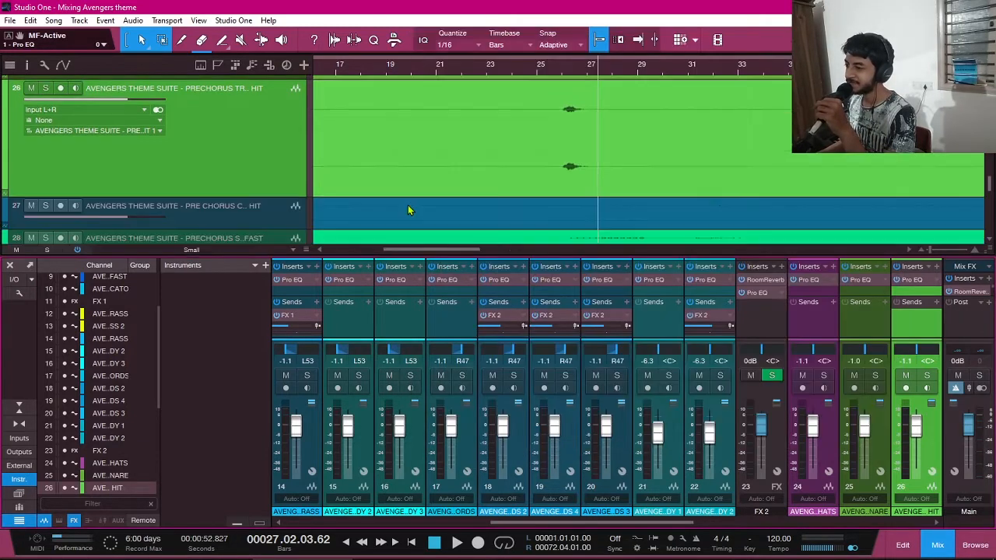
{"action": "left_click_drag", "start_coordinate": [270, 154], "coordinate": [270, 212]}
{"action": "left_click", "coordinate": [536, 169]}
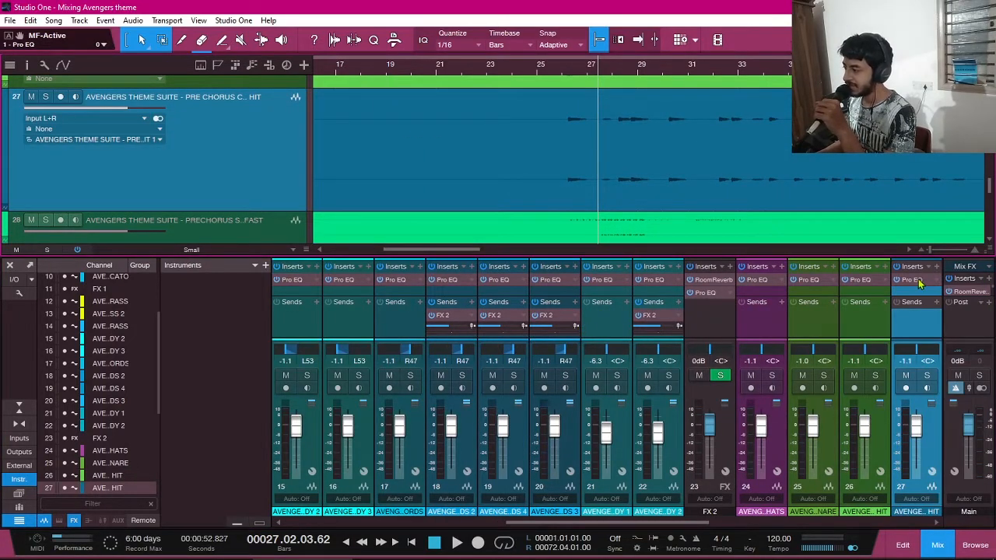
{"action": "double_click", "coordinate": [911, 279]}
{"action": "left_click_drag", "start_coordinate": [459, 75], "coordinate": [782, 210]}
- Solo the pre chorus cymbals hit, play it from bar 26 with its EQ open, and return the playhead to bar 25
{"action": "left_click", "coordinate": [50, 98]}
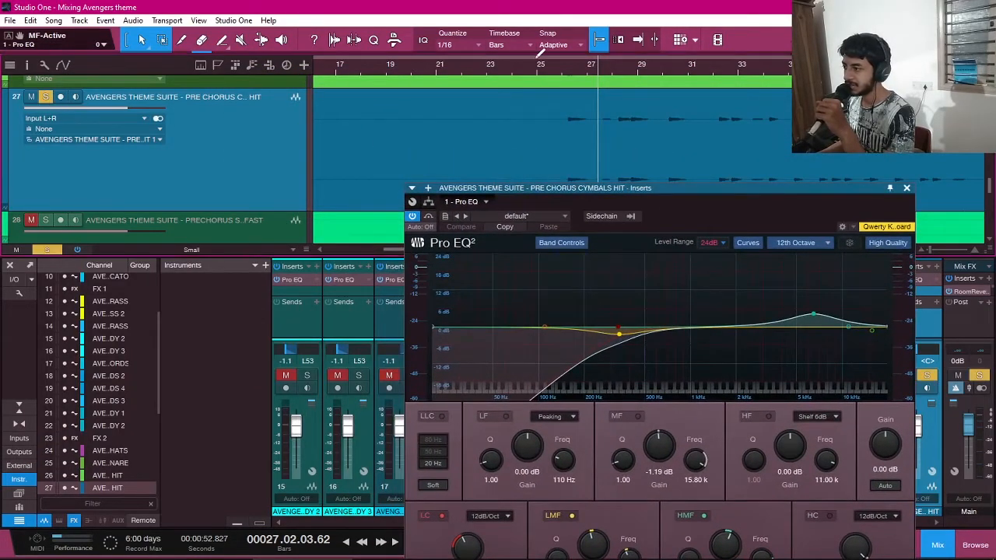
{"action": "left_click", "coordinate": [564, 75]}
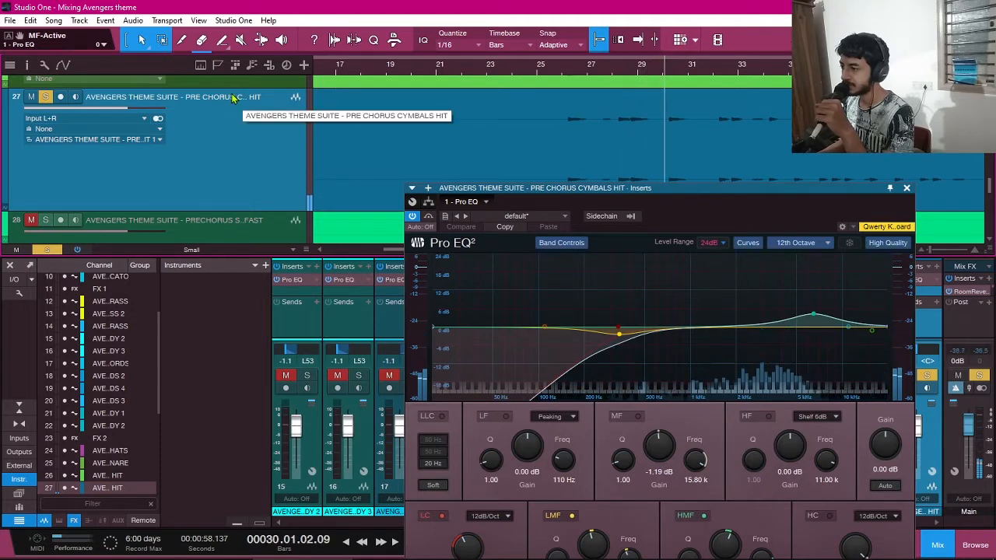
{"action": "left_click_drag", "start_coordinate": [707, 210], "coordinate": [615, 181]}
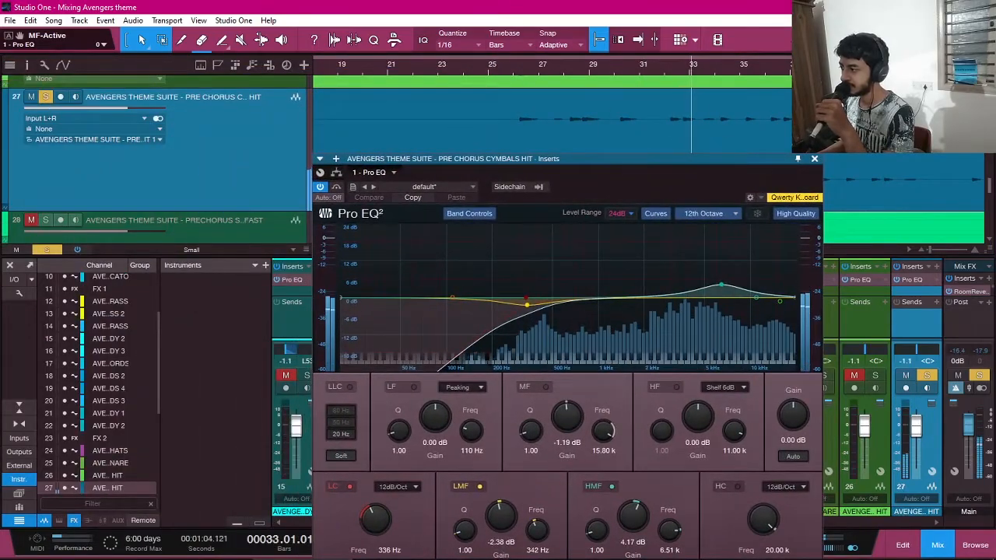
{"action": "left_click", "coordinate": [493, 78]}
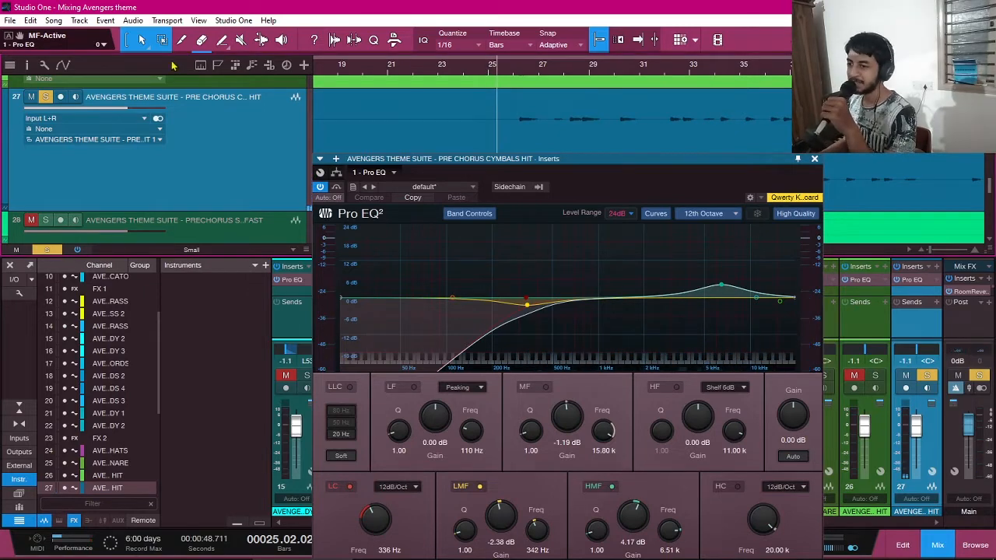
- Turn off the solo on the cymbals hit, review its Pro EQ band settings, and close the EQ window
{"action": "left_click", "coordinate": [45, 97]}
{"action": "left_click_drag", "start_coordinate": [566, 180], "coordinate": [666, 87]}
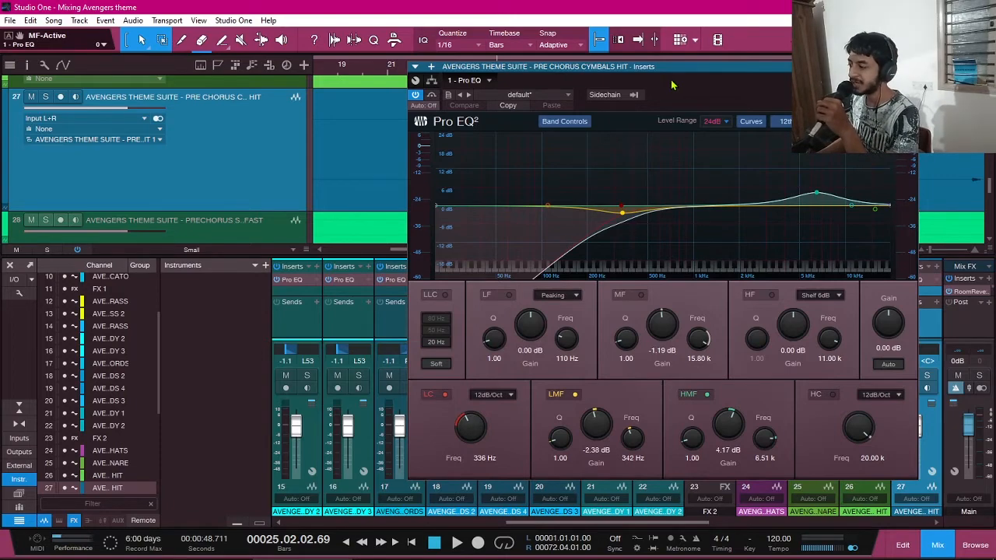
{"action": "left_click_drag", "start_coordinate": [672, 86], "coordinate": [448, 75]}
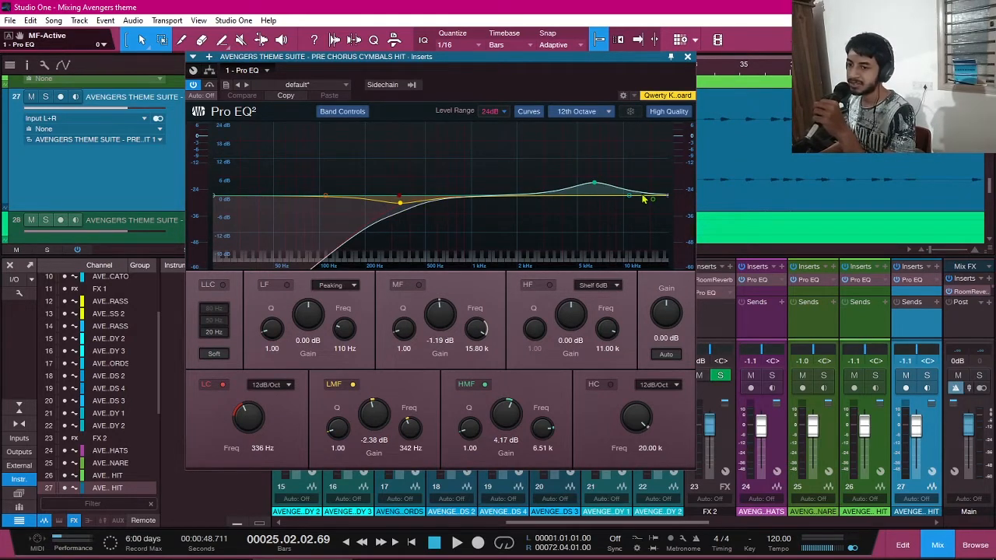
{"action": "left_click", "coordinate": [686, 56]}
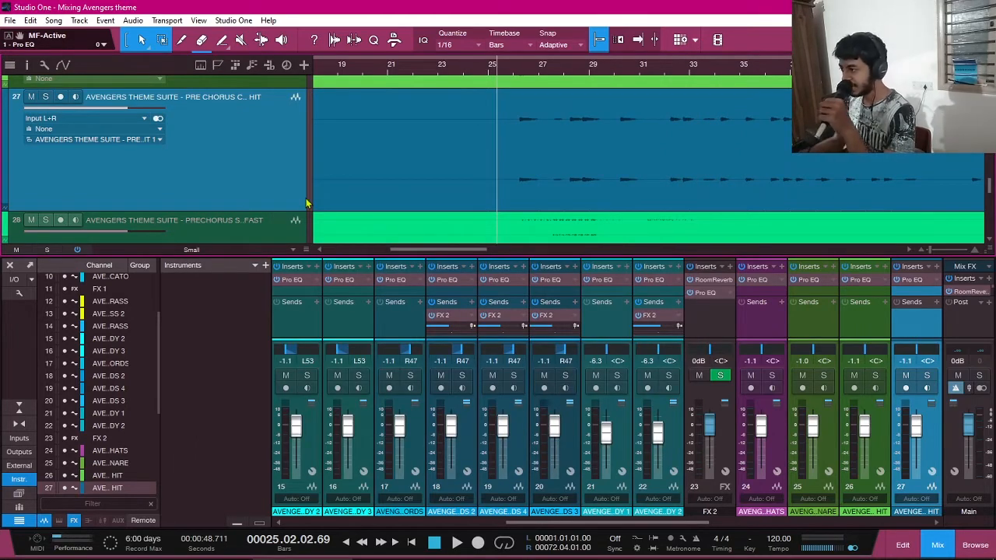
- Play the full mix from bar 25, stop at bar 33, and look over the remaining cymbal hits
{"action": "key", "text": "space"}
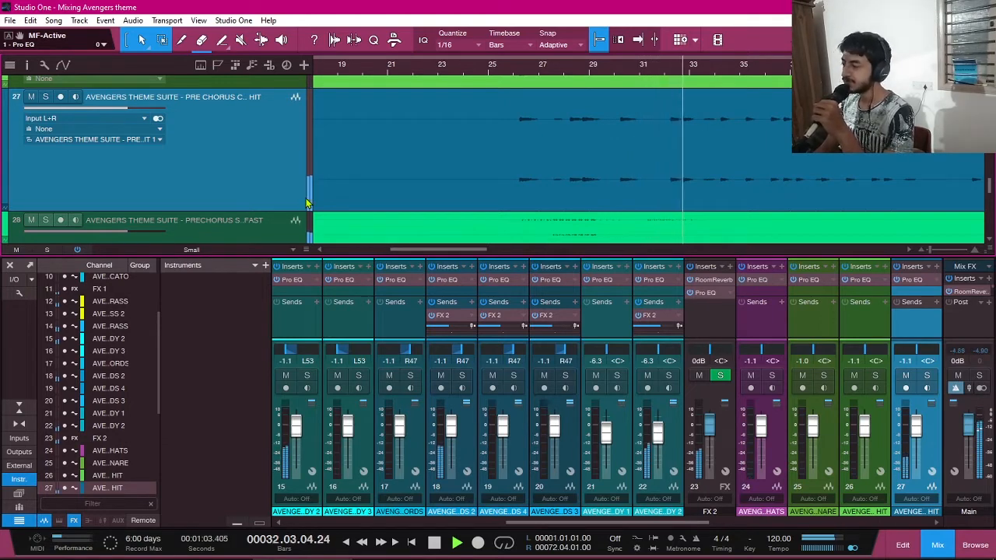
{"action": "key", "text": "space"}
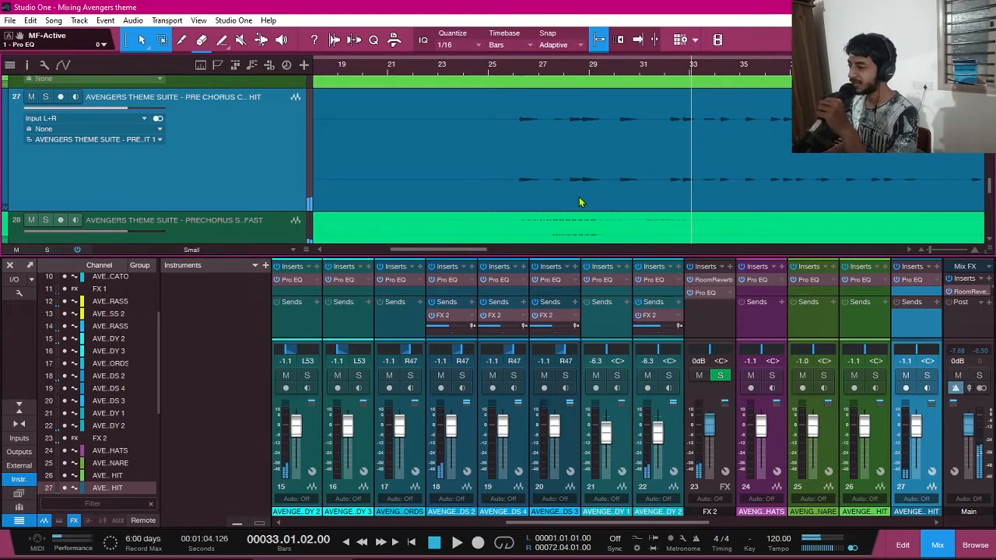
{"action": "scroll", "coordinate": [579, 203], "scroll_direction": "right", "scroll_amount": 10}
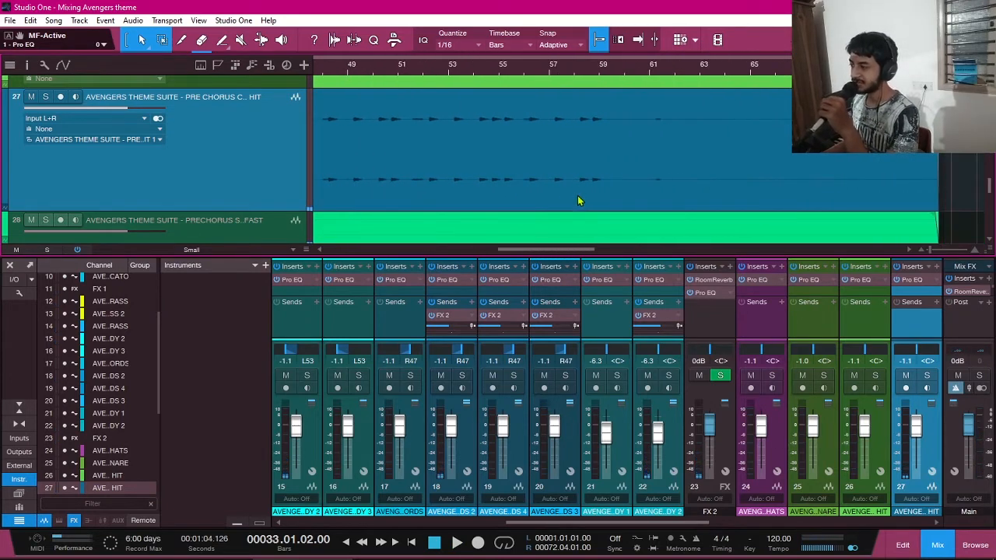
{"action": "scroll", "coordinate": [578, 200], "scroll_direction": "left", "scroll_amount": 12}
- Enlarge and solo track 28, the prechorus spiccato fast, and play it from bar 26
{"action": "scroll", "coordinate": [566, 187], "scroll_direction": "down", "scroll_amount": 3}
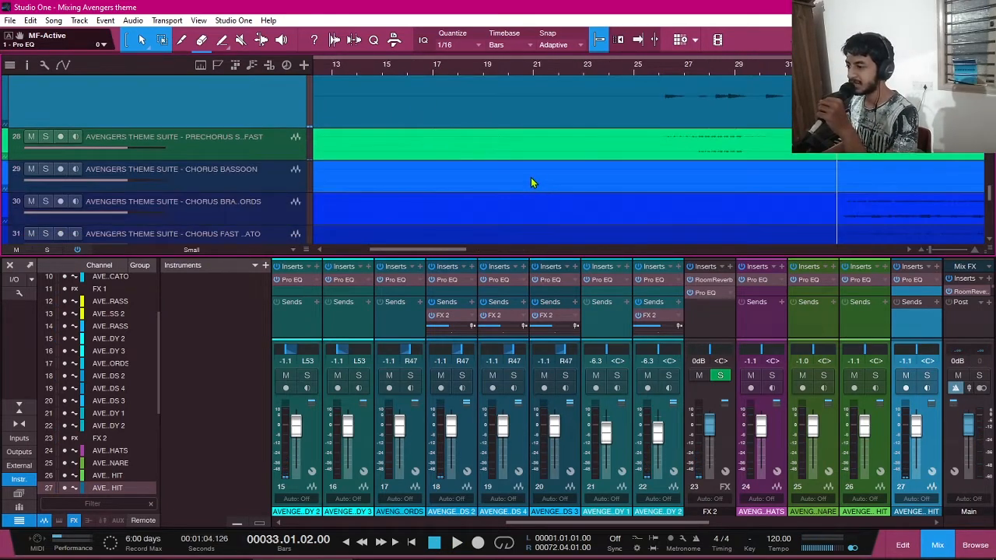
{"action": "scroll", "coordinate": [355, 122], "scroll_direction": "down", "scroll_amount": 1}
{"action": "scroll", "coordinate": [285, 196], "scroll_direction": "up", "scroll_amount": 3}
{"action": "mouse_move", "coordinate": [251, 196]}
{"action": "left_mouse_down"}
{"action": "mouse_move", "coordinate": [257, 106]}
{"action": "mouse_move", "coordinate": [264, 204]}
{"action": "left_mouse_up"}
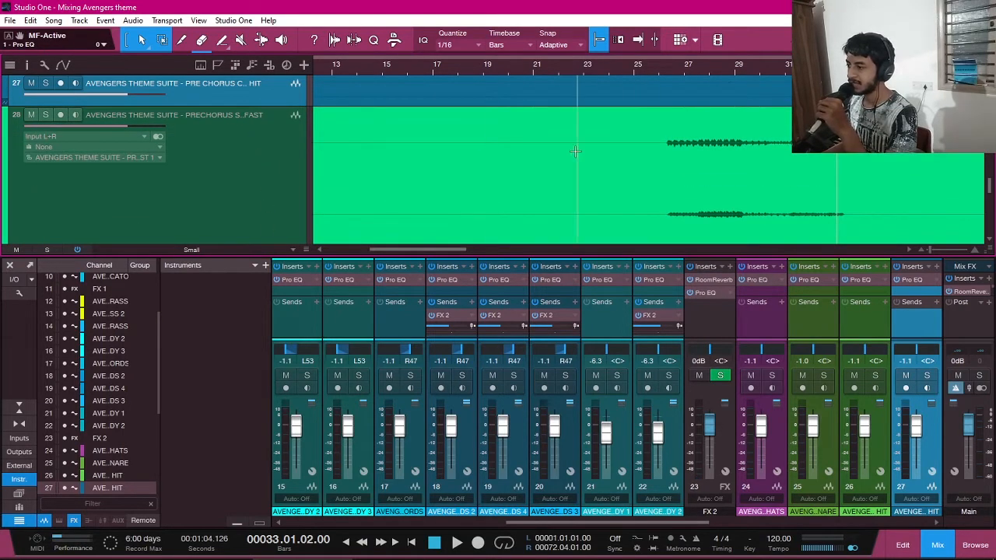
{"action": "left_click", "coordinate": [660, 74]}
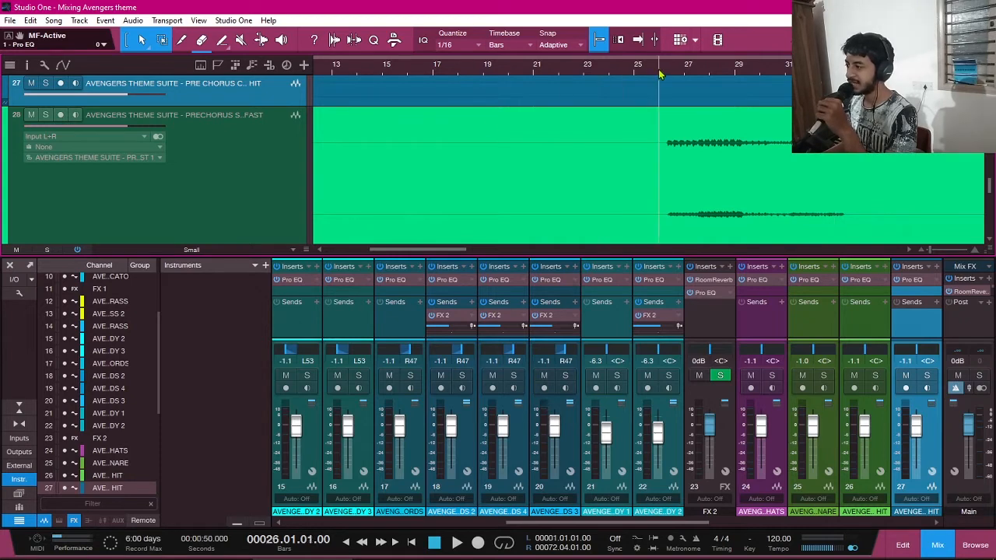
{"action": "left_click", "coordinate": [45, 115]}
{"action": "key", "text": "space"}
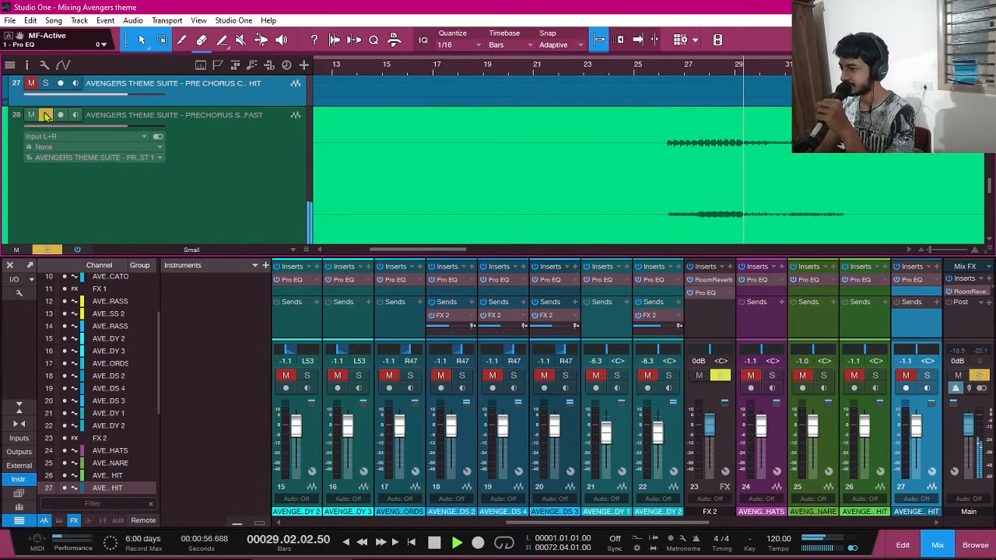
- Select track 28, the prechorus spiccato fast, review its Compressor settings, and close the Compressor window
{"action": "left_click", "coordinate": [242, 181]}
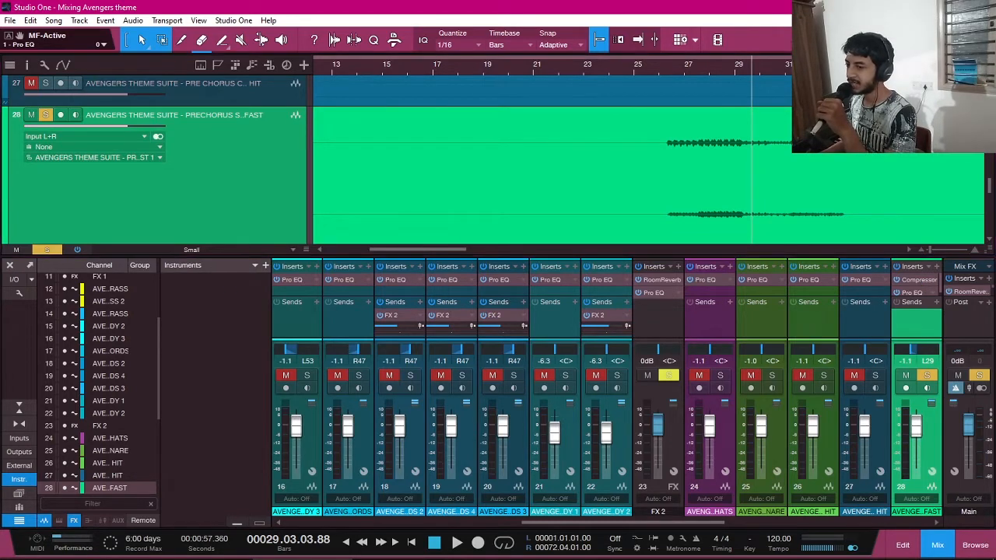
{"action": "left_click_drag", "start_coordinate": [0, 124], "coordinate": [523, 124]}
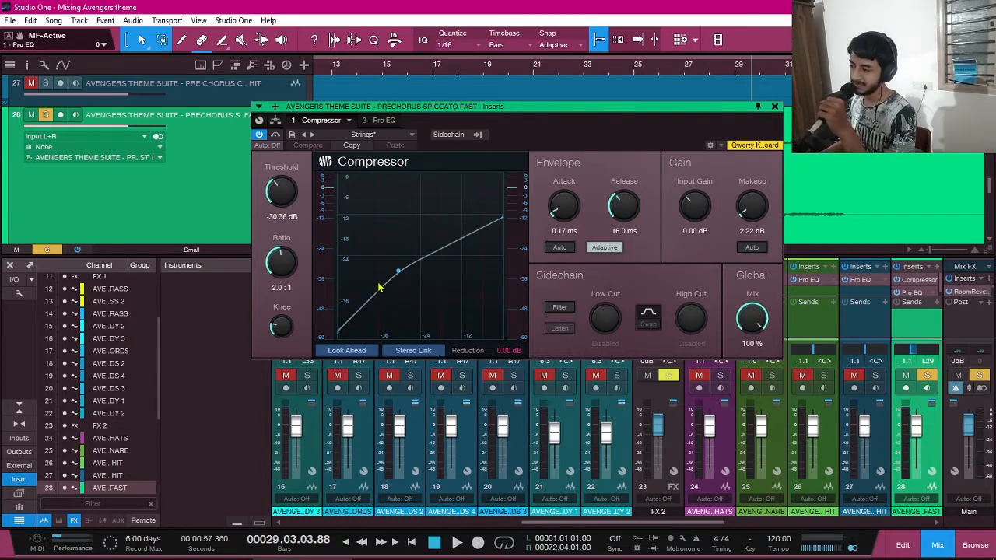
{"action": "left_click", "coordinate": [775, 107]}
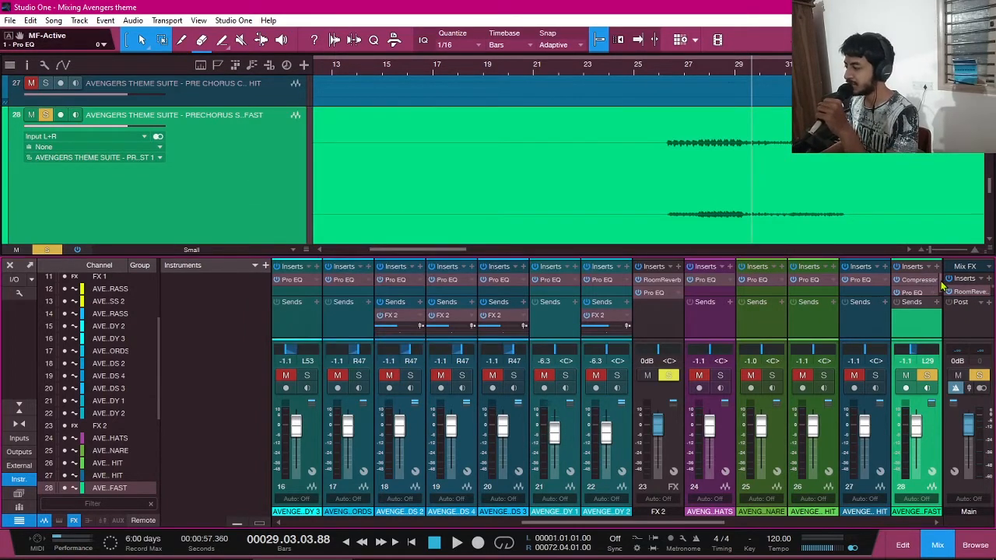
- Review the prechorus spiccato fast track's Pro EQ band settings, close the EQ window, and turn off the track's solo
{"action": "left_click_drag", "start_coordinate": [940, 282], "coordinate": [943, 292]}
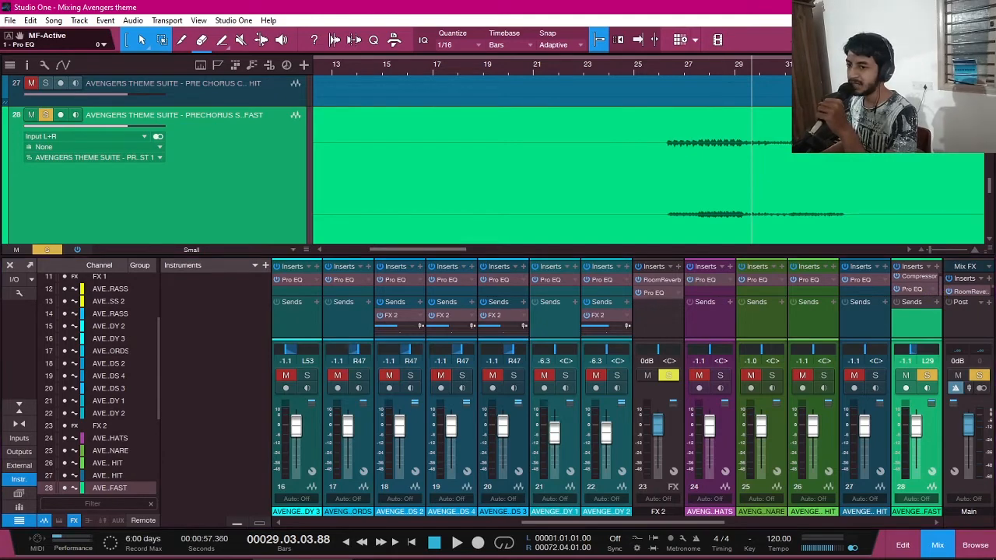
{"action": "double_click", "coordinate": [911, 290]}
{"action": "left_click_drag", "start_coordinate": [684, 90], "coordinate": [763, 85]}
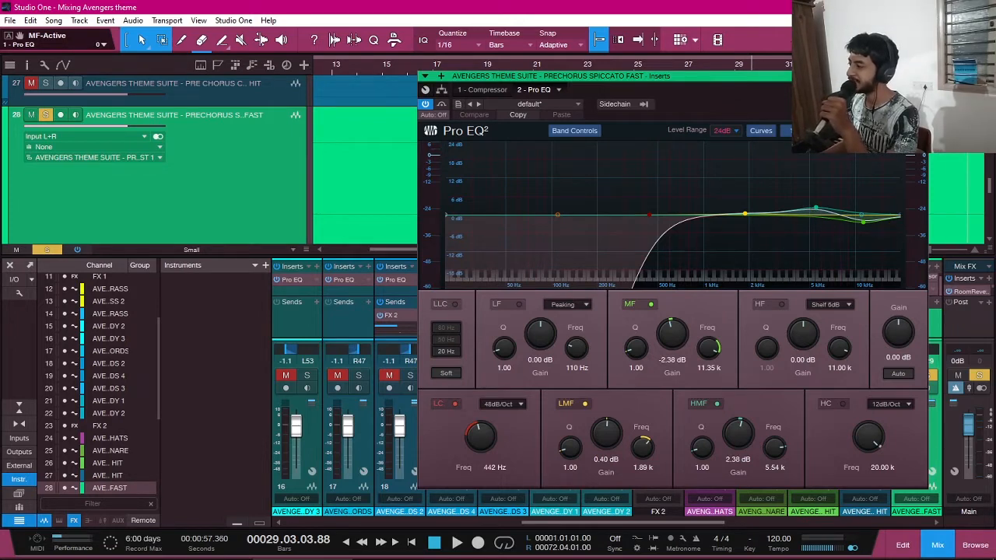
{"action": "left_click", "coordinate": [920, 76]}
{"action": "left_click", "coordinate": [45, 114]}
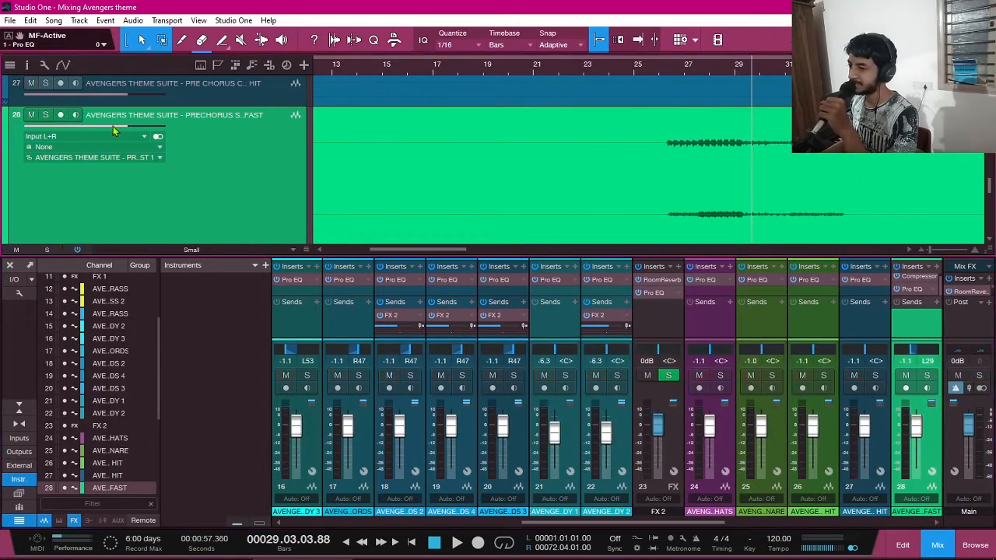
- Enlarge track 29, the chorus bassoon, in the arrangement
{"action": "scroll", "coordinate": [426, 161], "scroll_direction": "down", "scroll_amount": 2}
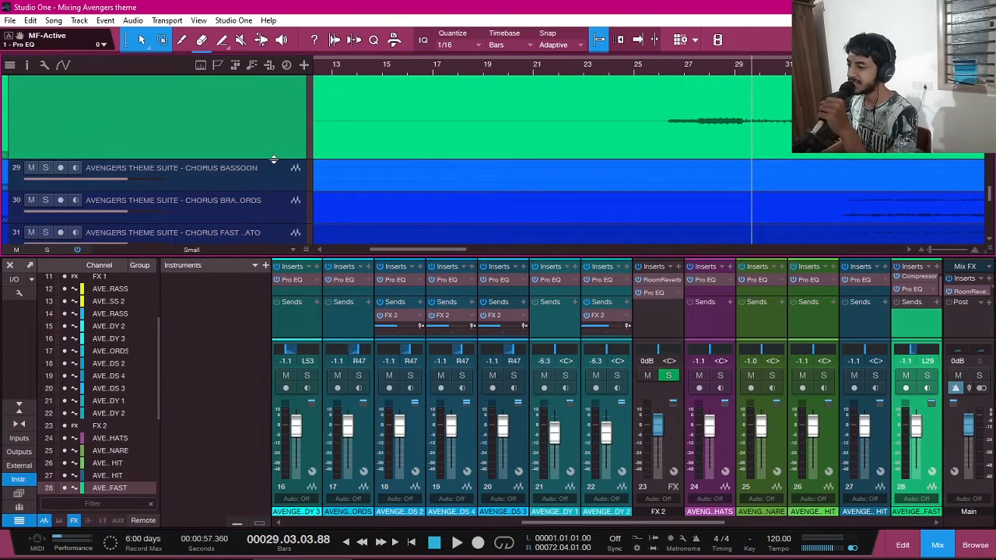
{"action": "scroll", "coordinate": [273, 156], "scroll_direction": "down", "scroll_amount": 2}
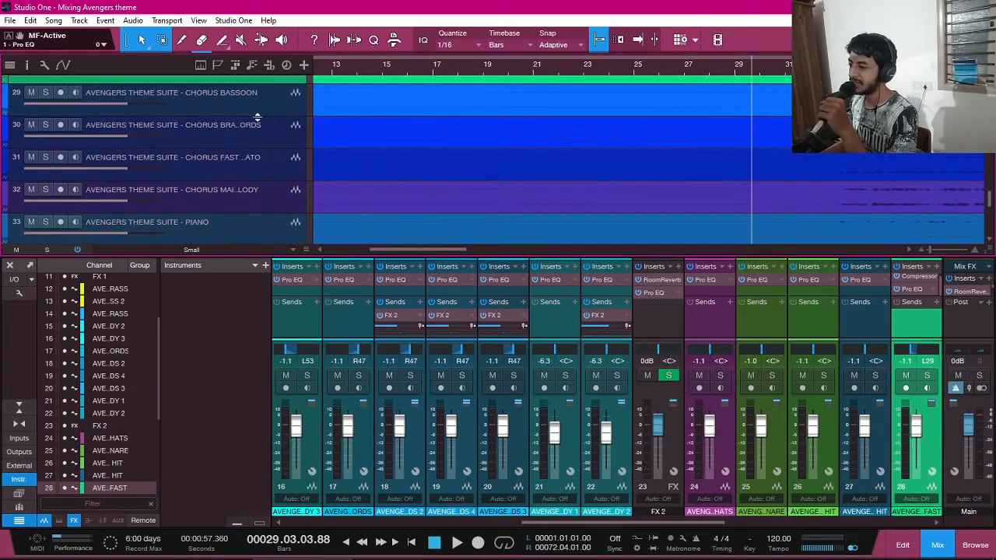
{"action": "left_click_drag", "start_coordinate": [257, 117], "coordinate": [257, 226]}
- Solo the chorus bassoon, play it from bar 33, and turn its solo off
{"action": "scroll", "coordinate": [583, 150], "scroll_direction": "left", "scroll_amount": 2}
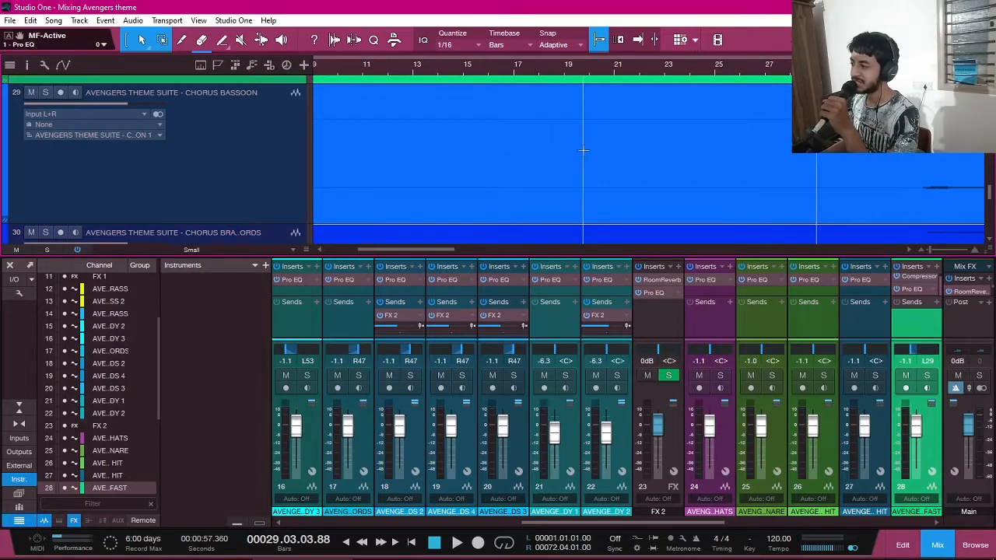
{"action": "scroll", "coordinate": [578, 138], "scroll_direction": "right", "scroll_amount": 5}
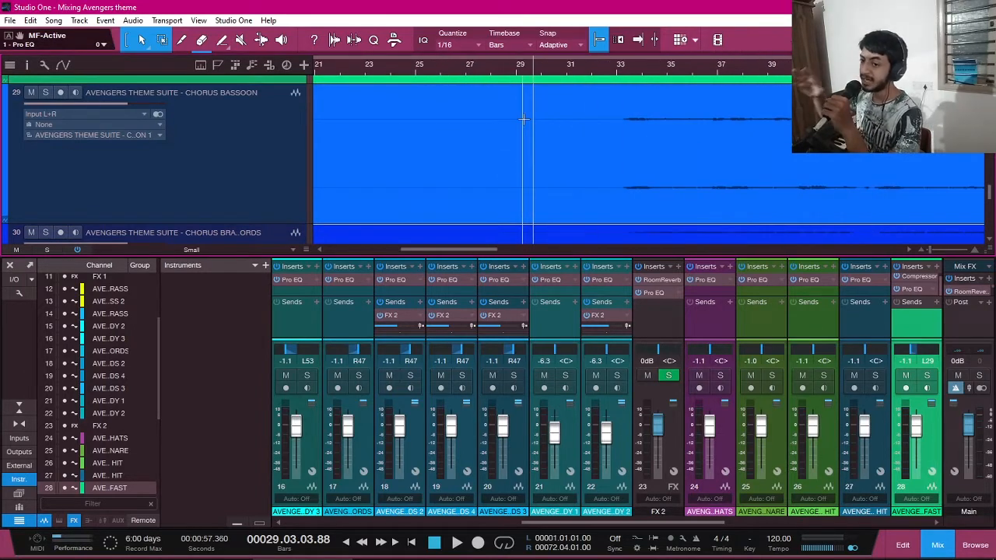
{"action": "scroll", "coordinate": [534, 93], "scroll_direction": "right", "scroll_amount": 2}
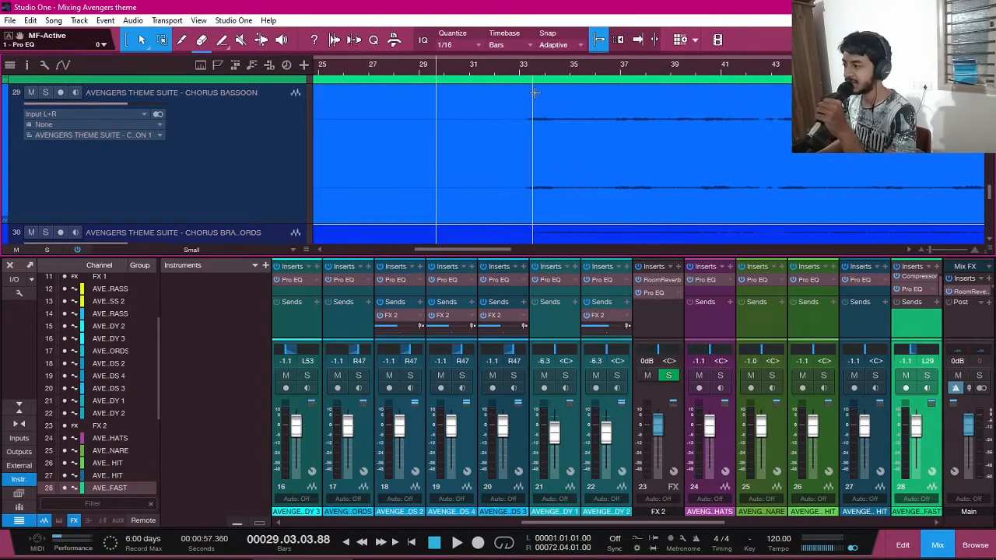
{"action": "left_click", "coordinate": [535, 92]}
{"action": "left_click", "coordinate": [45, 93]}
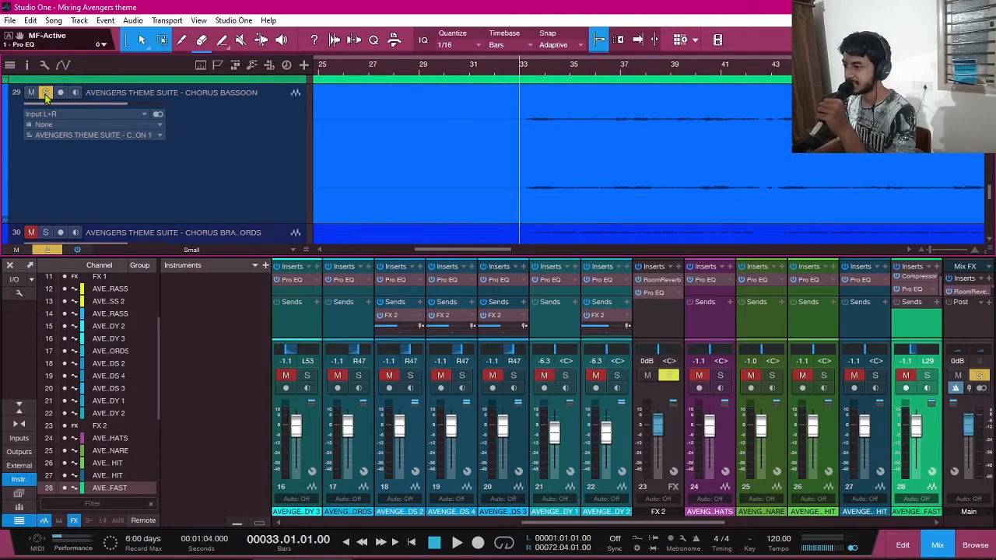
{"action": "key", "text": "space"}
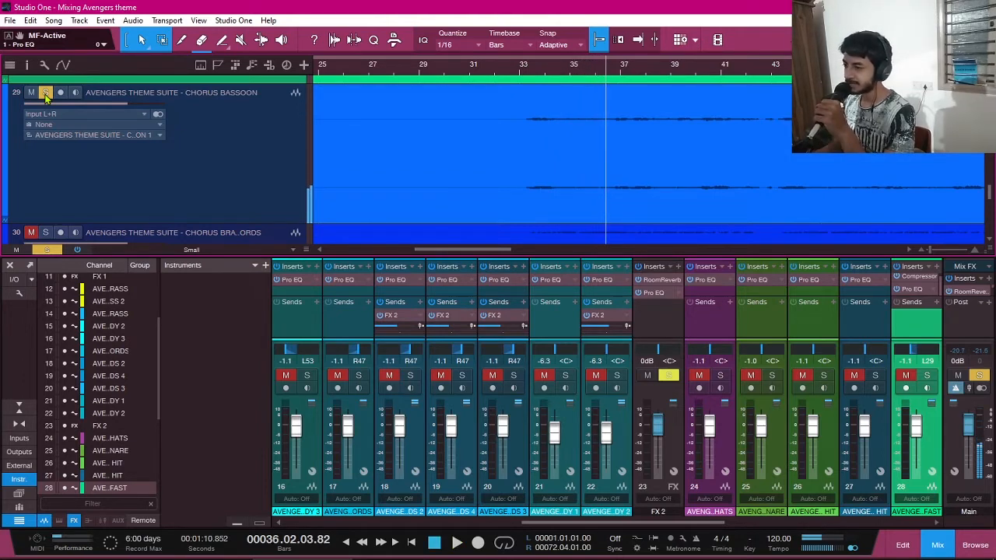
{"action": "left_click", "coordinate": [46, 92]}
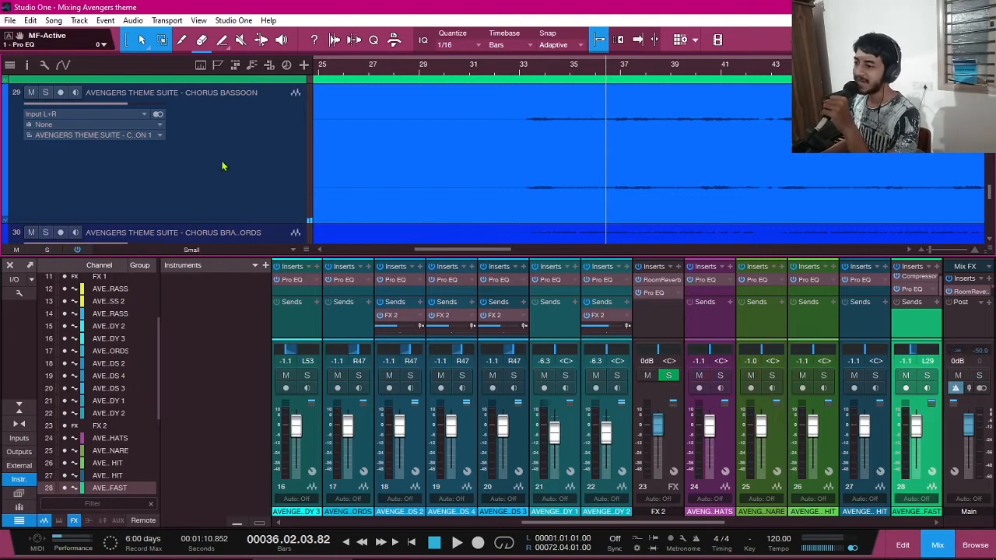
- With the prechorus spiccato fast Compressor open, play the full mix from bar 32, muting and unmuting the chorus bassoon to compare
{"action": "left_click", "coordinate": [920, 280]}
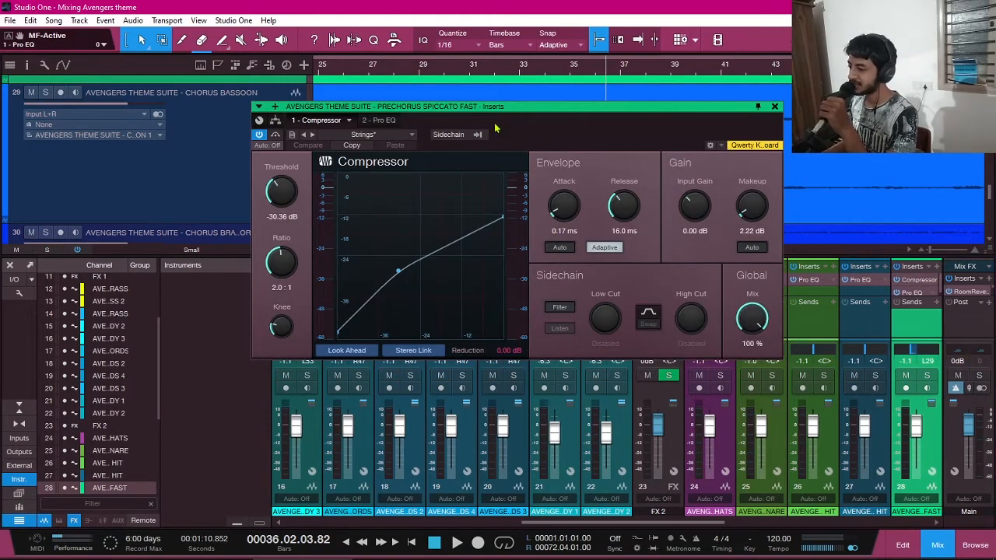
{"action": "left_click_drag", "start_coordinate": [515, 123], "coordinate": [530, 244]}
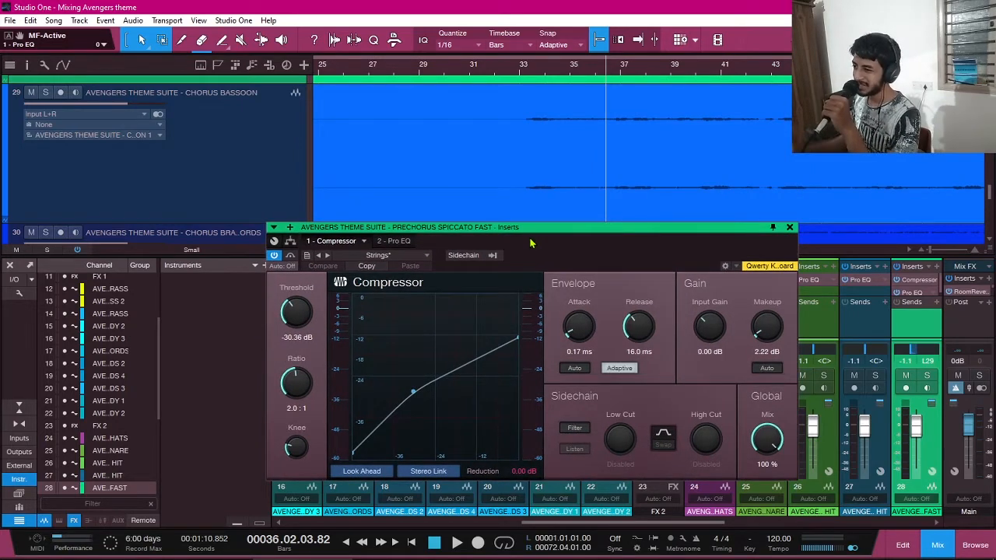
{"action": "left_click", "coordinate": [514, 70]}
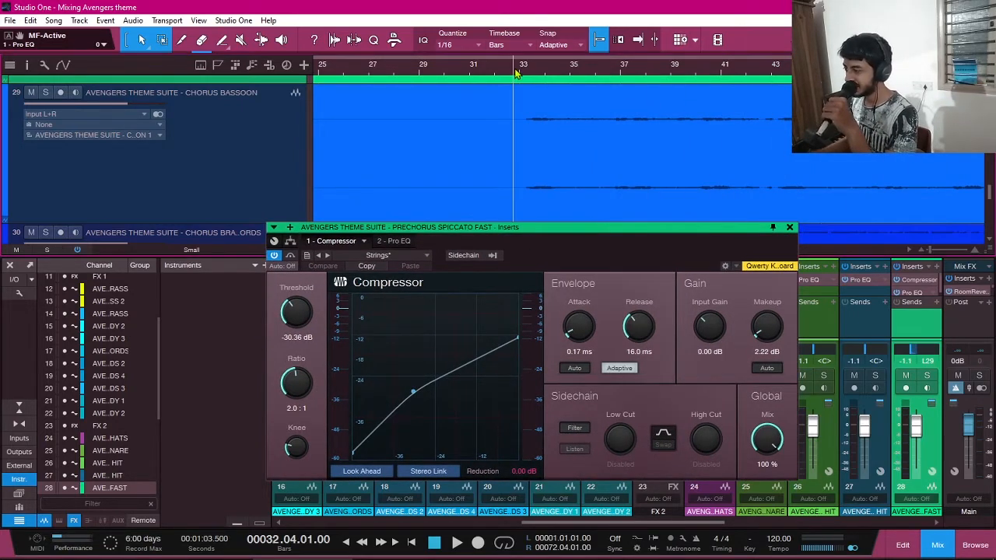
{"action": "key", "text": "space"}
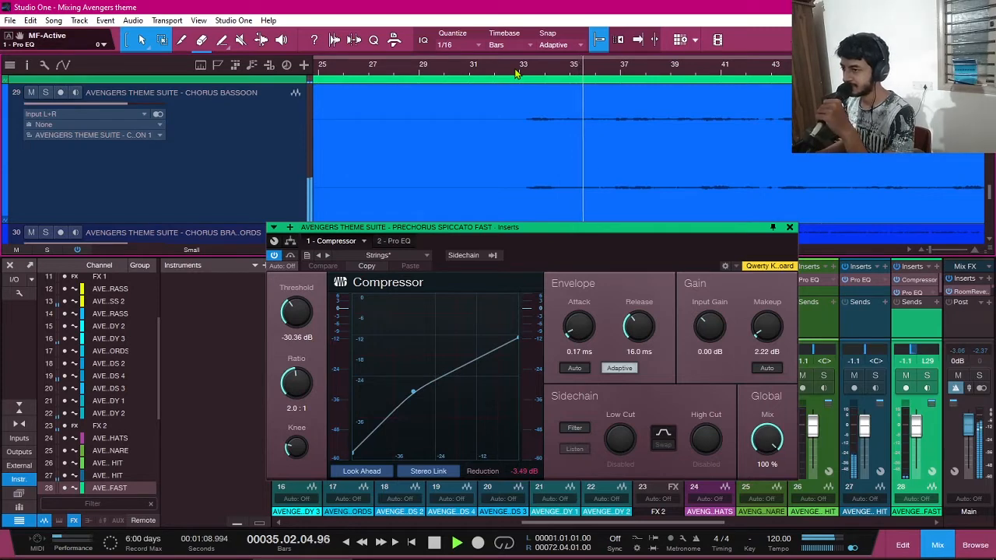
{"action": "left_click", "coordinate": [31, 93]}
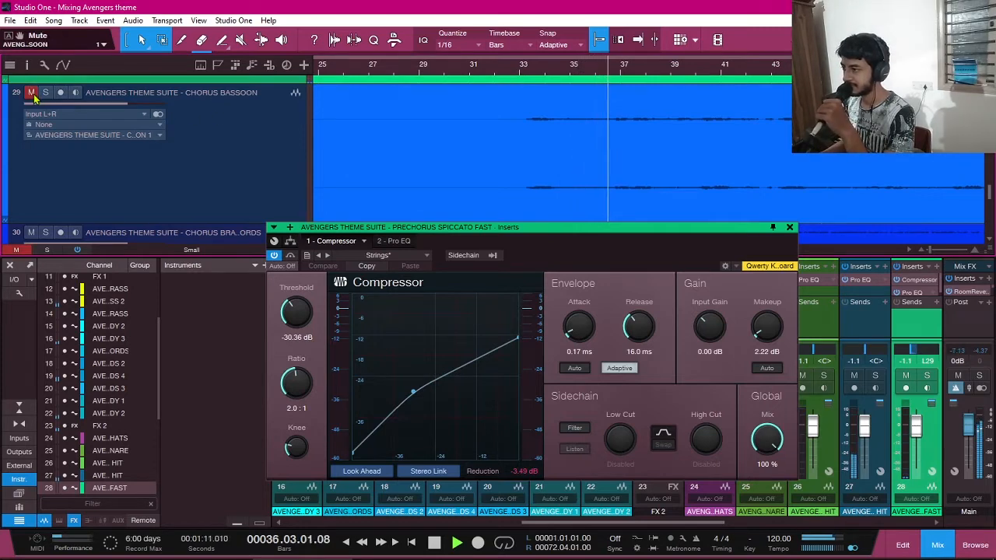
{"action": "left_click", "coordinate": [32, 92]}
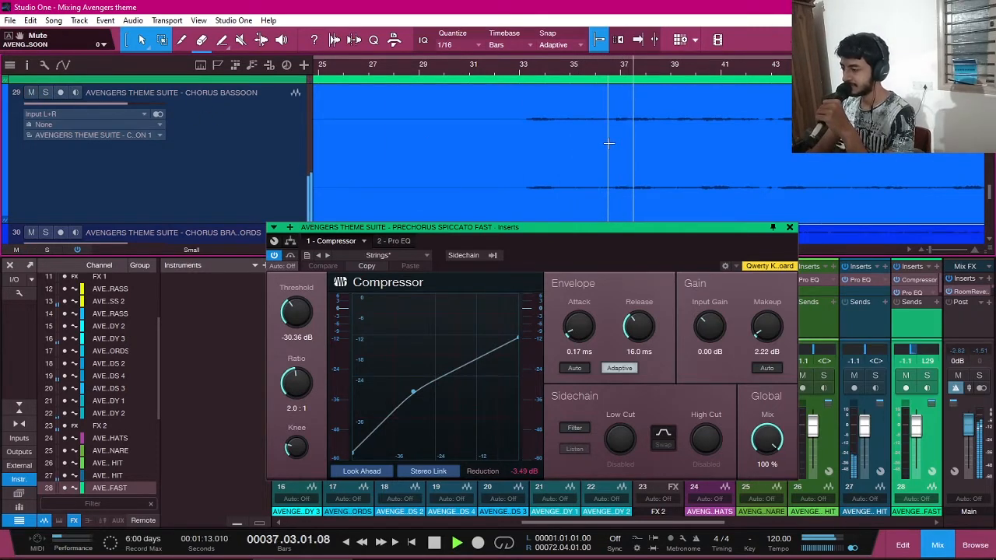
{"action": "key", "text": "space"}
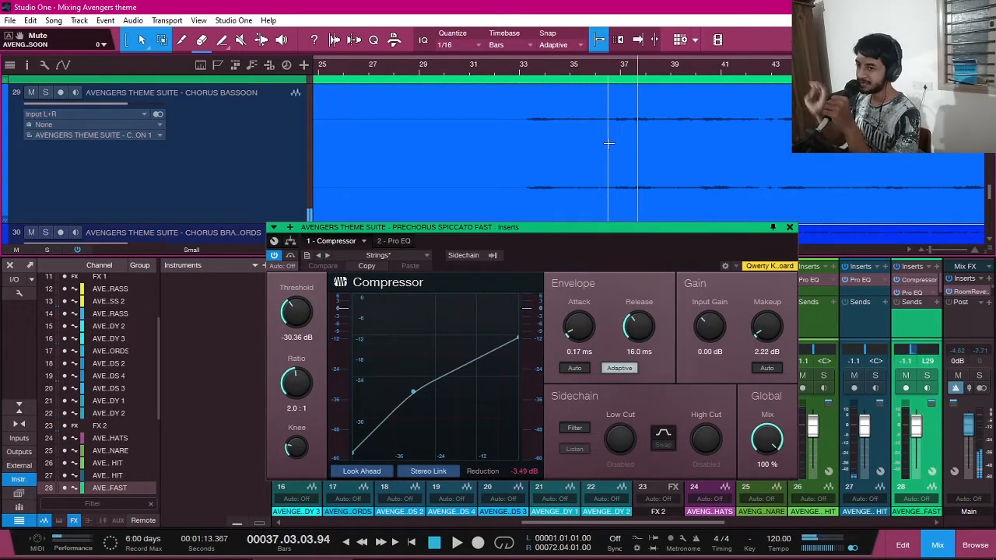
- Close the Compressor, review the prechorus spiccato fast track's Pro EQ band settings, and close the EQ window
{"action": "left_click_drag", "start_coordinate": [590, 246], "coordinate": [508, 146]}
{"action": "left_click", "coordinate": [706, 126]}
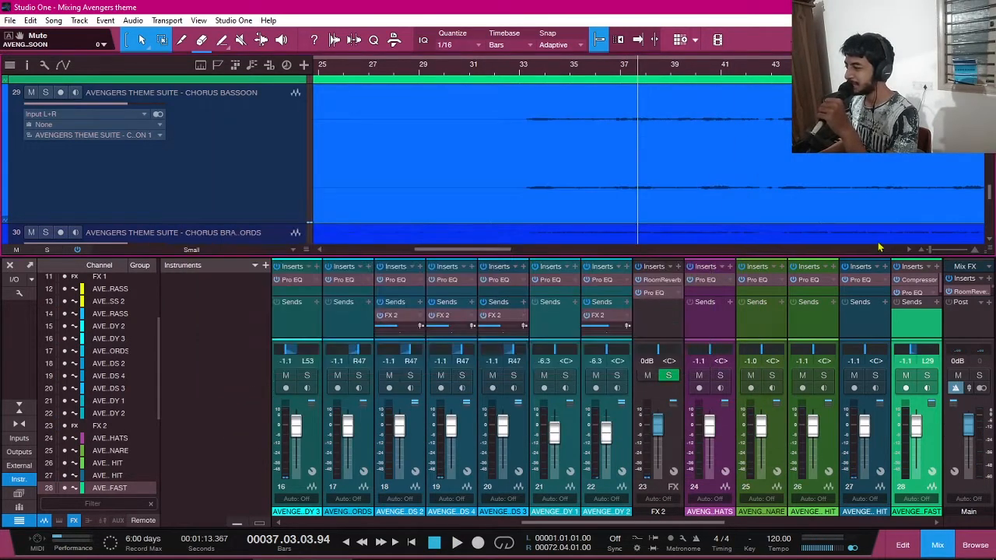
{"action": "left_click", "coordinate": [918, 292]}
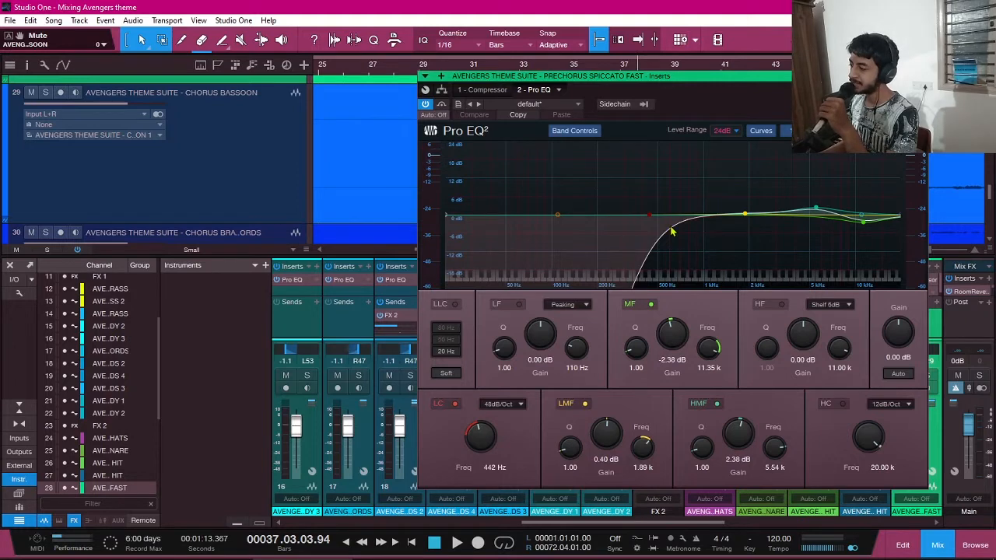
{"action": "left_click_drag", "start_coordinate": [622, 76], "coordinate": [455, 85]}
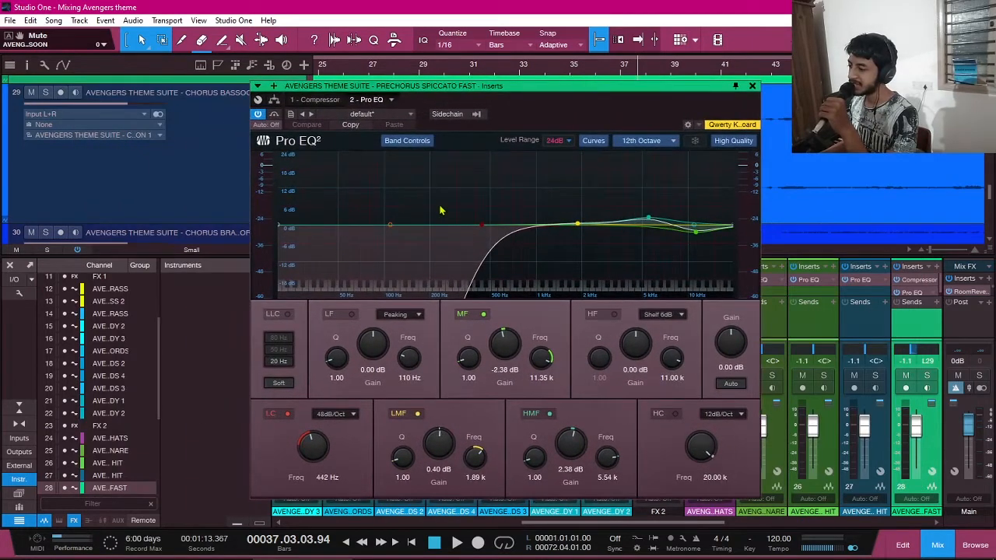
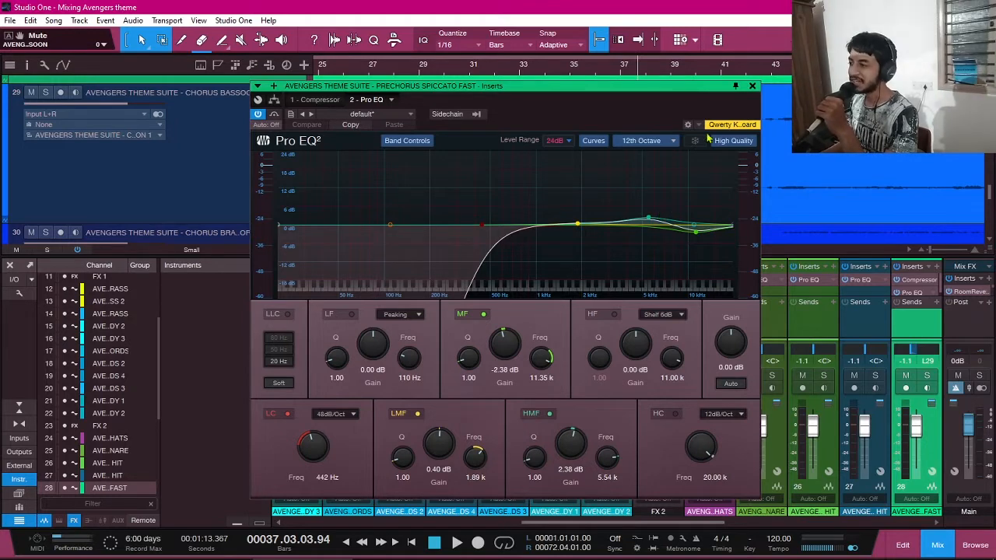
{"action": "left_click", "coordinate": [752, 86]}
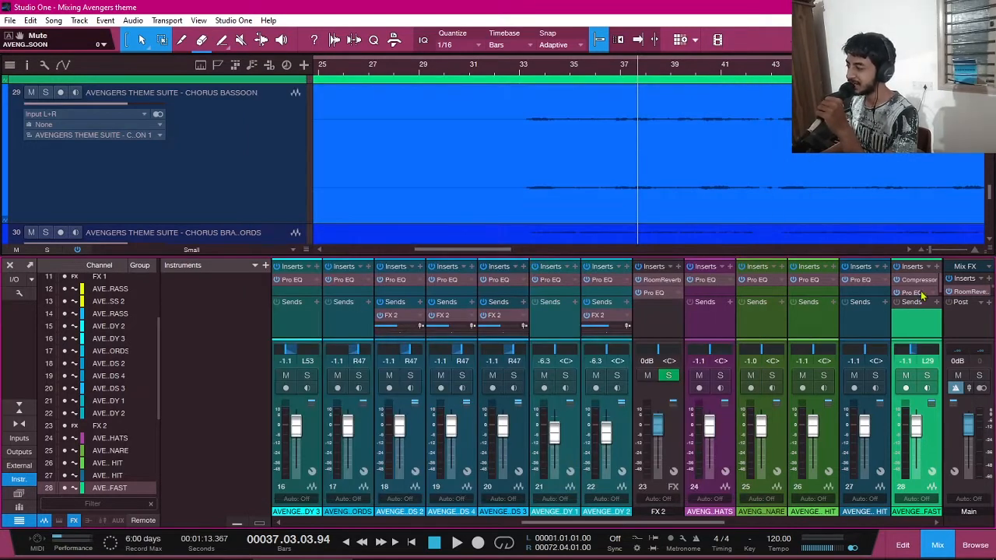
- Enlarge and solo track 30, the chorus brass chords, play it from bar 33, and turn its solo off
{"action": "scroll", "coordinate": [745, 170], "scroll_direction": "down", "scroll_amount": 1}
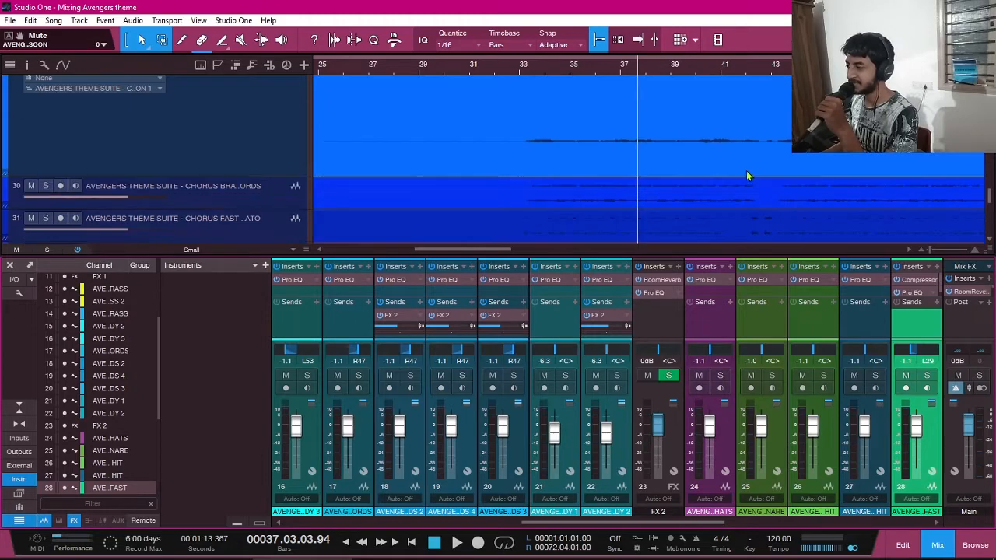
{"action": "left_click", "coordinate": [526, 71]}
{"action": "scroll", "coordinate": [469, 169], "scroll_direction": "up", "scroll_amount": 2}
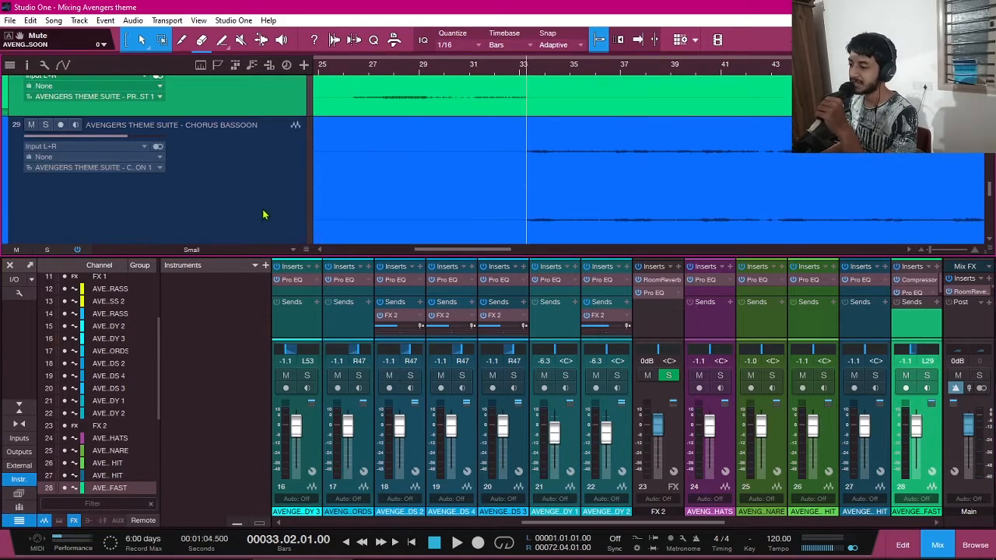
{"action": "scroll", "coordinate": [368, 185], "scroll_direction": "down", "scroll_amount": 1}
{"action": "left_click_drag", "start_coordinate": [258, 208], "coordinate": [252, 237]}
{"action": "left_click", "coordinate": [46, 104]}
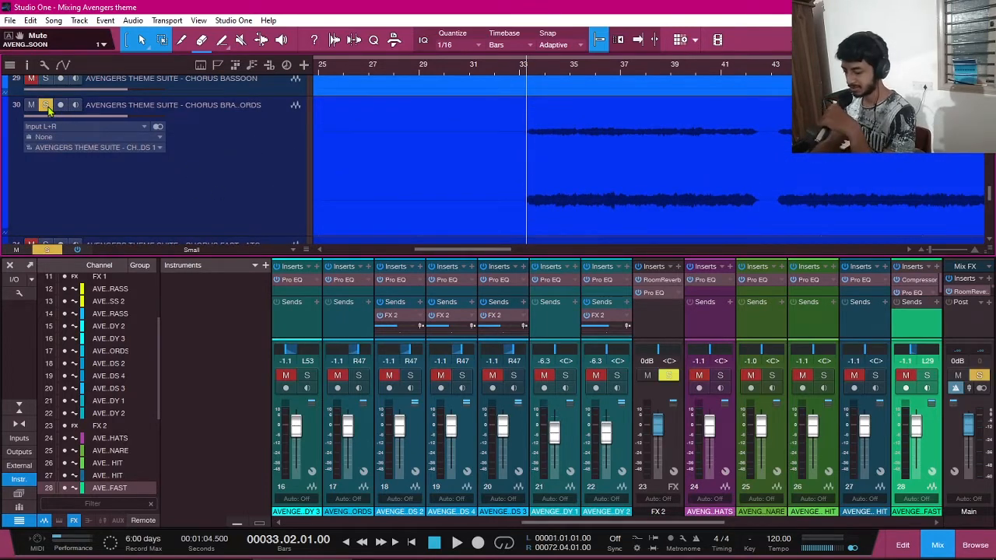
{"action": "key", "text": "space"}
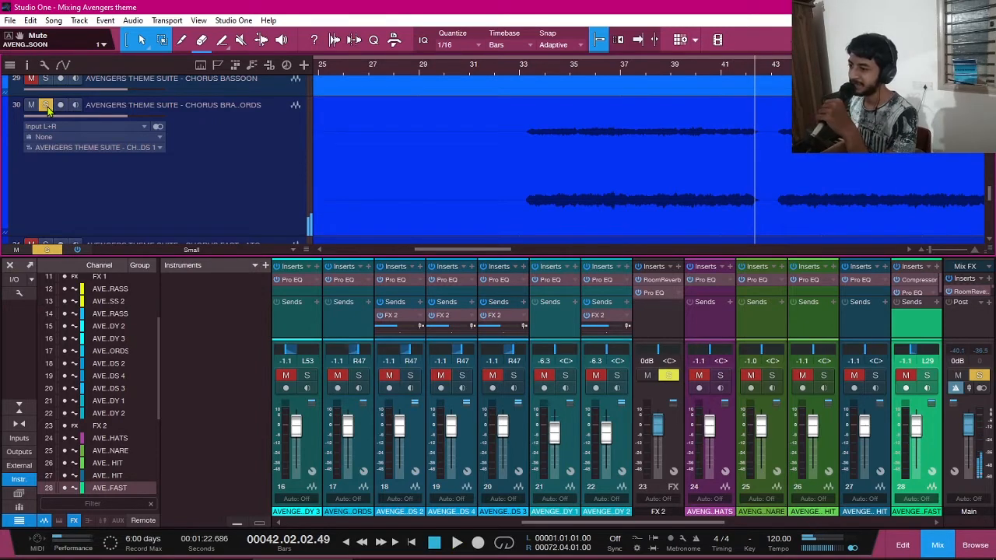
{"action": "left_click", "coordinate": [49, 109]}
- Play the full mix from bar 32, muting and unmuting the chorus brass chords to compare
{"action": "scroll", "coordinate": [462, 156], "scroll_direction": "right", "scroll_amount": 2}
{"action": "left_click", "coordinate": [410, 67]}
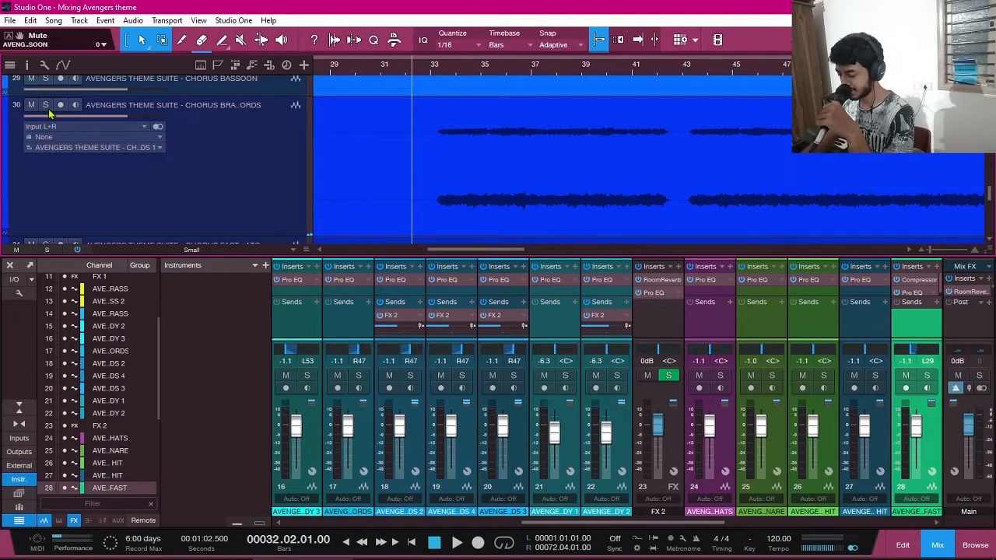
{"action": "key", "text": "space"}
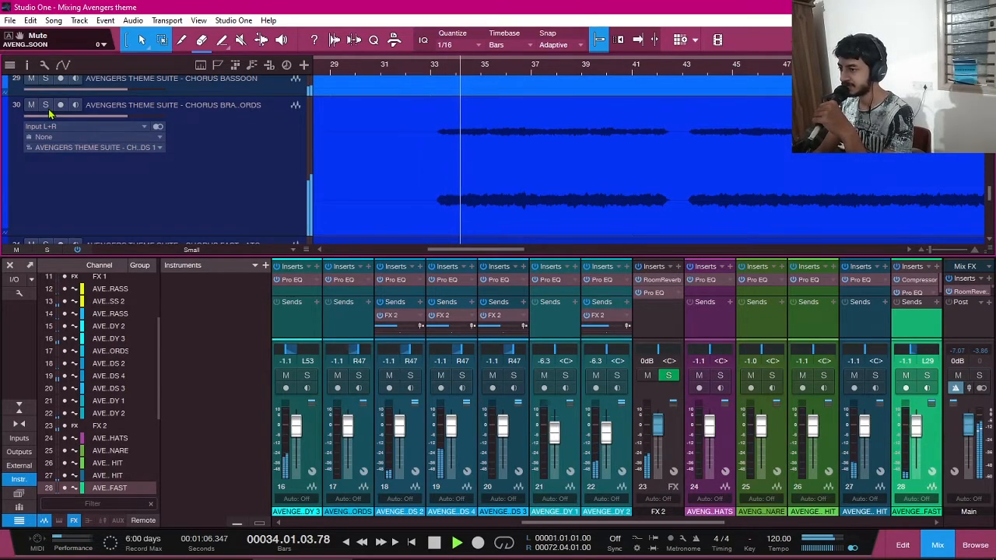
{"action": "left_click", "coordinate": [31, 105]}
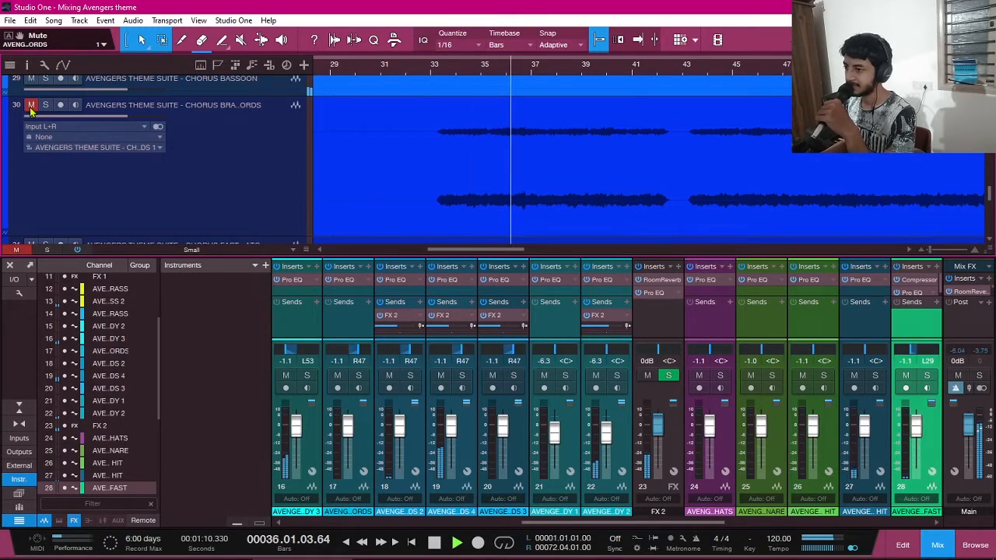
{"action": "left_click", "coordinate": [31, 105]}
{"action": "scroll", "coordinate": [473, 185], "scroll_direction": "right", "scroll_amount": 4}
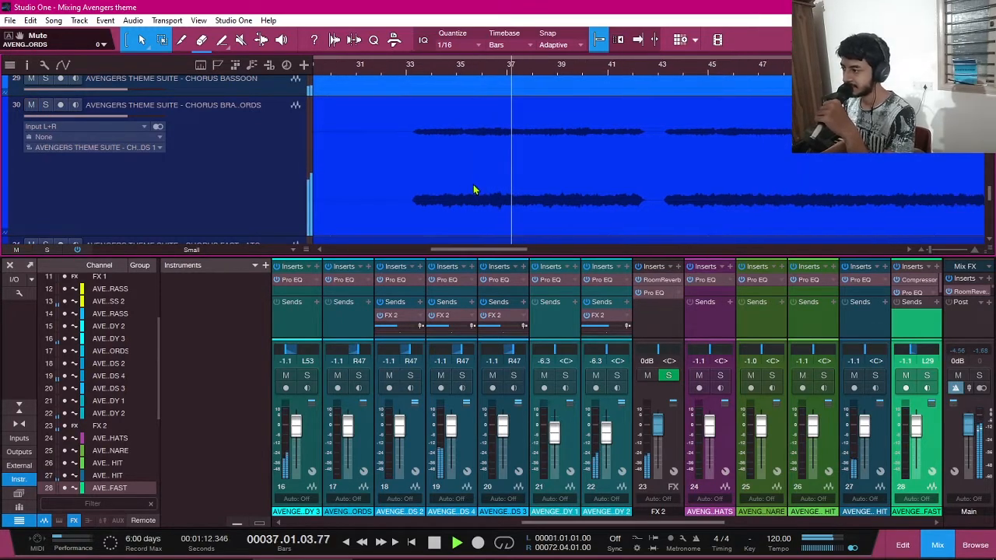
- Select track 30, the chorus brass chords, review its Pro EQ band settings, and close the EQ window
{"action": "left_click", "coordinate": [245, 188]}
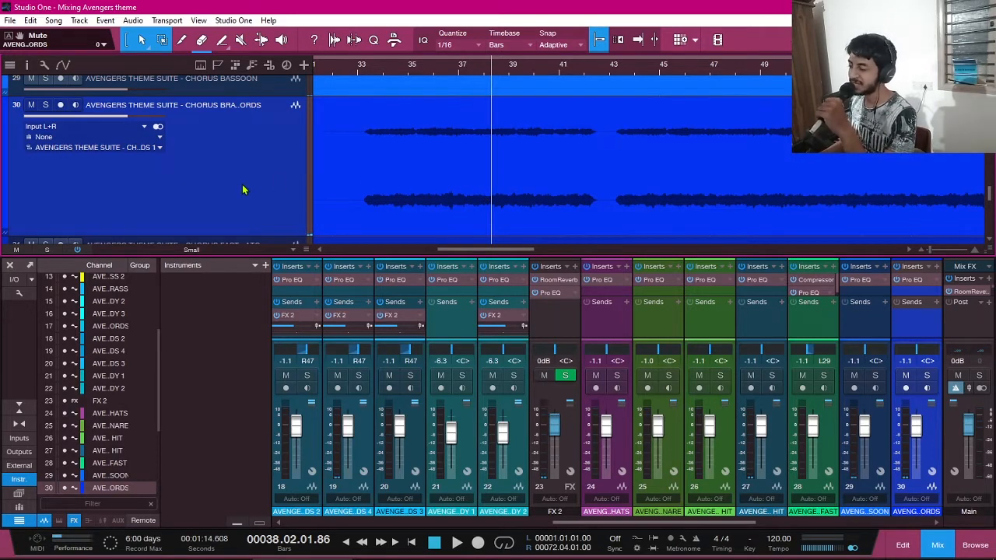
{"action": "double_click", "coordinate": [912, 280]}
{"action": "left_click_drag", "start_coordinate": [436, 91], "coordinate": [741, 65]}
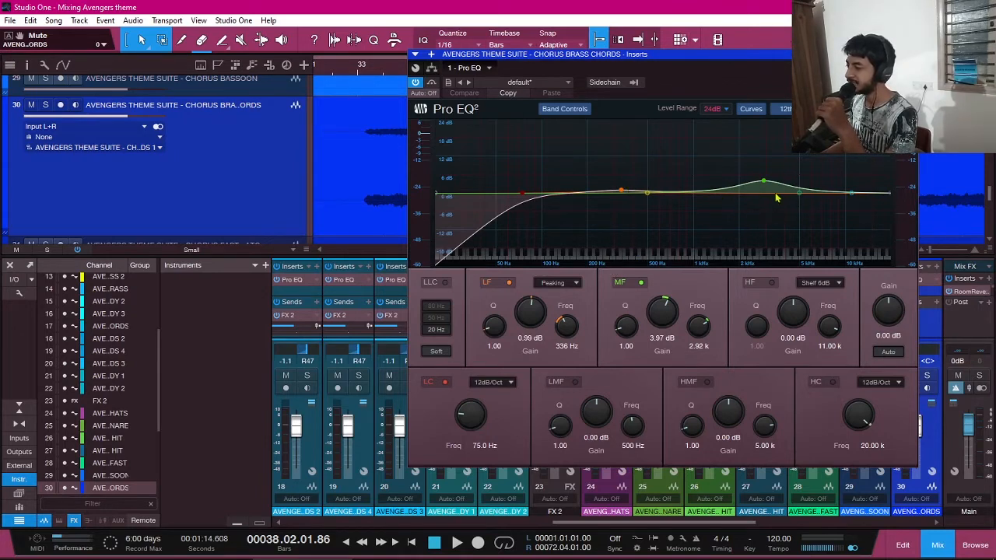
{"action": "left_click", "coordinate": [910, 55]}
- Shrink track 30, the chorus brass chords, back to a small track height
{"action": "scroll", "coordinate": [262, 218], "scroll_direction": "down", "scroll_amount": 1}
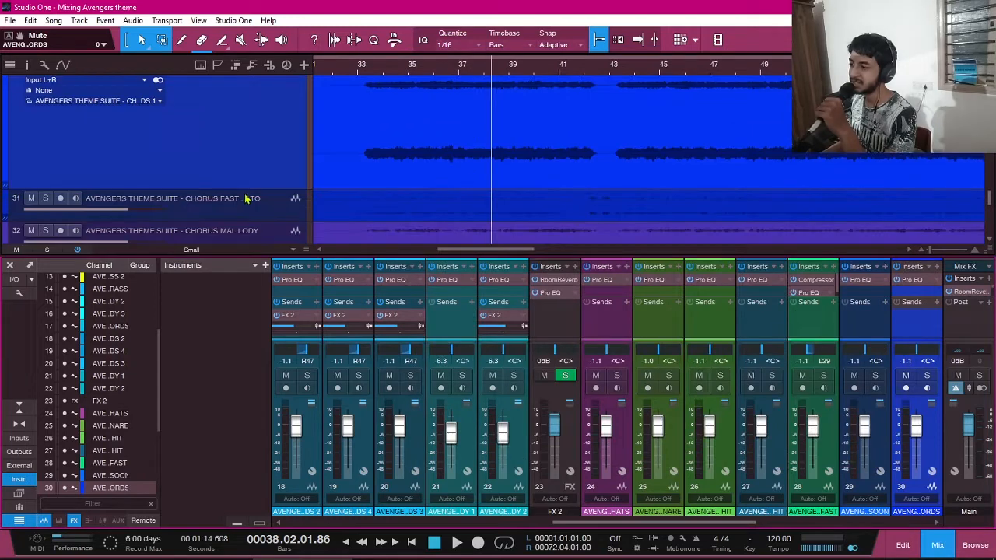
{"action": "left_click_drag", "start_coordinate": [244, 189], "coordinate": [272, 85]}
{"action": "scroll", "coordinate": [393, 175], "scroll_direction": "up", "scroll_amount": 1}
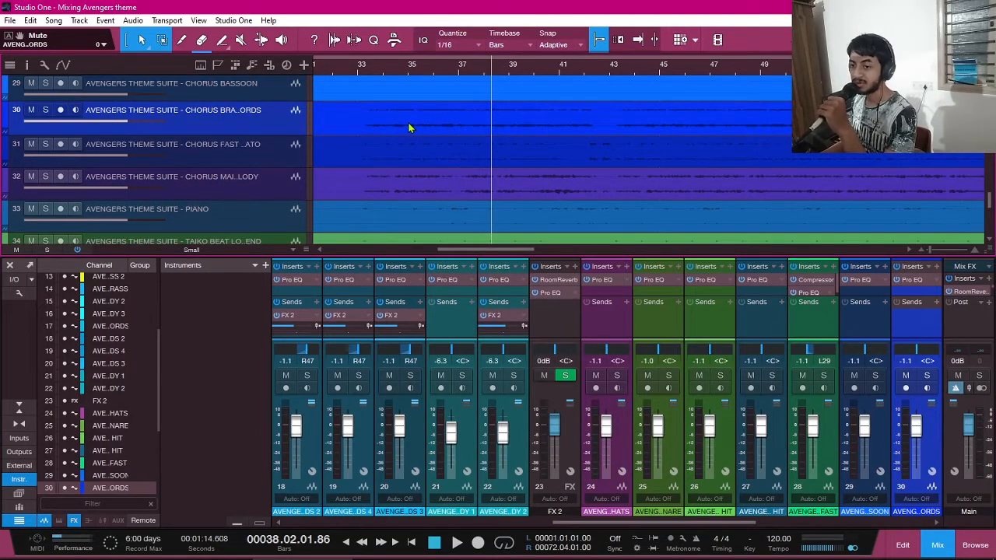
- Look over the chorus section from bar 33 and enlarge track 31, the chorus fast strings track
{"action": "scroll", "coordinate": [409, 123], "scroll_direction": "left", "scroll_amount": 2}
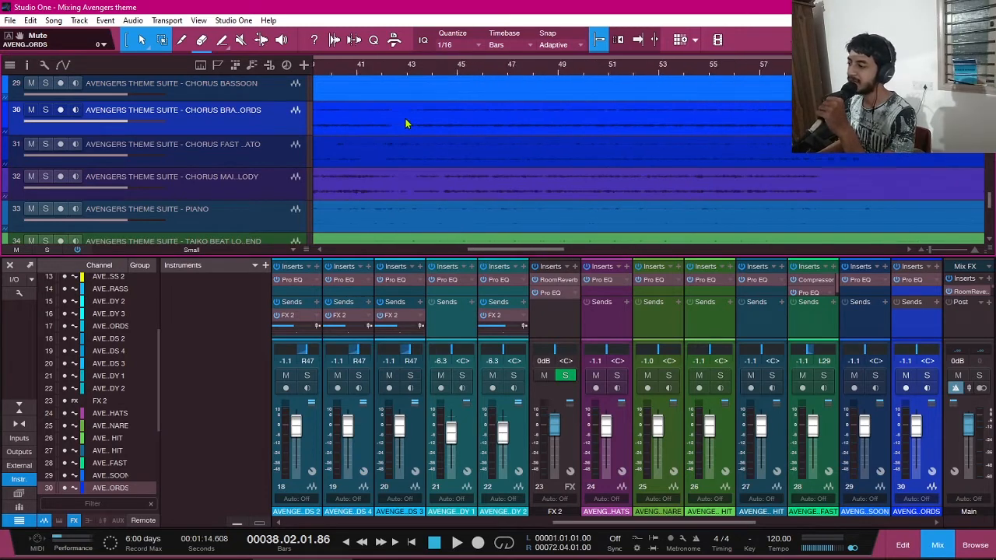
{"action": "scroll", "coordinate": [406, 120], "scroll_direction": "left", "scroll_amount": 4}
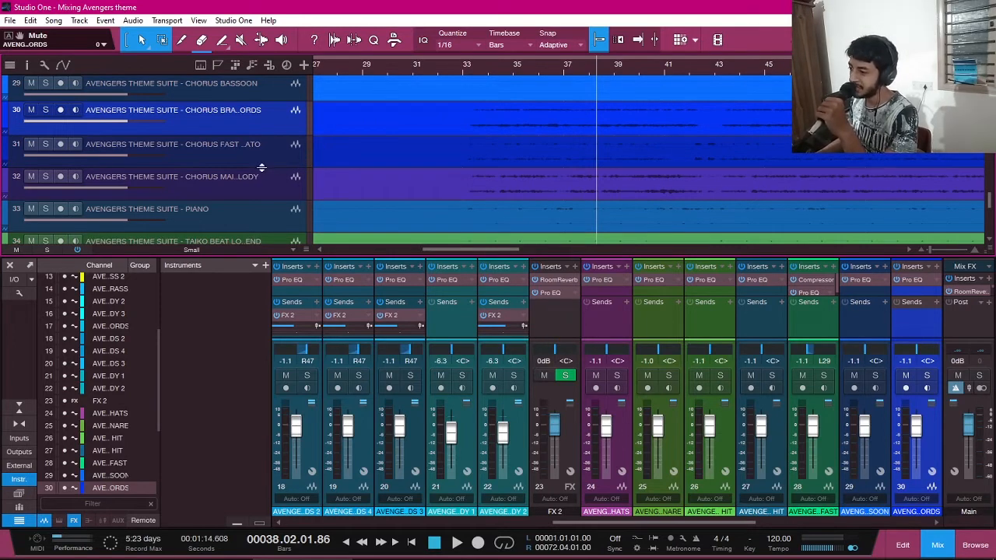
{"action": "left_click_drag", "start_coordinate": [262, 168], "coordinate": [266, 237]}
{"action": "scroll", "coordinate": [383, 181], "scroll_direction": "down", "scroll_amount": 2}
{"action": "scroll", "coordinate": [352, 144], "scroll_direction": "up", "scroll_amount": 2}
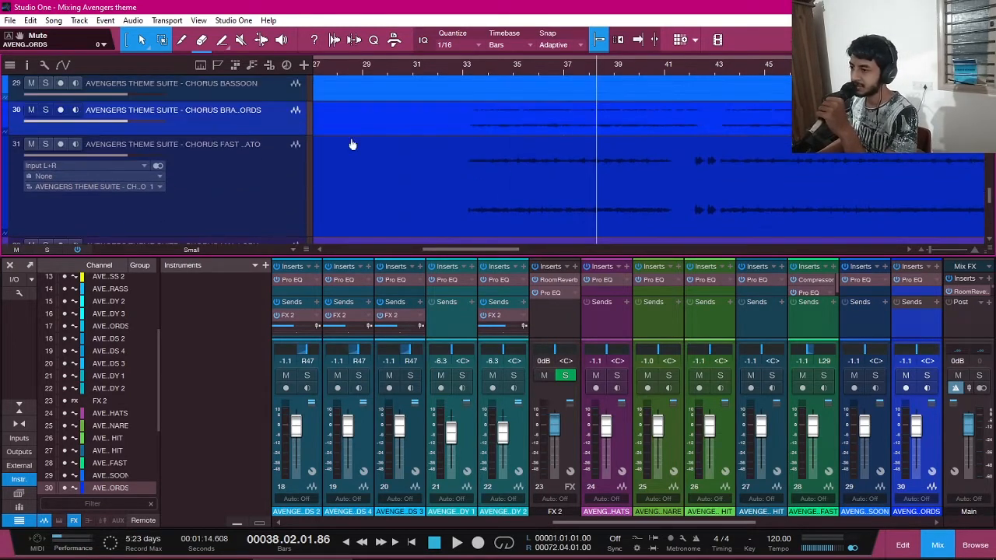
- Play track 31, the chorus fast spiccato, in solo, stop playback, and select the track
{"action": "left_click", "coordinate": [46, 144]}
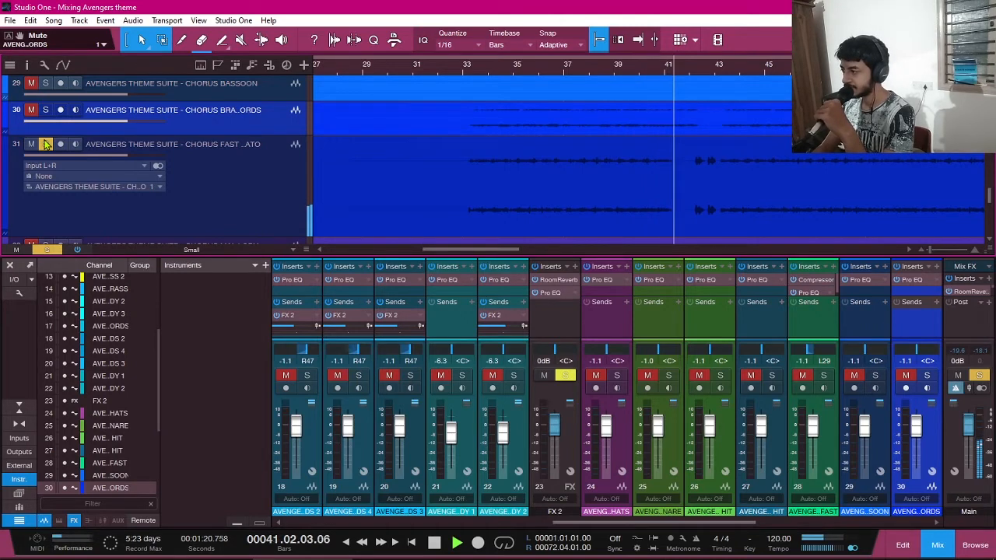
{"action": "key", "text": "space"}
{"action": "left_click", "coordinate": [207, 187]}
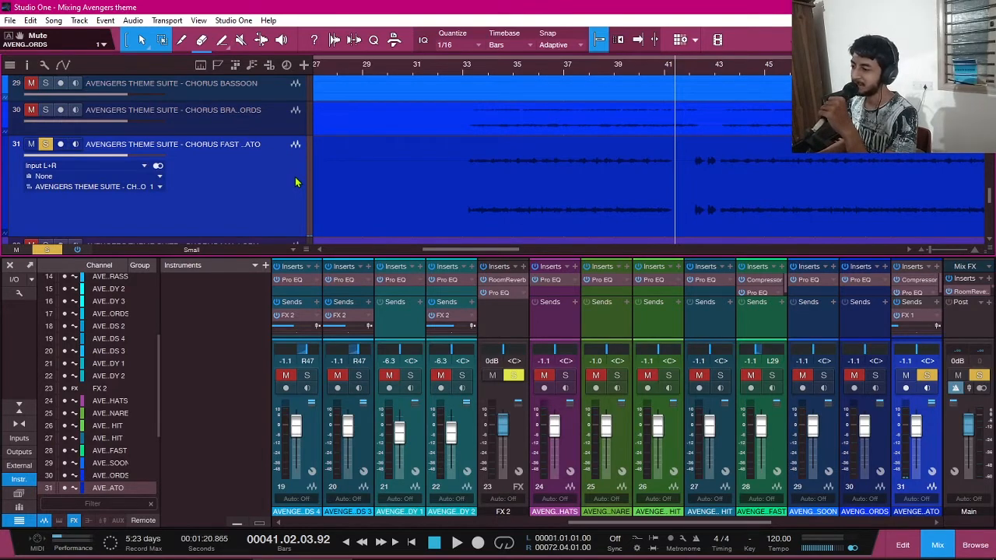
- Review the Compressor and Pro EQ settings on track 31, the chorus fast spiccato, closing each plug-in window after viewing
{"action": "left_click", "coordinate": [920, 279]}
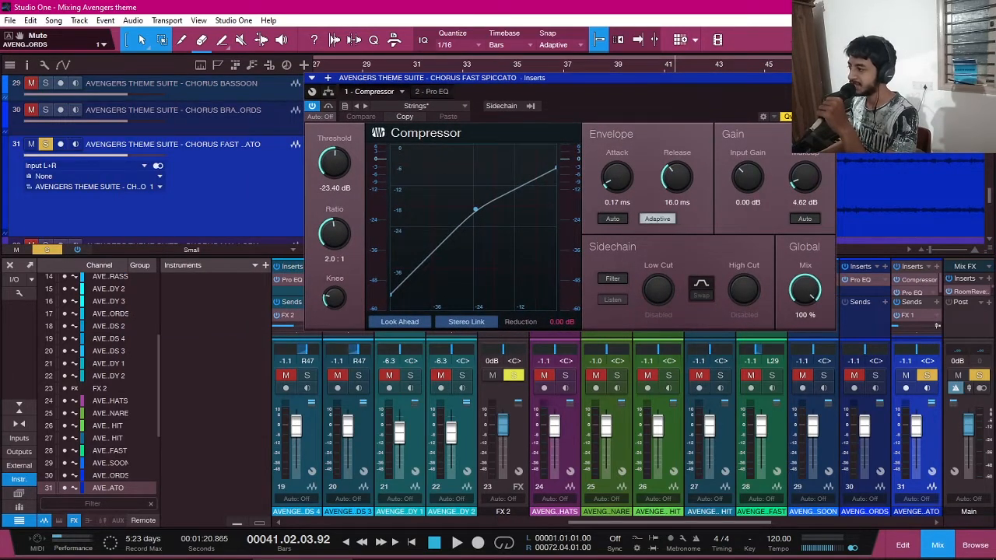
{"action": "left_click", "coordinate": [829, 78]}
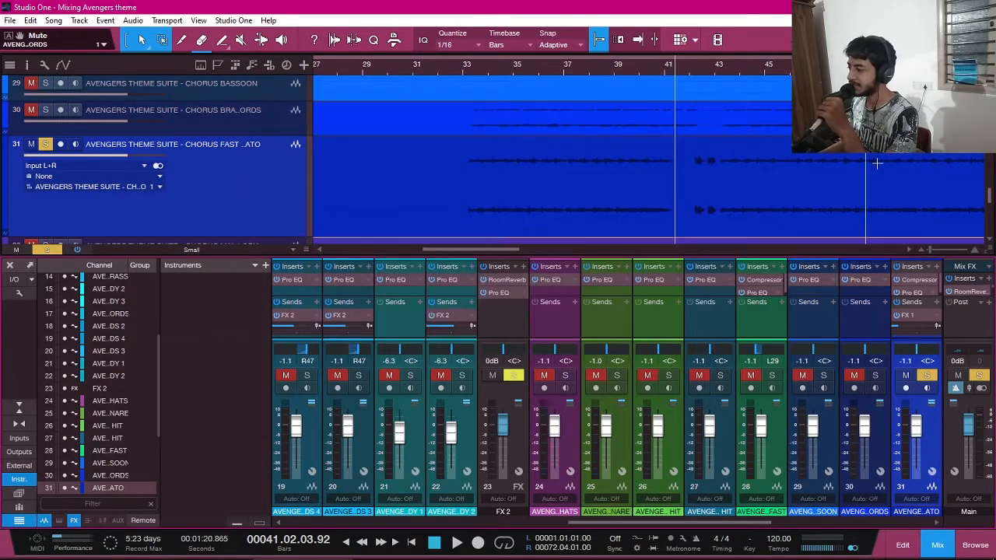
{"action": "left_click", "coordinate": [911, 292]}
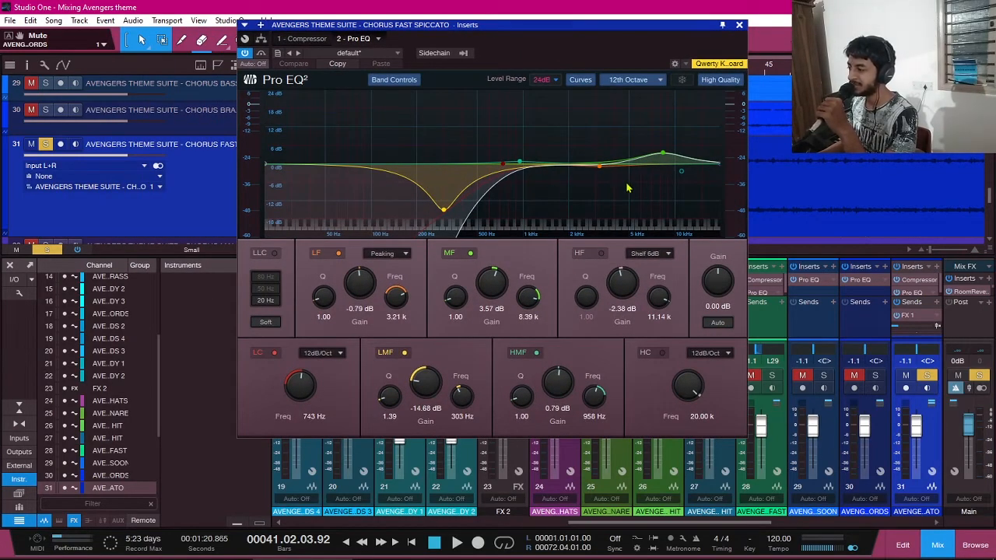
{"action": "left_click_drag", "start_coordinate": [588, 52], "coordinate": [662, 84]}
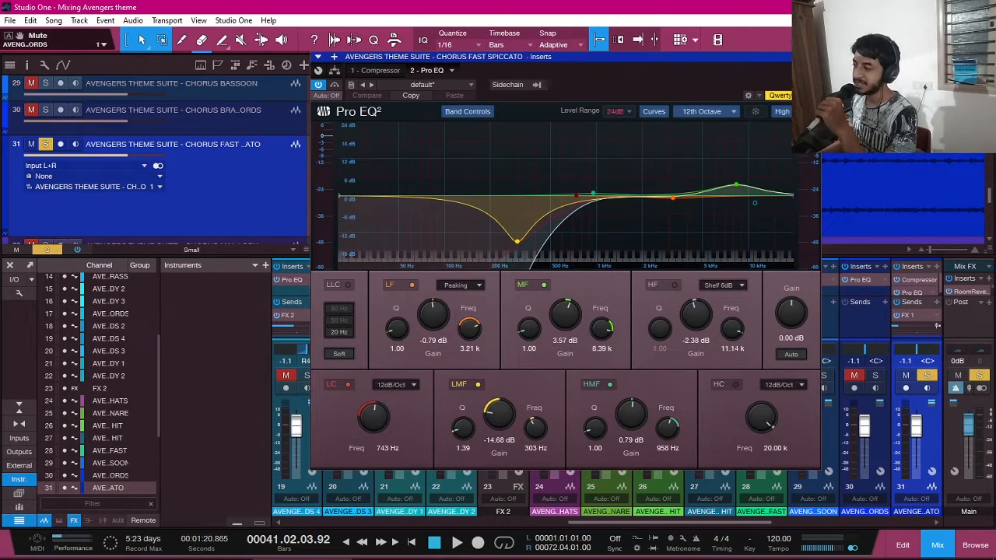
{"action": "left_click", "coordinate": [813, 57]}
- Unsolo track 31 and play the full mix from bar 33, muting and unmuting the fast spiccato to compare
{"action": "scroll", "coordinate": [555, 151], "scroll_direction": "down", "scroll_amount": 1}
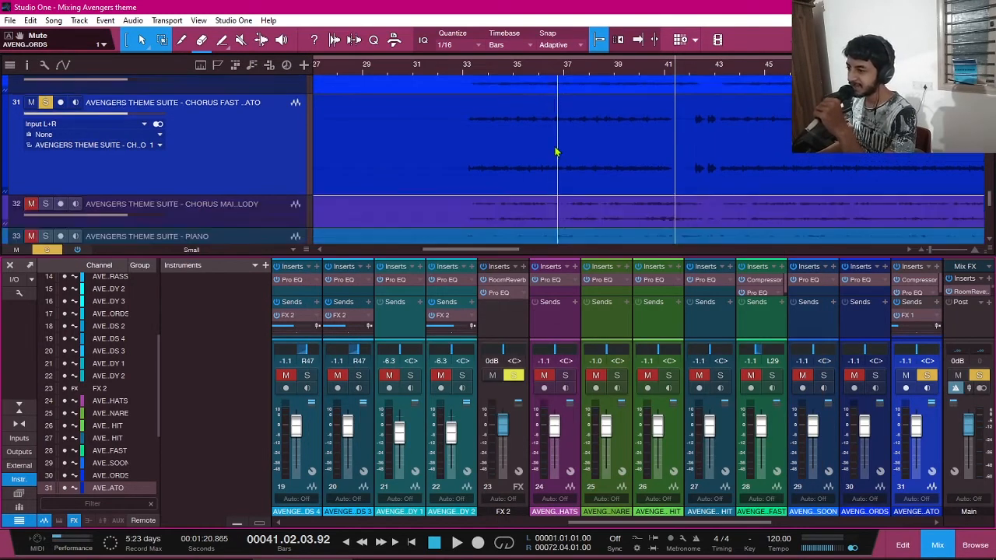
{"action": "left_click", "coordinate": [47, 102]}
{"action": "left_click", "coordinate": [467, 67]}
{"action": "key", "text": "space"}
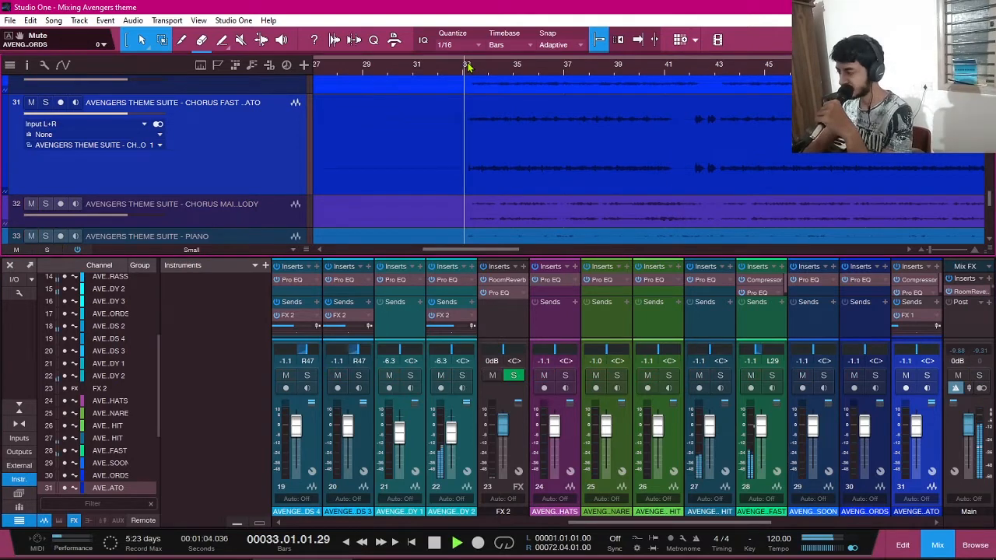
{"action": "left_click", "coordinate": [31, 103]}
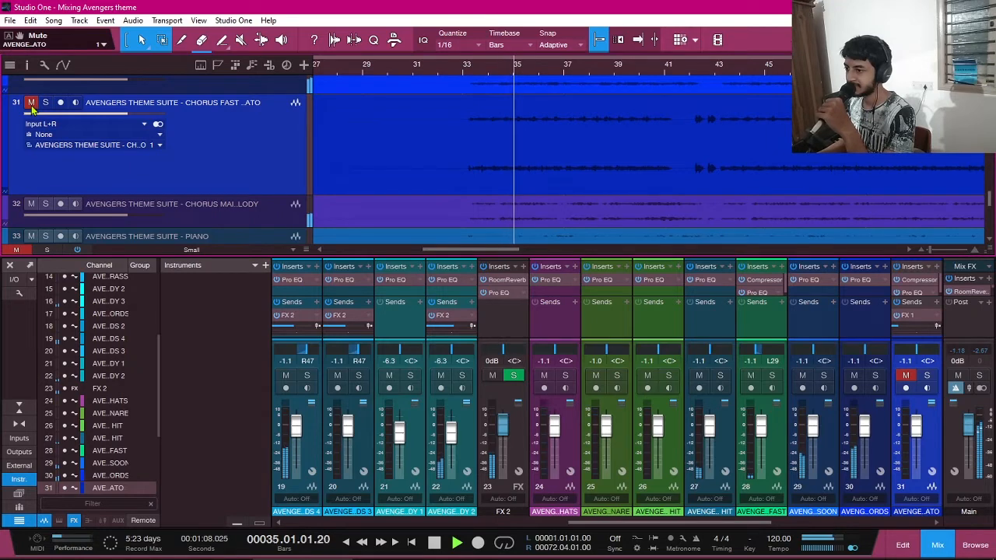
{"action": "left_click", "coordinate": [31, 103]}
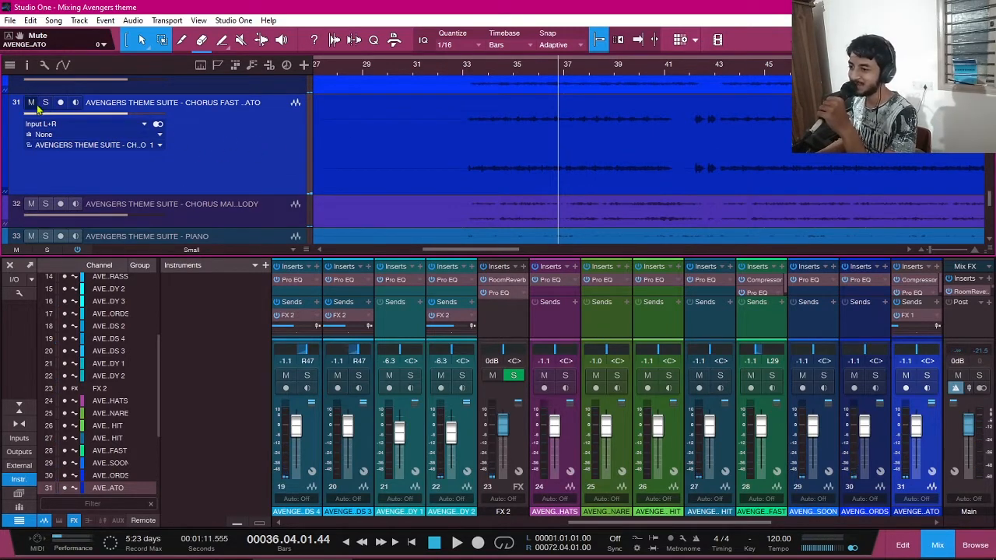
- Shrink track 31, the fast spiccato, to a small height and enlarge track 32, the chorus main brass melody
{"action": "scroll", "coordinate": [496, 153], "scroll_direction": "down", "scroll_amount": 1}
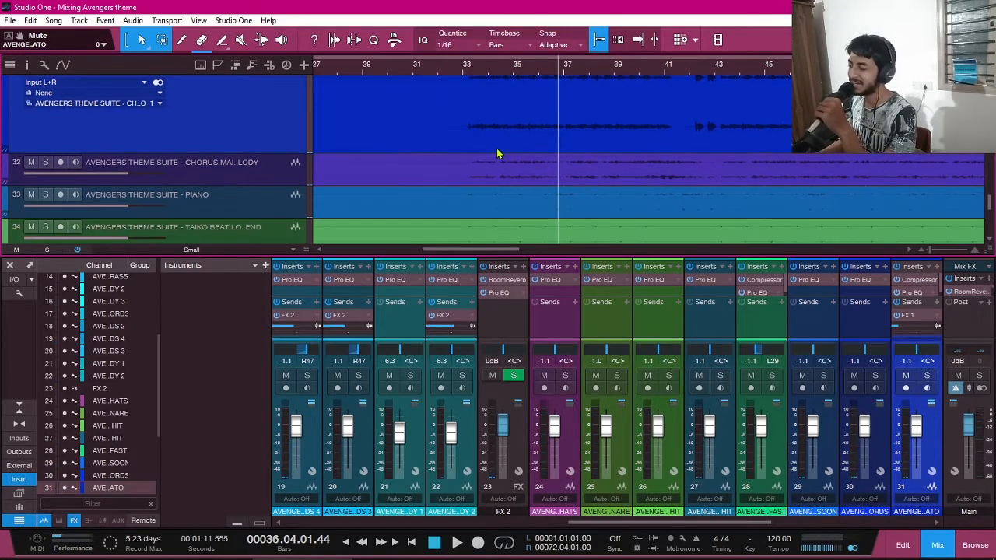
{"action": "left_click_drag", "start_coordinate": [279, 154], "coordinate": [278, 92]}
{"action": "scroll", "coordinate": [331, 138], "scroll_direction": "up", "scroll_amount": 1}
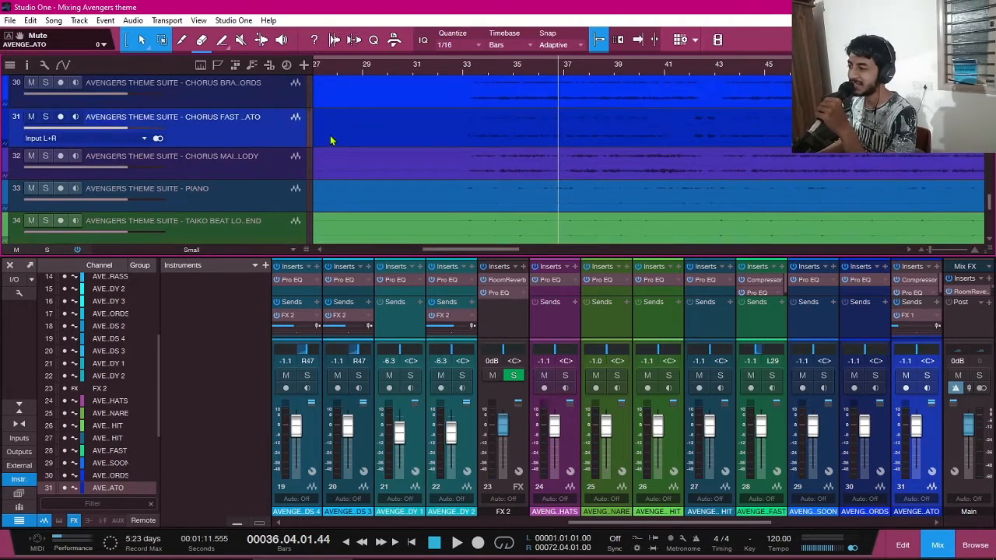
{"action": "left_click_drag", "start_coordinate": [265, 147], "coordinate": [270, 239]}
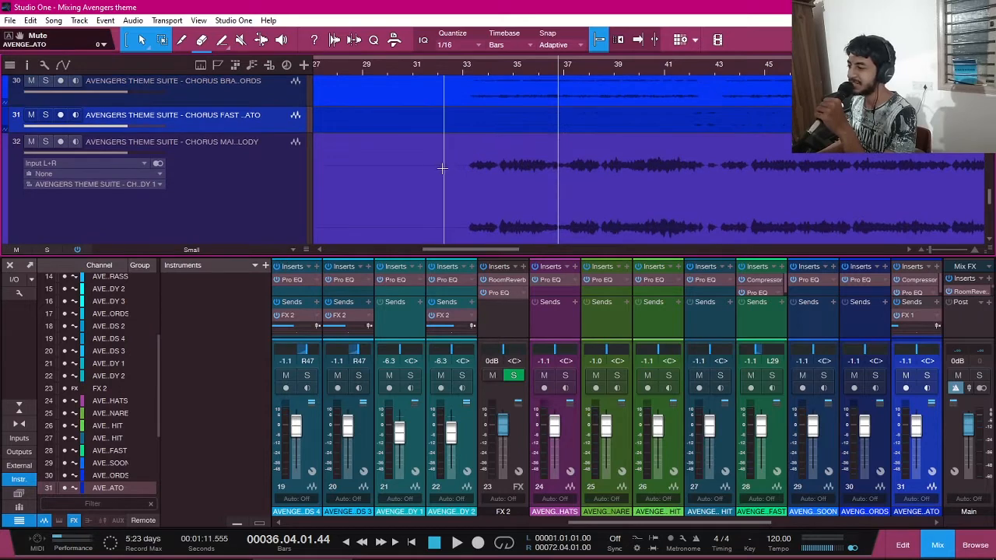
- Play track 32, the chorus main brass melody, in solo from bar 33, then stop and unsolo it
{"action": "scroll", "coordinate": [246, 115], "scroll_direction": "down", "scroll_amount": 1}
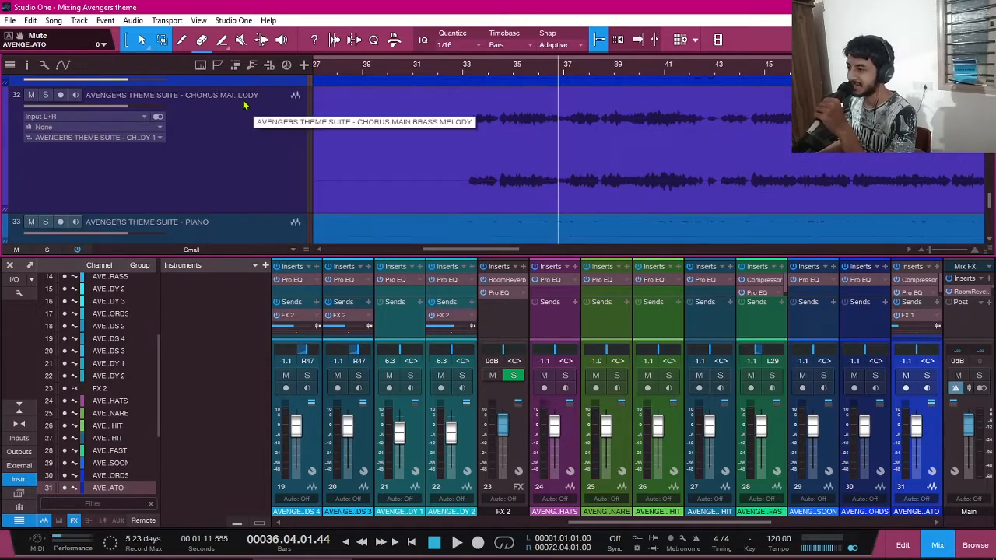
{"action": "left_click", "coordinate": [45, 94]}
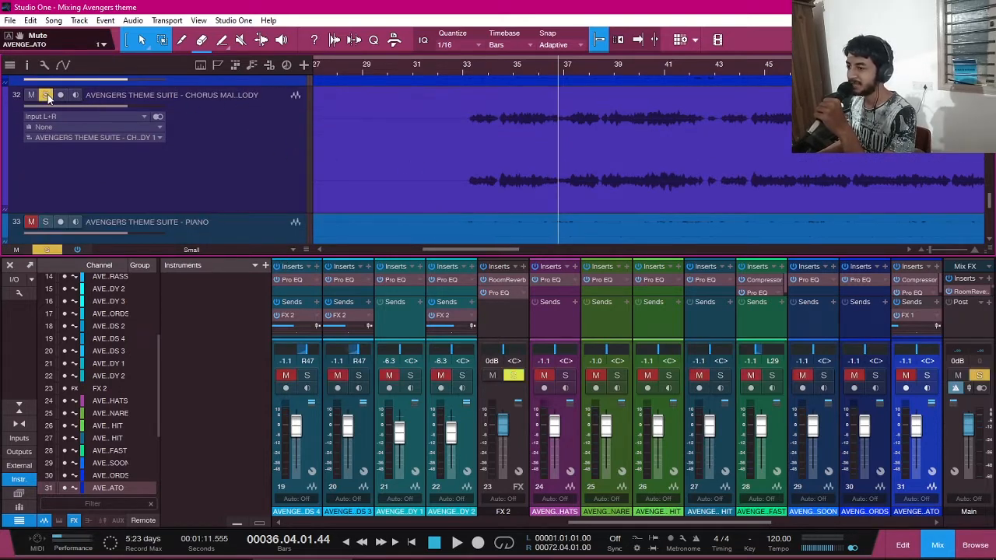
{"action": "left_click", "coordinate": [462, 75]}
{"action": "key", "text": "space"}
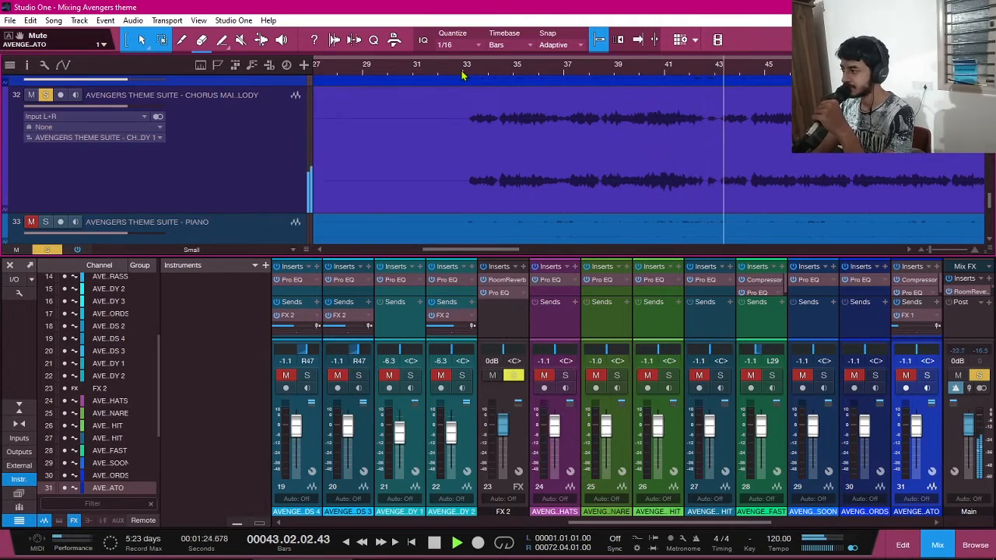
{"action": "key", "text": "space"}
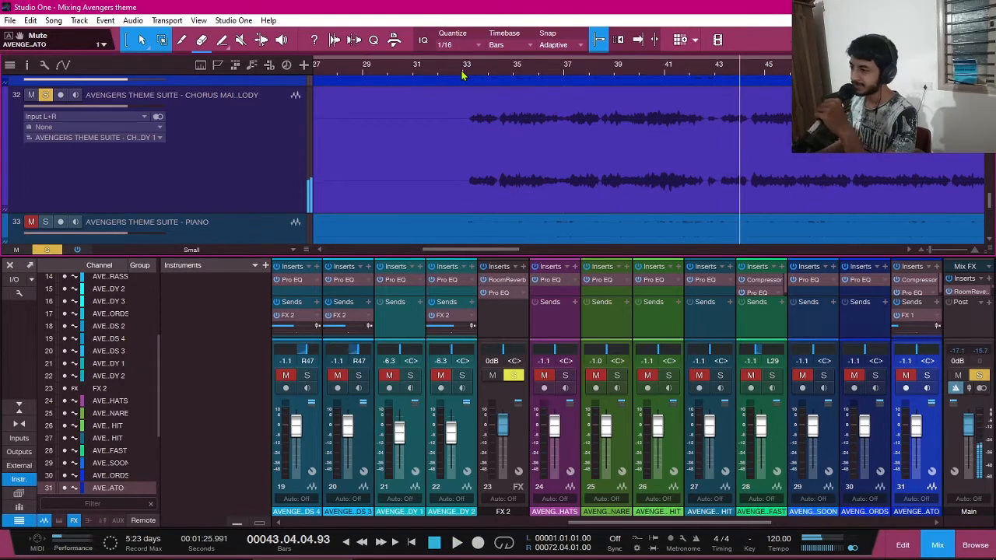
{"action": "left_click", "coordinate": [45, 94]}
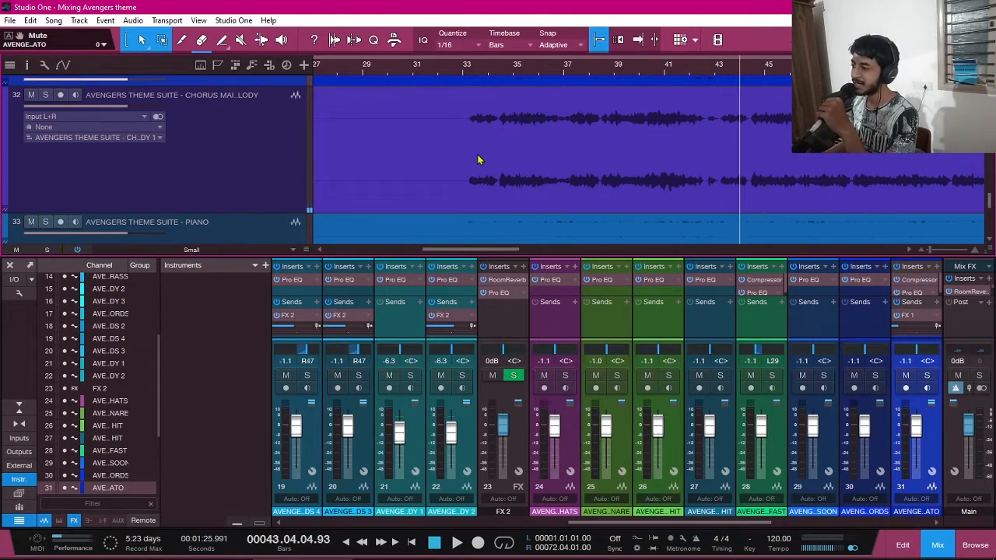
- Look over the main brass melody's waveform through the chorus and briefly play the full mix near its end around bar 60
{"action": "scroll", "coordinate": [479, 159], "scroll_direction": "right", "scroll_amount": 1}
{"action": "scroll", "coordinate": [479, 159], "scroll_direction": "left", "scroll_amount": 1}
{"action": "scroll", "coordinate": [479, 159], "scroll_direction": "down", "scroll_amount": 2}
{"action": "scroll", "coordinate": [479, 160], "scroll_direction": "up", "scroll_amount": 2}
{"action": "scroll", "coordinate": [672, 149], "scroll_direction": "left", "scroll_amount": 2}
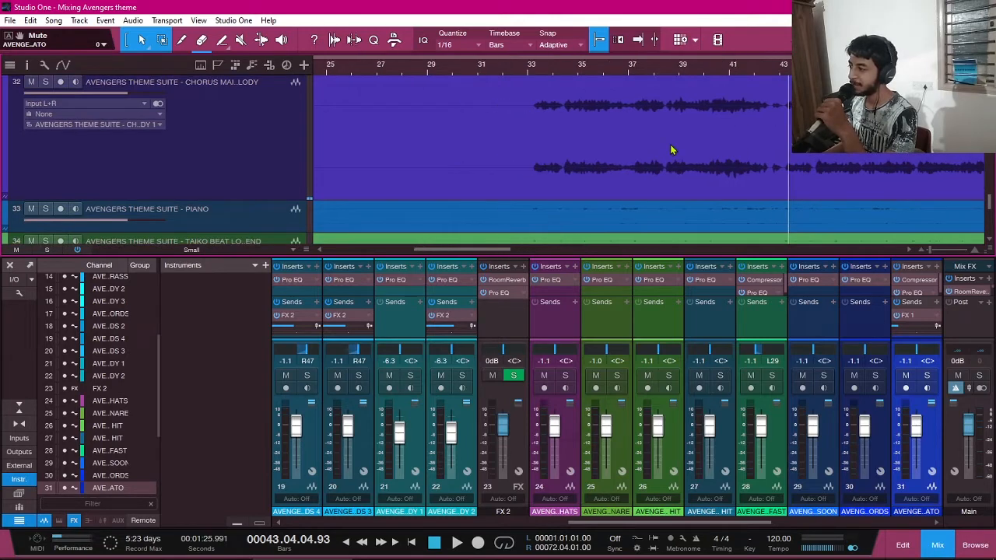
{"action": "scroll", "coordinate": [670, 144], "scroll_direction": "right", "scroll_amount": 5}
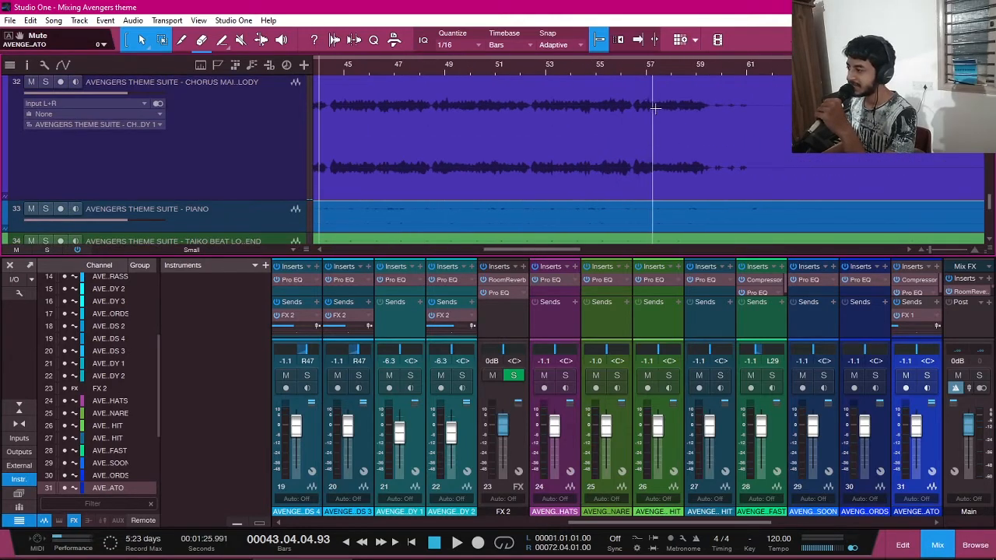
{"action": "left_click", "coordinate": [735, 68]}
{"action": "key", "text": "space"}
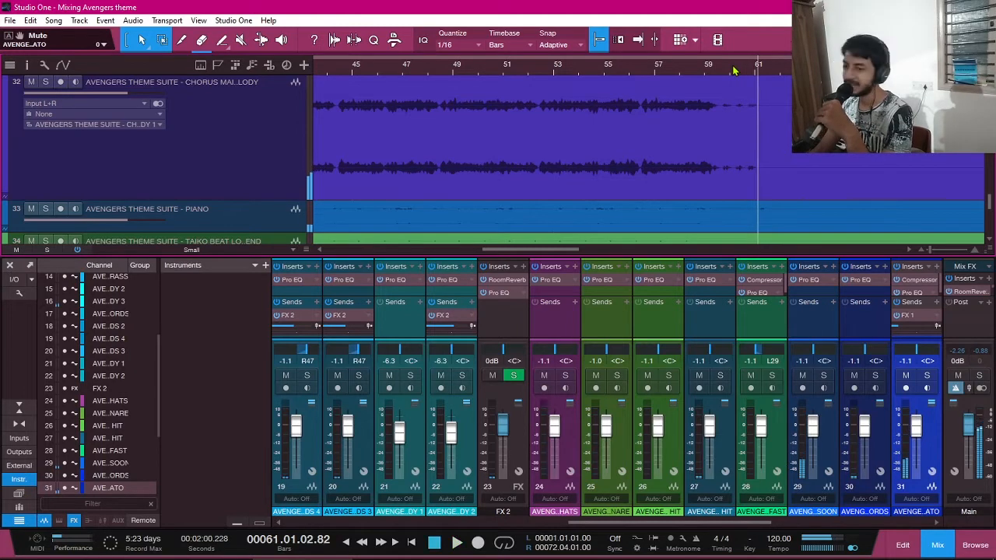
{"action": "scroll", "coordinate": [719, 132], "scroll_direction": "left", "scroll_amount": 4}
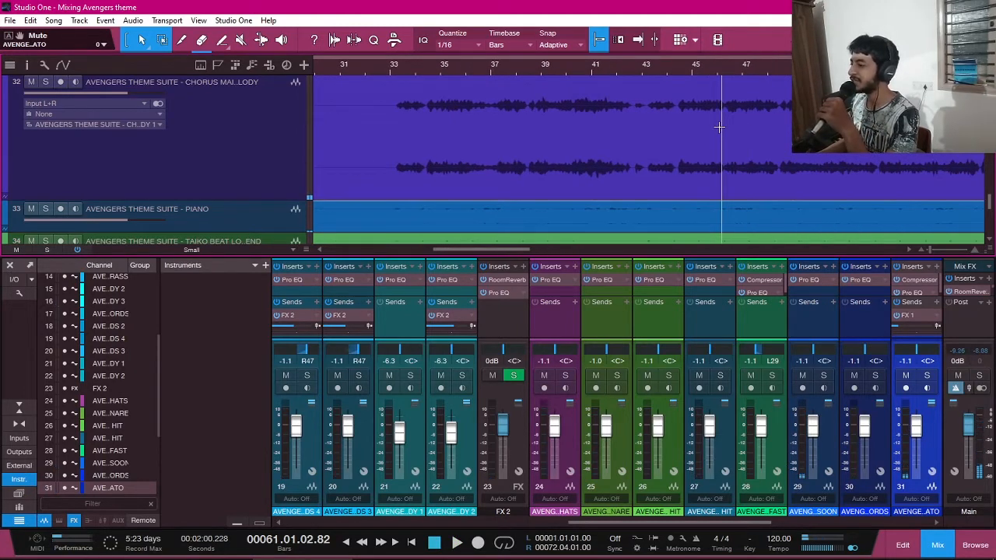
- Shrink track 32, the chorus main brass melody, and review its Pro EQ band settings
{"action": "scroll", "coordinate": [719, 127], "scroll_direction": "down", "scroll_amount": 2}
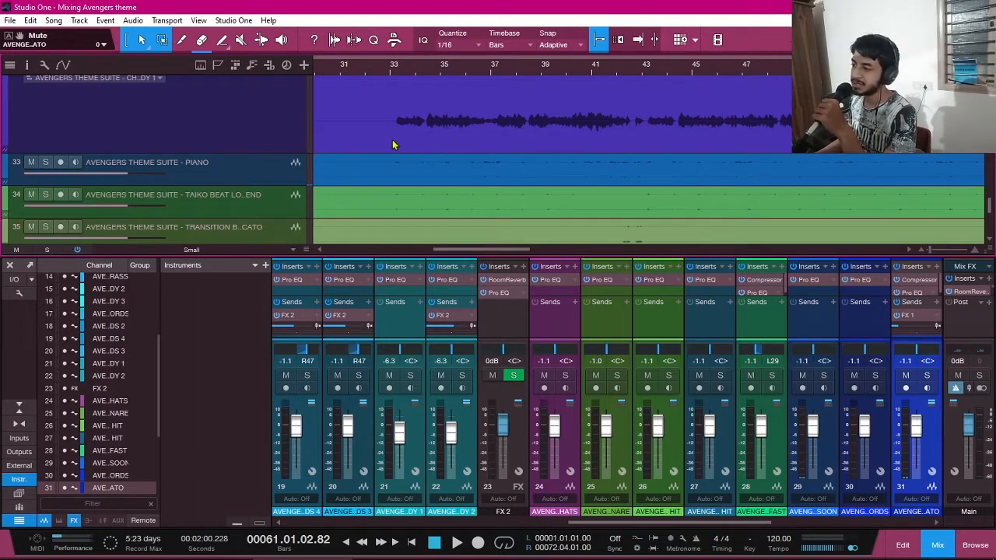
{"action": "scroll", "coordinate": [570, 143], "scroll_direction": "up", "scroll_amount": 2}
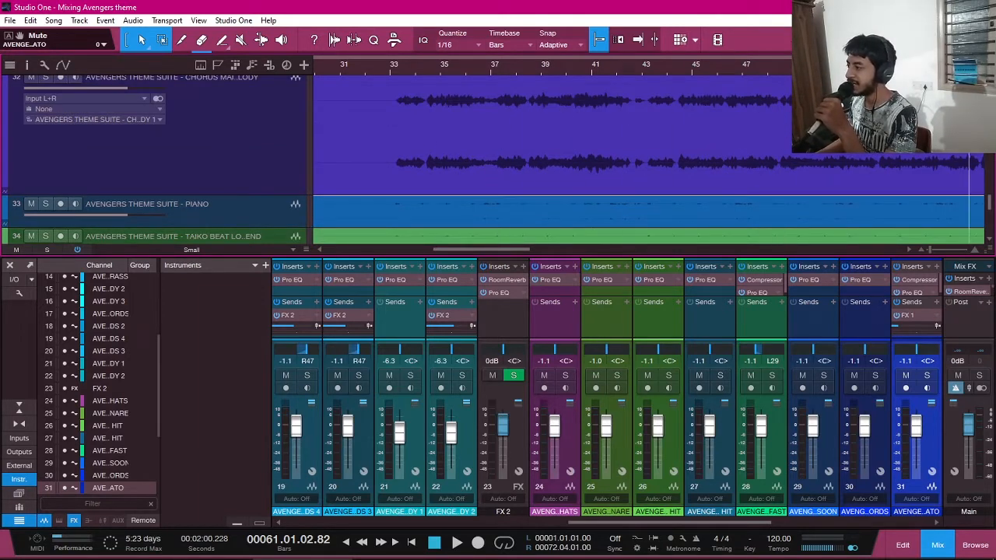
{"action": "left_click_drag", "start_coordinate": [176, 196], "coordinate": [218, 95]}
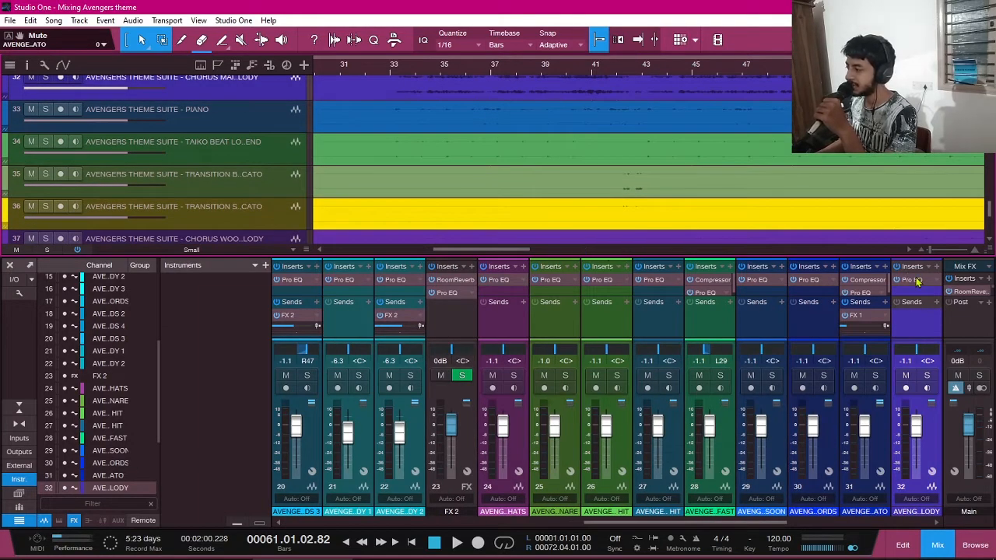
{"action": "left_click", "coordinate": [913, 280]}
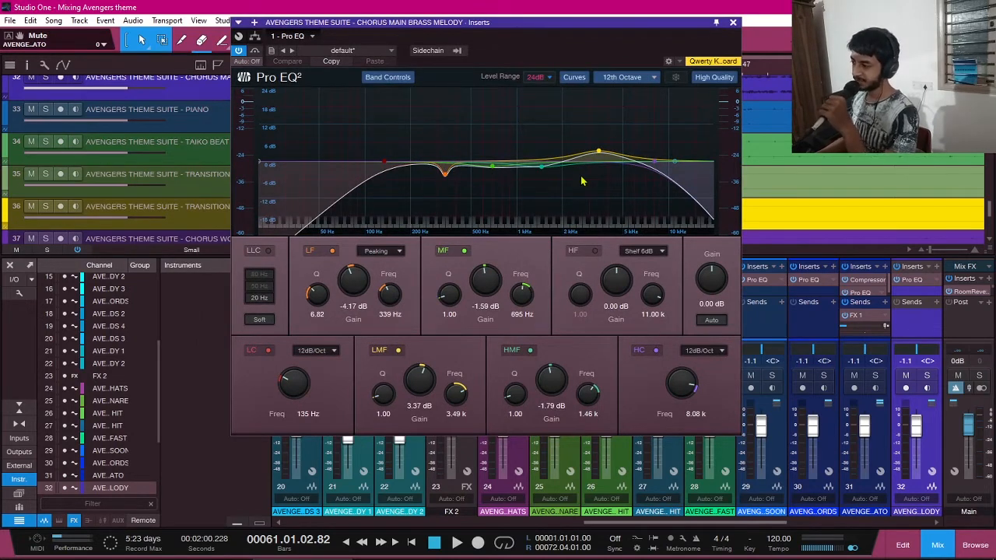
{"action": "left_click", "coordinate": [732, 23]}
- Enlarge track 33, the piano, and play it in solo from bar 33
{"action": "left_click_drag", "start_coordinate": [230, 132], "coordinate": [230, 221]}
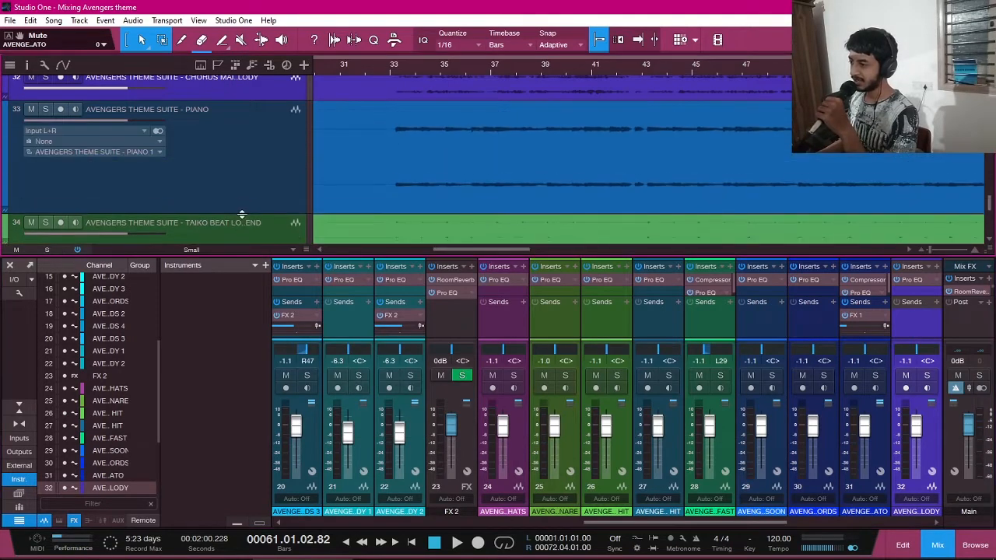
{"action": "left_click", "coordinate": [199, 199]}
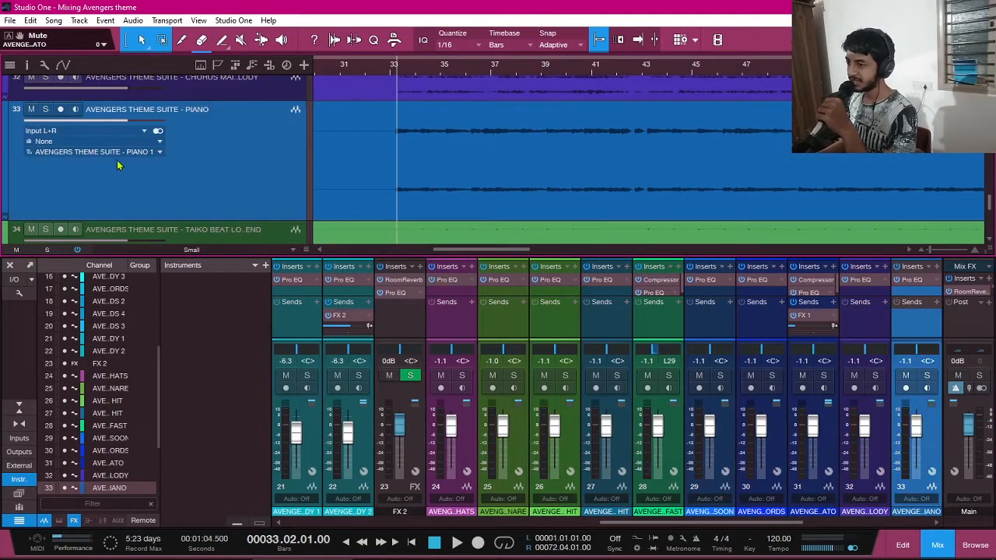
{"action": "left_click", "coordinate": [45, 110]}
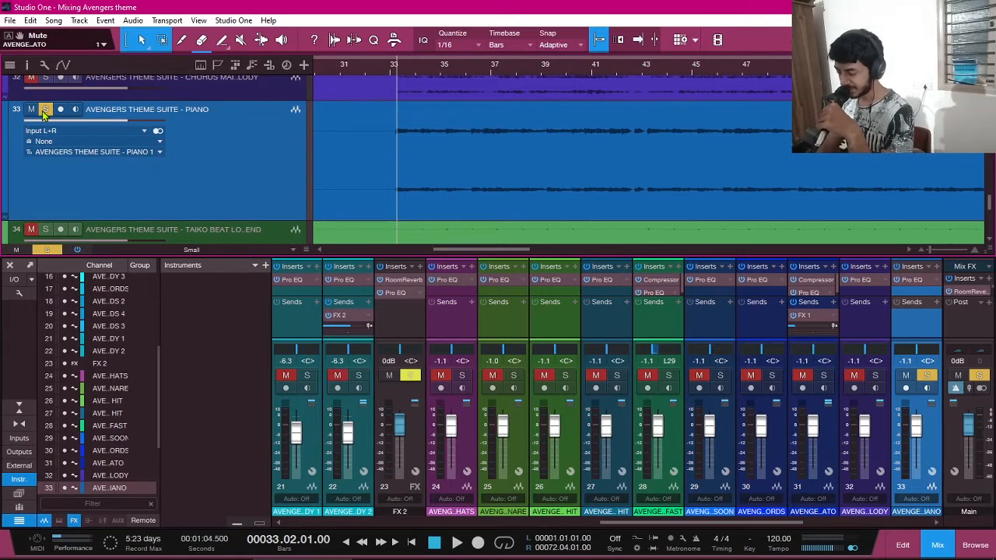
{"action": "key", "text": "space"}
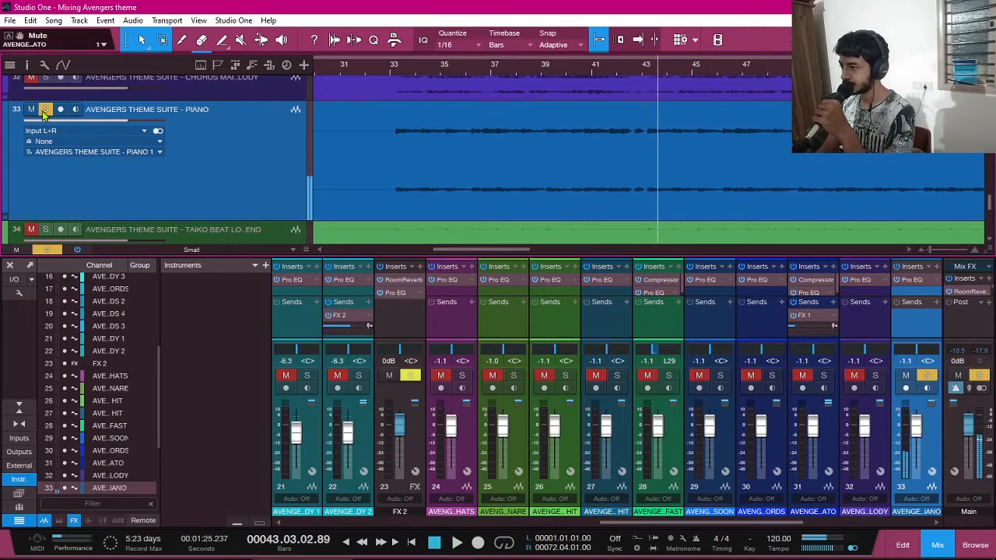
- Review the piano track's Pro EQ bands and the Instruments presets without loading one, and close the EQ window
{"action": "left_click", "coordinate": [911, 279]}
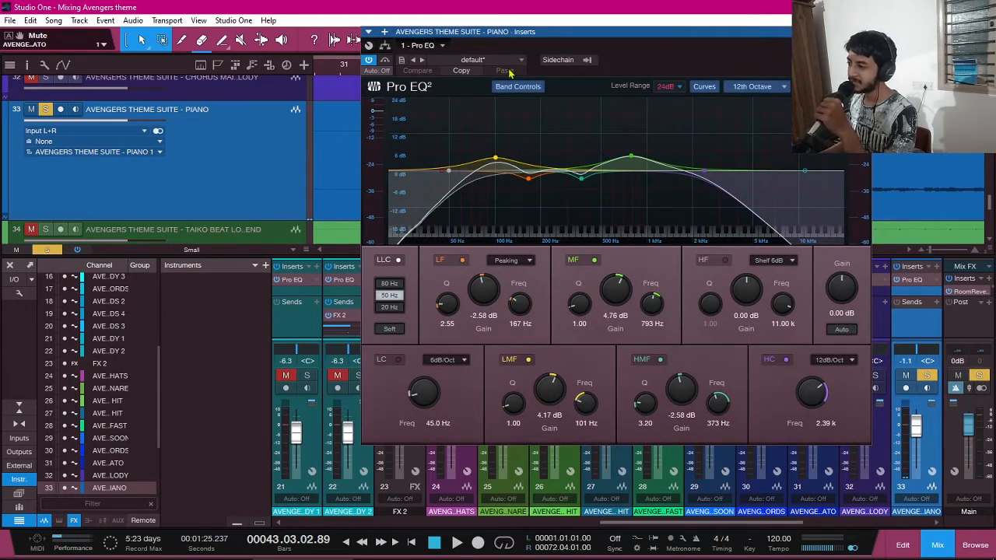
{"action": "left_click", "coordinate": [505, 61]}
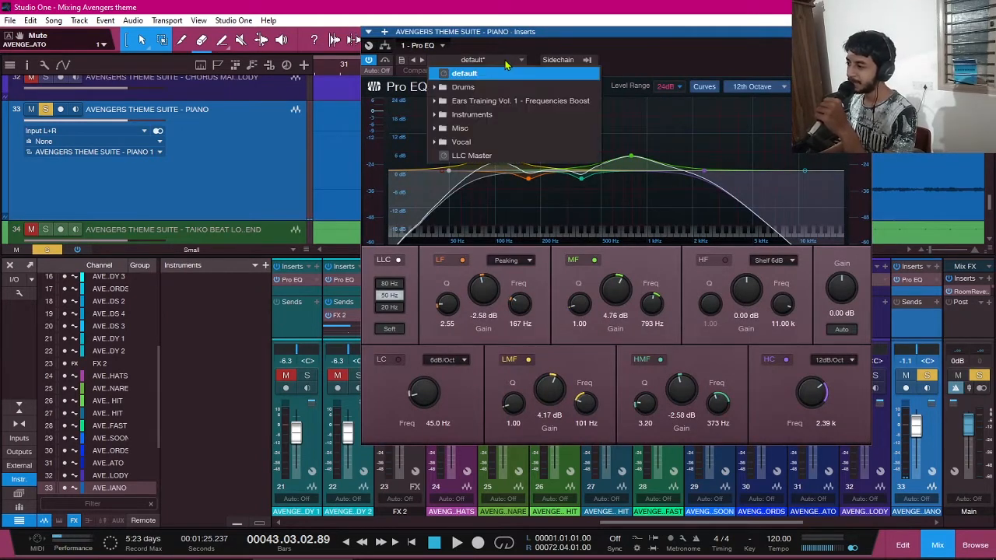
{"action": "left_click", "coordinate": [496, 116]}
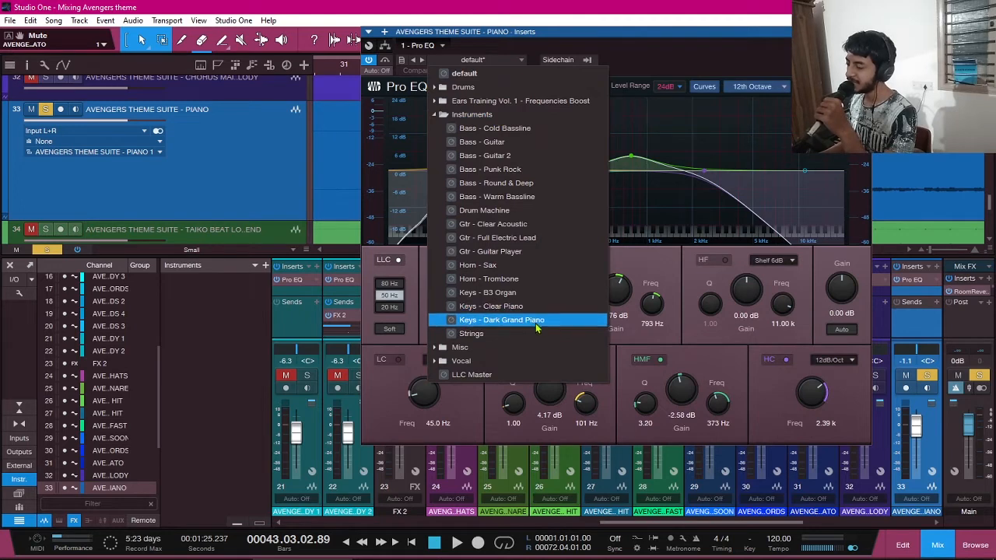
{"action": "left_click", "coordinate": [686, 41]}
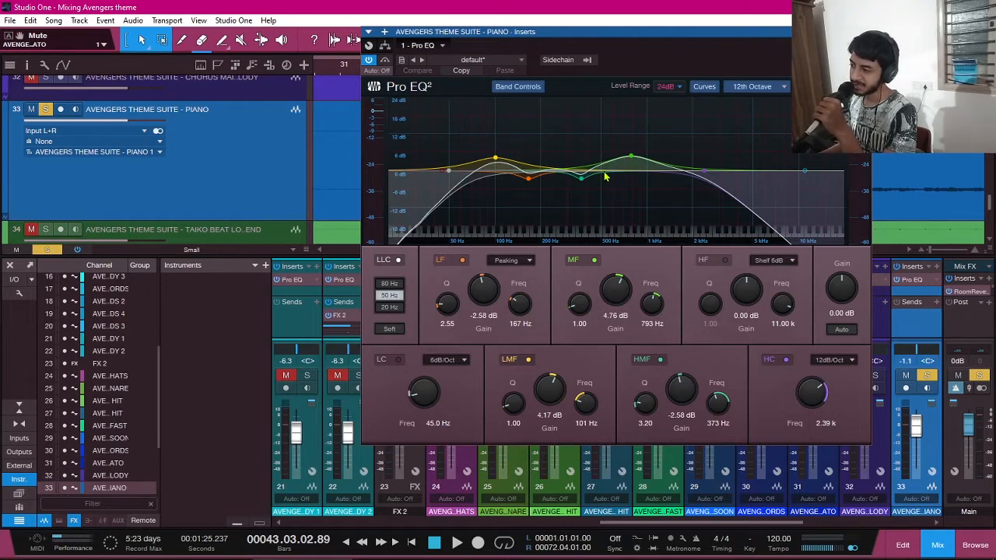
{"action": "left_click", "coordinate": [863, 32]}
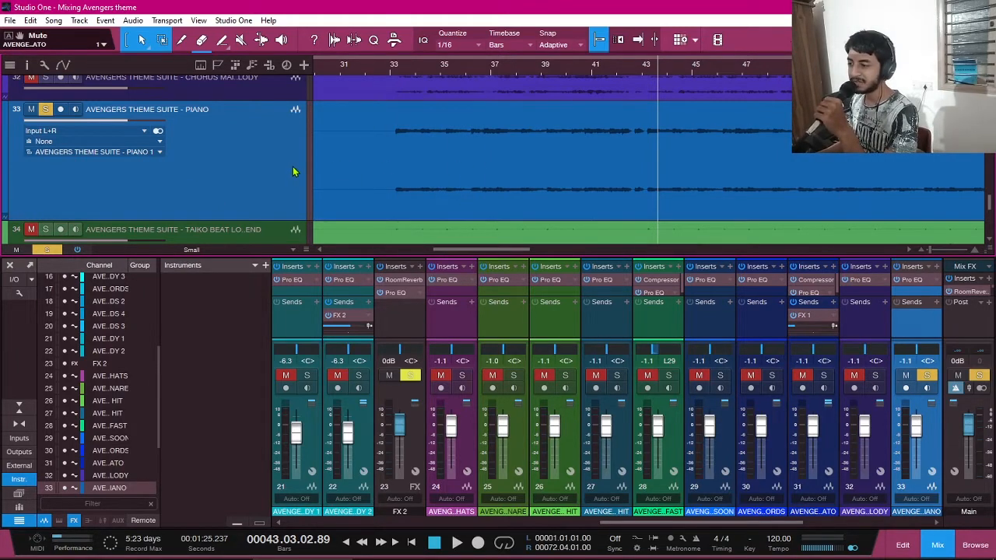
- Shrink track 33, the piano, and take it out of solo
{"action": "scroll", "coordinate": [287, 179], "scroll_direction": "down", "scroll_amount": 2}
{"action": "left_click_drag", "start_coordinate": [276, 199], "coordinate": [275, 109]}
{"action": "left_click", "coordinate": [52, 92]}
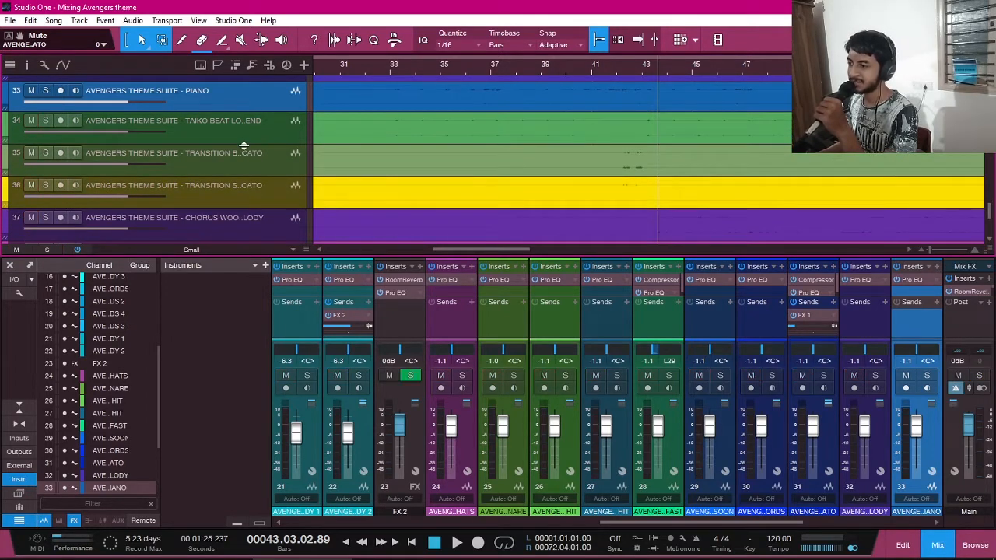
- Enlarge track 34, the taiko beat low end, play it in solo from bar 33, and take it out of solo
{"action": "left_click_drag", "start_coordinate": [243, 147], "coordinate": [248, 259]}
{"action": "left_click", "coordinate": [240, 172]}
{"action": "left_click", "coordinate": [393, 70]}
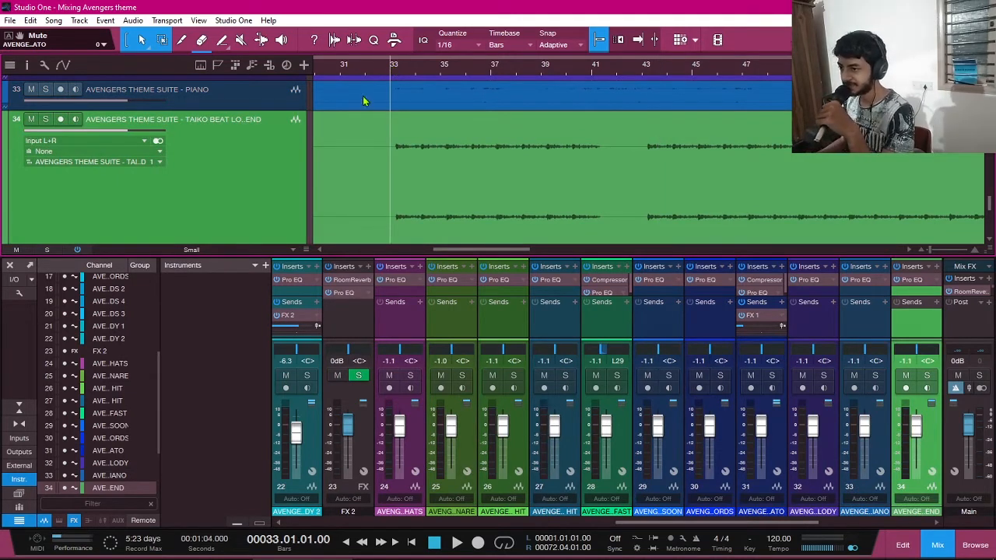
{"action": "left_click", "coordinate": [47, 119]}
{"action": "key", "text": "space"}
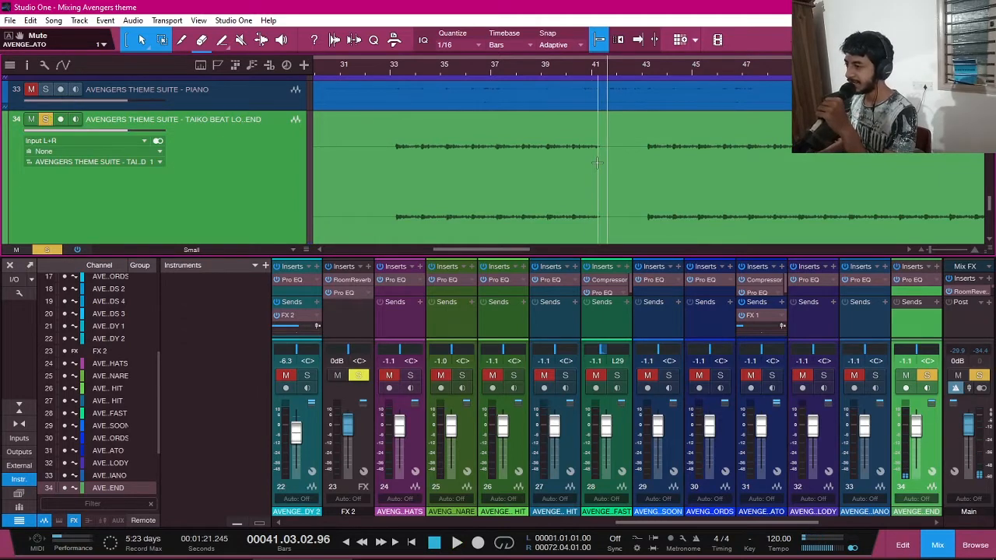
{"action": "scroll", "coordinate": [598, 164], "scroll_direction": "right", "scroll_amount": 4}
{"action": "scroll", "coordinate": [597, 165], "scroll_direction": "left", "scroll_amount": 4}
{"action": "scroll", "coordinate": [597, 164], "scroll_direction": "left", "scroll_amount": 2}
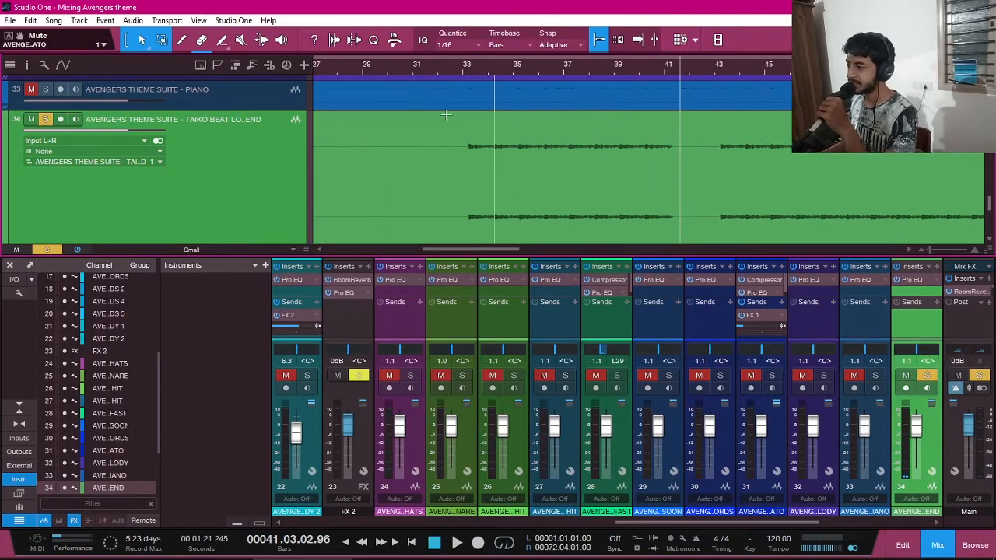
{"action": "left_click", "coordinate": [46, 119]}
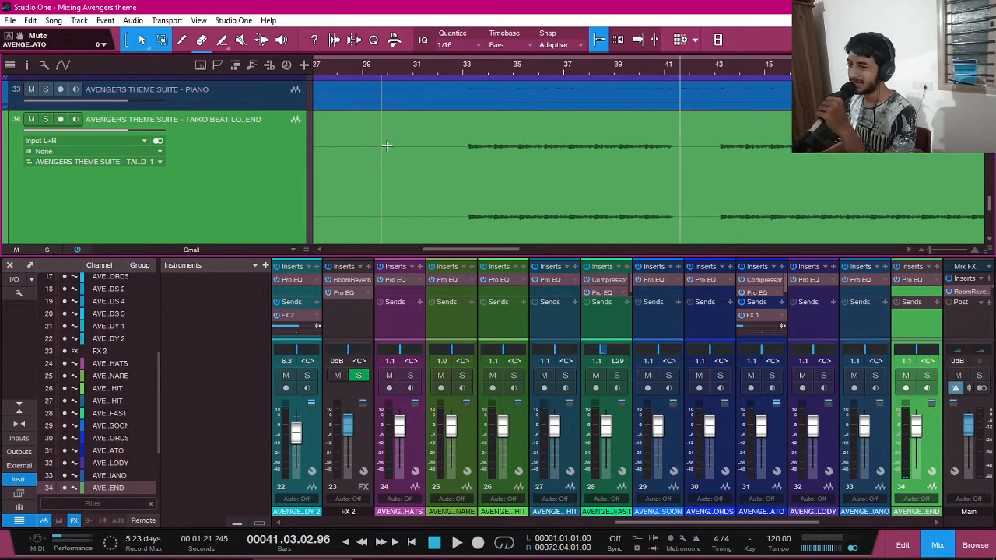
- Play the full mix from bar 33, briefly muting and unmuting track 34 to compare the taiko low end
{"action": "scroll", "coordinate": [400, 152], "scroll_direction": "down", "scroll_amount": 1}
{"action": "left_click", "coordinate": [465, 71]}
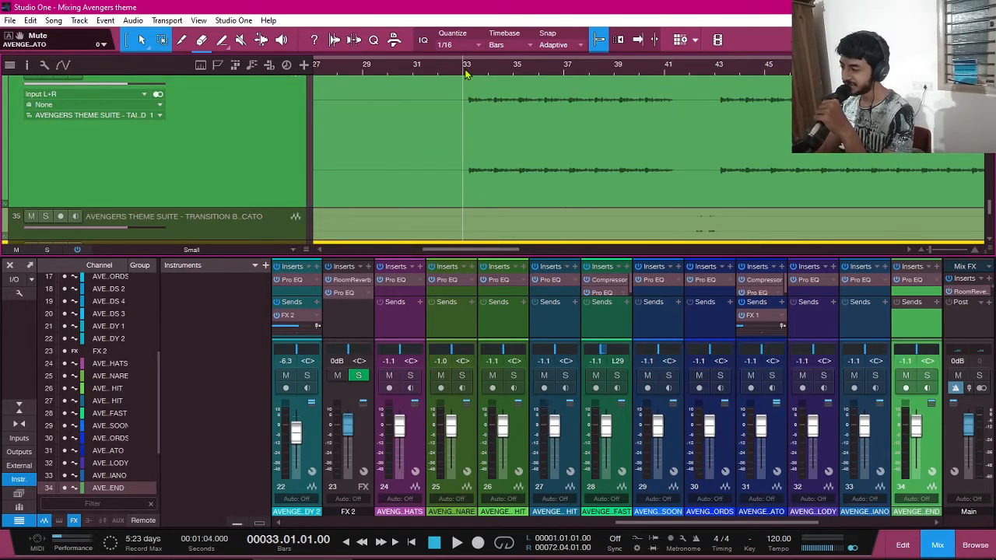
{"action": "key", "text": "space"}
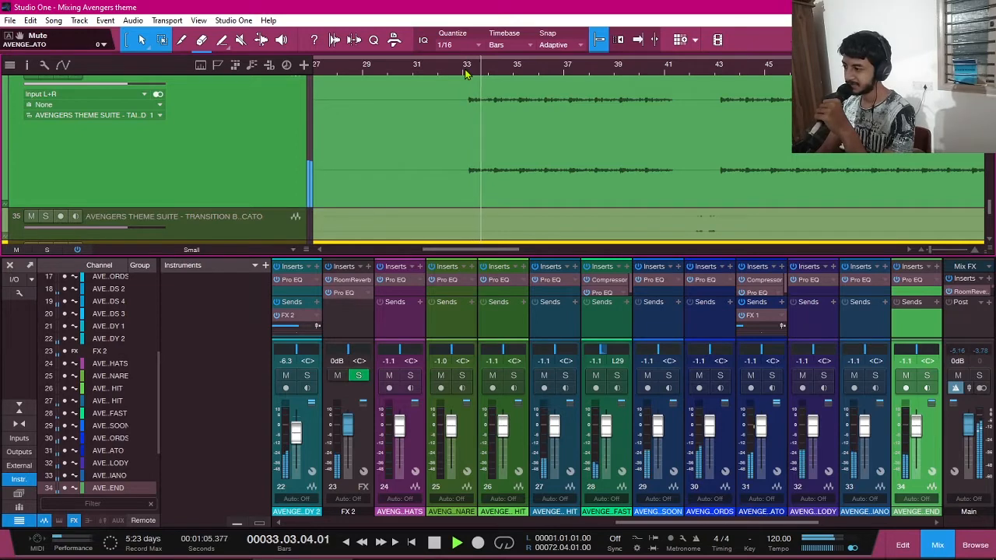
{"action": "scroll", "coordinate": [195, 159], "scroll_direction": "up", "scroll_amount": 1}
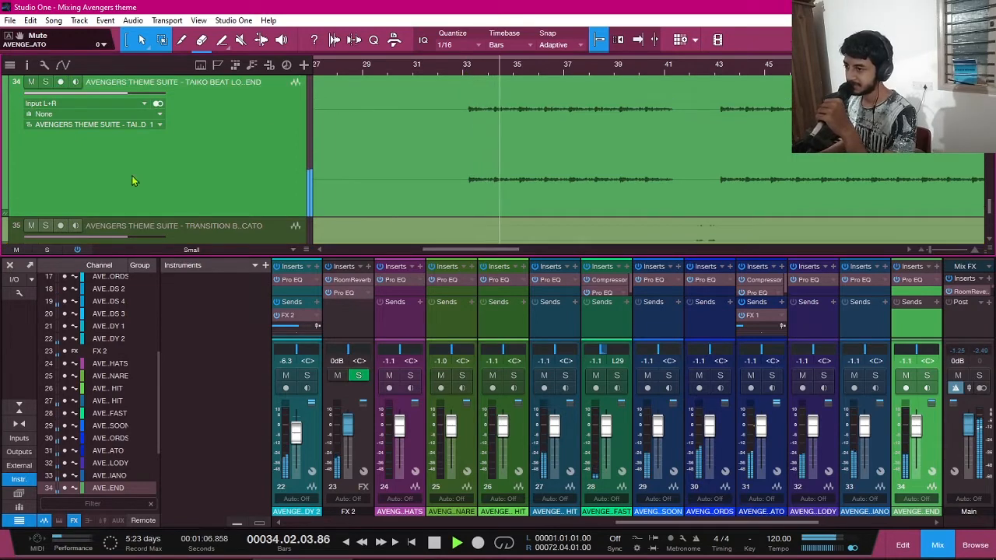
{"action": "left_click", "coordinate": [31, 82]}
{"action": "left_click", "coordinate": [31, 82]}
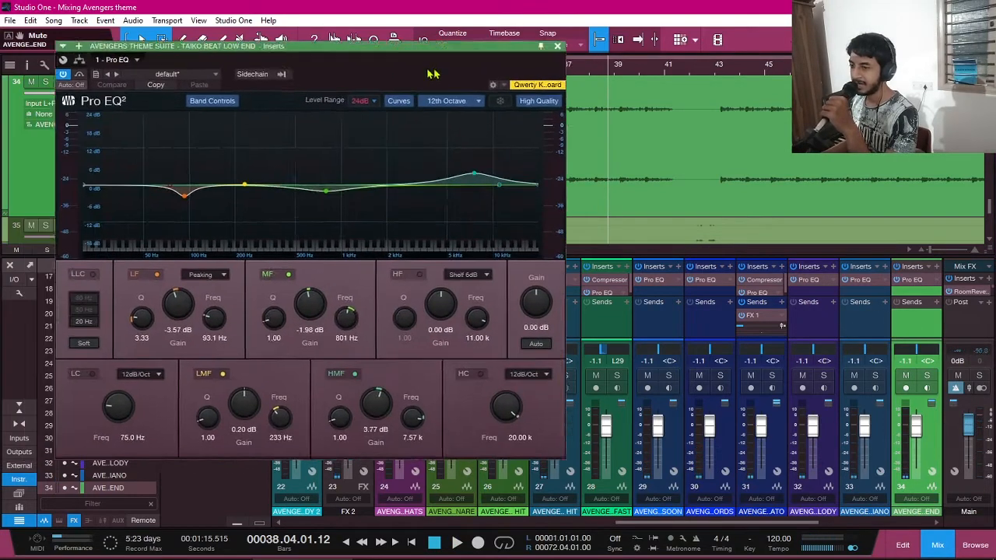
- Review the taiko low end track's Pro EQ bands, close the EQ window, and shrink track 34
{"action": "left_click_drag", "start_coordinate": [433, 73], "coordinate": [543, 54]}
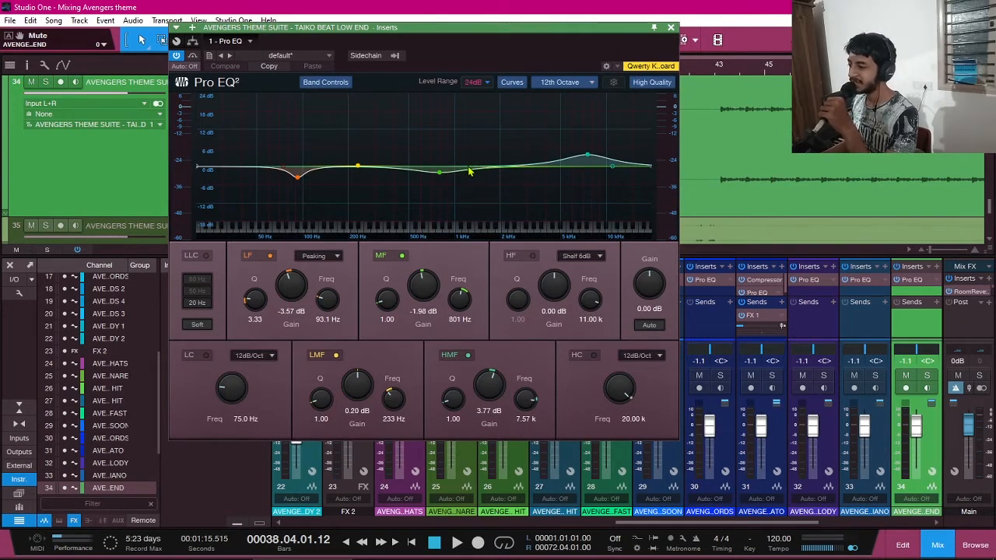
{"action": "left_click", "coordinate": [672, 26]}
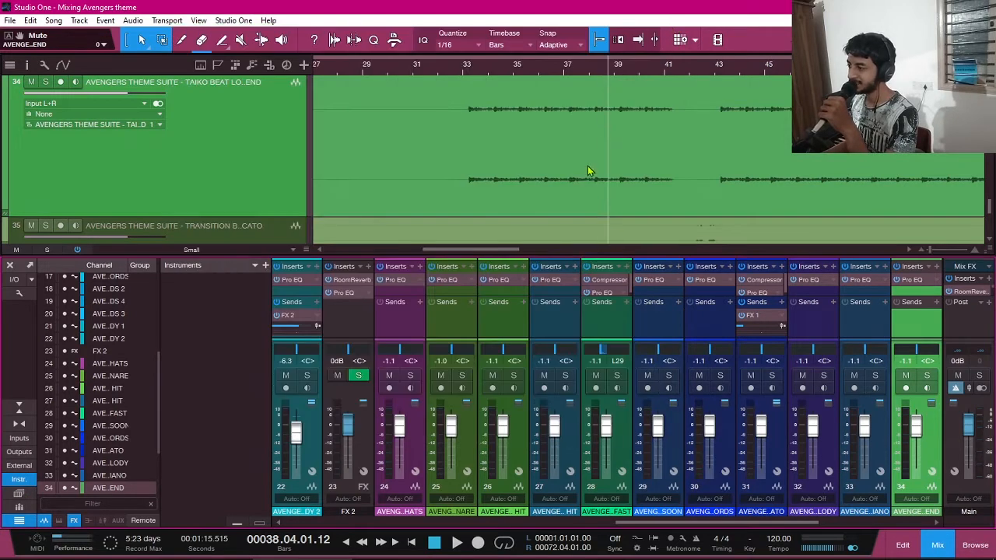
{"action": "scroll", "coordinate": [587, 167], "scroll_direction": "down", "scroll_amount": 3}
{"action": "scroll", "coordinate": [589, 173], "scroll_direction": "up", "scroll_amount": 1}
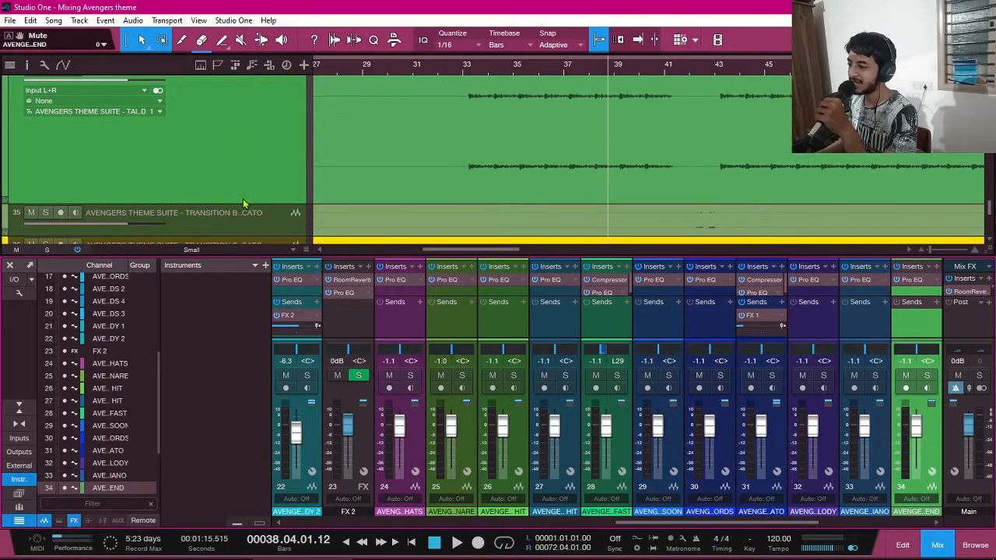
{"action": "left_click_drag", "start_coordinate": [244, 202], "coordinate": [254, 97]}
{"action": "scroll", "coordinate": [469, 143], "scroll_direction": "up", "scroll_amount": 1}
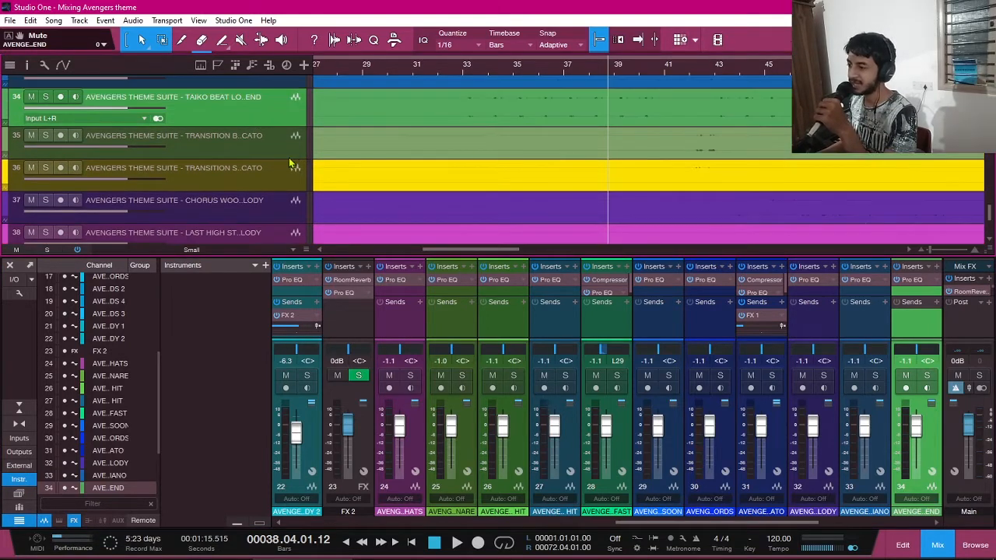
- Enlarge track 35, the first transition track, play it in solo from bar 42, and take it out of solo
{"action": "key", "text": "Down"}
{"action": "left_click_drag", "start_coordinate": [288, 159], "coordinate": [290, 246]}
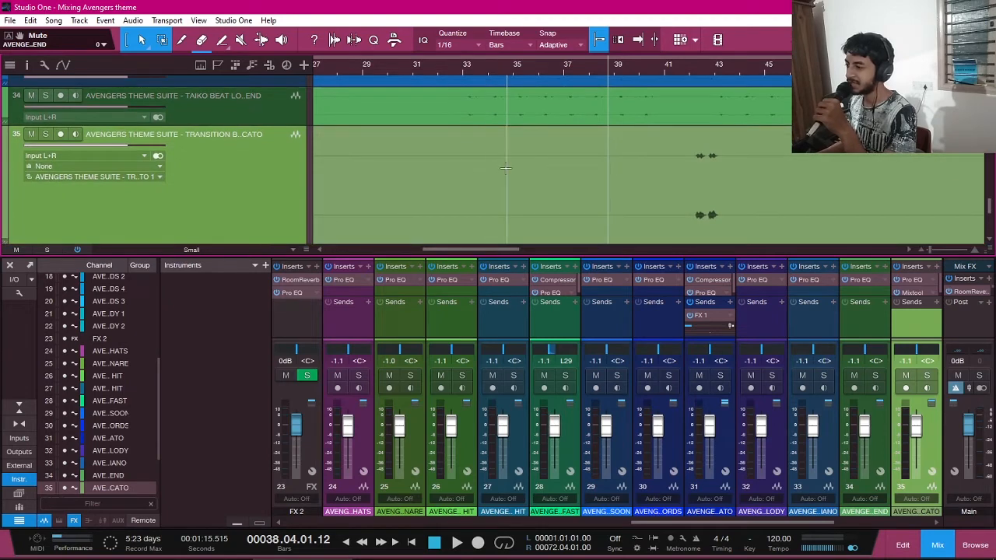
{"action": "left_click", "coordinate": [46, 134]}
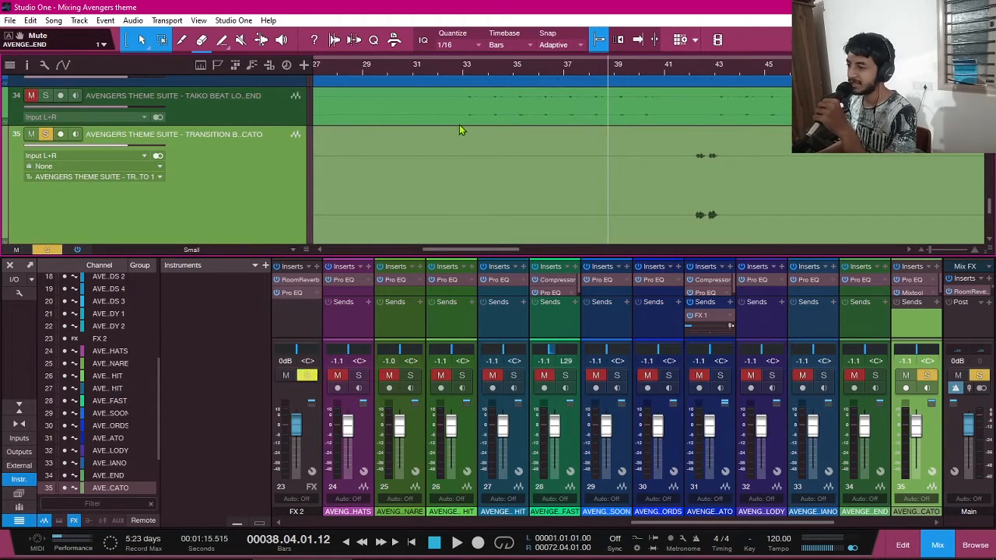
{"action": "left_click", "coordinate": [689, 71]}
{"action": "key", "text": "space"}
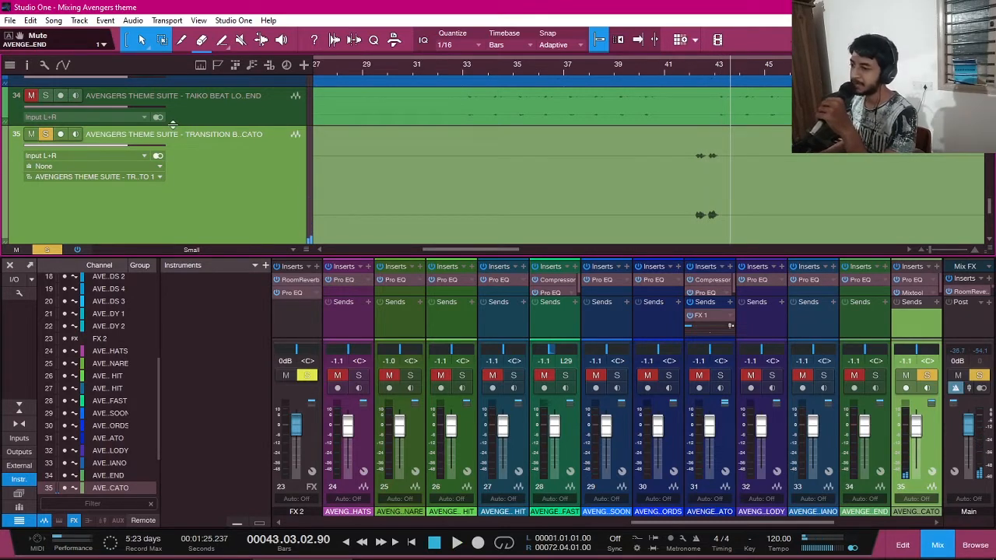
{"action": "left_click", "coordinate": [45, 134]}
- Play the full mix from bar 42 to hear track 35 in context, and stop around bar 44
{"action": "scroll", "coordinate": [567, 154], "scroll_direction": "down", "scroll_amount": 1}
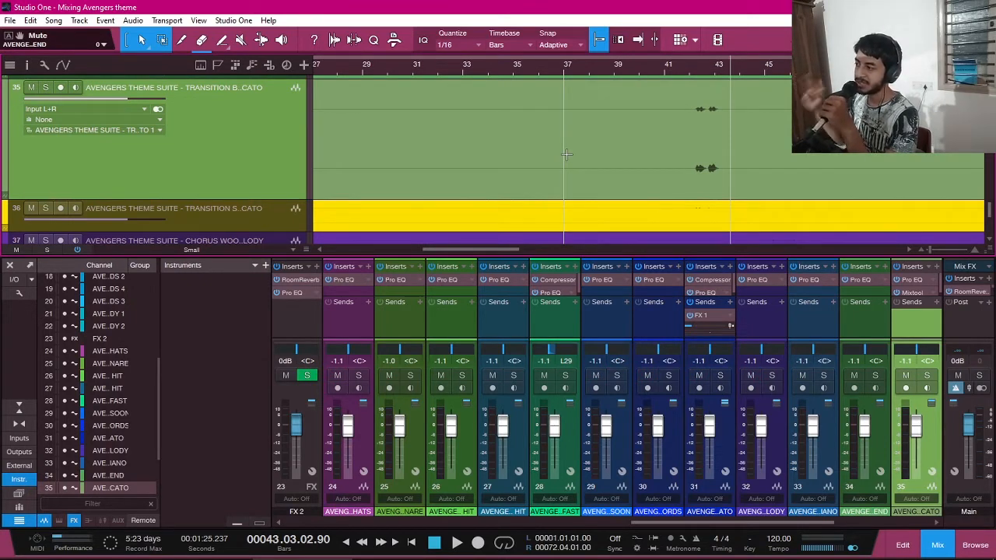
{"action": "left_click", "coordinate": [691, 70]}
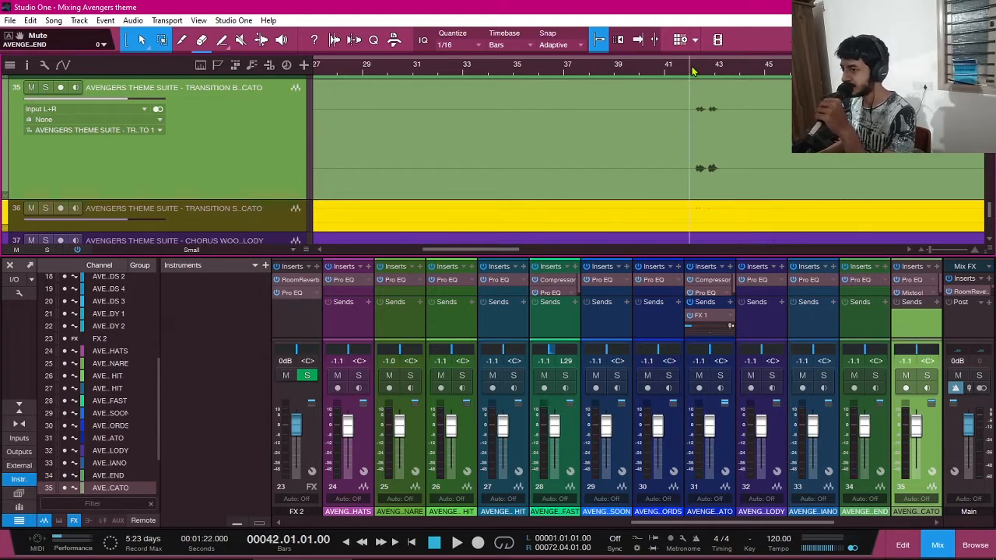
{"action": "key", "text": "space"}
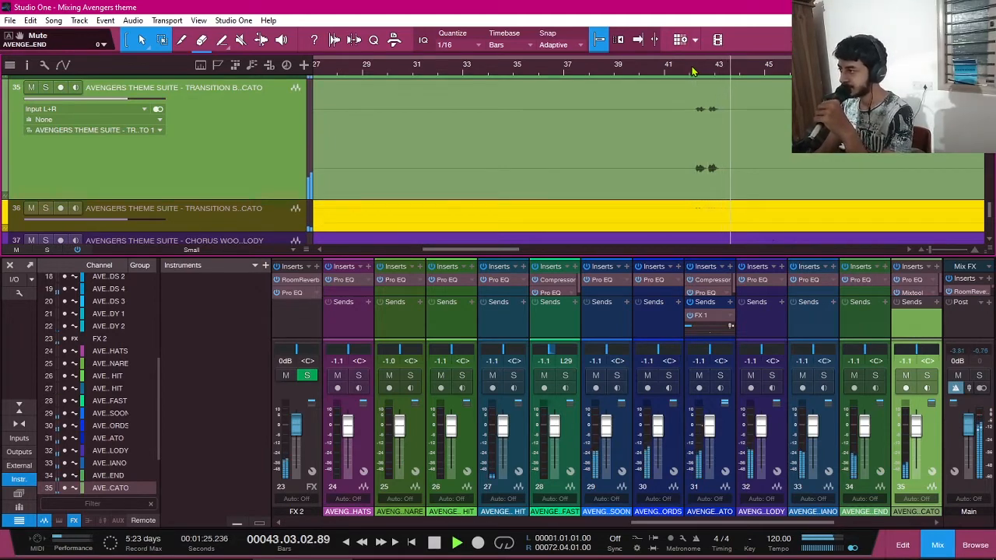
{"action": "key", "text": "space"}
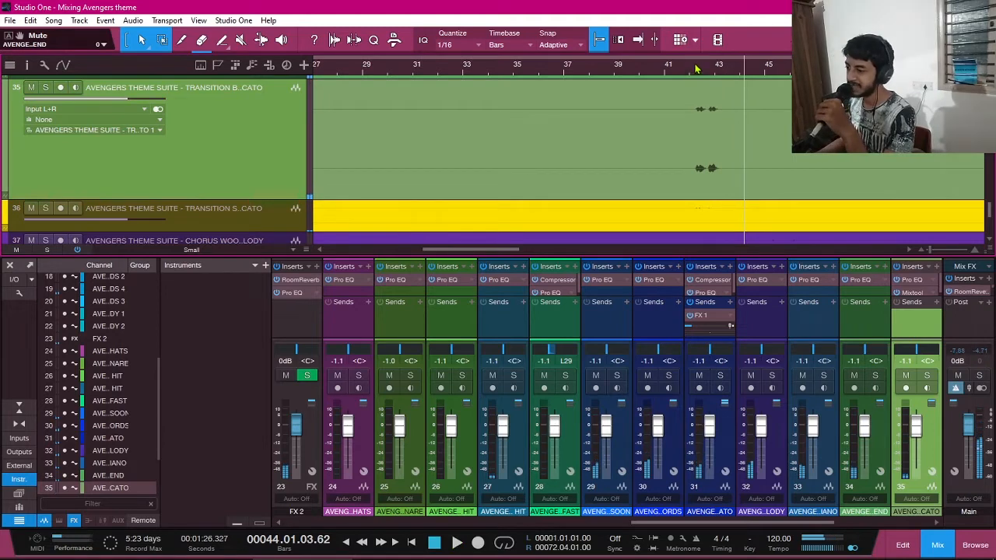
- Select track 36, the transition spiccato, and shrink track 35 above it
{"action": "scroll", "coordinate": [536, 160], "scroll_direction": "down", "scroll_amount": 3}
{"action": "left_click", "coordinate": [270, 132]}
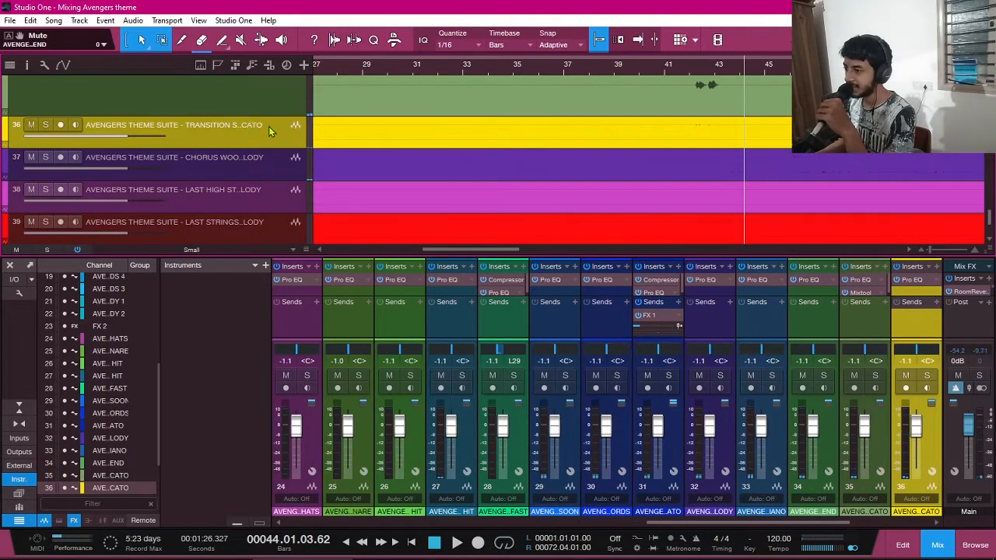
{"action": "scroll", "coordinate": [252, 116], "scroll_direction": "down", "scroll_amount": 2}
{"action": "scroll", "coordinate": [412, 160], "scroll_direction": "up", "scroll_amount": 4}
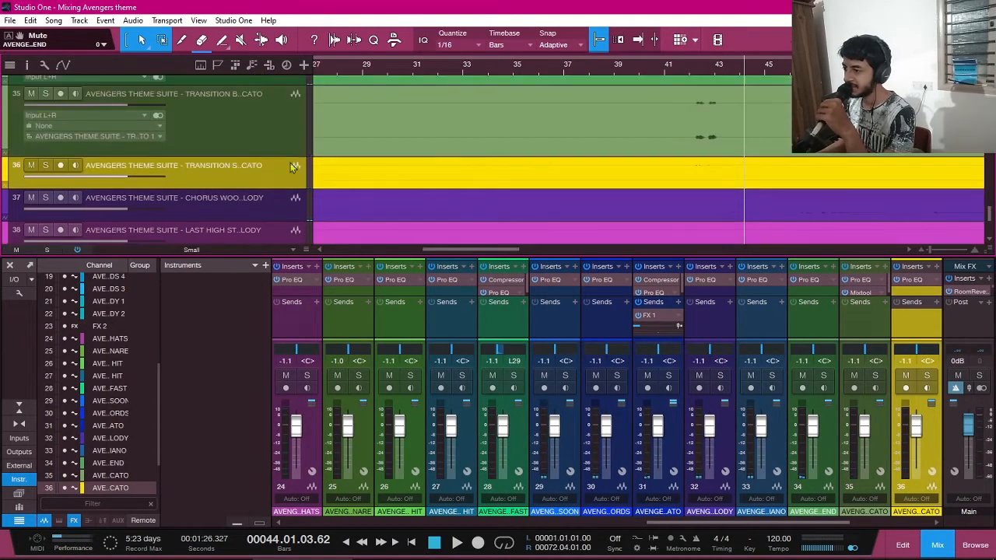
{"action": "left_click_drag", "start_coordinate": [283, 156], "coordinate": [283, 107]}
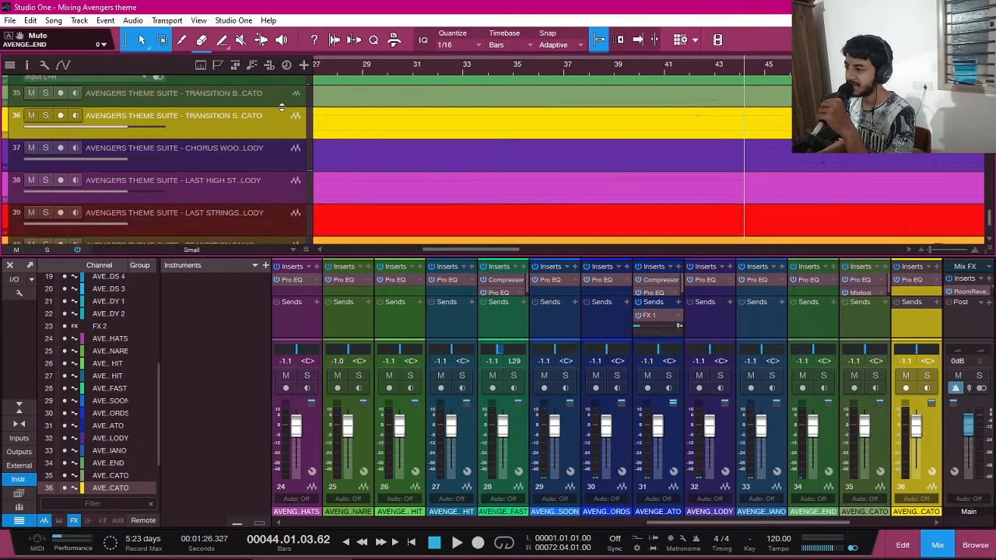
- Enlarge track 36 and play its transition spiccato notes in solo from bar 42
{"action": "left_click", "coordinate": [45, 119]}
{"action": "key", "text": "space"}
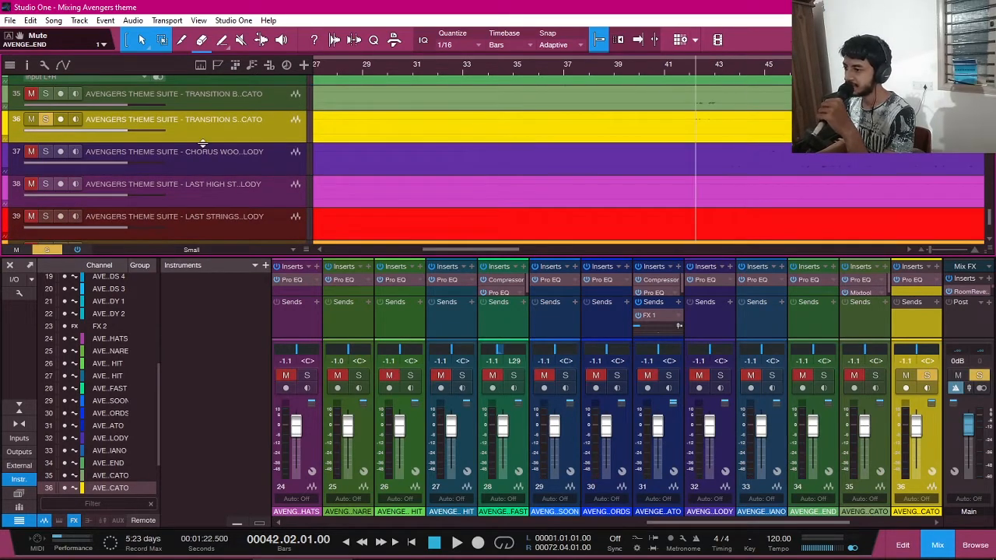
{"action": "left_click_drag", "start_coordinate": [203, 144], "coordinate": [205, 216]}
{"action": "key", "text": "space"}
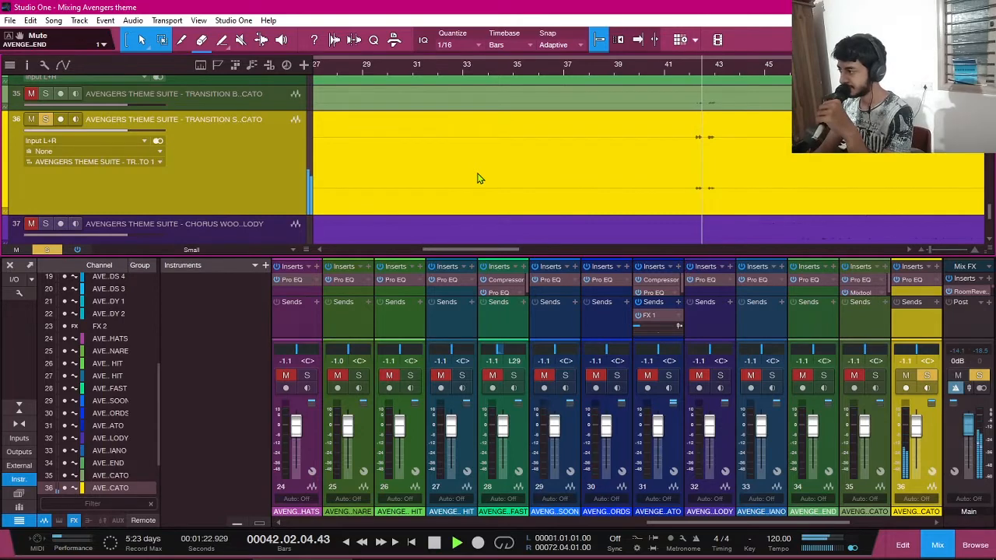
{"action": "key", "text": "space"}
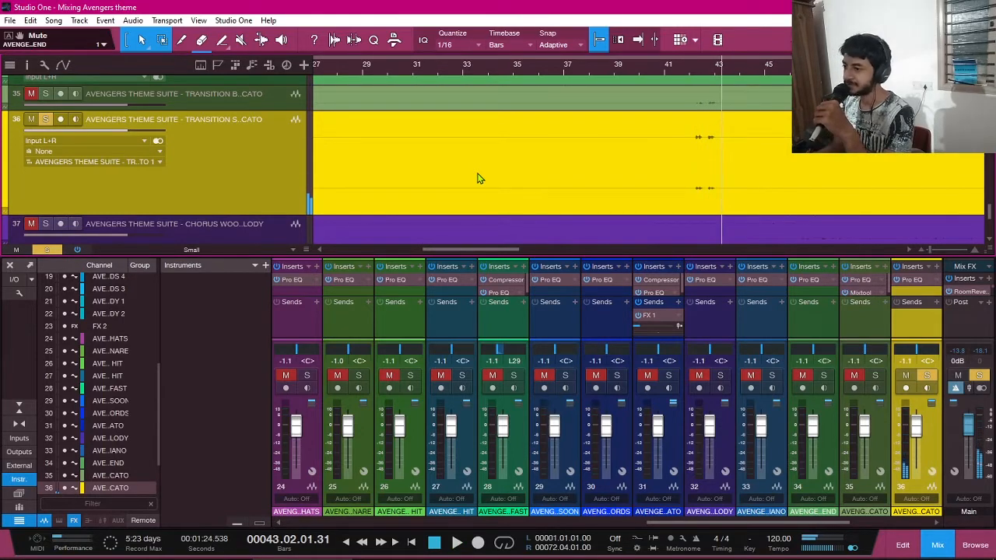
- Shrink track 36, take it out of solo, and review its Pro EQ bands
{"action": "left_click_drag", "start_coordinate": [247, 213], "coordinate": [249, 144]}
{"action": "left_click", "coordinate": [45, 119]}
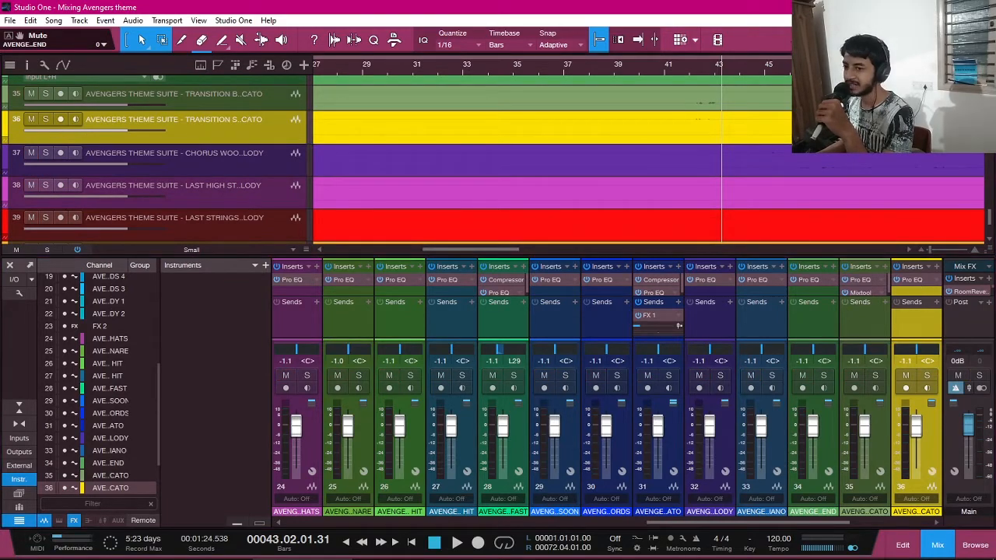
{"action": "left_click", "coordinate": [911, 279]}
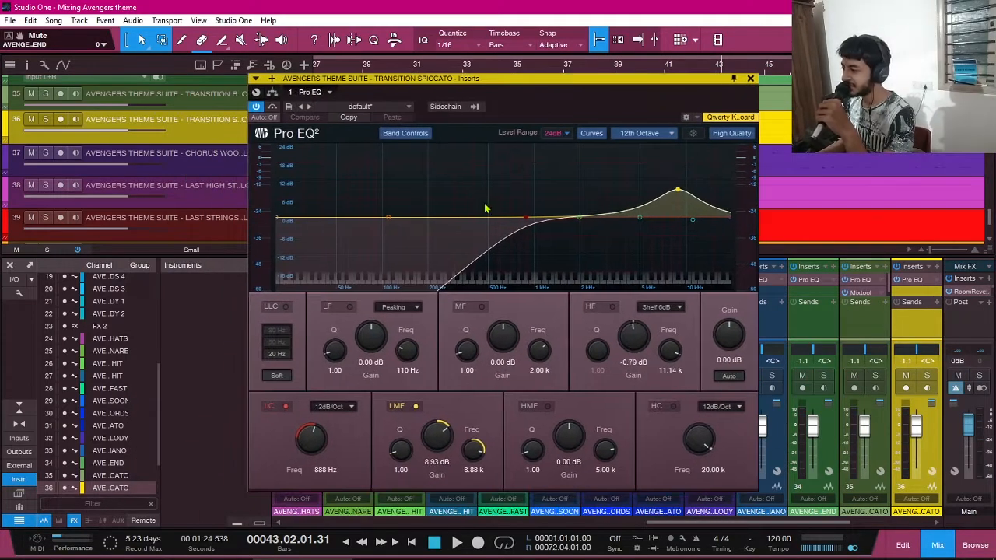
{"action": "left_click", "coordinate": [750, 79]}
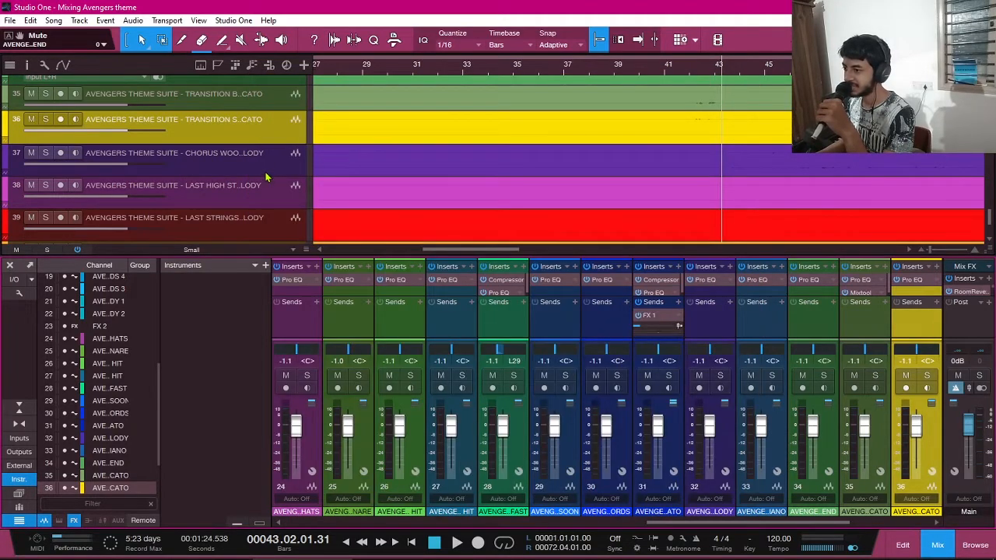
- Enlarge track 37, the chorus melody, play it in solo, and bring back the full mix during playback
{"action": "left_click_drag", "start_coordinate": [259, 174], "coordinate": [261, 249]}
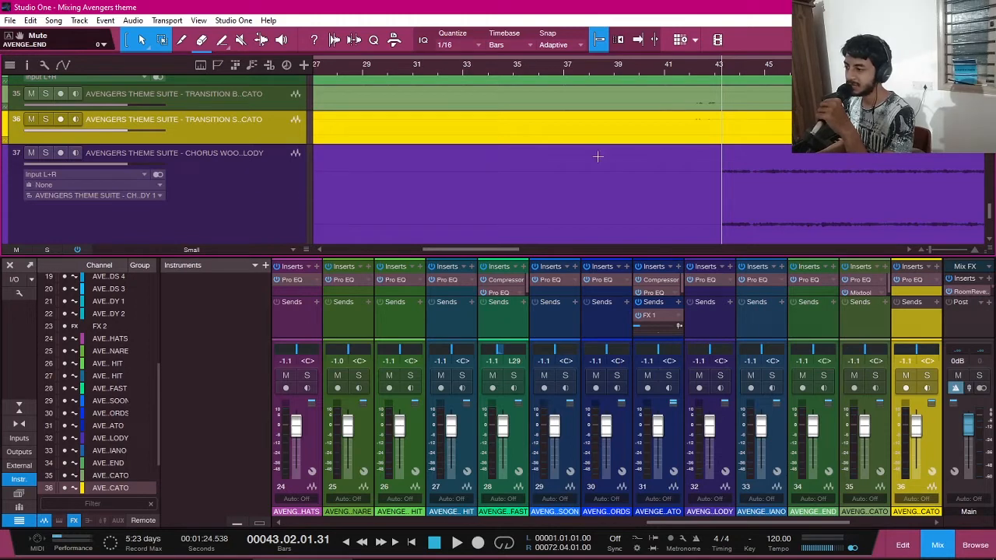
{"action": "scroll", "coordinate": [731, 155], "scroll_direction": "right", "scroll_amount": 1}
{"action": "left_click", "coordinate": [45, 154]}
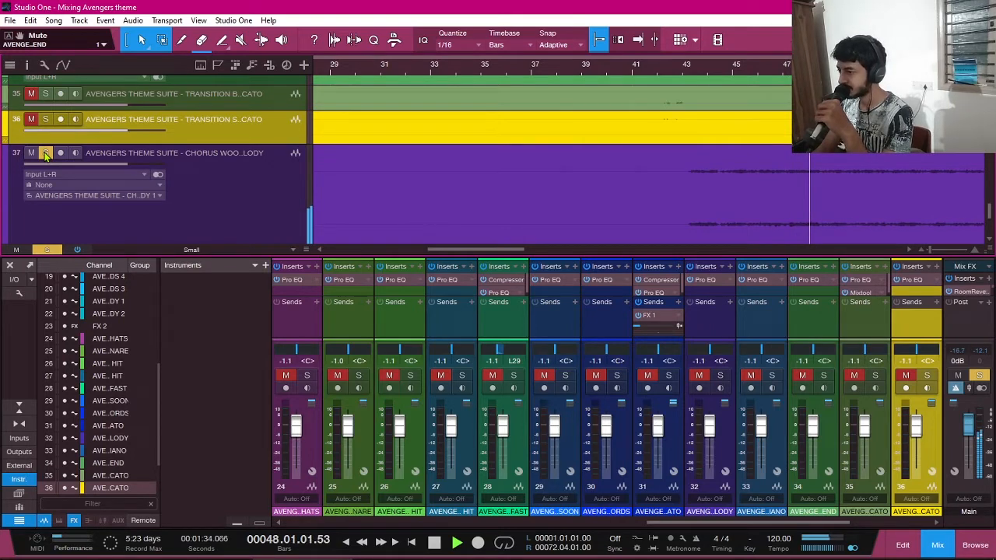
{"action": "left_click", "coordinate": [45, 153]}
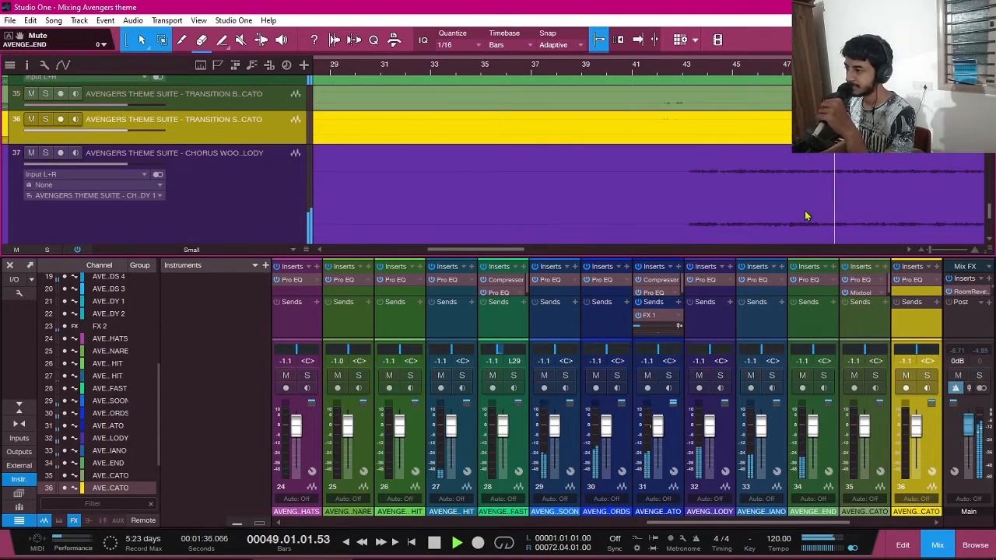
- Briefly mute and unmute track 37 during full-mix playback around bar 54 to compare the chorus melody's contribution
{"action": "scroll", "coordinate": [800, 211], "scroll_direction": "down", "scroll_amount": 1}
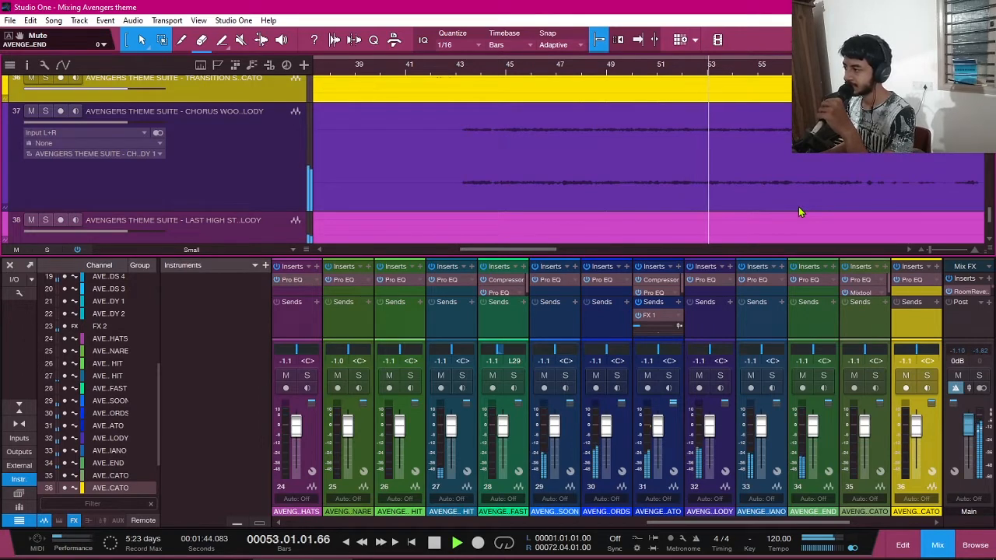
{"action": "left_click", "coordinate": [31, 113]}
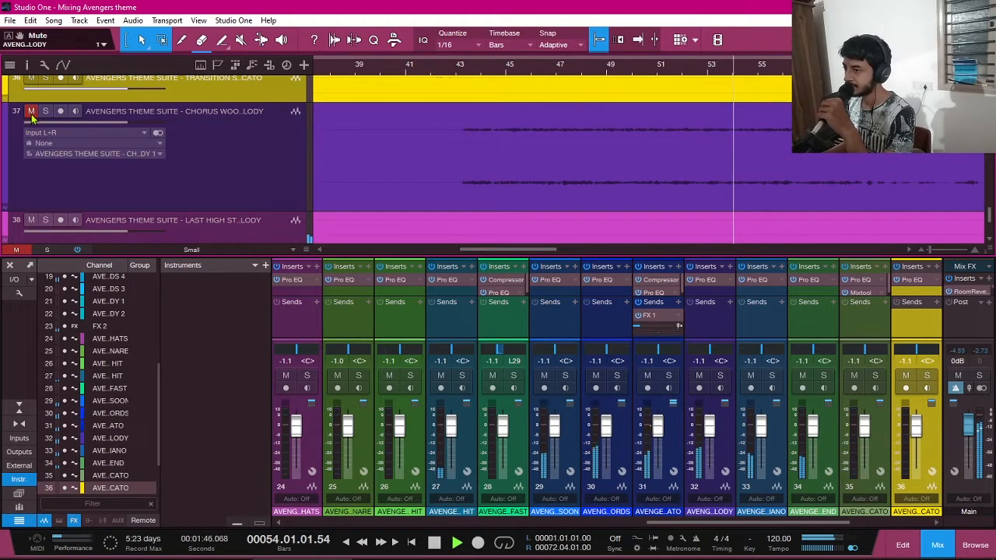
{"action": "left_click", "coordinate": [31, 112]}
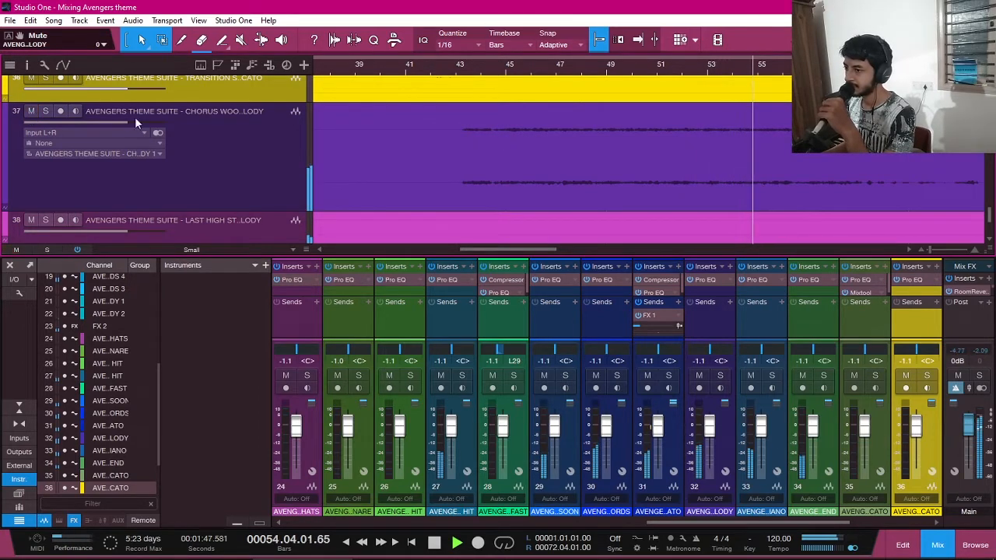
- Select track 37, the chorus woodwind melody, and review its Pro EQ bands
{"action": "left_click", "coordinate": [256, 141]}
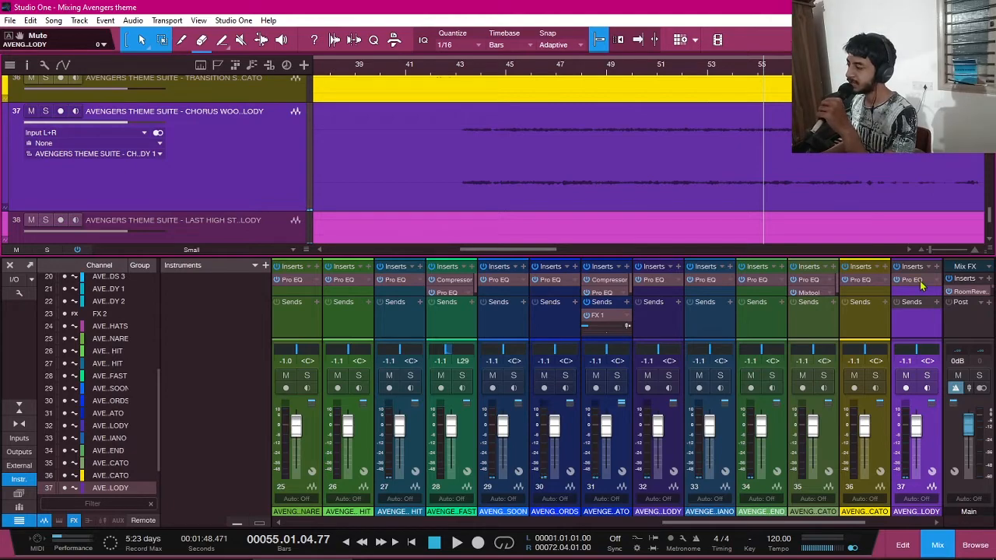
{"action": "left_click_drag", "start_coordinate": [0, 67], "coordinate": [559, 57]}
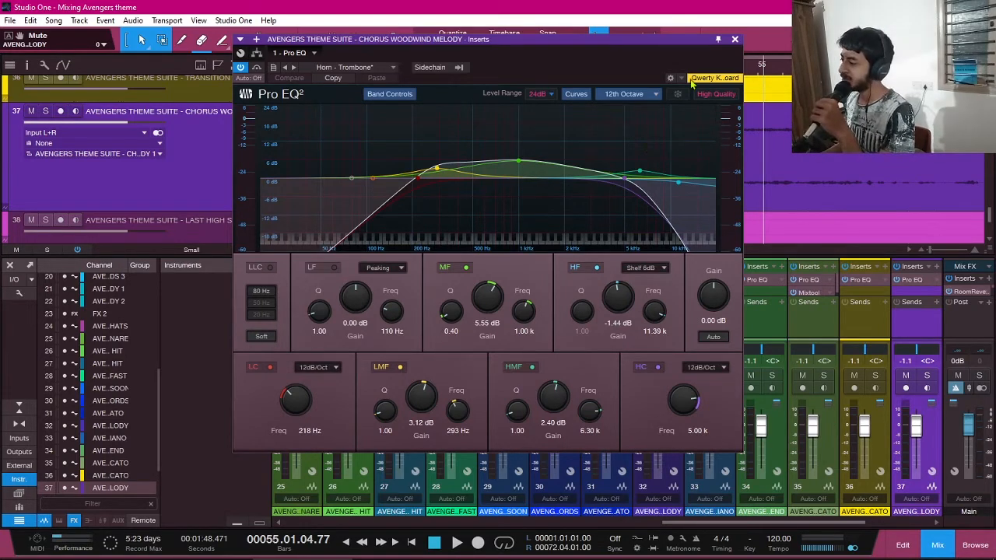
{"action": "left_click", "coordinate": [734, 39]}
- Enlarge track 38 and play its last high strings melody in solo from bar 51
{"action": "scroll", "coordinate": [412, 172], "scroll_direction": "down", "scroll_amount": 1}
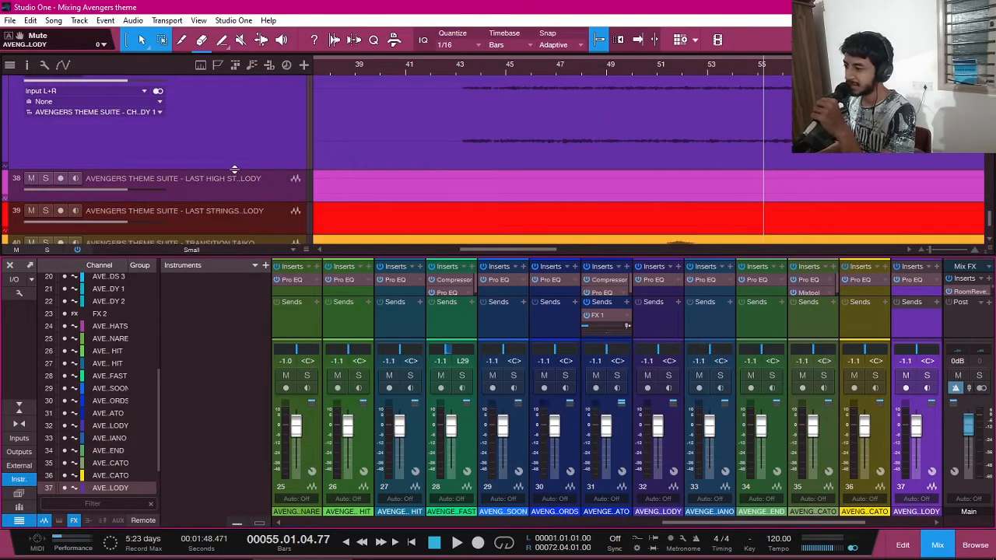
{"action": "scroll", "coordinate": [234, 169], "scroll_direction": "down", "scroll_amount": 1}
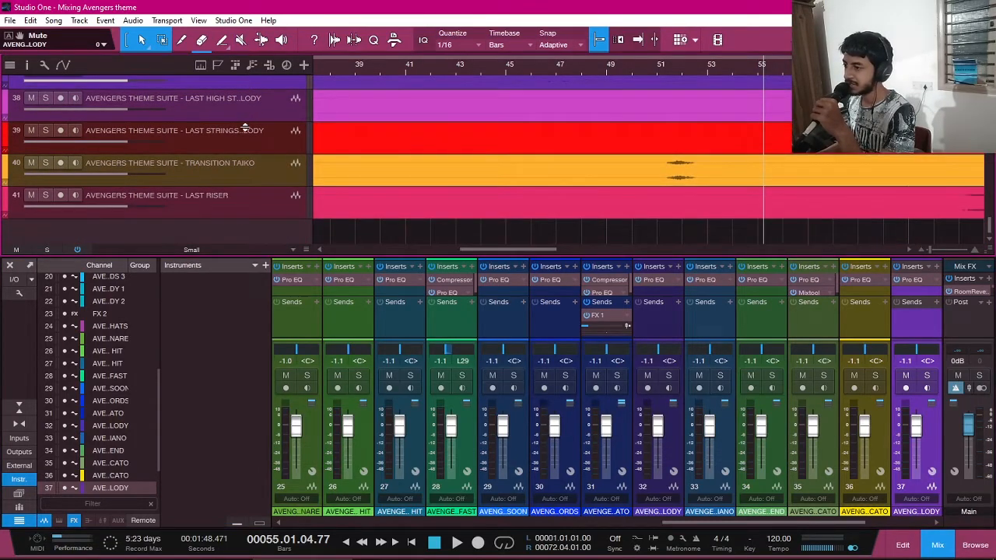
{"action": "left_click_drag", "start_coordinate": [245, 123], "coordinate": [240, 229]}
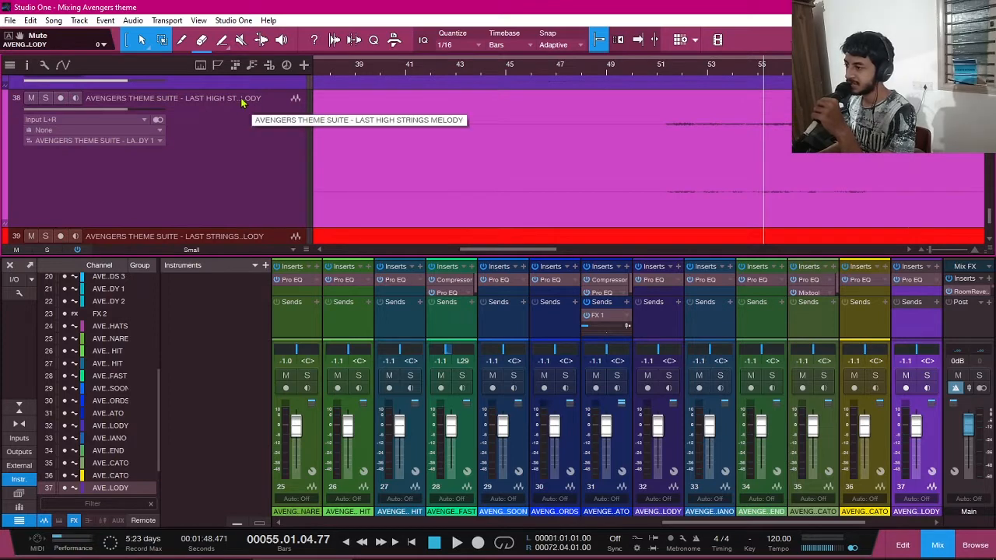
{"action": "left_click", "coordinate": [660, 66]}
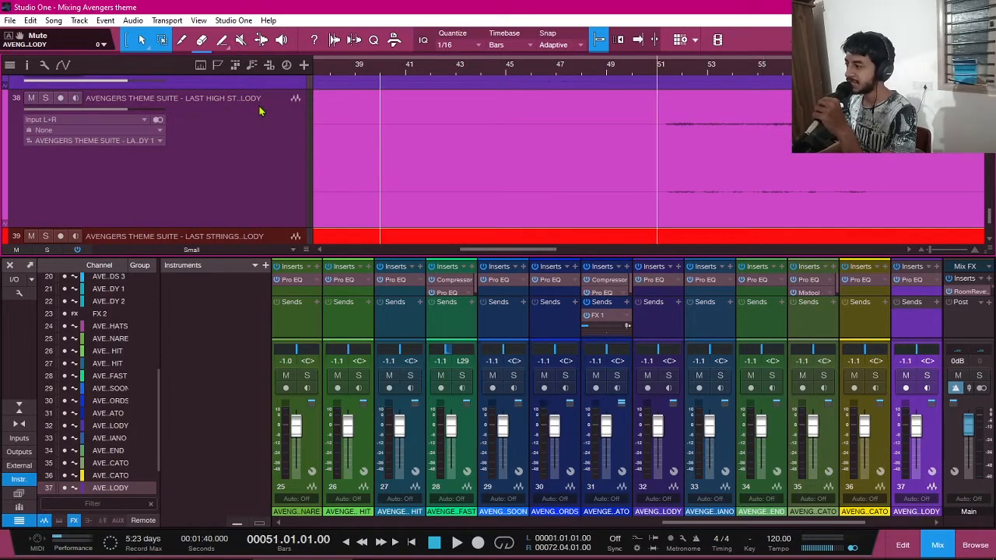
{"action": "left_click", "coordinate": [46, 98]}
{"action": "key", "text": "space"}
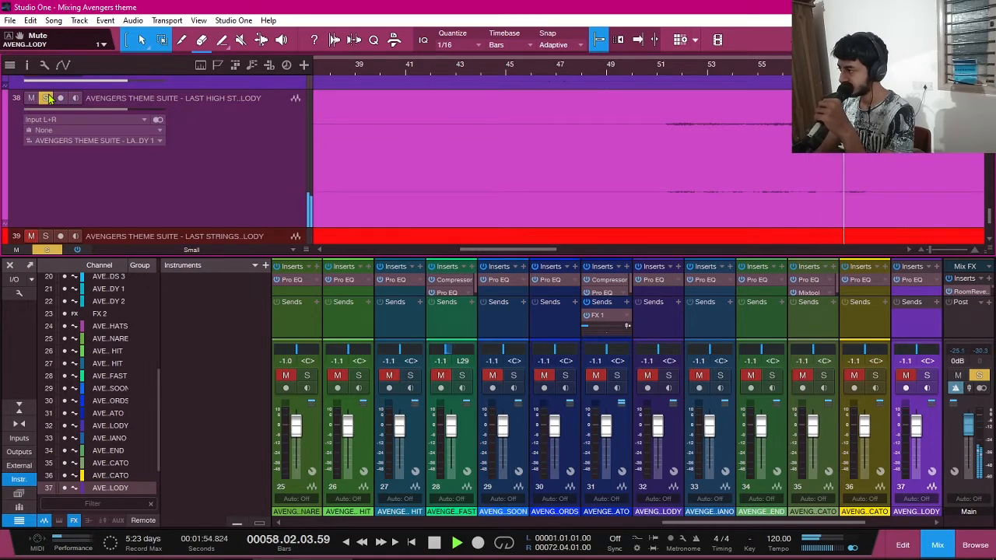
{"action": "key", "text": "space"}
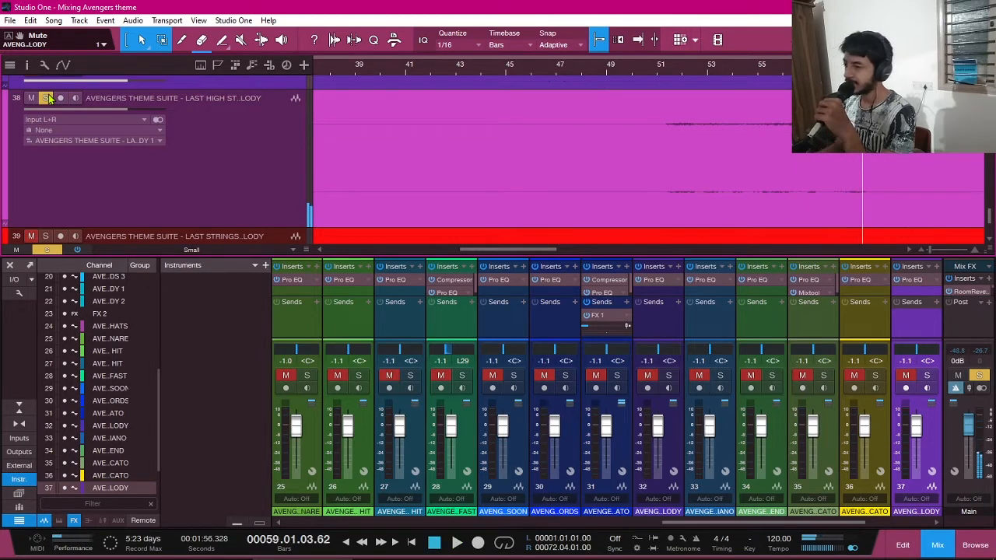
- Take track 38 out of solo and play the full mix from about bar 45 into the last high strings melody
{"action": "left_click", "coordinate": [45, 98]}
{"action": "left_click", "coordinate": [653, 73]}
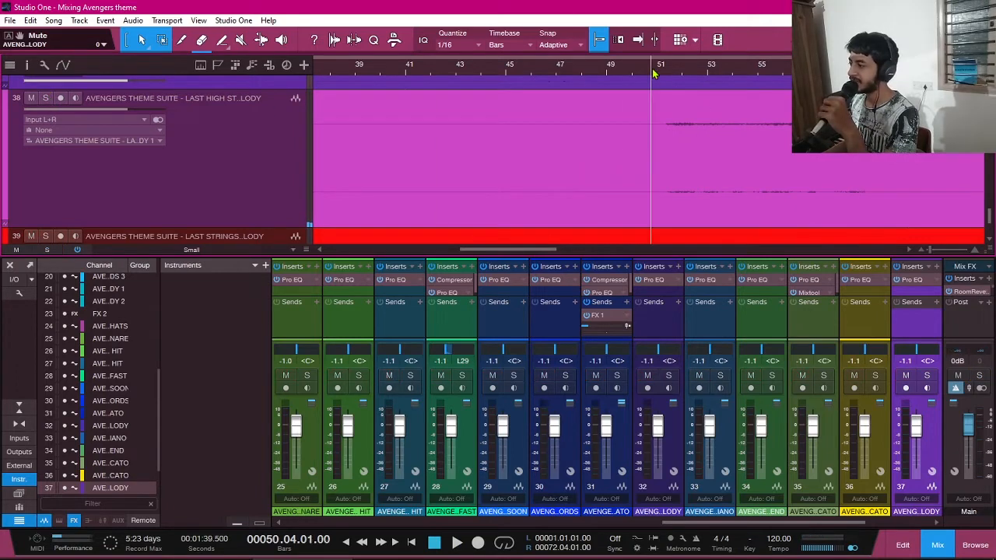
{"action": "left_click", "coordinate": [643, 71]}
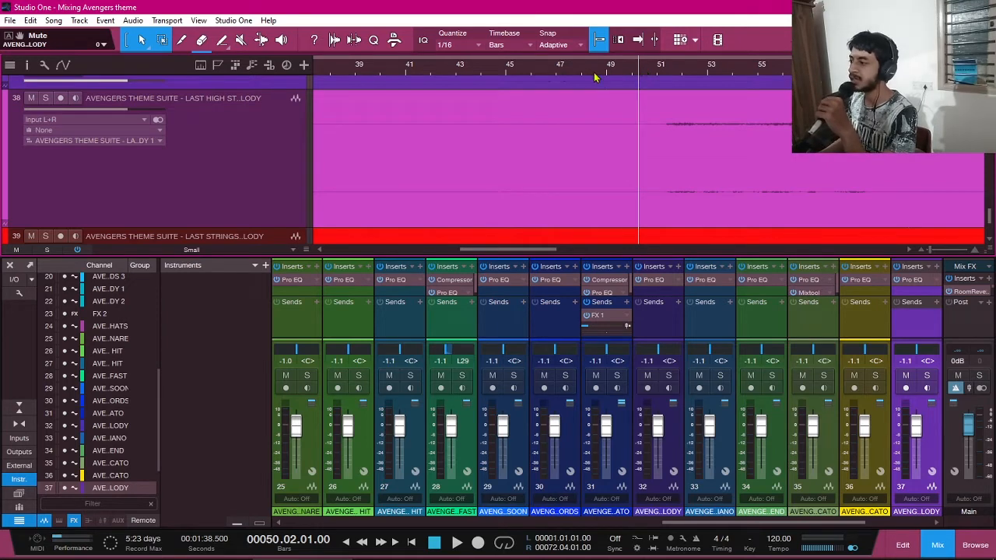
{"action": "left_click", "coordinate": [506, 73]}
{"action": "key", "text": "space"}
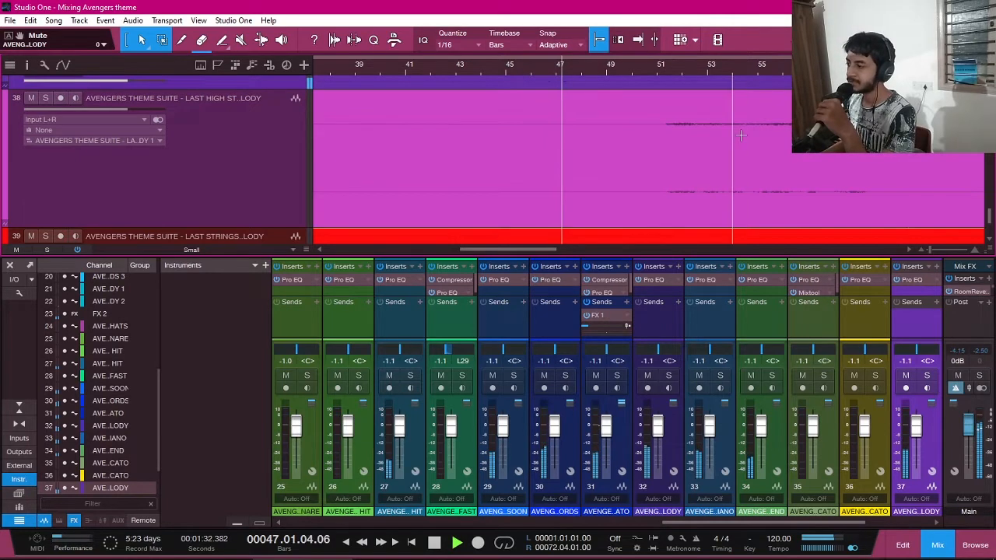
{"action": "scroll", "coordinate": [743, 136], "scroll_direction": "right", "scroll_amount": 6}
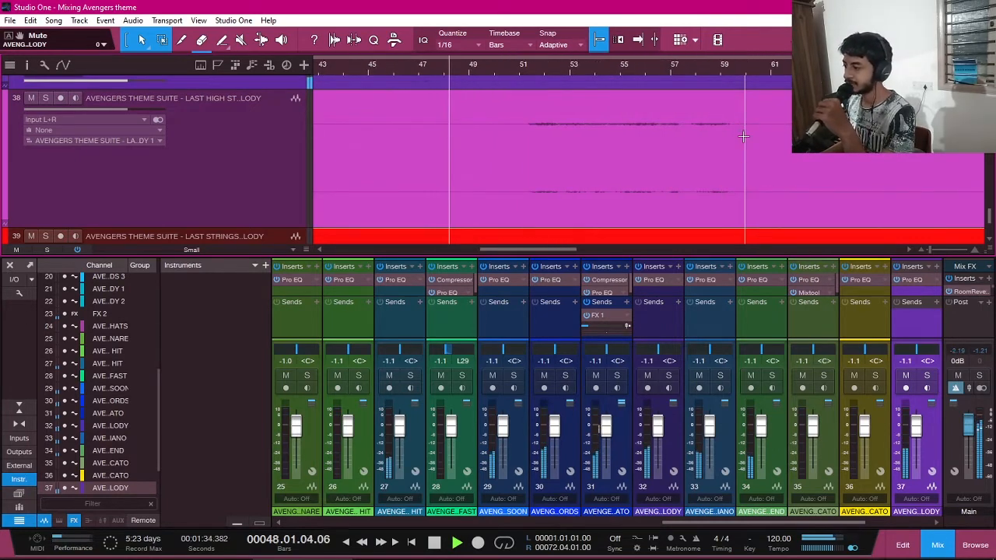
{"action": "scroll", "coordinate": [744, 136], "scroll_direction": "right", "scroll_amount": 1}
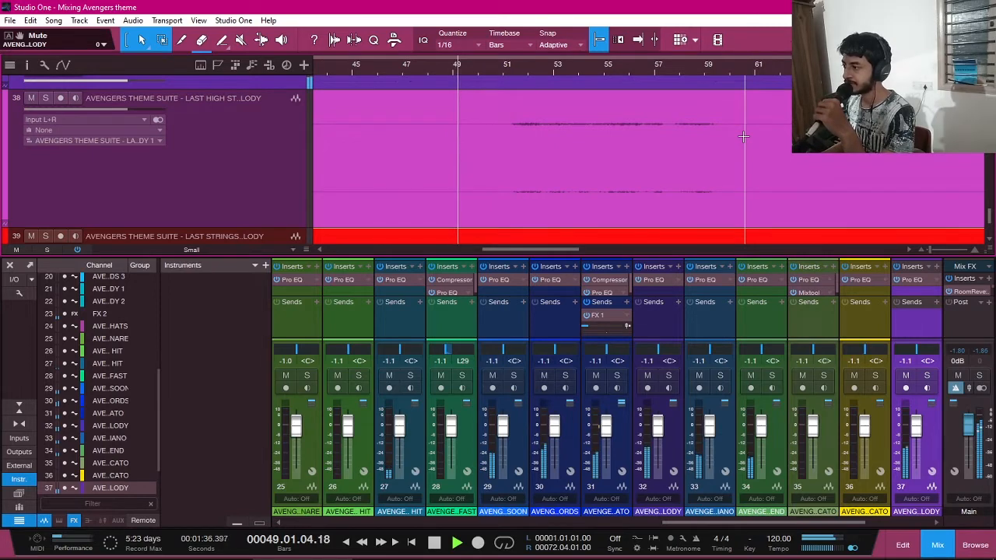
{"action": "scroll", "coordinate": [753, 143], "scroll_direction": "right", "scroll_amount": 2}
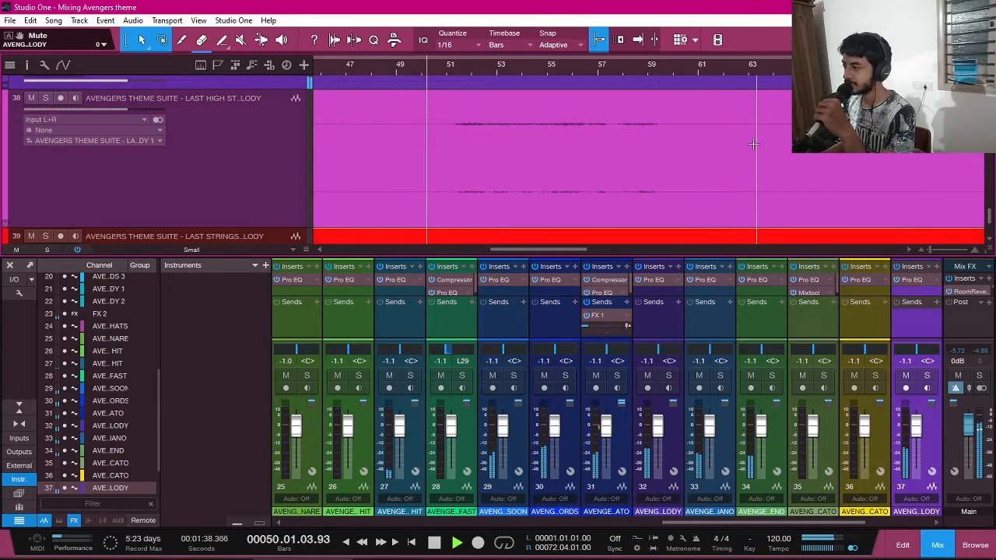
{"action": "scroll", "coordinate": [751, 144], "scroll_direction": "right", "scroll_amount": 1}
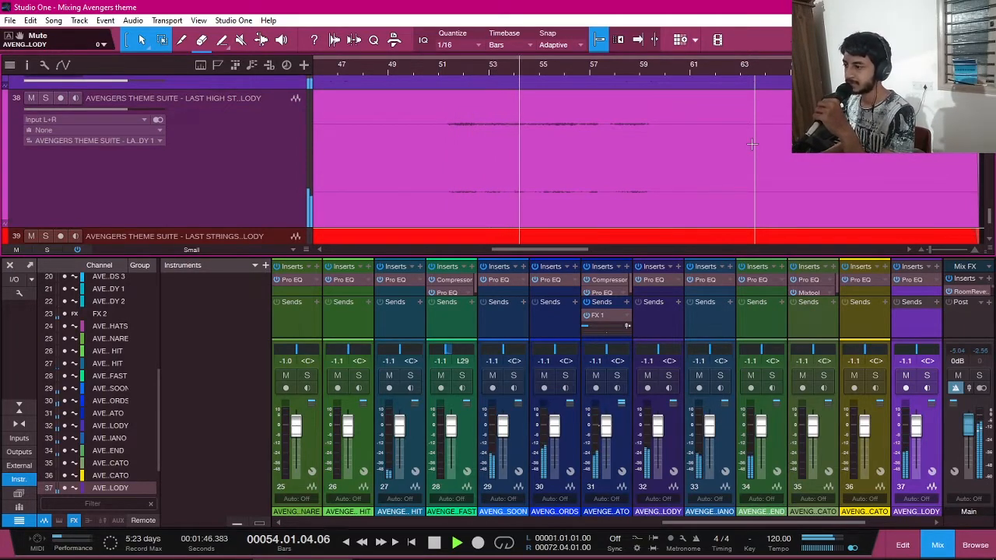
- Briefly mute and unmute track 38 during full-mix playback around bar 54 to compare its contribution, and shrink the track
{"action": "left_click", "coordinate": [30, 98]}
{"action": "left_click", "coordinate": [30, 98]}
{"action": "left_click", "coordinate": [217, 168]}
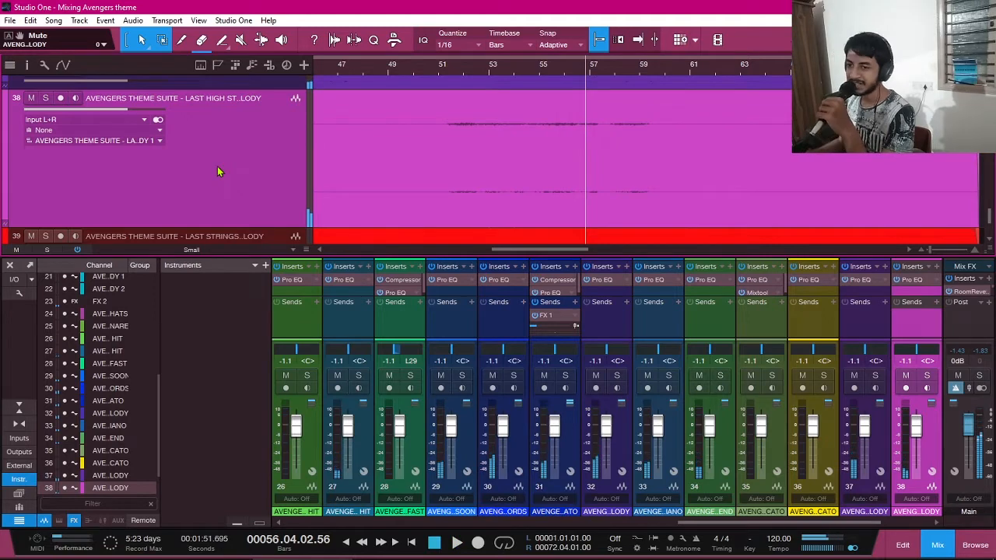
{"action": "scroll", "coordinate": [485, 168], "scroll_direction": "down", "scroll_amount": 2}
{"action": "scroll", "coordinate": [484, 168], "scroll_direction": "down", "scroll_amount": 2}
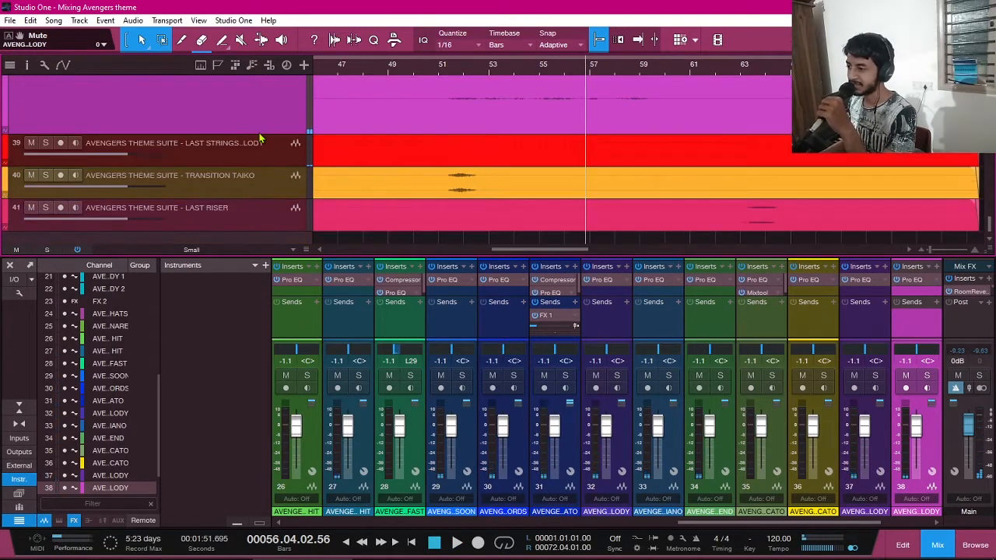
{"action": "scroll", "coordinate": [259, 135], "scroll_direction": "down", "scroll_amount": 1}
{"action": "scroll", "coordinate": [368, 154], "scroll_direction": "up", "scroll_amount": 2}
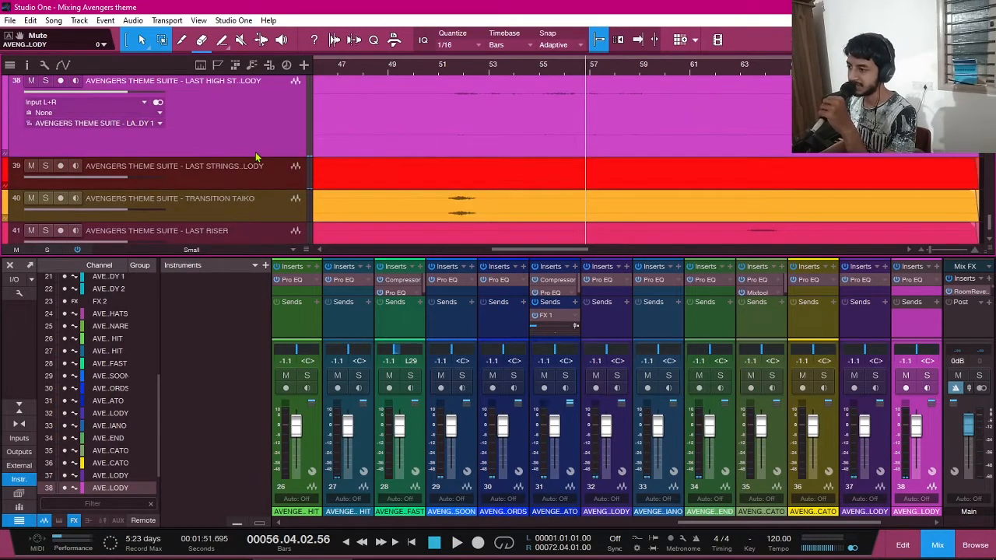
{"action": "left_click_drag", "start_coordinate": [252, 155], "coordinate": [254, 100]}
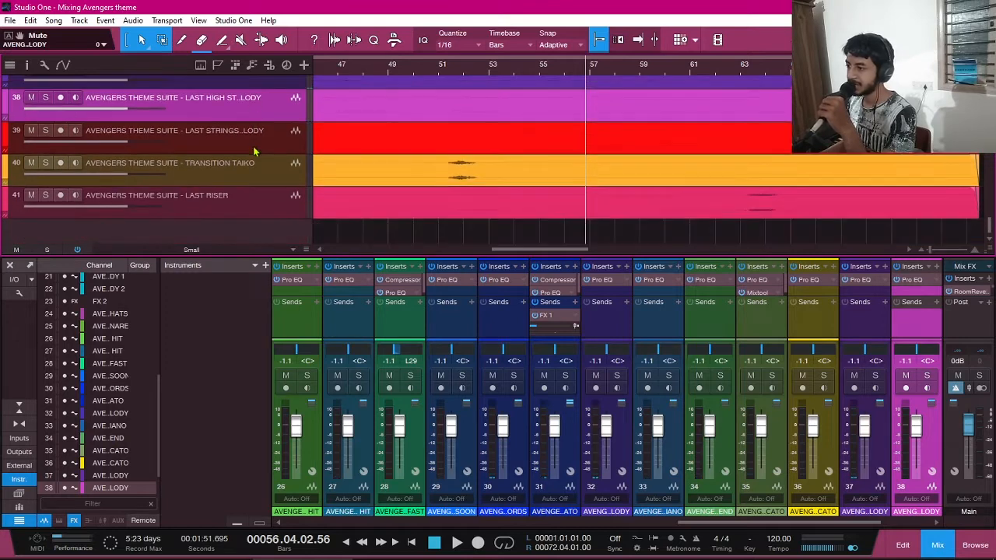
- Enlarge track 39 and play its last strings melody in solo from bar 51
{"action": "left_click_drag", "start_coordinate": [249, 155], "coordinate": [249, 226]}
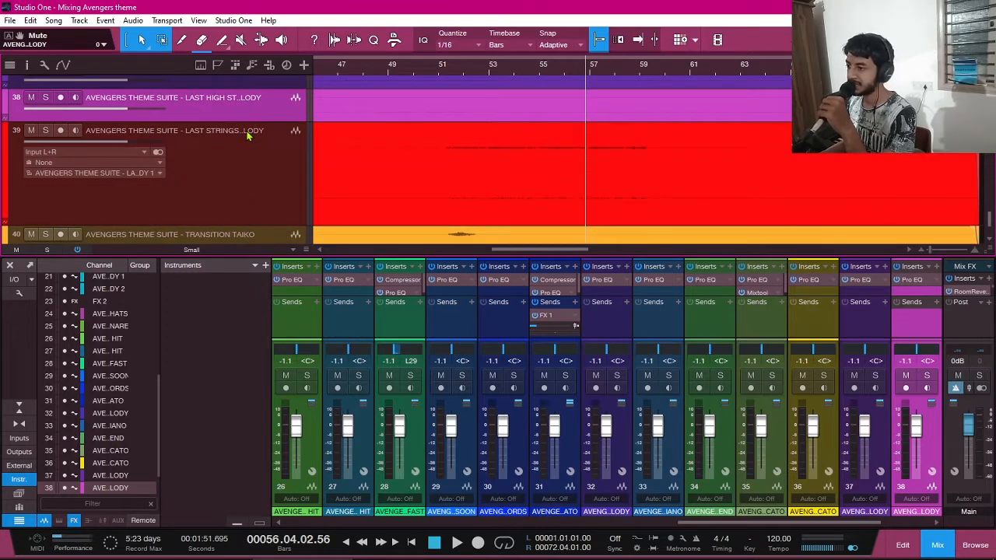
{"action": "left_click", "coordinate": [445, 67]}
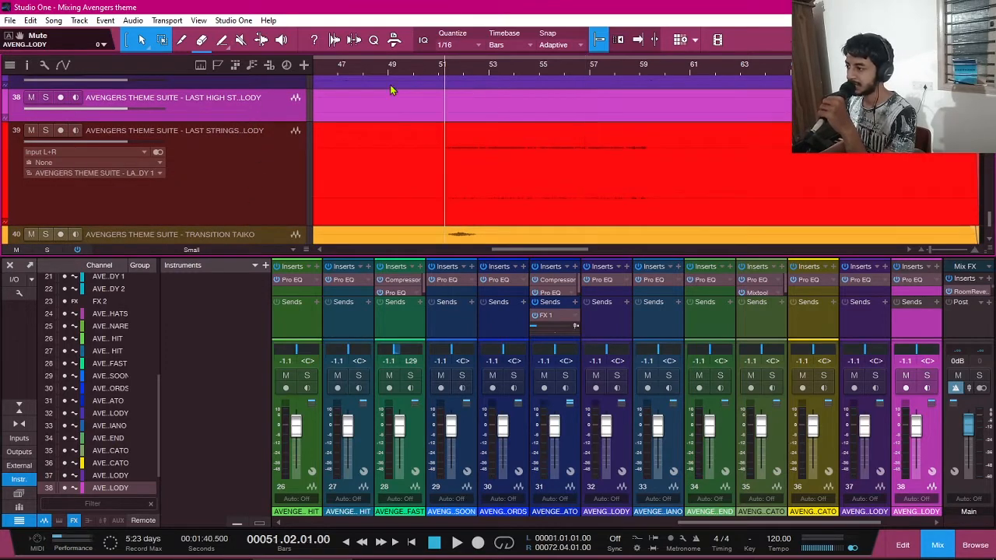
{"action": "left_click", "coordinate": [45, 130]}
{"action": "key", "text": "space"}
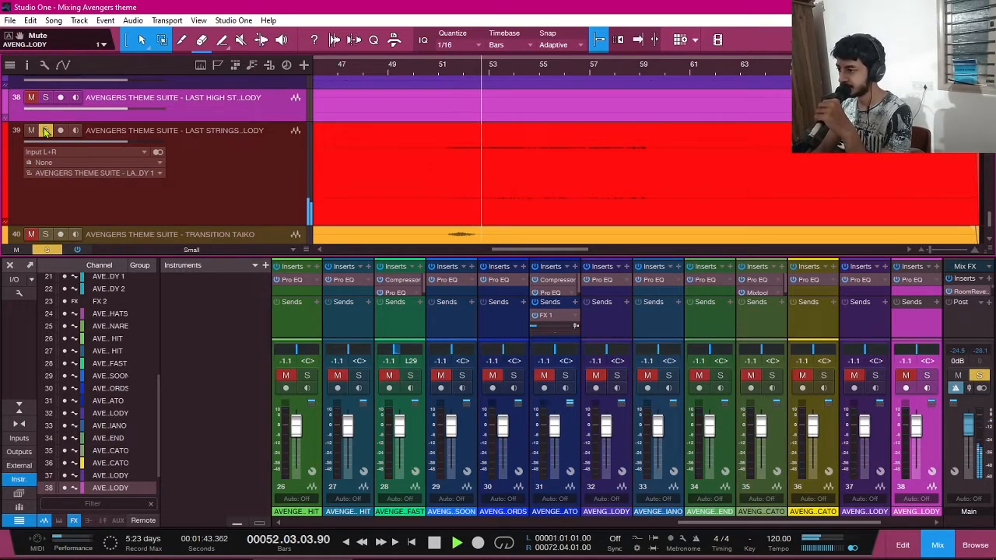
- Bring back the full mix during playback, compare it with track 39 muted, and shrink track 39
{"action": "left_click", "coordinate": [45, 131]}
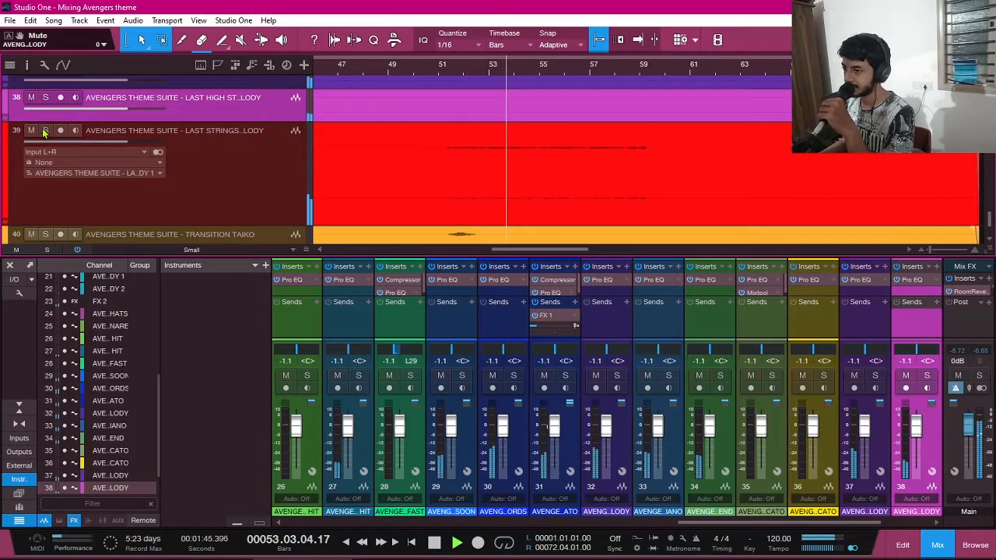
{"action": "left_click", "coordinate": [31, 131]}
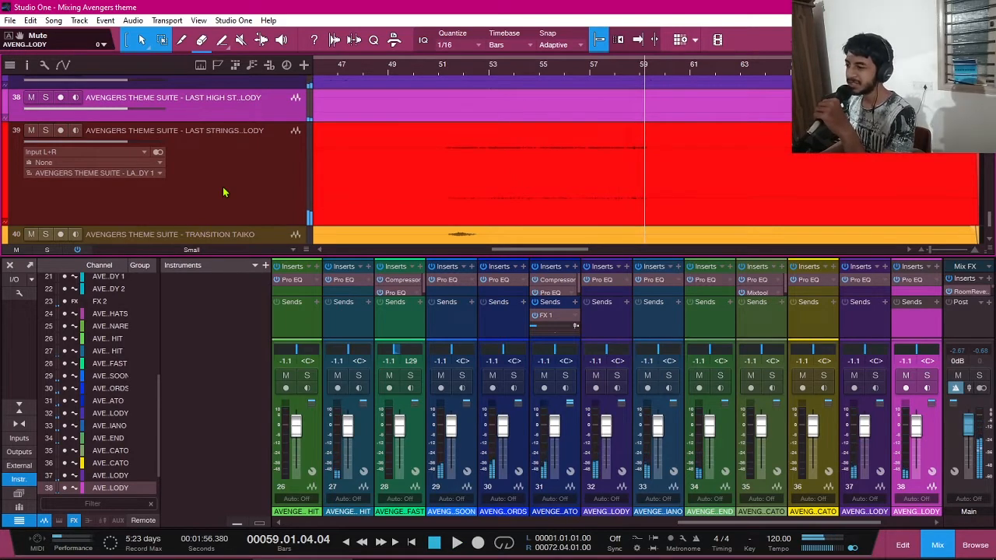
{"action": "left_click", "coordinate": [224, 193]}
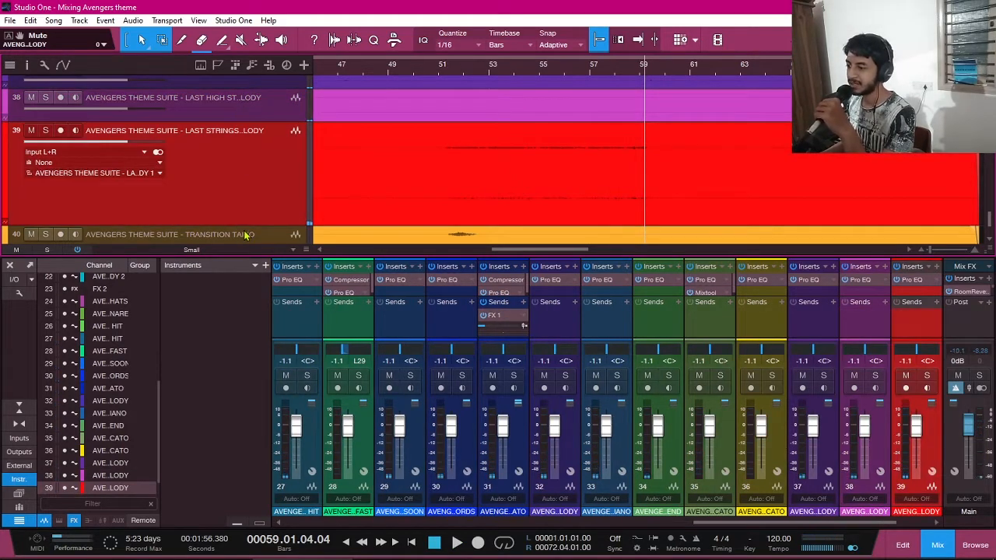
{"action": "left_click_drag", "start_coordinate": [246, 227], "coordinate": [244, 153]}
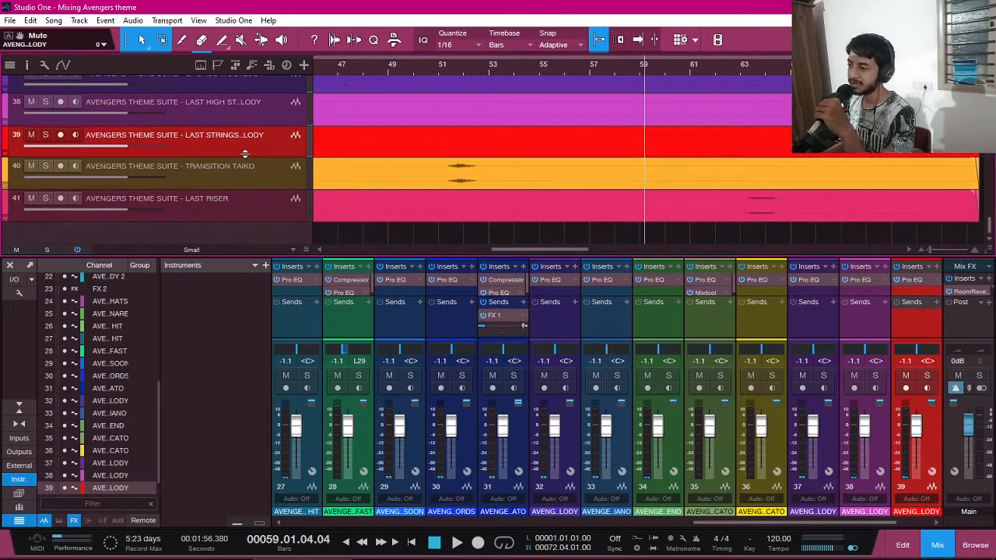
{"action": "scroll", "coordinate": [496, 187], "scroll_direction": "down", "scroll_amount": 1}
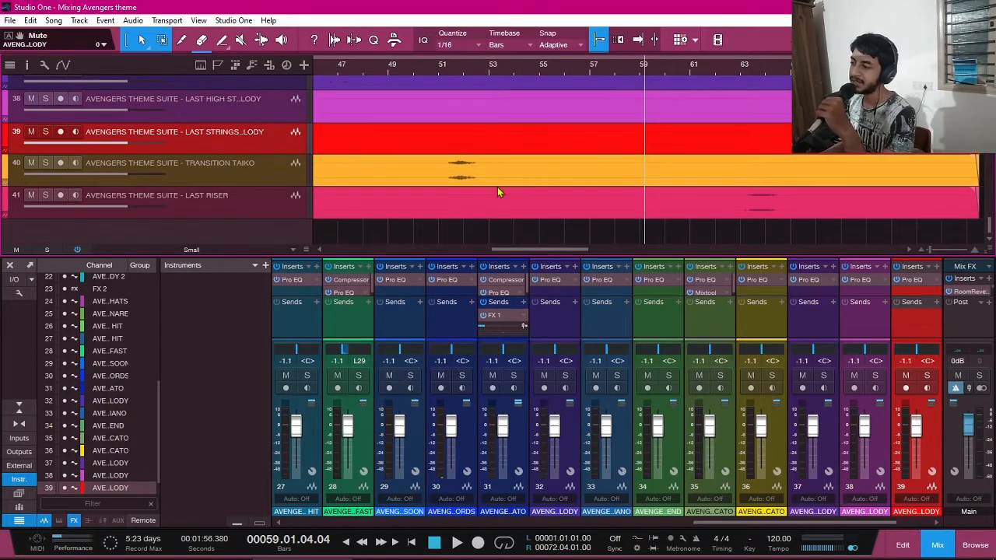
- Enlarge track 40 and play its transition taiko hit in solo from bar 51
{"action": "left_click_drag", "start_coordinate": [242, 185], "coordinate": [242, 238]}
{"action": "scroll", "coordinate": [350, 178], "scroll_direction": "down", "scroll_amount": 1}
{"action": "left_click", "coordinate": [444, 68]}
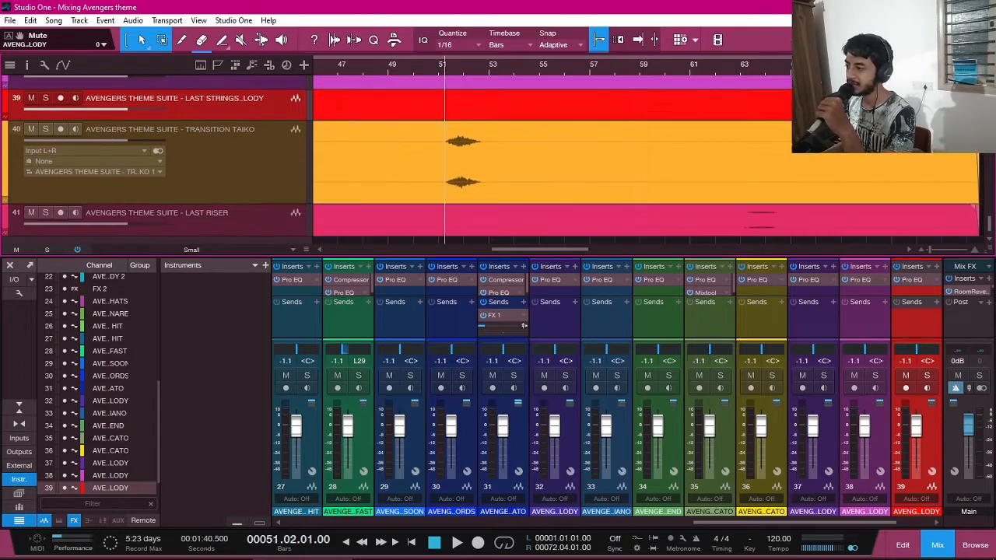
{"action": "left_click", "coordinate": [46, 130]}
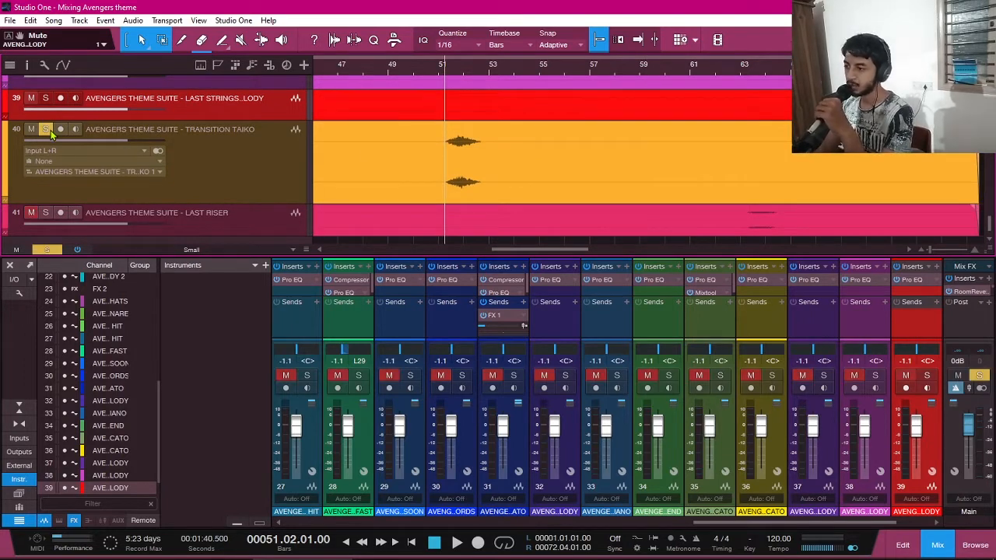
{"action": "key", "text": "space"}
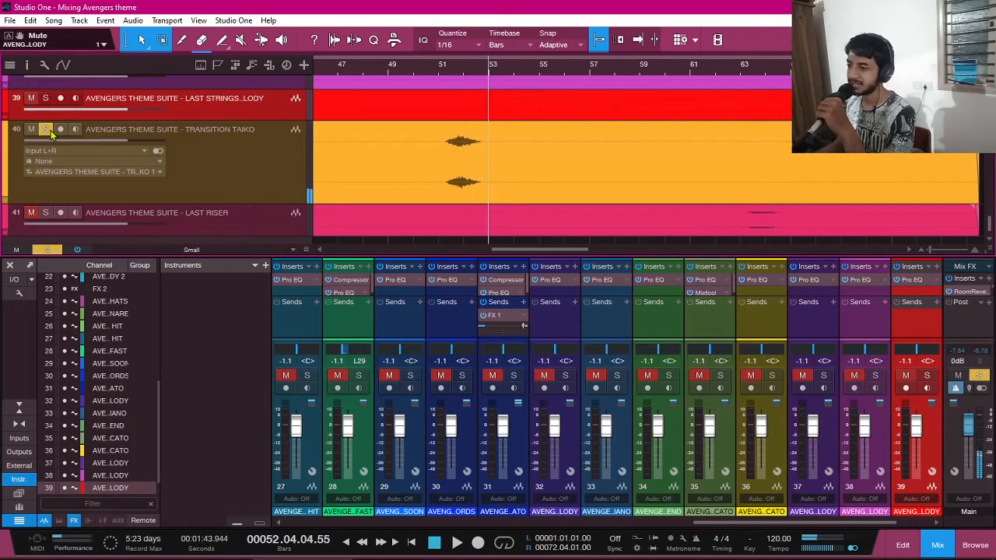
- Take track 40 out of solo, play the transition taiko in the full mix from bar 49, and shrink the track
{"action": "left_click", "coordinate": [48, 131]}
{"action": "left_click", "coordinate": [394, 71]}
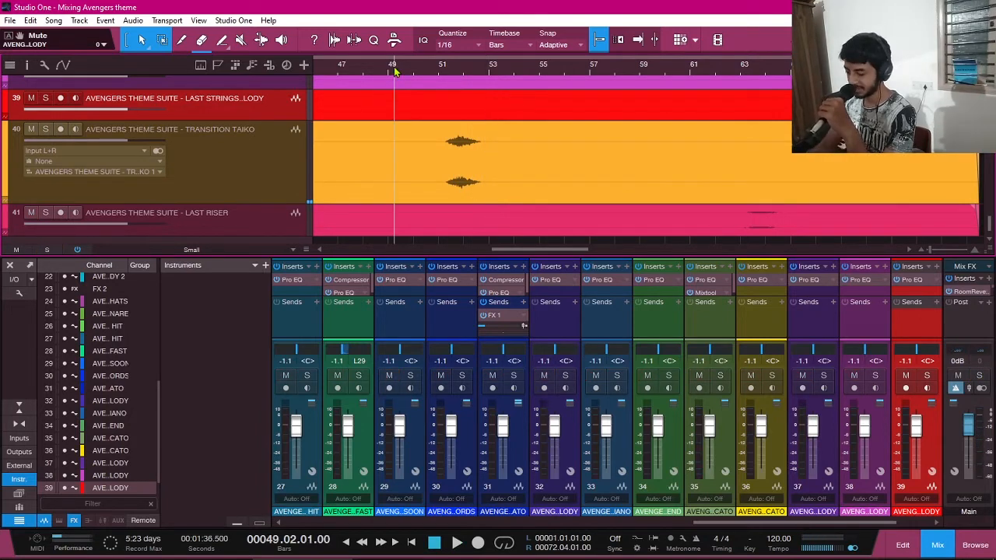
{"action": "key", "text": "space"}
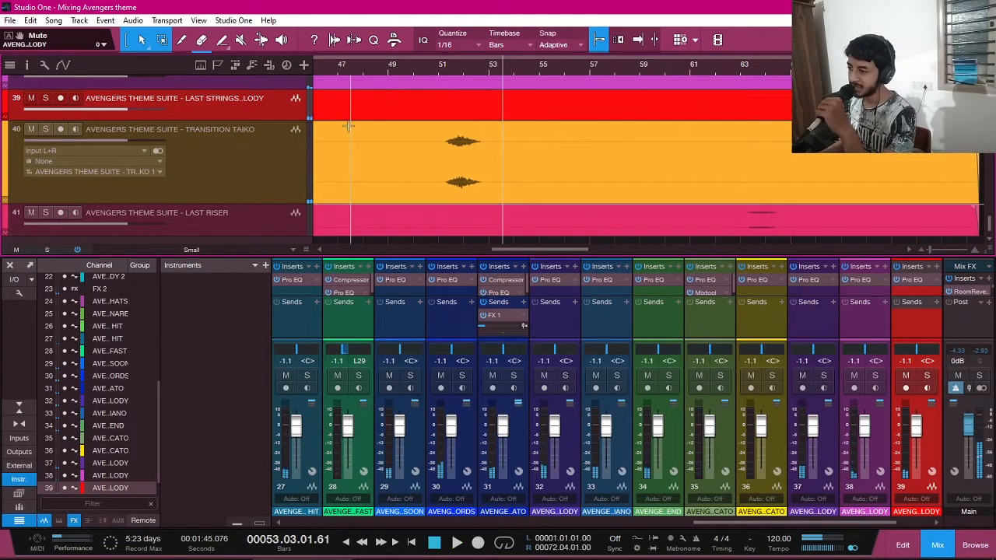
{"action": "left_click_drag", "start_coordinate": [265, 204], "coordinate": [268, 156]}
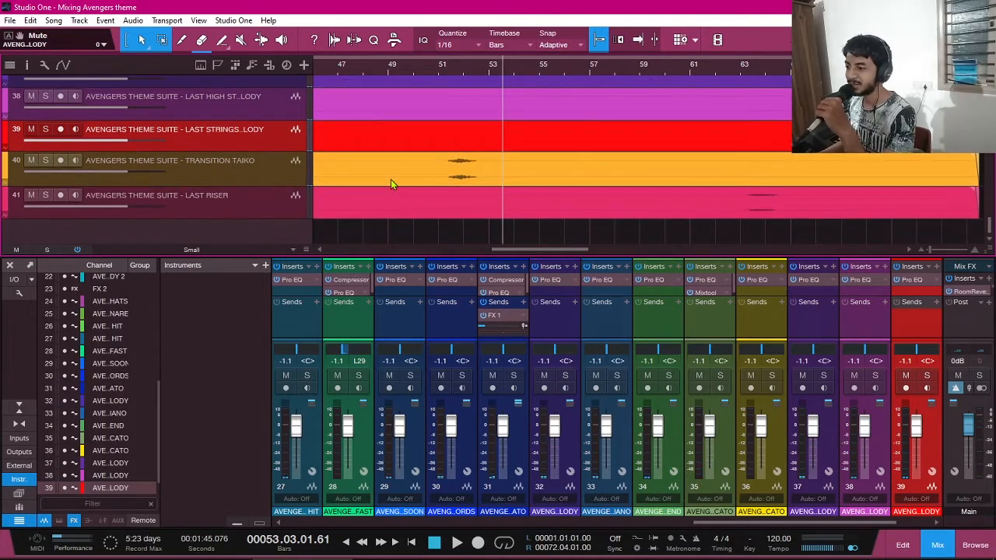
- Enlarge track 41 and play its last riser in solo from just before bar 63
{"action": "mouse_move", "coordinate": [261, 219]}
{"action": "left_mouse_down"}
{"action": "mouse_move", "coordinate": [267, 242]}
{"action": "mouse_move", "coordinate": [264, 229]}
{"action": "left_mouse_up"}
{"action": "scroll", "coordinate": [342, 185], "scroll_direction": "down", "scroll_amount": 2}
{"action": "scroll", "coordinate": [684, 186], "scroll_direction": "right", "scroll_amount": 2}
{"action": "left_click", "coordinate": [686, 70]}
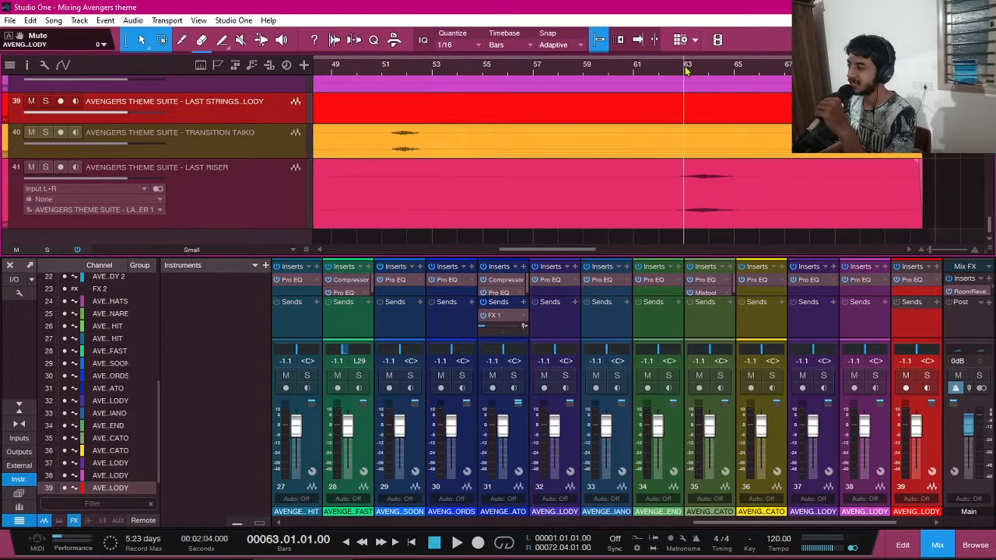
{"action": "left_click", "coordinate": [45, 167]}
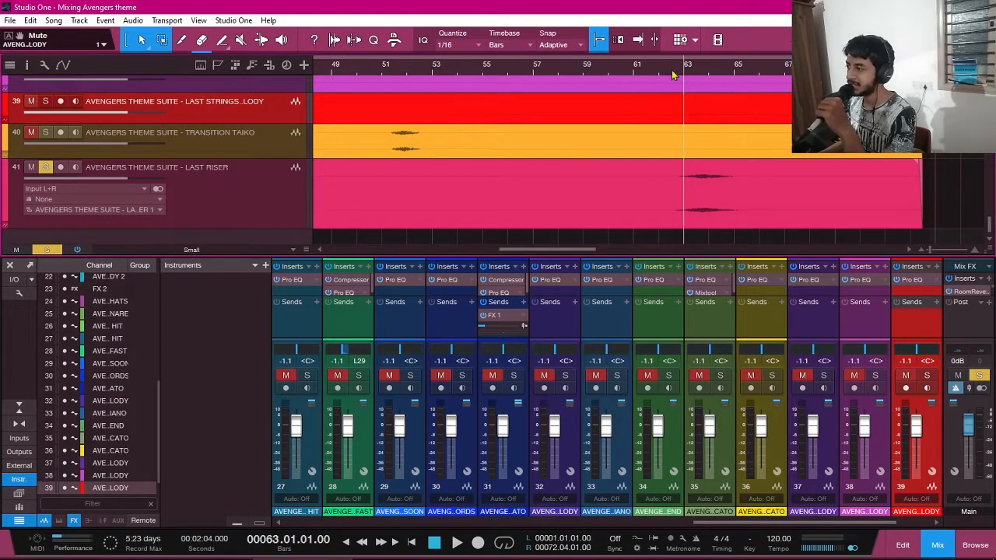
{"action": "left_click", "coordinate": [672, 74]}
{"action": "key", "text": "space"}
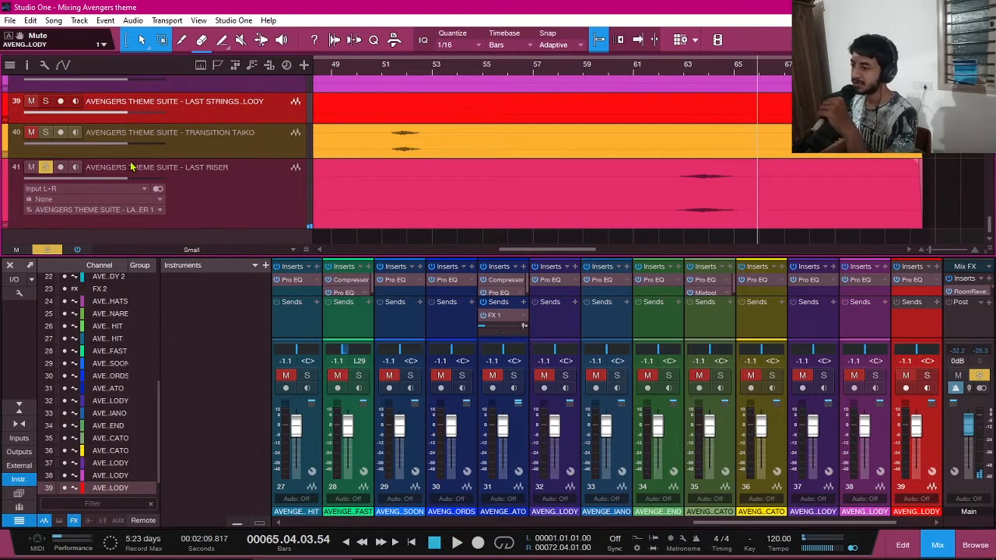
- Take track 41 out of solo and play the last riser in the full mix from bar 61 and again from bar 57
{"action": "key", "text": "s"}
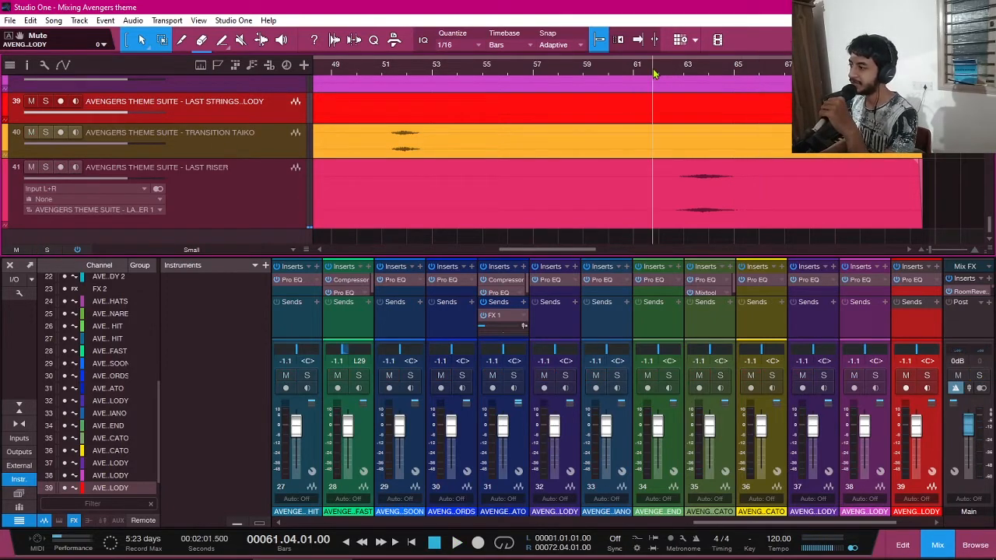
{"action": "key", "text": "space"}
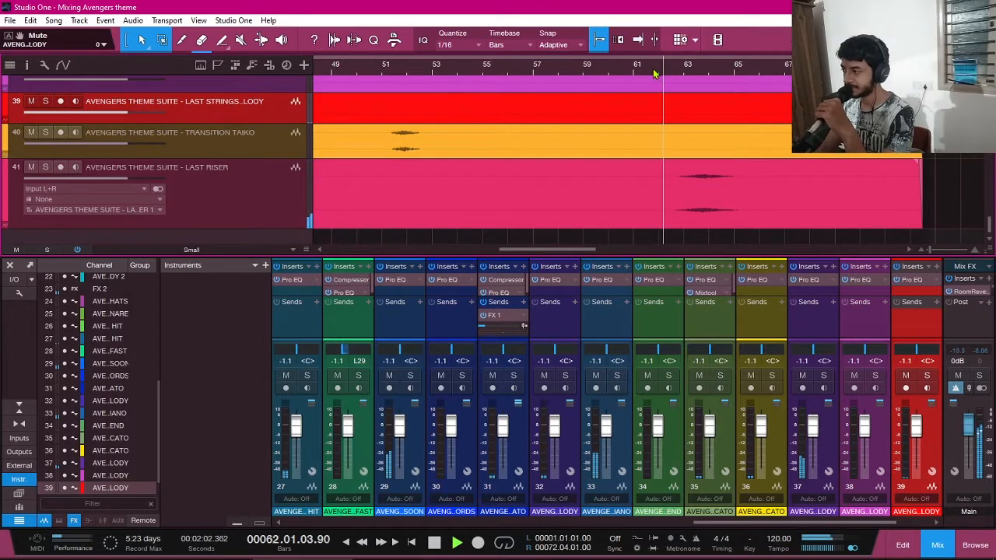
{"action": "left_click", "coordinate": [548, 70]}
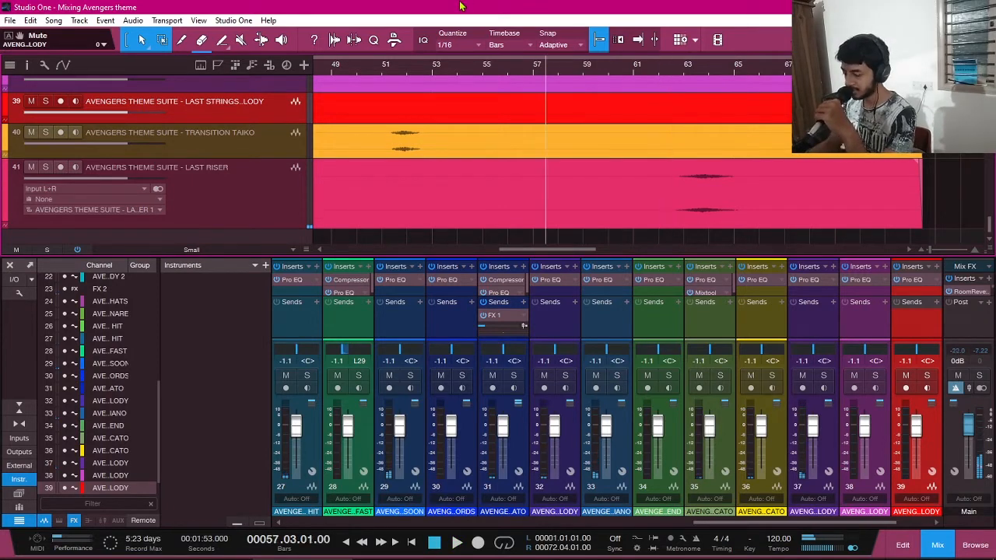
{"action": "key", "text": "space"}
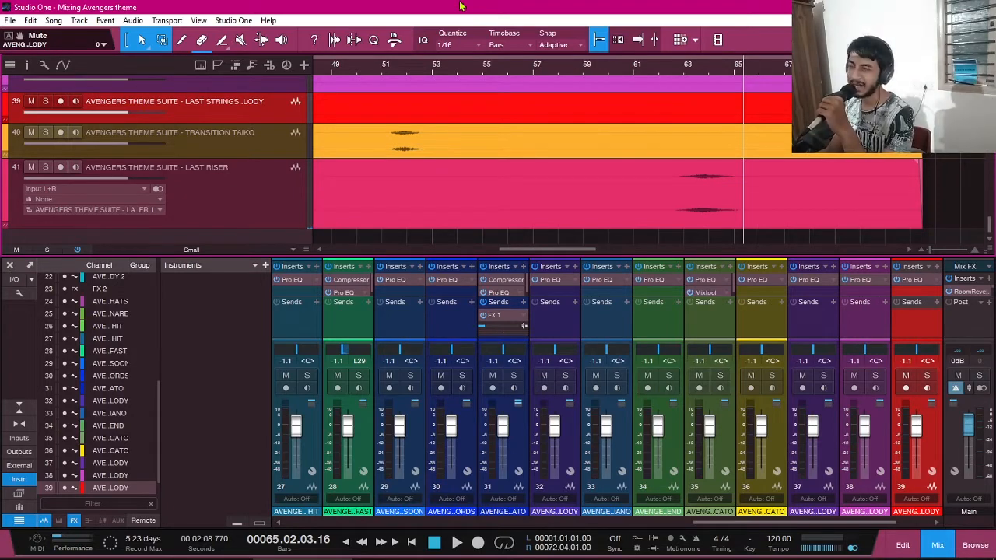
- Place the playhead at bar 62, select track 41, inspect the Pro EQ settings on its channel, and close the plug-in
{"action": "scroll", "coordinate": [856, 116], "scroll_direction": "right", "scroll_amount": 2}
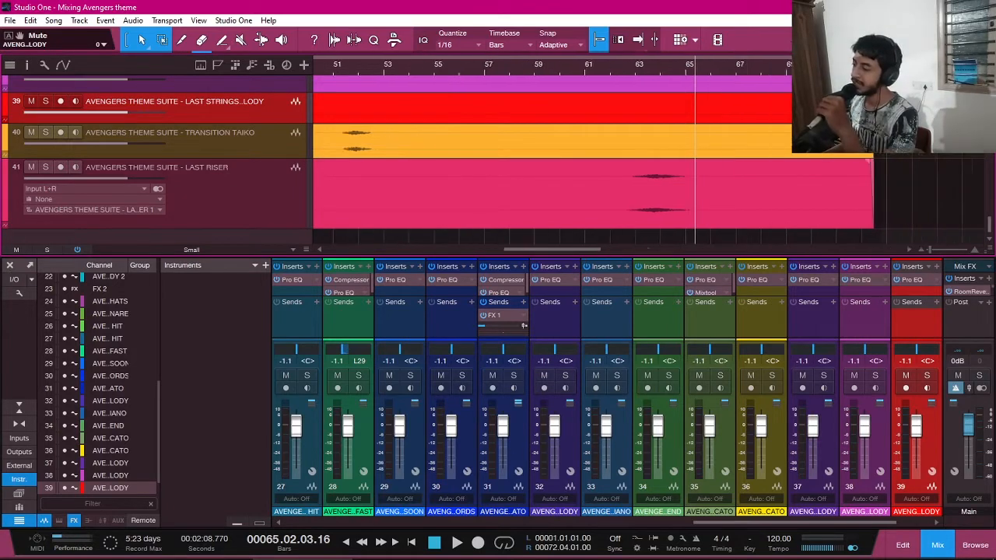
{"action": "left_click", "coordinate": [585, 69]}
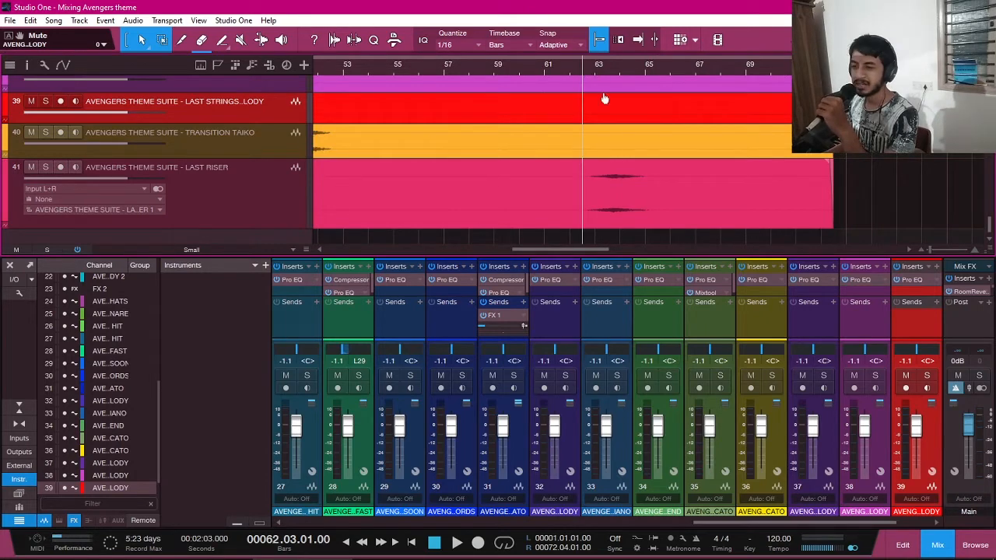
{"action": "scroll", "coordinate": [644, 173], "scroll_direction": "down", "scroll_amount": 1}
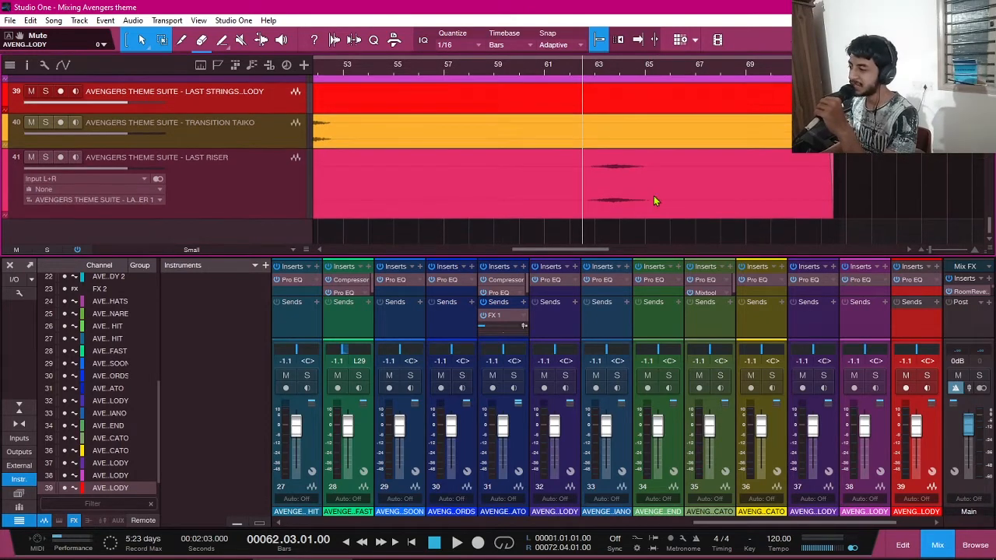
{"action": "left_click", "coordinate": [231, 198]}
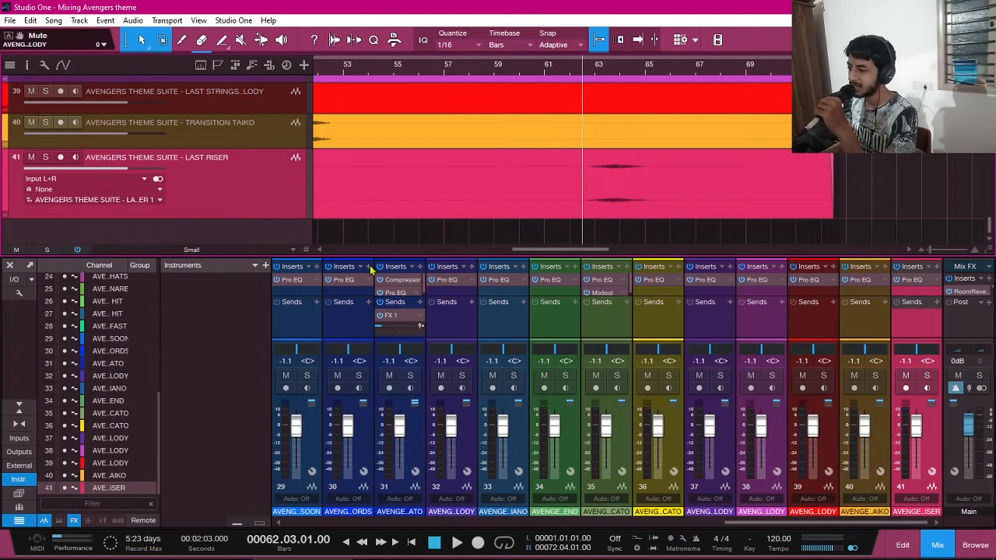
{"action": "double_click", "coordinate": [912, 280]}
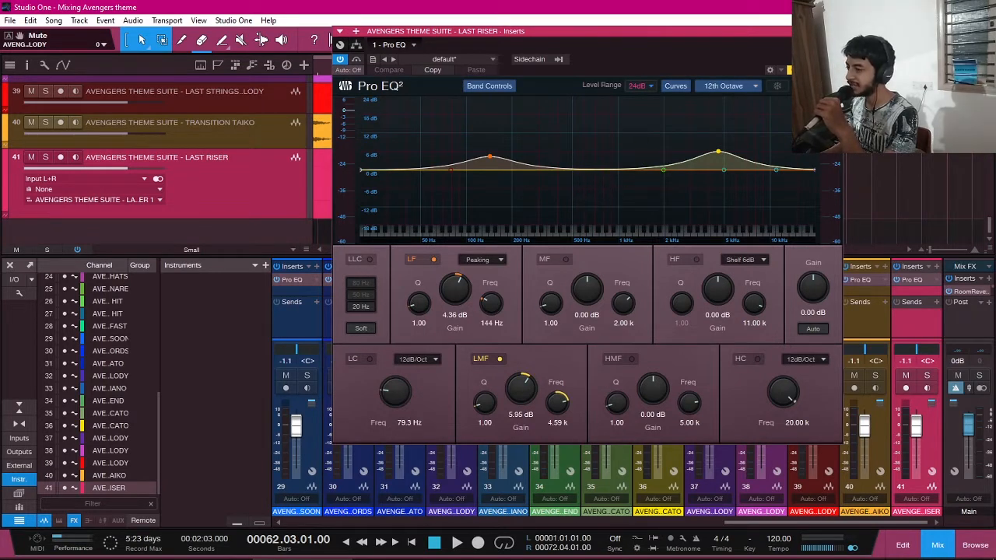
{"action": "left_click", "coordinate": [834, 31]}
- Fit the whole song in the arrangement, hide the mixer console, and set the track height to Normal
{"action": "scroll", "coordinate": [670, 162], "scroll_direction": "left", "scroll_amount": 6}
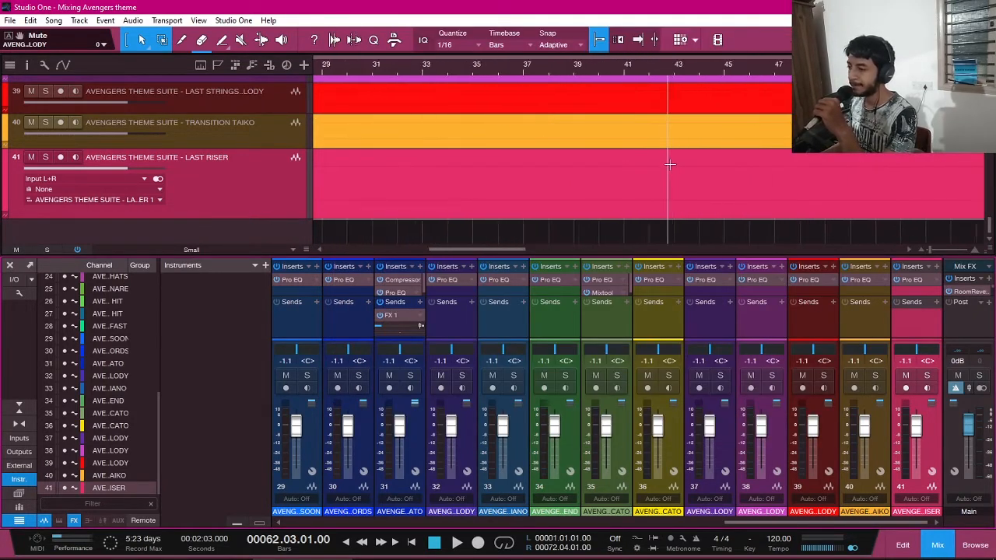
{"action": "scroll", "coordinate": [670, 164], "scroll_direction": "left", "scroll_amount": 7}
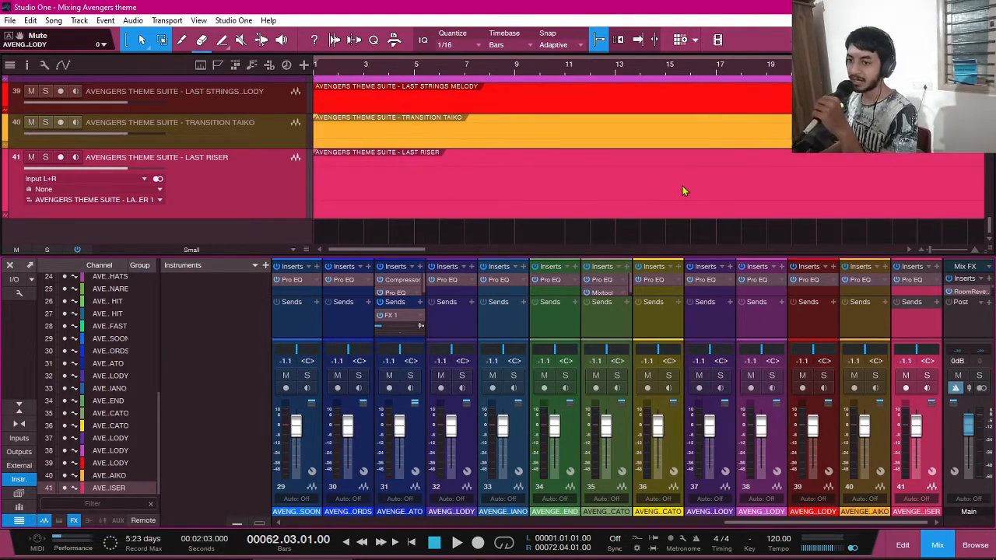
{"action": "scroll", "coordinate": [683, 188], "scroll_direction": "up", "scroll_amount": 8}
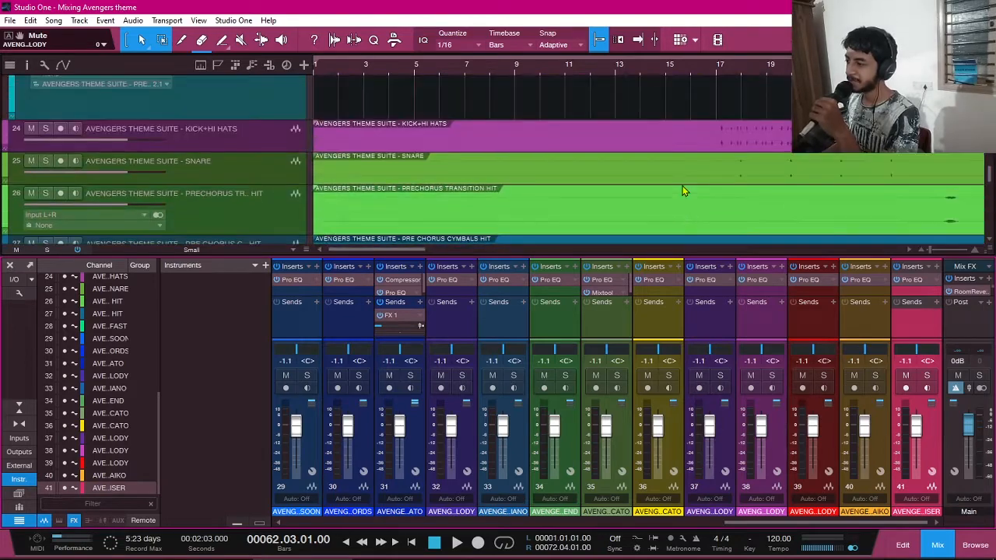
{"action": "scroll", "coordinate": [682, 190], "scroll_direction": "up", "scroll_amount": 10}
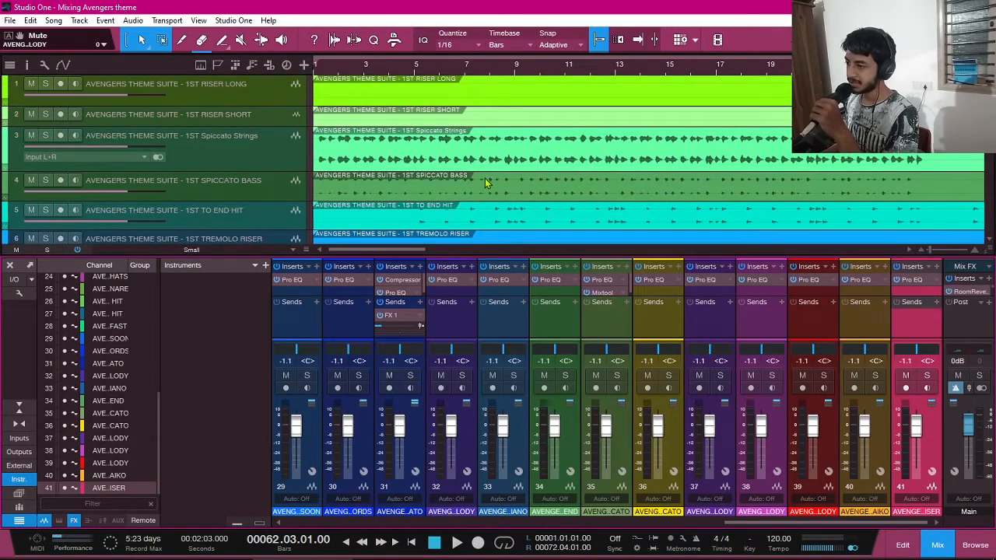
{"action": "scroll", "coordinate": [484, 182], "scroll_direction": "down", "scroll_amount": 10}
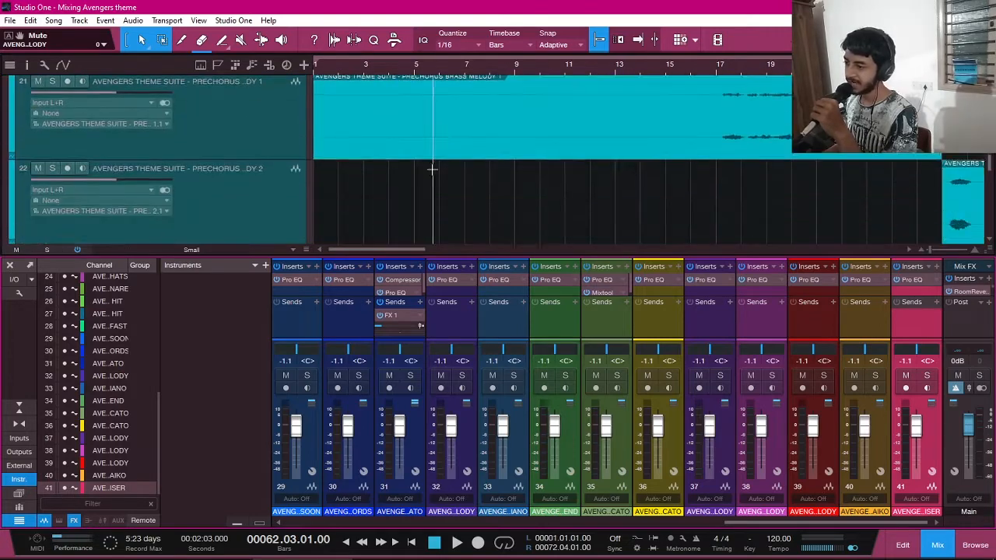
{"action": "scroll", "coordinate": [432, 169], "scroll_direction": "down", "scroll_amount": 3}
{"action": "scroll", "coordinate": [432, 169], "scroll_direction": "up", "scroll_amount": 2}
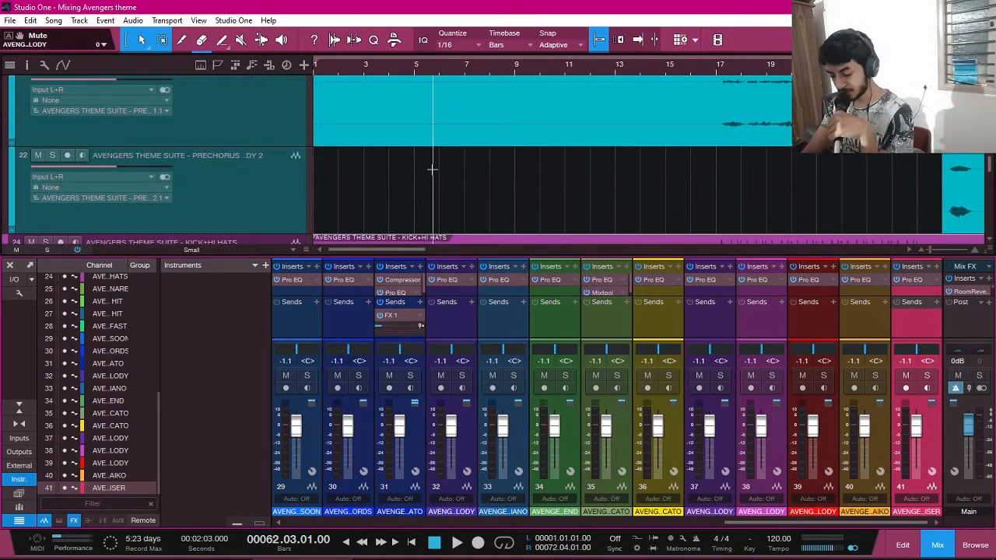
{"action": "key", "text": "z"}
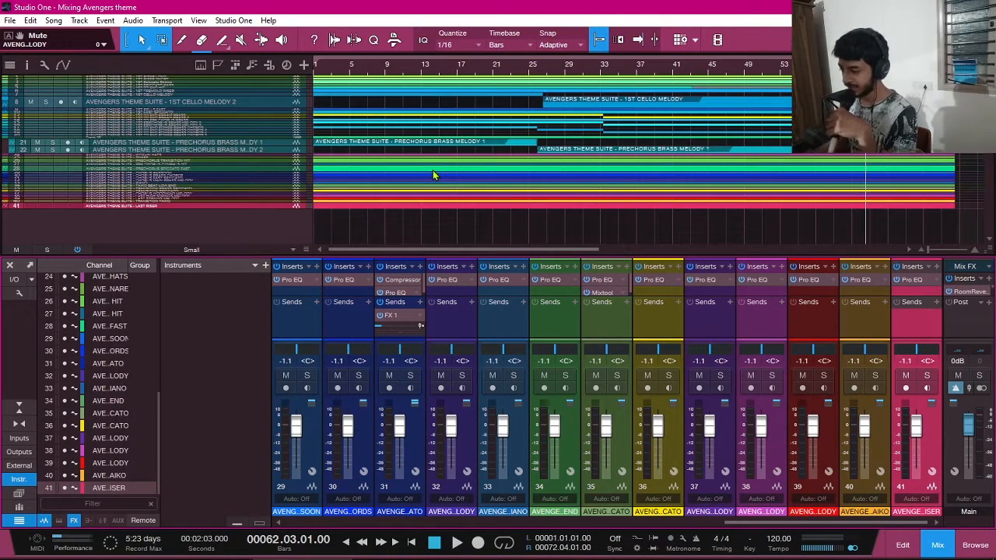
{"action": "key", "text": "F3"}
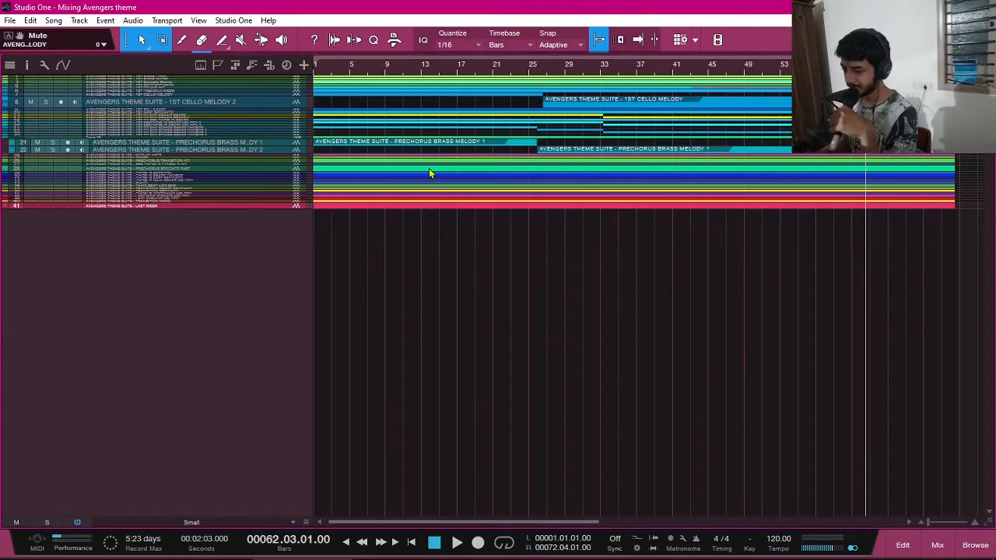
{"action": "key", "text": "shift+e"}
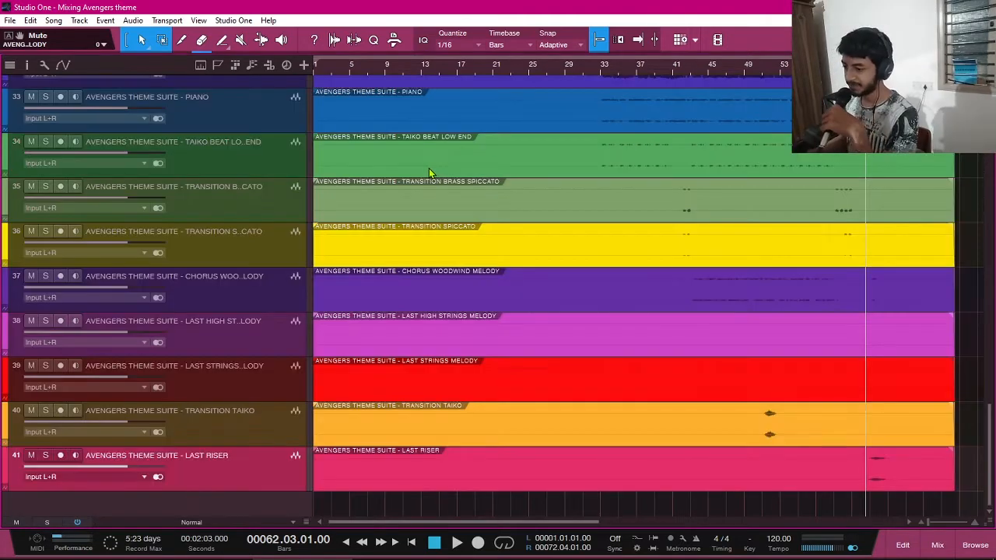
- Mark a range on the 1st Riser Long track up to about bar 23, then on the 1st To End Hit track from about bar 27 to 48
{"action": "scroll", "coordinate": [428, 173], "scroll_direction": "up", "scroll_amount": 15}
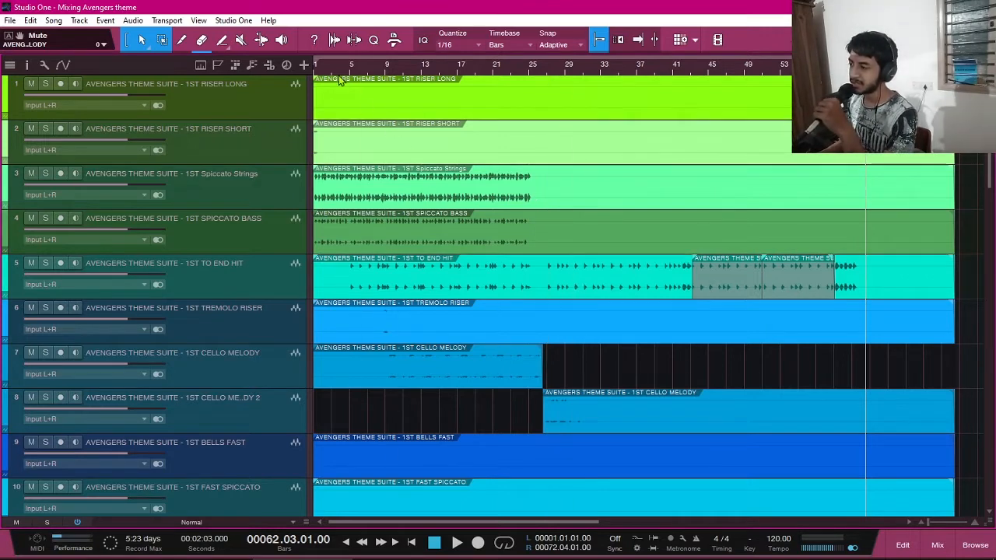
{"action": "left_click", "coordinate": [519, 88]}
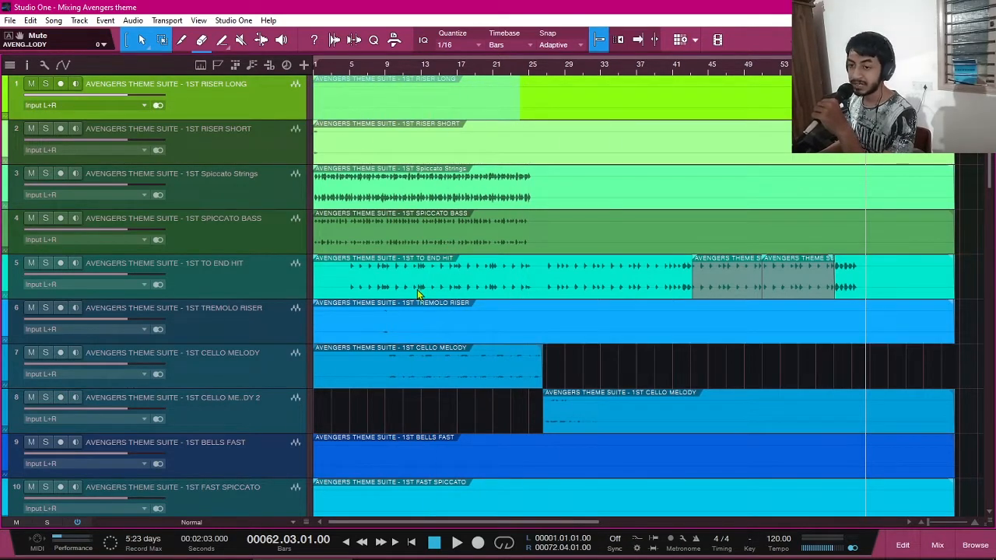
{"action": "left_click_drag", "start_coordinate": [544, 268], "coordinate": [731, 265]}
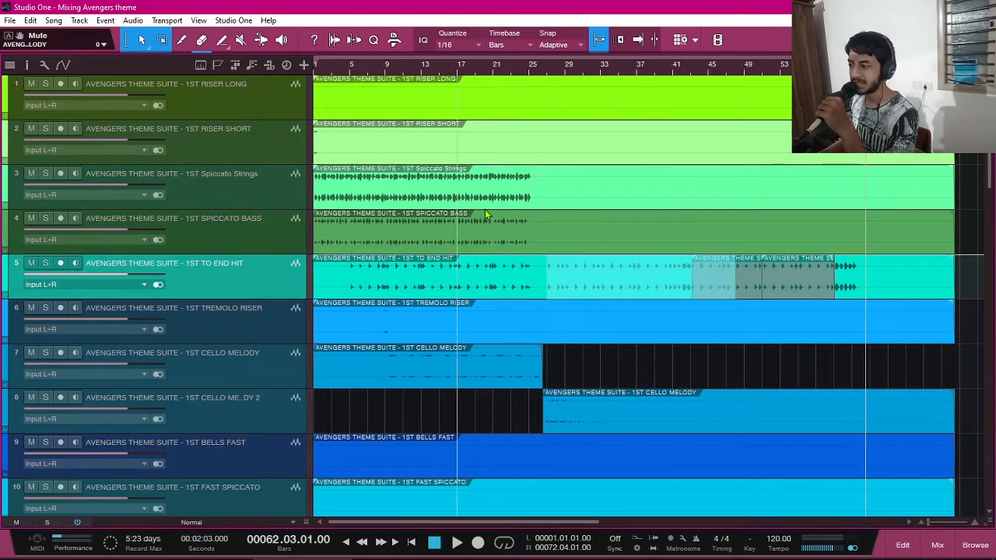
- Review the arrangement of the cello, brass, percussion, prechorus and chorus tracks from track 7 down to track 32
{"action": "scroll", "coordinate": [486, 304], "scroll_direction": "down", "scroll_amount": 3}
{"action": "scroll", "coordinate": [485, 303], "scroll_direction": "down", "scroll_amount": 7}
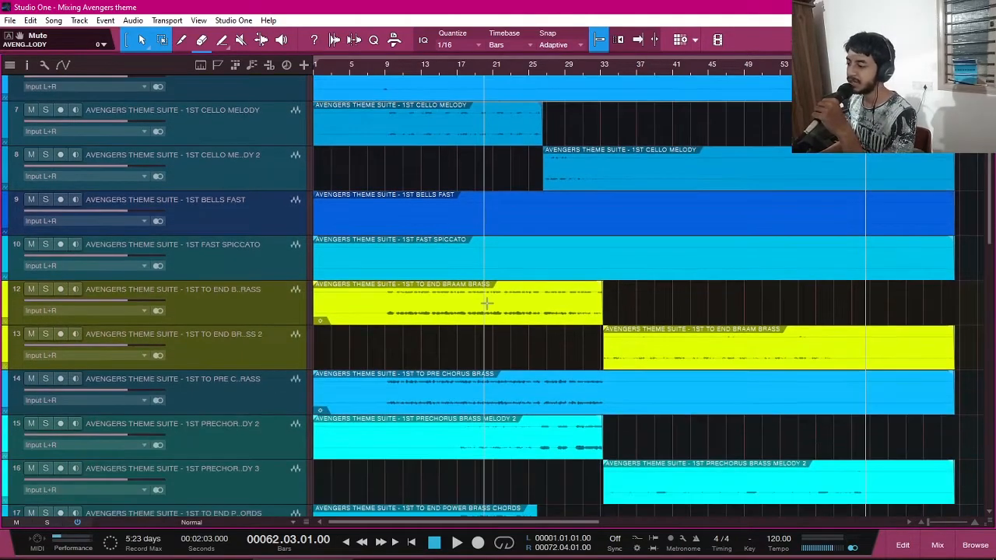
{"action": "scroll", "coordinate": [428, 233], "scroll_direction": "up", "scroll_amount": 2}
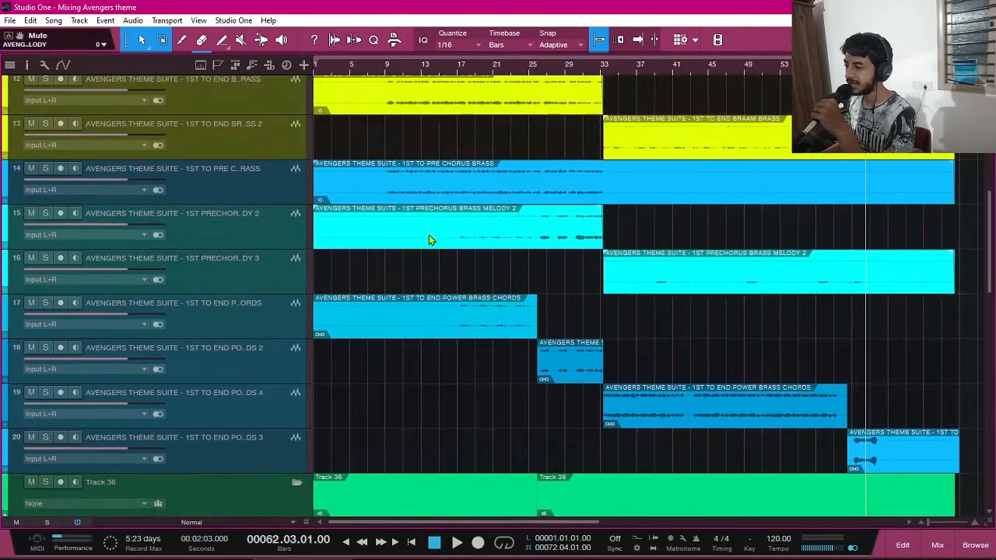
{"action": "scroll", "coordinate": [493, 304], "scroll_direction": "down", "scroll_amount": 2}
{"action": "scroll", "coordinate": [467, 272], "scroll_direction": "down", "scroll_amount": 2}
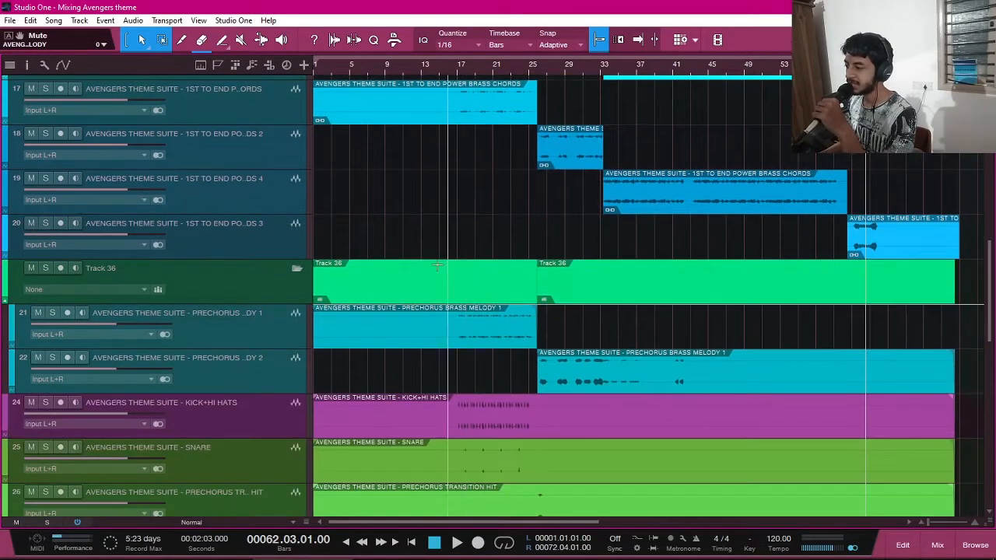
{"action": "scroll", "coordinate": [377, 242], "scroll_direction": "down", "scroll_amount": 6}
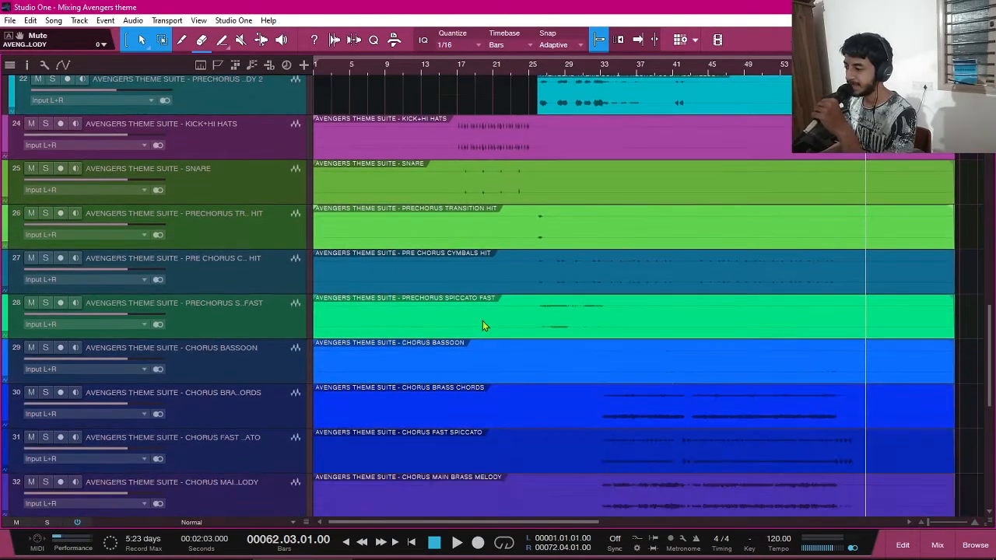
{"action": "scroll", "coordinate": [479, 322], "scroll_direction": "up", "scroll_amount": 1}
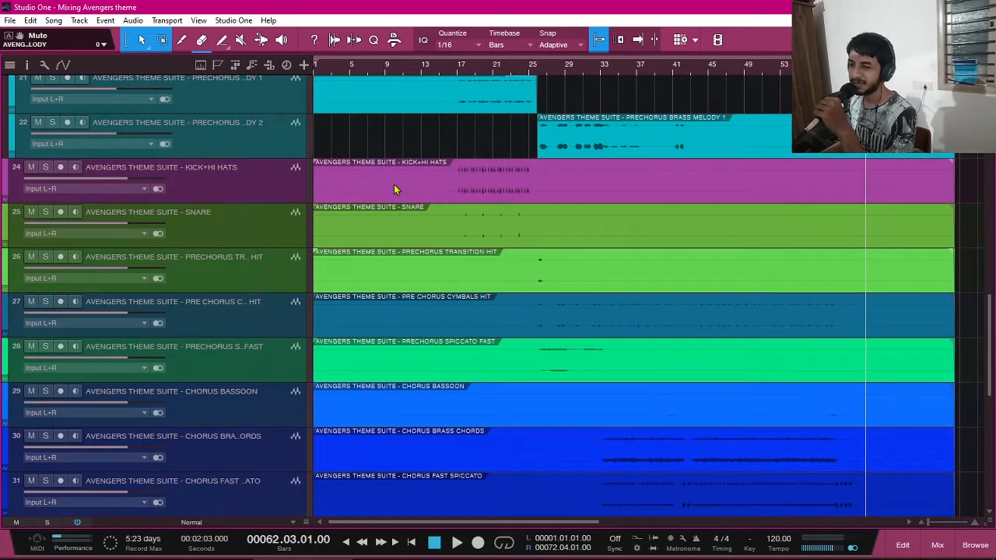
- Select the Kick+Hi Hats track, review the remaining tracks down to the last riser, and return to the first track at bar 1
{"action": "left_click", "coordinate": [264, 195]}
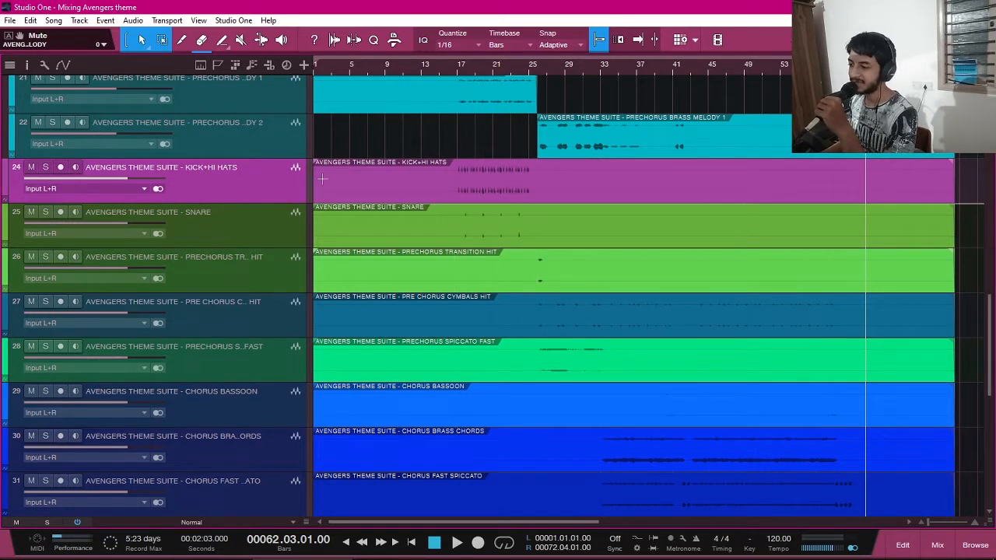
{"action": "scroll", "coordinate": [515, 337], "scroll_direction": "down", "scroll_amount": 6}
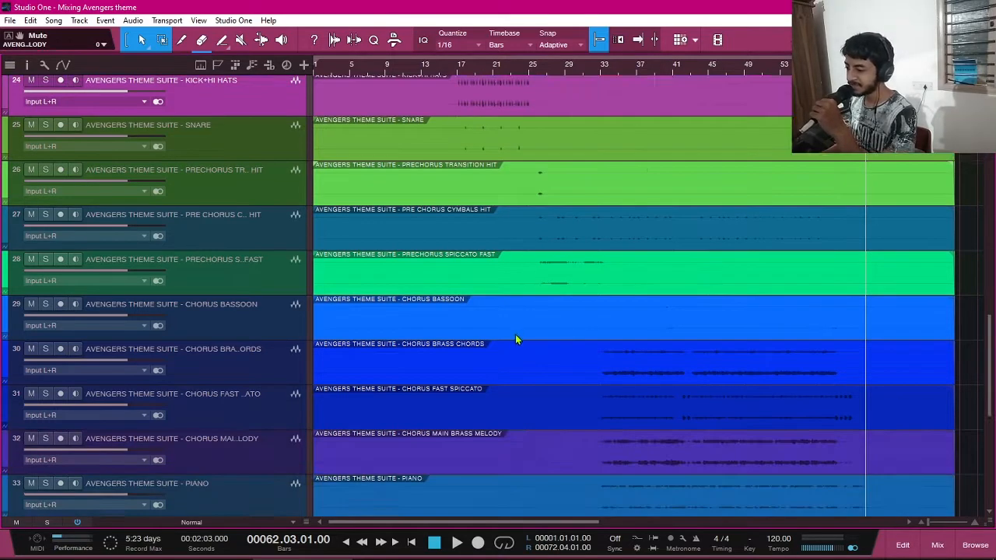
{"action": "scroll", "coordinate": [206, 286], "scroll_direction": "down", "scroll_amount": 2}
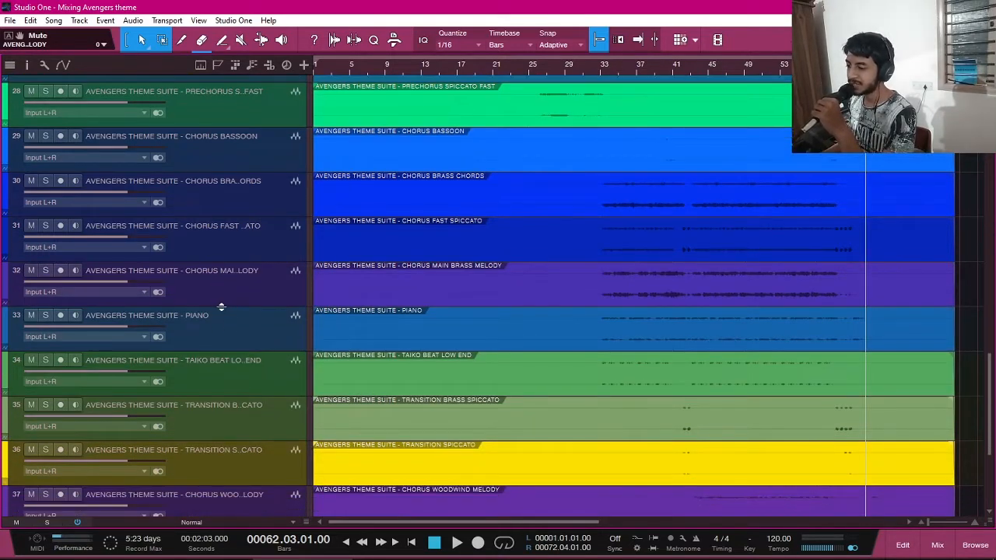
{"action": "scroll", "coordinate": [422, 259], "scroll_direction": "down", "scroll_amount": 4}
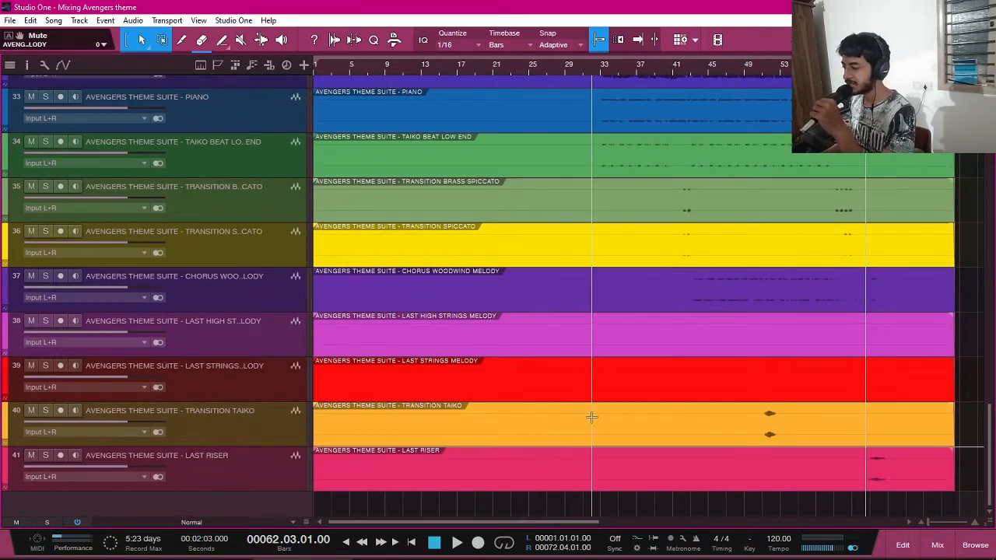
{"action": "scroll", "coordinate": [591, 416], "scroll_direction": "right", "scroll_amount": 4}
{"action": "scroll", "coordinate": [591, 416], "scroll_direction": "up", "scroll_amount": 20}
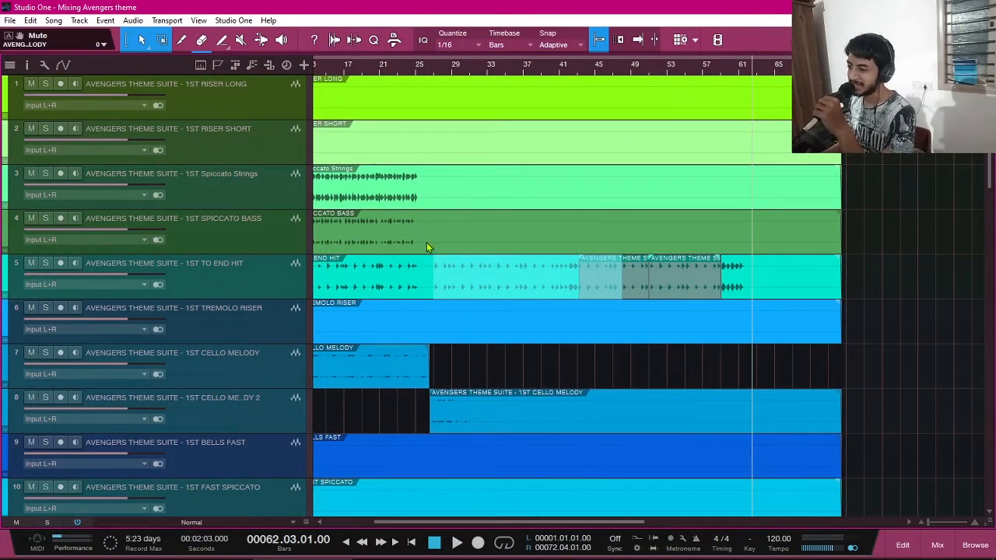
{"action": "scroll", "coordinate": [549, 171], "scroll_direction": "left", "scroll_amount": 3}
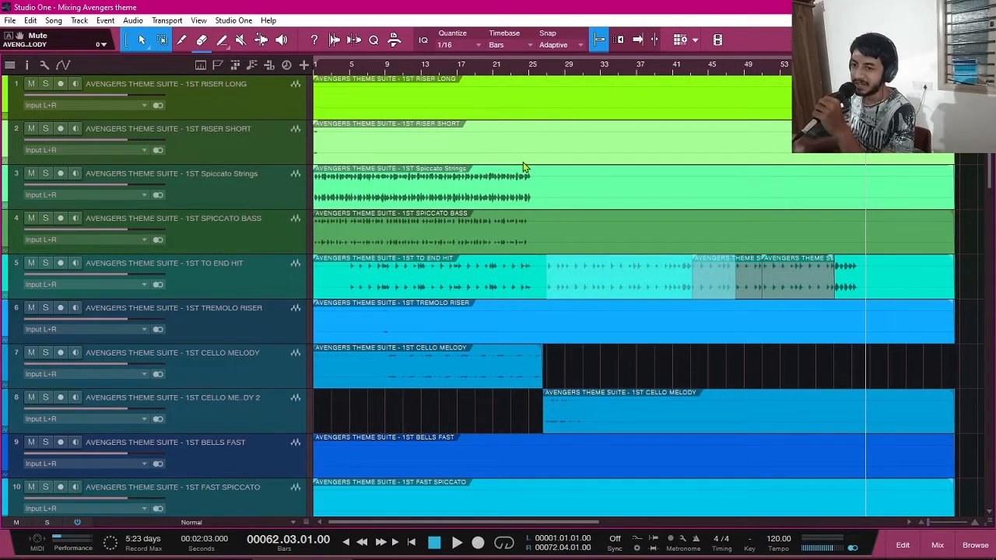
- Try a lighter green as the colour of the 1st Riser Long track, and leave that track selected with its original colour
{"action": "left_click", "coordinate": [10, 105]}
{"action": "left_click", "coordinate": [8, 104]}
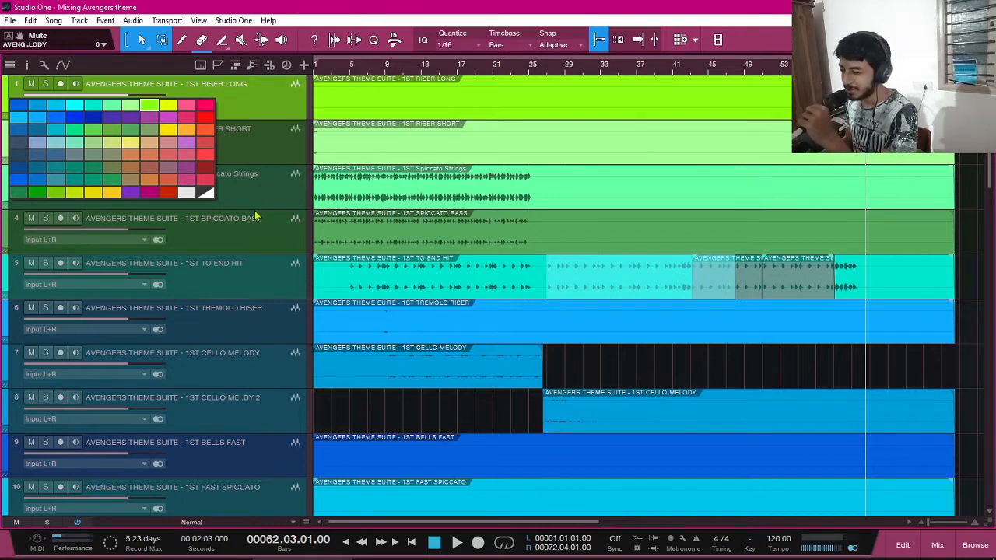
{"action": "scroll", "coordinate": [249, 188], "scroll_direction": "up", "scroll_amount": 1}
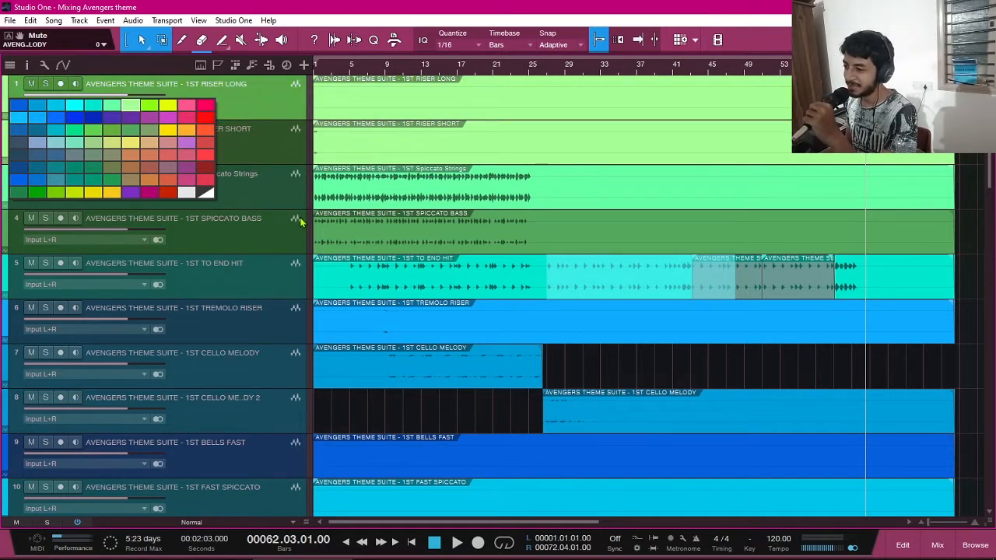
{"action": "left_click", "coordinate": [279, 104]}
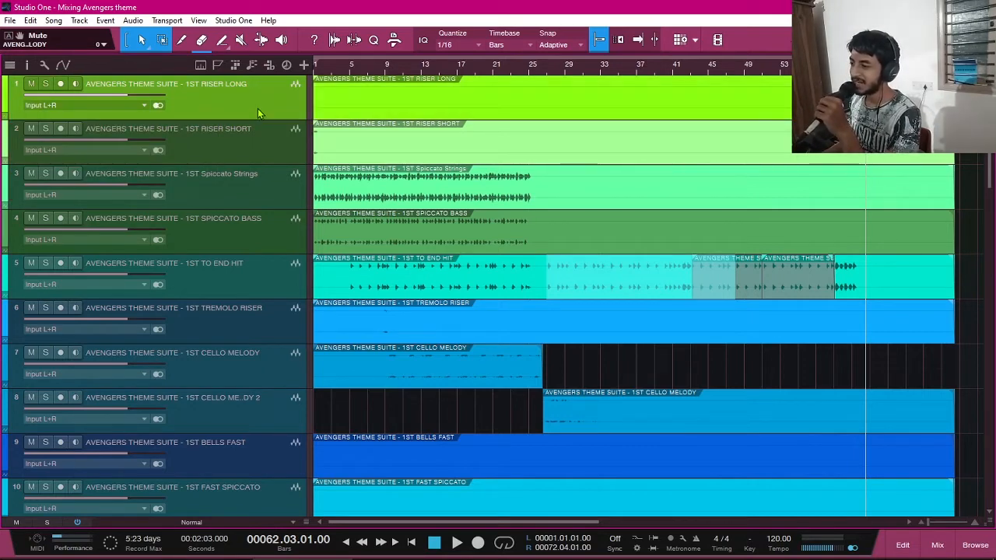
{"action": "left_click", "coordinate": [268, 133]}
{"action": "left_click", "coordinate": [275, 106]}
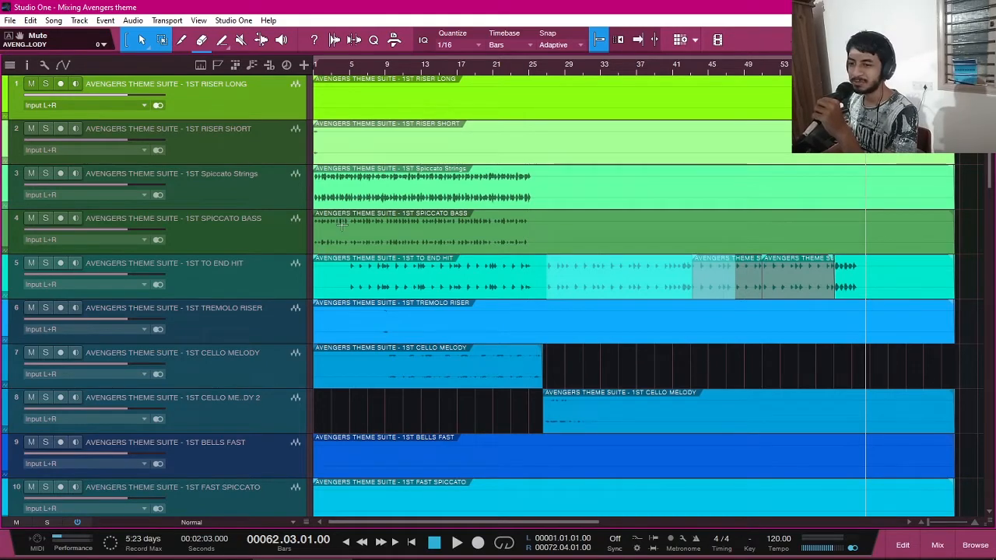
- Solo the 1st Tremolo Riser track and release the solo again
{"action": "scroll", "coordinate": [571, 324], "scroll_direction": "down", "scroll_amount": 10}
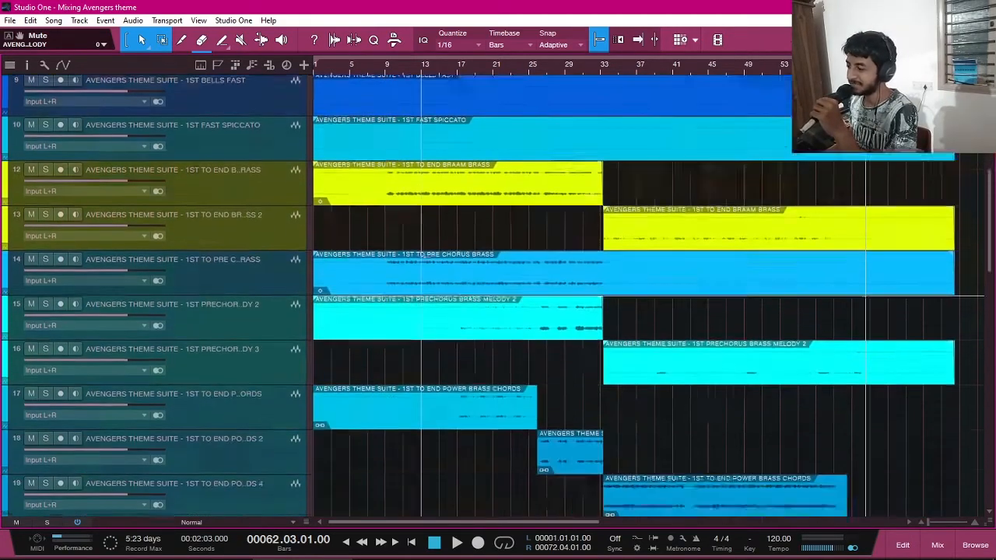
{"action": "scroll", "coordinate": [571, 324], "scroll_direction": "down", "scroll_amount": 10}
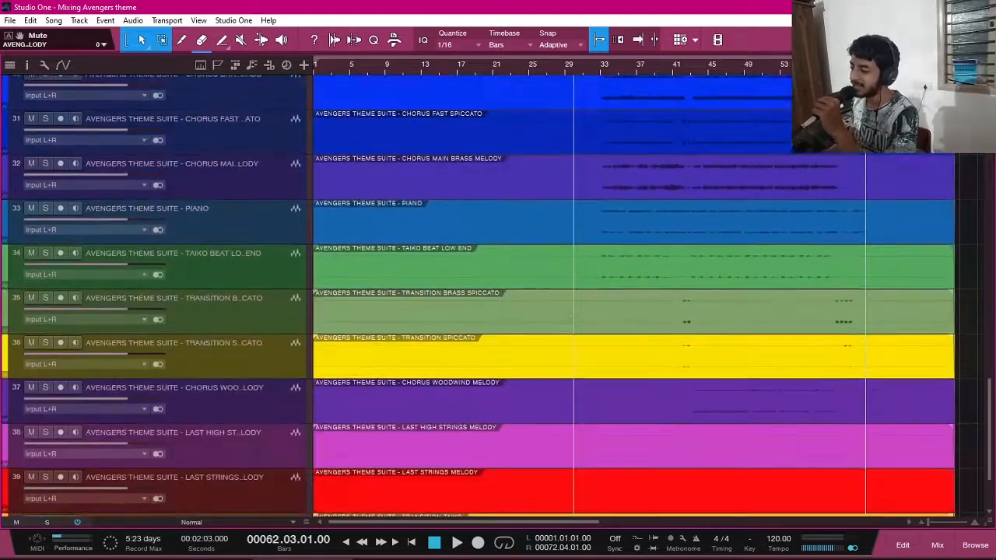
{"action": "scroll", "coordinate": [573, 321], "scroll_direction": "up", "scroll_amount": 5}
{"action": "scroll", "coordinate": [573, 320], "scroll_direction": "up", "scroll_amount": 13}
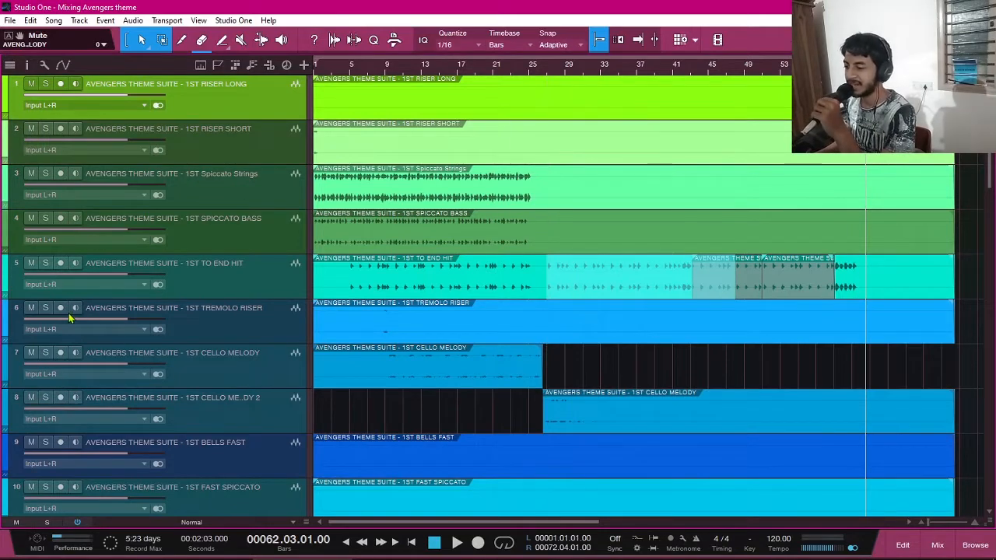
{"action": "left_click", "coordinate": [45, 307]}
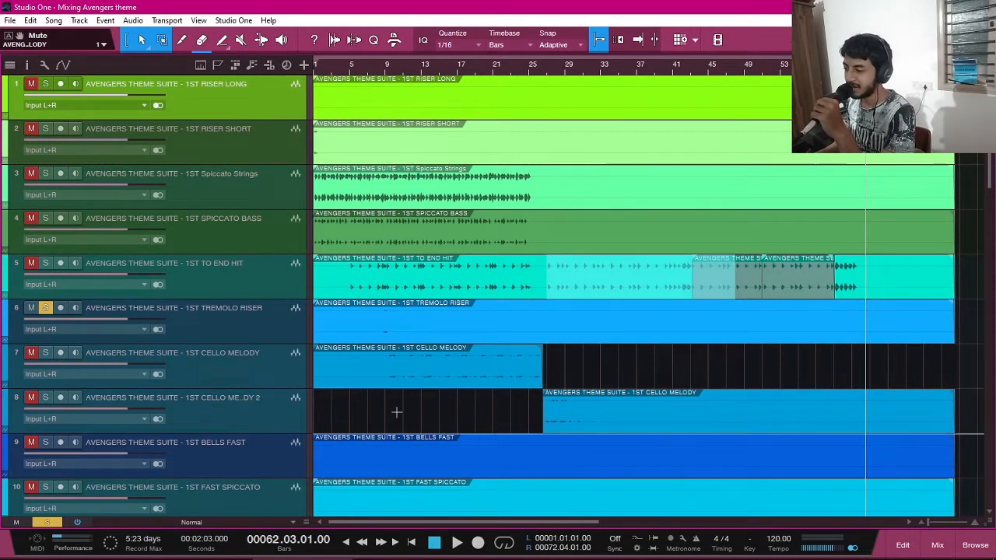
{"action": "left_click", "coordinate": [46, 307]}
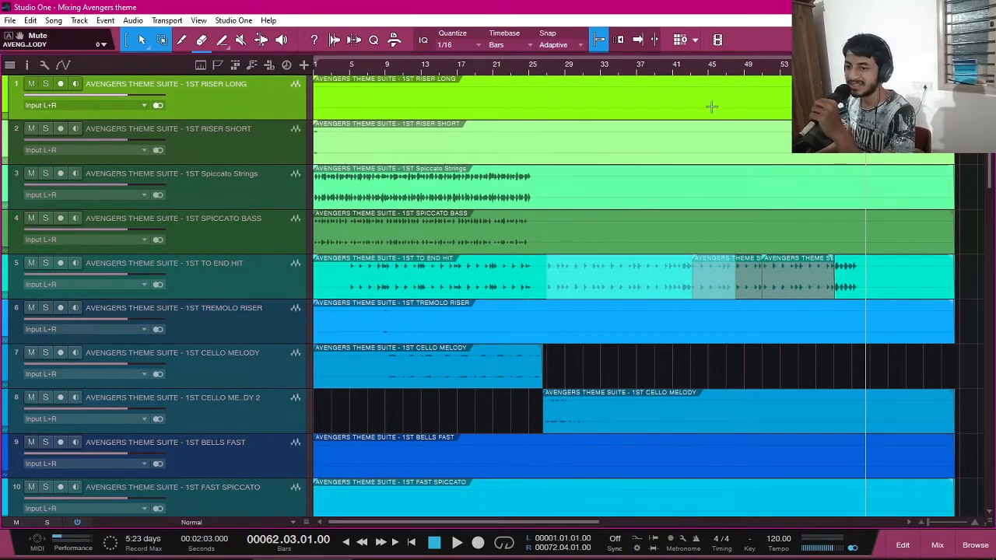
- Review the full arrangement from the 1st Riser Long track down to the Last Riser track, and return to the first track
{"action": "scroll", "coordinate": [868, 197], "scroll_direction": "right", "scroll_amount": 2}
{"action": "scroll", "coordinate": [871, 203], "scroll_direction": "left", "scroll_amount": 3}
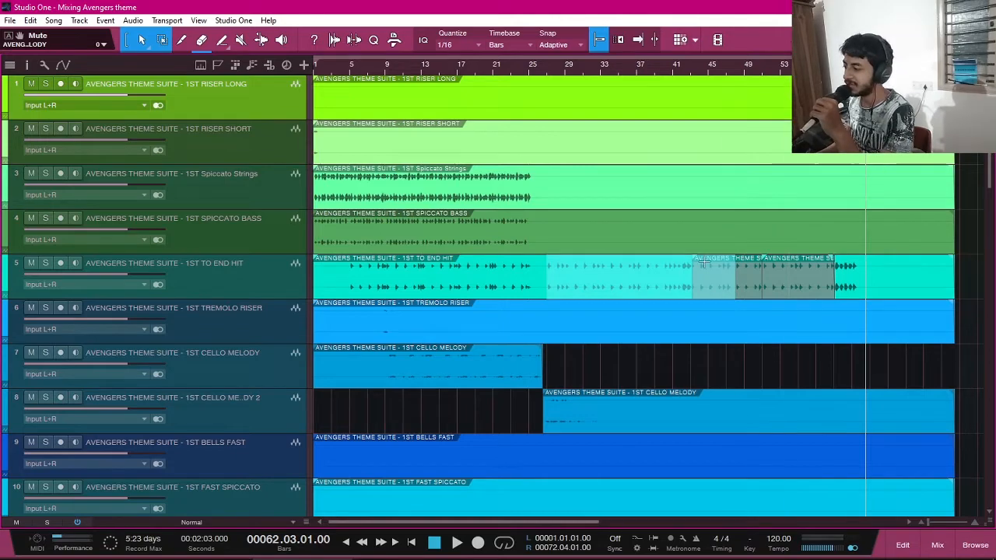
{"action": "scroll", "coordinate": [652, 246], "scroll_direction": "down", "scroll_amount": 4}
{"action": "scroll", "coordinate": [652, 246], "scroll_direction": "down", "scroll_amount": 12}
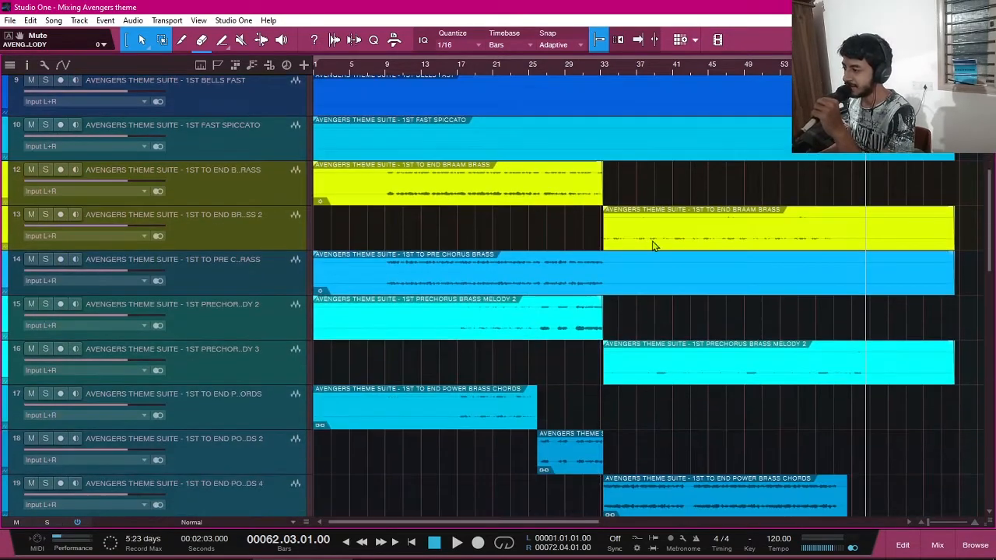
{"action": "scroll", "coordinate": [652, 243], "scroll_direction": "down", "scroll_amount": 16}
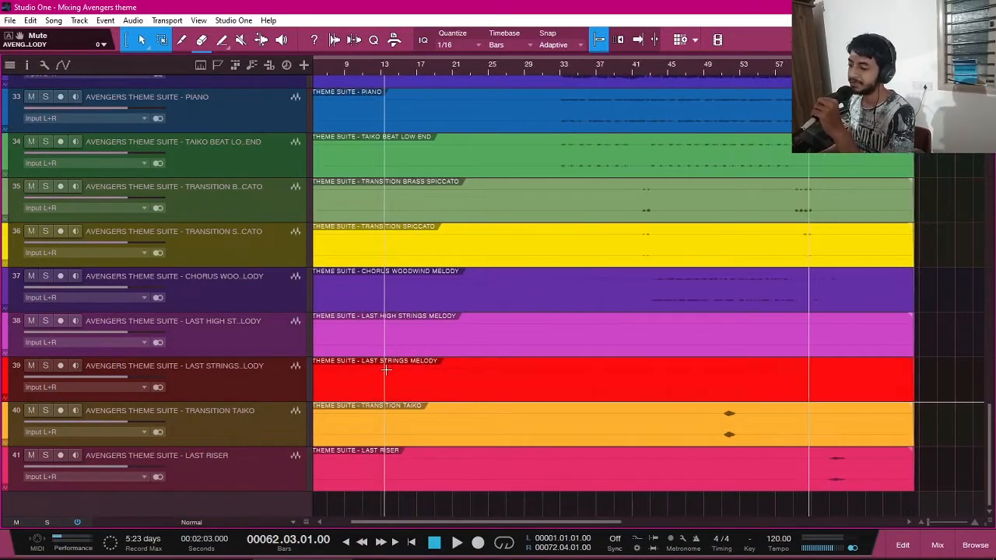
{"action": "scroll", "coordinate": [385, 370], "scroll_direction": "up", "scroll_amount": 15}
{"action": "scroll", "coordinate": [385, 370], "scroll_direction": "up", "scroll_amount": 17}
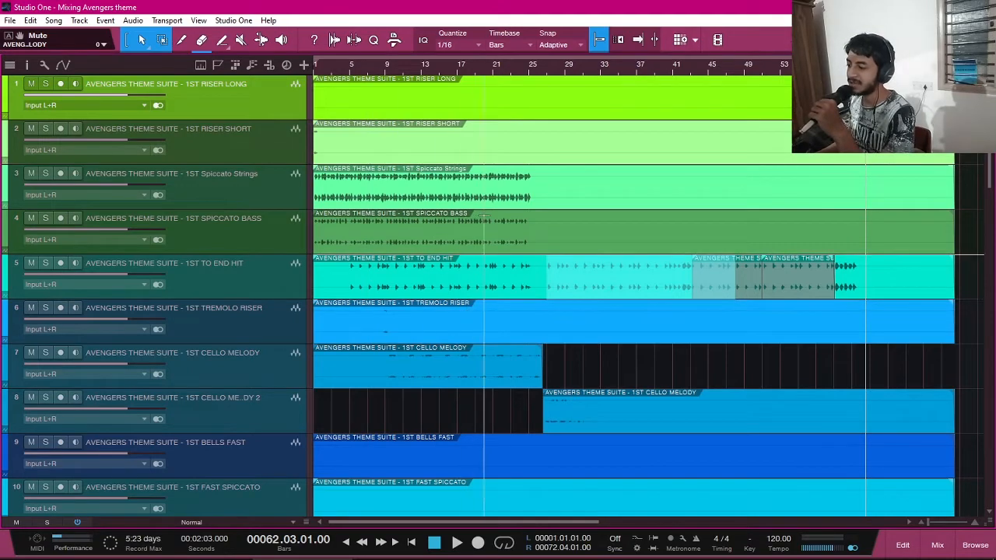
{"action": "scroll", "coordinate": [482, 265], "scroll_direction": "down", "scroll_amount": 8}
{"action": "scroll", "coordinate": [525, 288], "scroll_direction": "down", "scroll_amount": 15}
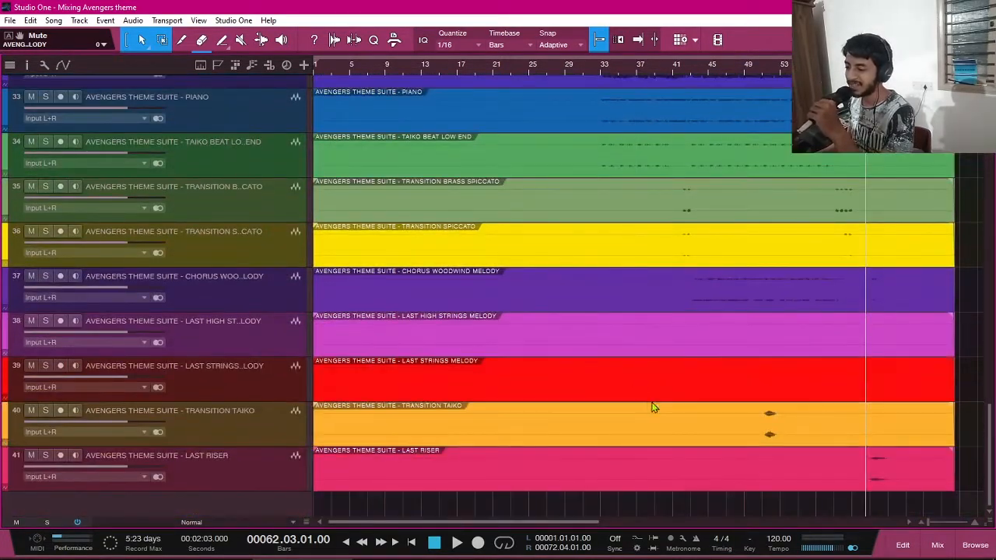
{"action": "scroll", "coordinate": [649, 401], "scroll_direction": "up", "scroll_amount": 18}
{"action": "scroll", "coordinate": [646, 394], "scroll_direction": "up", "scroll_amount": 5}
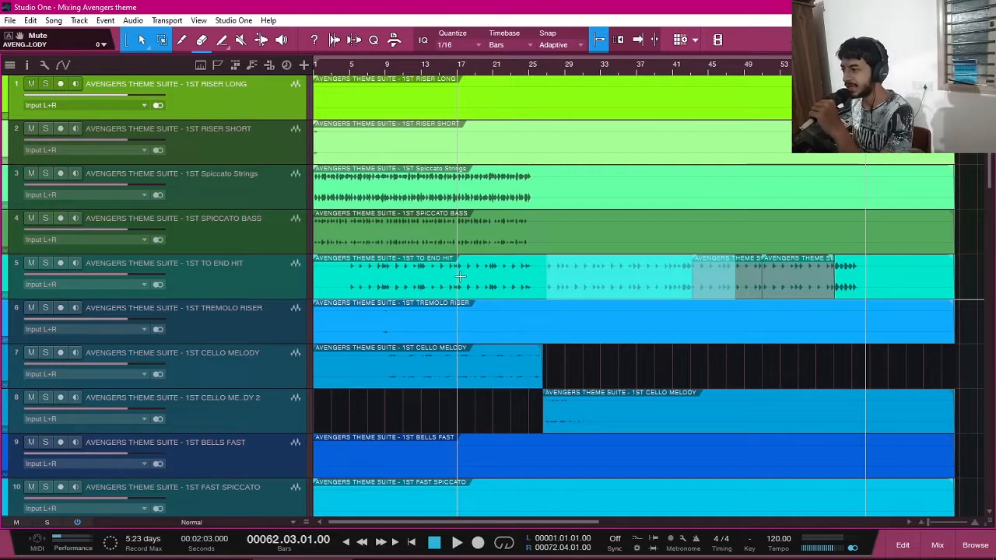
{"action": "scroll", "coordinate": [618, 346], "scroll_direction": "down", "scroll_amount": 6}
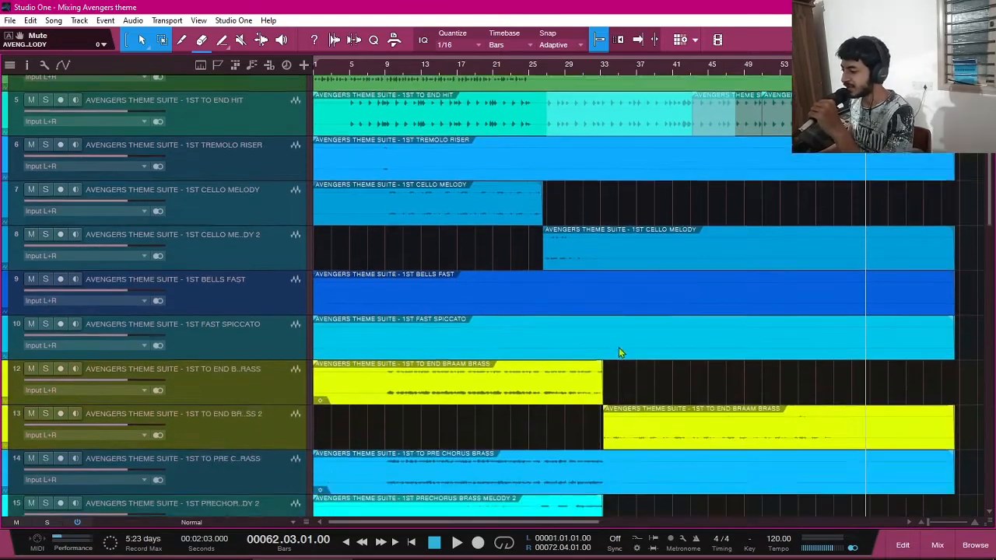
{"action": "scroll", "coordinate": [619, 349], "scroll_direction": "down", "scroll_amount": 10}
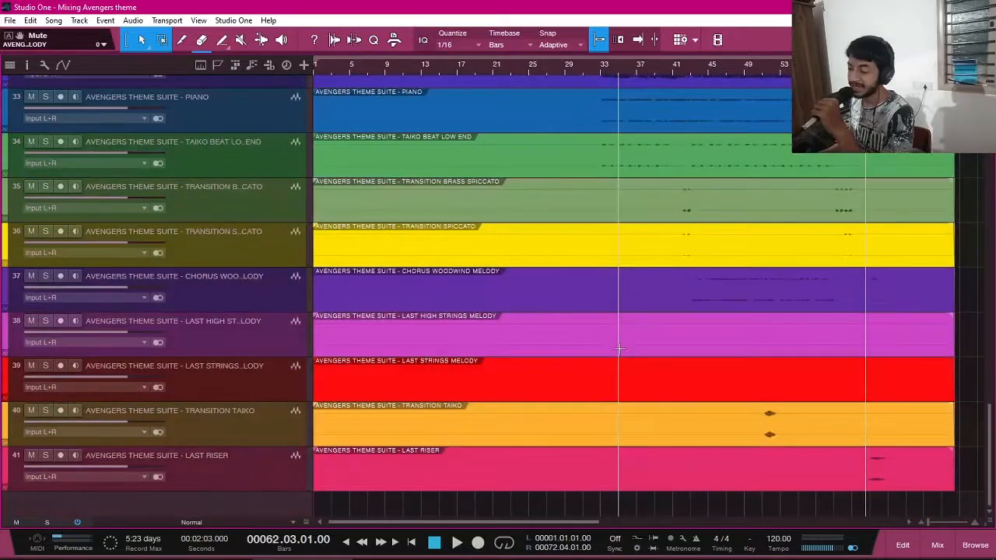
{"action": "scroll", "coordinate": [619, 348], "scroll_direction": "up", "scroll_amount": 16}
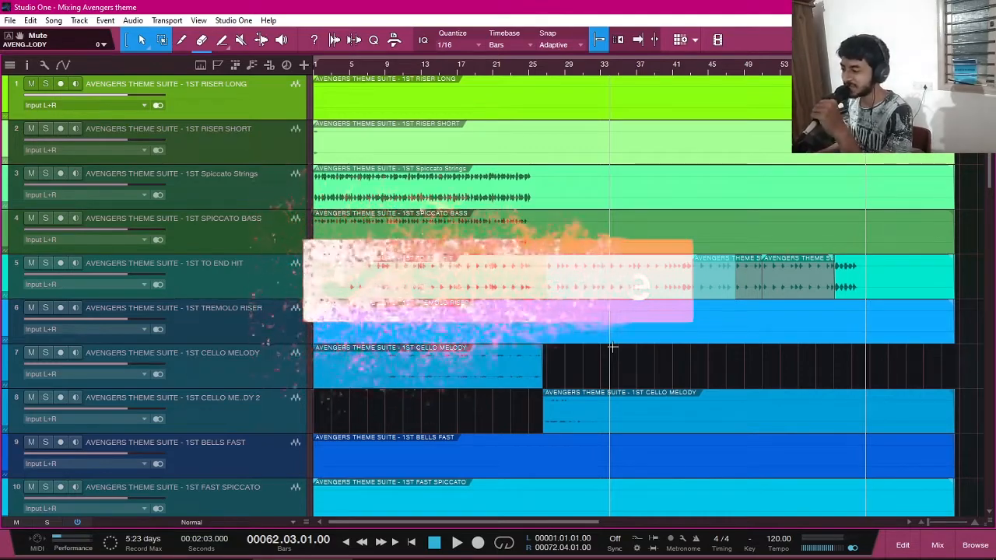
{"action": "scroll", "coordinate": [614, 346], "scroll_direction": "down", "scroll_amount": 5}
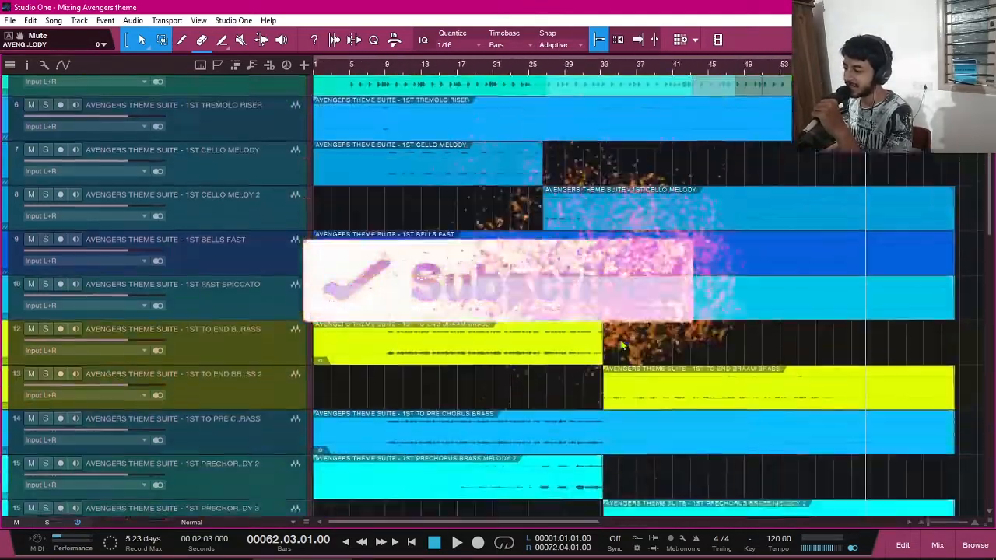
{"action": "scroll", "coordinate": [621, 344], "scroll_direction": "down", "scroll_amount": 15}
{"action": "scroll", "coordinate": [621, 344], "scroll_direction": "up", "scroll_amount": 9}
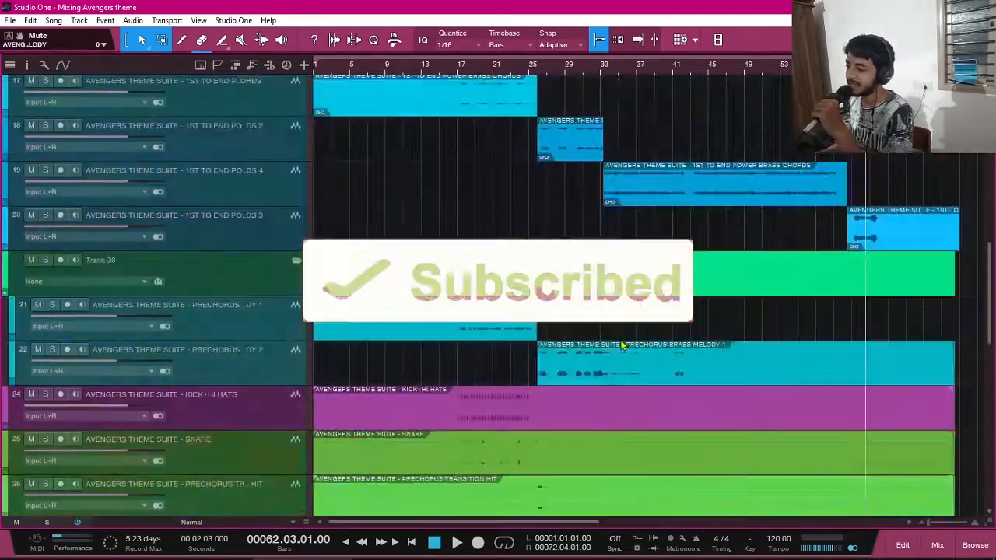
{"action": "scroll", "coordinate": [620, 345], "scroll_direction": "up", "scroll_amount": 15}
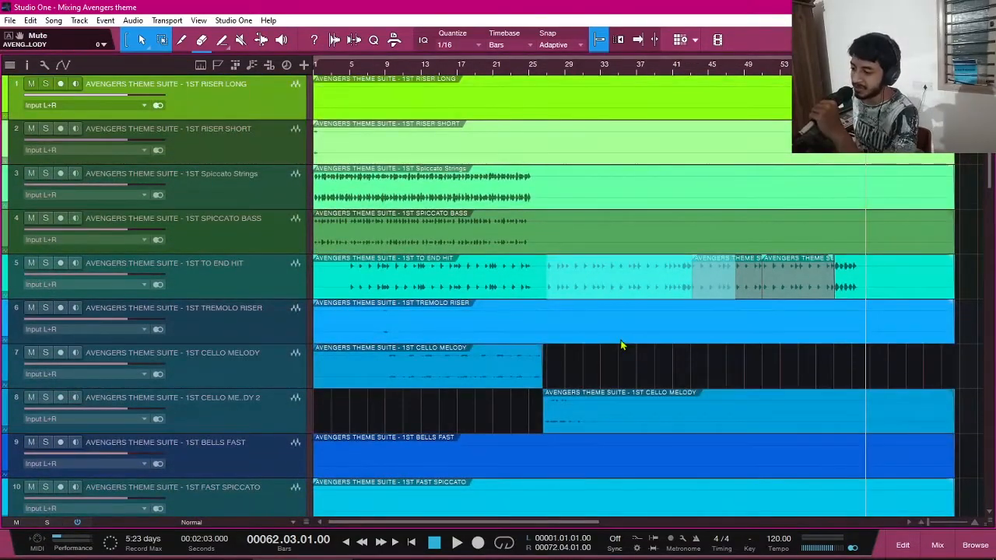